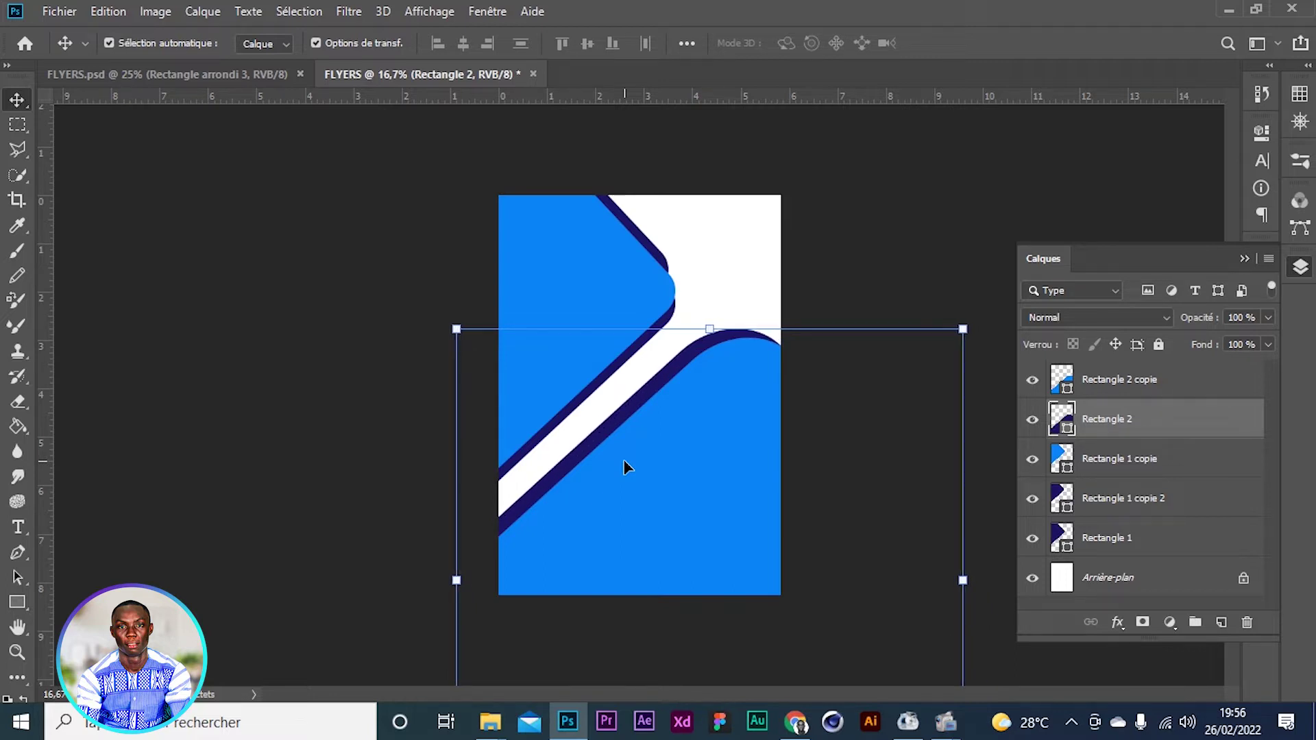
Bring up the FLYERS.psd document and examine the layout of the finished flyer
left_click(956, 195)
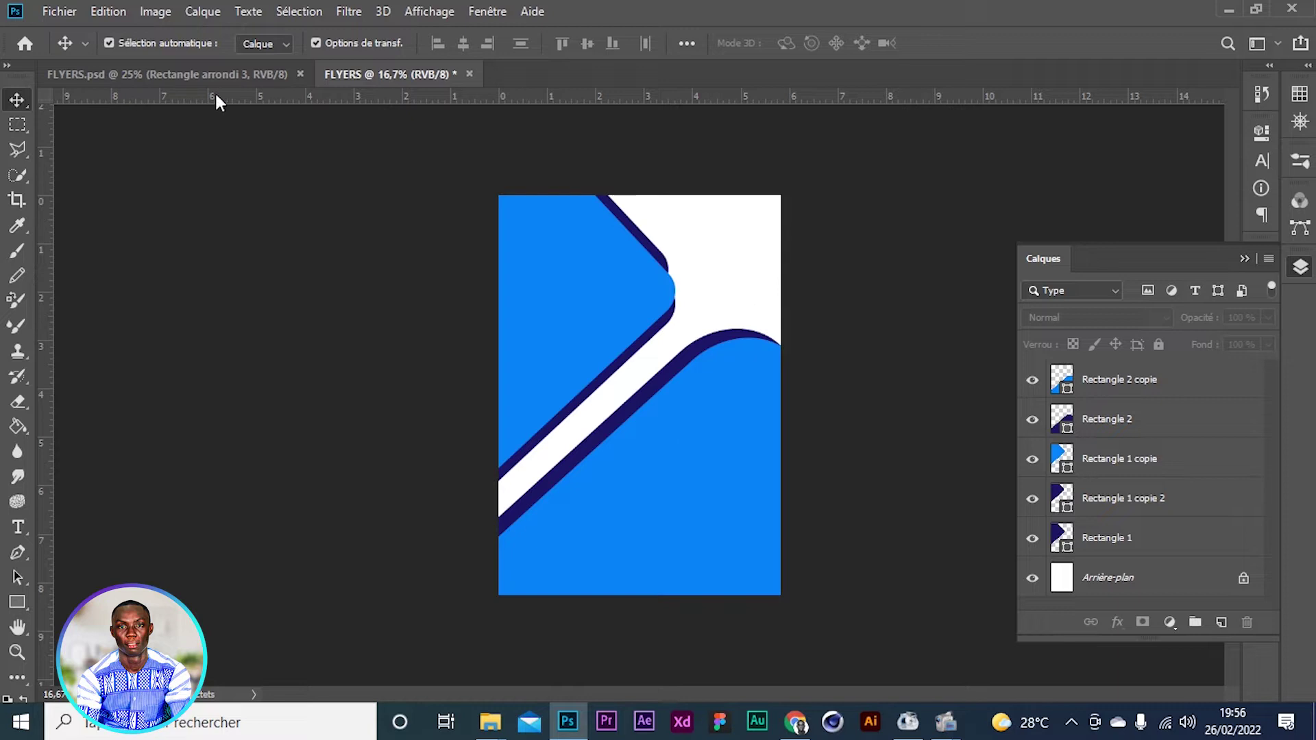
left_click(236, 74)
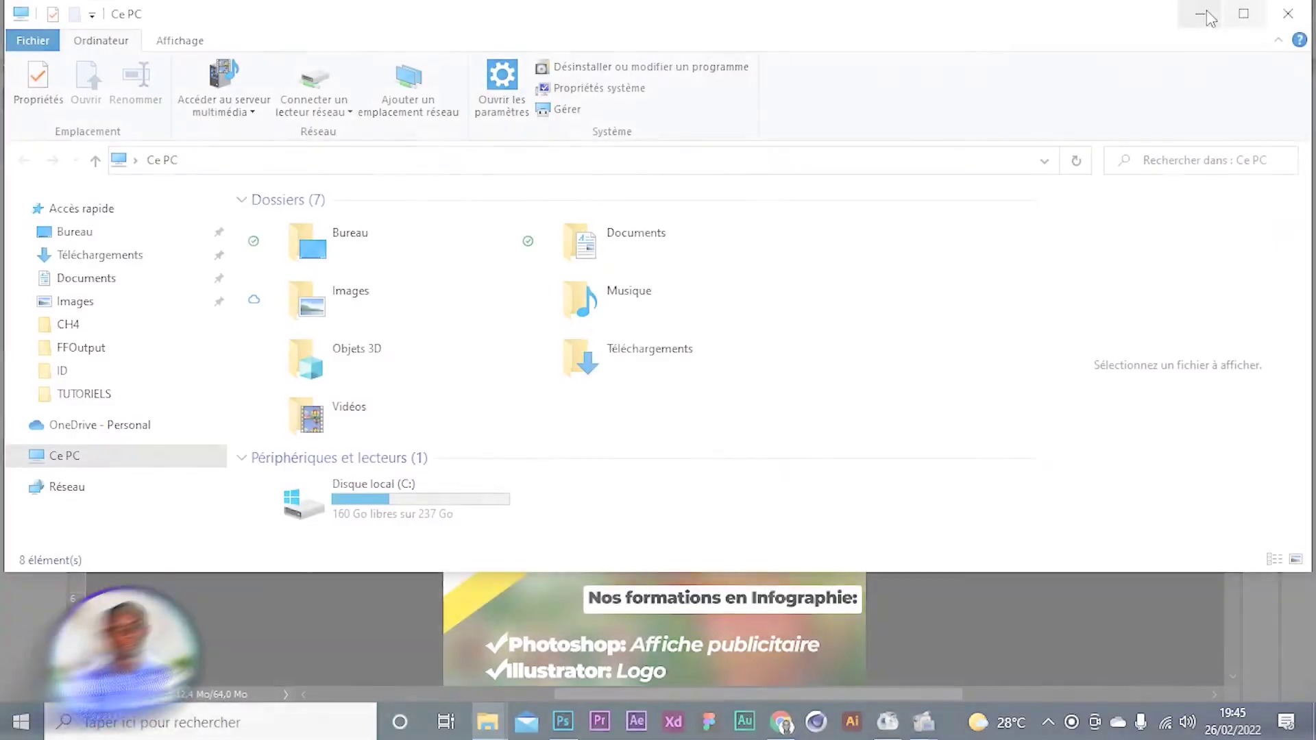
left_click(1208, 15)
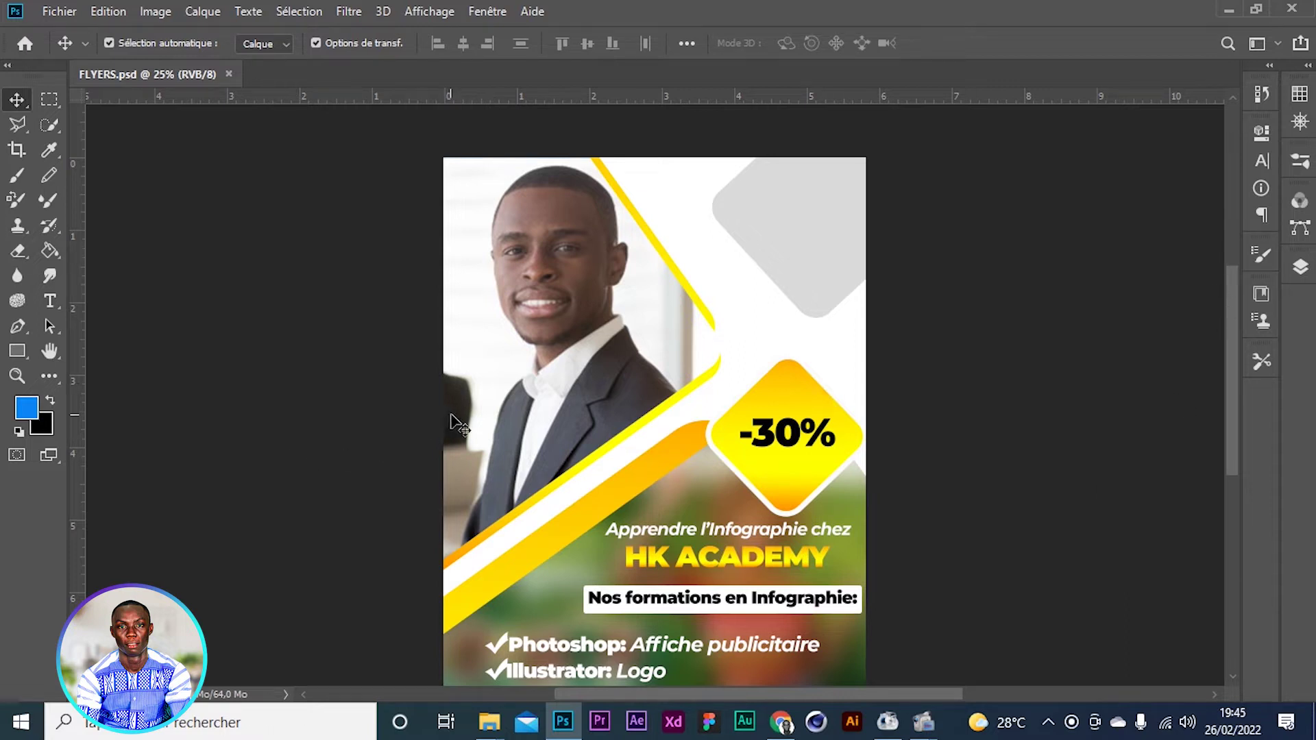
scroll(456, 419, "up", 1)
scroll(557, 402, "down", 2)
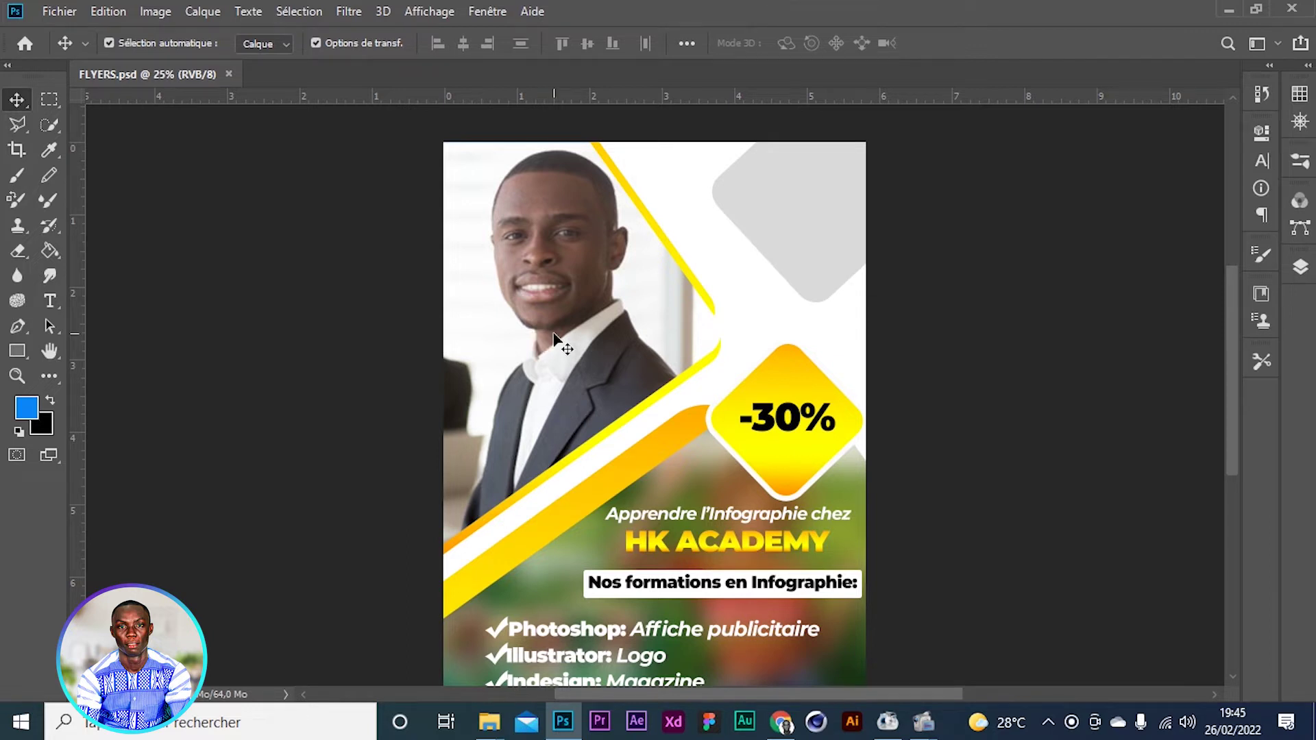
scroll(647, 397, "up", 1)
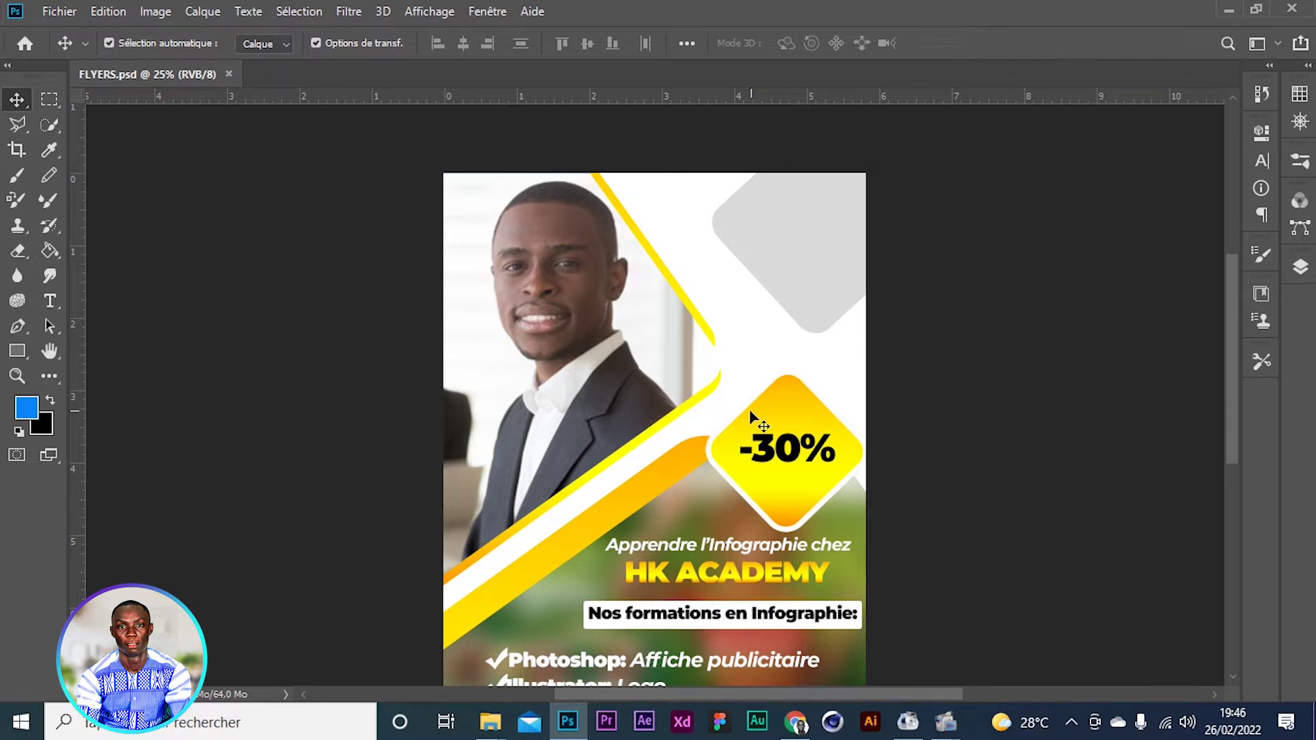
scroll(754, 411, "down", 2)
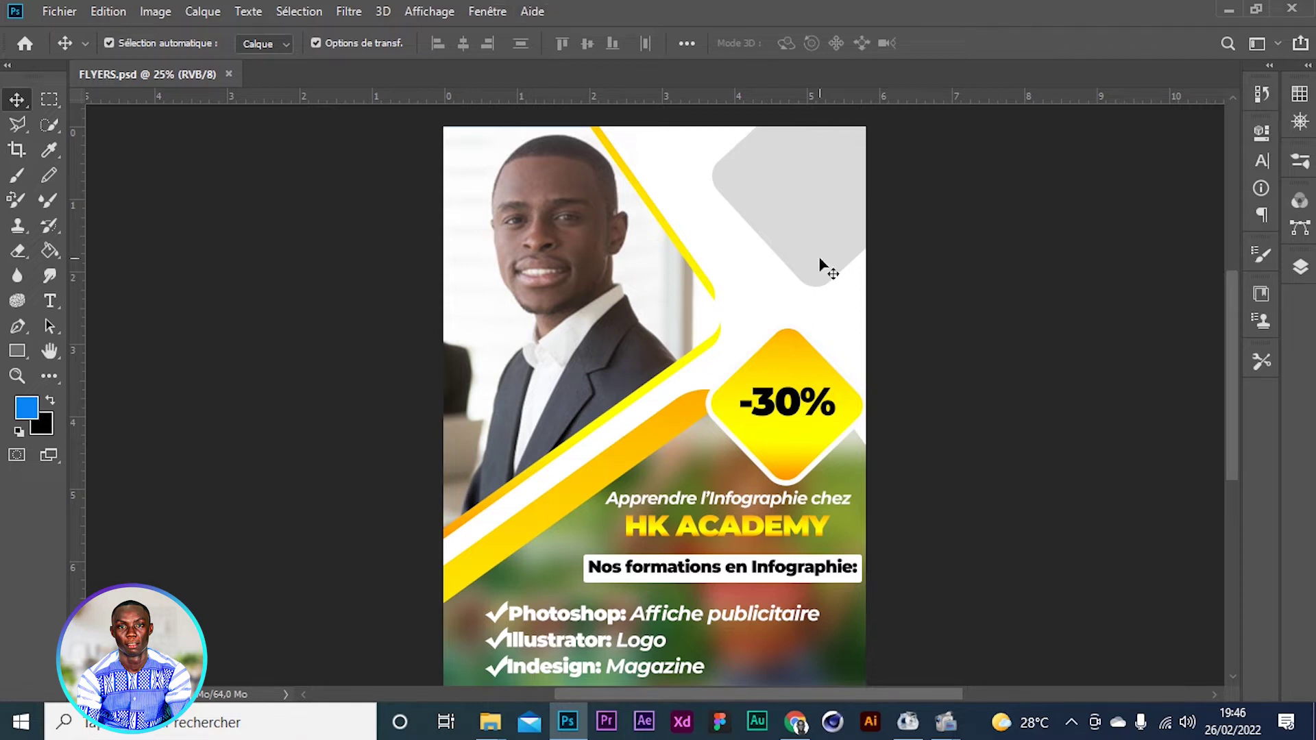
Switch to Chrome and look through the Google Images results for "flyers" for design examples
left_click(797, 723)
scroll(500, 285, "up", 5)
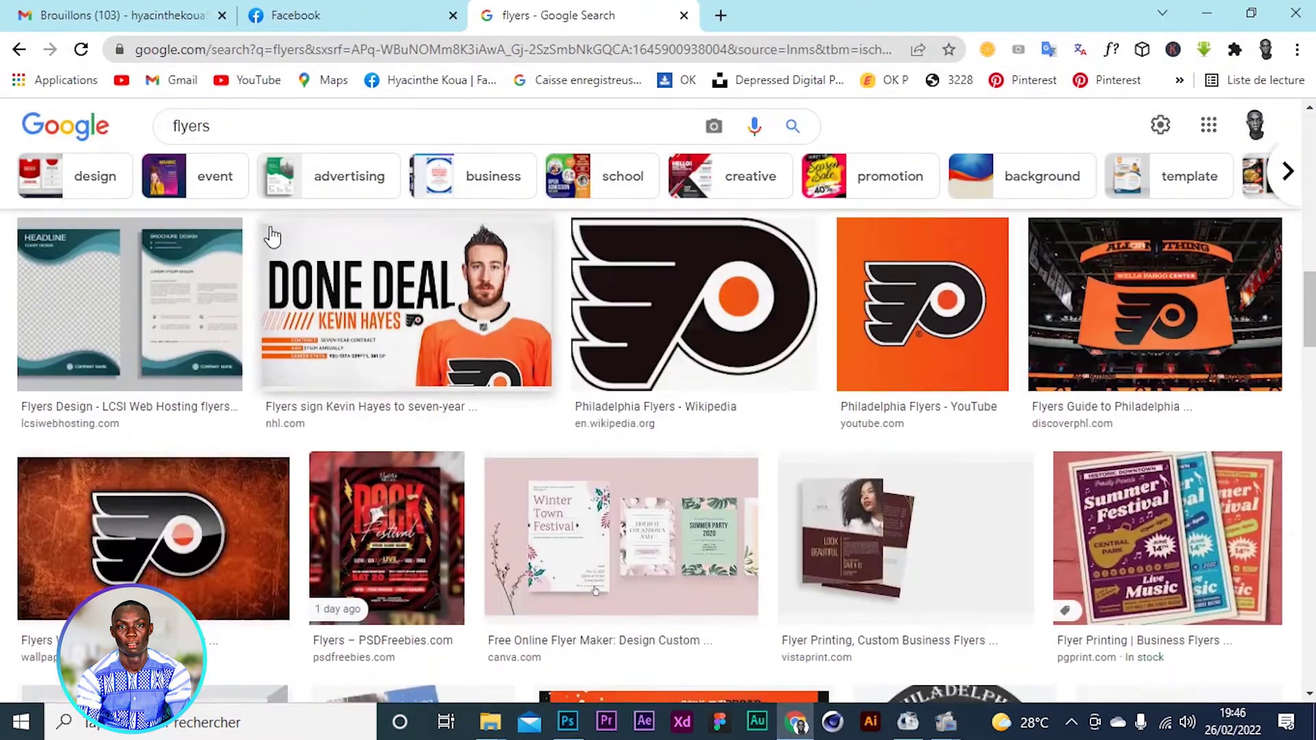
scroll(272, 237, "up", 3)
scroll(277, 338, "down", 4)
scroll(861, 332, "up", 8)
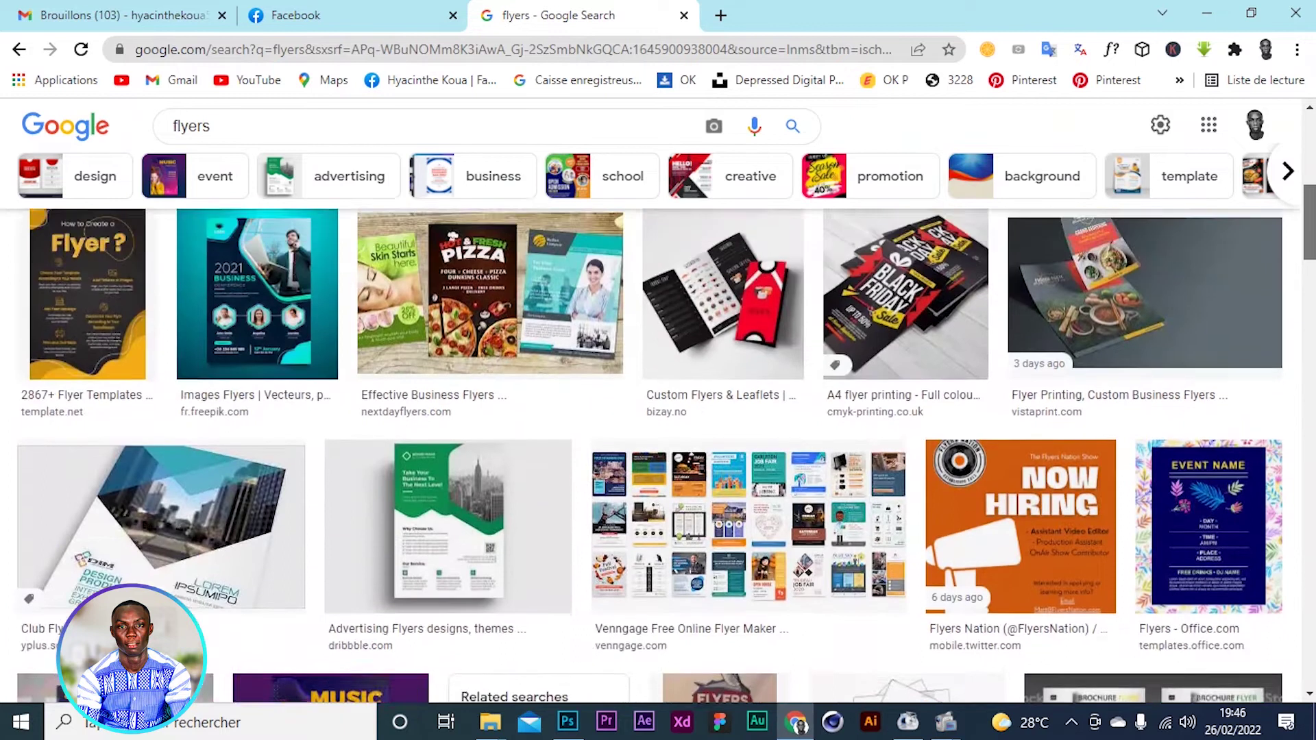
scroll(88, 356, "up", 1)
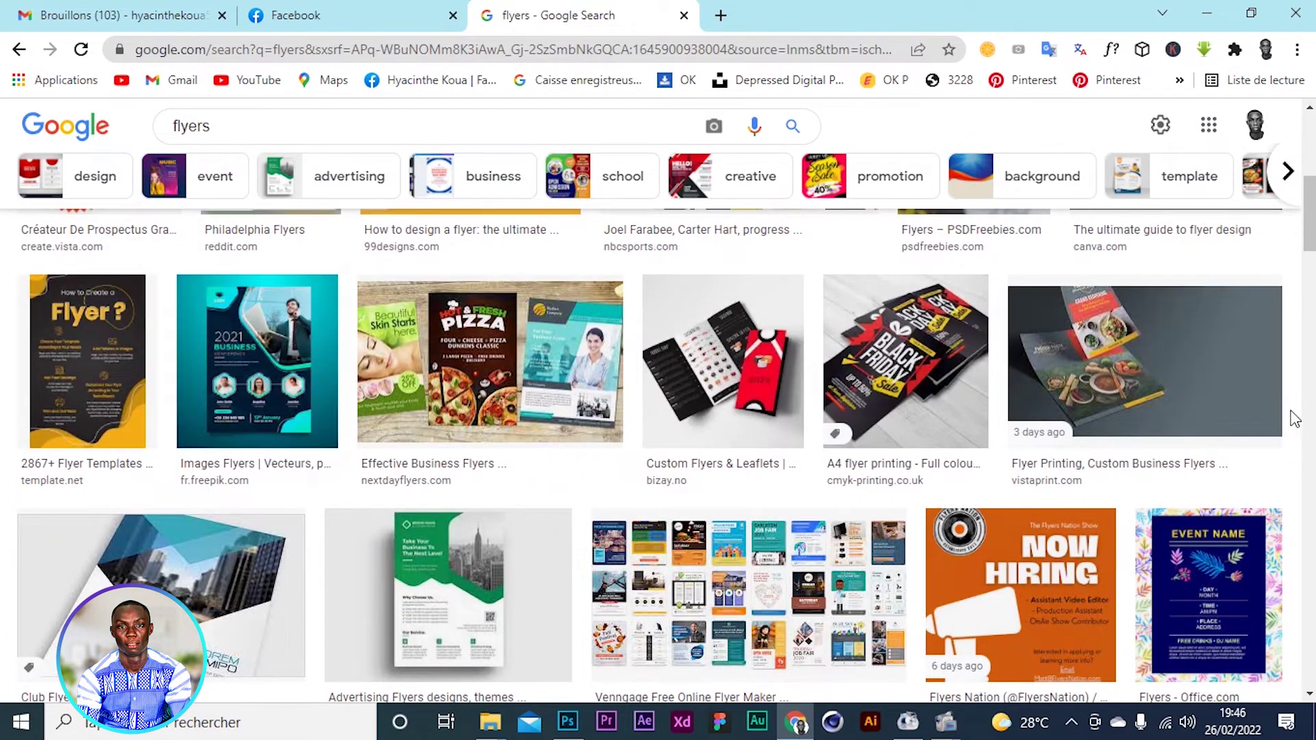
left_click_drag(1309, 218, 1310, 148)
Preview the Freepik "Free Flyer Templates Vectors" result and browse the flyer examples around it
left_click(133, 410)
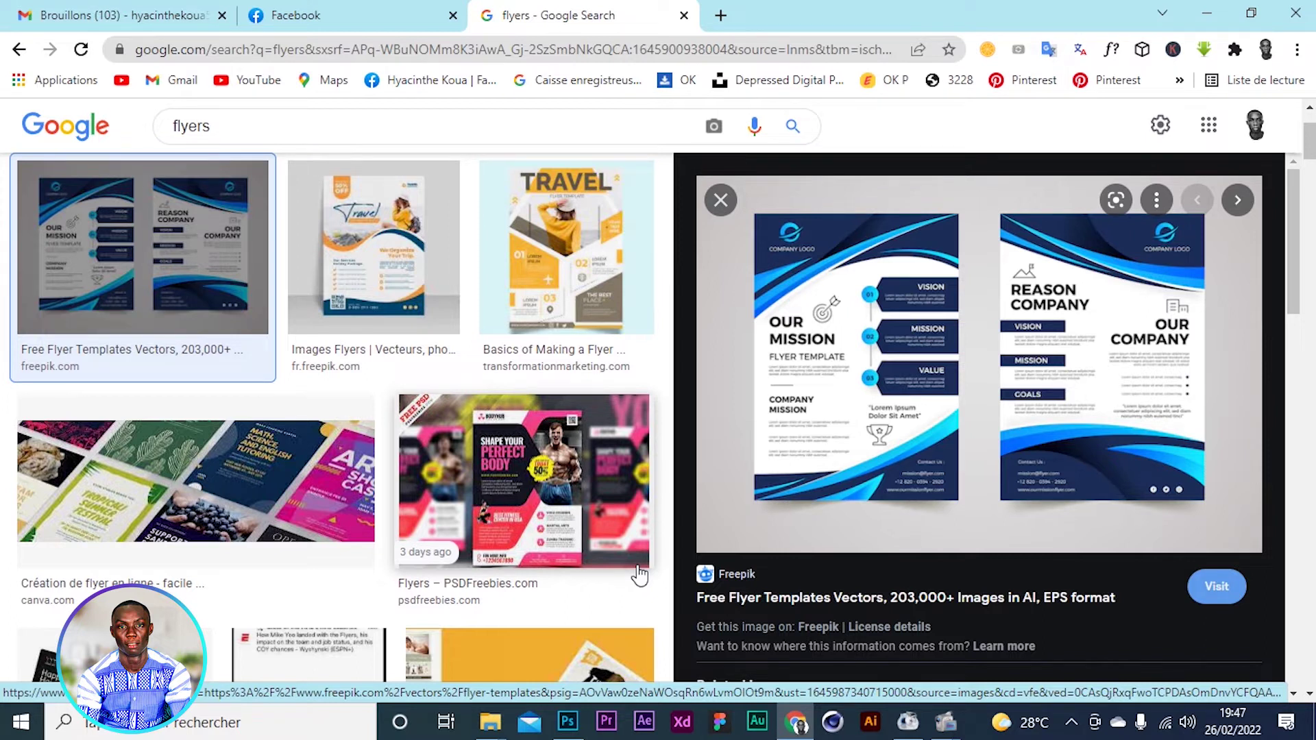
scroll(384, 384, "up", 2)
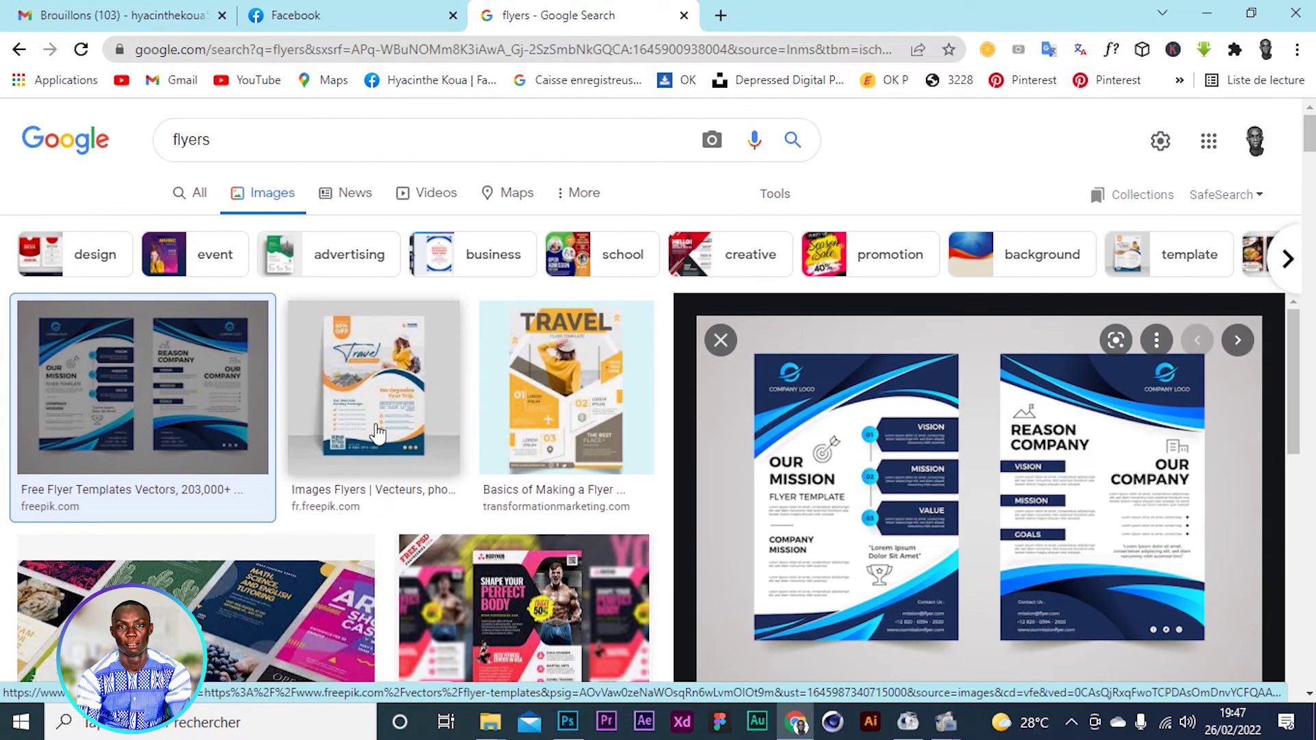
scroll(400, 390, "down", 4)
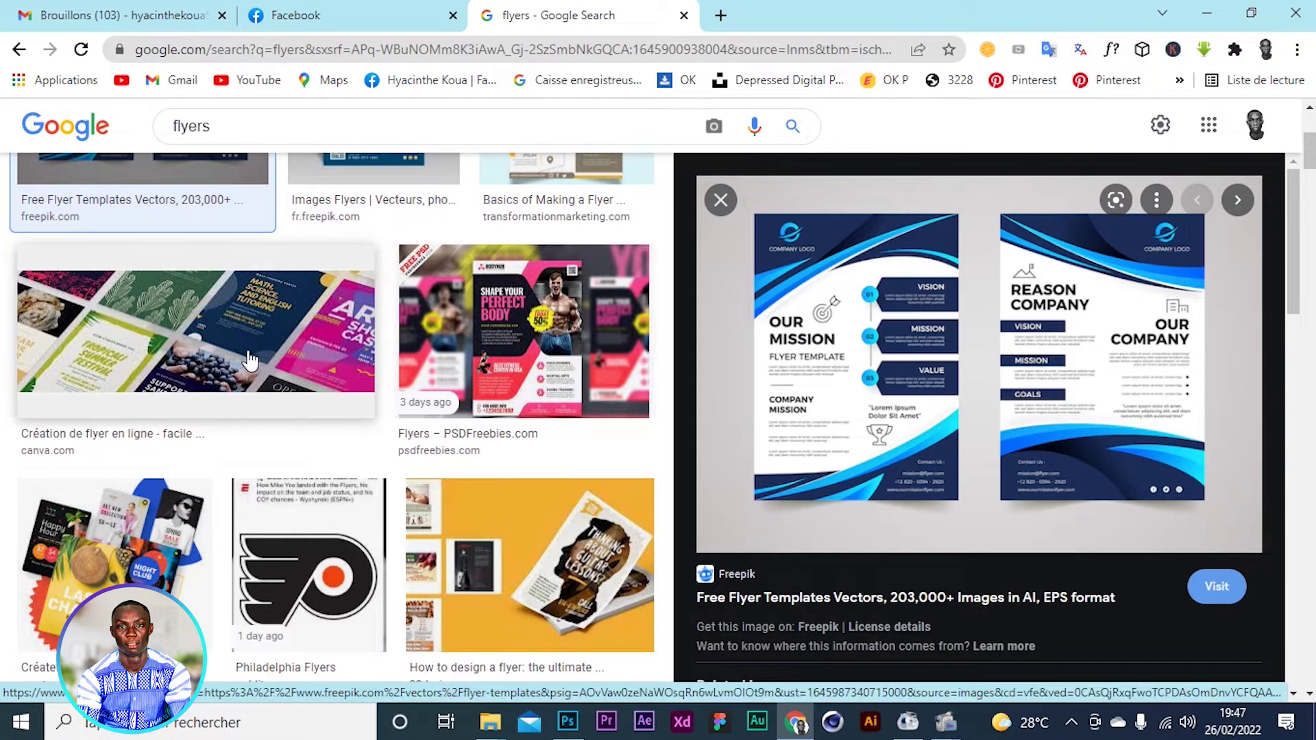
scroll(199, 390, "down", 10)
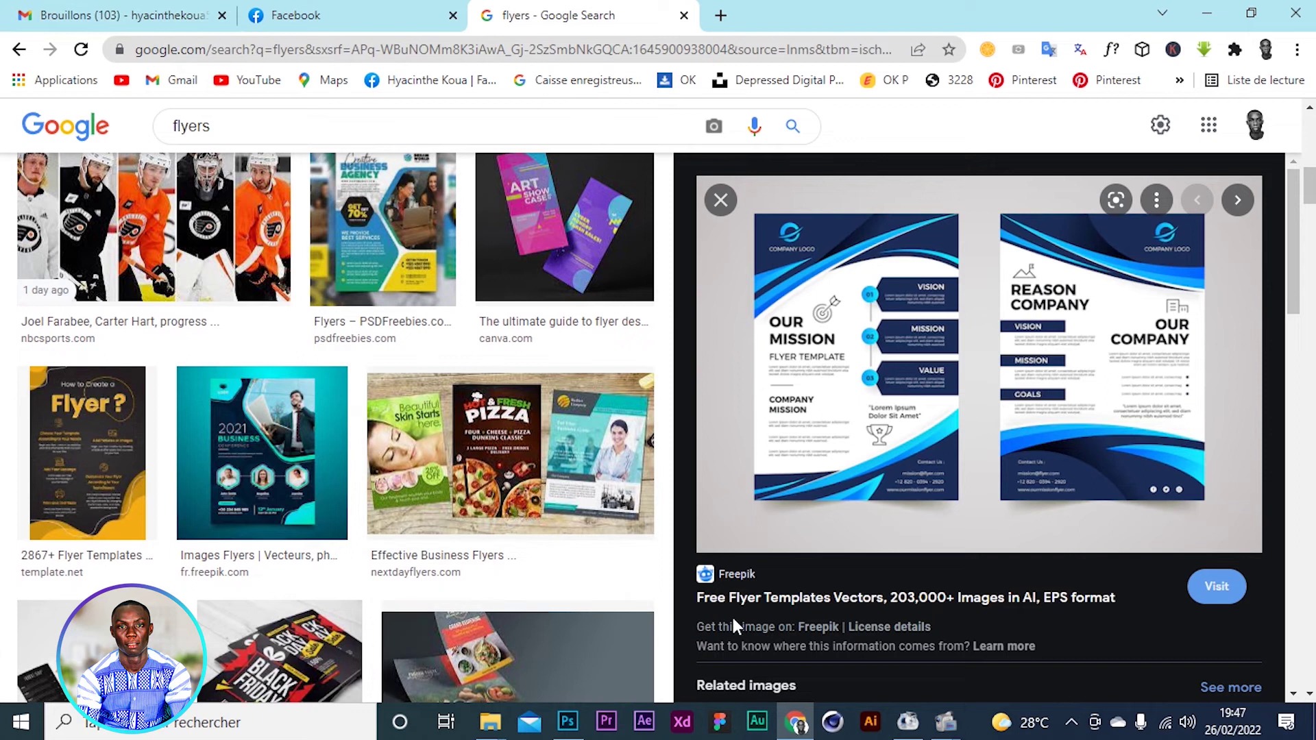
Switch back to Photoshop and inspect the businessman photo and the grey rounded shape in the flyer
left_click(567, 723)
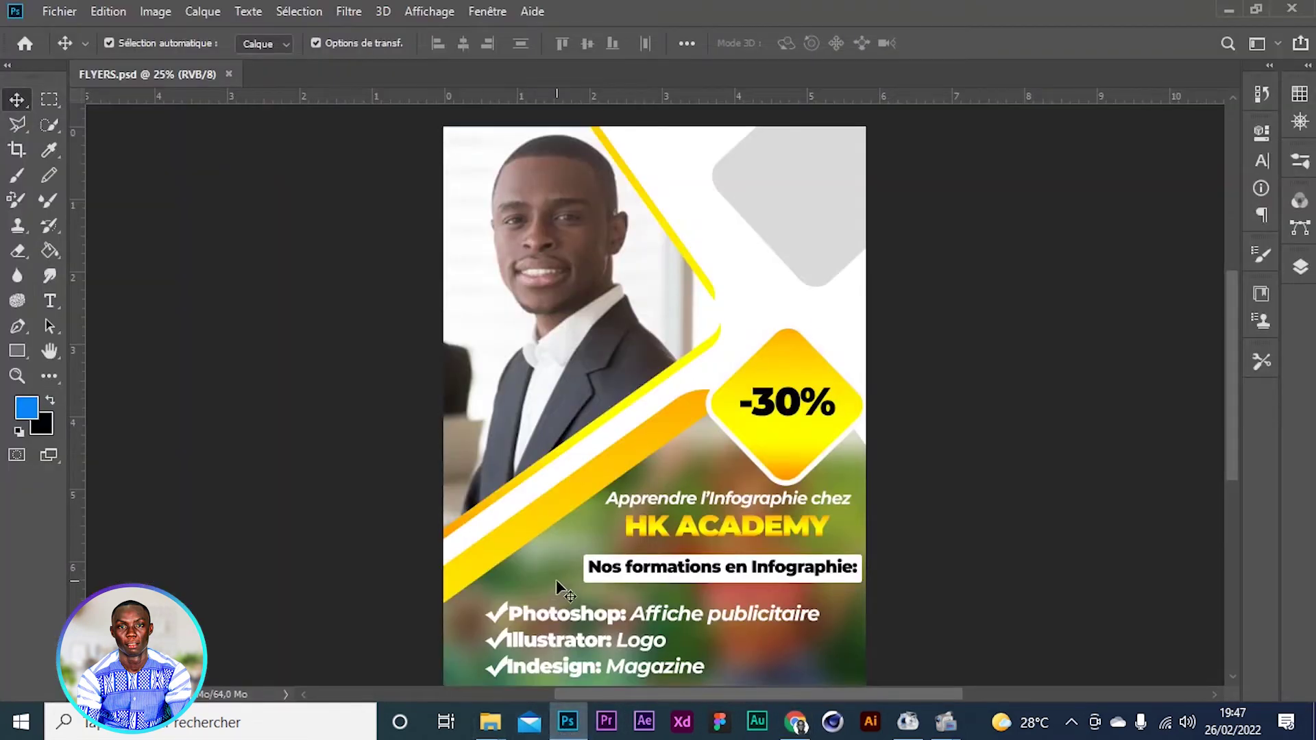
scroll(558, 572, "down", 1)
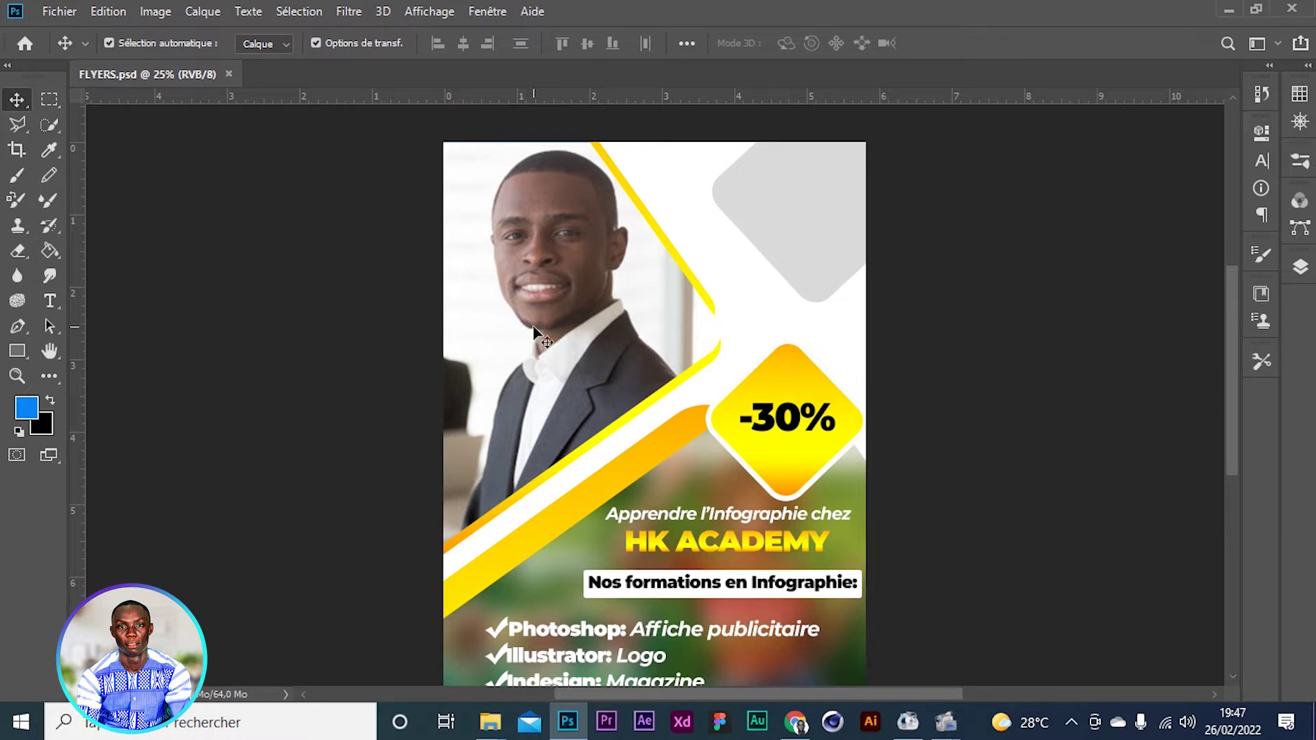
left_click(612, 351)
scroll(590, 484, "down", 1)
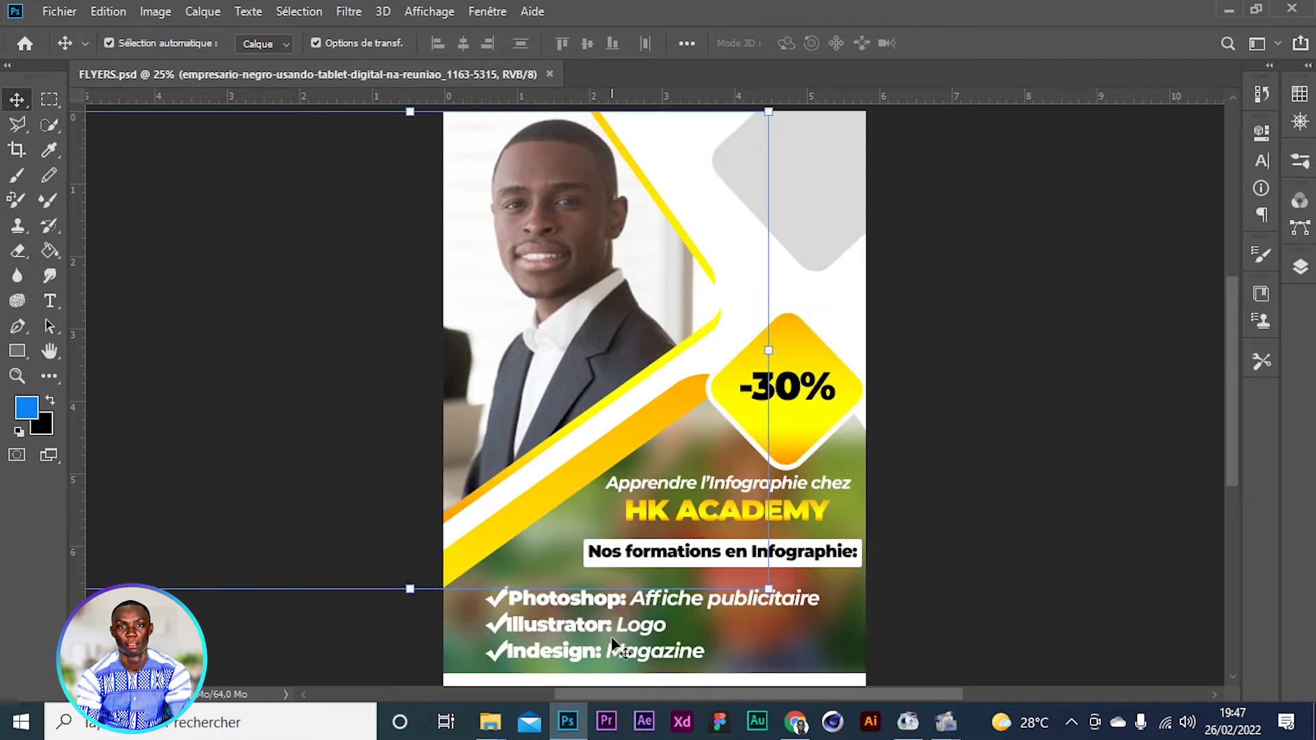
scroll(610, 439, "up", 1)
scroll(612, 439, "up", 1)
left_click(754, 206)
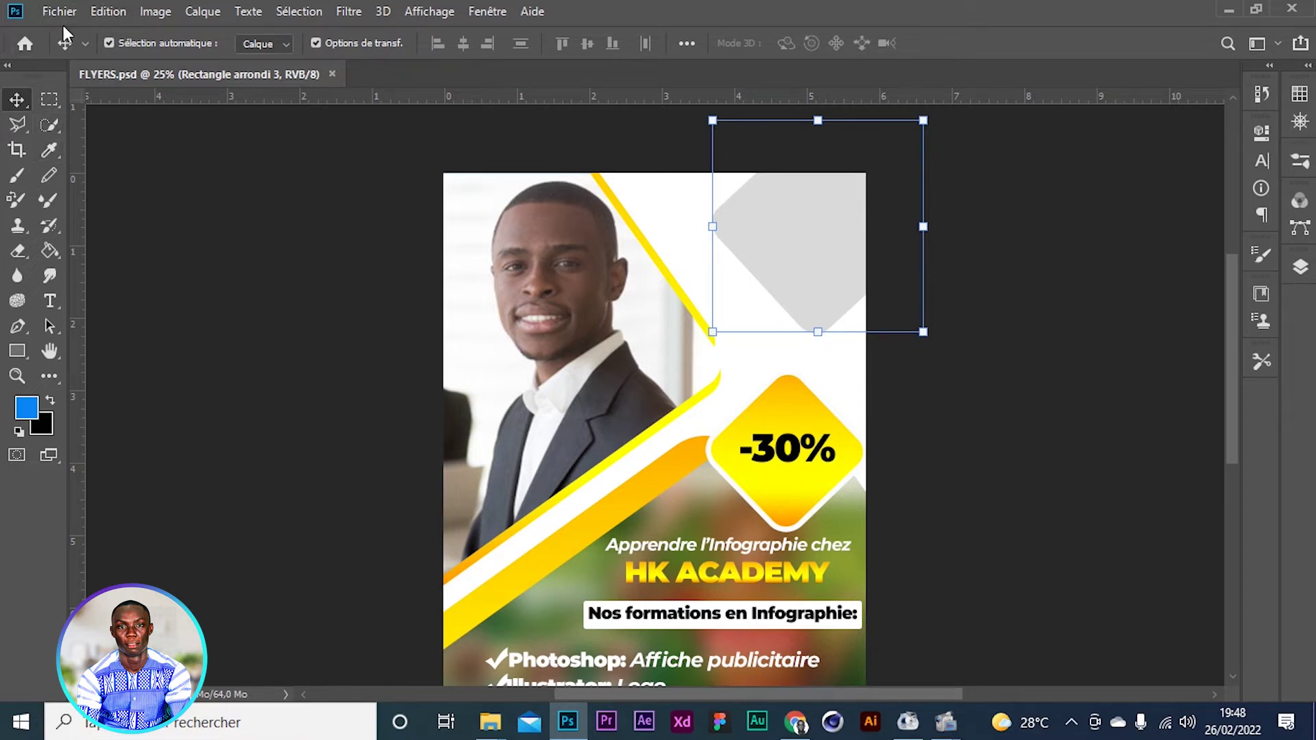
Go to the home screen and display the recent files as a list
left_click(24, 41)
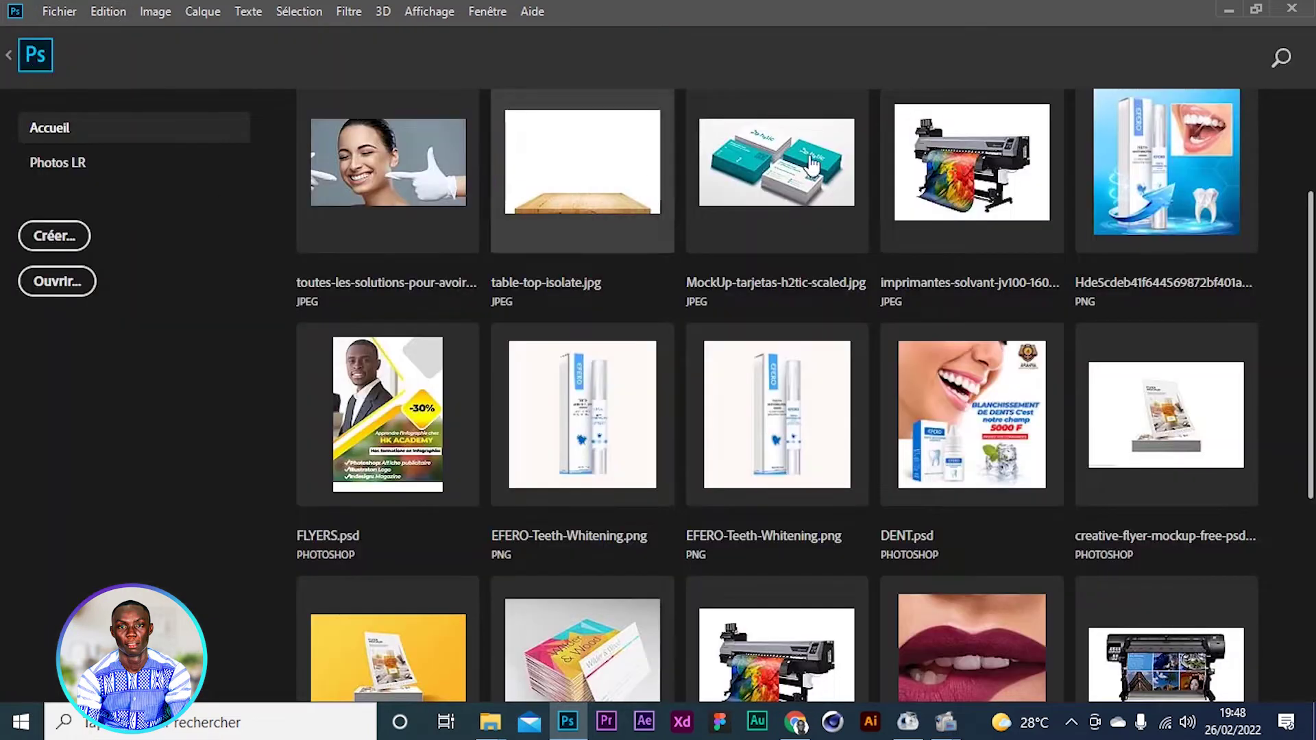
scroll(1056, 194, "up", 3)
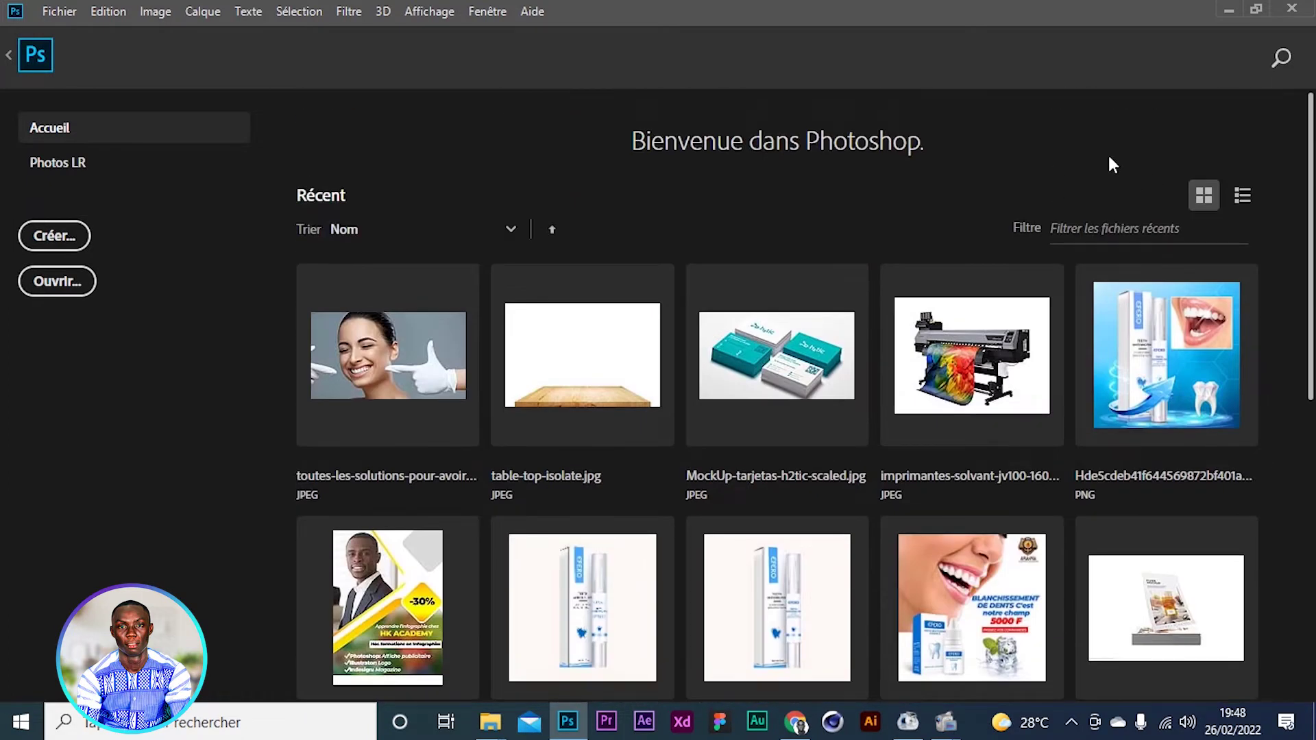
left_click(1249, 192)
scroll(583, 343, "up", 10)
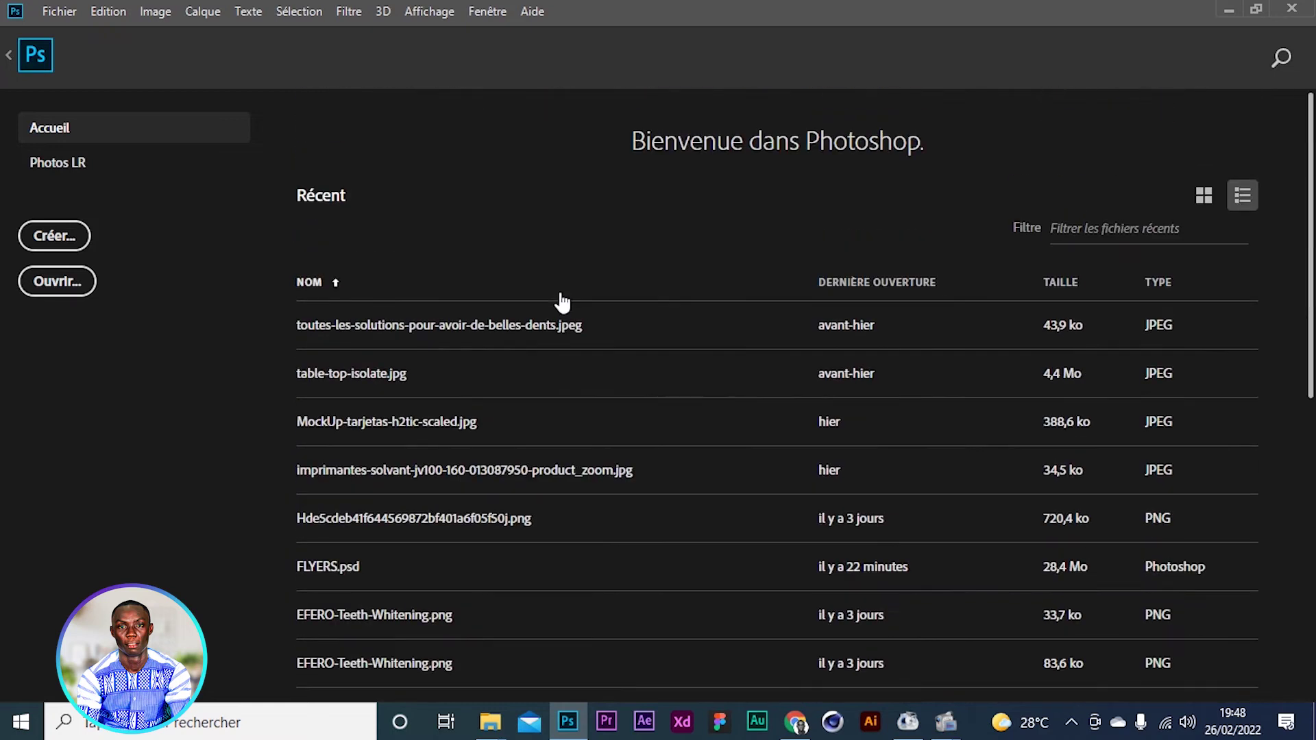
scroll(558, 299, "down", 2)
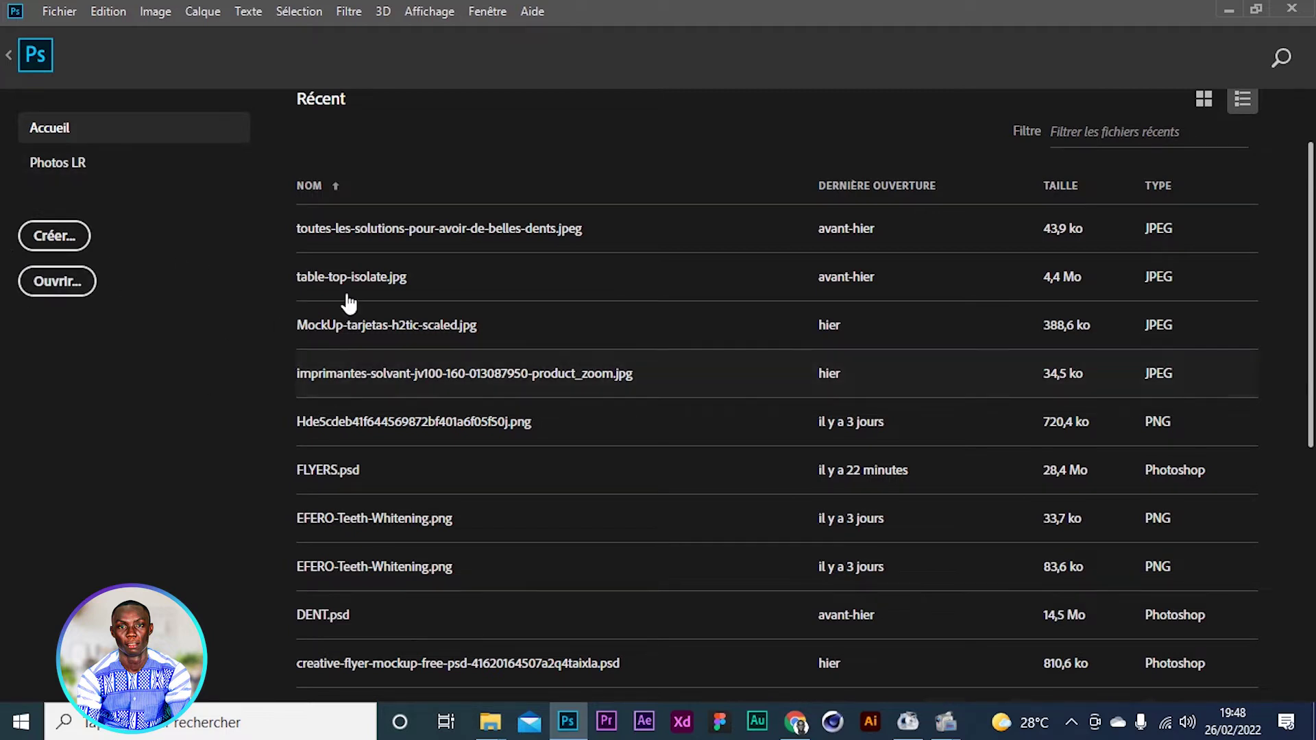
scroll(682, 360, "up", 2)
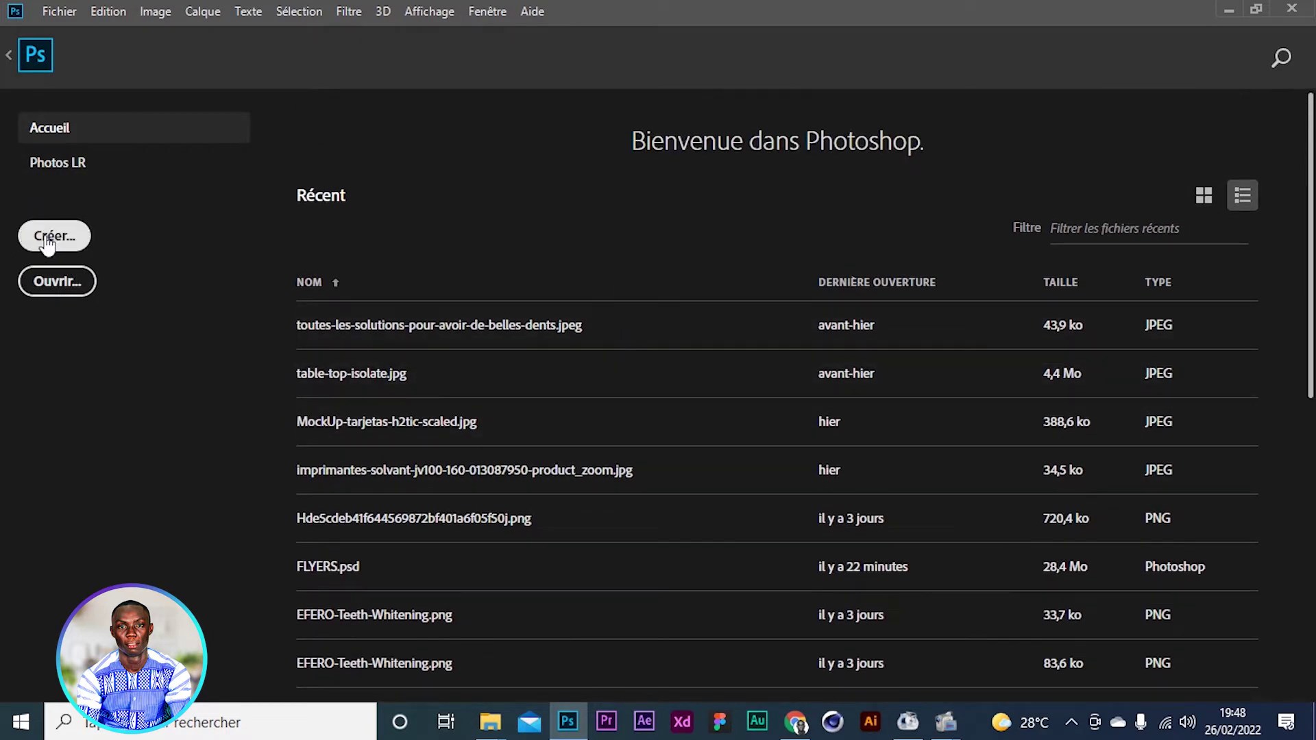
Begin a new document and name it FLYERS
left_click(50, 240)
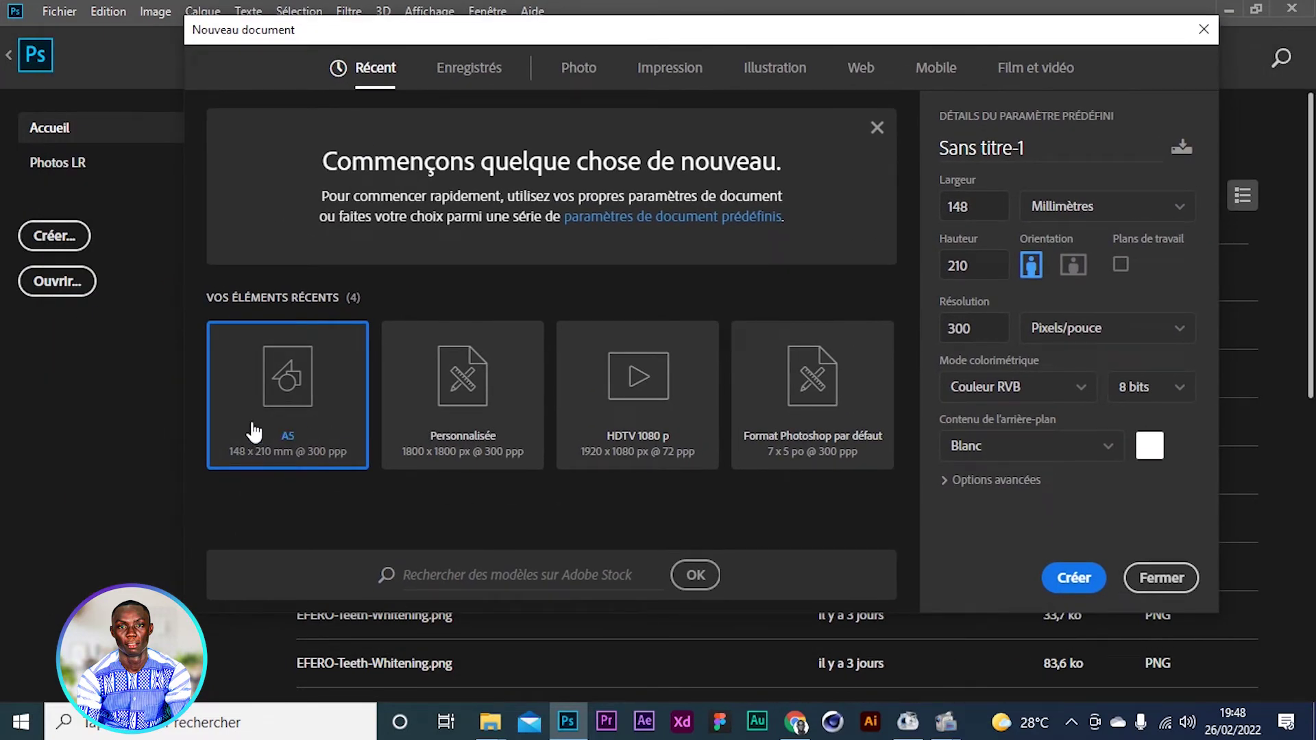
left_click(1040, 149)
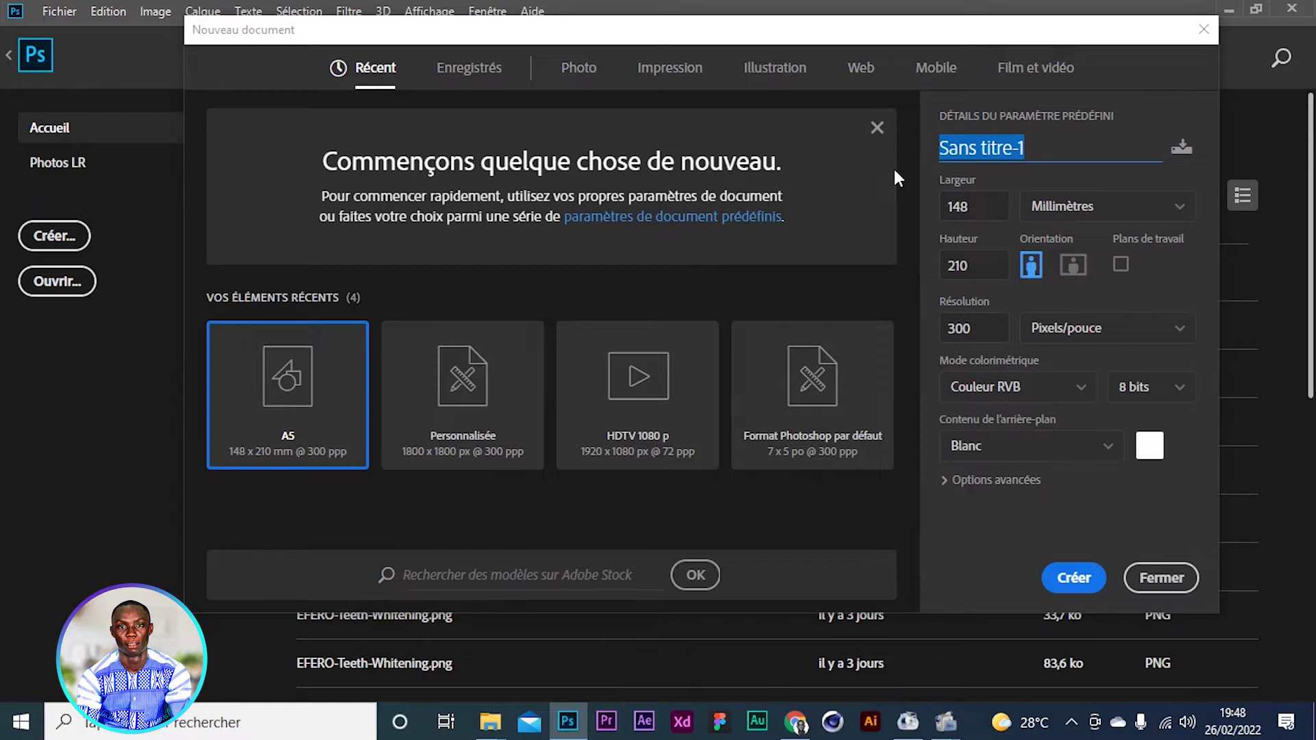
type("FLYERS")
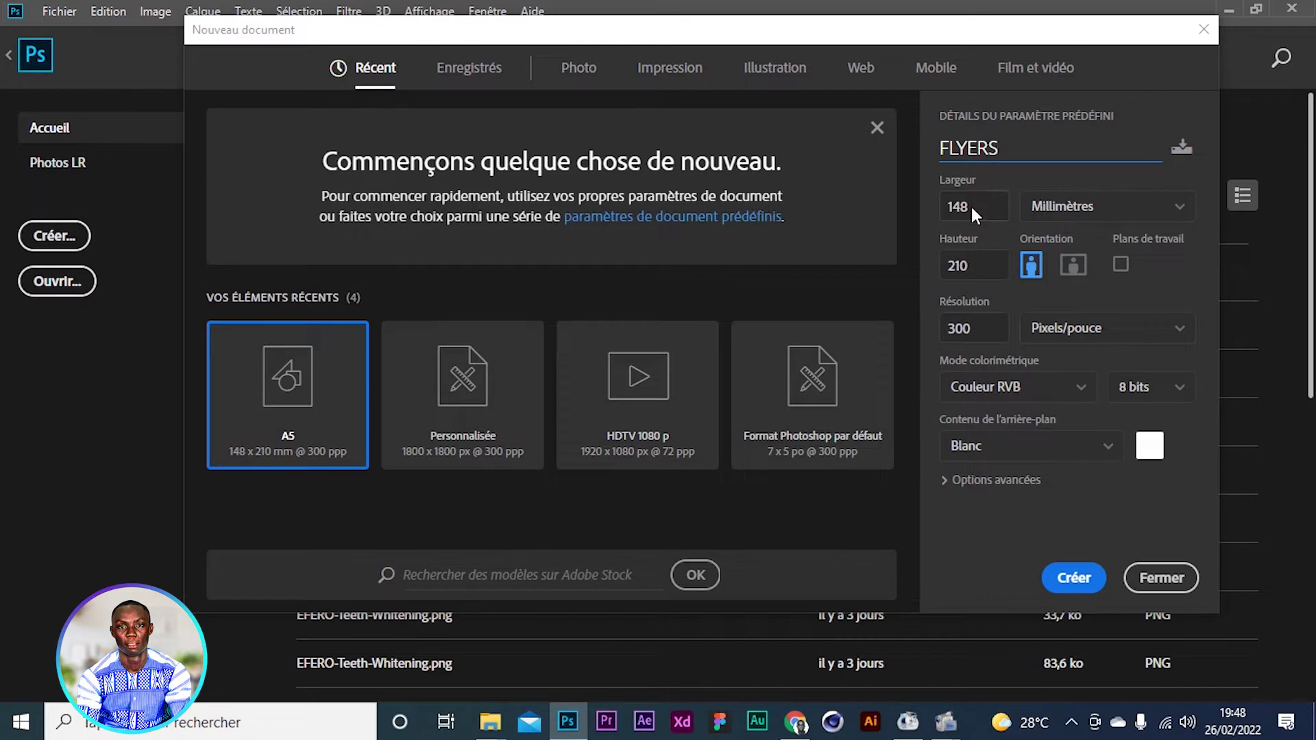
Change the new document's size unit to centimetres and check its width and height
left_click(1086, 209)
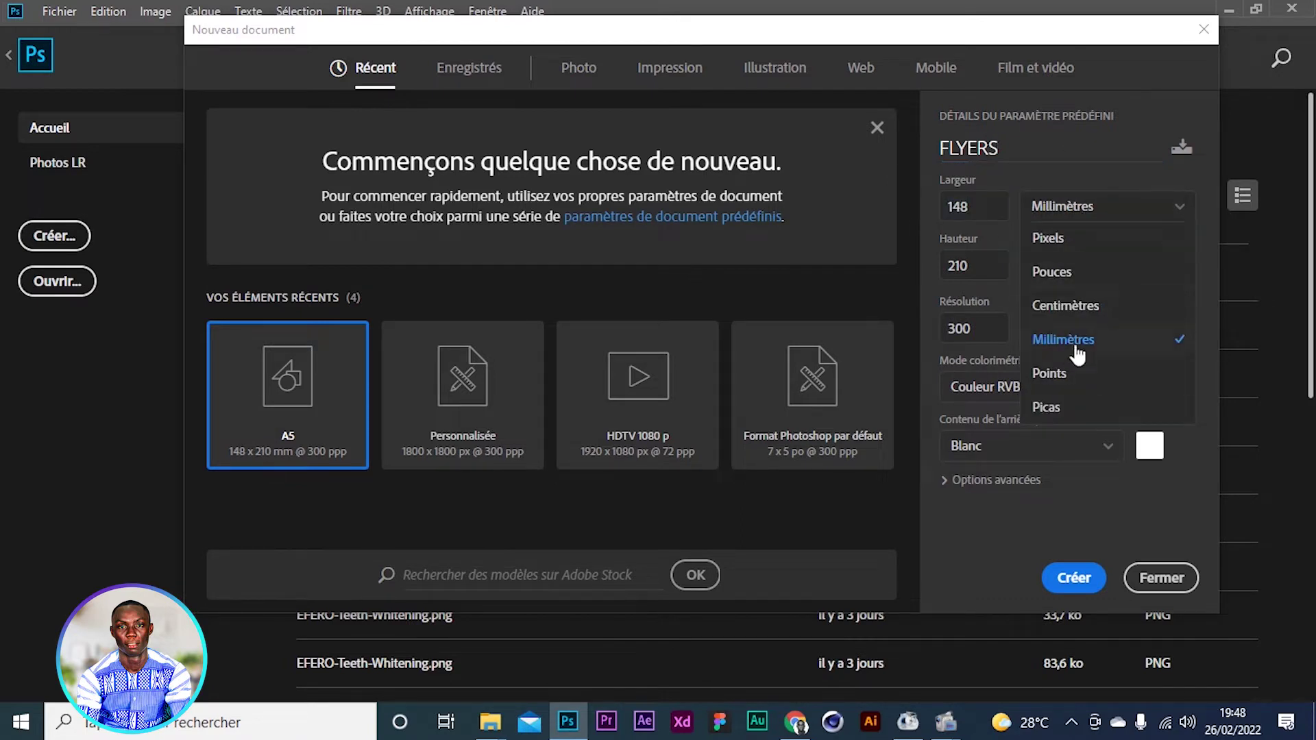
left_click(1027, 306)
left_click(956, 206)
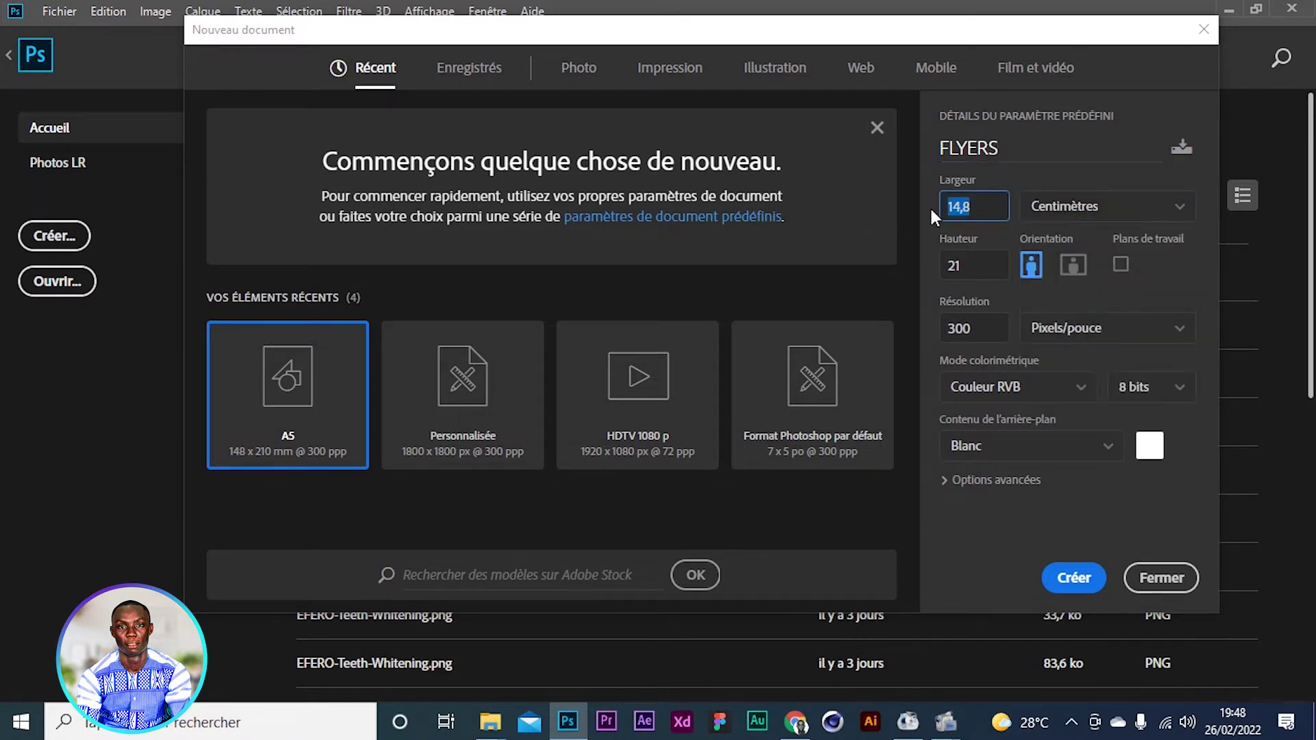
key("Tab")
left_click(971, 216)
key("Tab")
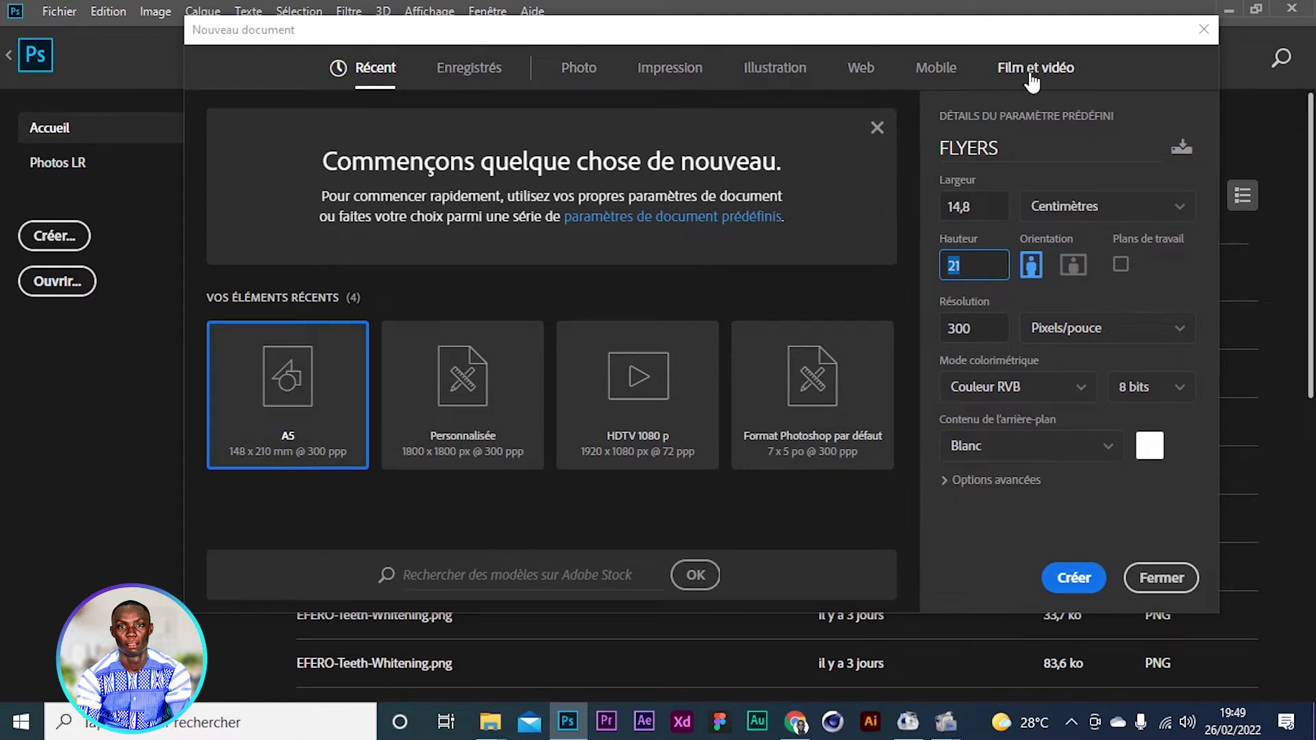
Apply the A5 print preset to the new document and check its width and height
left_click(655, 72)
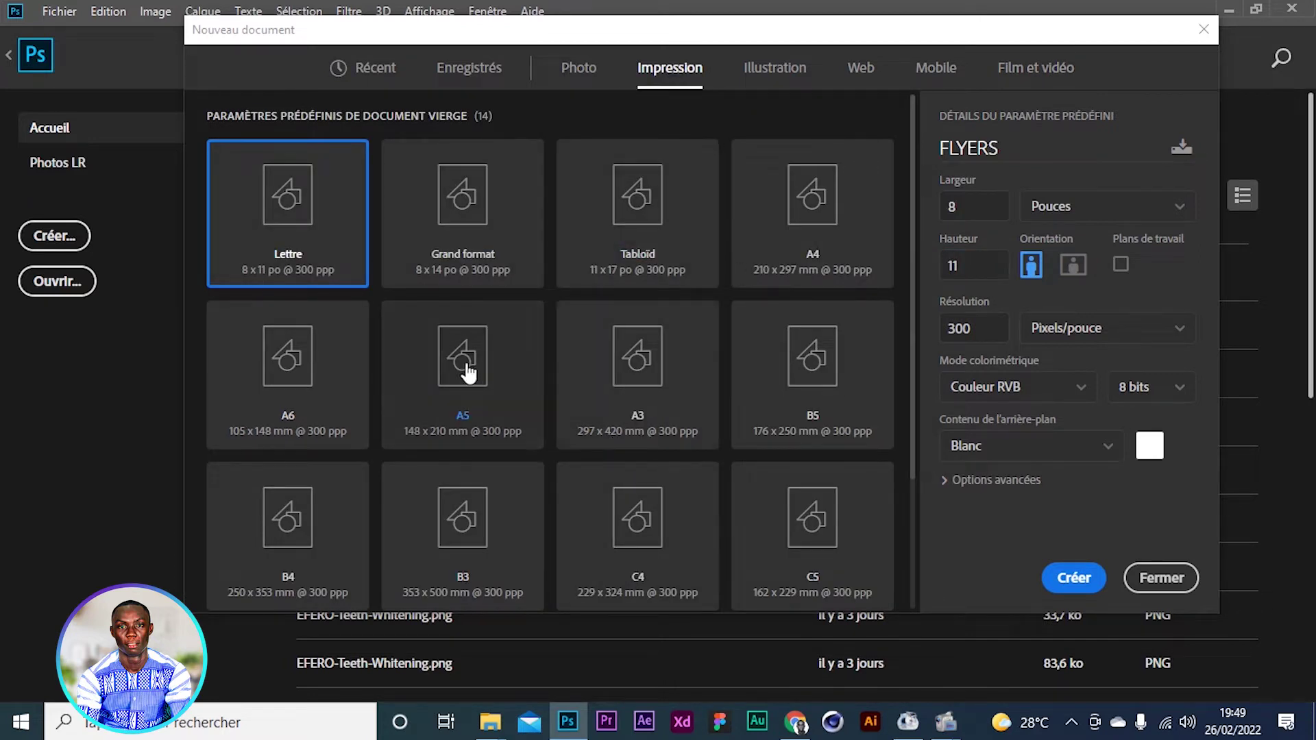
left_click(442, 390)
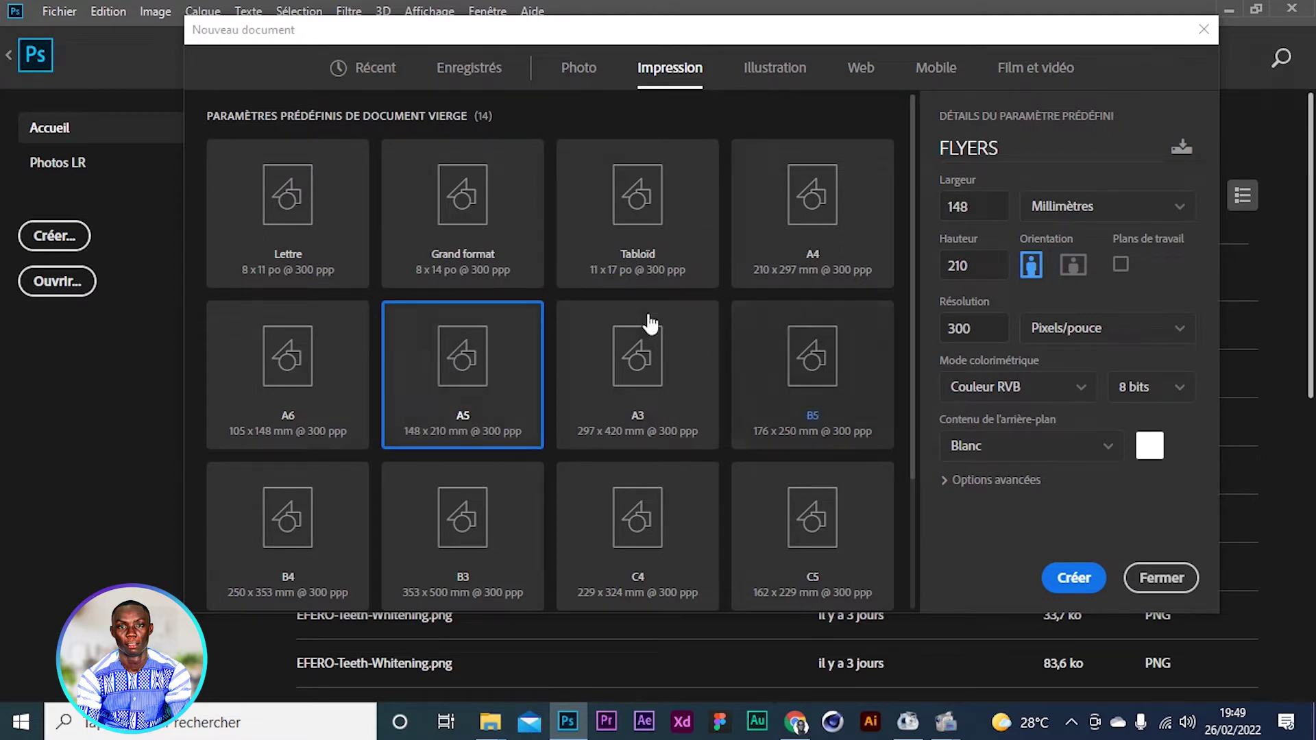
left_click(931, 222)
left_click(976, 269)
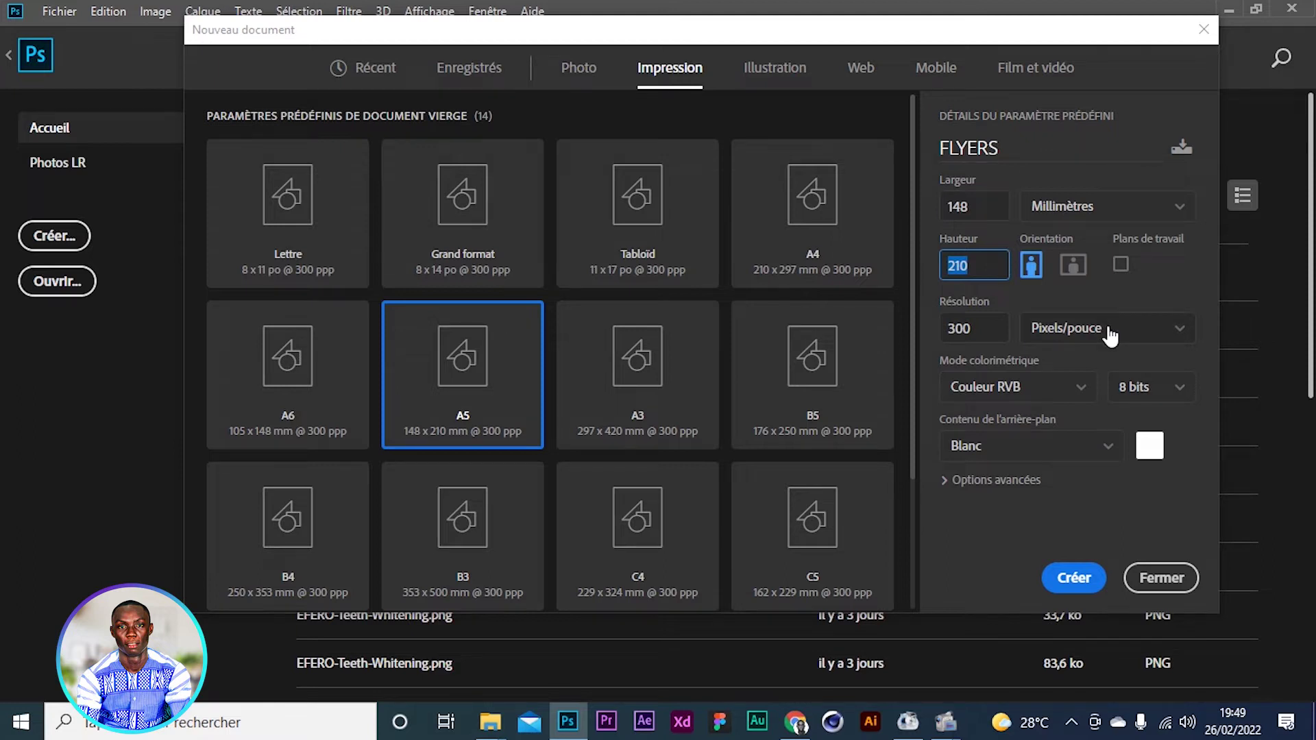
View the A5 dimensions in pixels and set the document's size unit to centimetres
left_click(1063, 218)
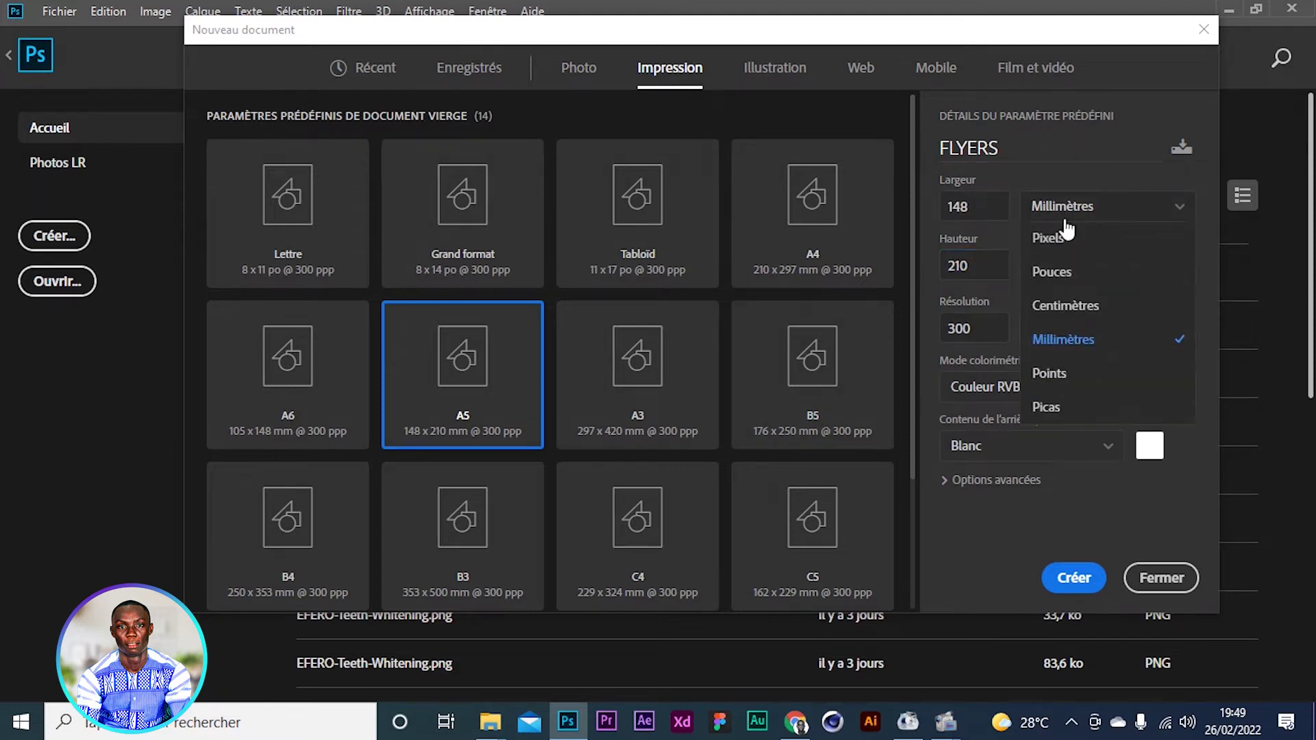
left_click(1051, 252)
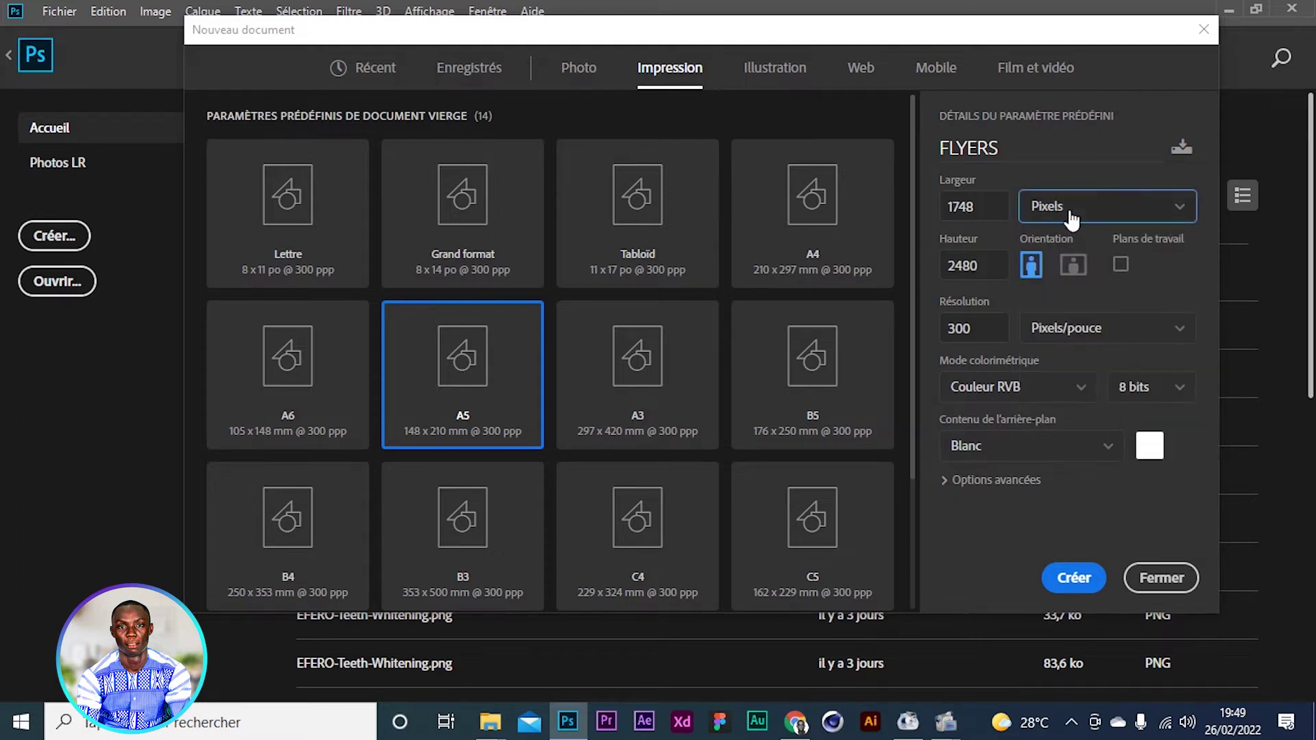
left_click(1071, 219)
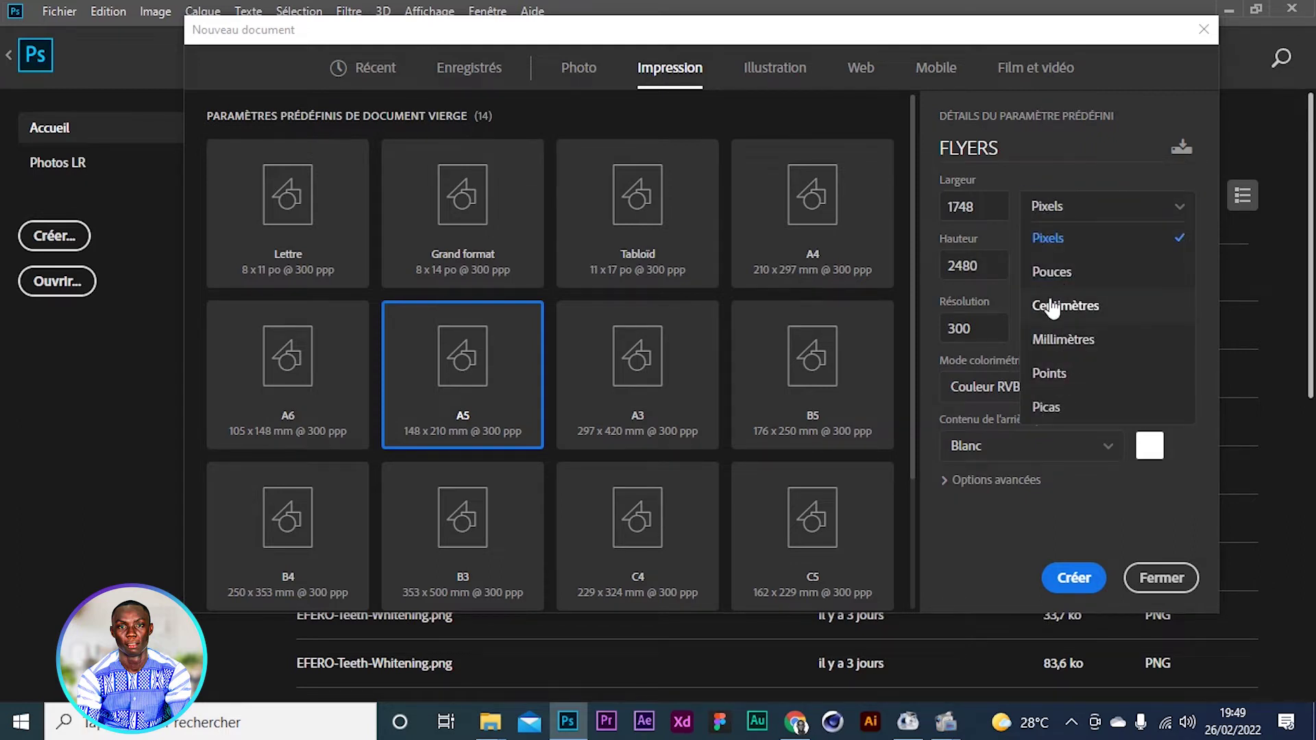
left_click(1053, 307)
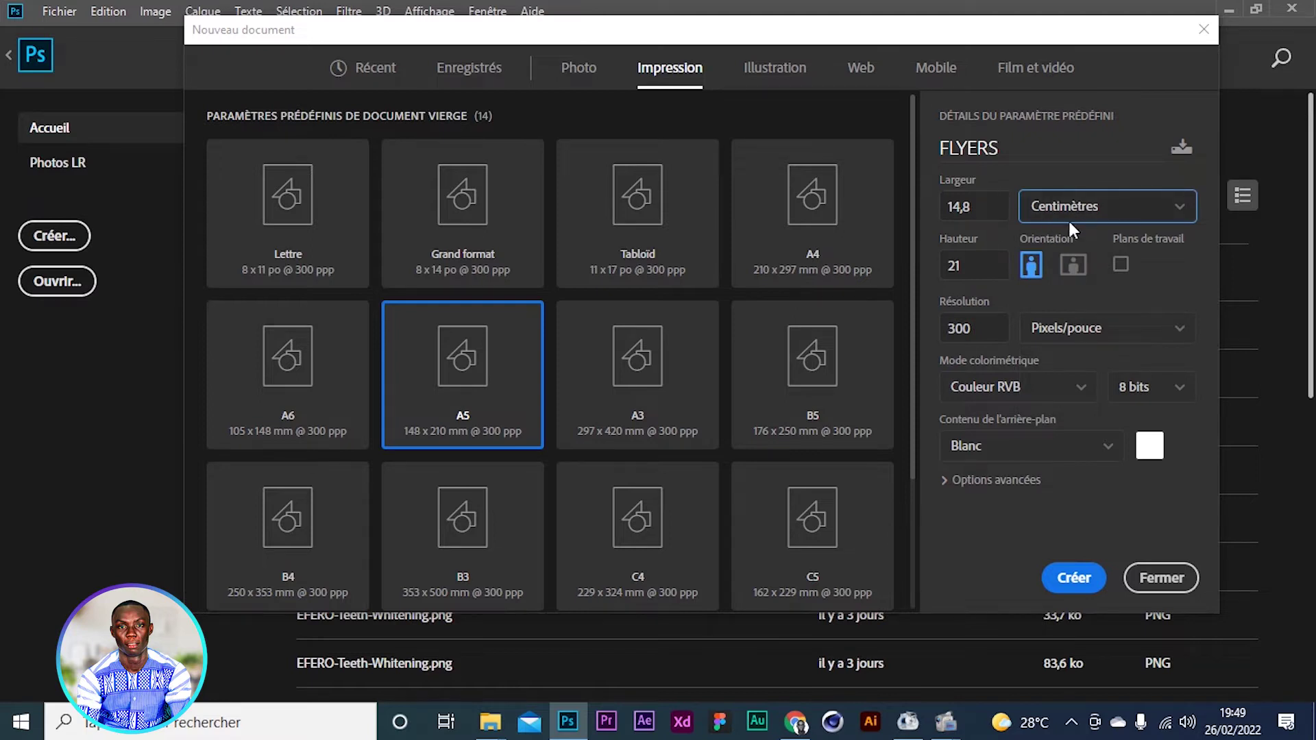
Check the A5 document's width and height in centimetres
left_click(947, 214)
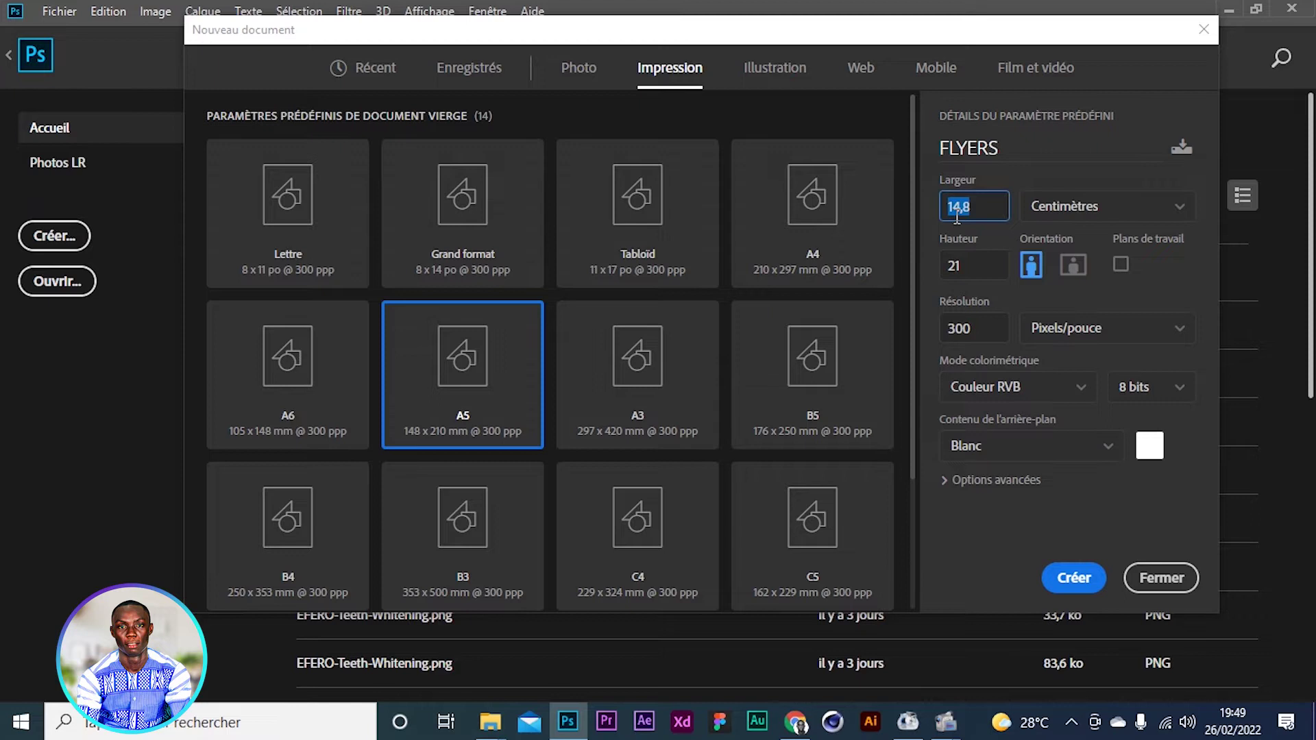
left_click(963, 274)
left_click(967, 272)
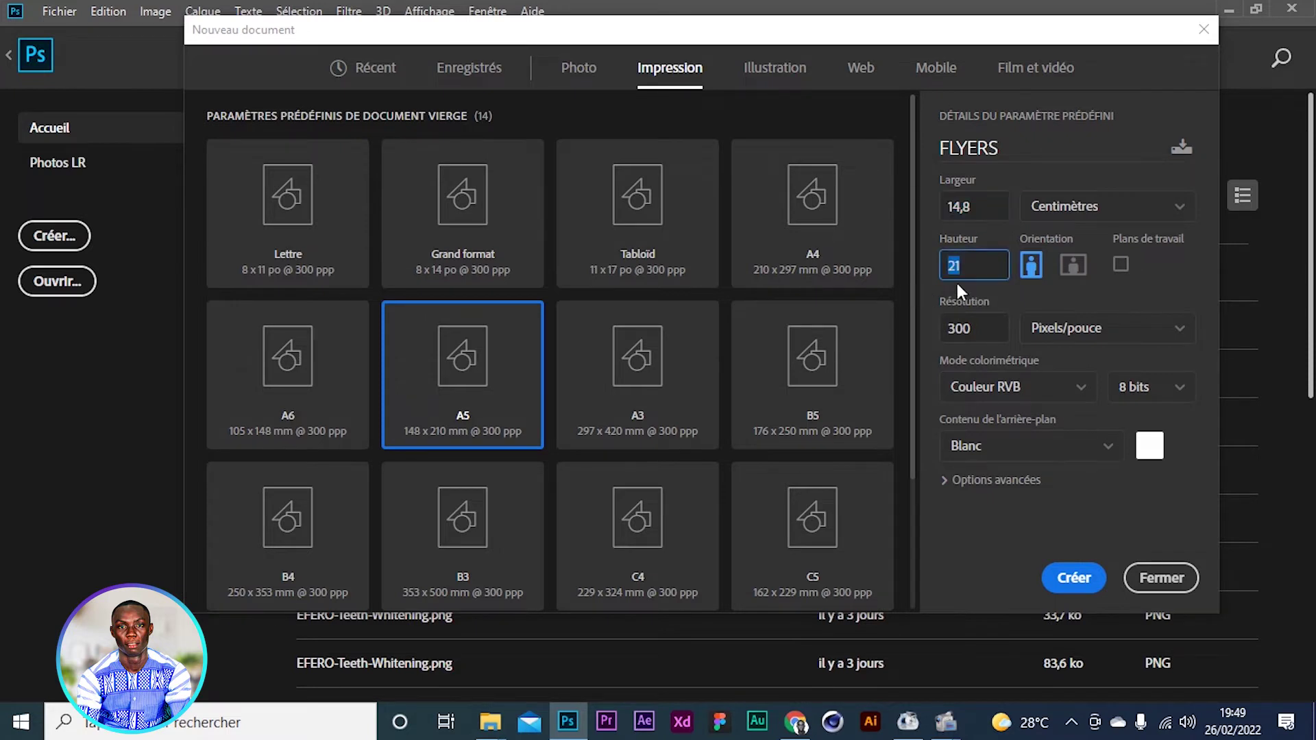
Set the size unit to pixels, check the document's width, height and resolution, and create the document
left_click(1062, 211)
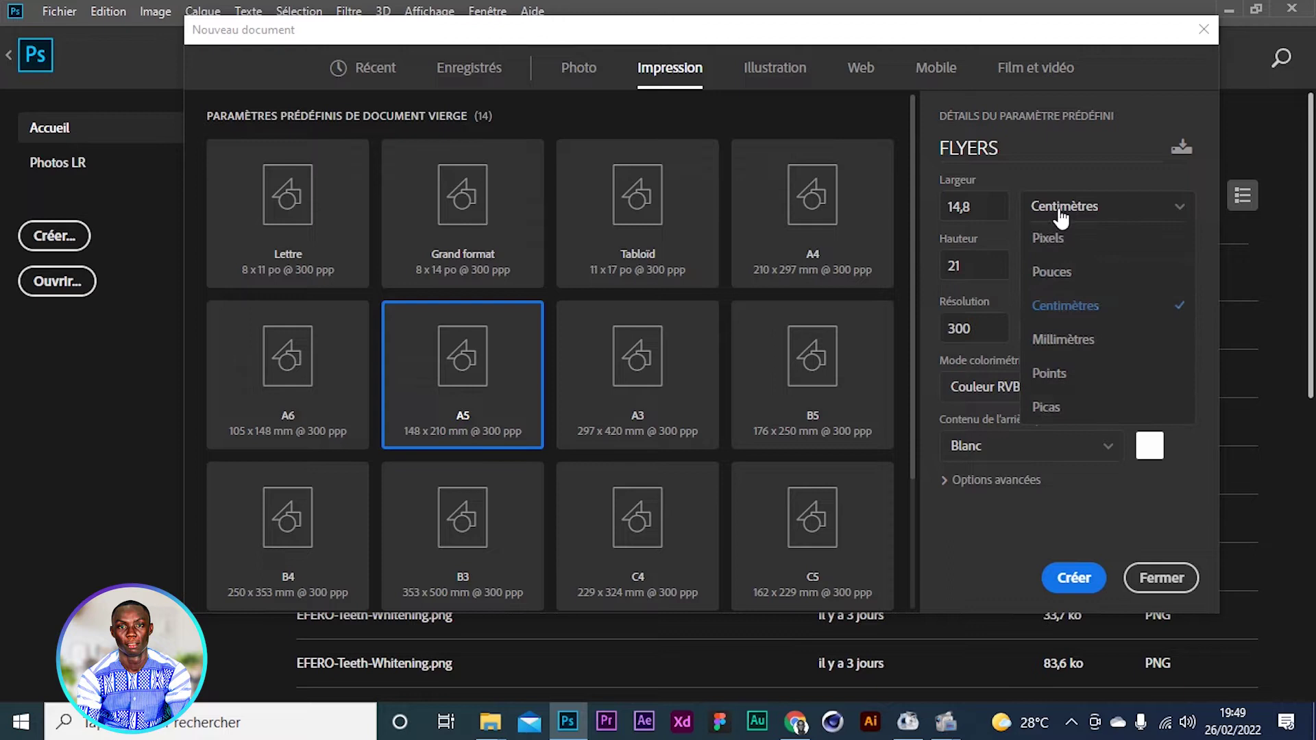
left_click(1042, 250)
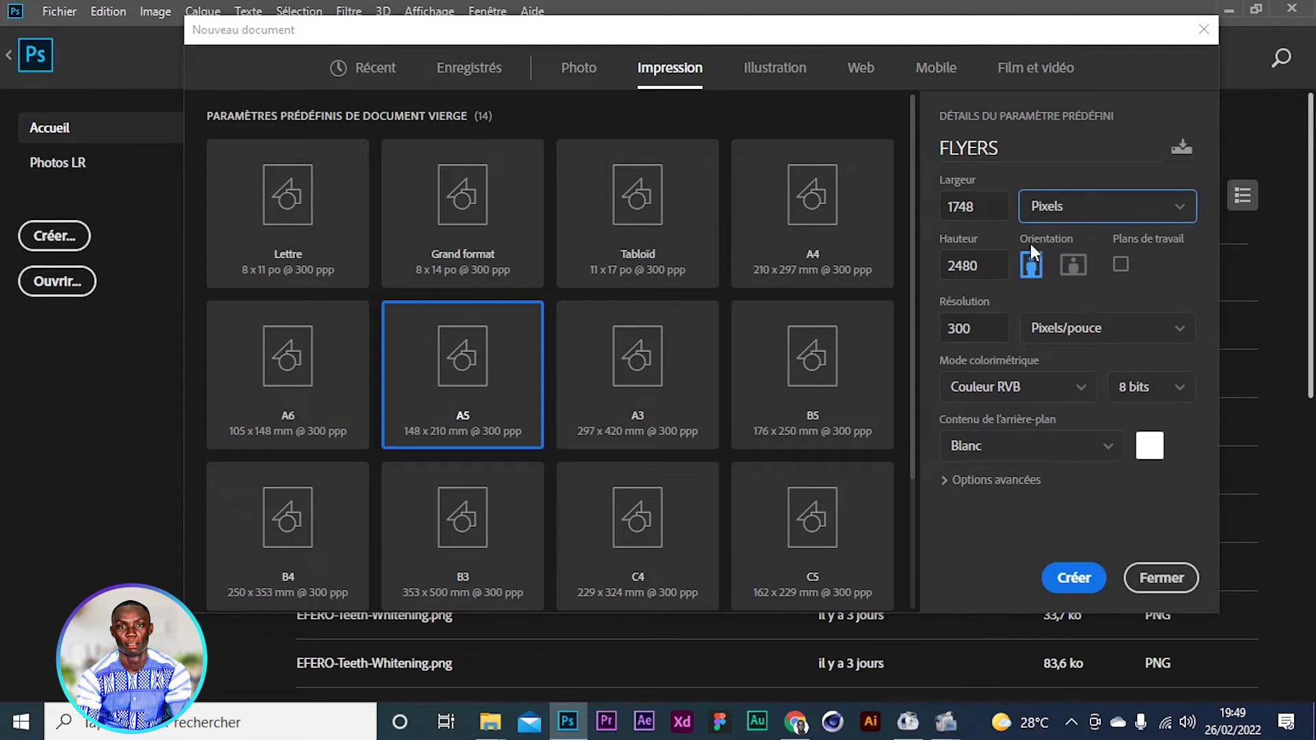
left_click_drag(984, 213, 918, 216)
left_click_drag(988, 272, 938, 275)
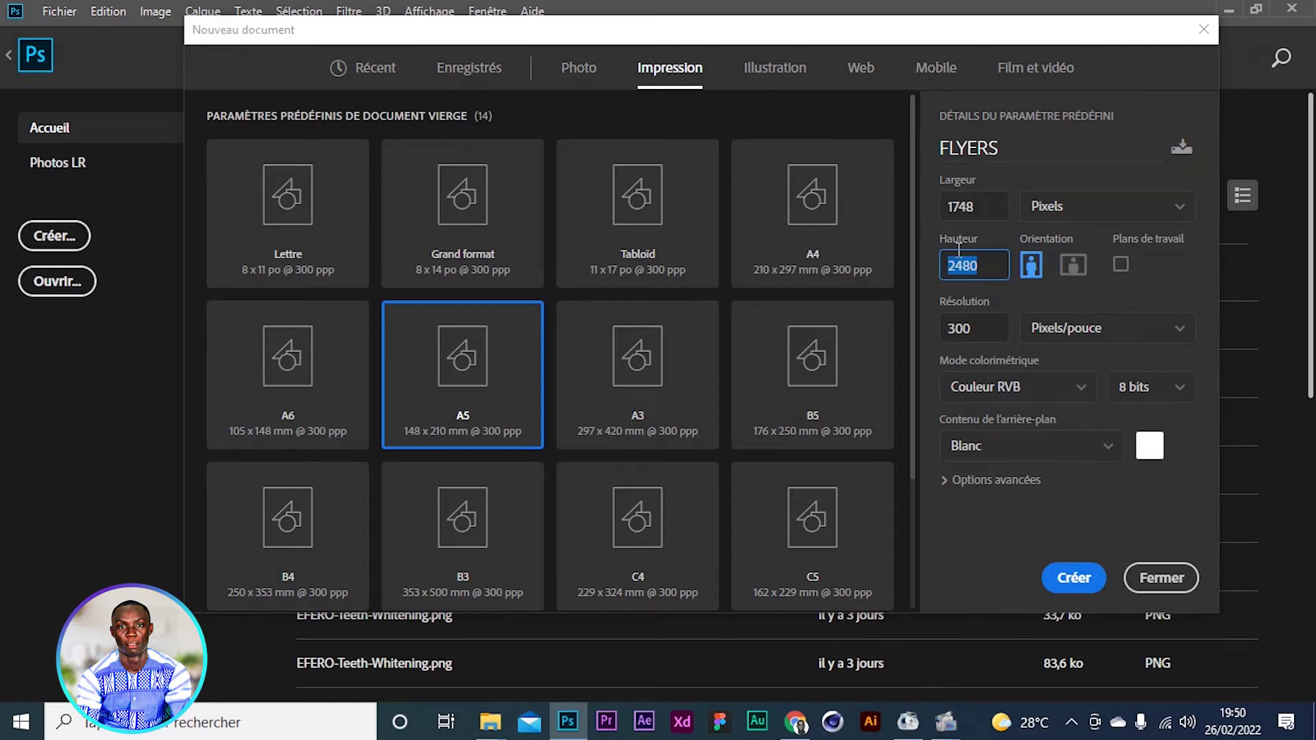
left_click(966, 207)
left_click(973, 266)
left_click(973, 328)
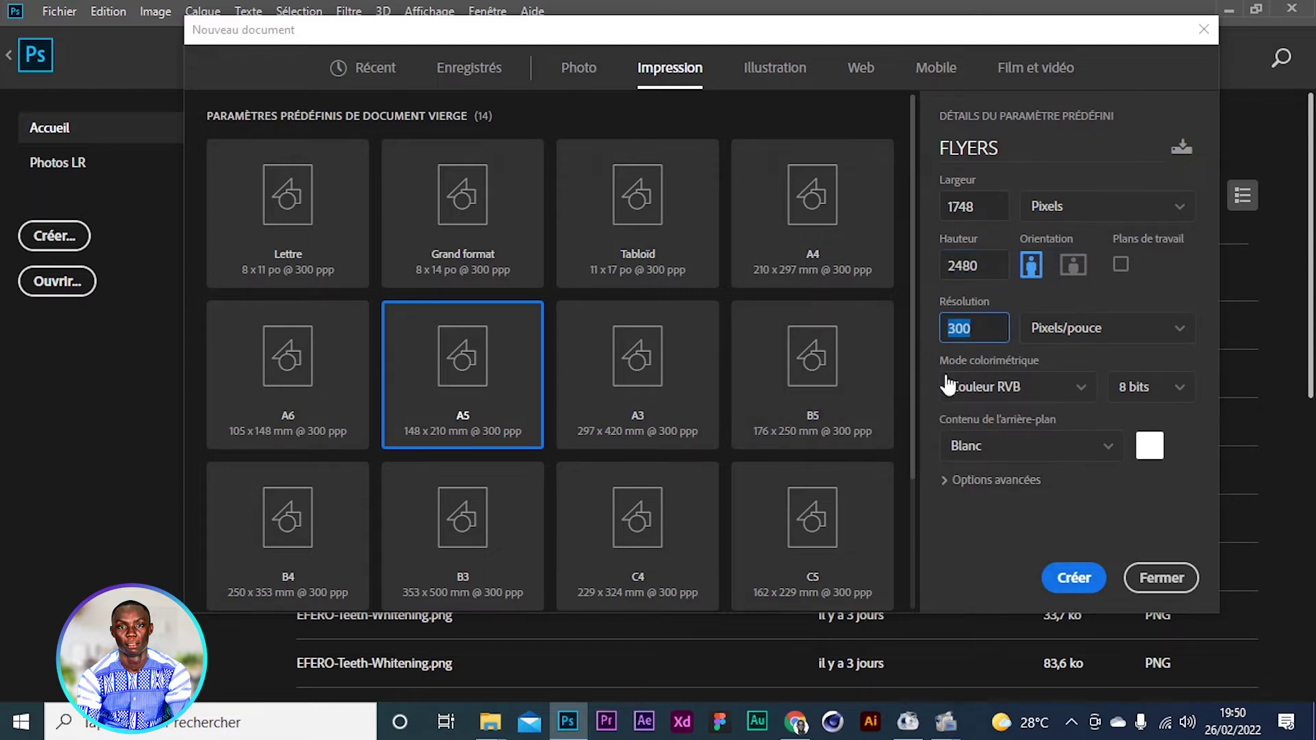
left_click(1050, 578)
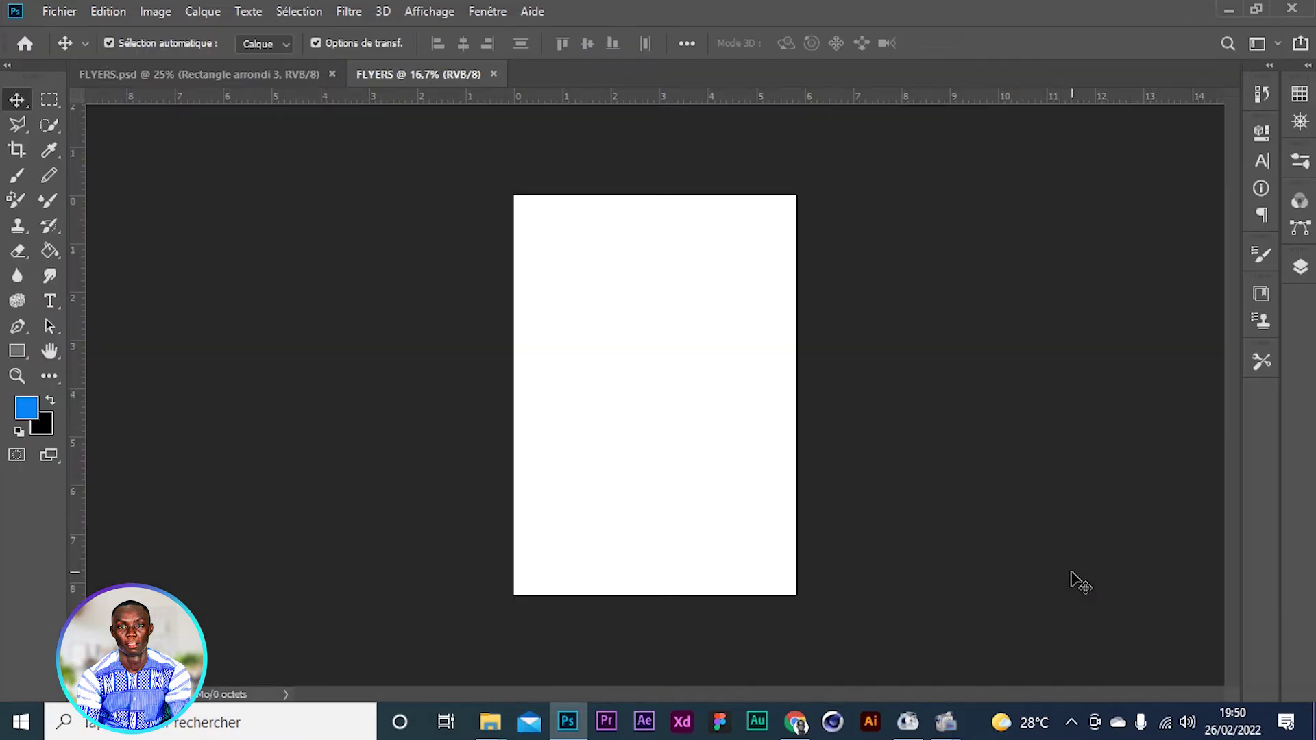
Activate the Rectangle tool and arrange the tools in a single column
key("ctrl+plus")
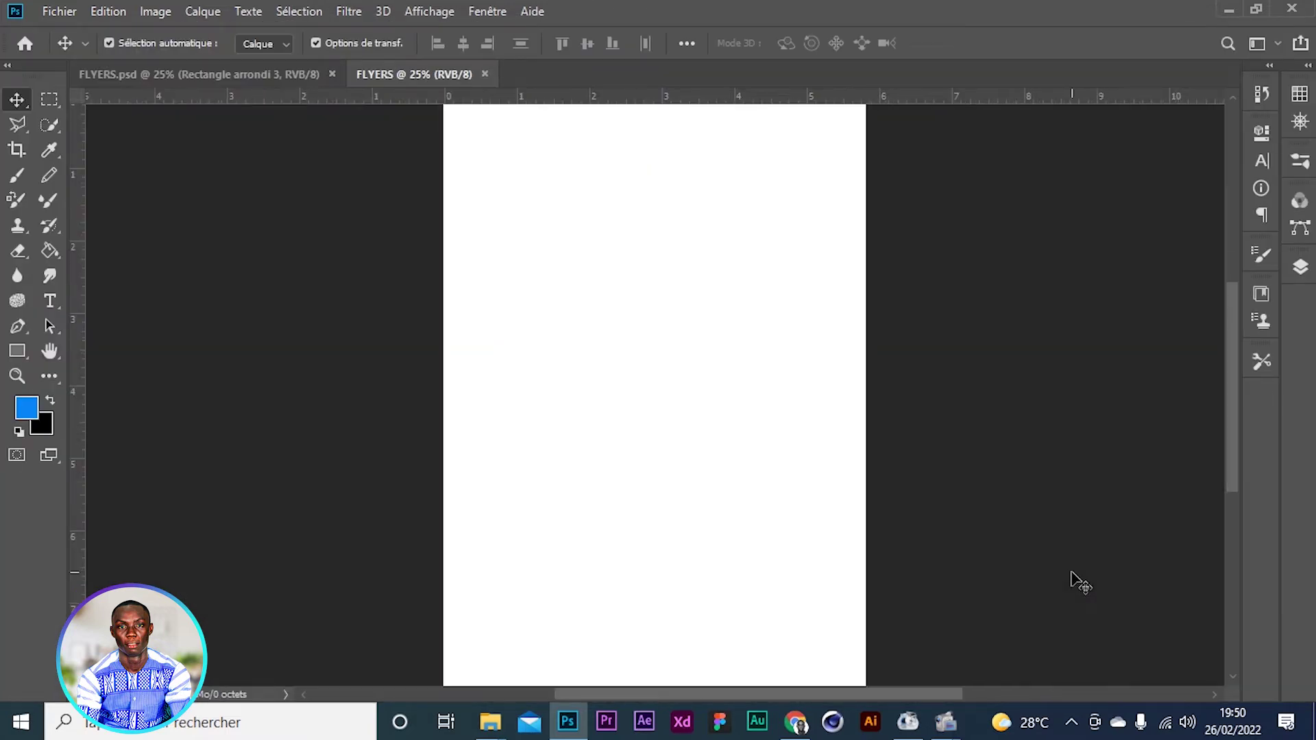
key("ctrl+minus")
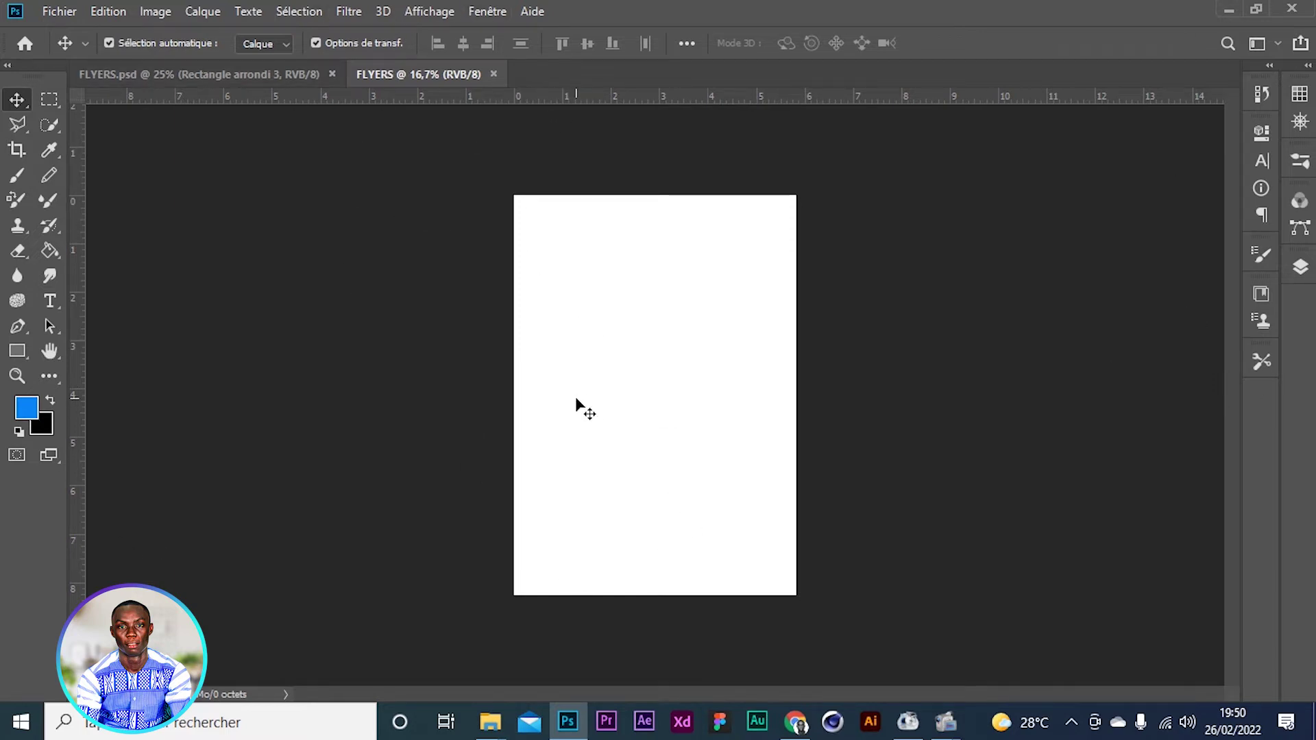
left_click(17, 352)
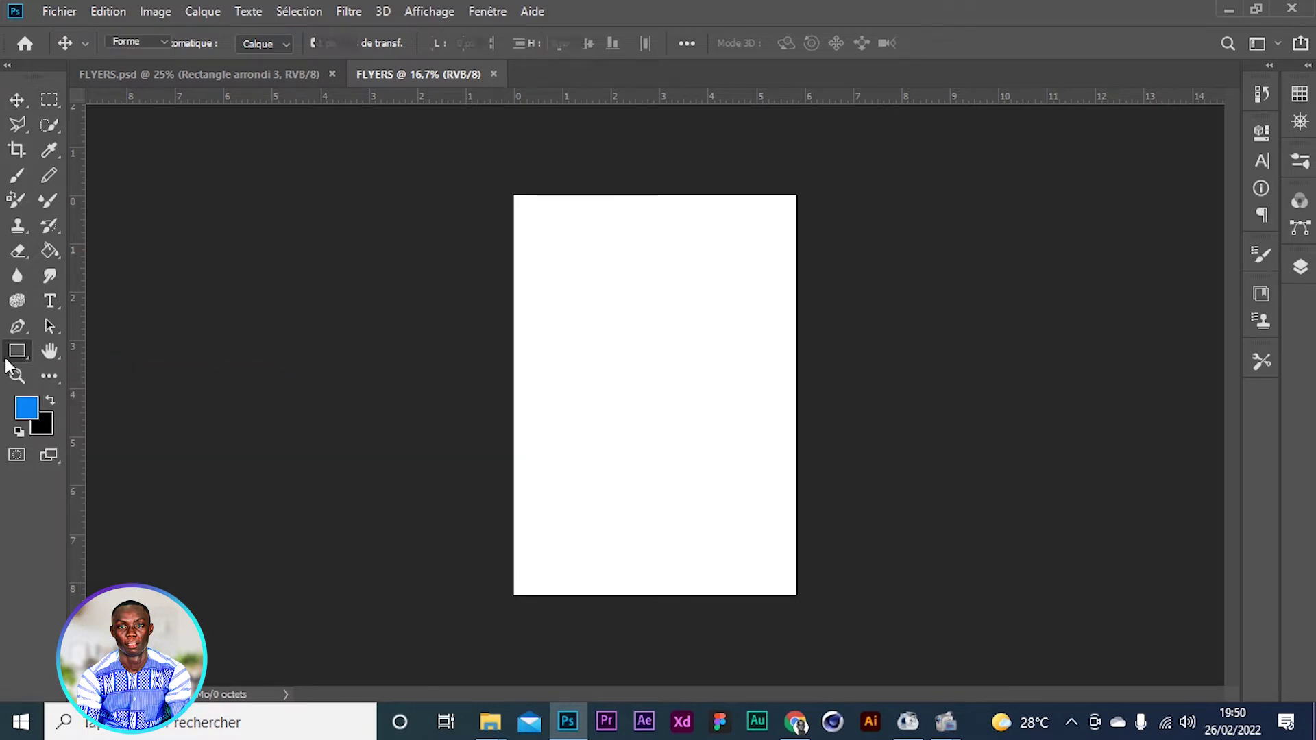
left_click(9, 67)
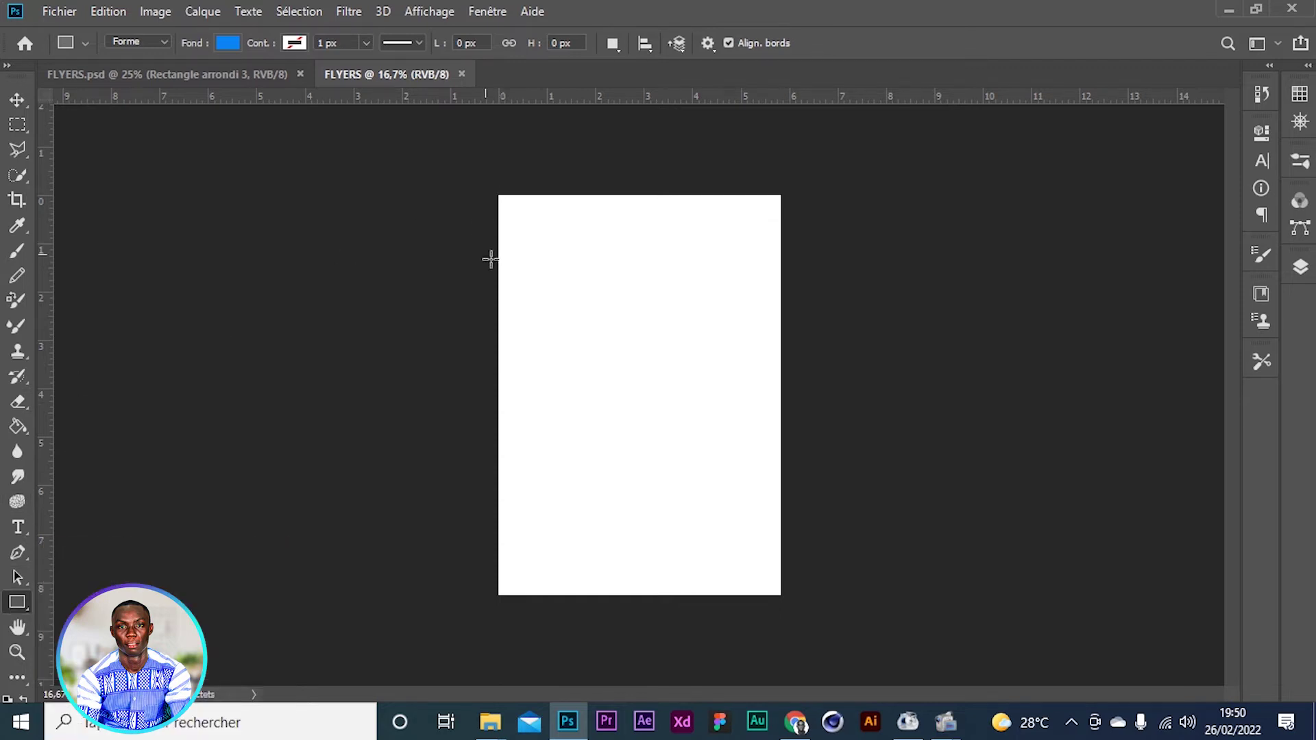
Following the finished flyer, draw a blue rectangle about 1205 × 1145 px in the page's upper half and round its corners to about 101 px
left_click(211, 71)
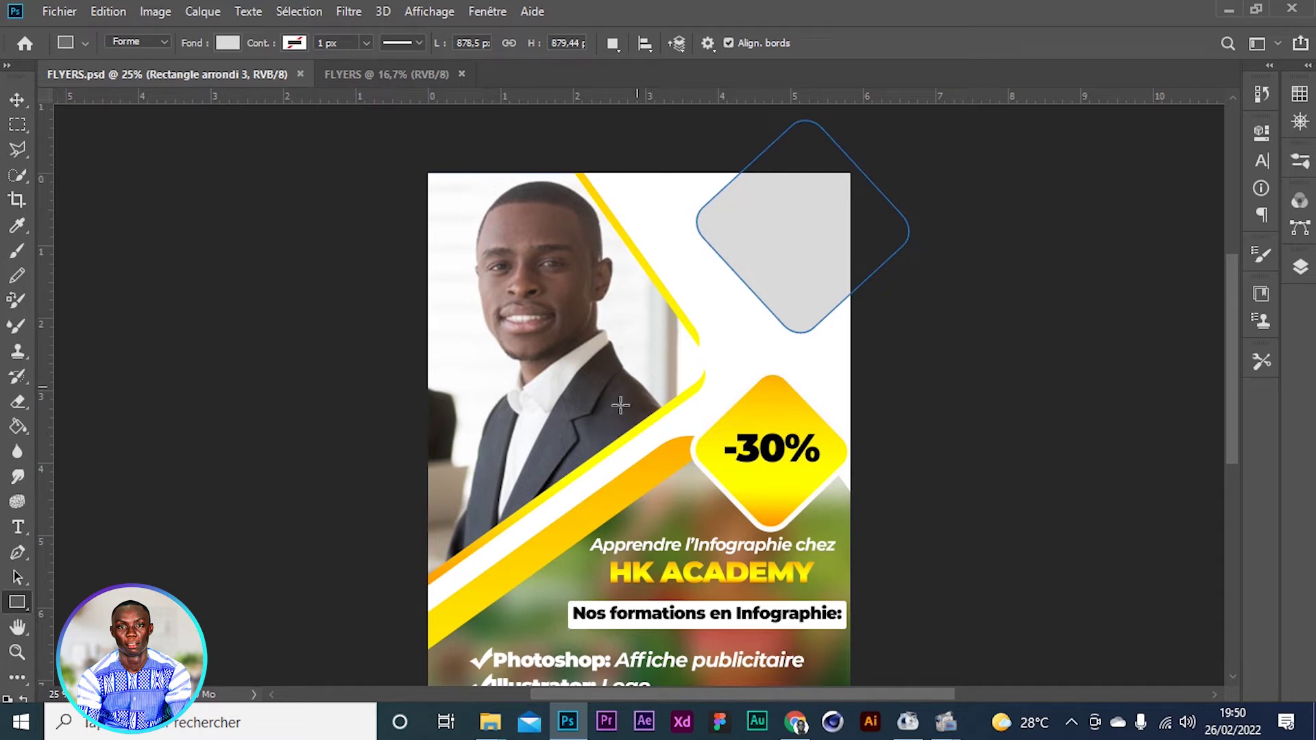
left_click(401, 75)
left_click_drag(509, 239, 703, 424)
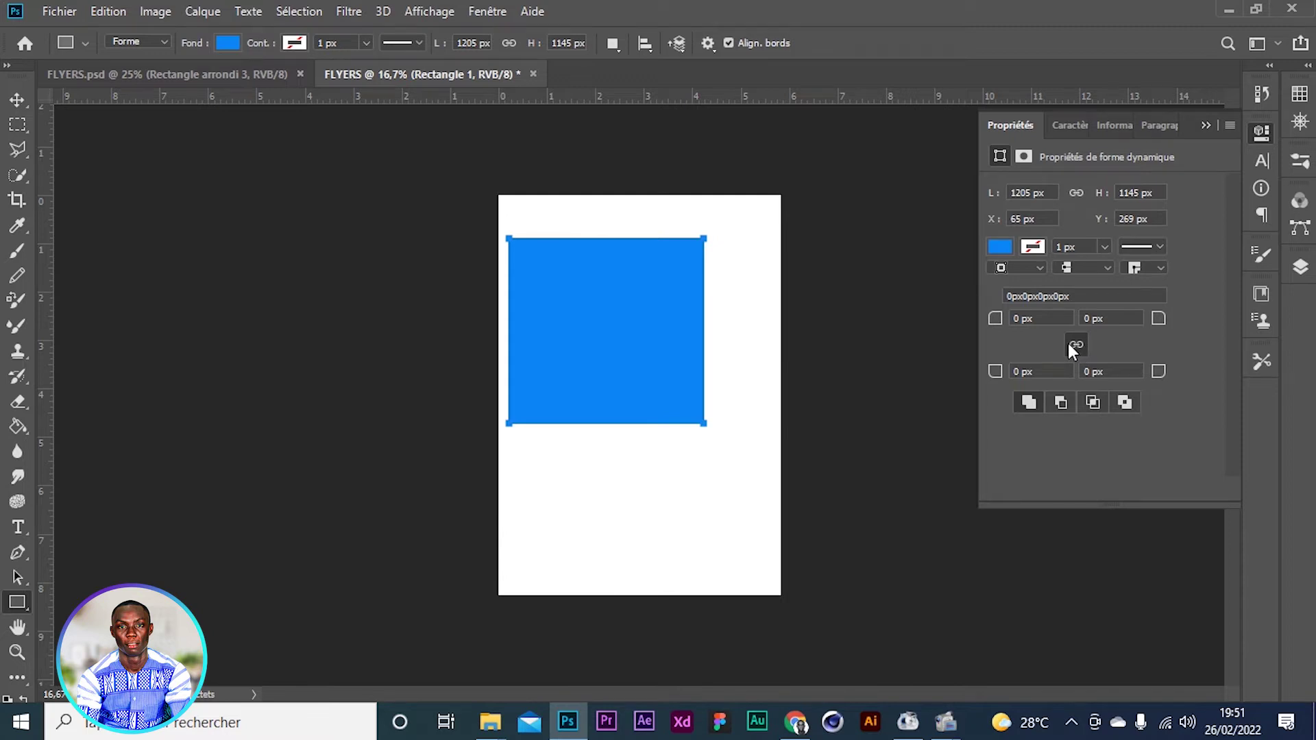
left_click_drag(995, 319, 1096, 337)
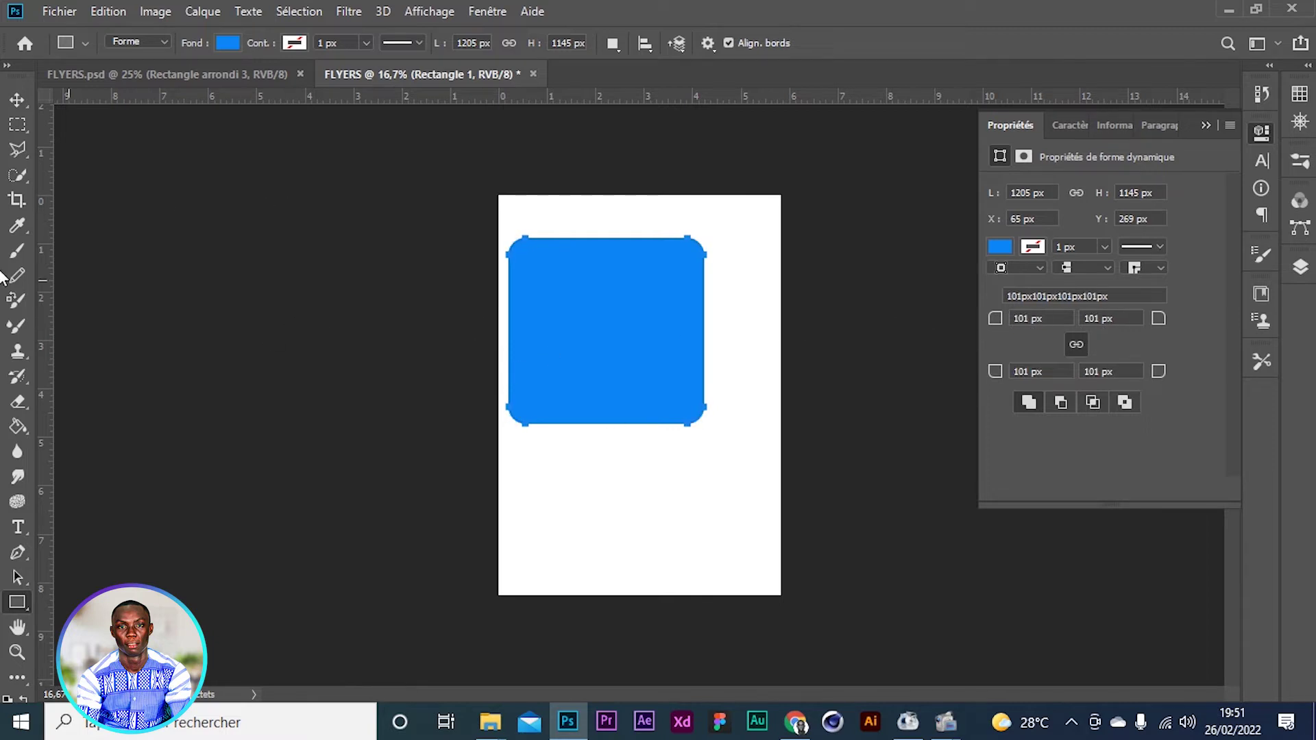
Rotate the rounded rectangle about 47° and move it partly off the page's left and upper edges
left_click(14, 102)
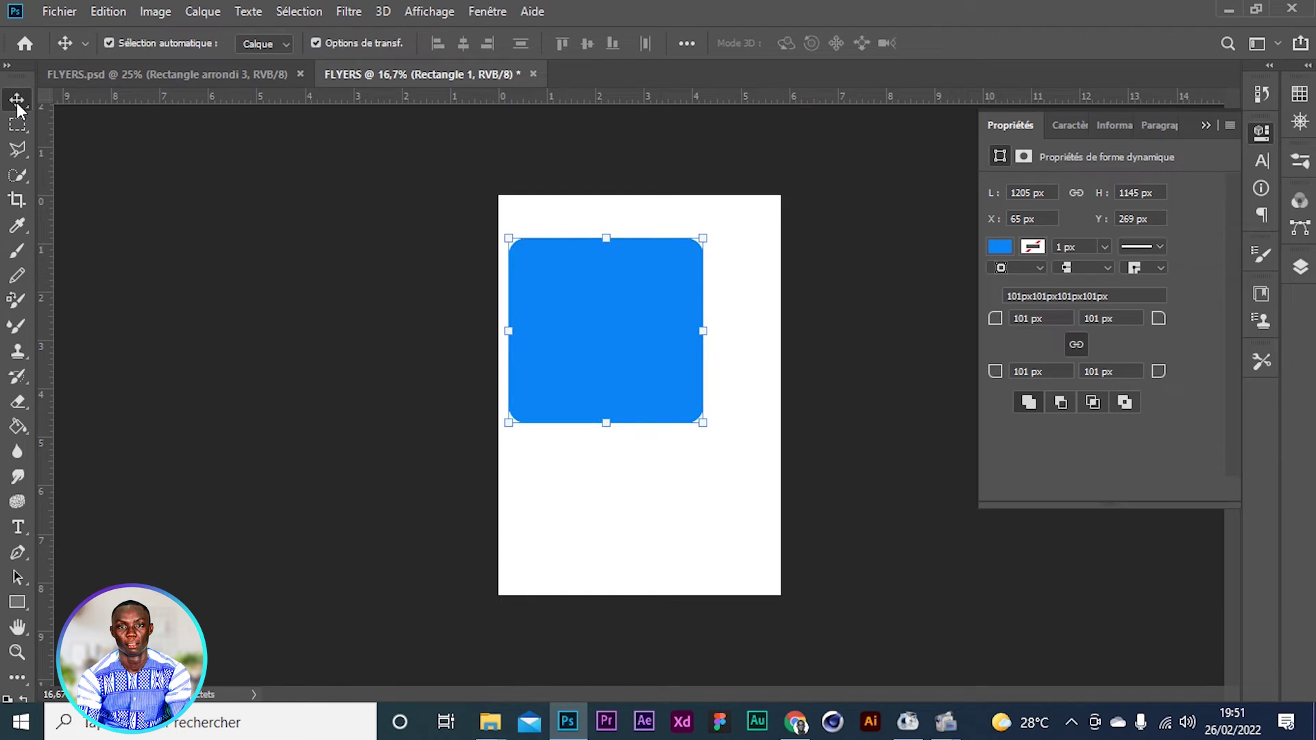
left_click_drag(647, 332, 563, 354)
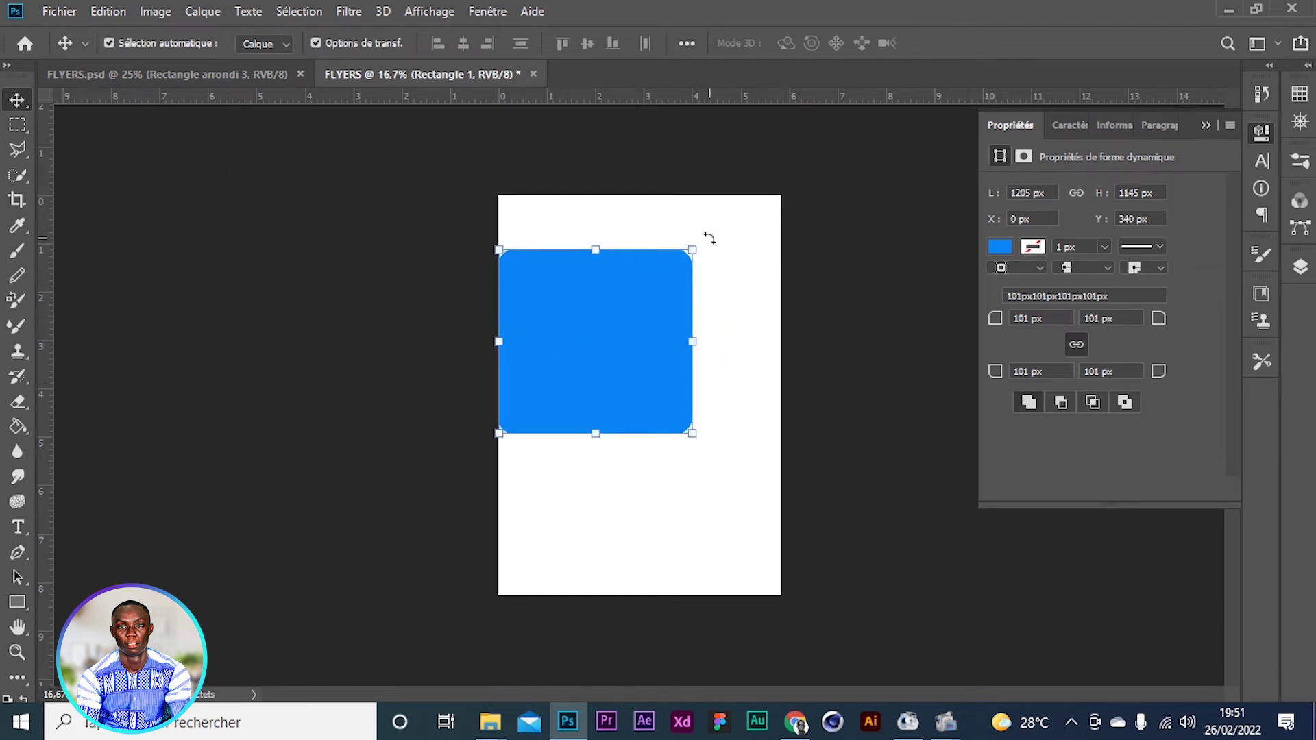
left_click_drag(731, 266, 685, 342)
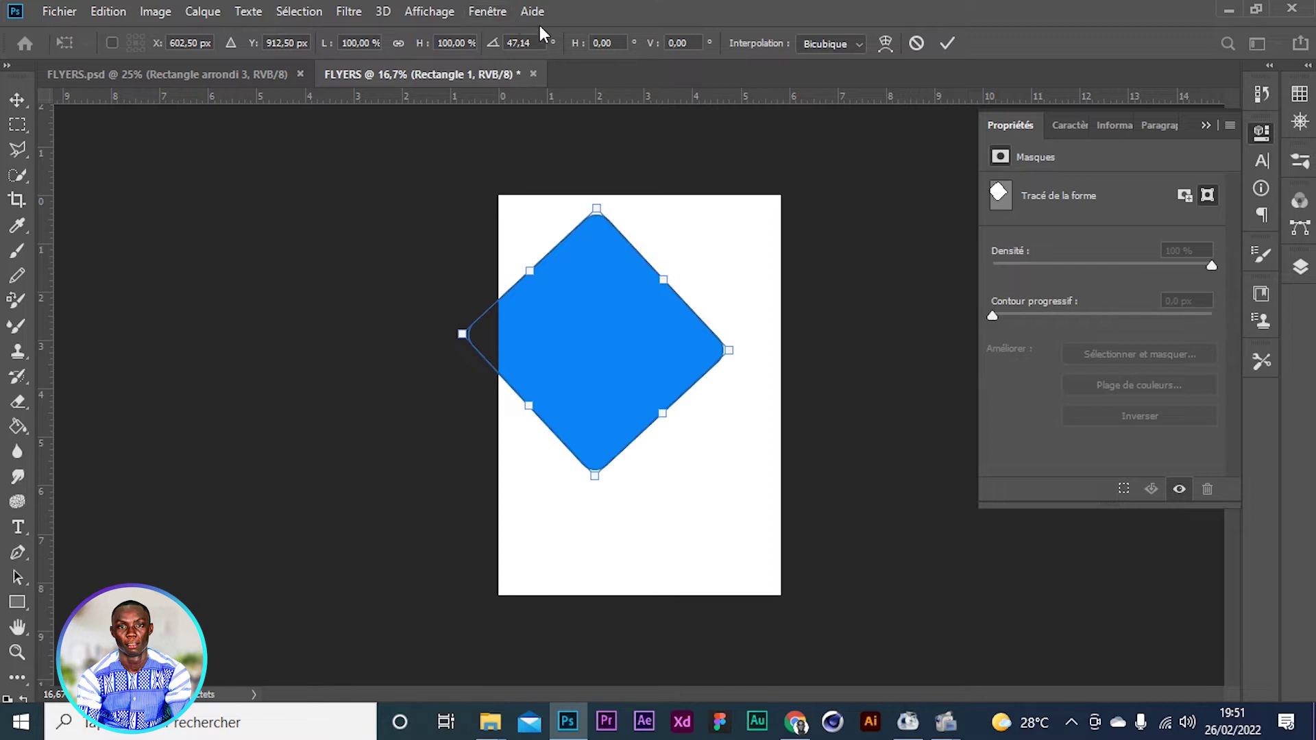
left_click_drag(771, 339, 728, 317)
left_click_drag(616, 339, 536, 307)
left_click_drag(582, 420, 541, 437)
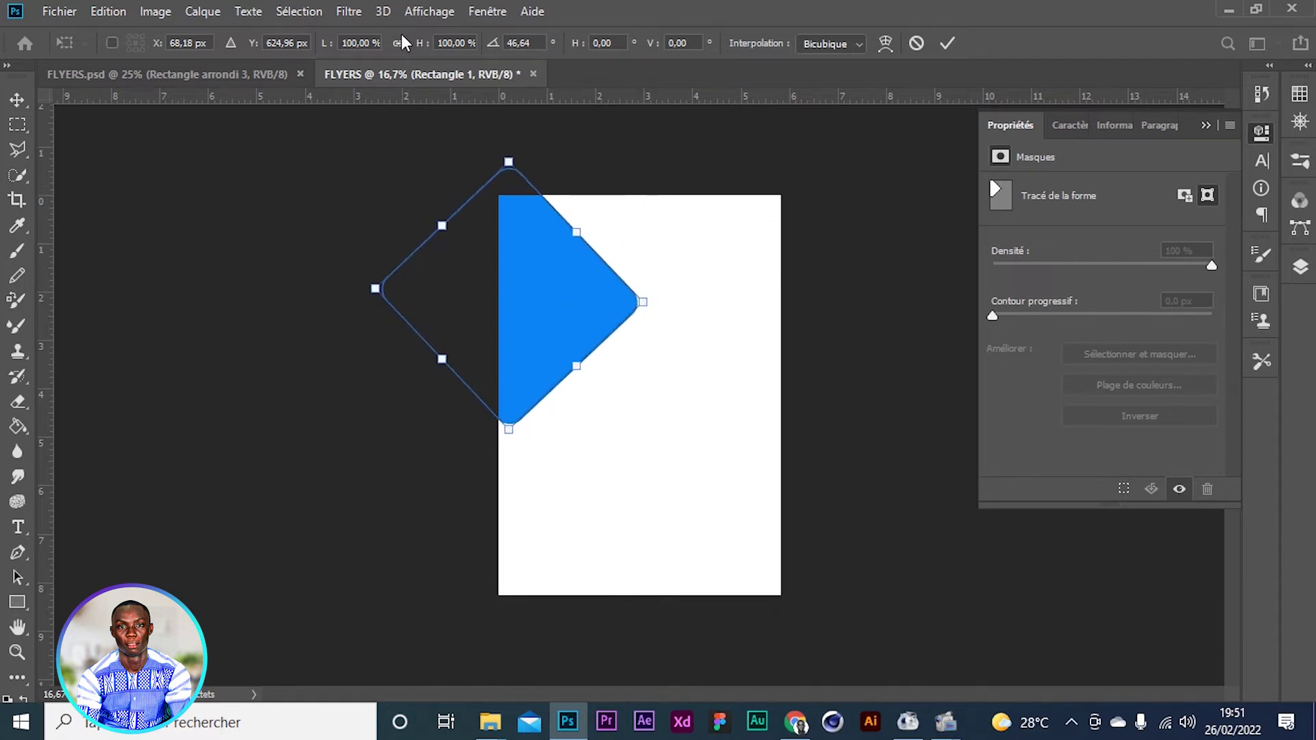
Link the shape's width and height scaling and enlarge it to about 170%
left_click(108, 12)
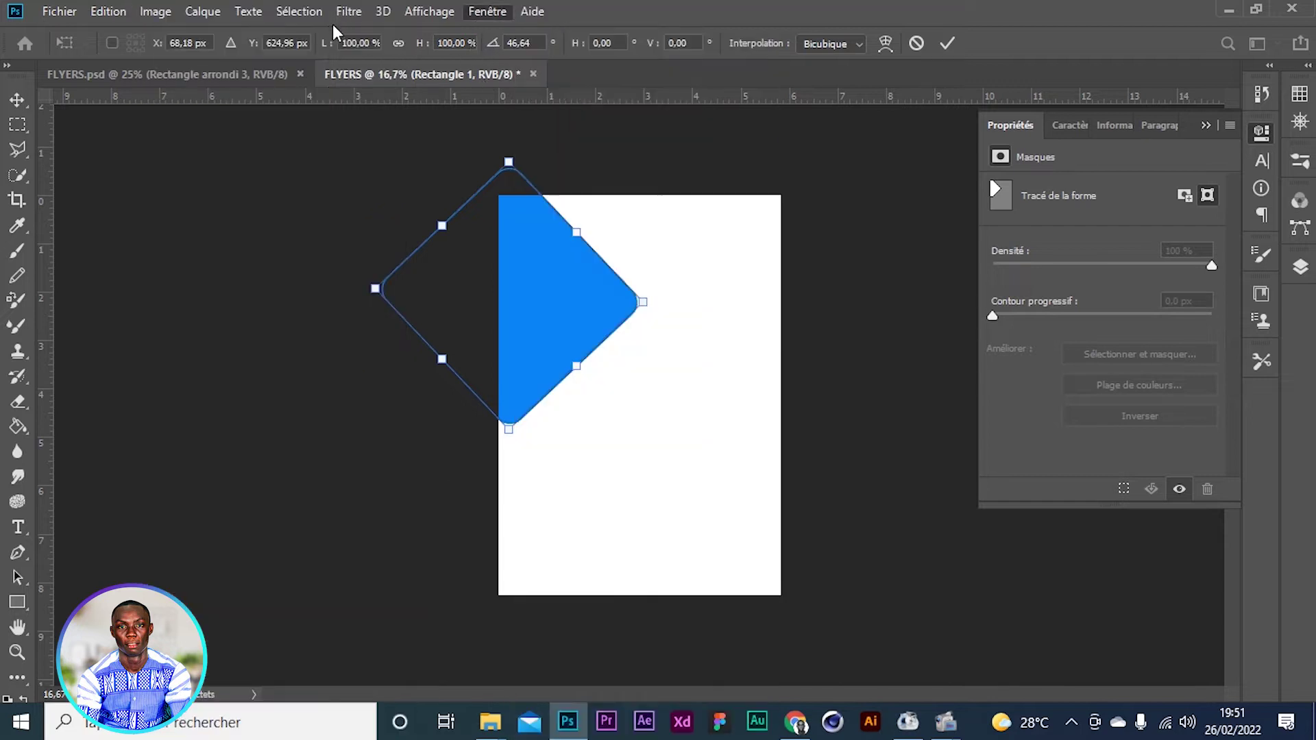
left_click(308, 29)
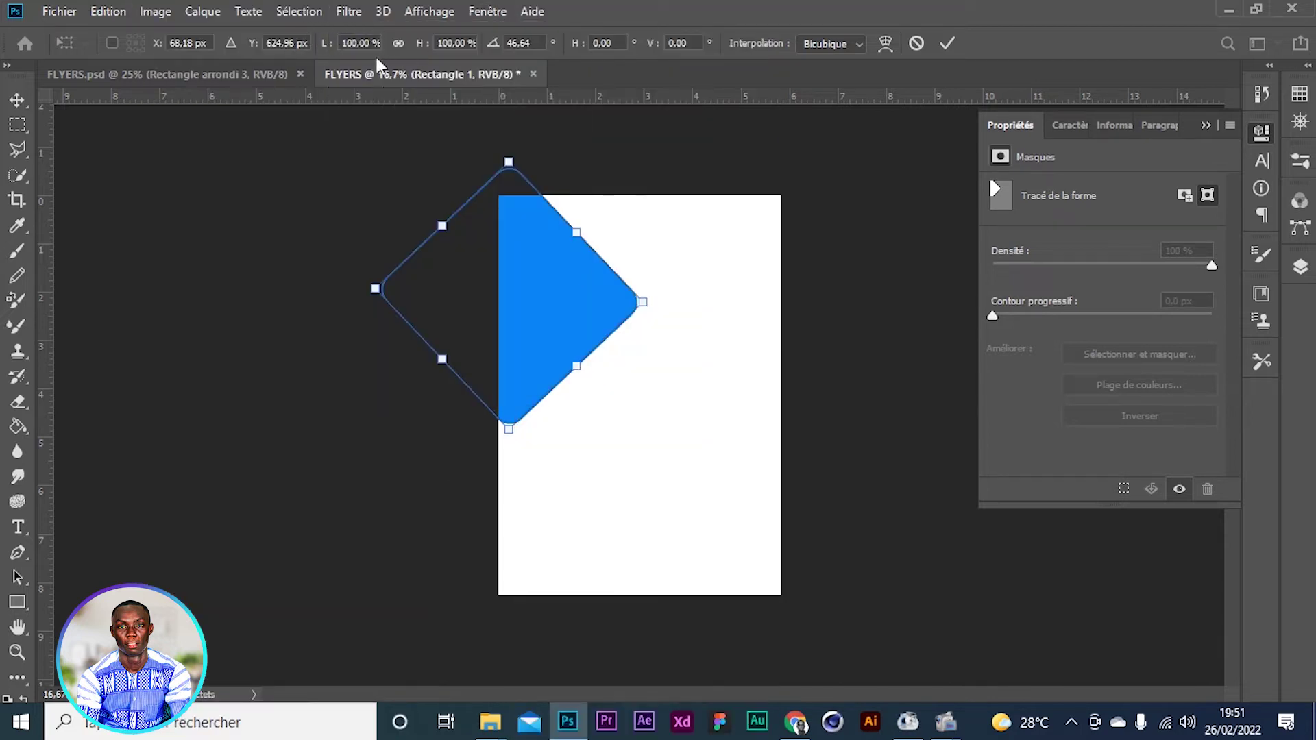
left_click(398, 45)
left_click_drag(325, 51, 364, 52)
left_click_drag(722, 294, 721, 336)
mouse_move(592, 343)
left_mouse_down()
mouse_move(569, 362)
mouse_move(553, 341)
mouse_move(573, 331)
left_mouse_up()
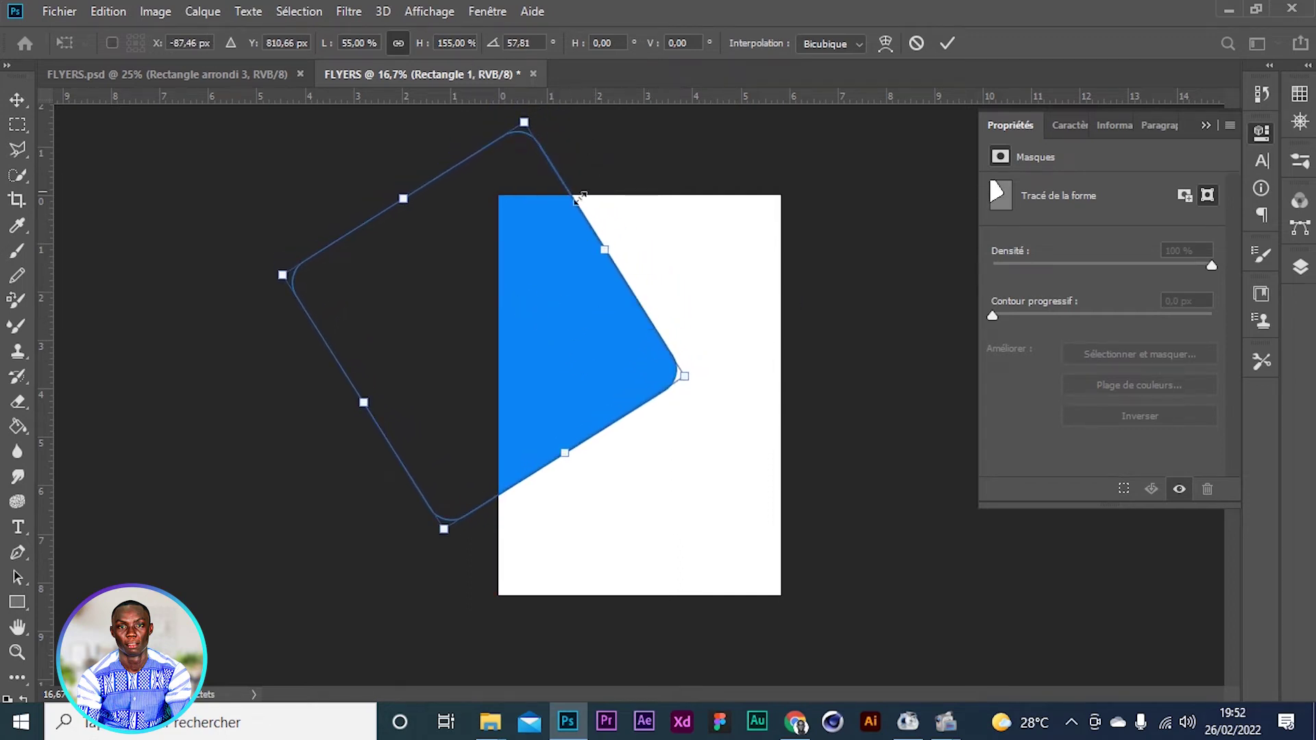
left_click_drag(609, 251, 542, 240)
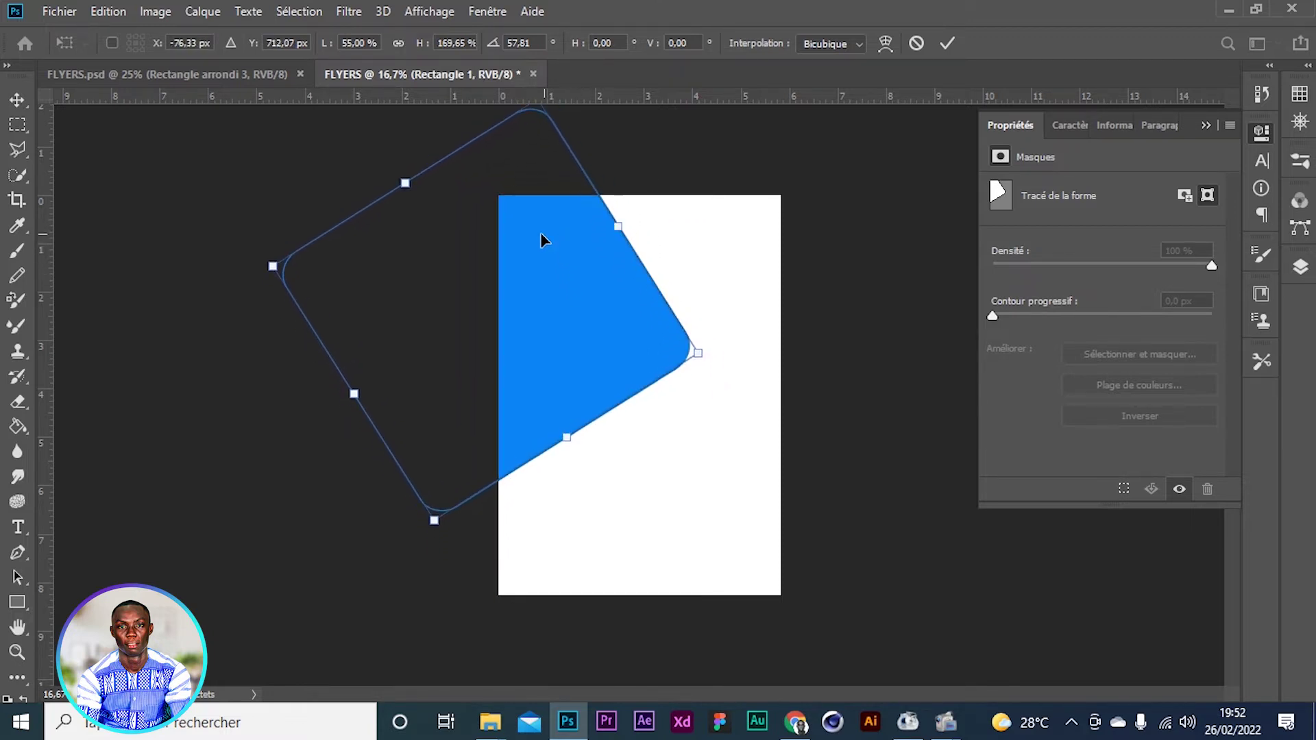
Rotate the enlarged shape back to an upright diamond, adjust its position, and apply the transformation
left_click_drag(722, 336, 701, 292)
left_click_drag(555, 319, 556, 309)
left_click(951, 43)
left_click(762, 309)
left_click(556, 326)
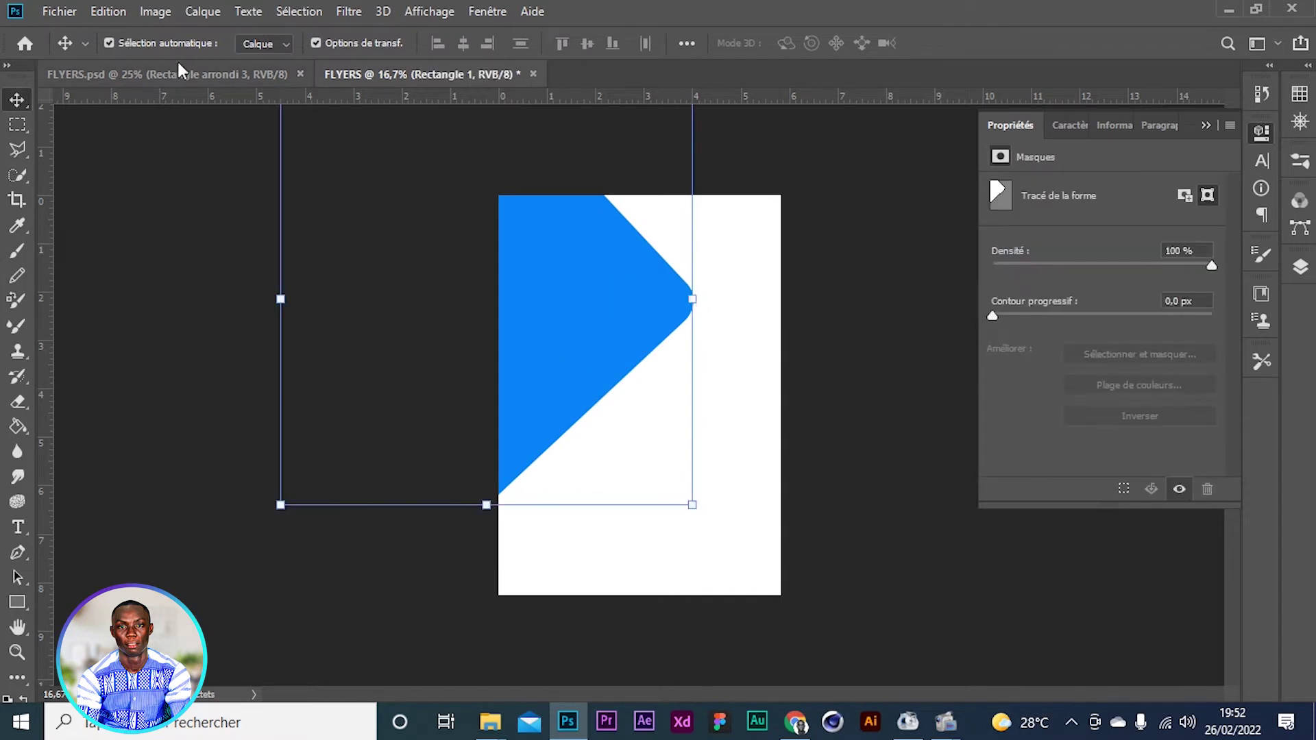
Move the blue diamond slightly further toward the page's upper-left corner and keep it selected
left_click(178, 67)
left_click_drag(444, 134, 505, 361)
left_click(832, 340)
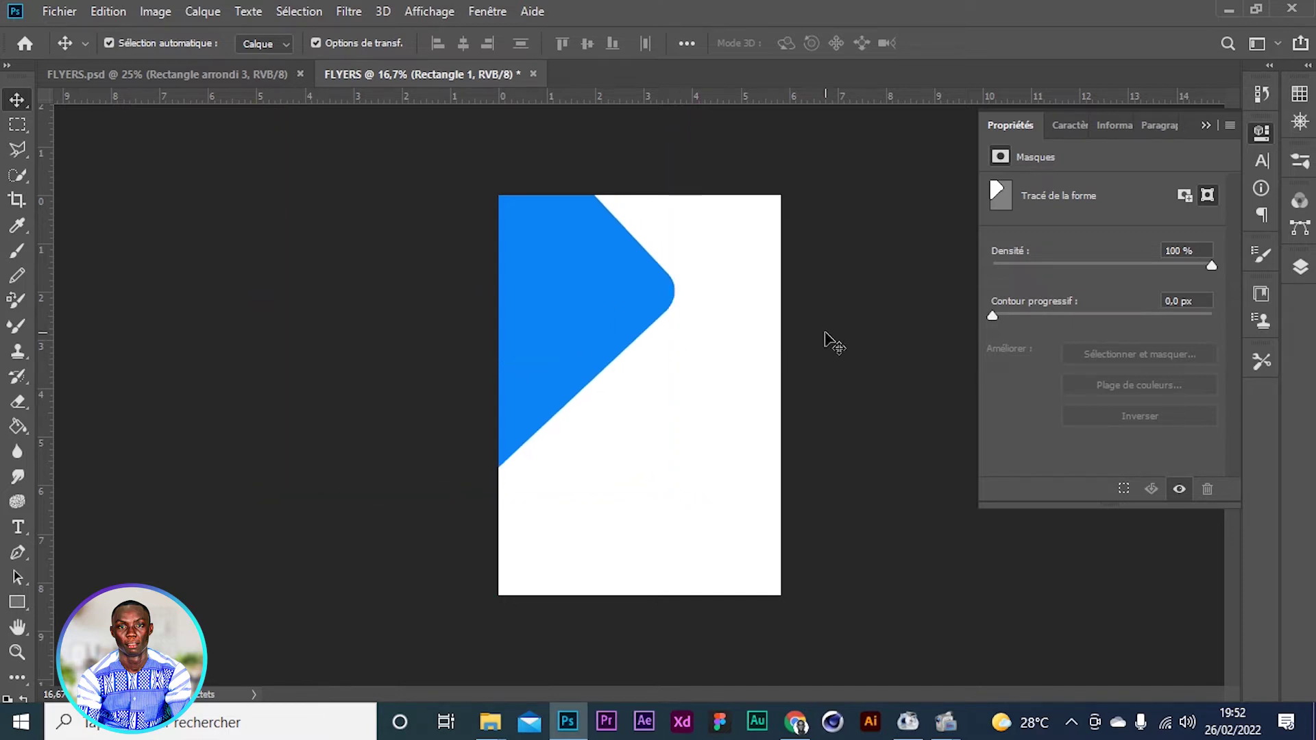
left_click(559, 270)
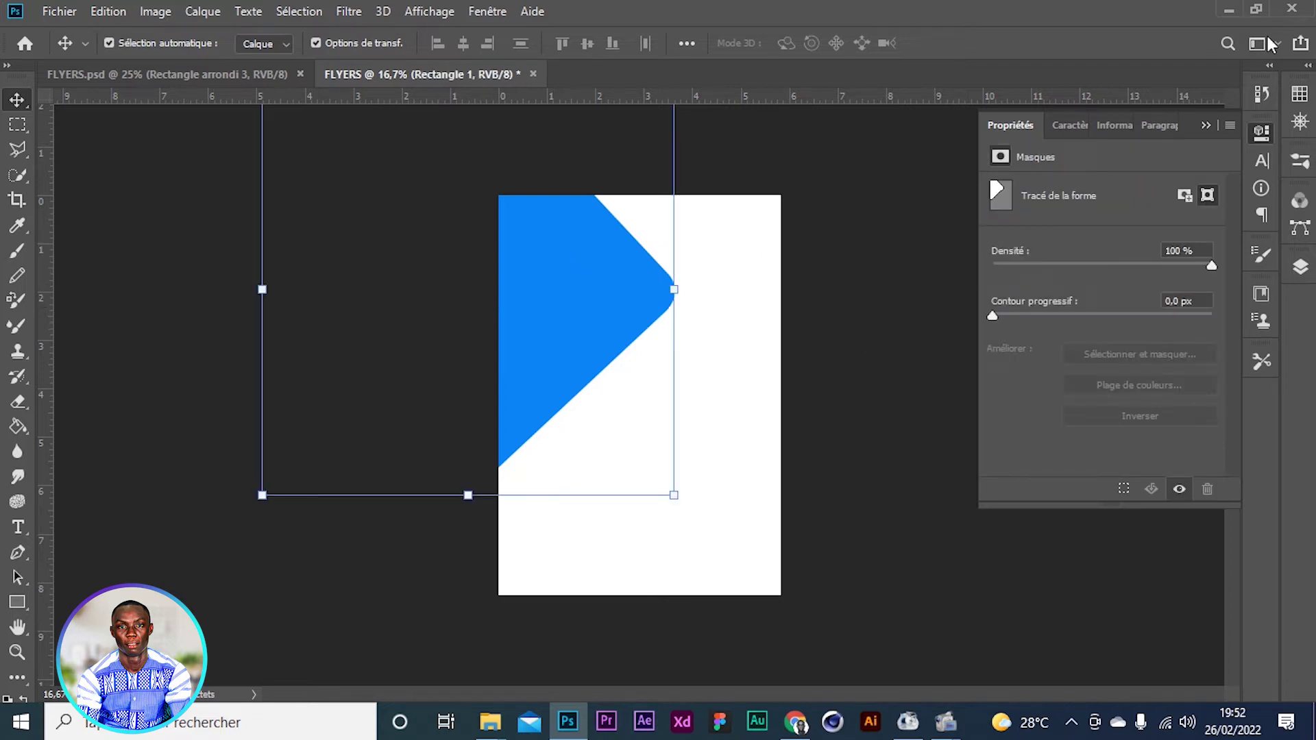
Hide the shape properties and show the document's layers
left_click(1206, 125)
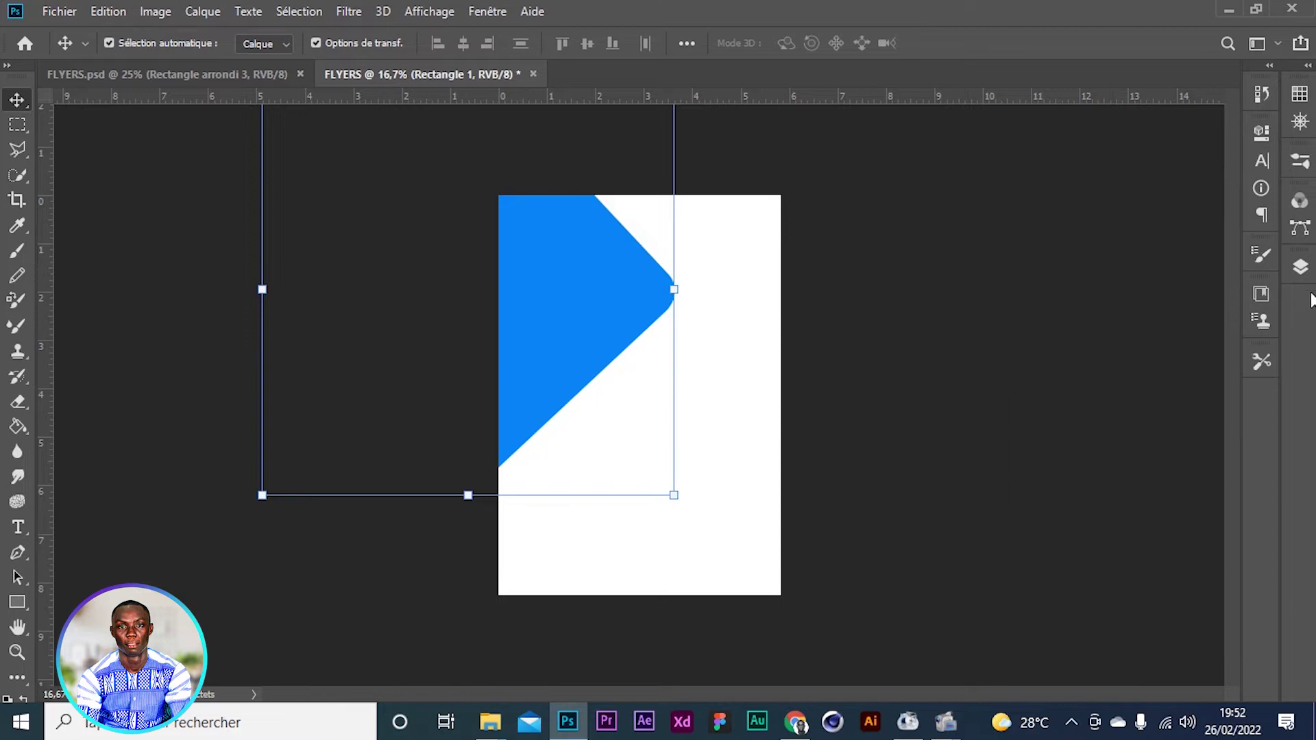
left_click(1300, 267)
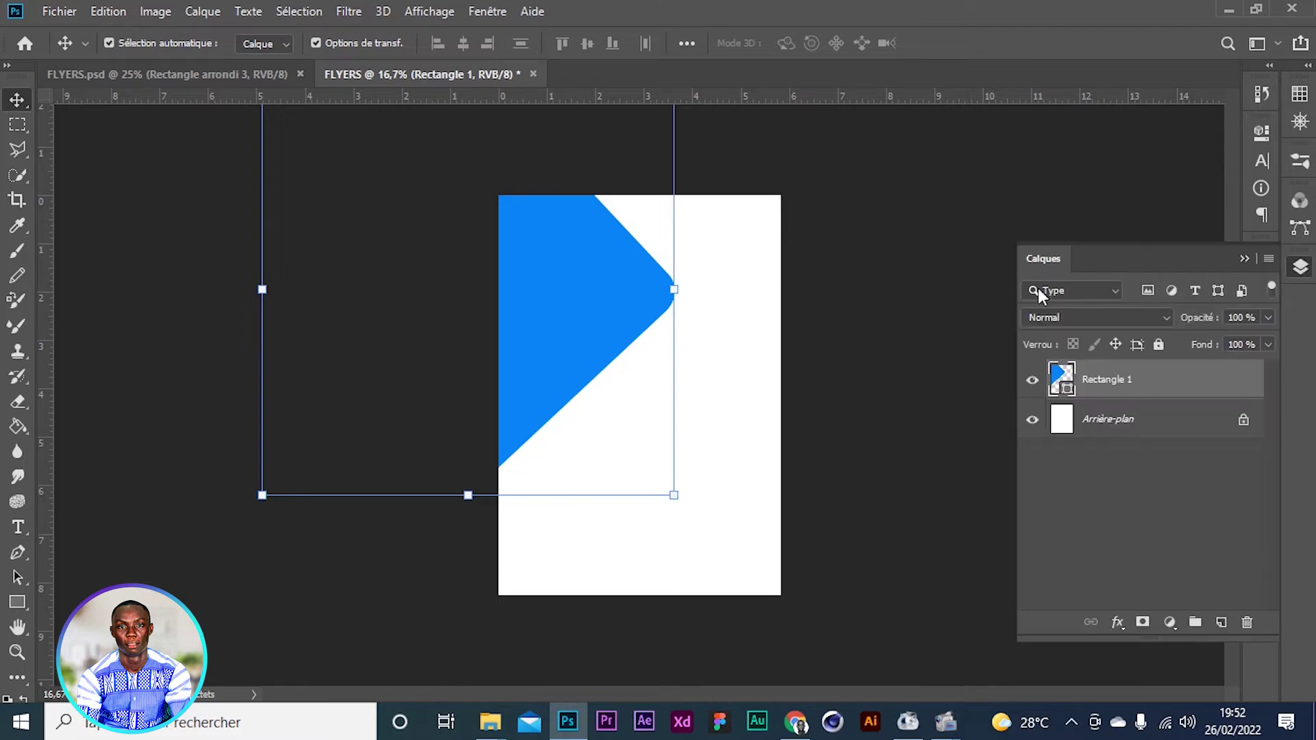
right_click(1162, 378)
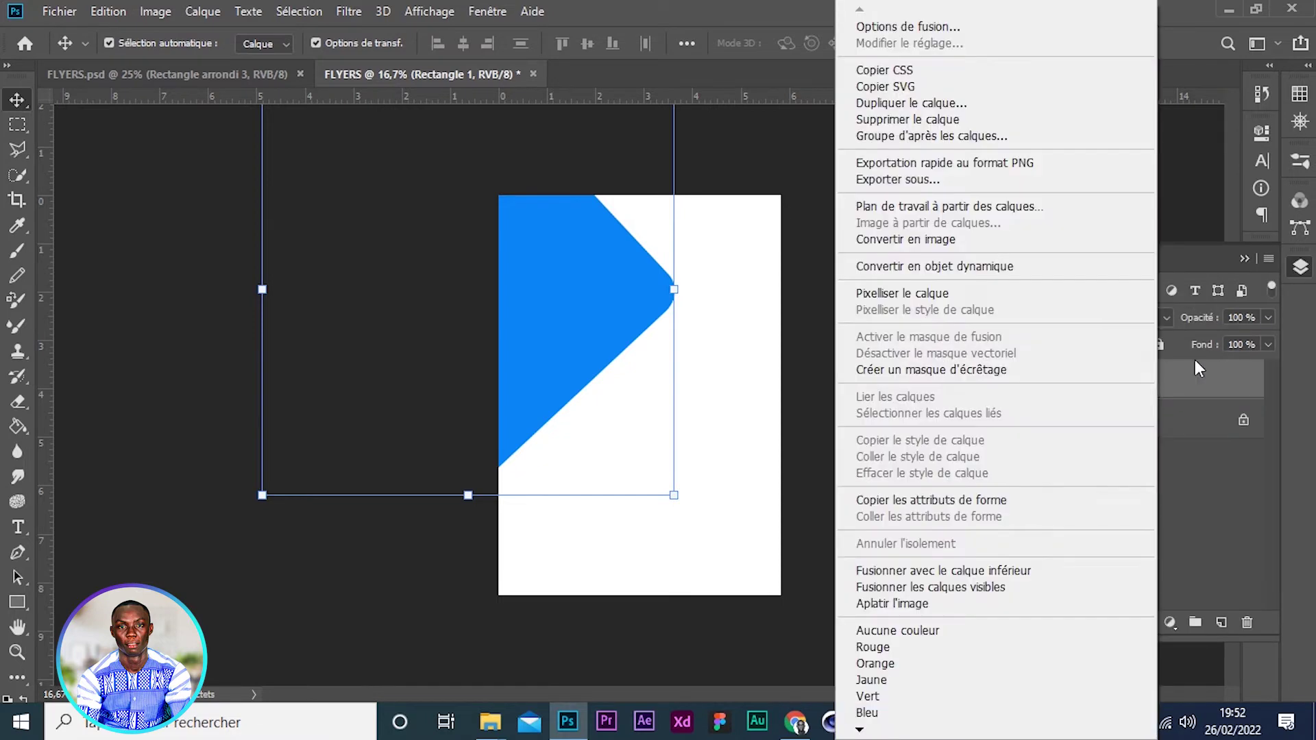
left_click(1244, 260)
left_click(1244, 261)
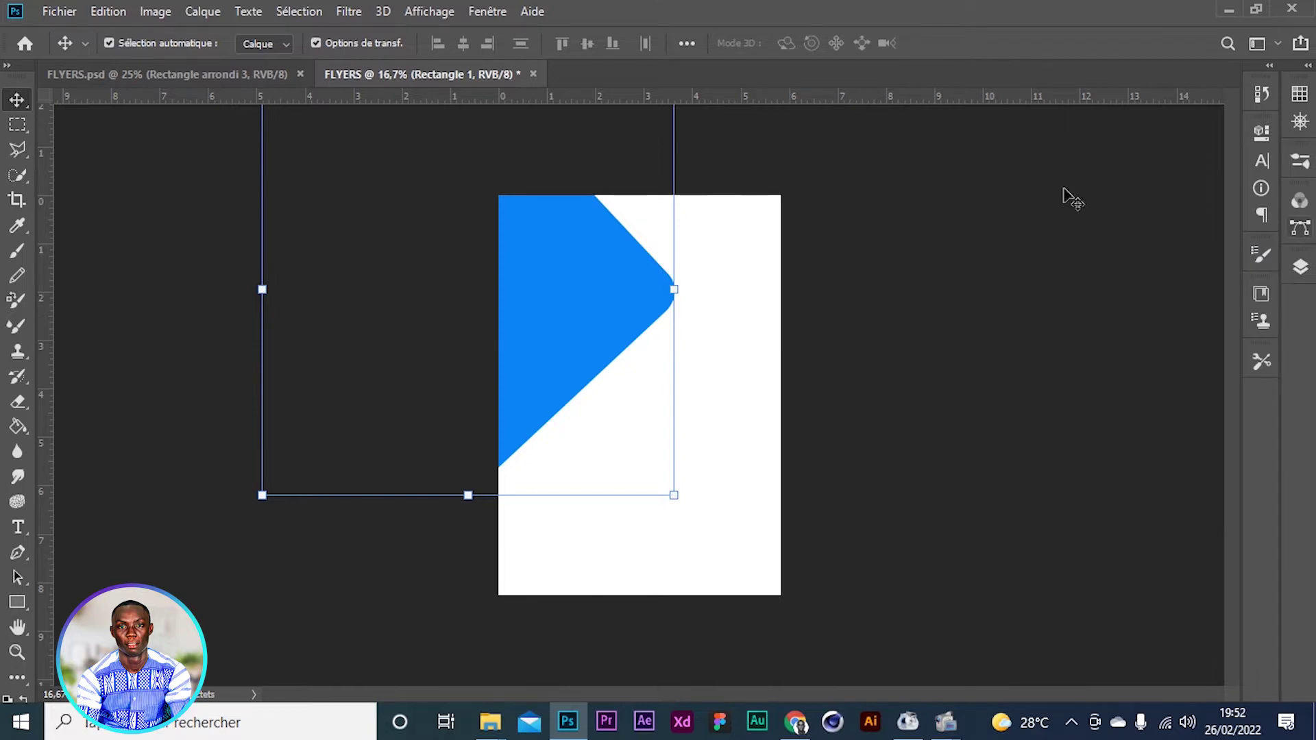
left_click(487, 11)
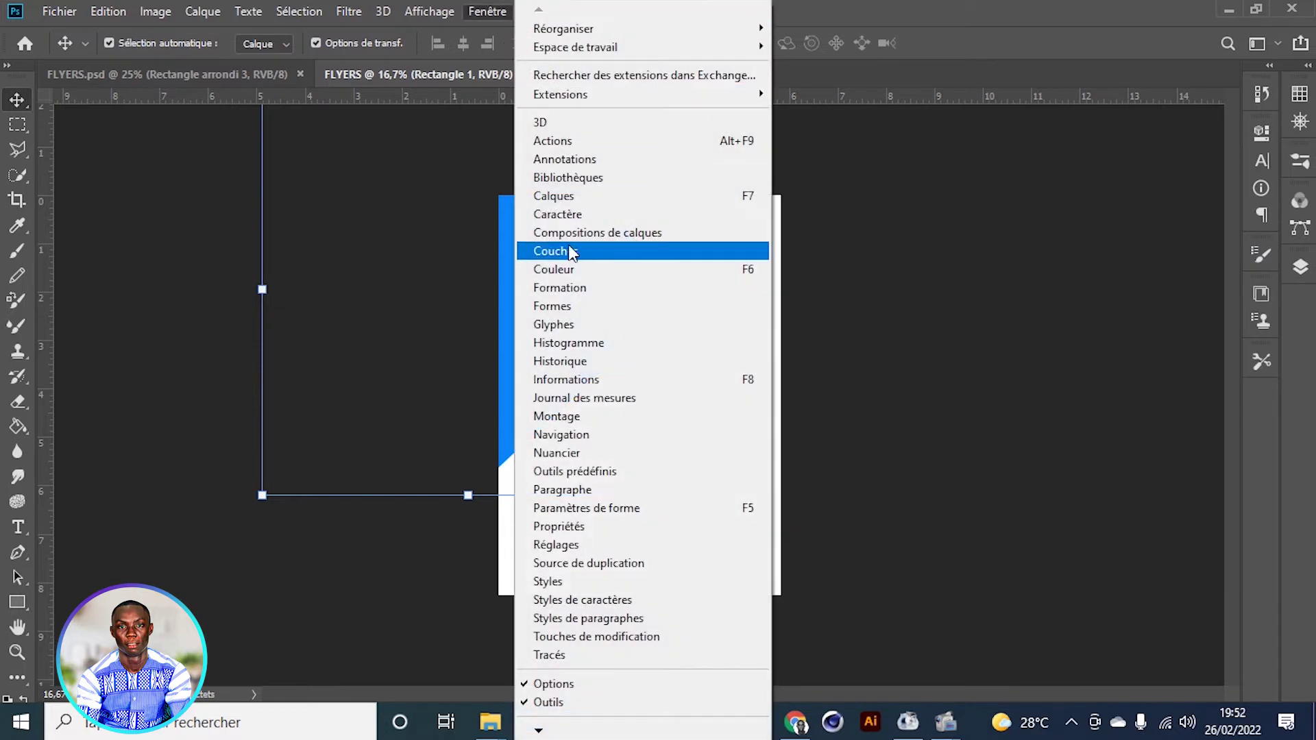
left_click(754, 199)
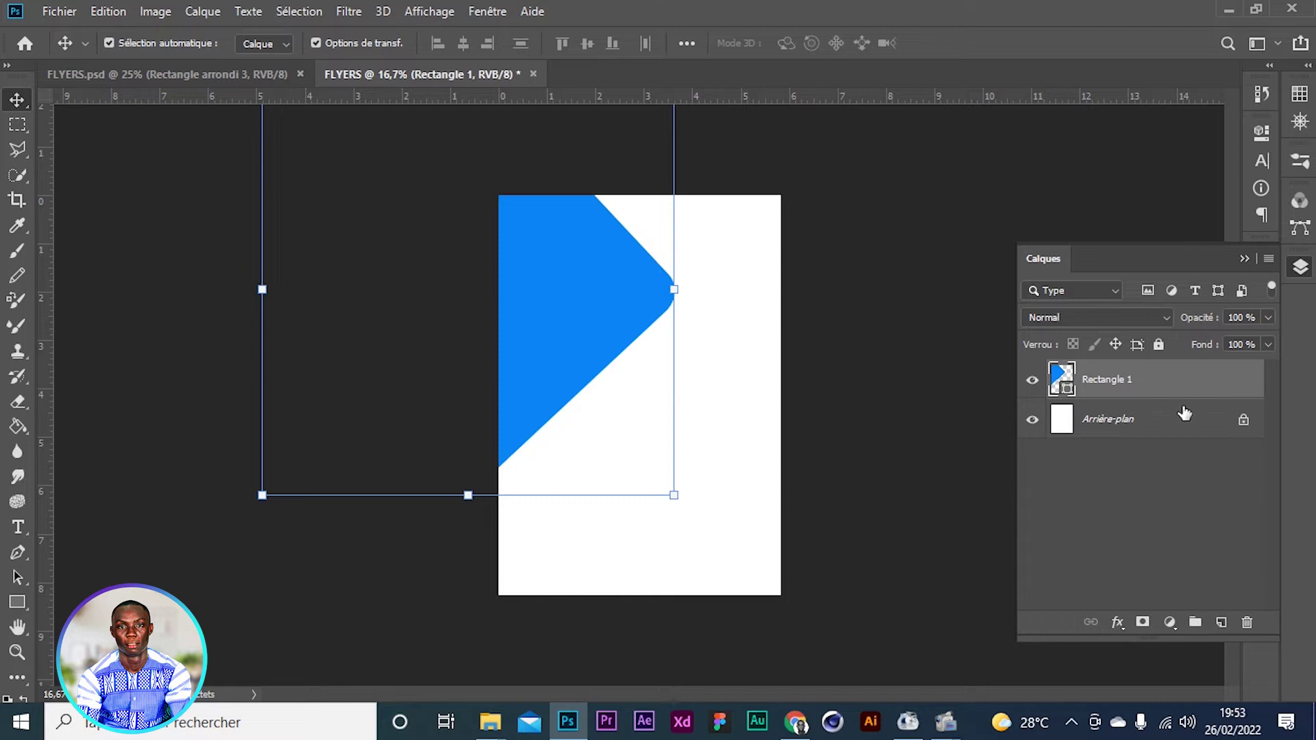
Duplicate the Rectangle 1 layer as Rectangle 1 copie
right_click(1188, 384)
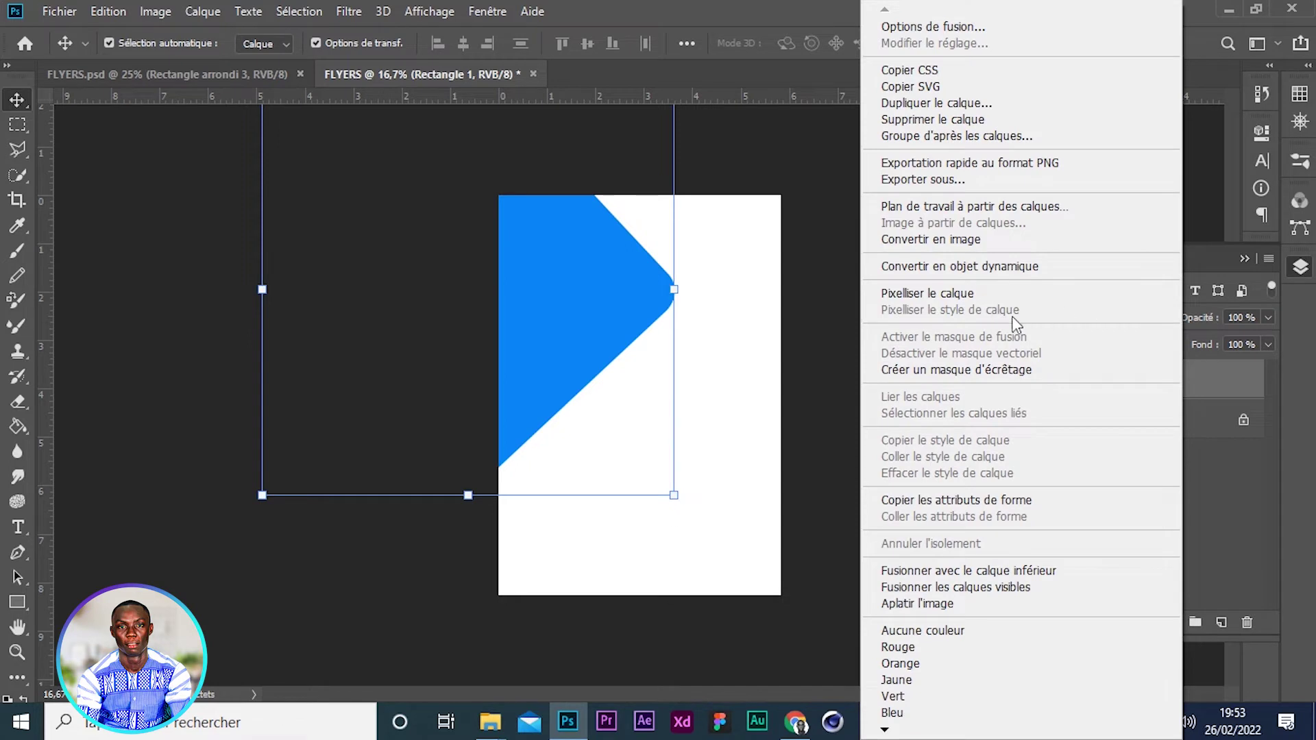
left_click(911, 104)
left_click(816, 184)
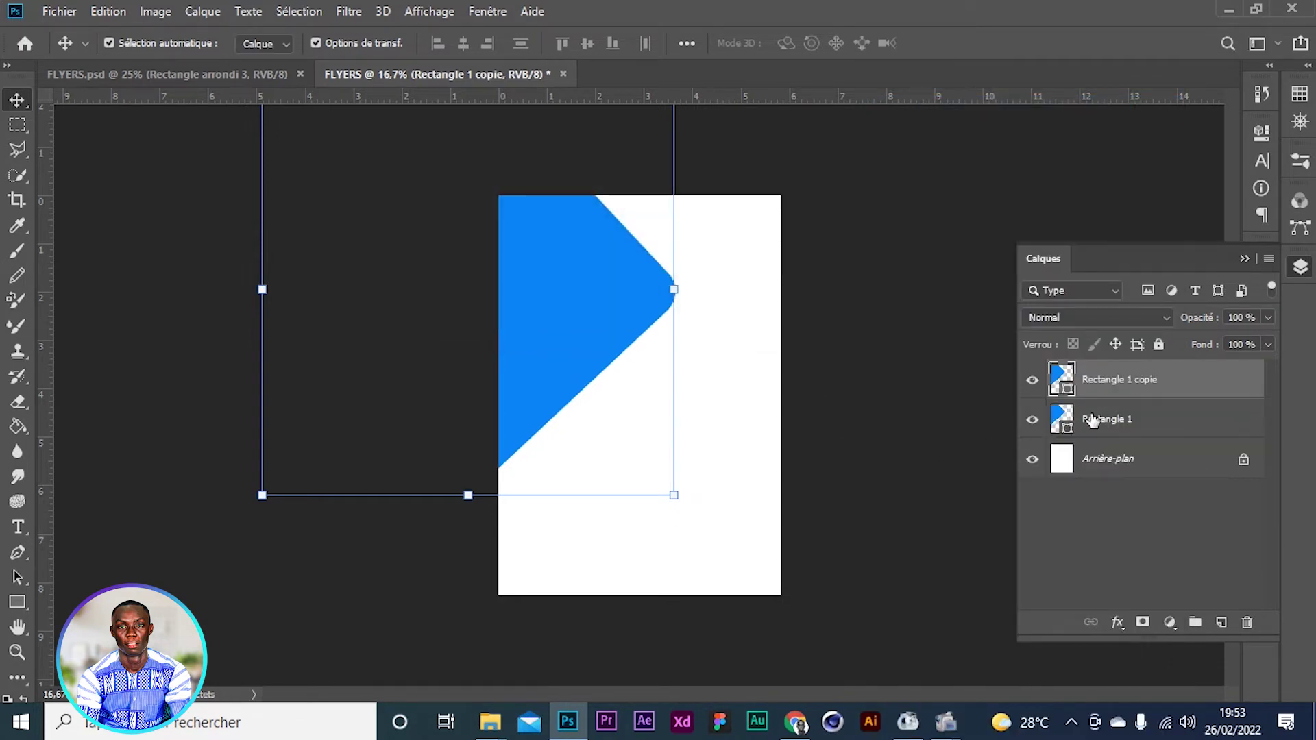
Give the lower Rectangle 1 shape a dark navy fill from the recently used colours
left_click(1067, 416)
left_click(1099, 387)
left_click(1032, 381)
left_click(1032, 381)
left_click(1142, 416)
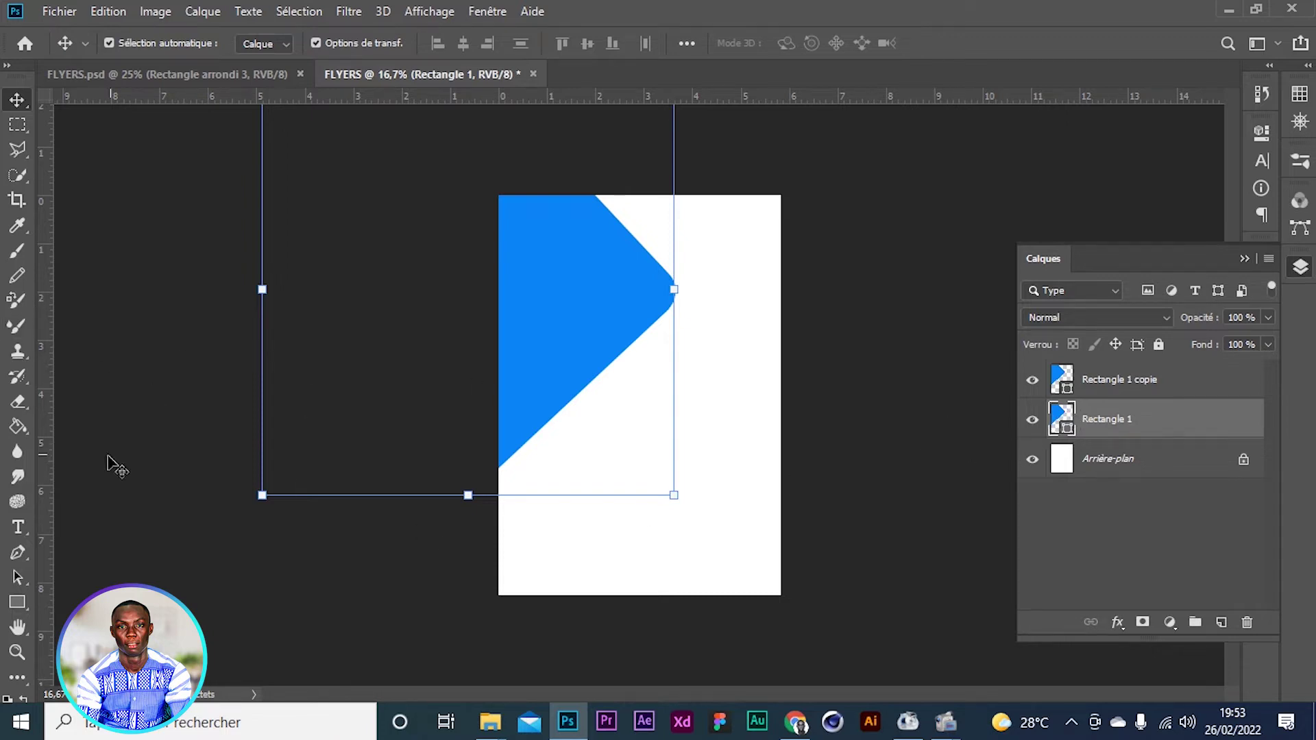
left_click(17, 604)
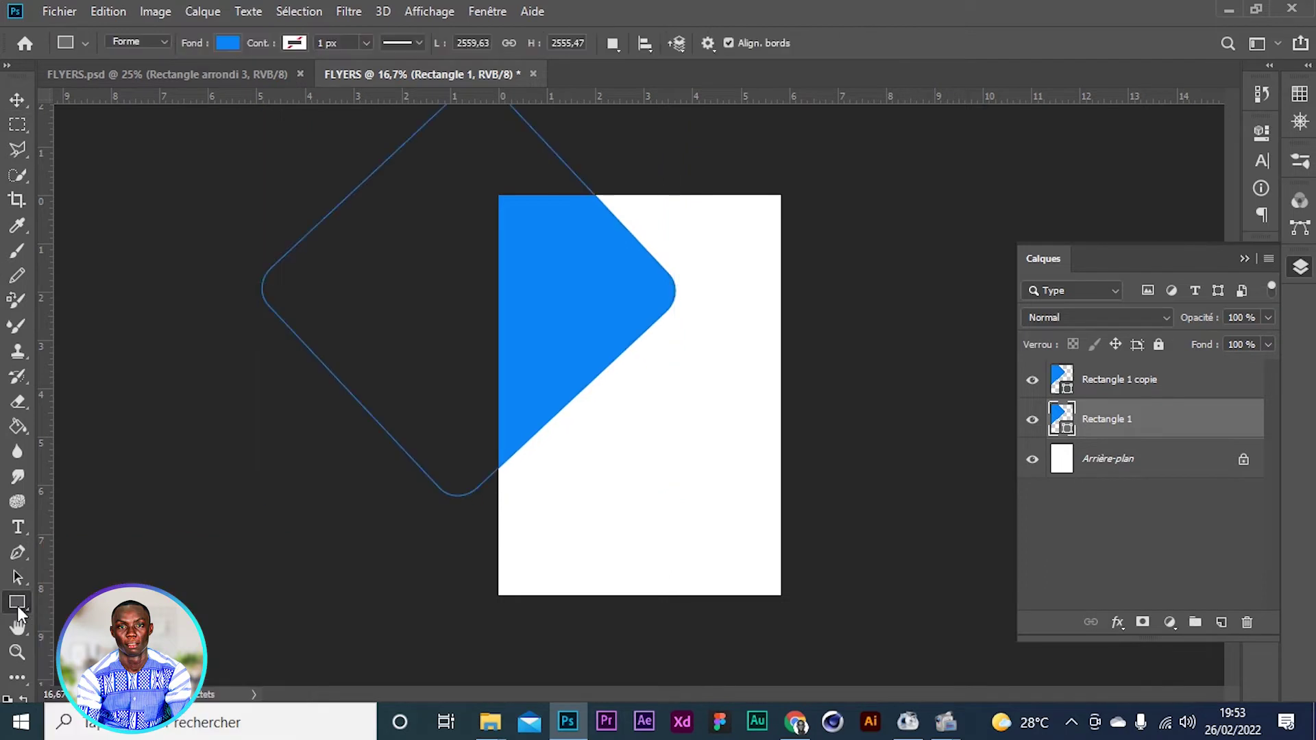
left_click(228, 43)
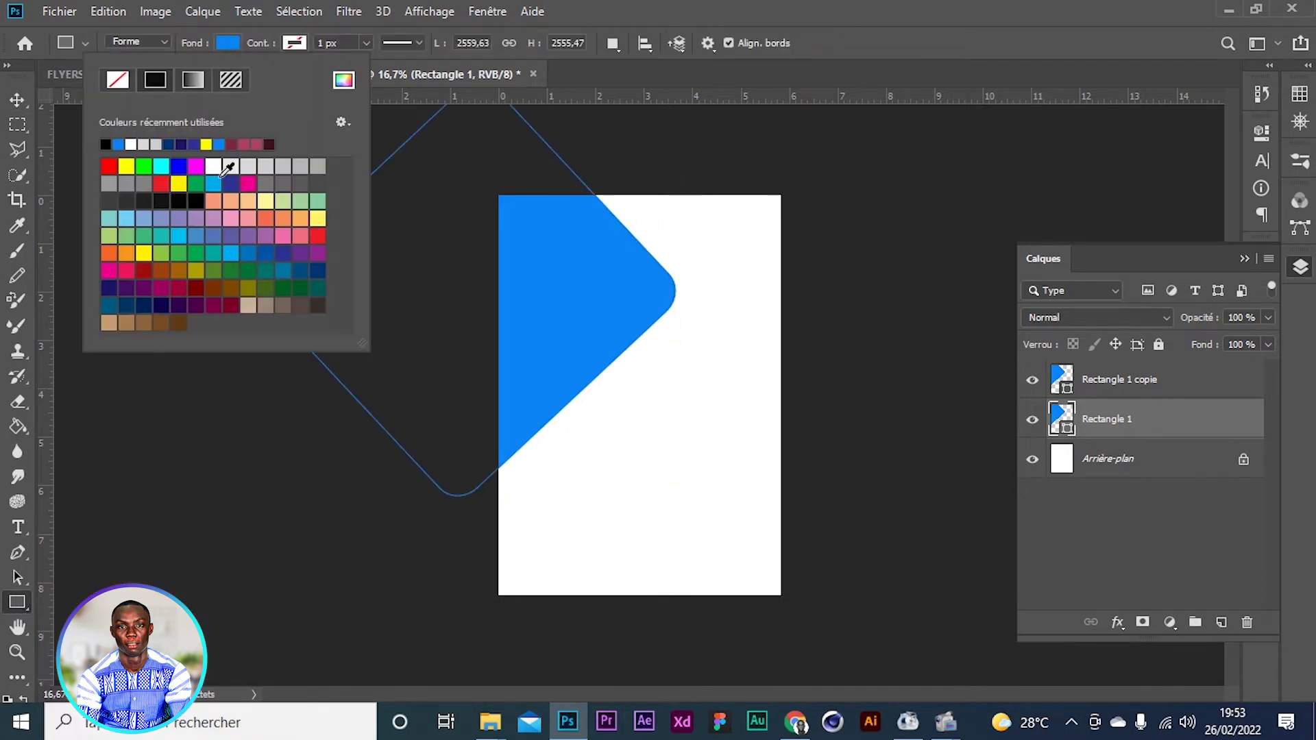
left_click(181, 144)
Nudge the navy Rectangle 1 shape straight down to leave a thin band below the blue diamond's lower edge, then deselect it
left_click(17, 100)
key("shift+Down")
key("shift+Down")
key("shift+Down")
key("shift+Down")
key("shift+Down")
key("shift+Down")
key("shift+Down")
key("shift+Down")
key("shift+Down")
key("shift+Down")
key("shift+Down")
key("shift+Down")
key("shift+Down")
key("shift+Down")
key("shift+Down")
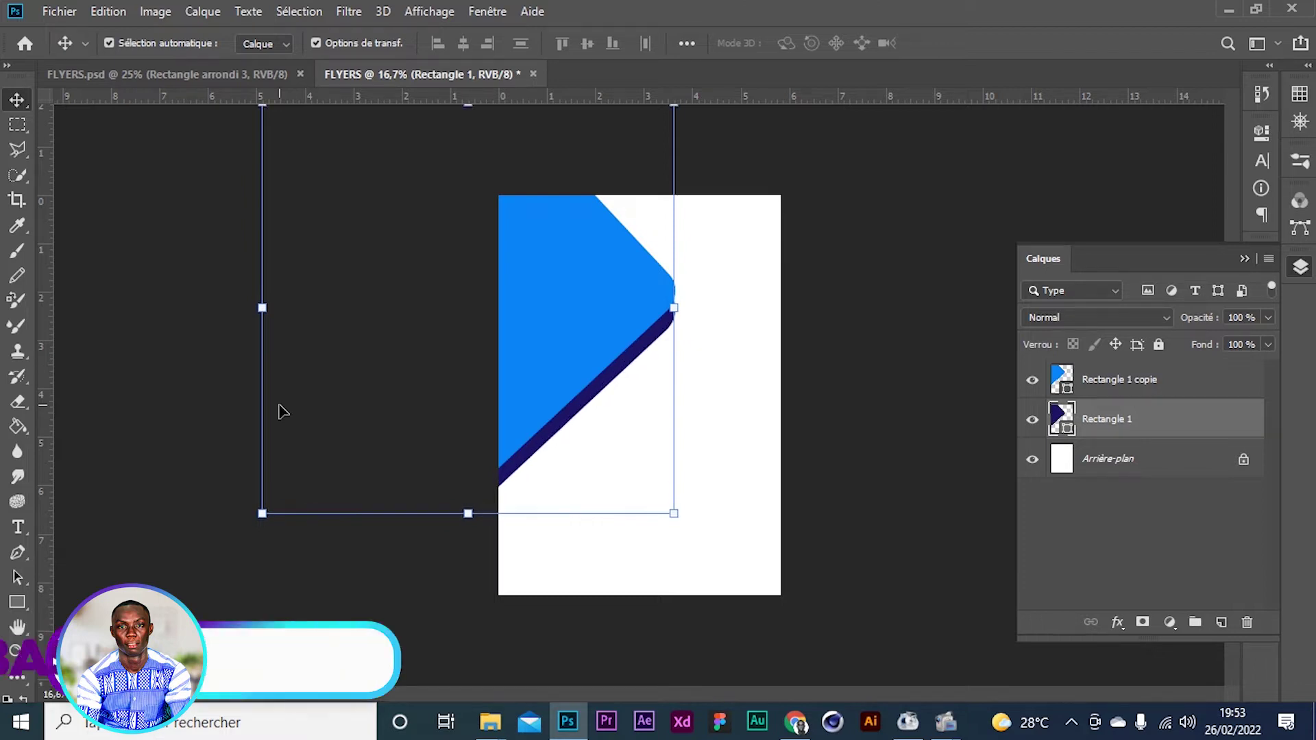
key("shift+Up")
key("shift+Up")
key("shift+Up")
key("shift+Up")
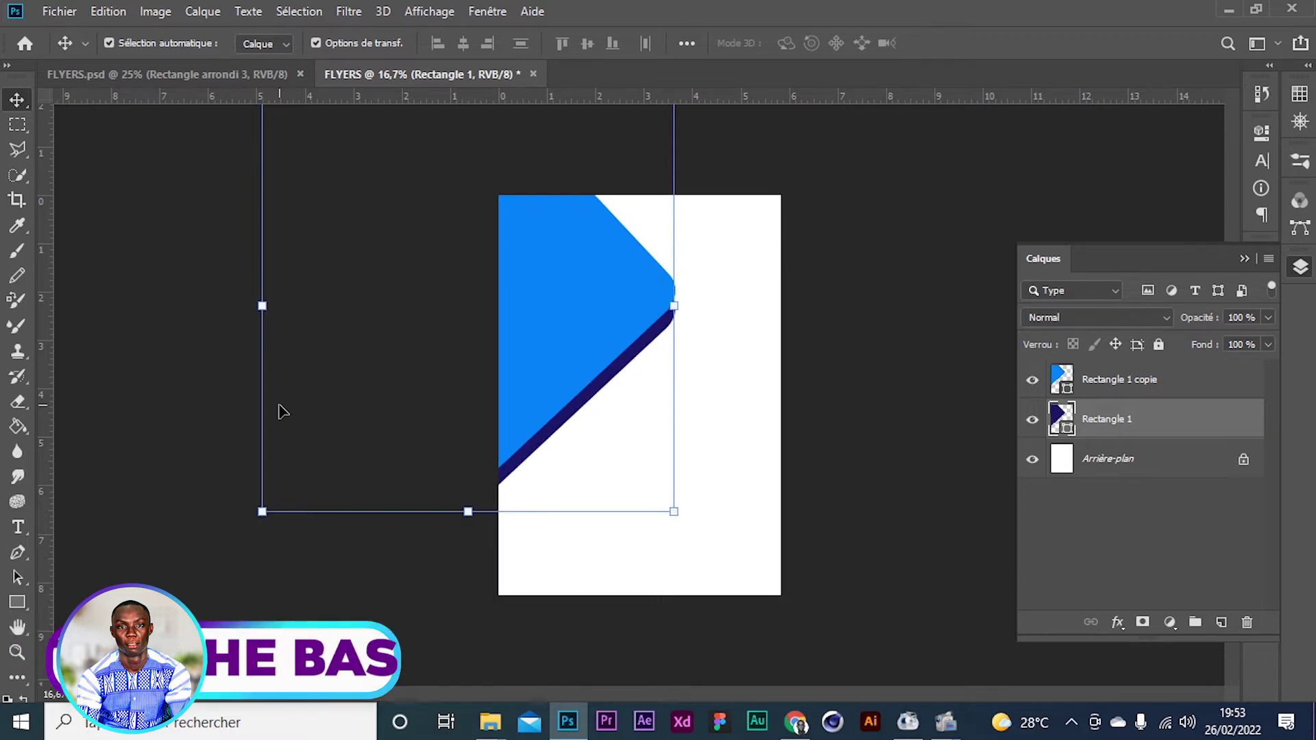
key("shift+Up")
key("shift+Up")
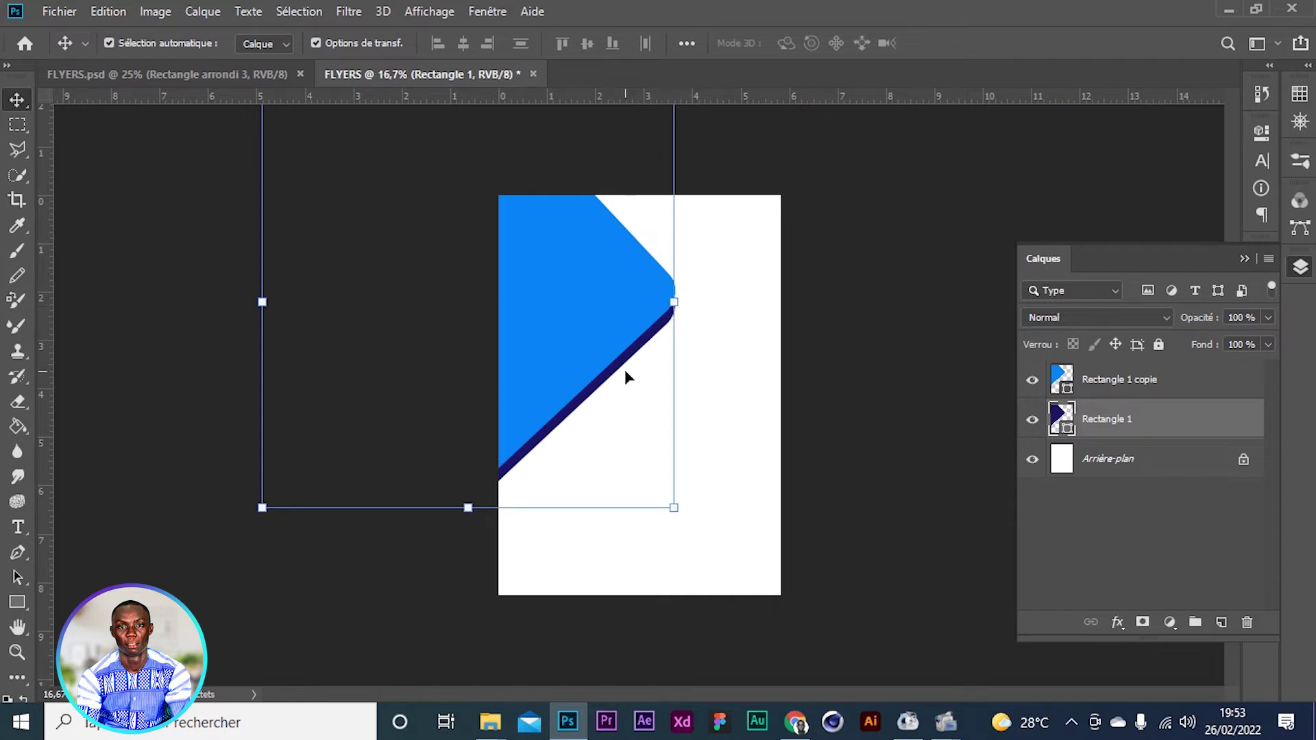
left_click(824, 406)
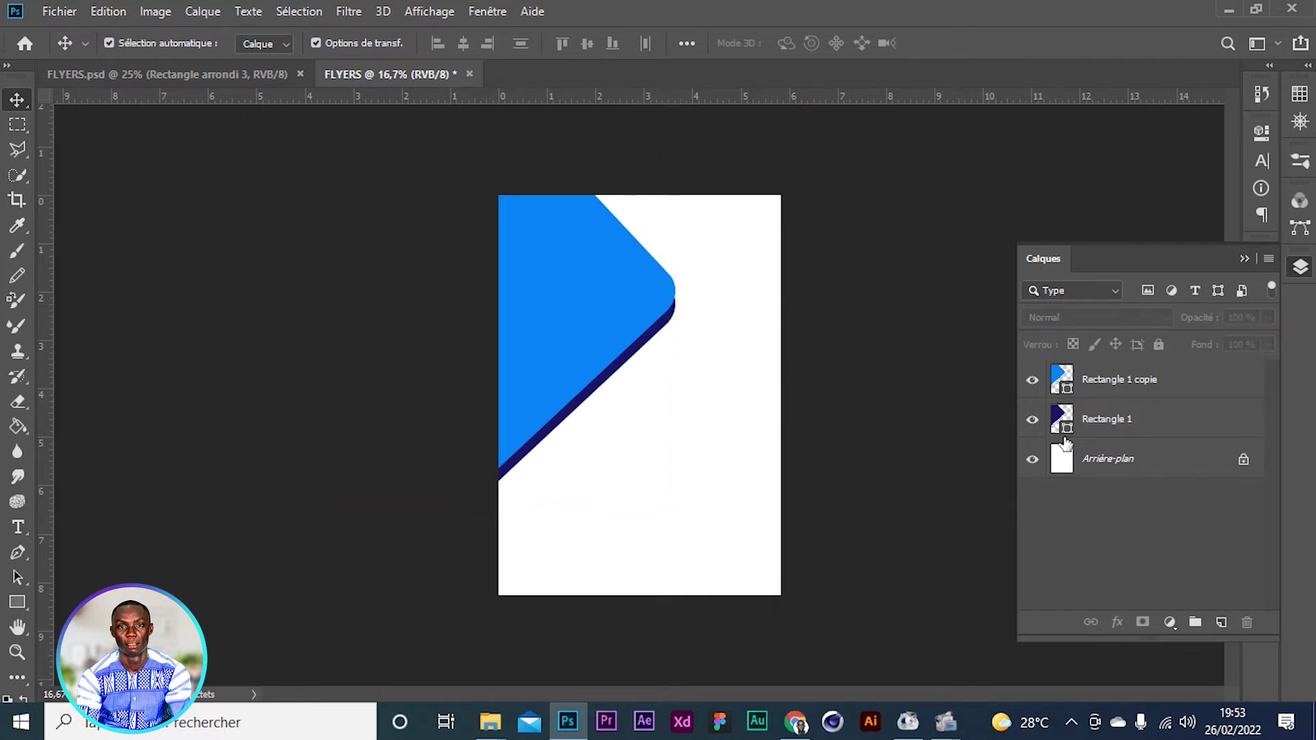
Duplicate the navy Rectangle 1 layer as Rectangle 1 copie 2
left_click(1064, 438)
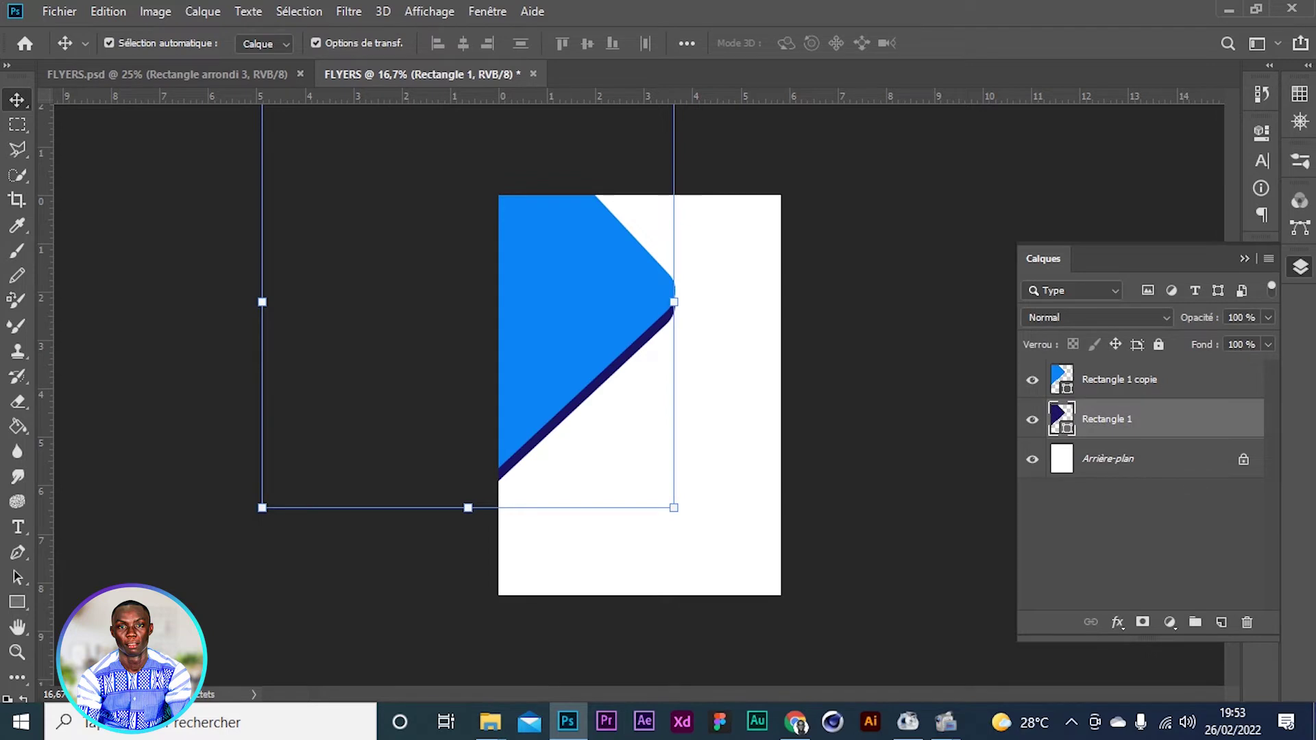
right_click(1178, 411)
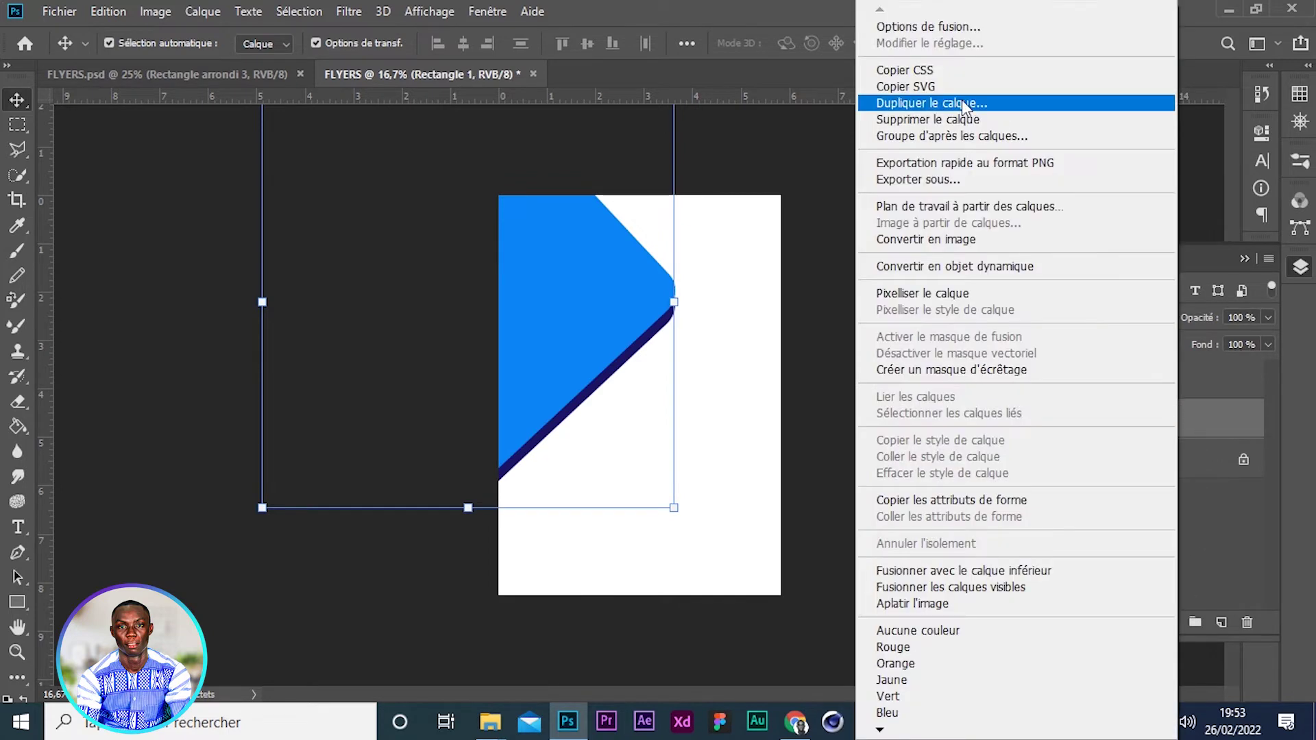
left_click(958, 103)
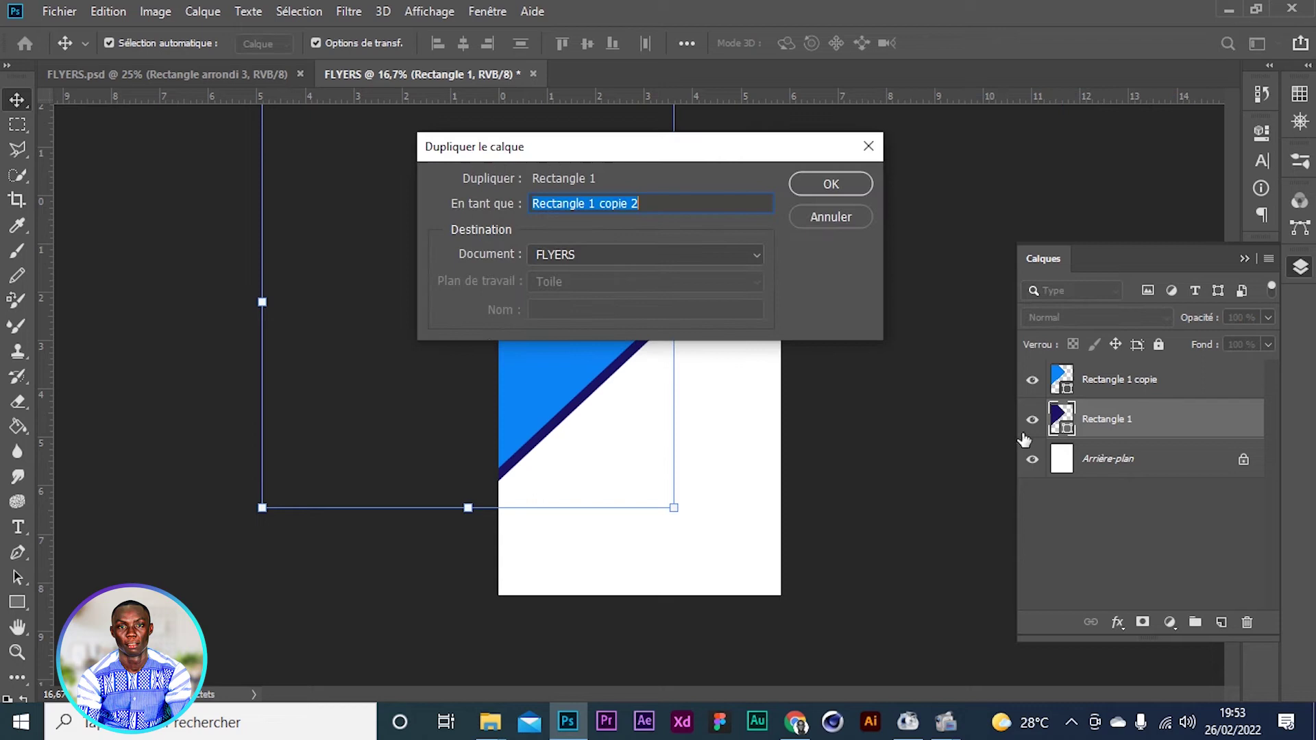
left_click(833, 185)
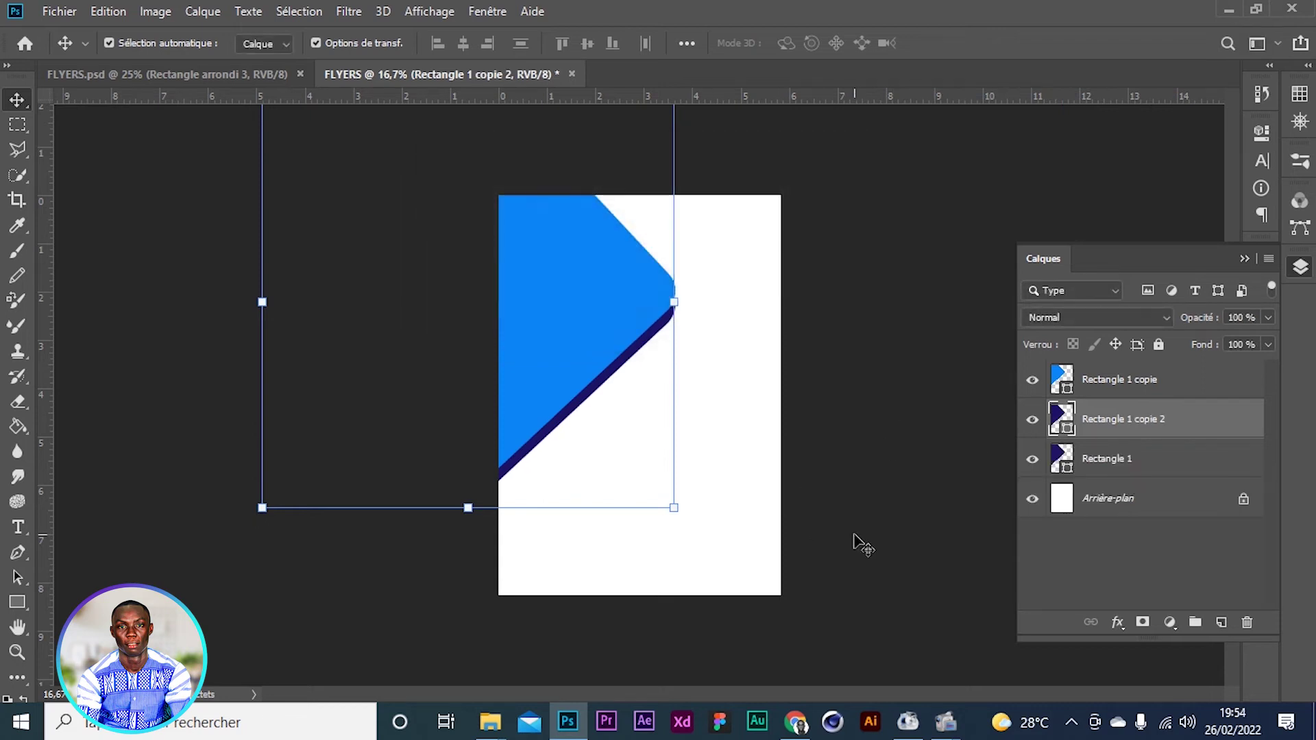
Nudge Rectangle 1 copie 2 up and slightly right to form a navy band along the blue diamond's upper-right edge
key("shift+Up")
key("shift+Up")
key("shift+Up")
key("shift+Up")
key("shift+Up")
key("shift+Up")
key("shift+Up")
key("shift+Up")
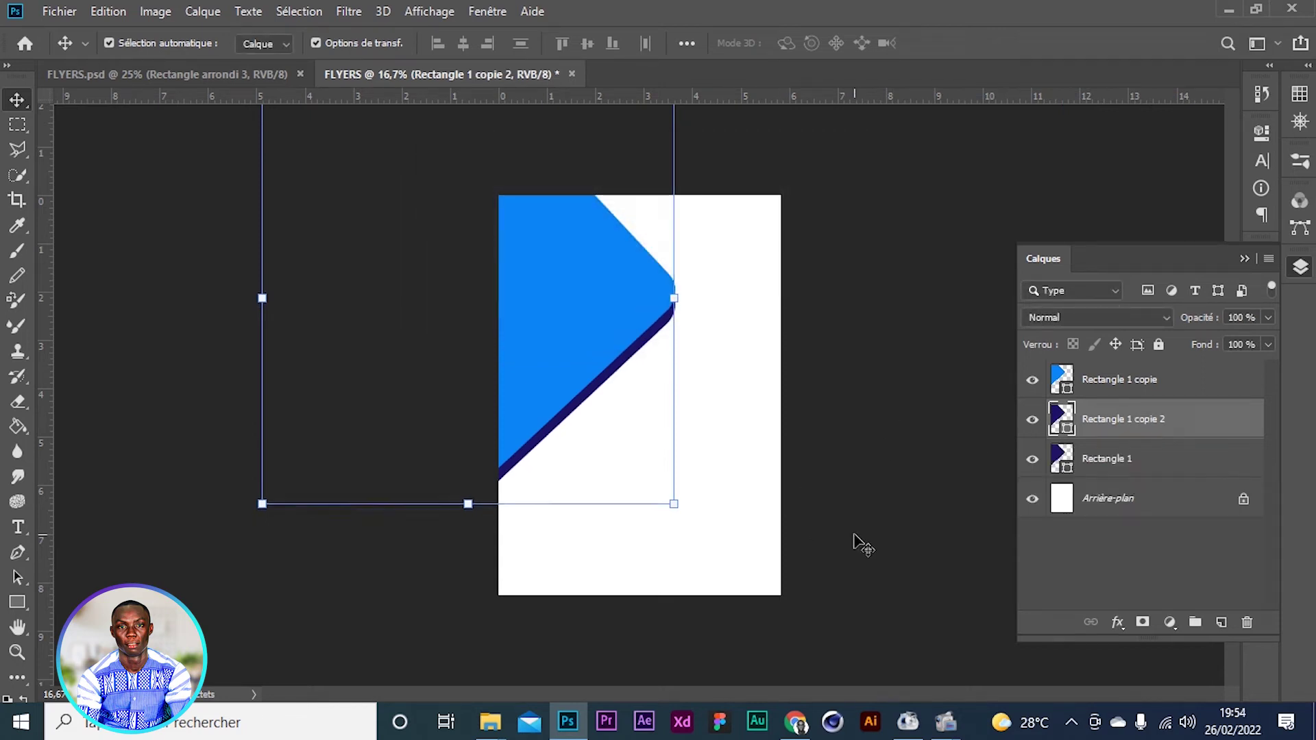
key("shift+Up")
key("shift+Right")
key("shift+Right")
key("shift+Right")
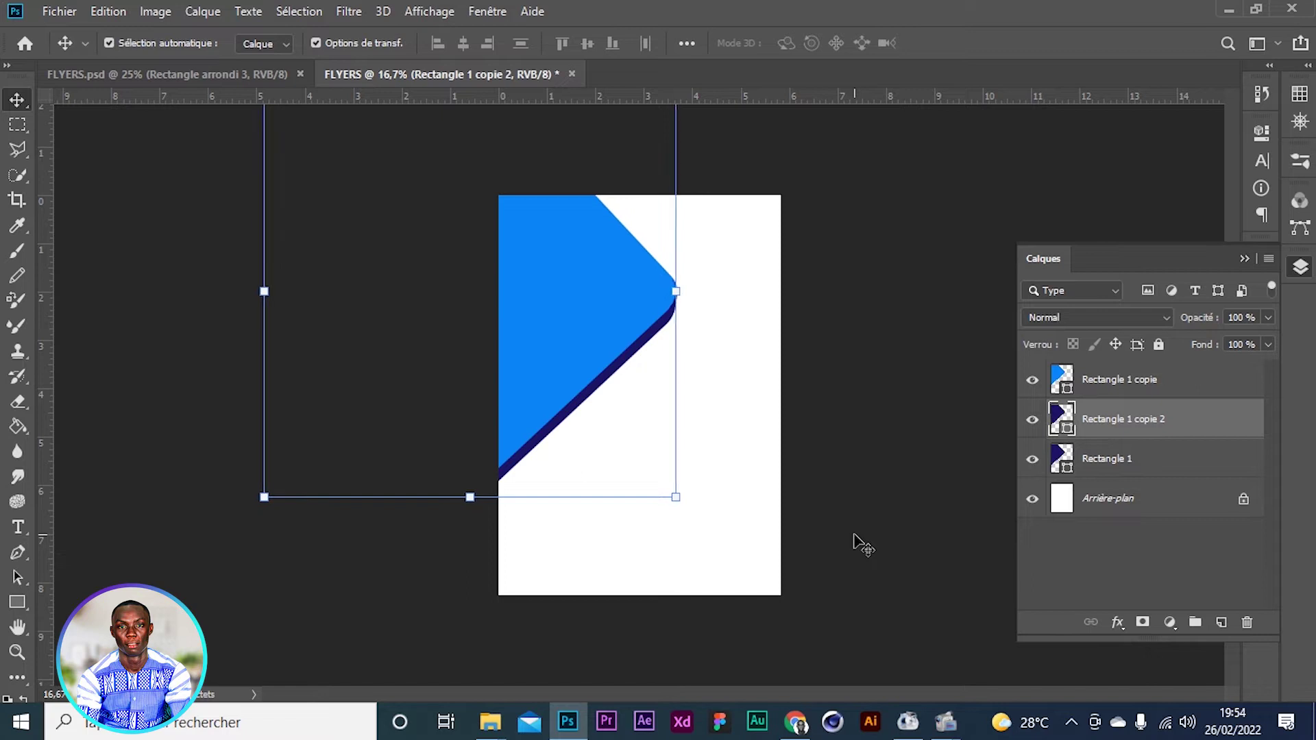
key("shift+Up")
key("shift+Up")
key("shift+Up")
key("shift+Up")
key("shift+Up")
key("shift+Up")
key("shift+Up")
key("shift+Up")
key("shift+Up")
key("shift+Up")
key("shift+Up")
key("shift+Up")
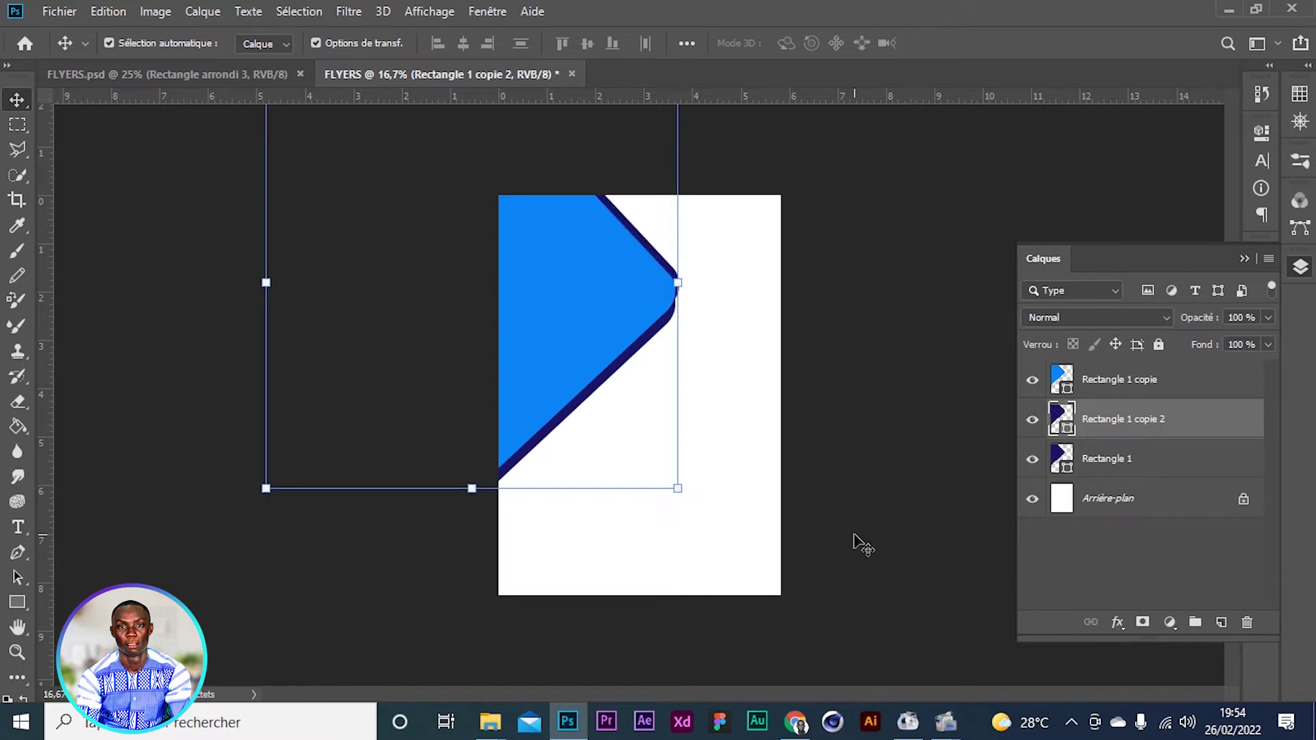
key("shift+Up")
key("shift+Up")
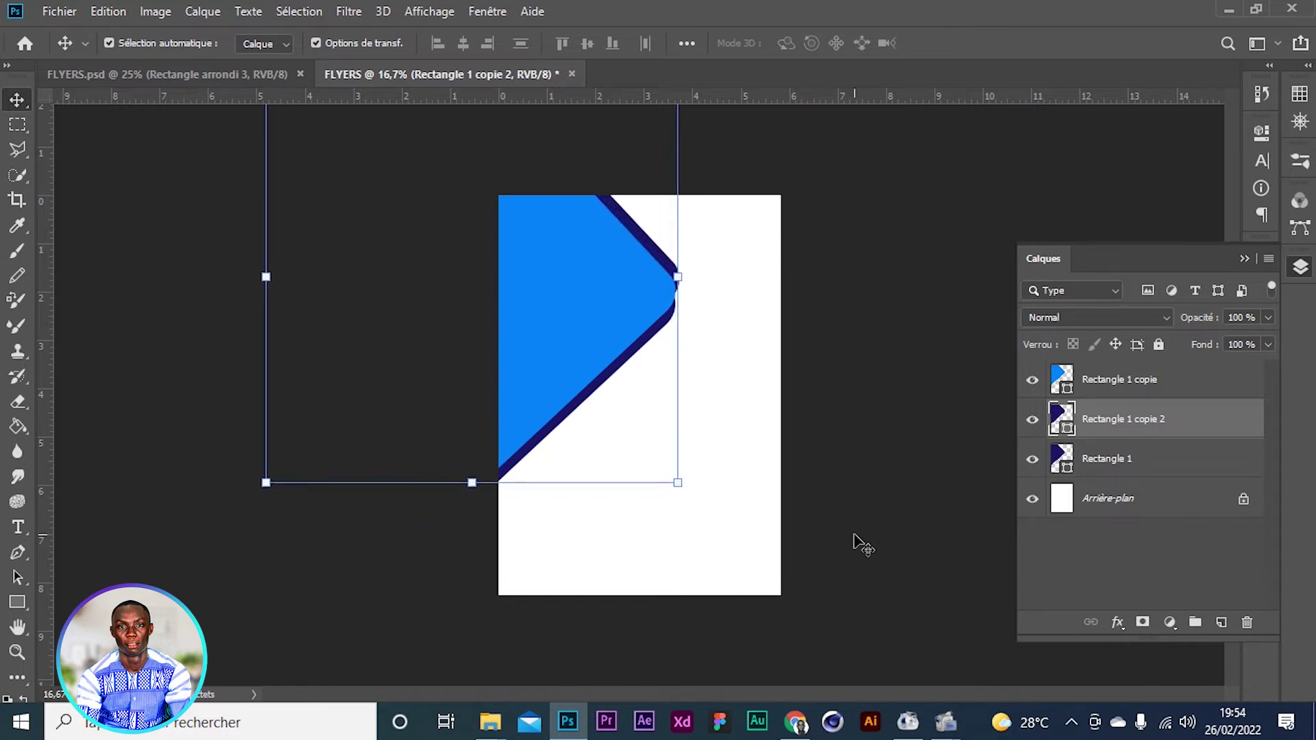
Fine-tune Rectangle 1 copie 2 further left and up so its corner sits behind the blue diamond's tip, then deselect it
key("shift+Left")
key("shift+Left")
key("shift+Left")
key("shift+Left")
key("shift+Up")
key("shift+Up")
key("shift+Up")
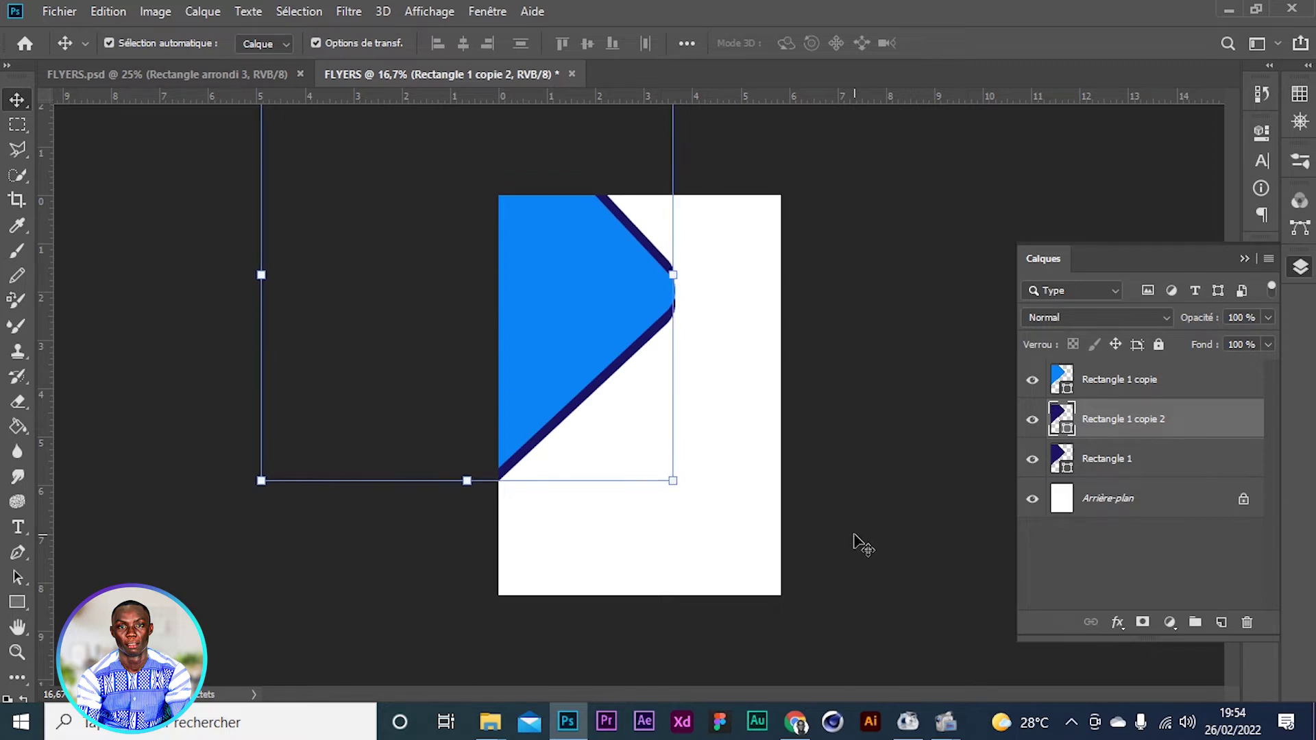
key("shift+Left")
key("shift+Left")
key("shift+Up")
key("shift+Up")
key("shift+Up")
key("shift+Up")
key("shift+Left")
key("shift+Left")
key("shift+Left")
key("shift+Left")
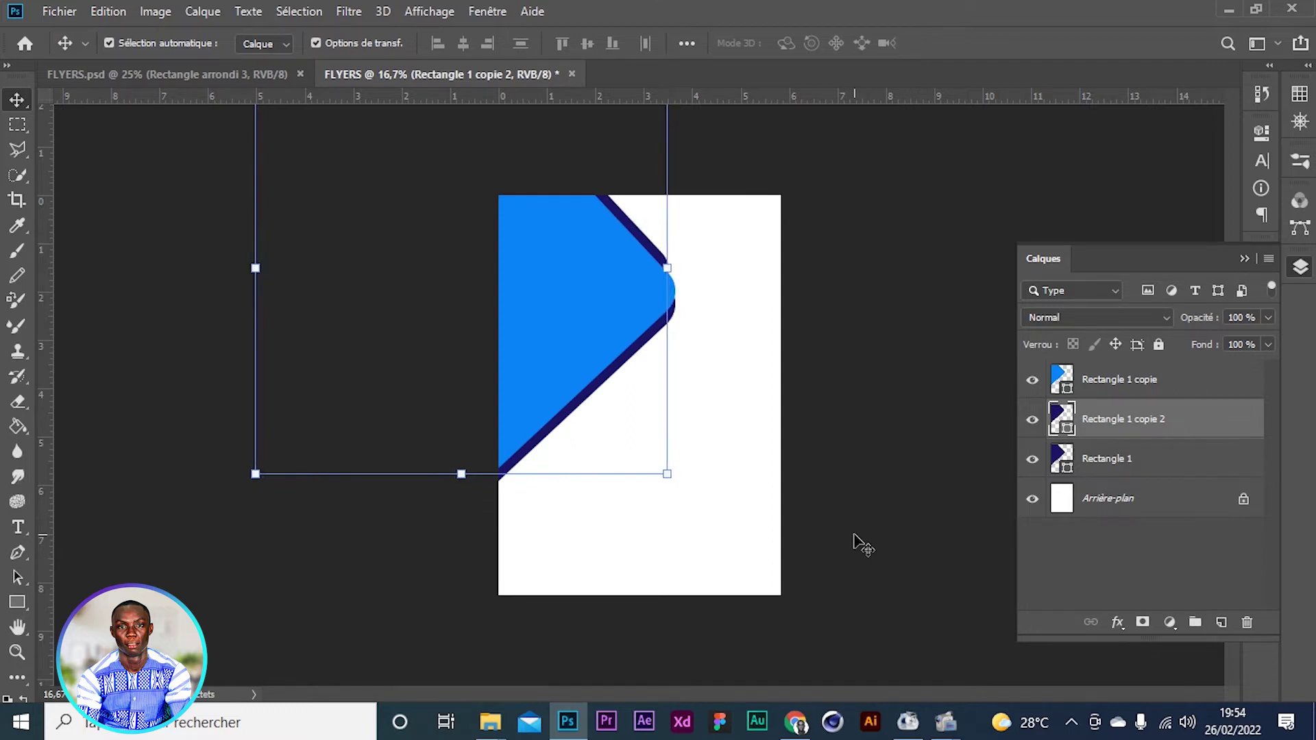
left_click(891, 480)
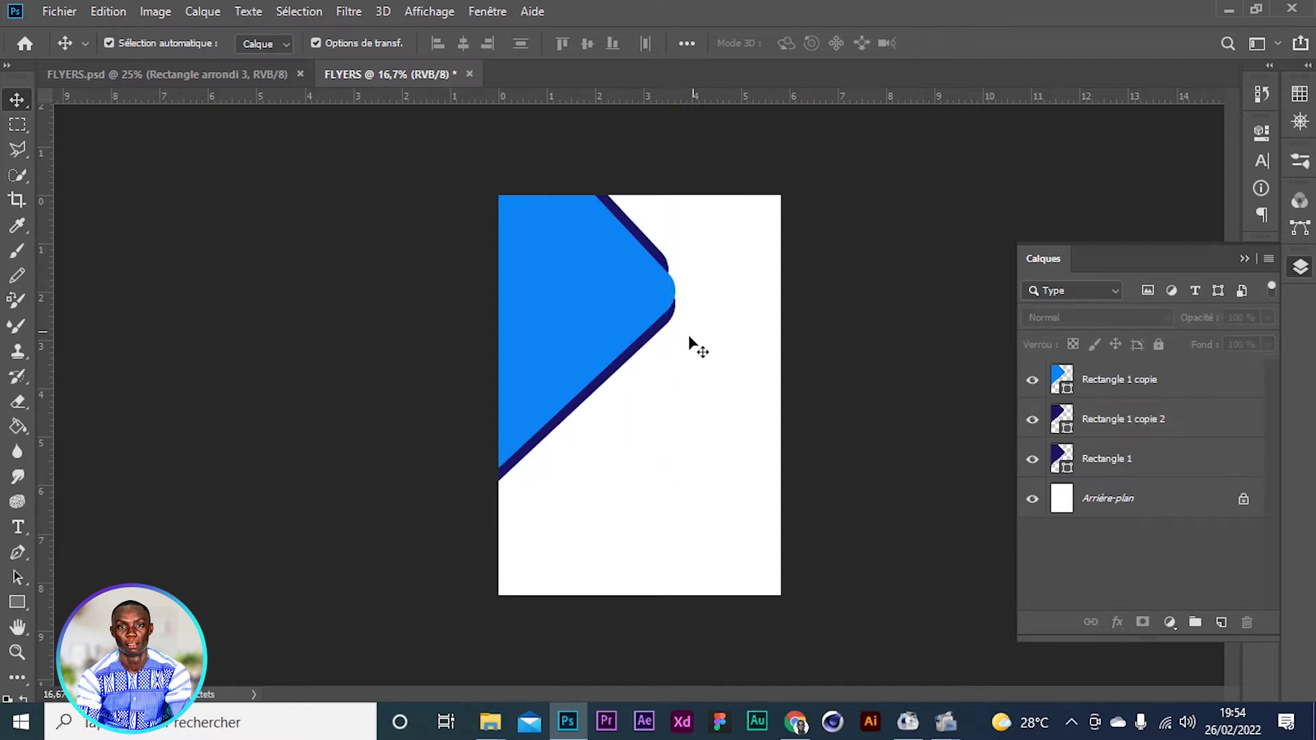
After checking the finished FLYERS.psd design, draw a blue rectangle about 1593 × 1510 px over the page's lower part and round its corners to 281 px
left_click(250, 71)
scroll(475, 544, "down", 1)
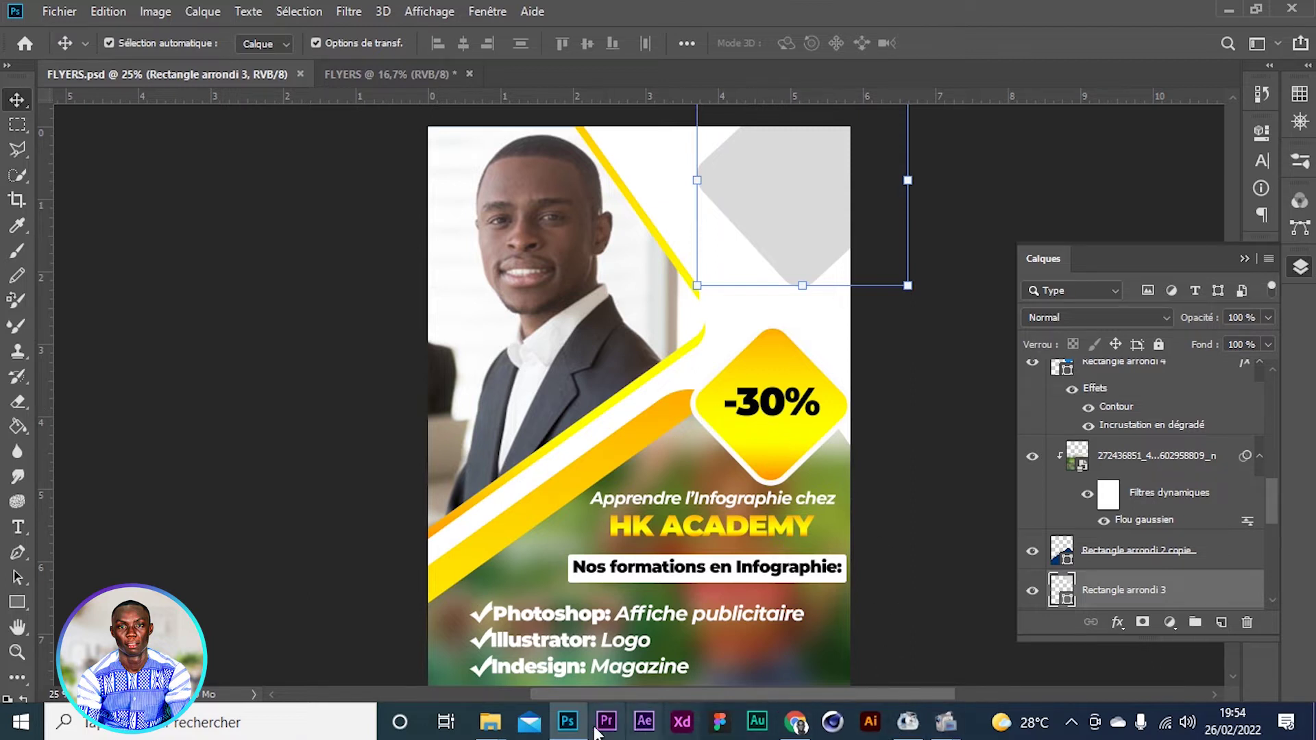
left_click(373, 73)
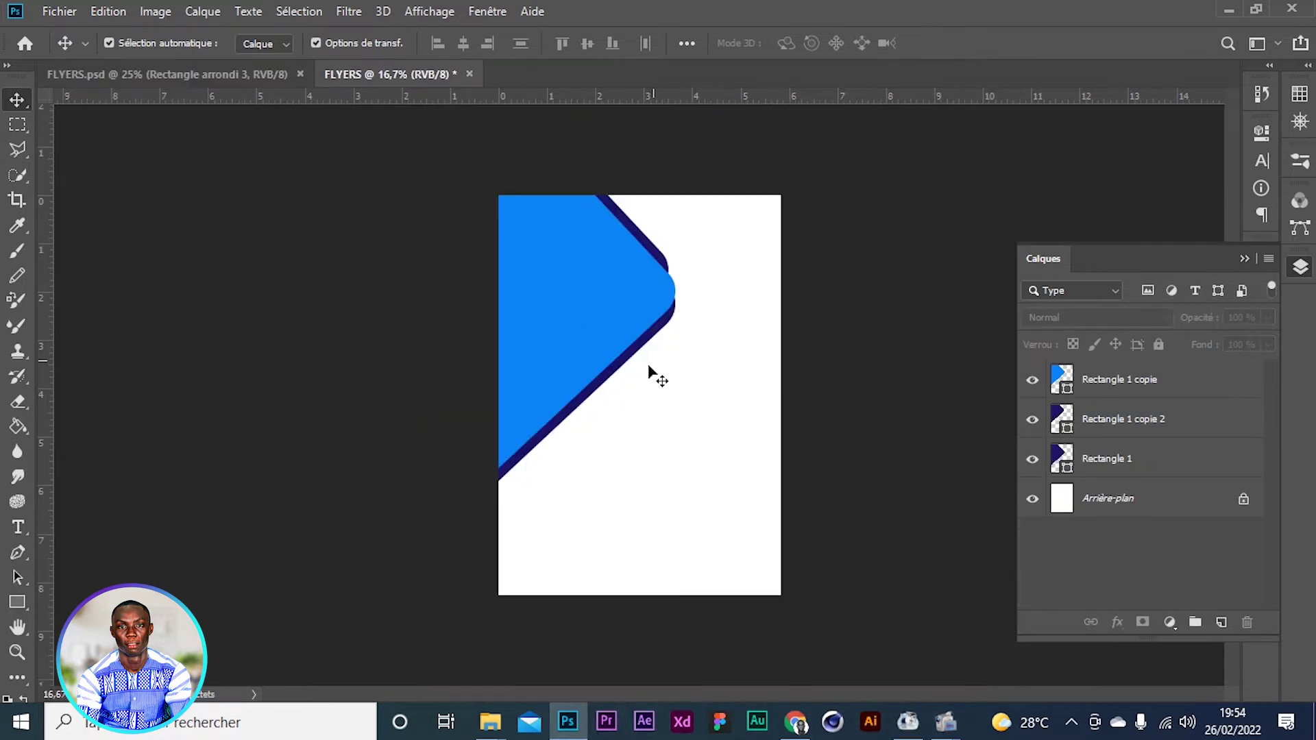
left_click(15, 600)
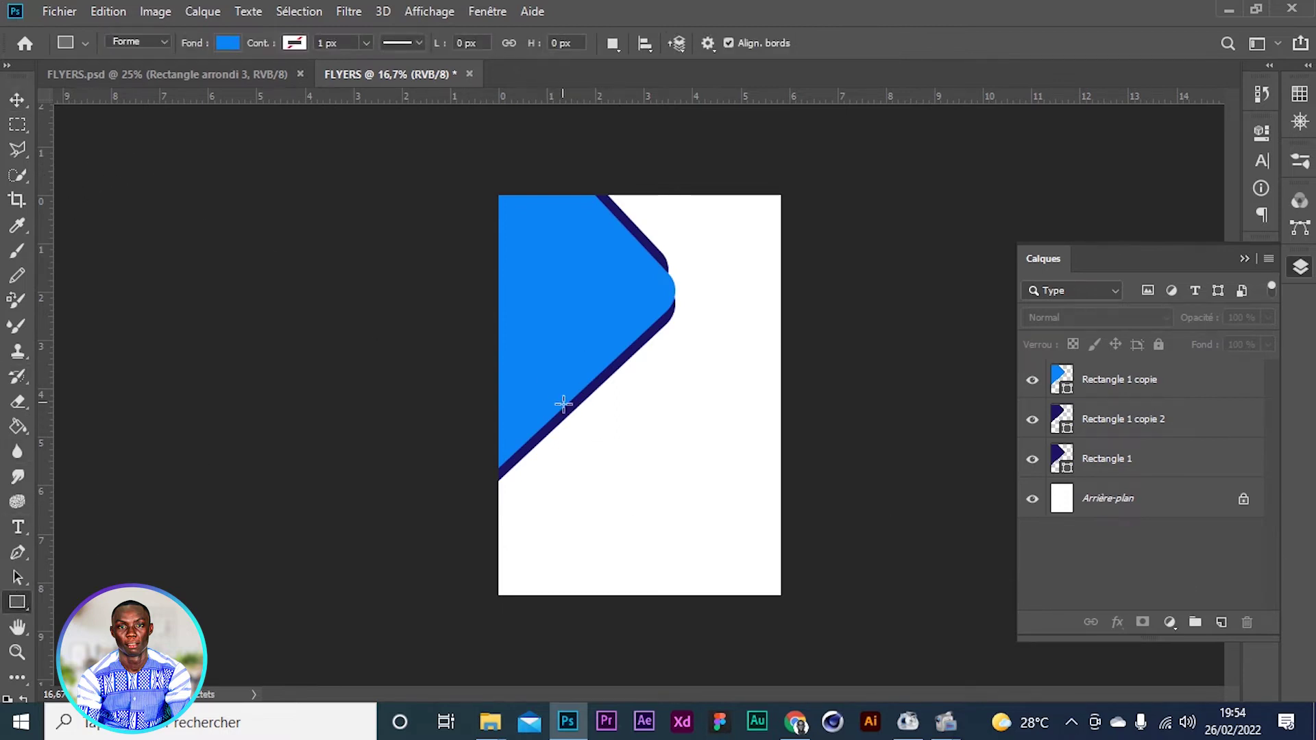
left_click_drag(546, 395, 804, 640)
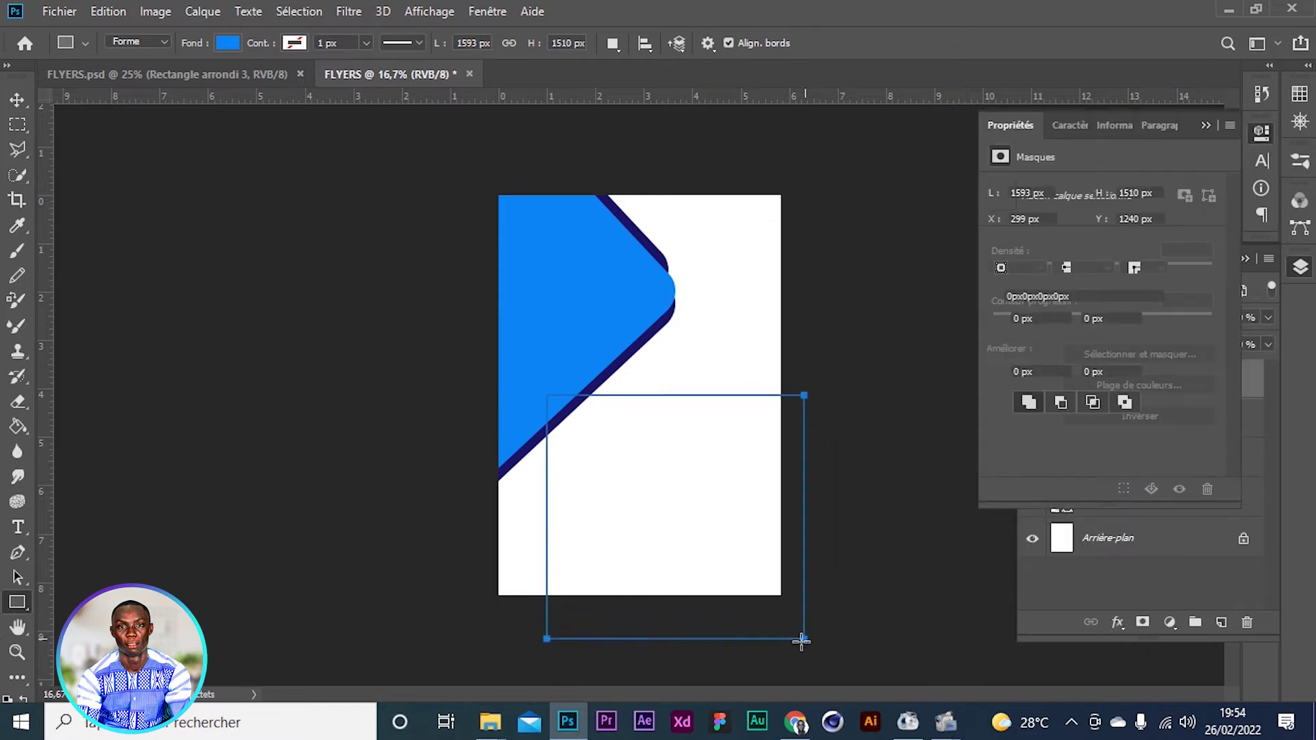
key("ctrl+plus")
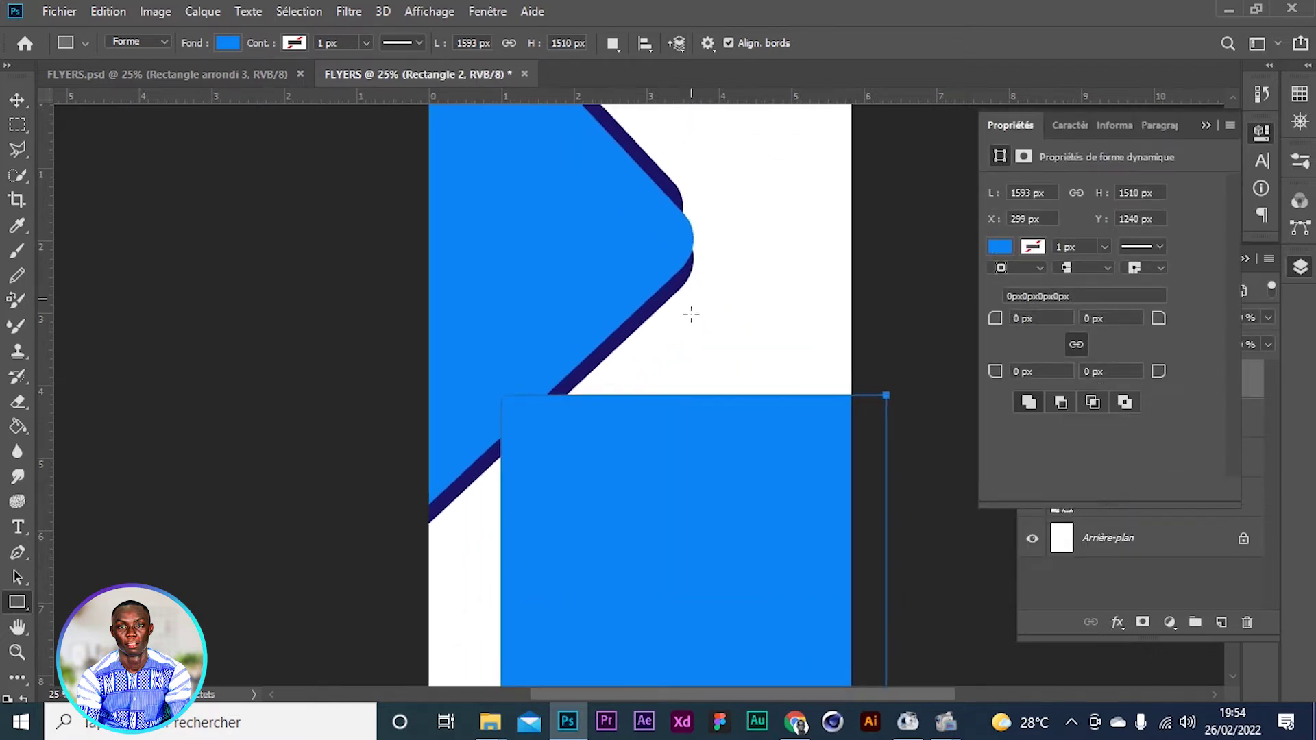
scroll(705, 332, "down", 1)
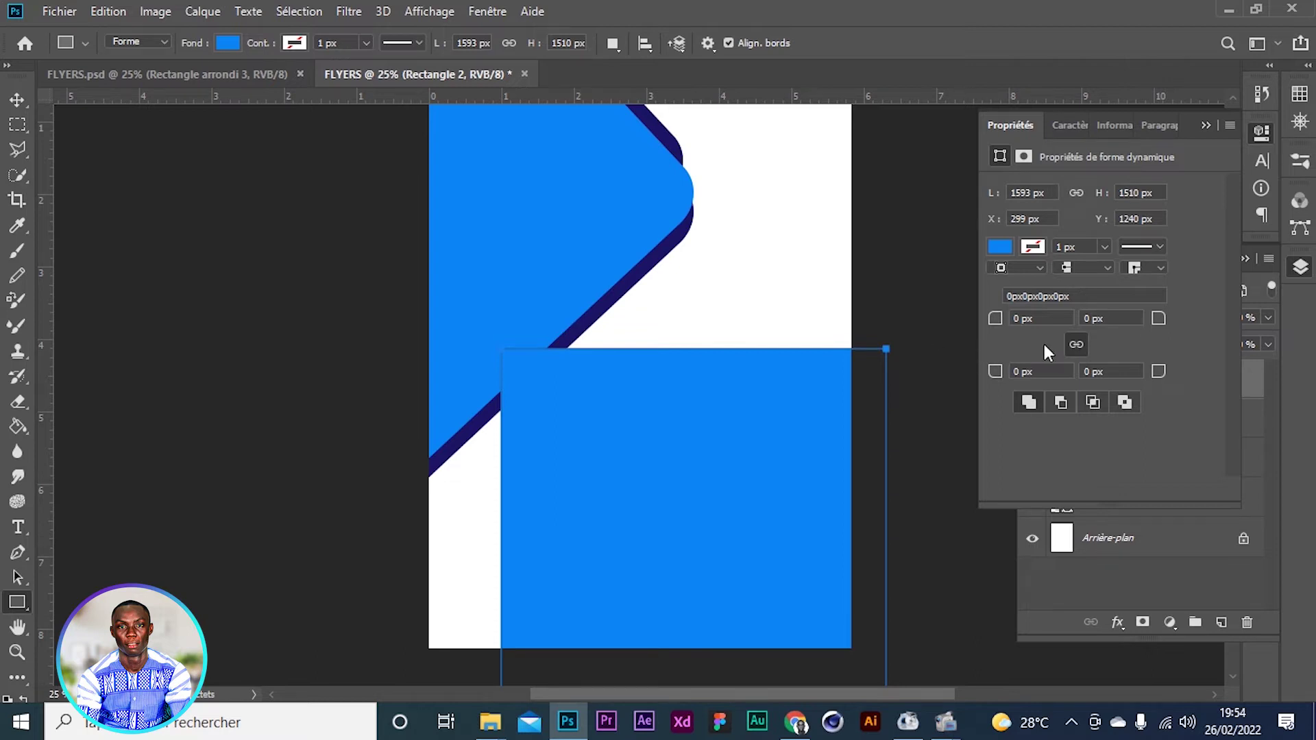
left_click_drag(1000, 331, 1268, 405)
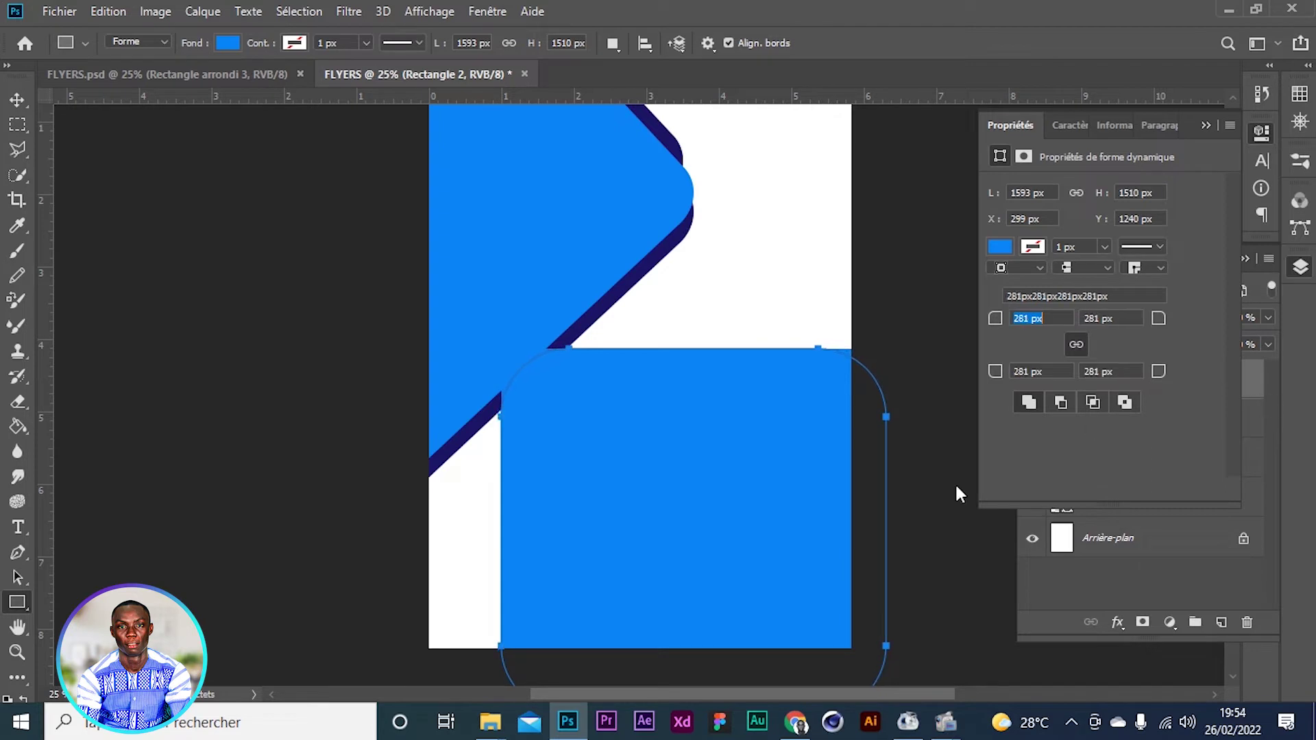
Move the new rounded rectangle down and left on the page and rotate it about 47.63° into a diamond
left_click(17, 100)
left_click_drag(711, 484, 653, 497)
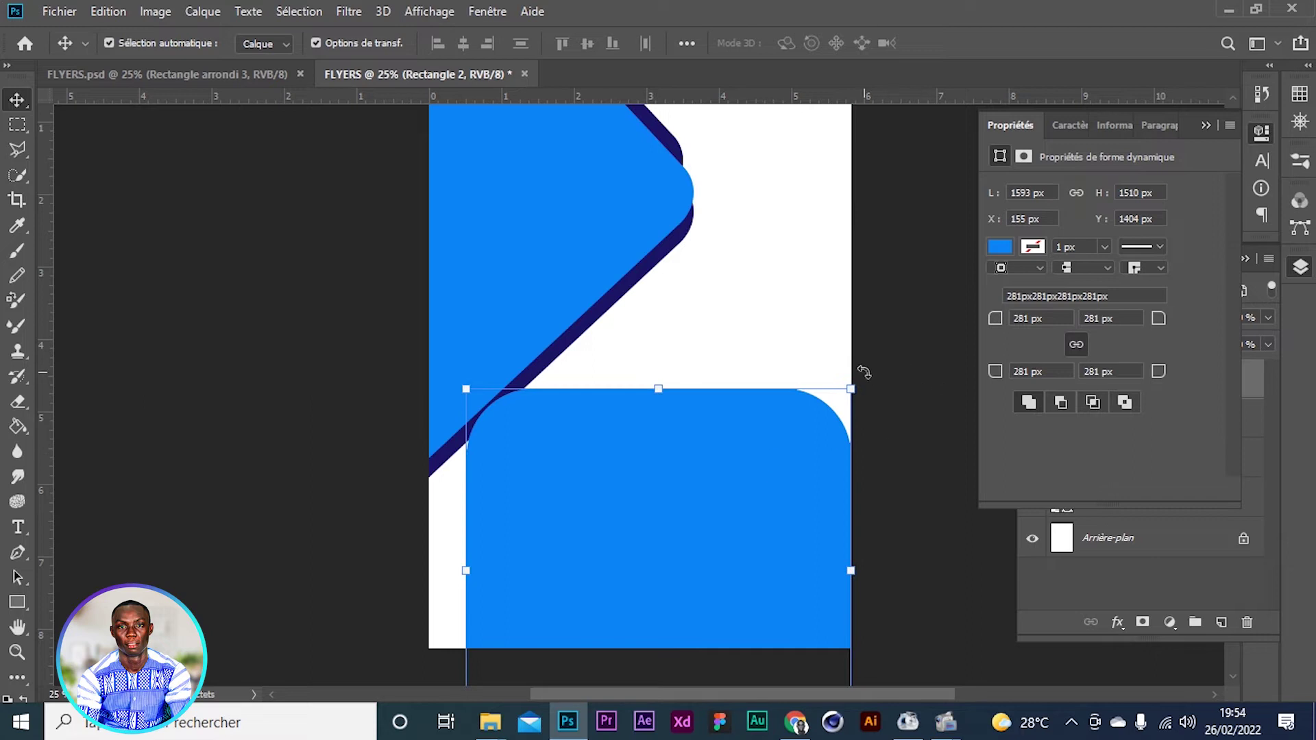
left_click_drag(922, 400, 1018, 584)
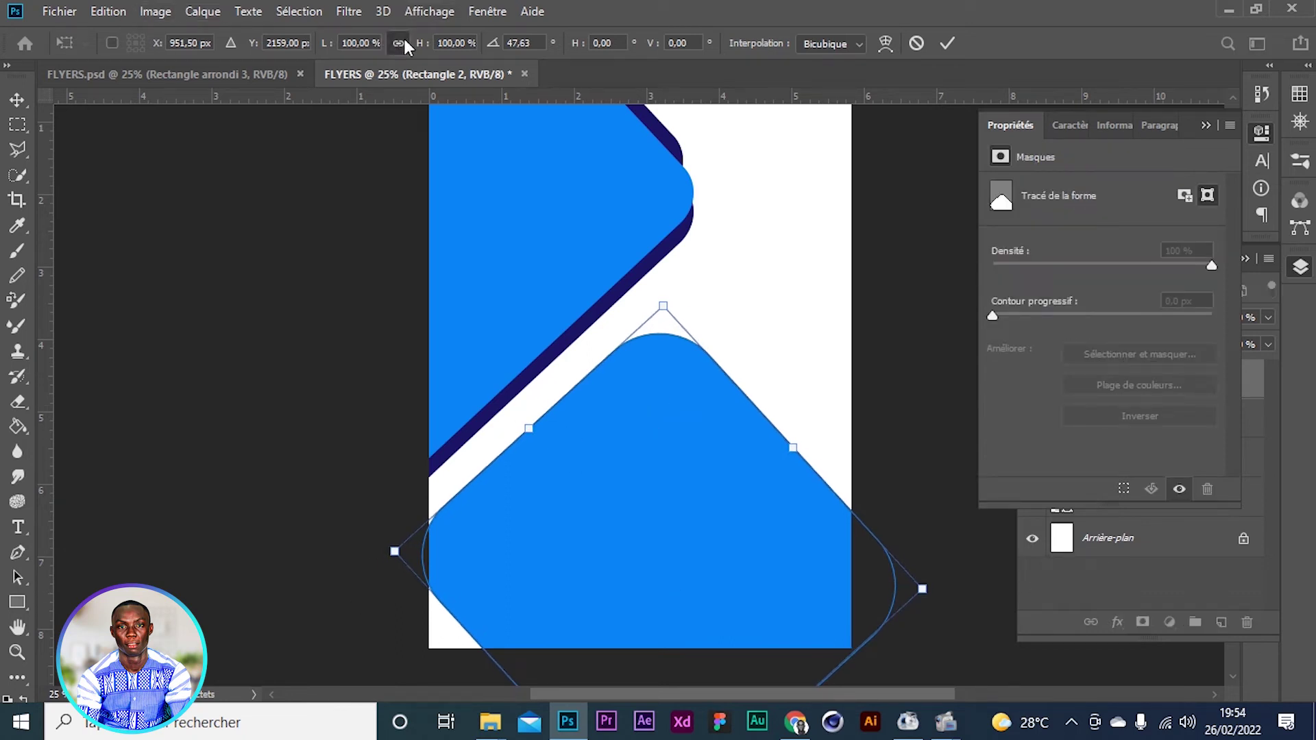
Enlarge the rotated shape proportionally to 147% and reposition it parallel to the upper diamond's lower edge, leaving a white diagonal band
left_click_drag(325, 48, 370, 49)
left_click_drag(548, 395, 637, 518)
mouse_move(637, 504)
left_mouse_down()
mouse_move(638, 488)
mouse_move(641, 514)
left_mouse_up()
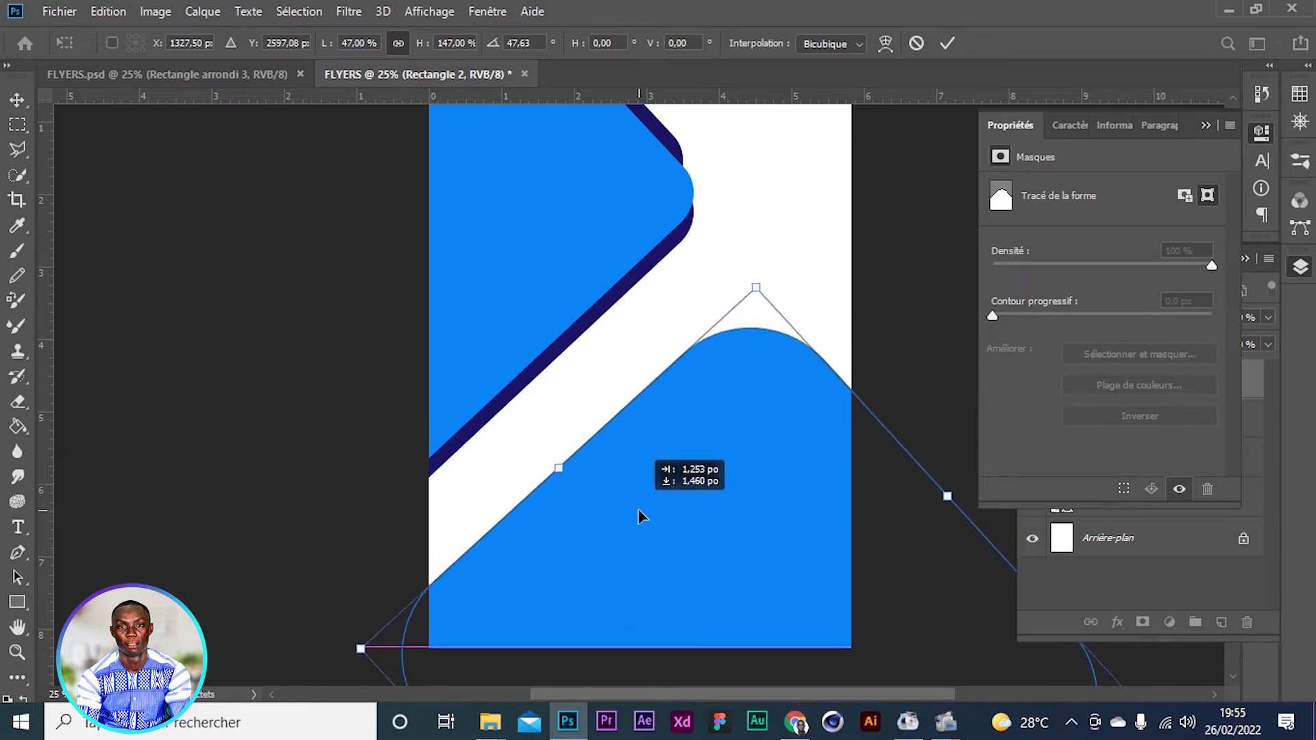
left_click_drag(758, 462, 701, 429)
Stretch the lower diamond beyond both sides of the page to a height of about 173%, adjust its position, and apply the transformation
scroll(629, 428, "down", 5)
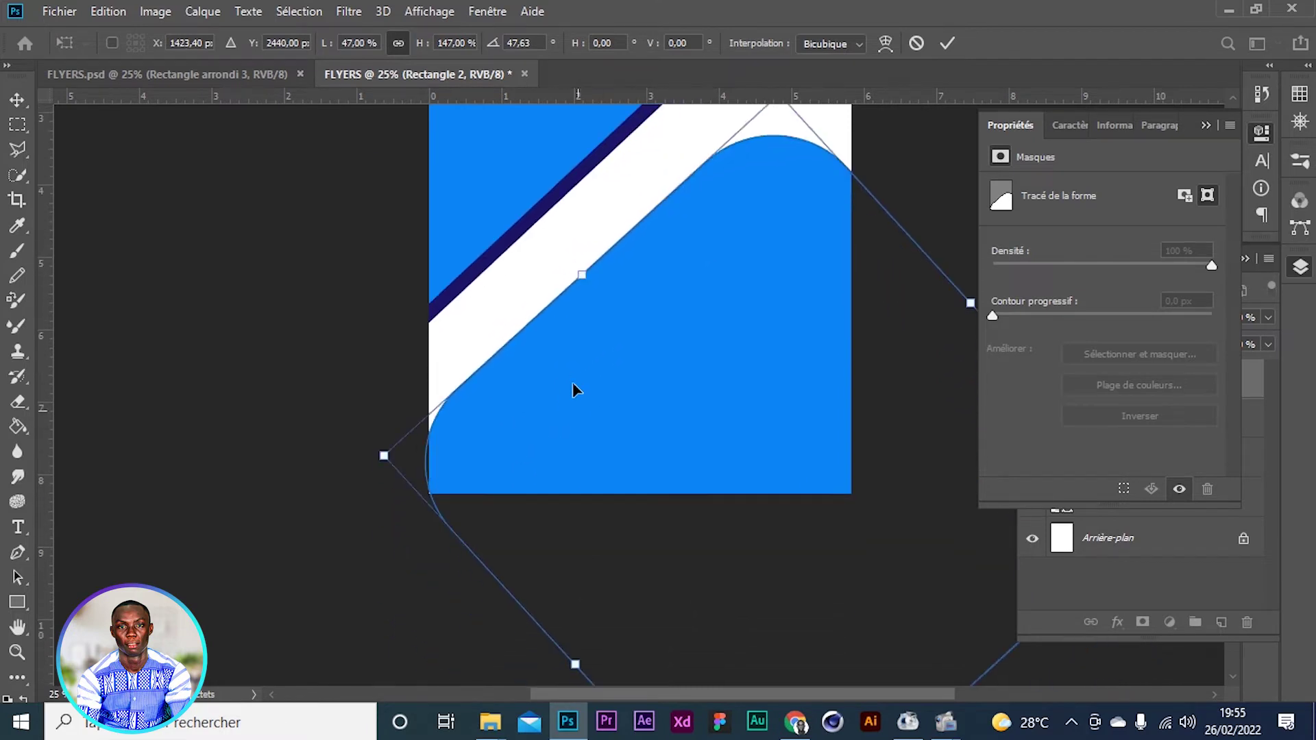
left_click_drag(575, 618, 523, 664)
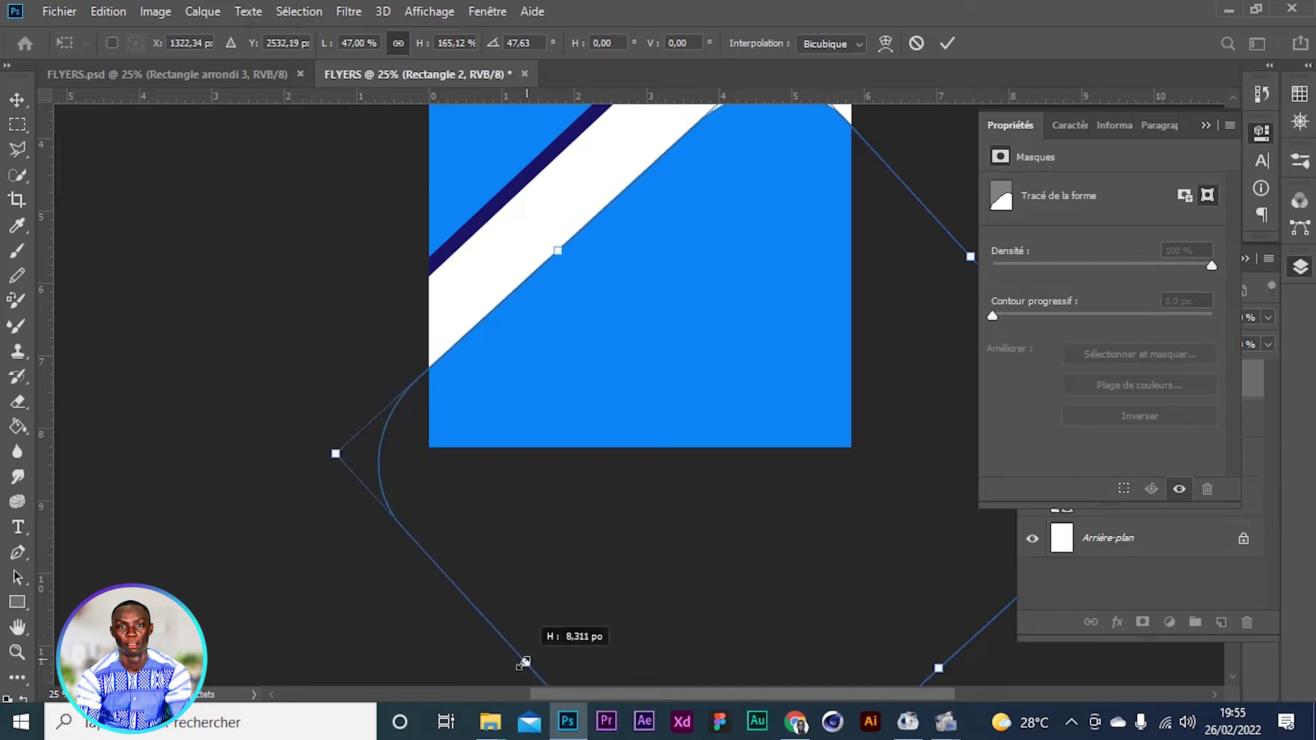
scroll(694, 203, "up", 1)
left_click_drag(690, 338, 694, 328)
scroll(699, 334, "up", 3)
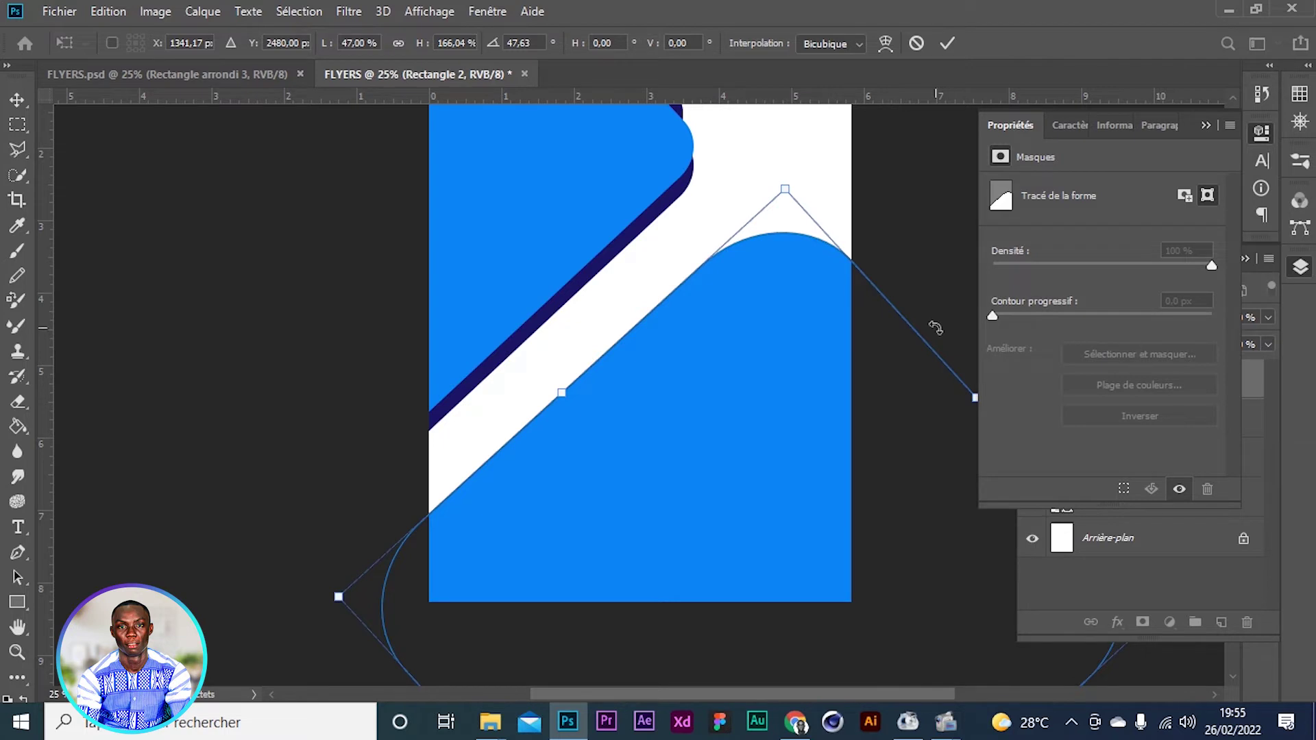
left_click_drag(944, 350, 968, 338)
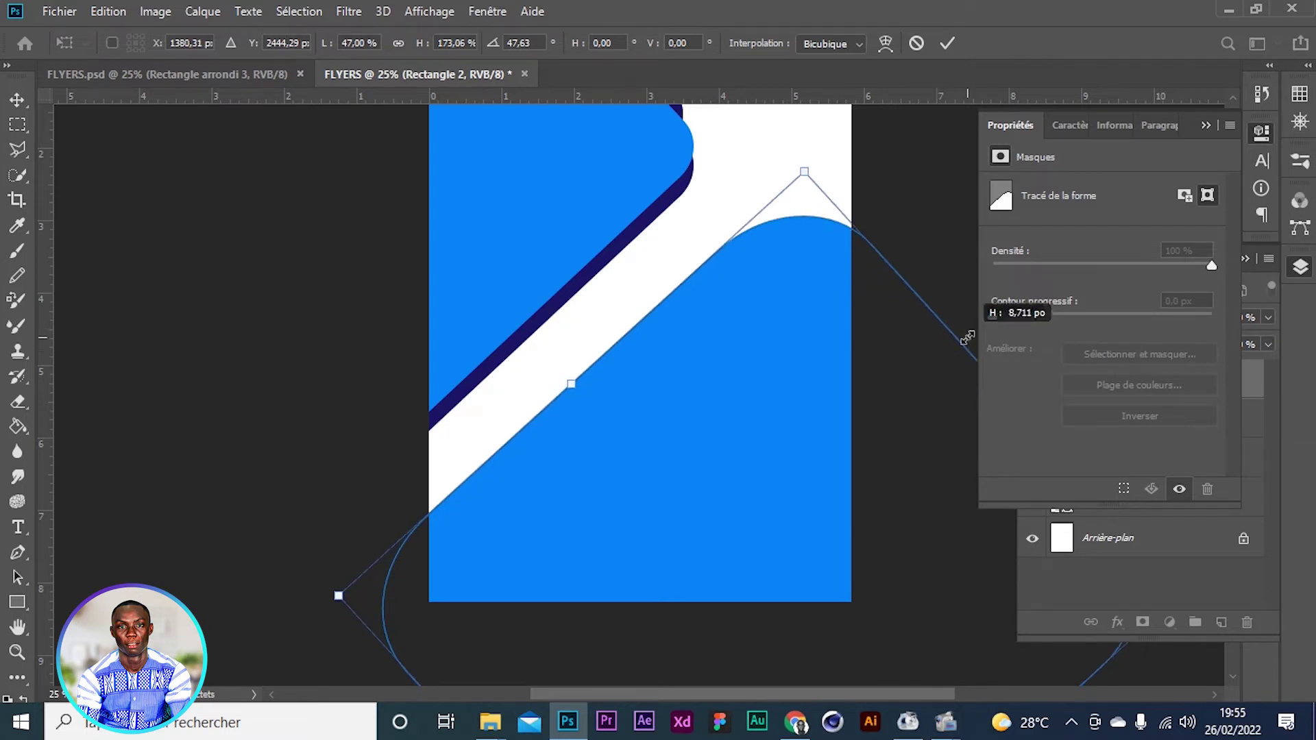
left_click(947, 43)
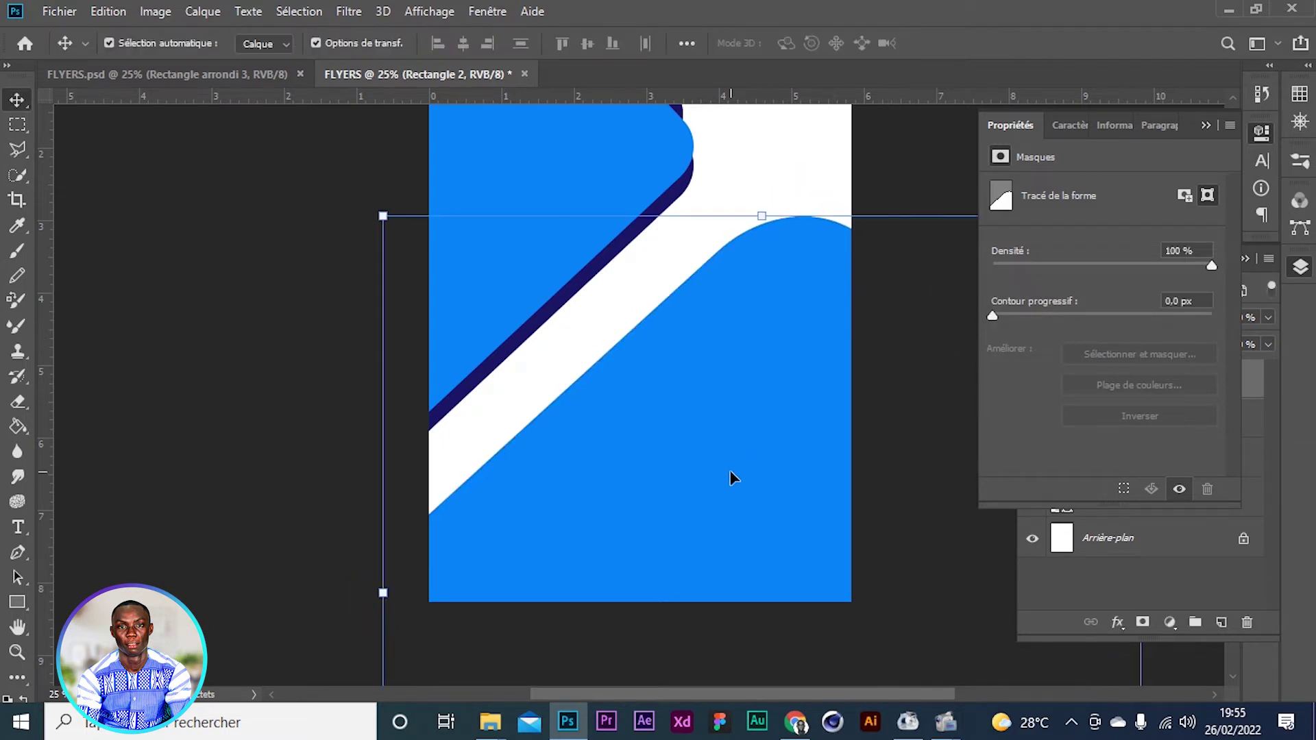
Deselect the lower blue shape and hide the shape properties to uncover the layer list
key("ctrl+minus")
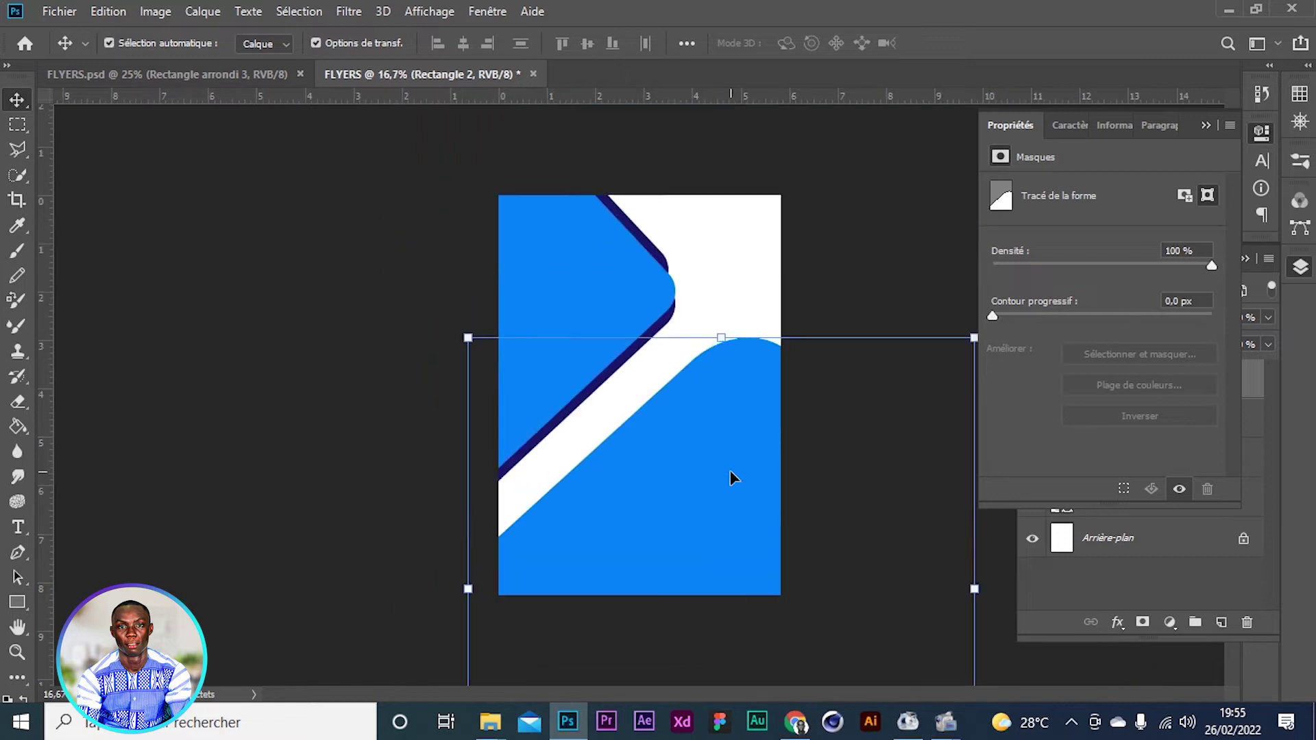
left_click(857, 290)
left_click(1206, 126)
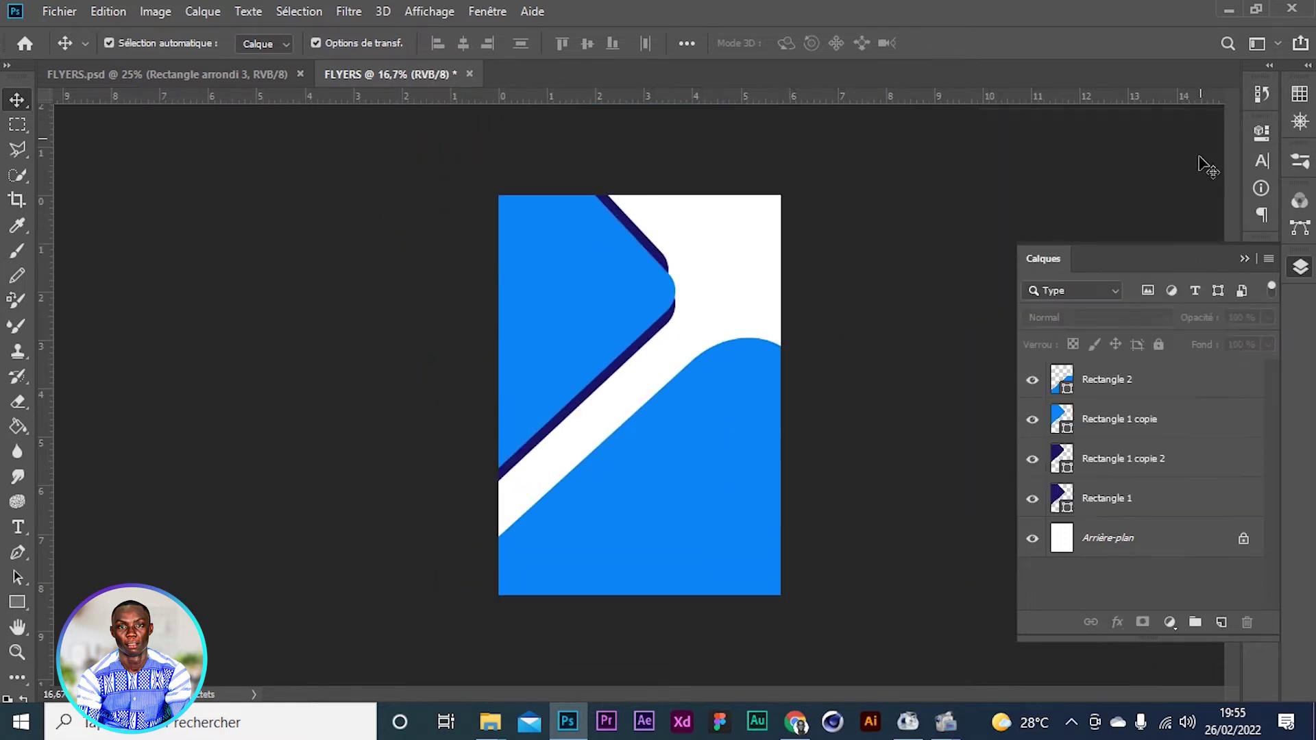
Duplicate the lower blue diamond's layer, Rectangle 2, within the FLYERS document
left_click(1098, 407)
left_click(1097, 386)
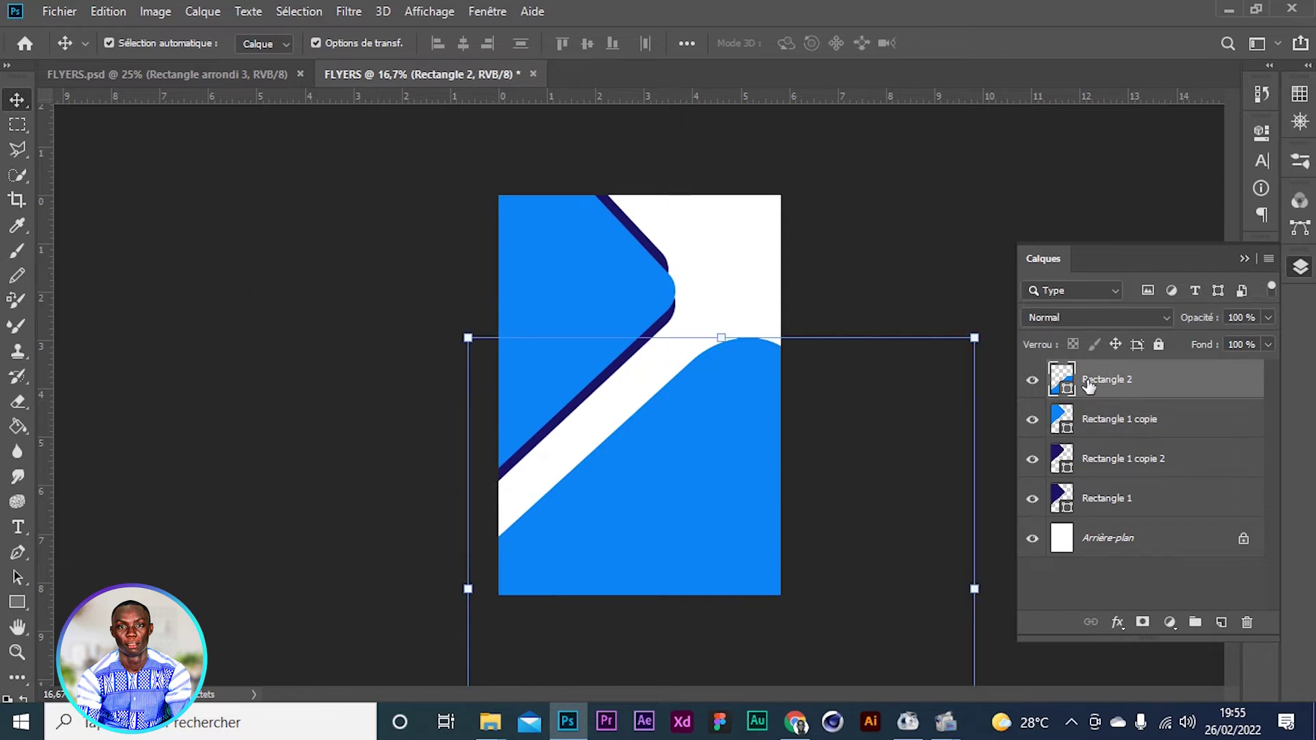
right_click(1154, 374)
left_click(911, 102)
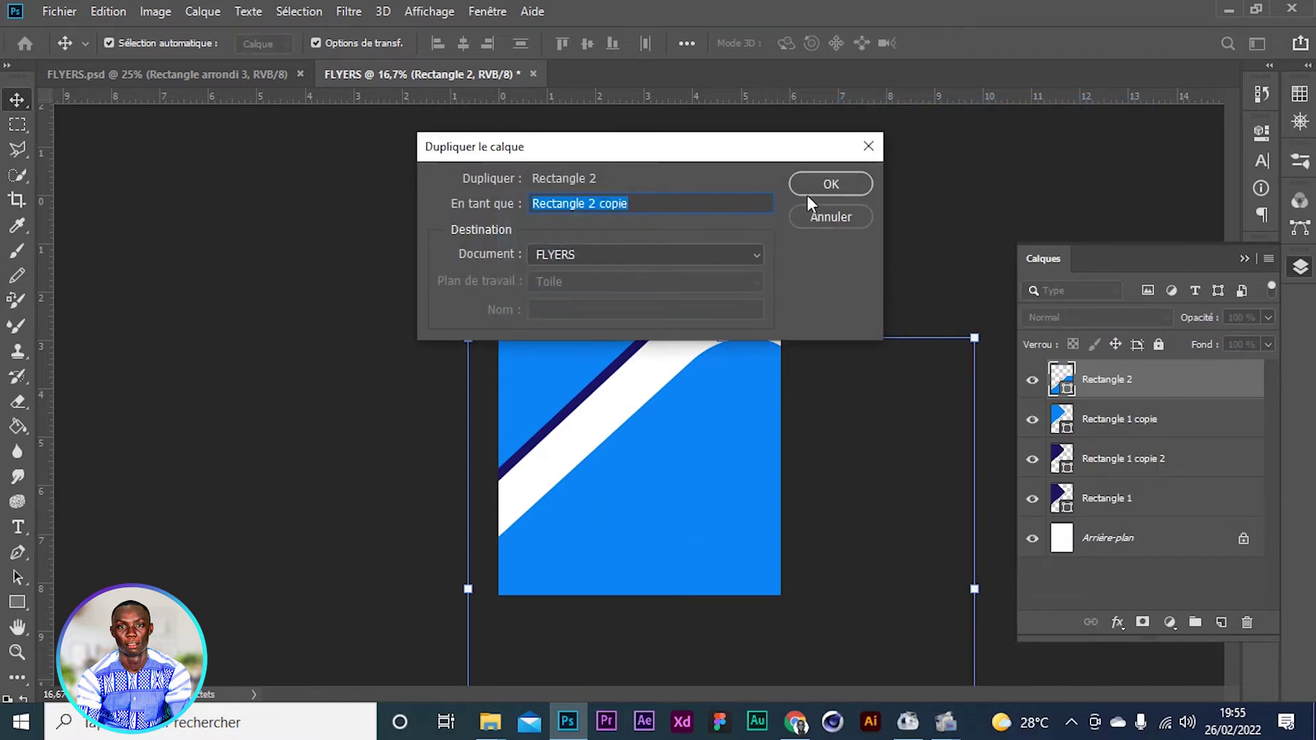
left_click(810, 192)
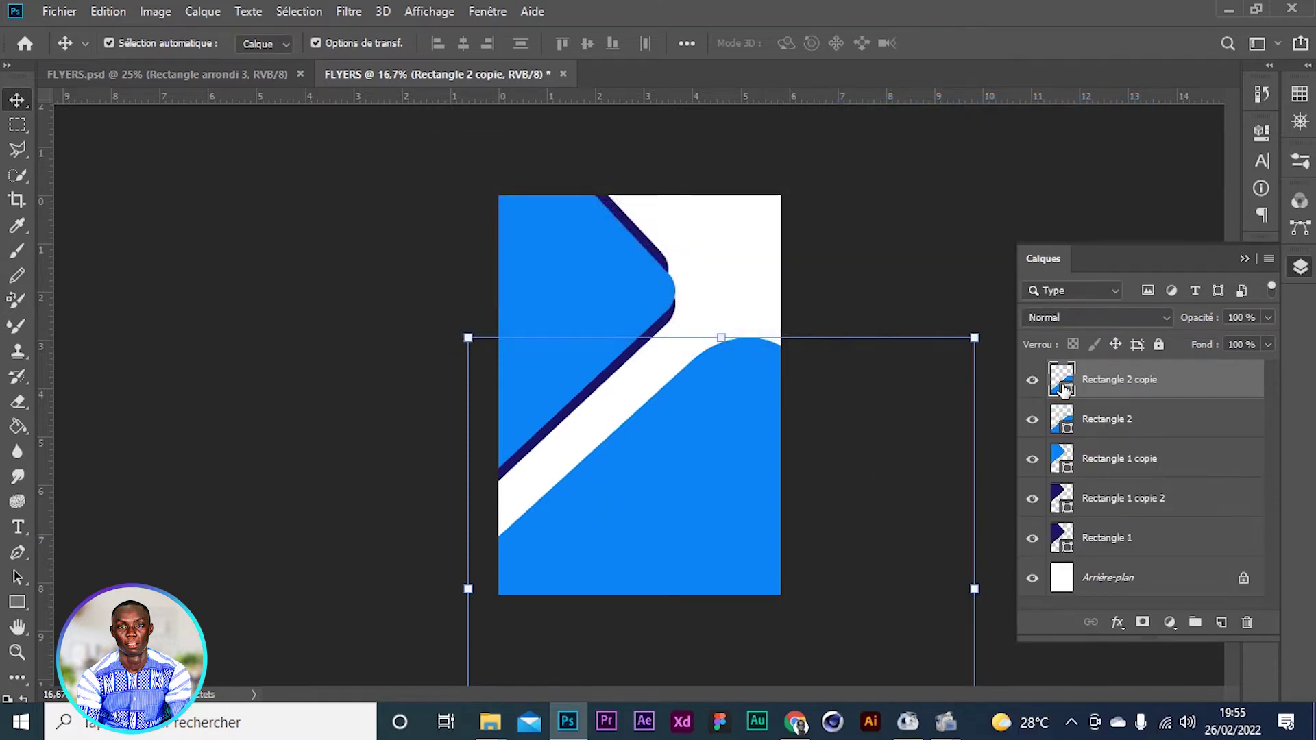
Fill the original Rectangle 2 shape beneath the duplicate with the recently used dark navy
left_click(1067, 423)
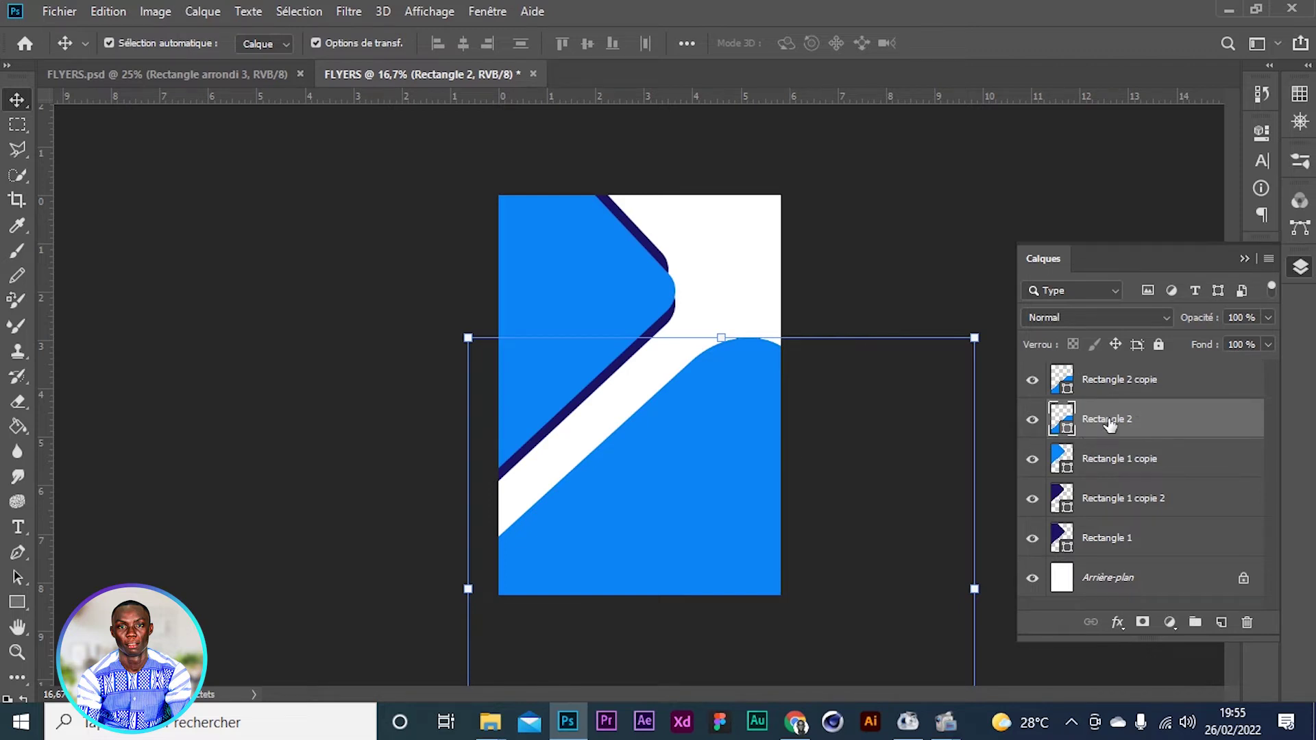
left_click(19, 600)
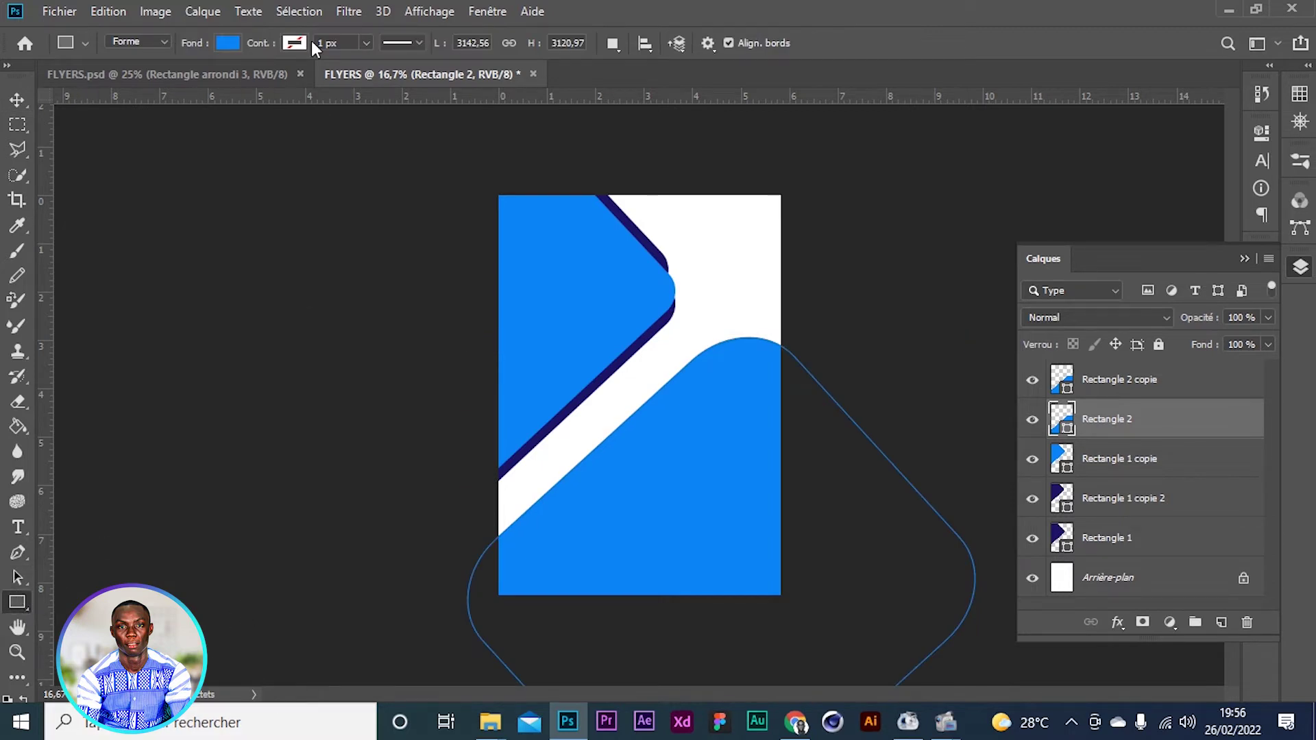
left_click(227, 47)
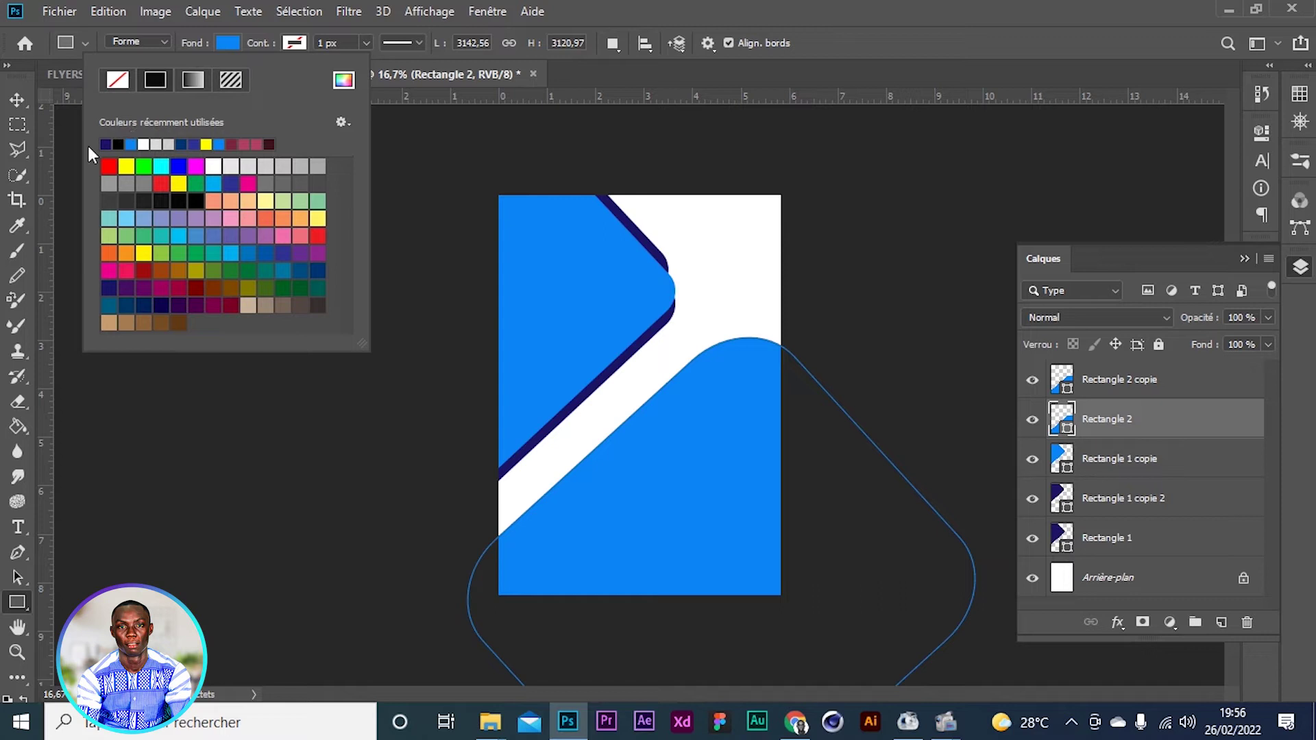
left_click(118, 141)
left_click(22, 100)
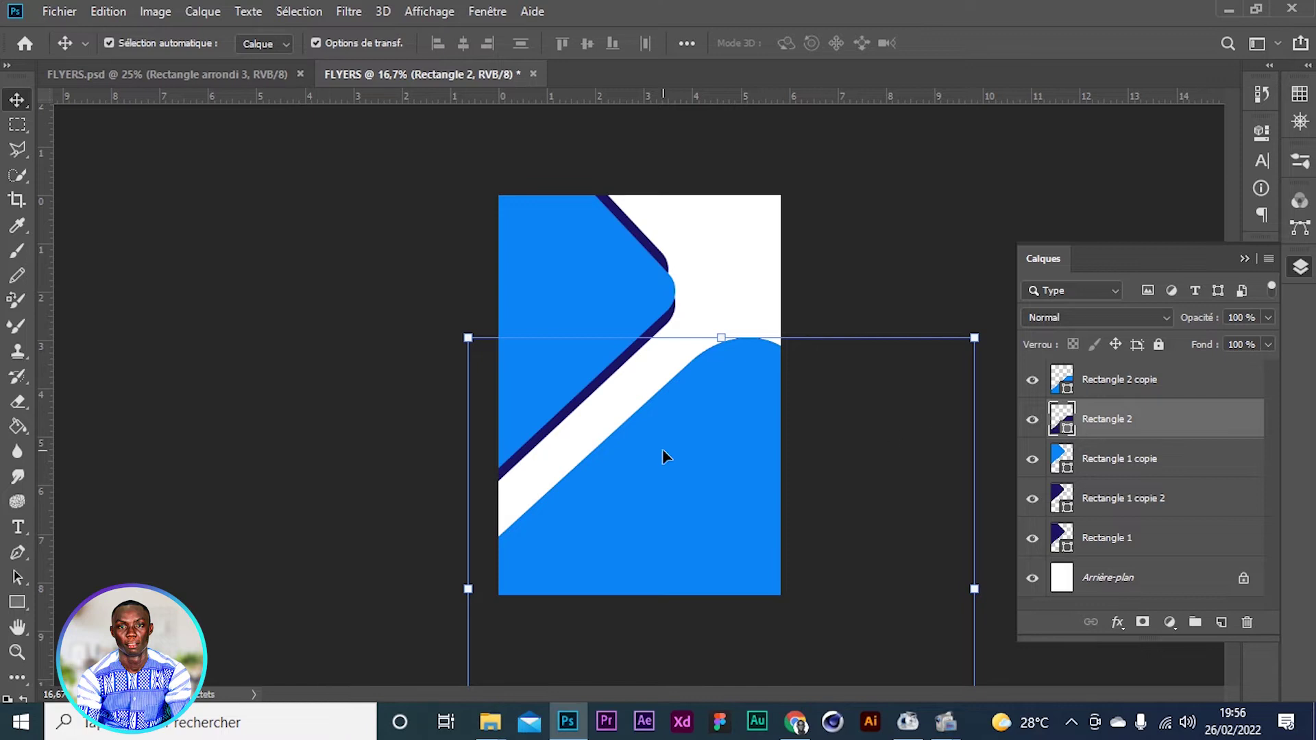
Nudge the navy lower diamond upward so it forms a dark band above the blue copy's edge
key("shift+Up")
key("shift+Up")
key("shift+Up")
key("shift+Up")
key("shift+Up")
key("shift+Up")
key("shift+Up")
key("shift+Up")
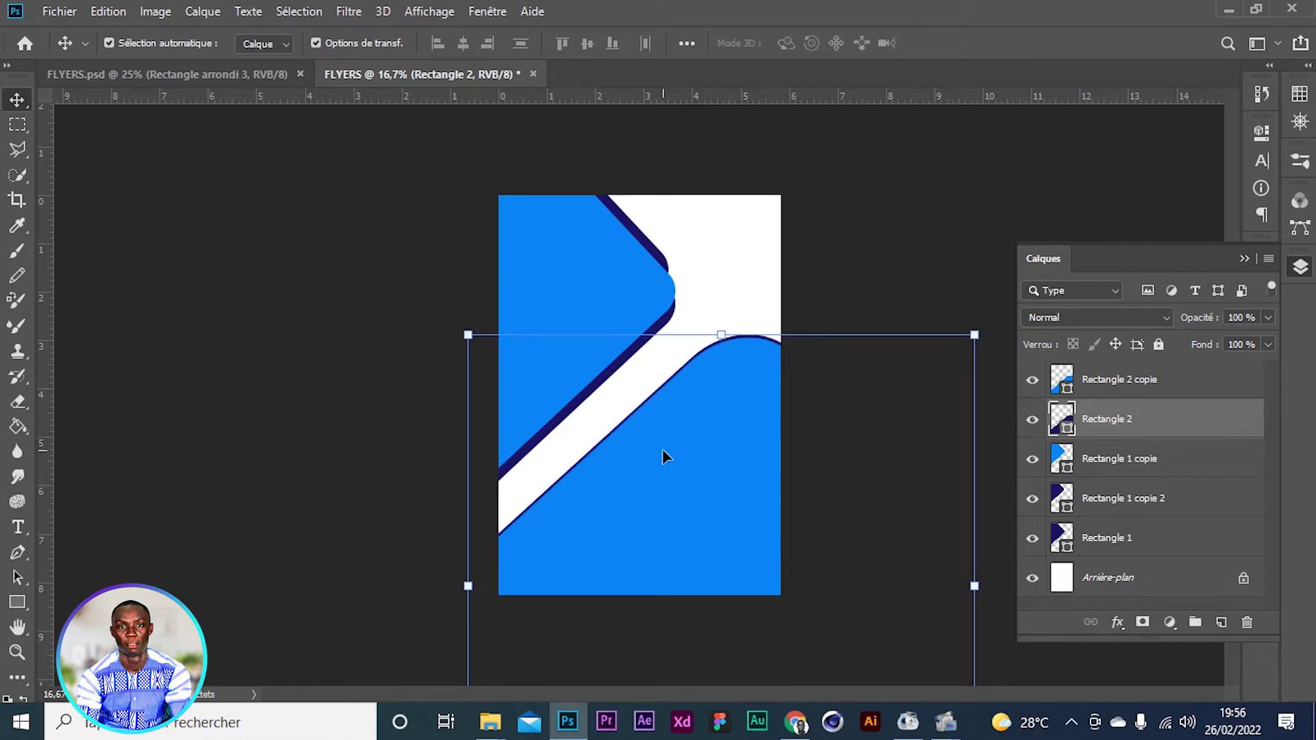
key("shift+Up")
key("shift+Up")
key("shift+Down")
key("shift+Down")
key("shift+Up")
key("shift+Up")
key("shift+Up")
key("shift+Up")
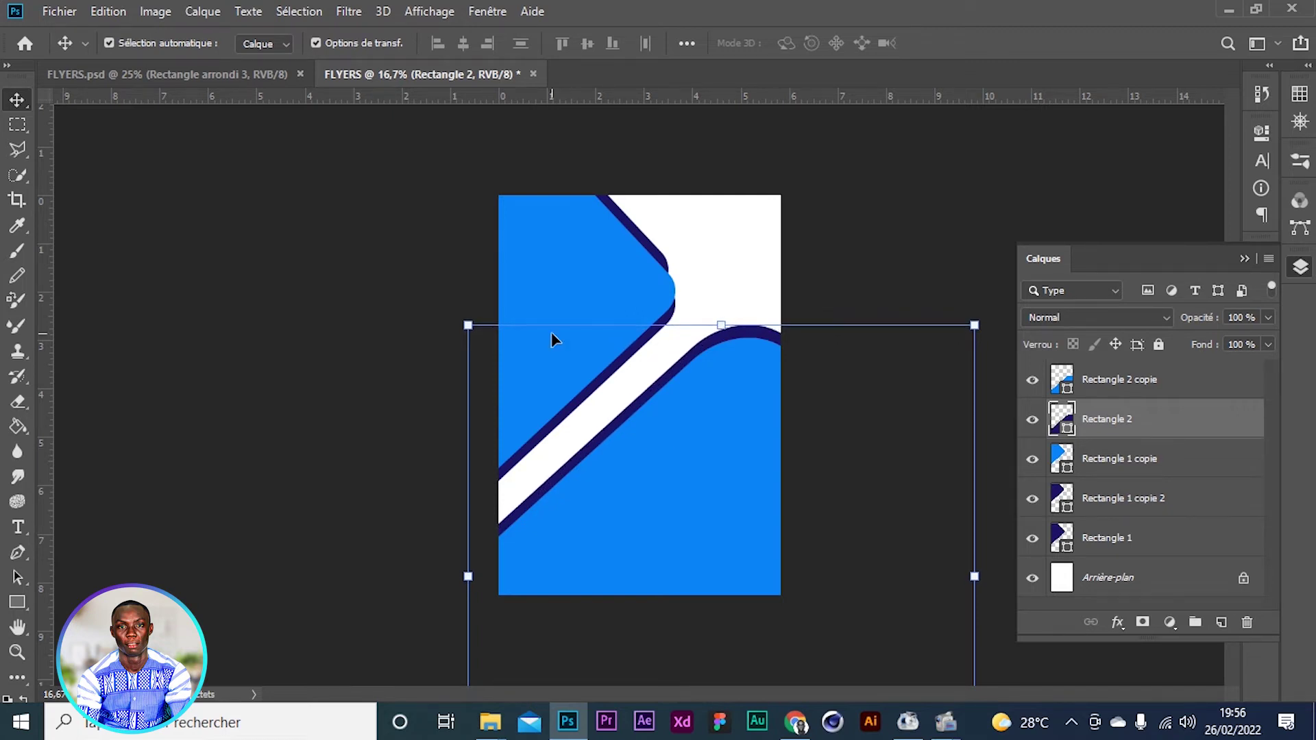
key("shift+Down")
key("shift+Down")
key("shift+Down")
key("shift+Down")
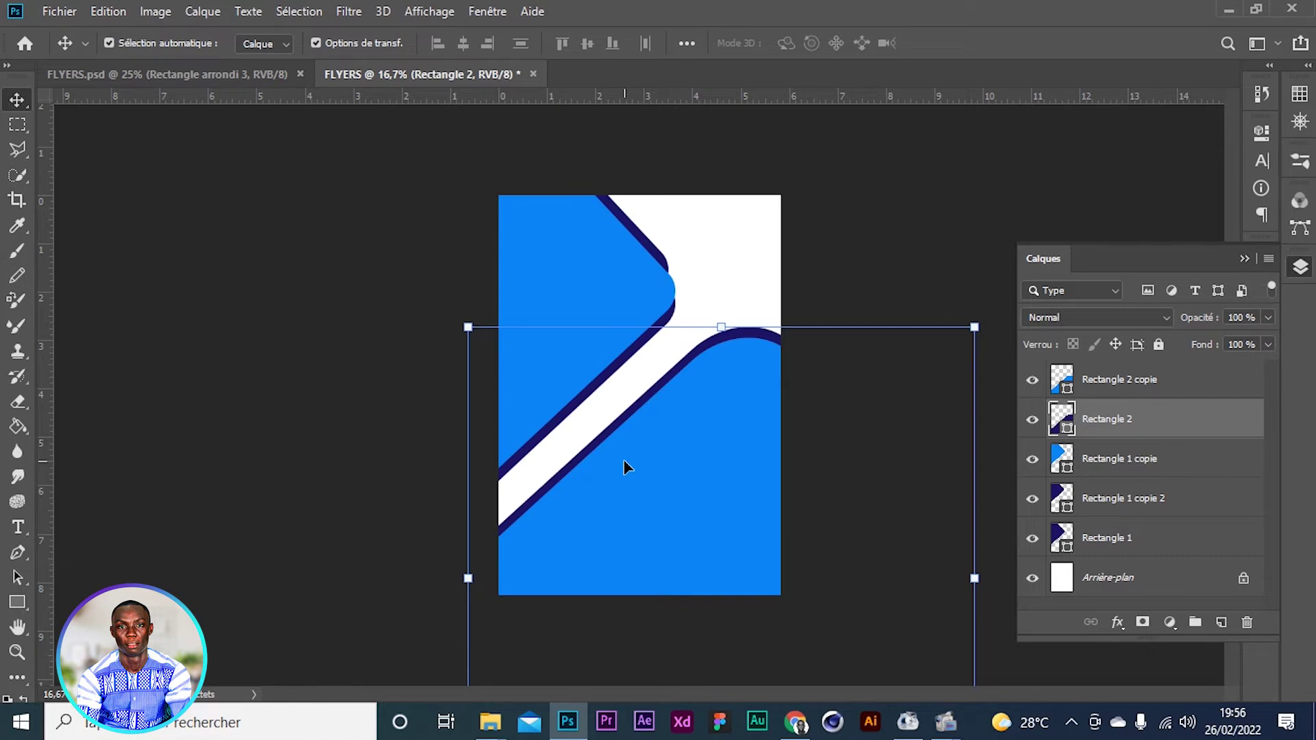
Nudge the navy lower diamond left to thicken its diagonal band along the blue copy, and deselect it
key("shift+Left")
key("shift+Left")
key("shift+Left")
key("shift+Left")
key("shift+Left")
key("shift+Left")
key("shift+Left")
key("shift+Left")
key("shift+Left")
key("shift+Left")
key("shift+Left")
key("shift+Right")
key("shift+Right")
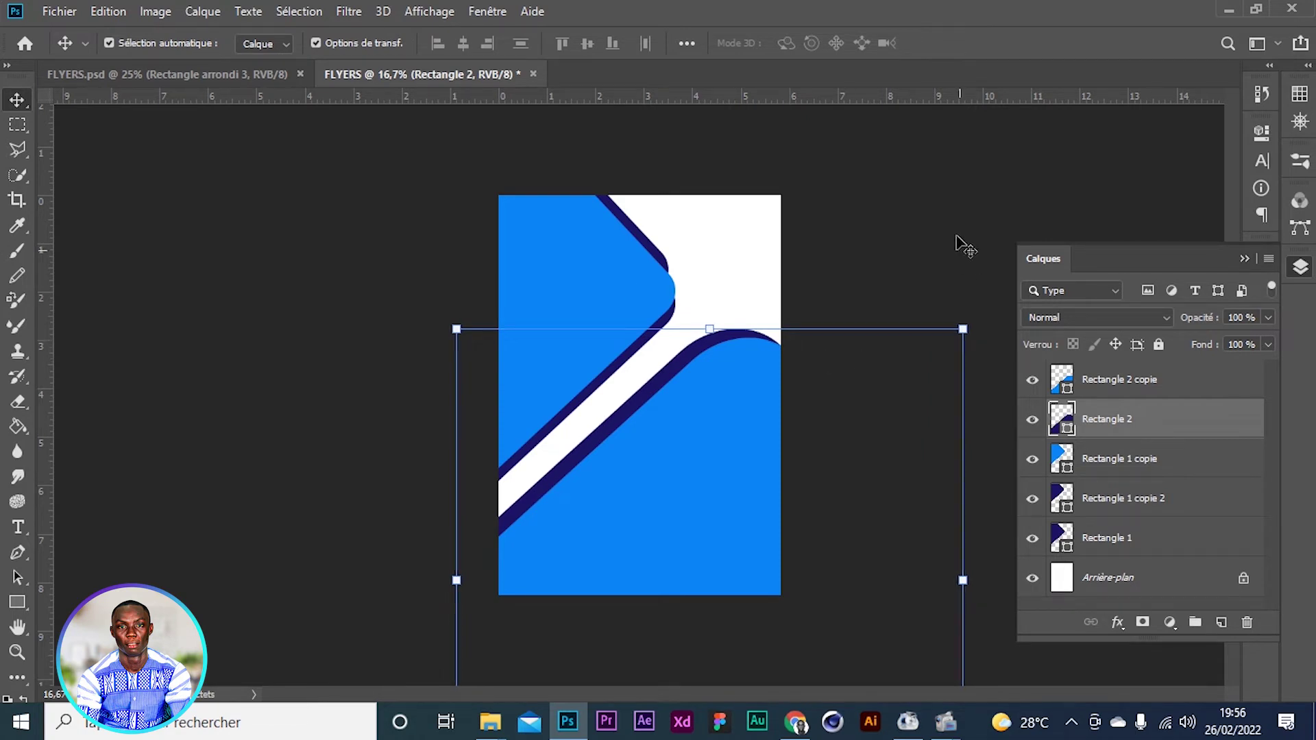
left_click(960, 209)
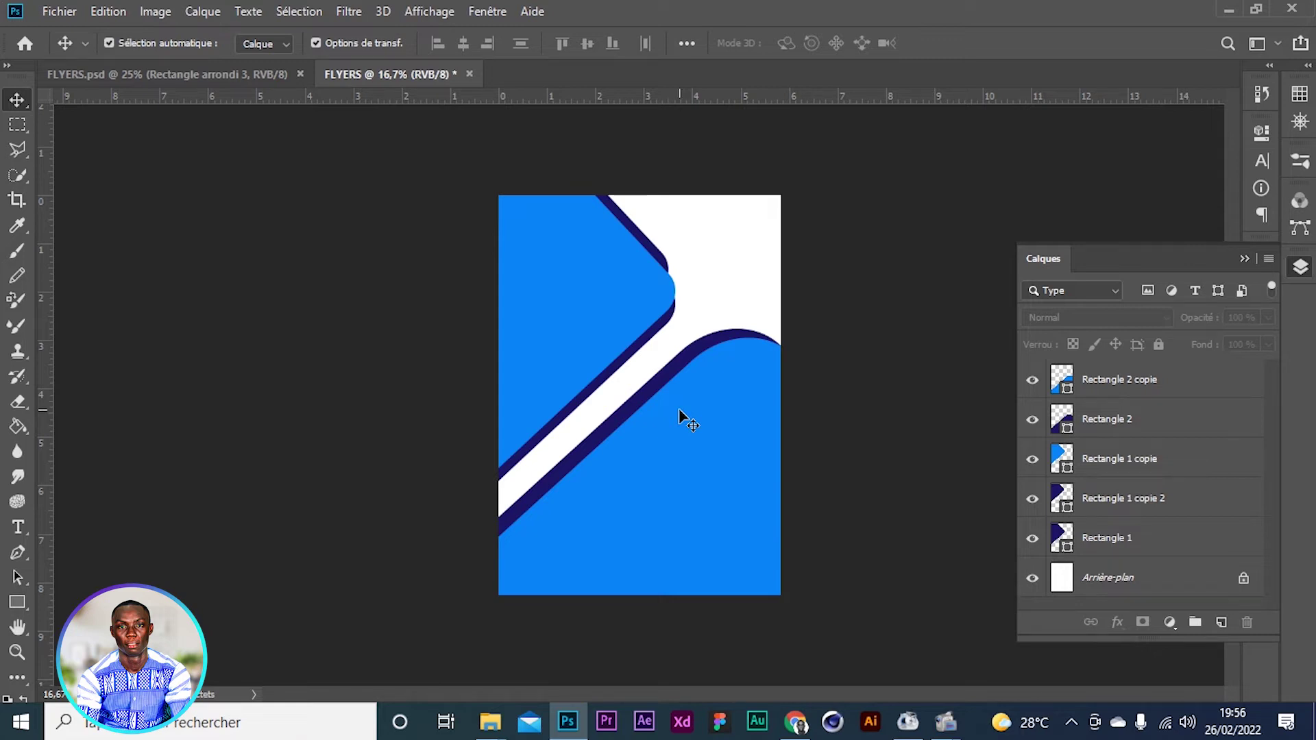
Check the reference flyer, draw a square about 743 px wide over the page's upper-right corner, and round its corners to 33 px
left_click(277, 89)
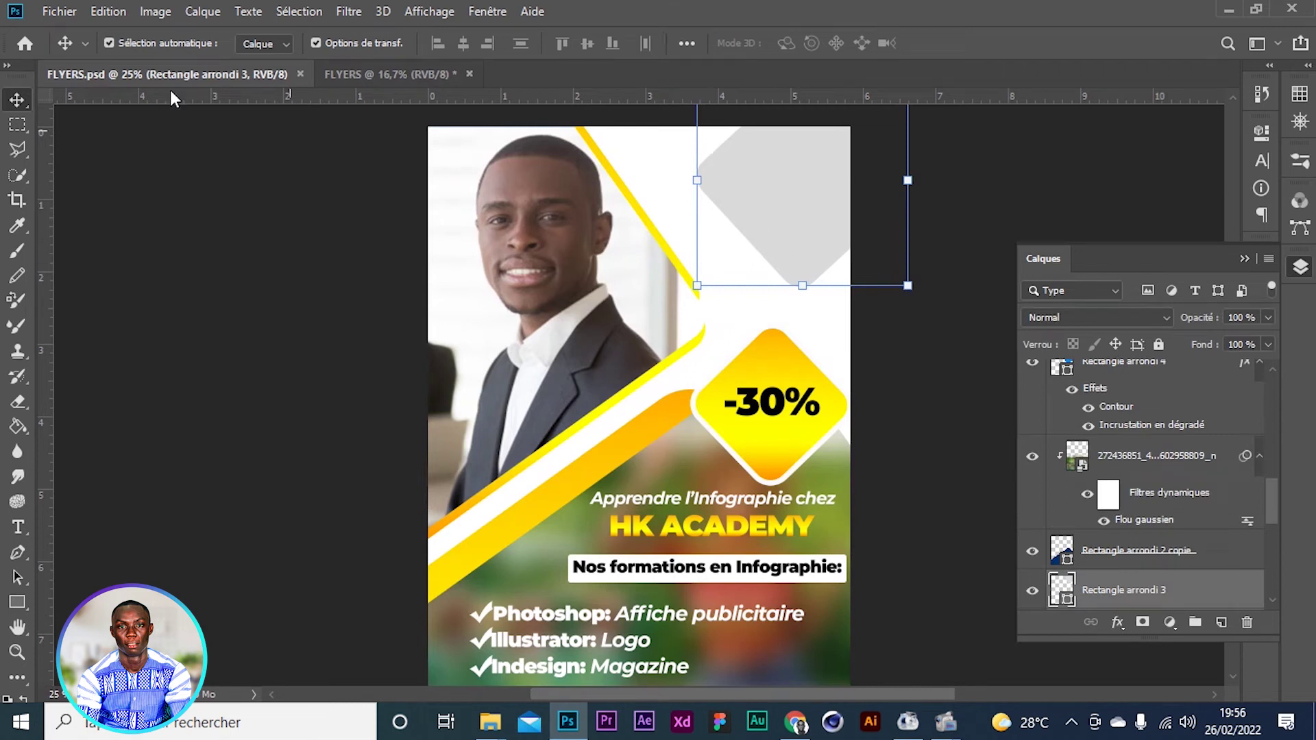
left_click(356, 74)
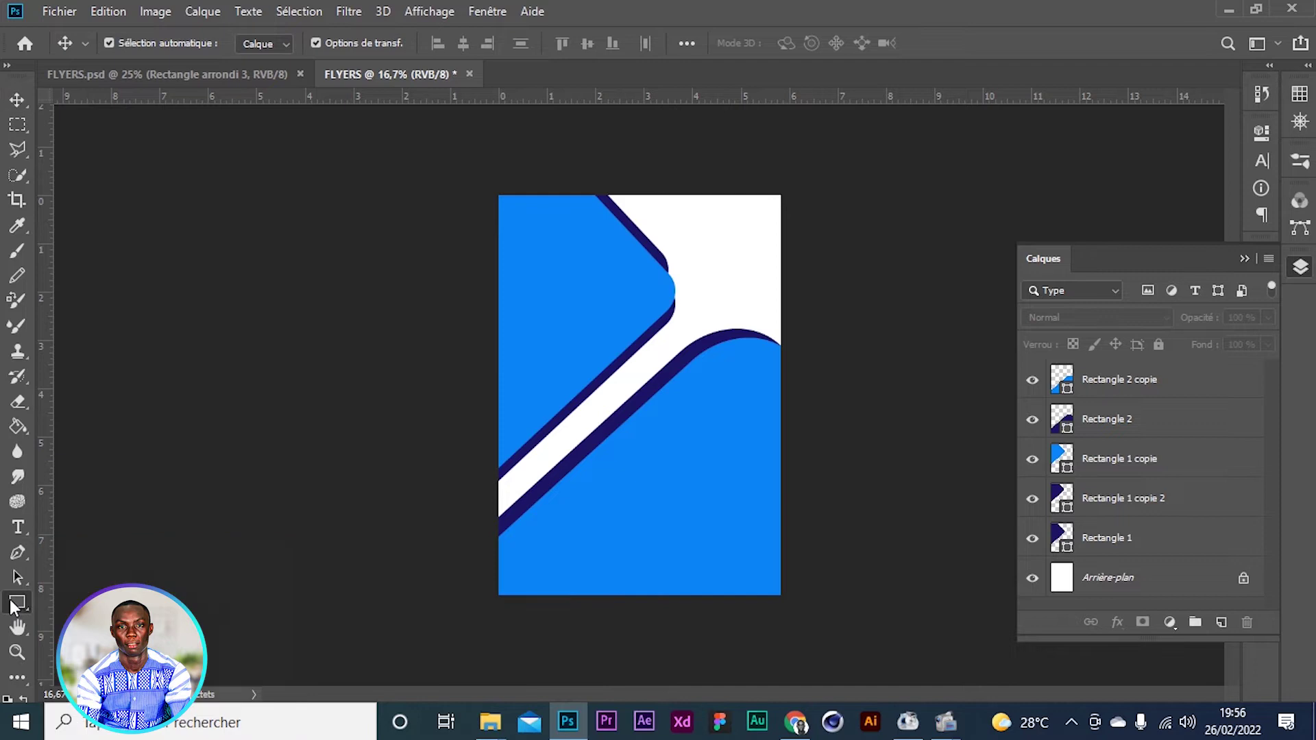
left_click(15, 603)
left_click_drag(701, 194, 829, 317)
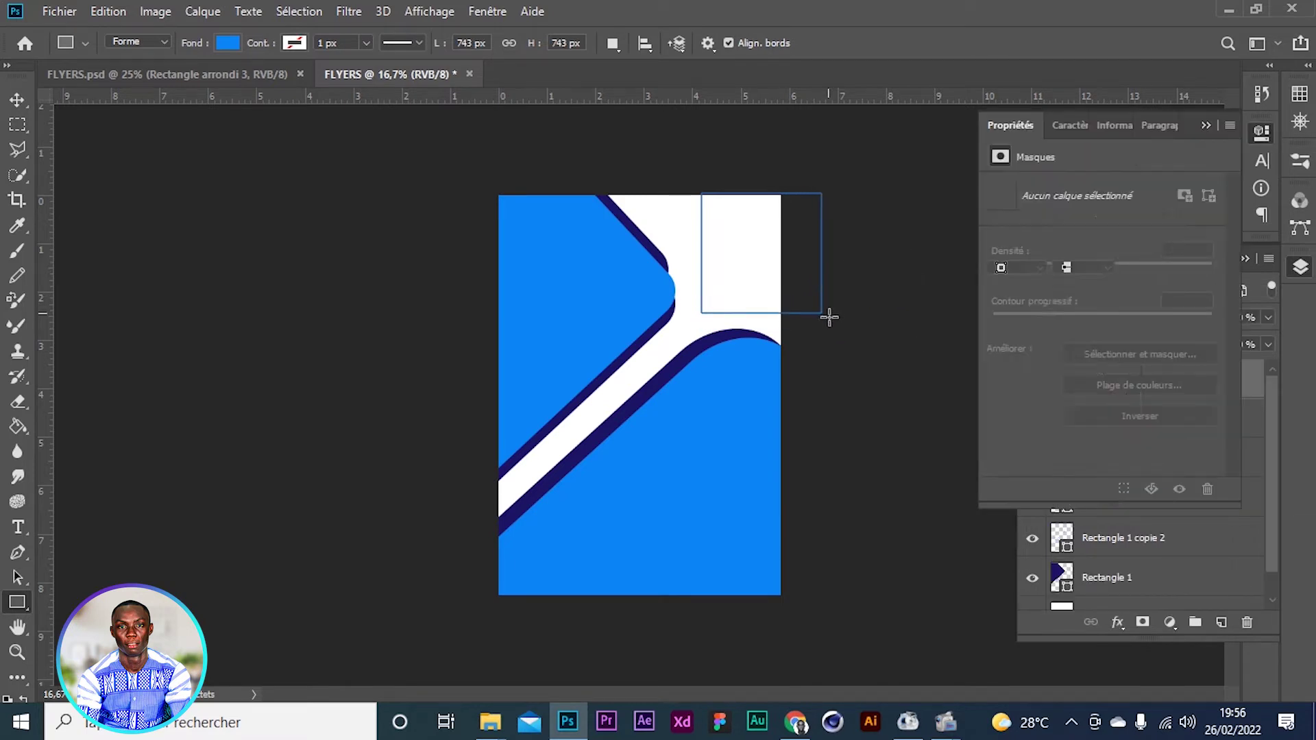
left_click(792, 259)
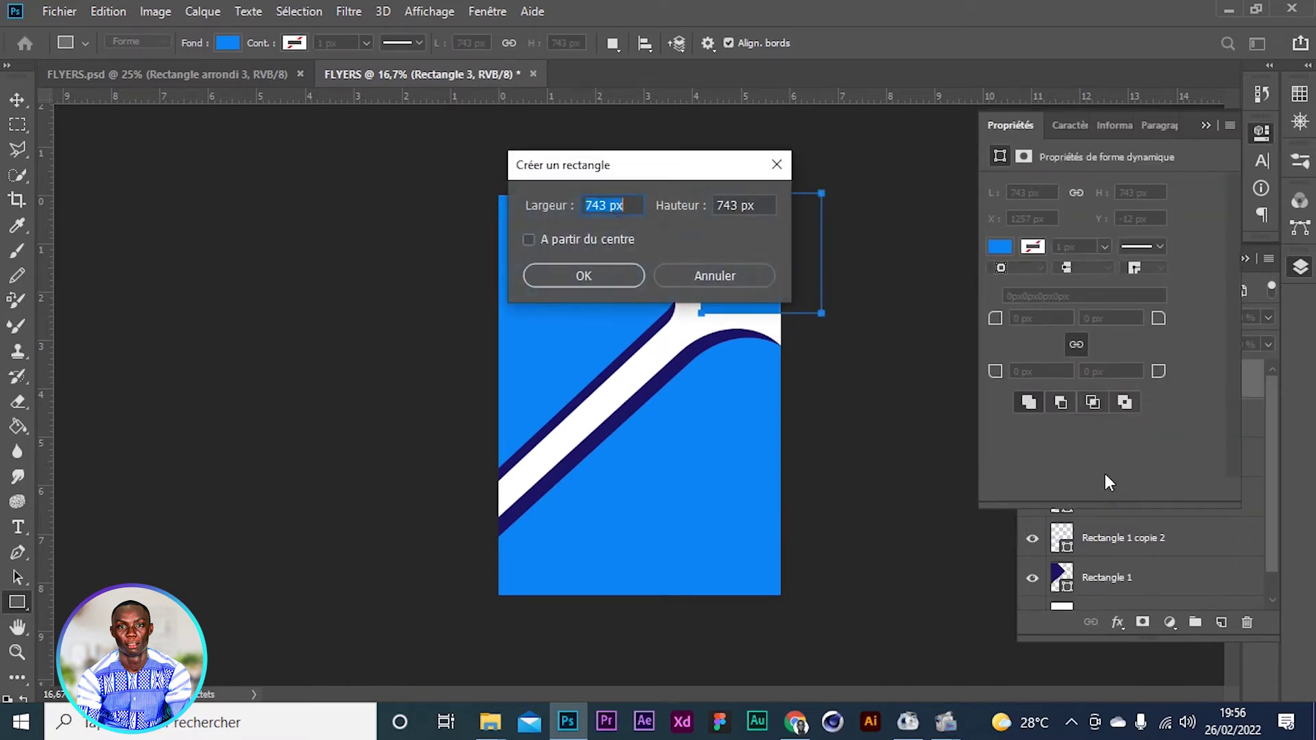
left_click(702, 277)
left_click_drag(988, 322, 349, 236)
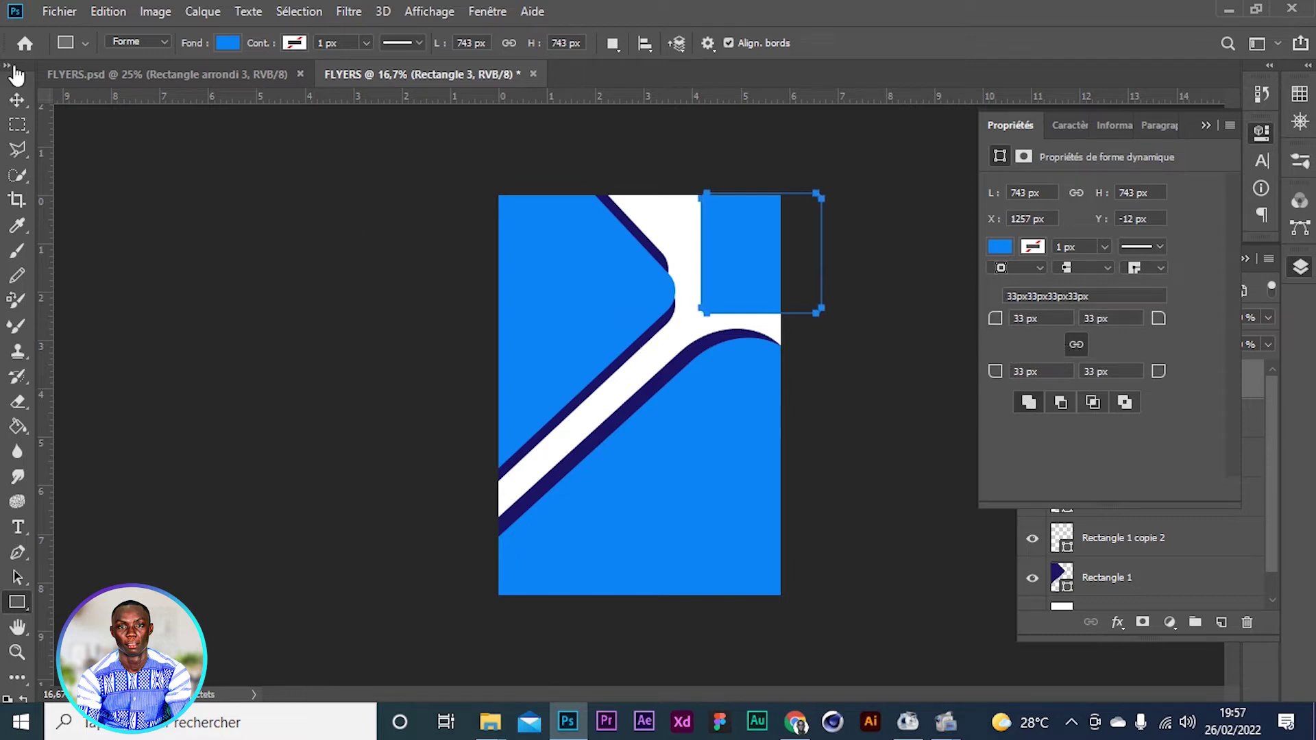
Rotate the rounded square to about -79.73°, place it overlapping the page's upper-right corner, and apply the transformation
left_click(17, 99)
left_click_drag(836, 180, 731, 225)
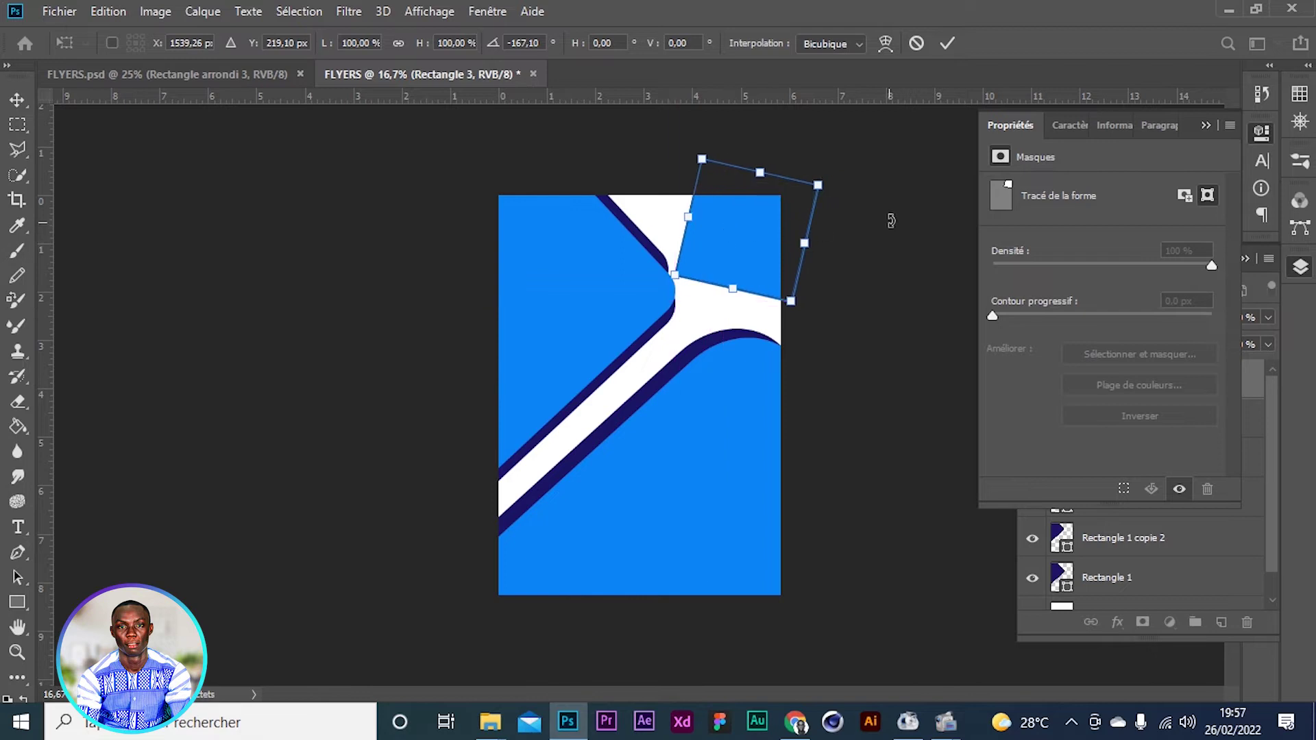
left_click_drag(837, 167, 813, 279)
left_click_drag(722, 262, 733, 266)
left_click_drag(832, 151, 861, 168)
left_click_drag(757, 245, 765, 240)
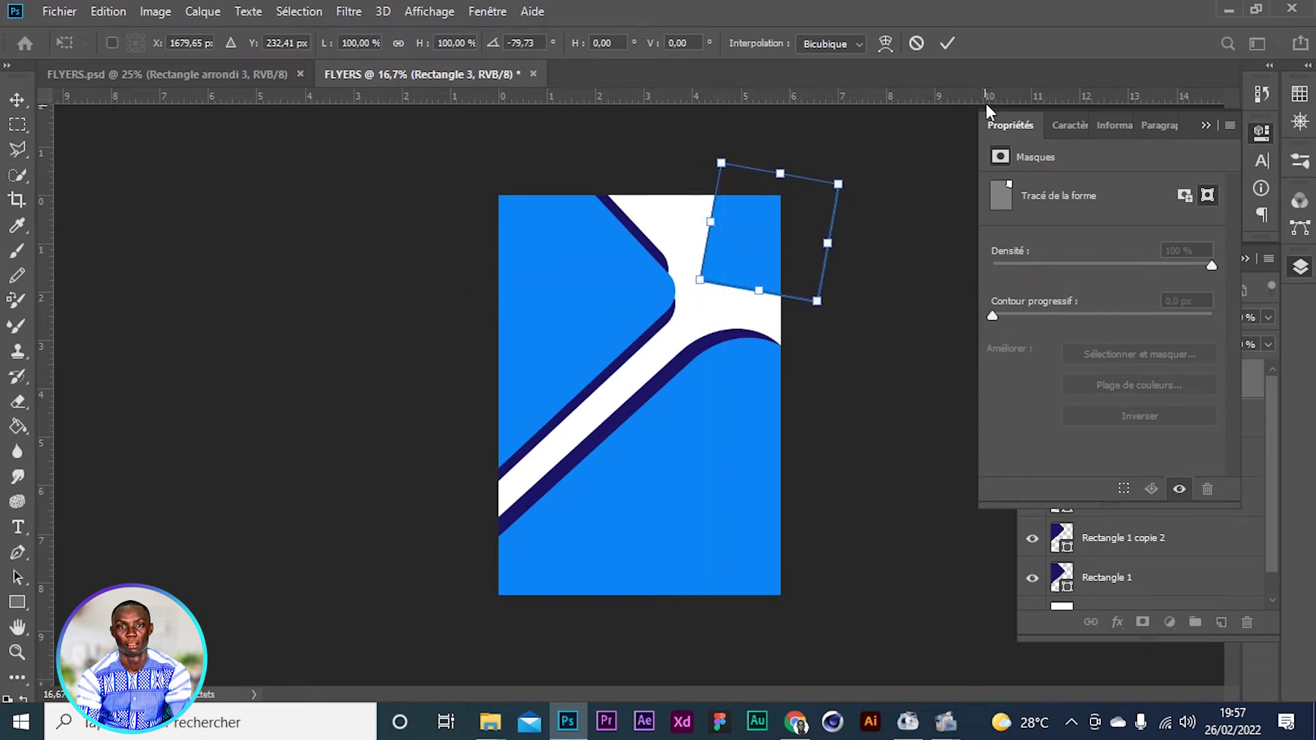
left_click(947, 43)
left_click(862, 378)
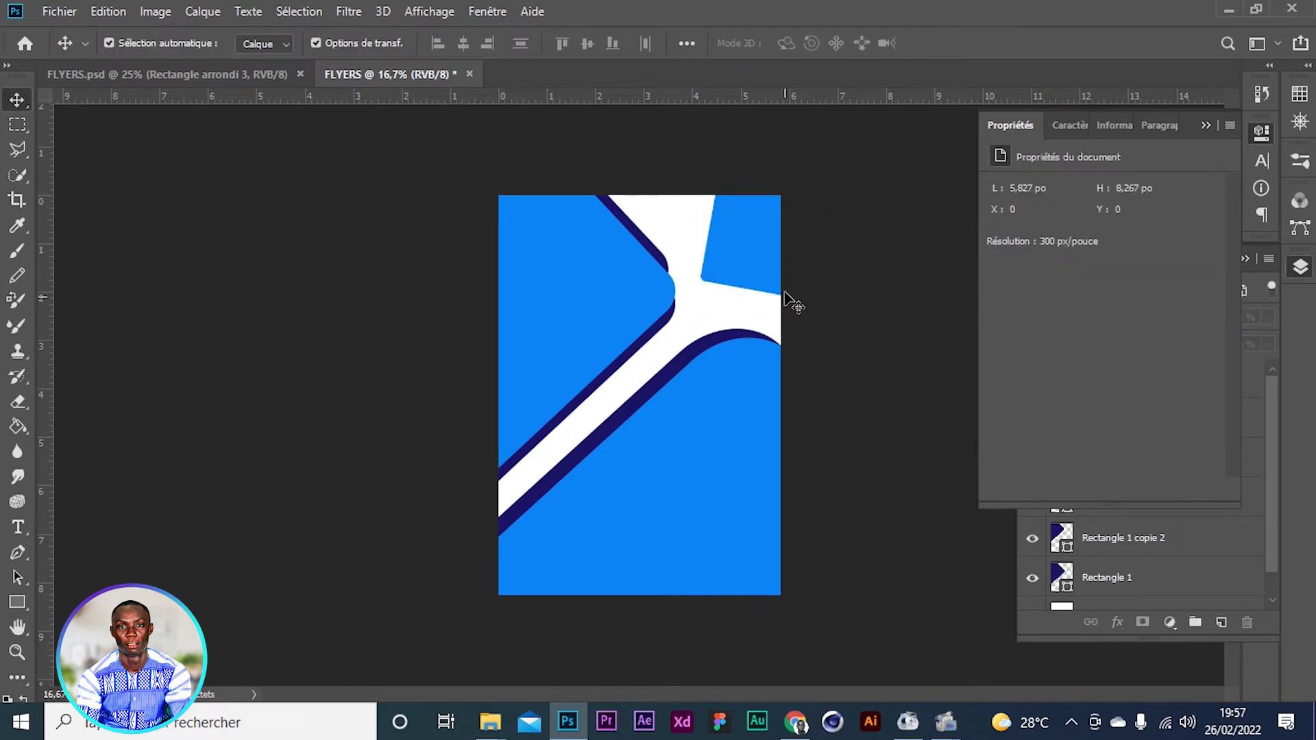
Fill the tilted rounded square in the upper-right corner with light grey and deselect it
left_click(755, 263)
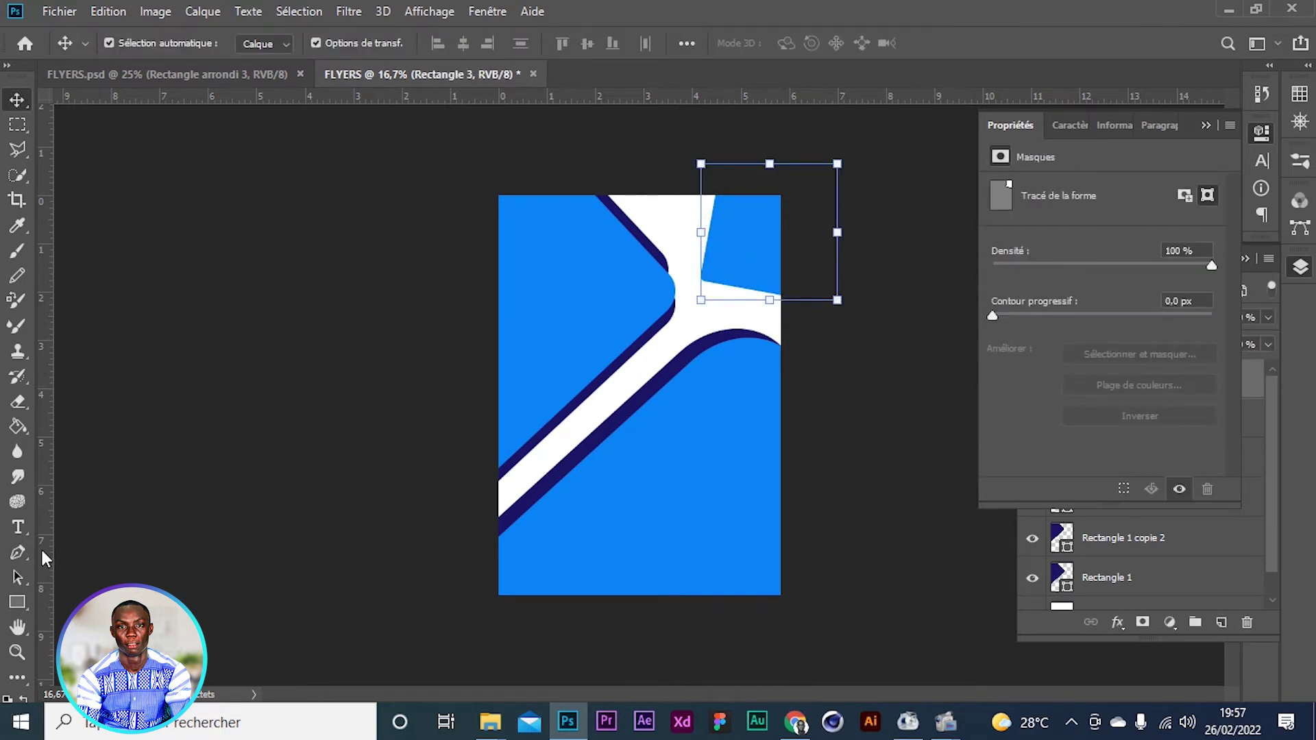
left_click(17, 602)
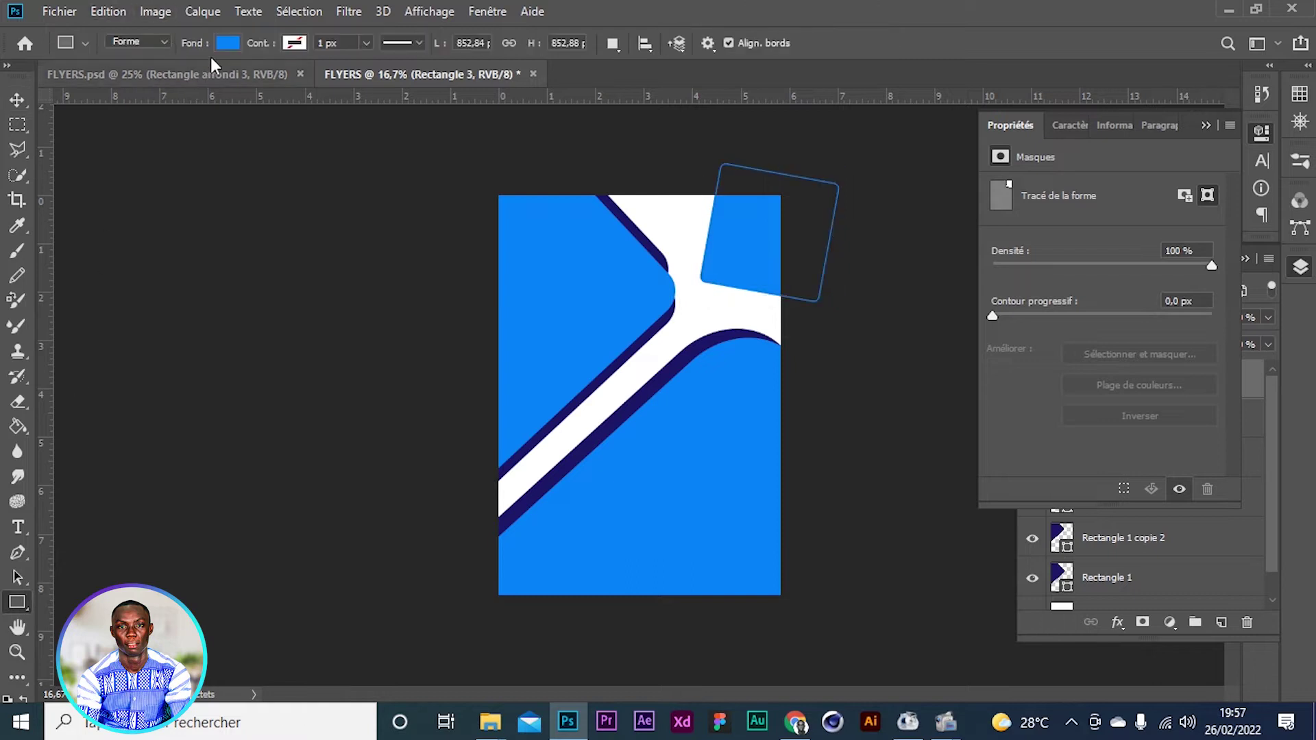
left_click(228, 43)
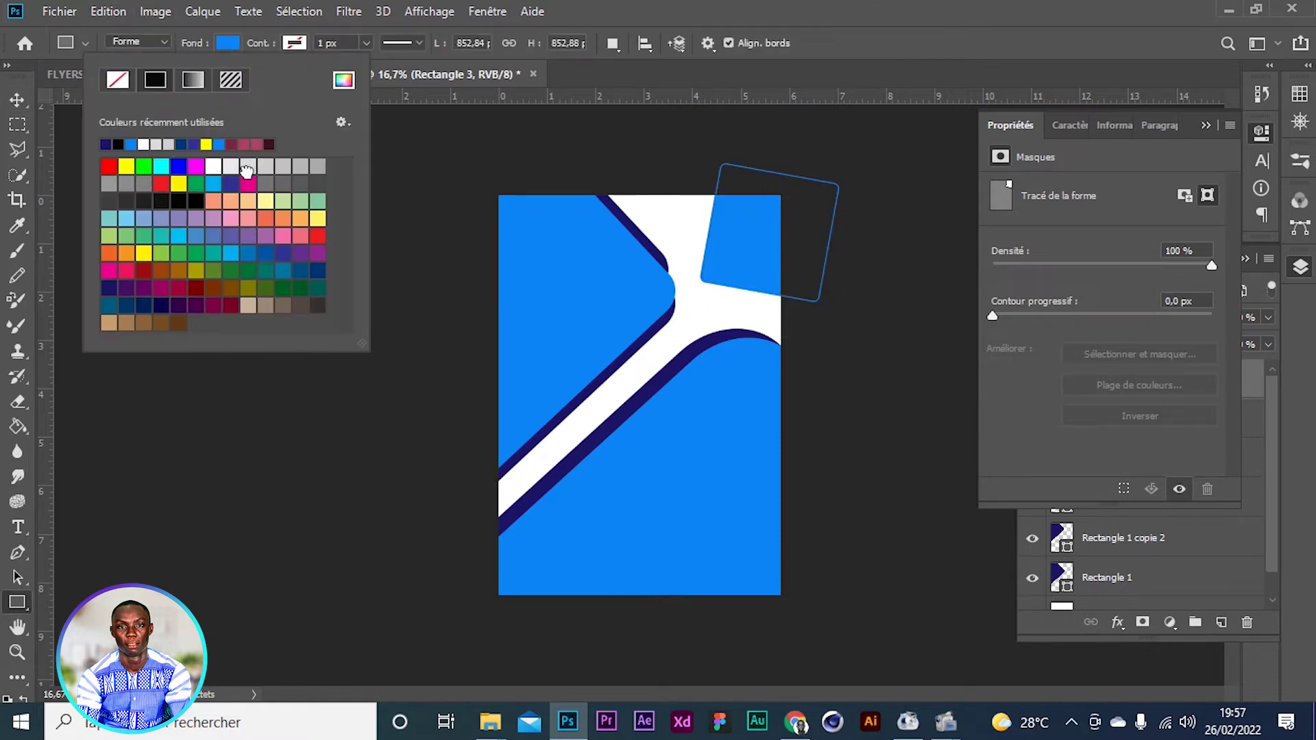
left_click(248, 167)
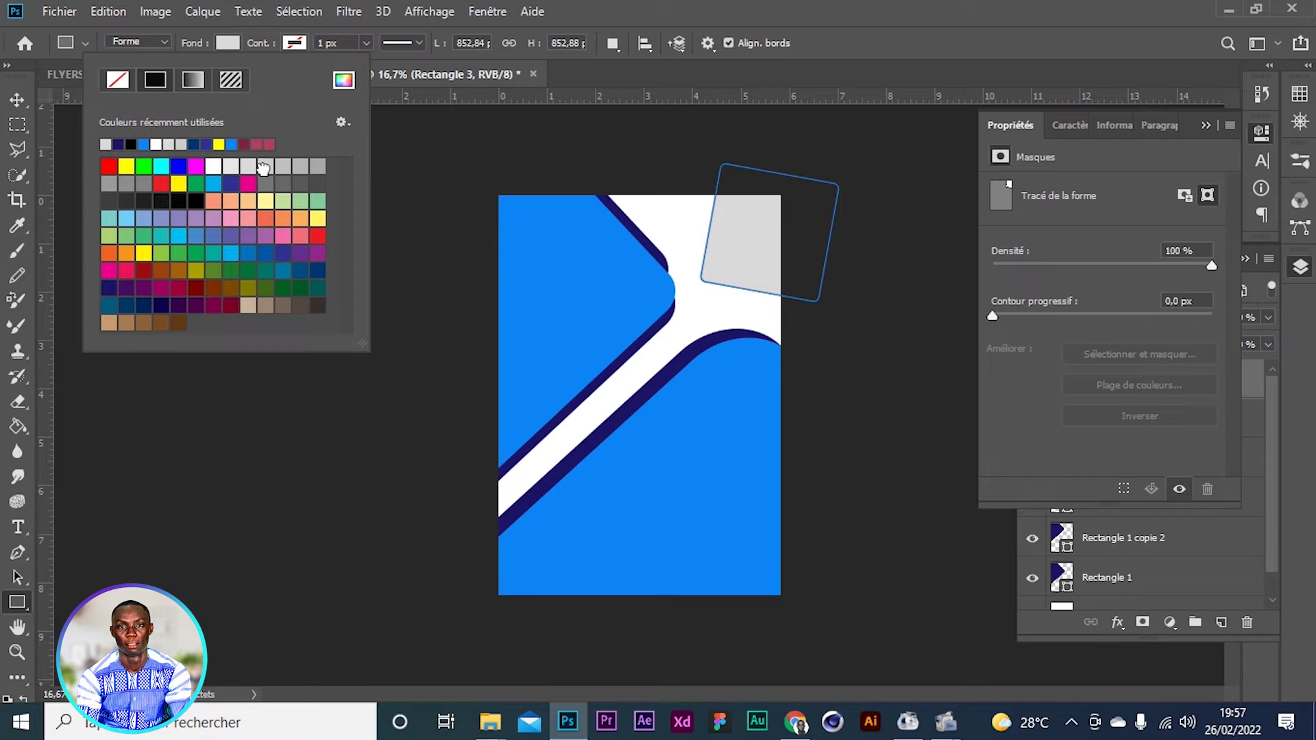
left_click(263, 168)
left_click(22, 99)
left_click(173, 447)
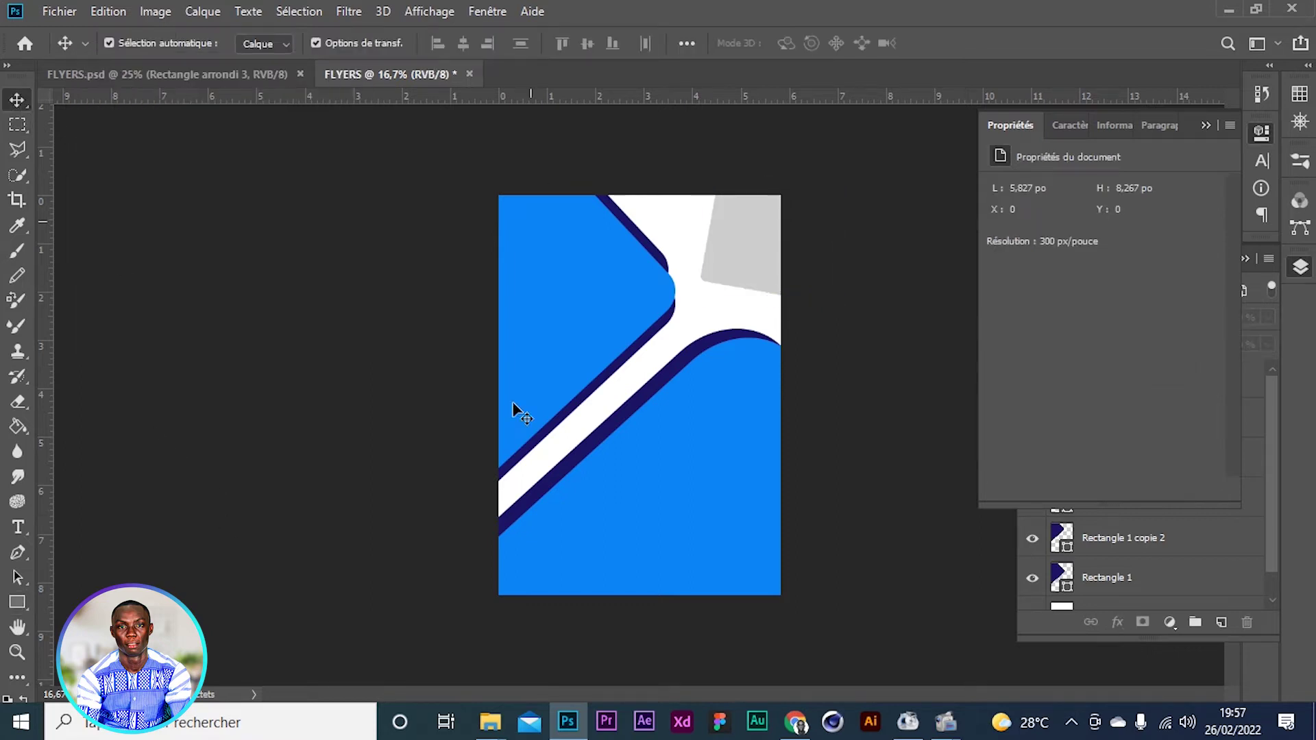
Hide the document properties and add a gradient overlay to the navy Rectangle 2 layer
left_click(624, 227)
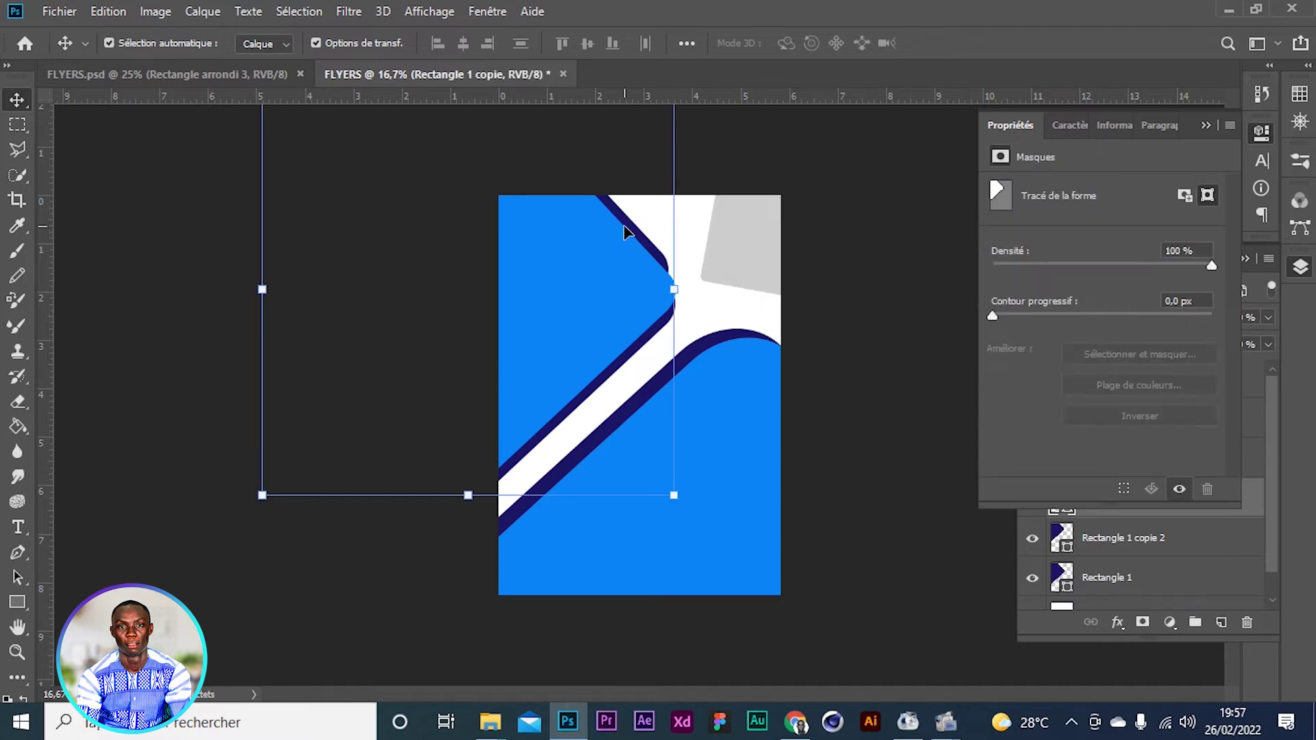
left_click(332, 371)
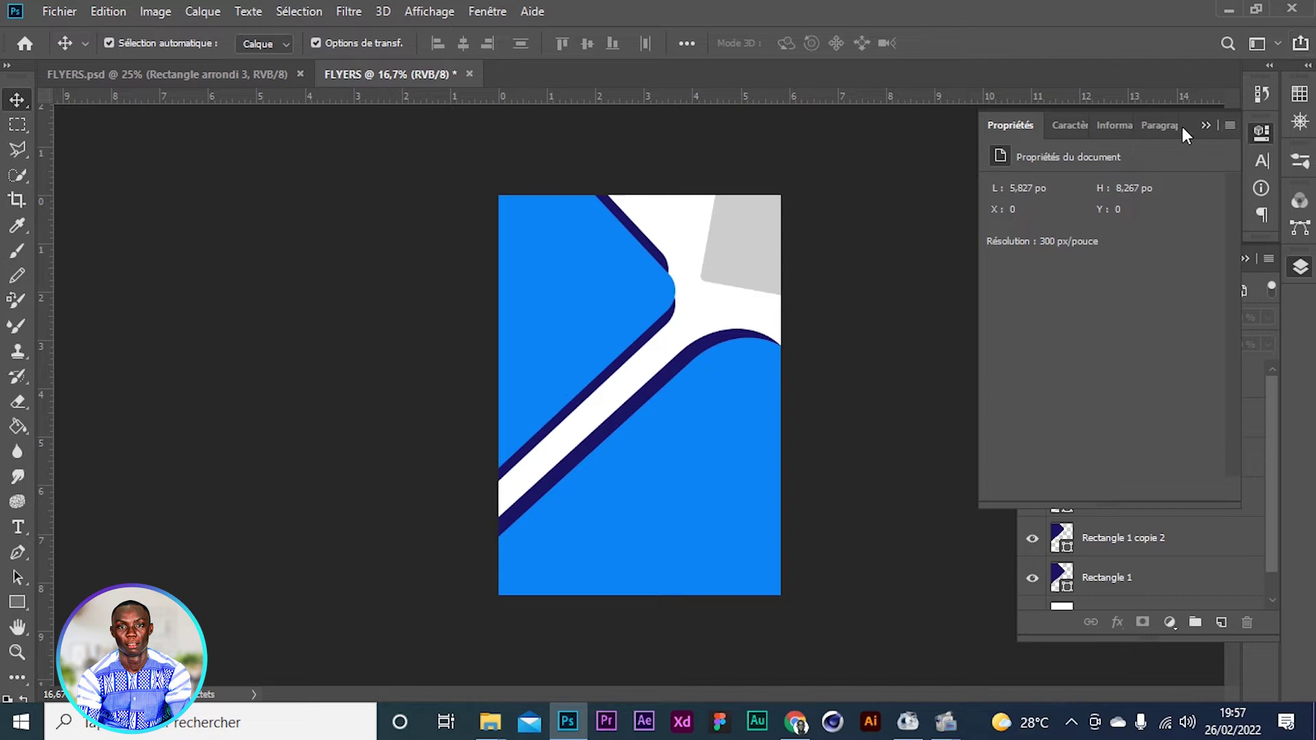
left_click(1206, 125)
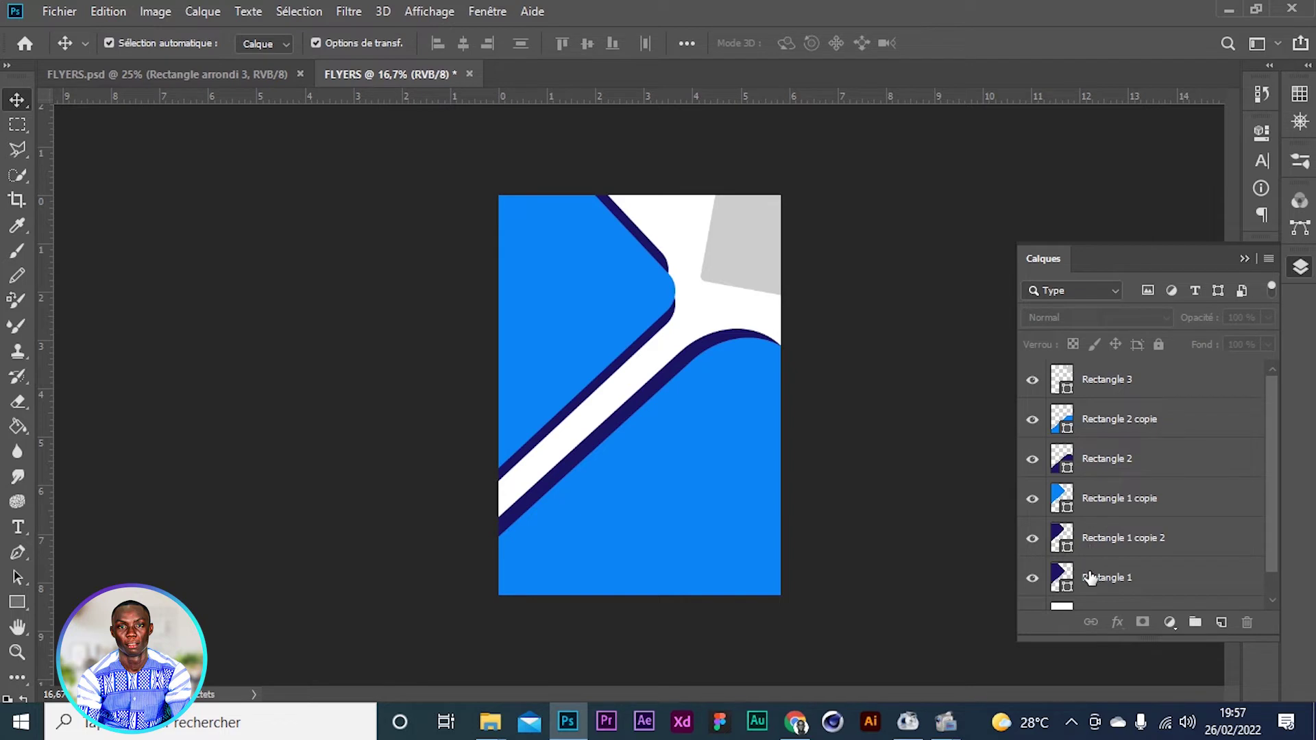
left_click(1163, 458)
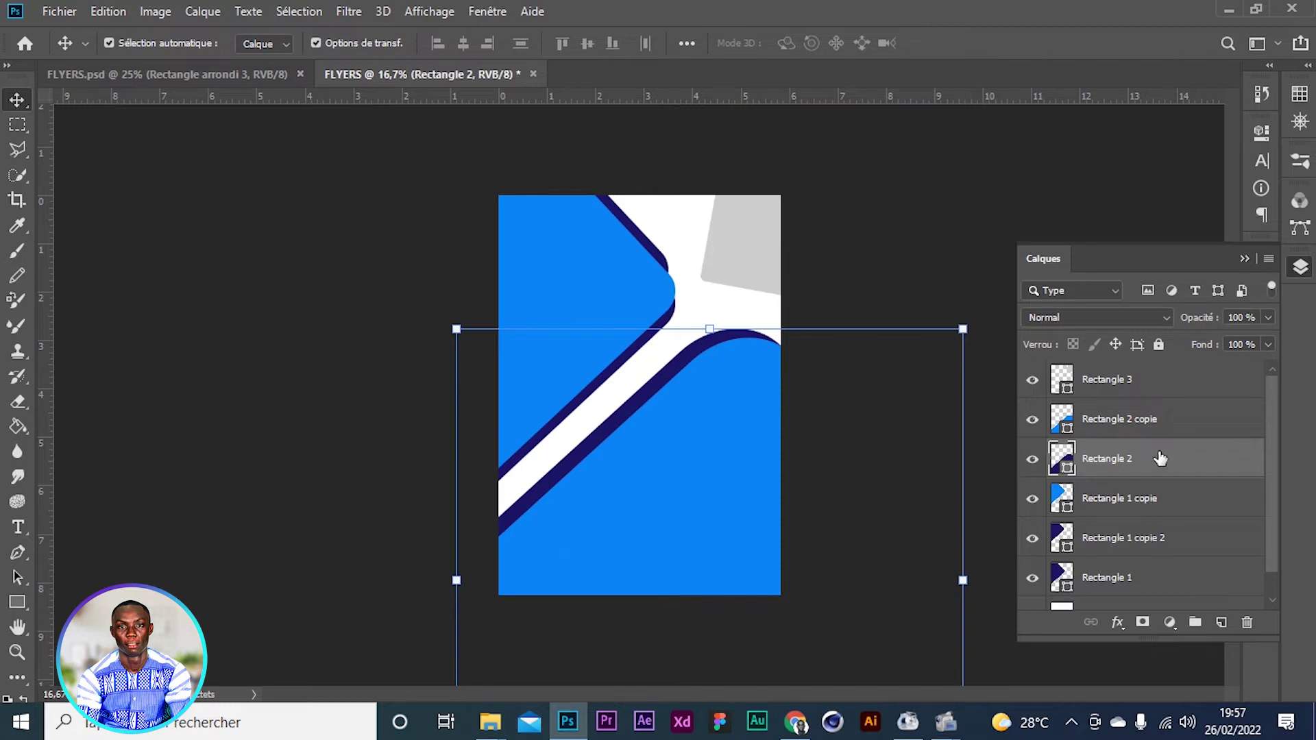
left_click(202, 12)
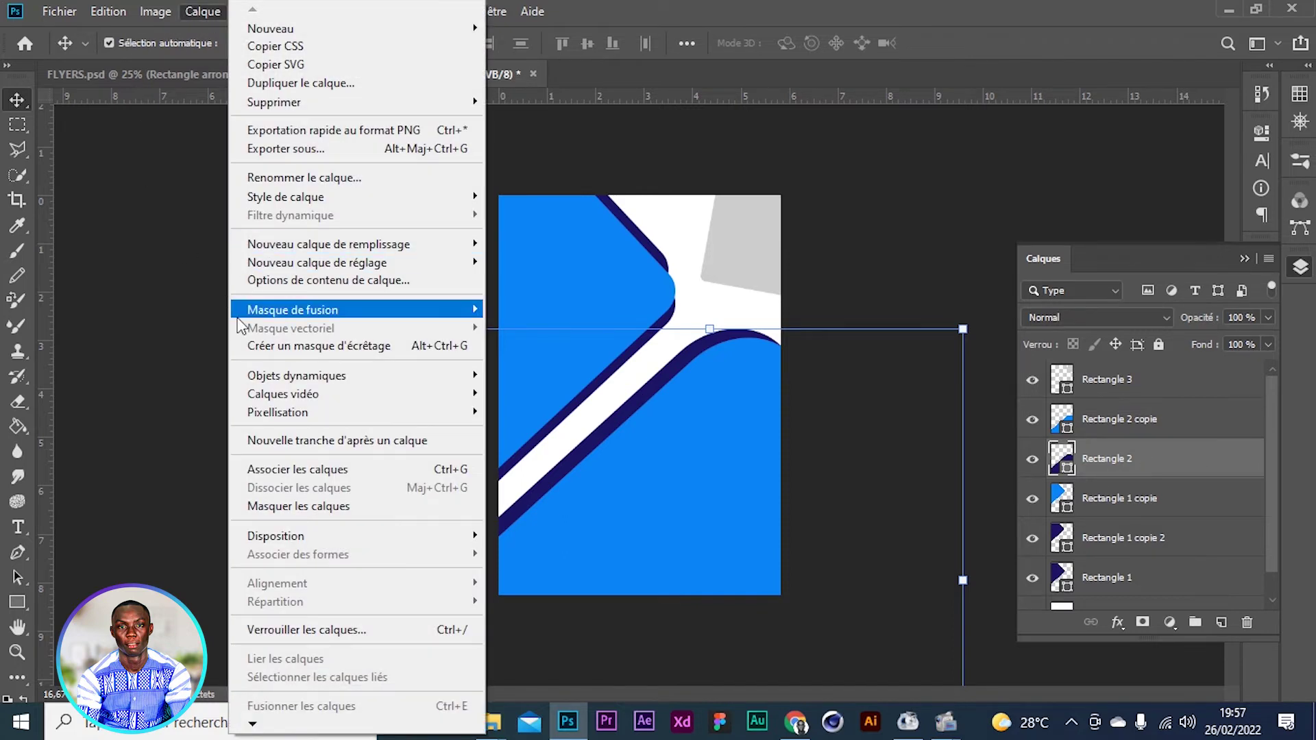
mouse_move(285, 204)
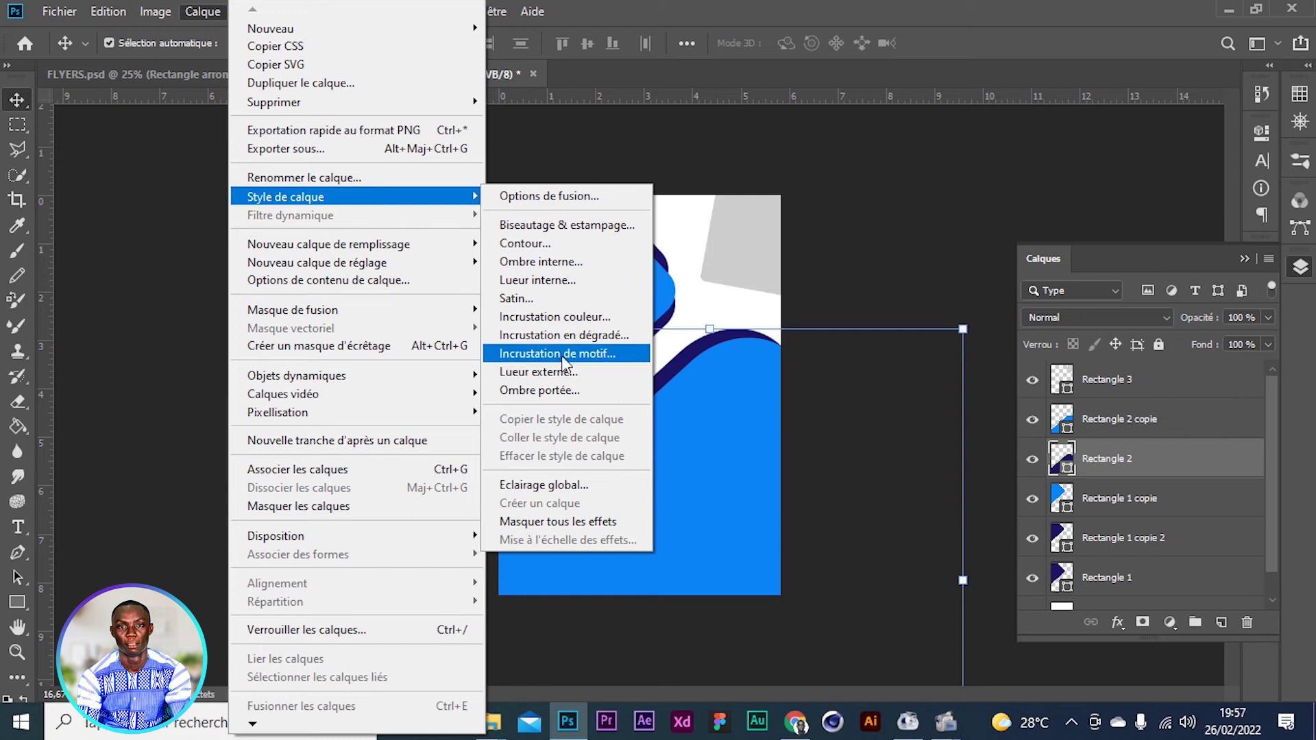
left_click(561, 336)
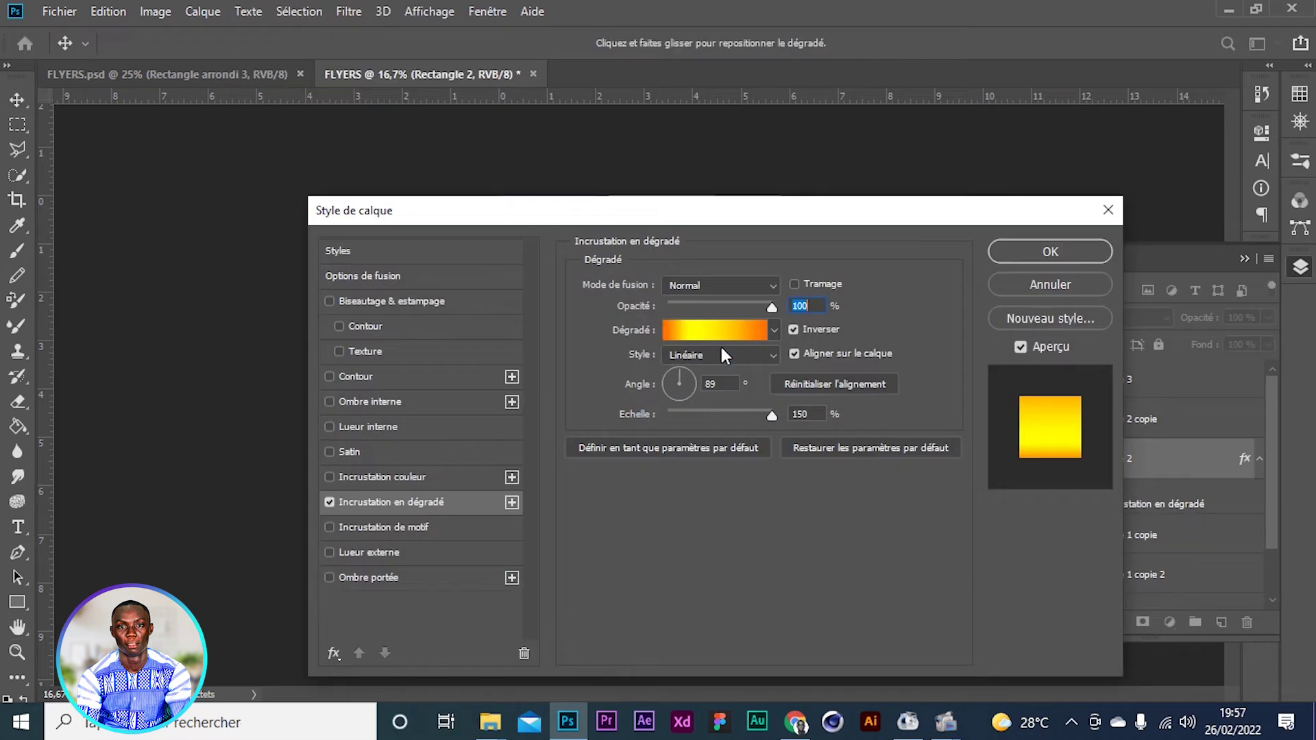
Choose the "Orange, jaune, orange" preset for the Rectangle 2 layer's gradient overlay
left_click_drag(521, 217, 846, 79)
left_click_drag(688, 73, 830, 182)
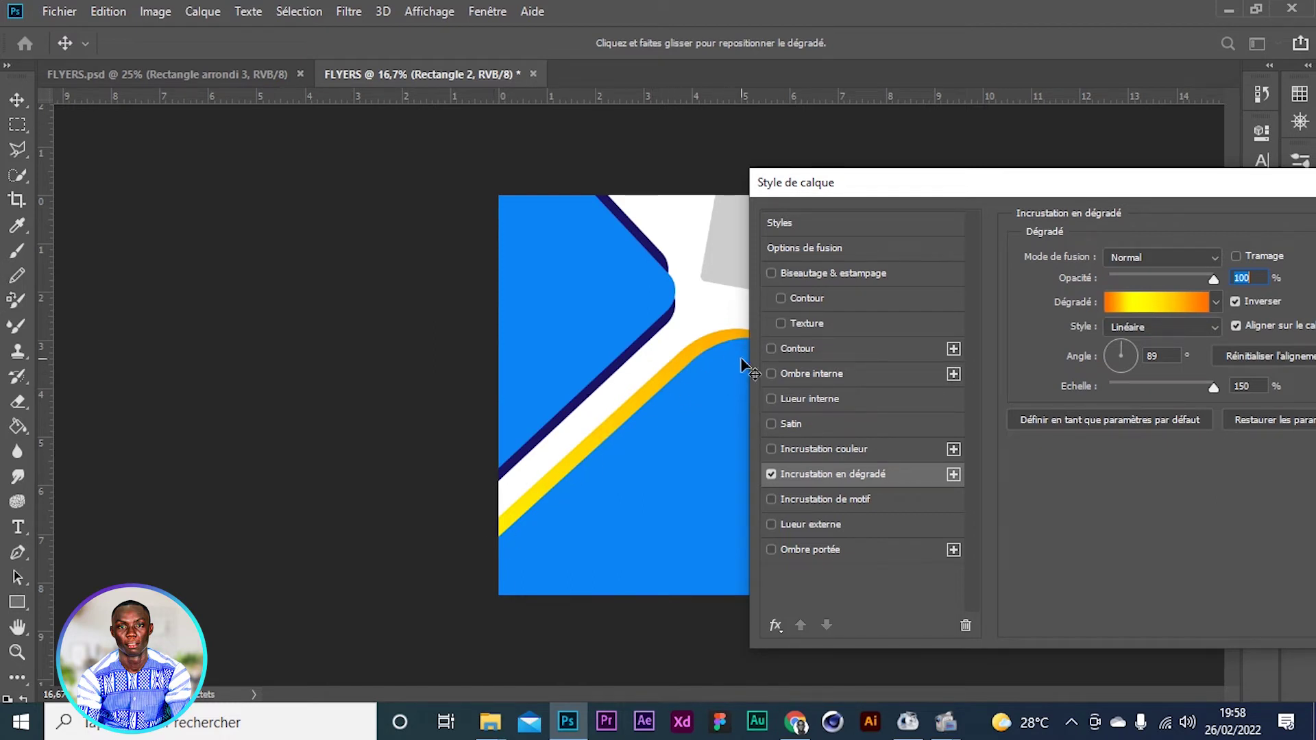
left_click_drag(1140, 191, 1105, 204)
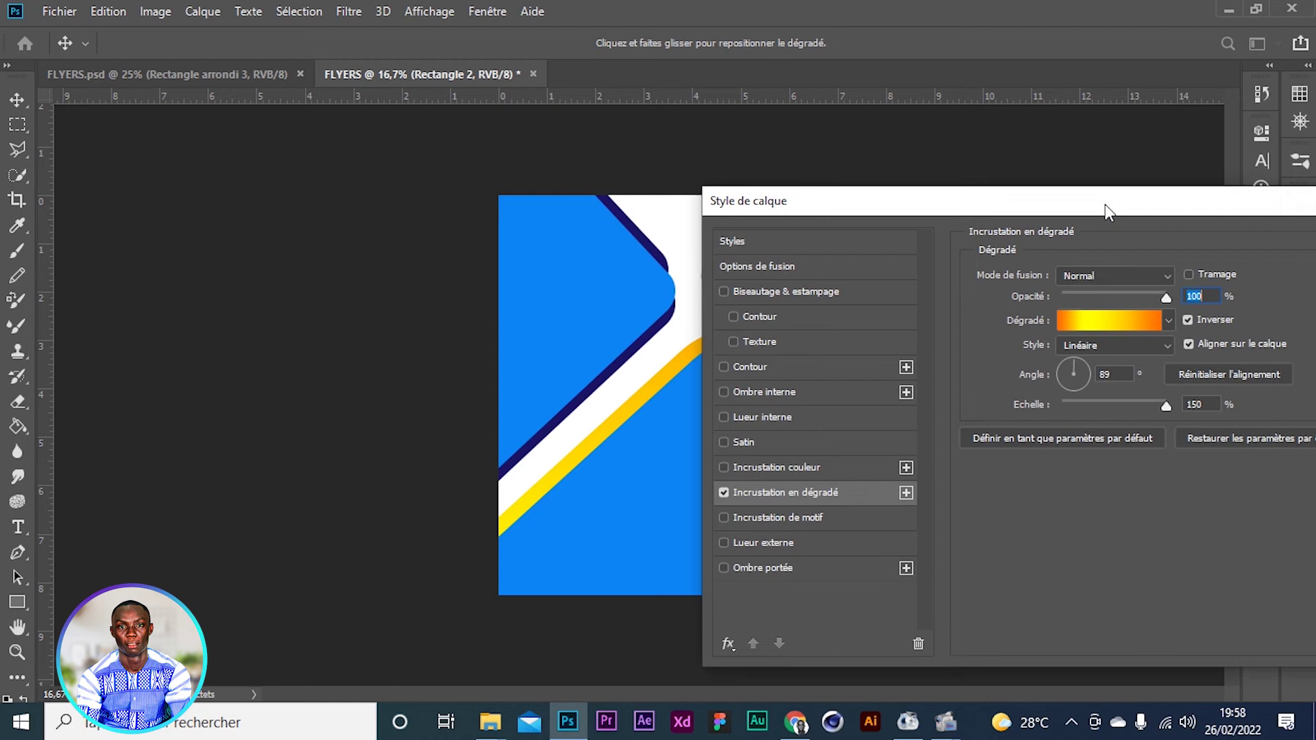
left_click(1167, 321)
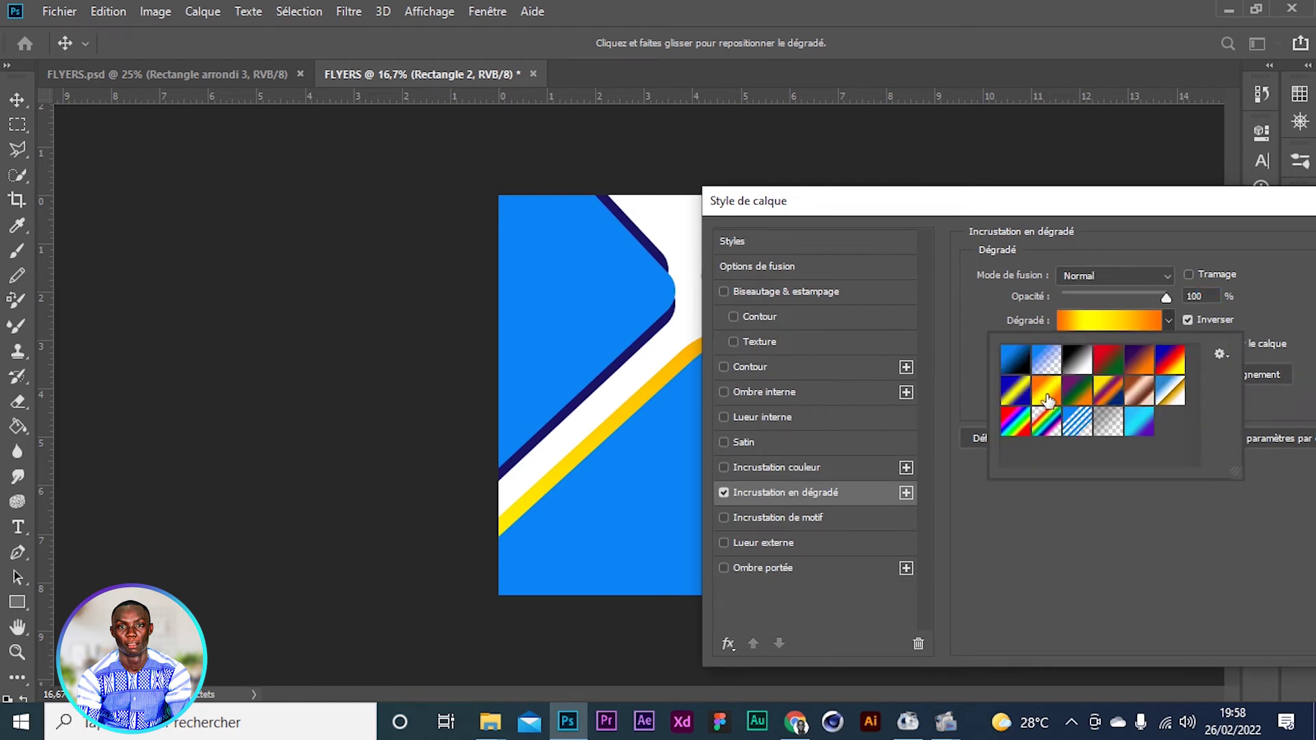
left_click(1164, 325)
left_click(1167, 327)
left_click(791, 492)
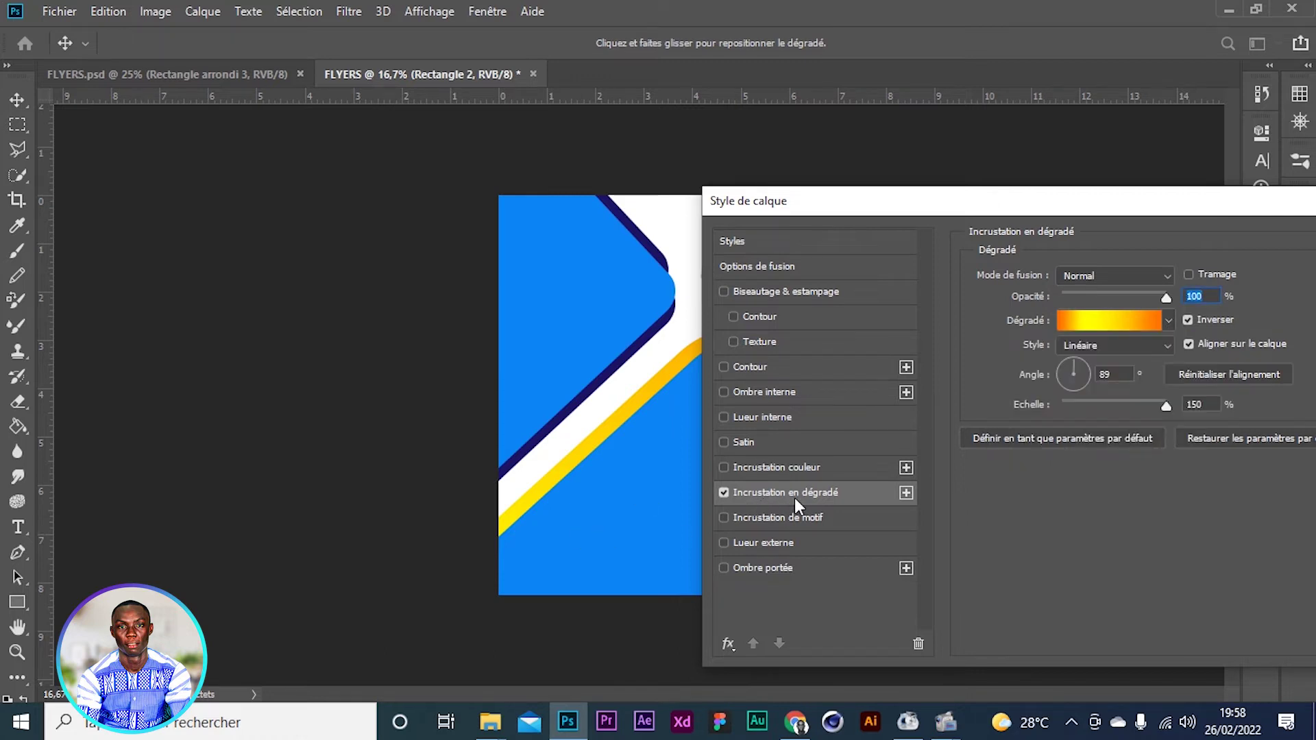
left_click(1167, 320)
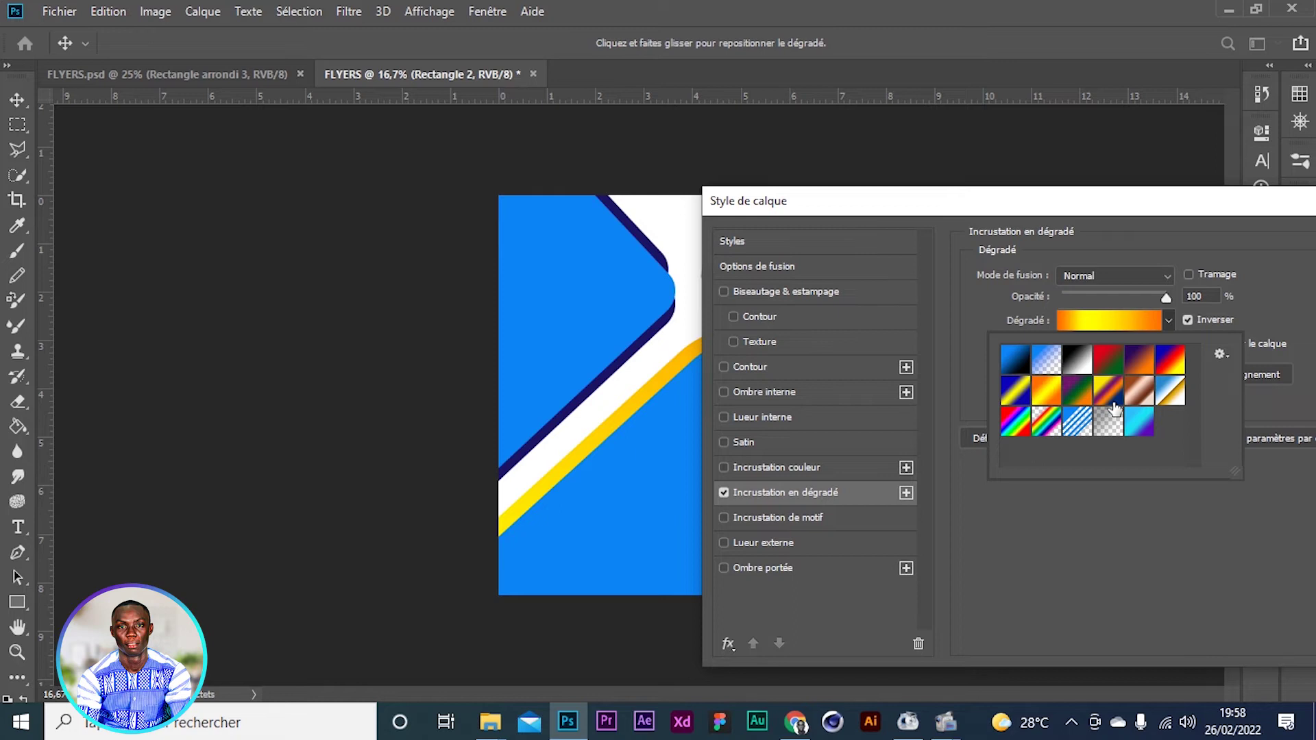
left_click(1038, 400)
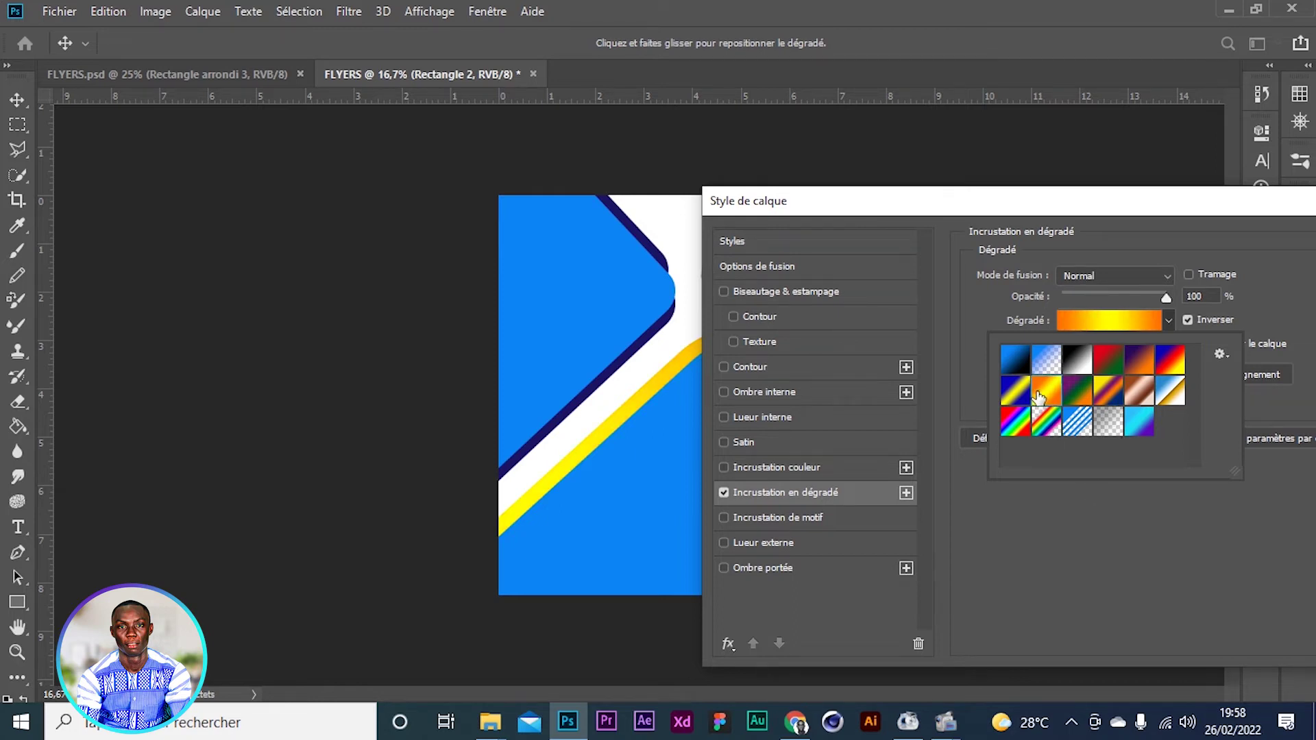
Review the overlay gradient's colour stops, keep them, and apply the layer style to Rectangle 2
left_click(1066, 255)
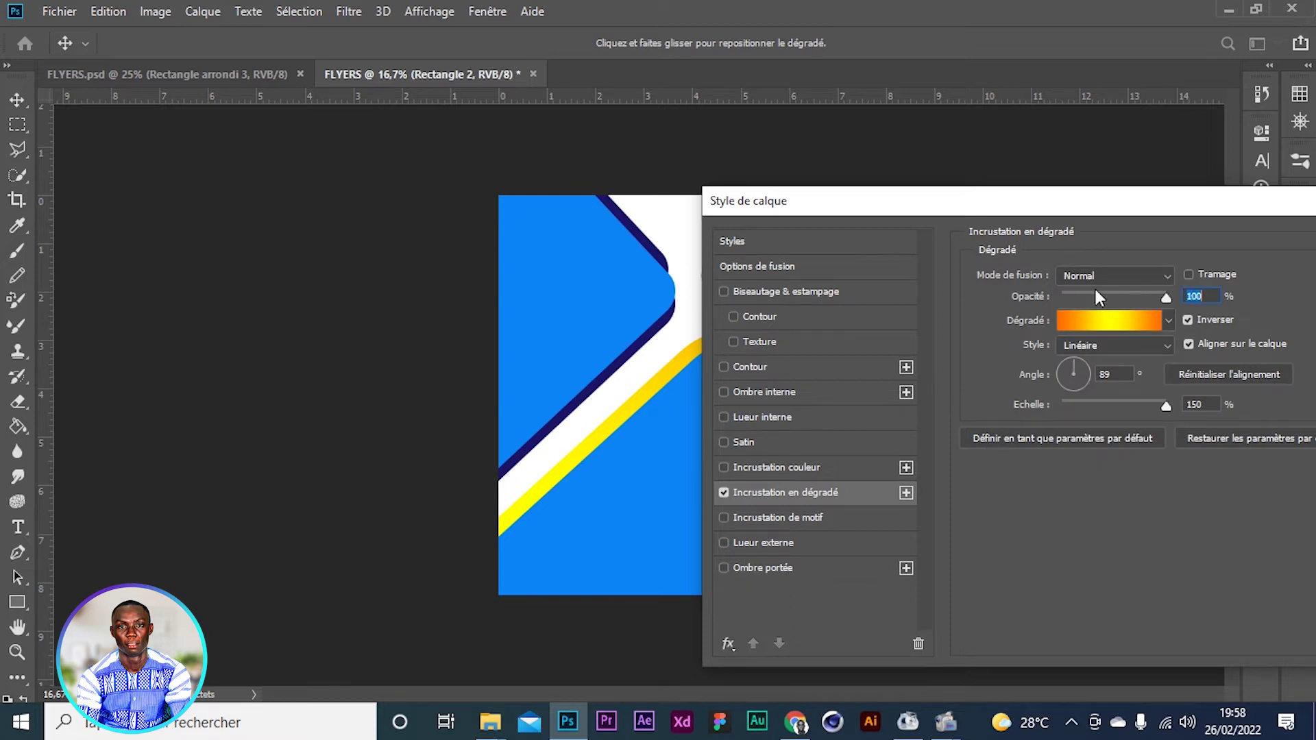
left_click(1076, 323)
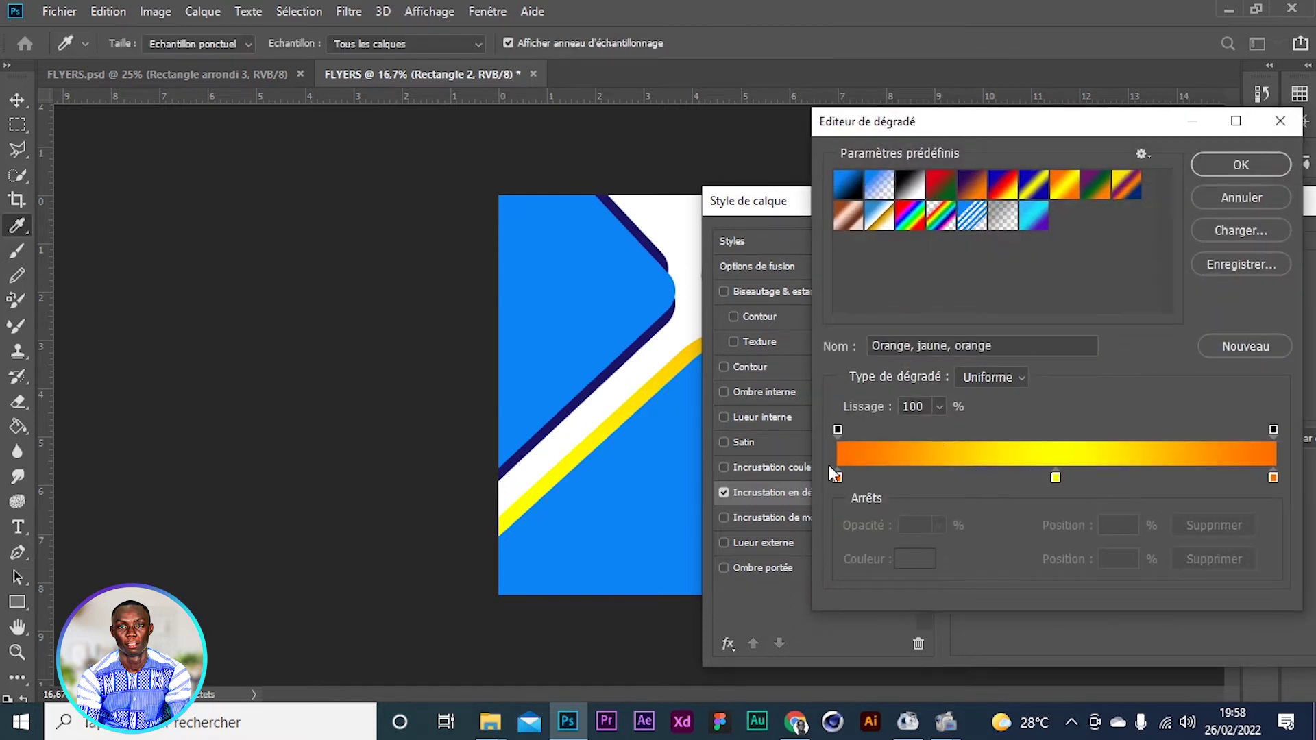
left_click(1236, 164)
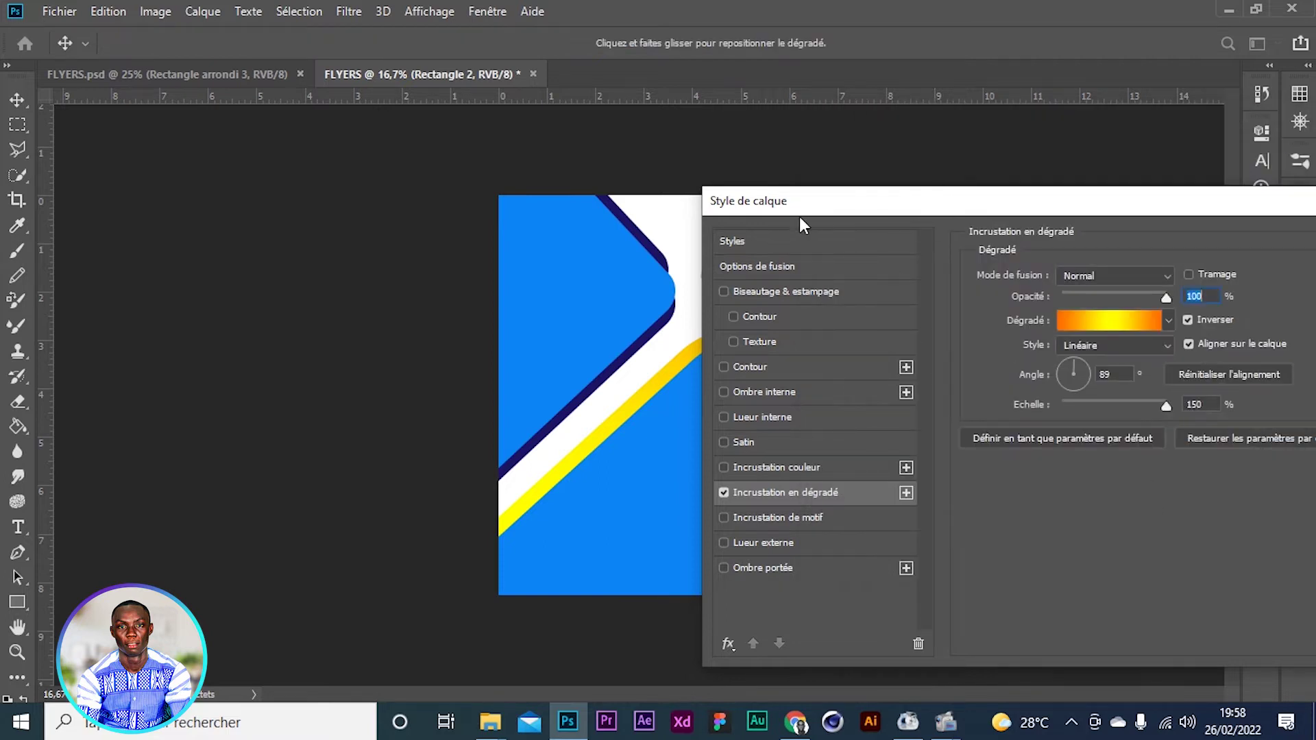
left_click_drag(923, 201, 786, 205)
left_click(1280, 246)
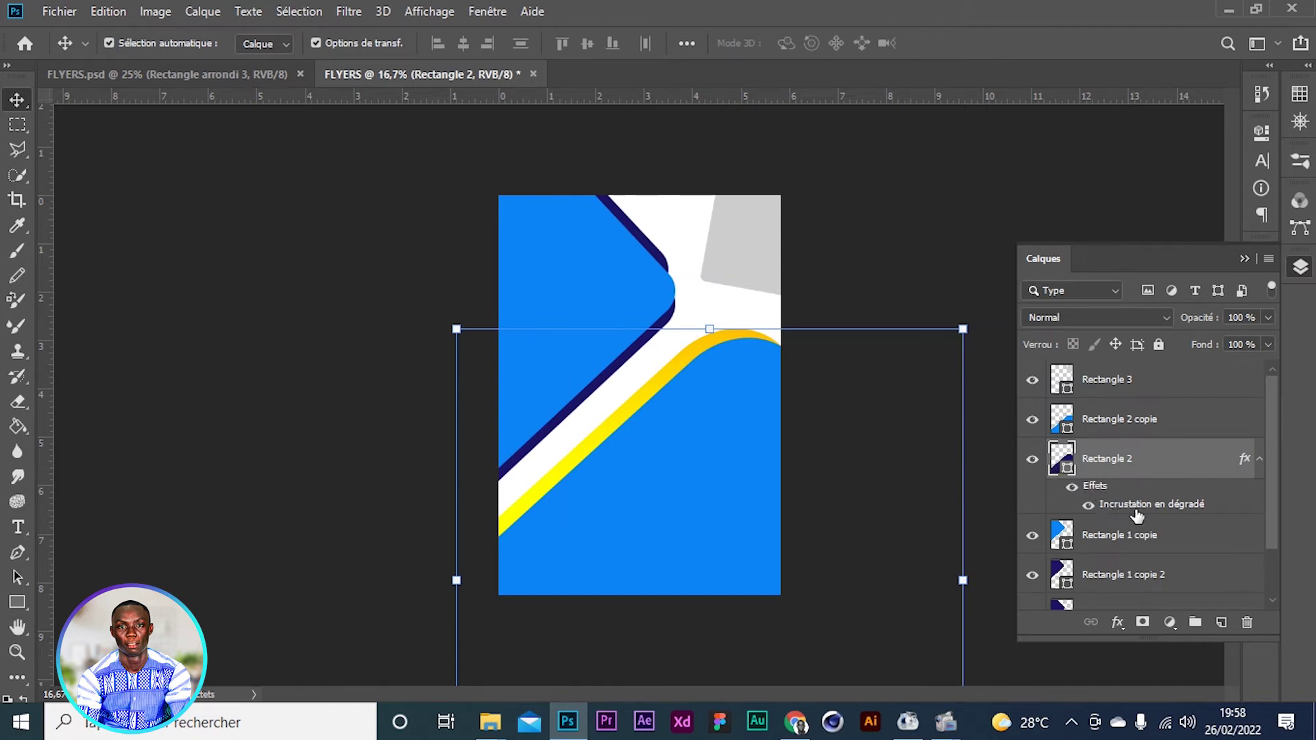
Copy the Rectangle 2 layer's style and paste it onto the Rectangle 1 copie 2 layer
left_click(1071, 487)
left_click(1069, 488)
right_click(1191, 459)
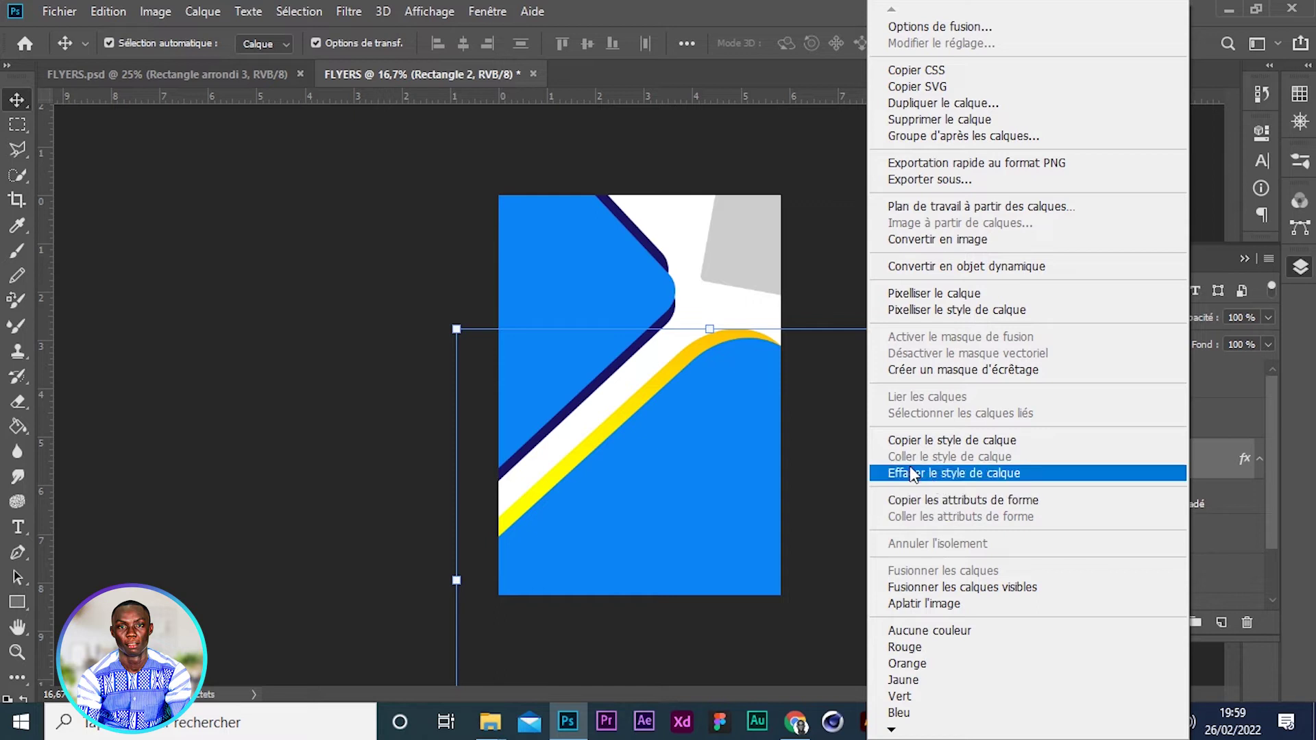
left_click(933, 441)
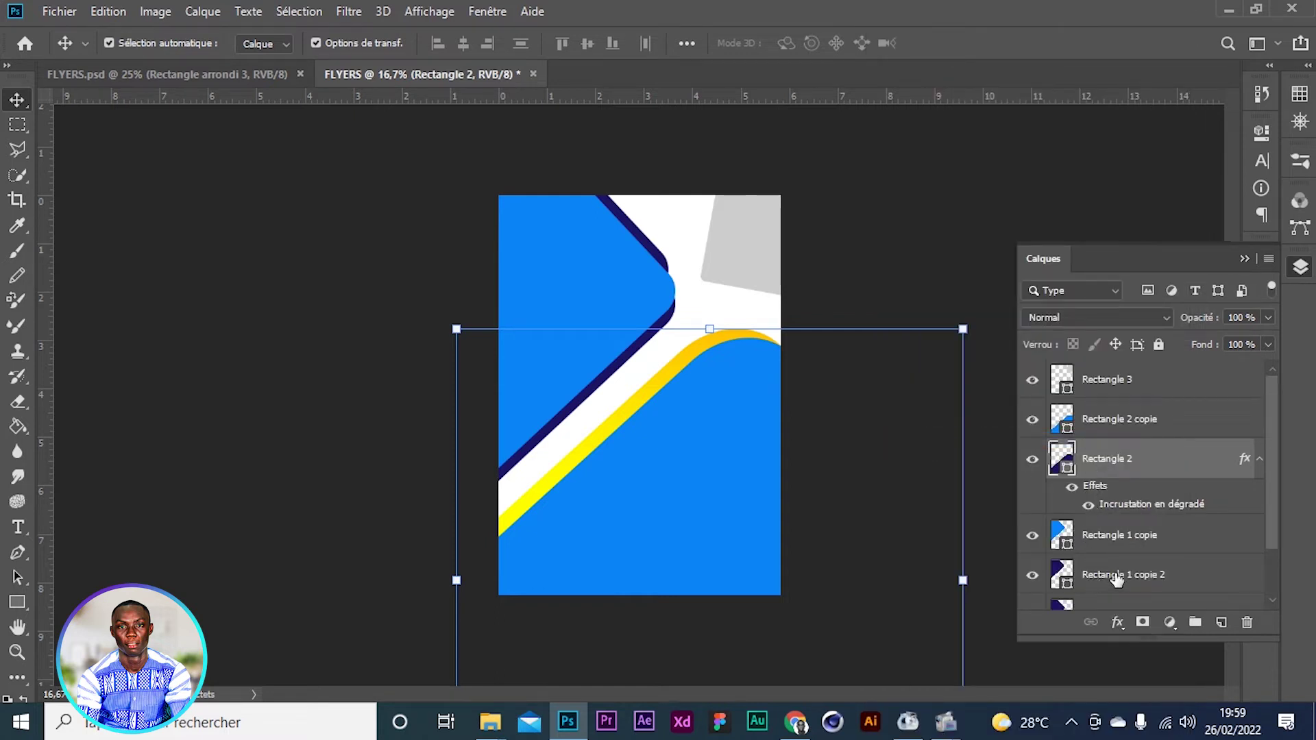
left_click(1185, 580)
right_click(1185, 580)
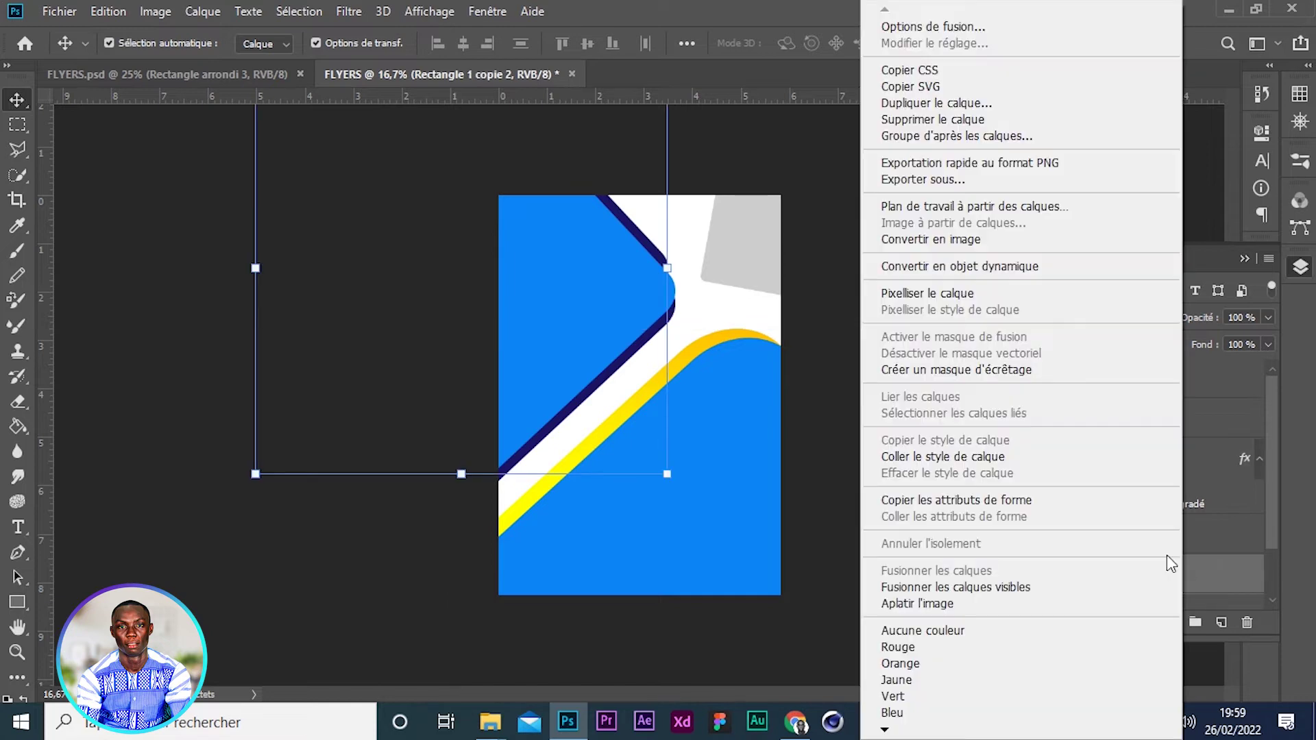
left_click(917, 457)
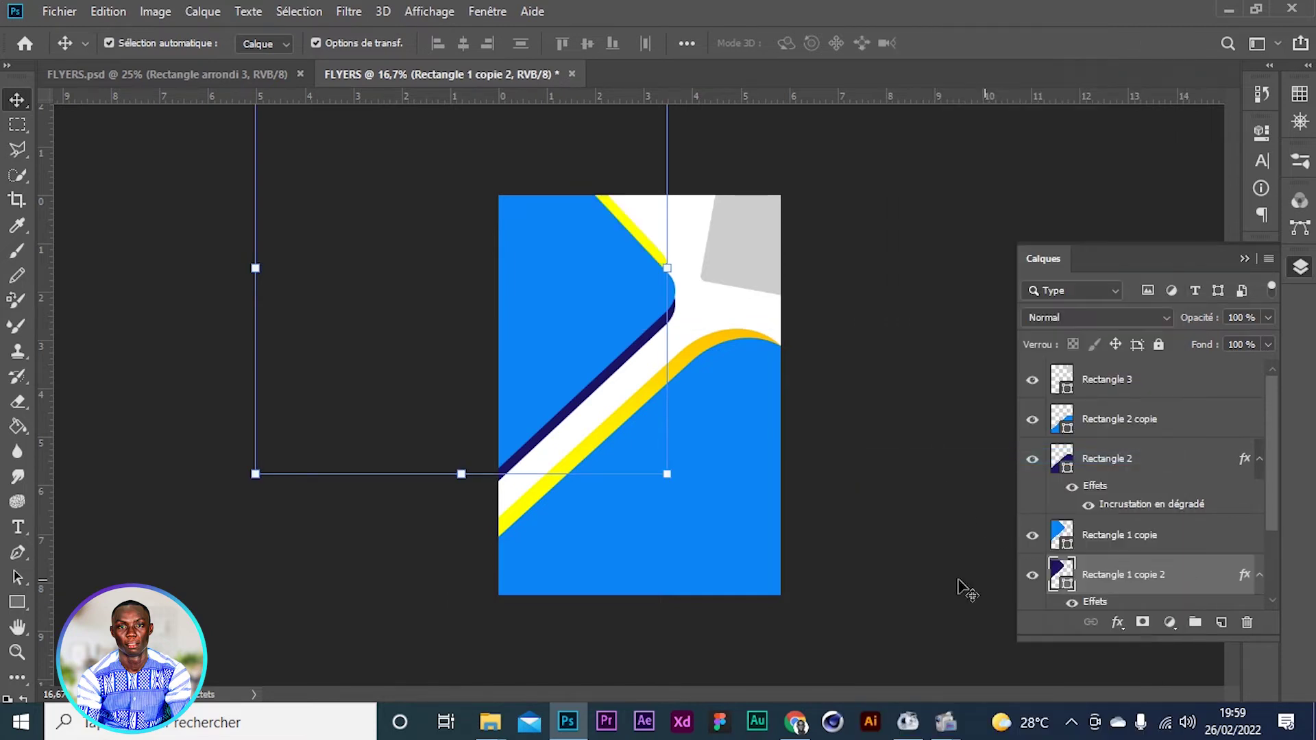
right_click(1217, 579)
left_click(960, 456)
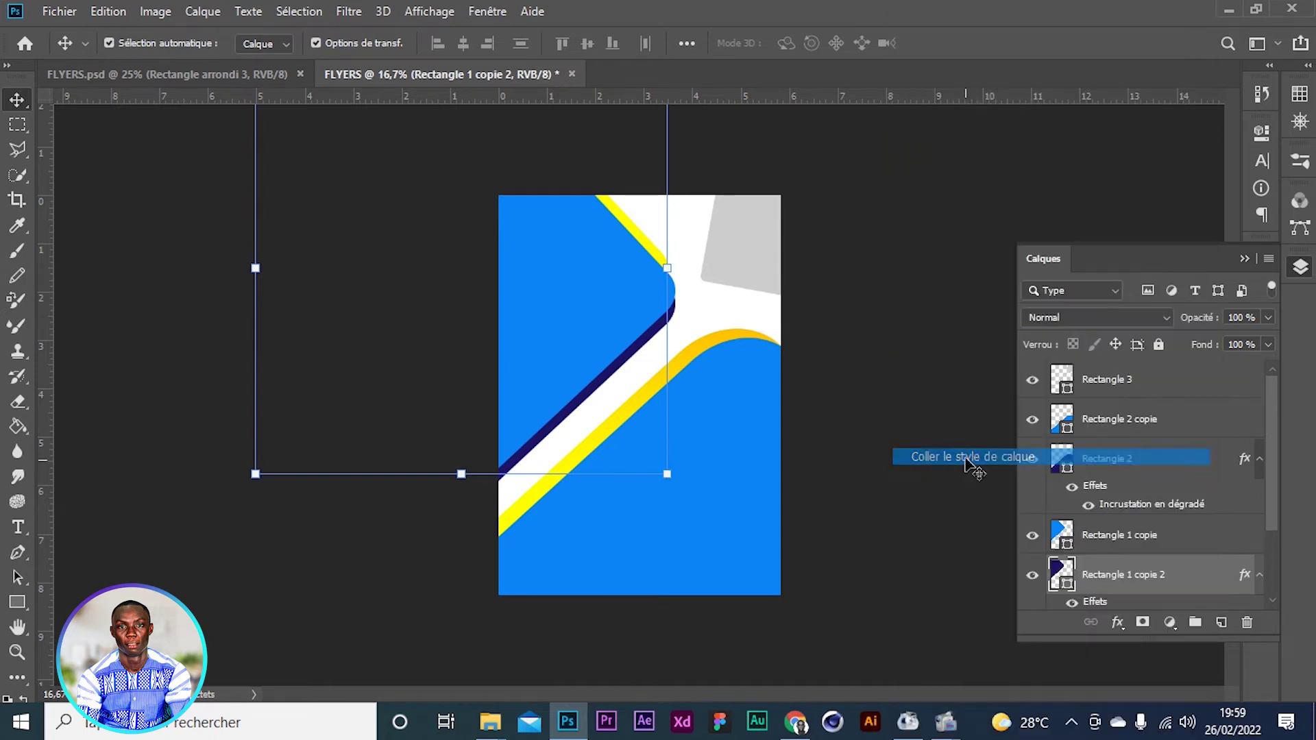
Paste the copied gradient style onto the Rectangle 1 layer and deselect all layers
scroll(1150, 558, "down", 3)
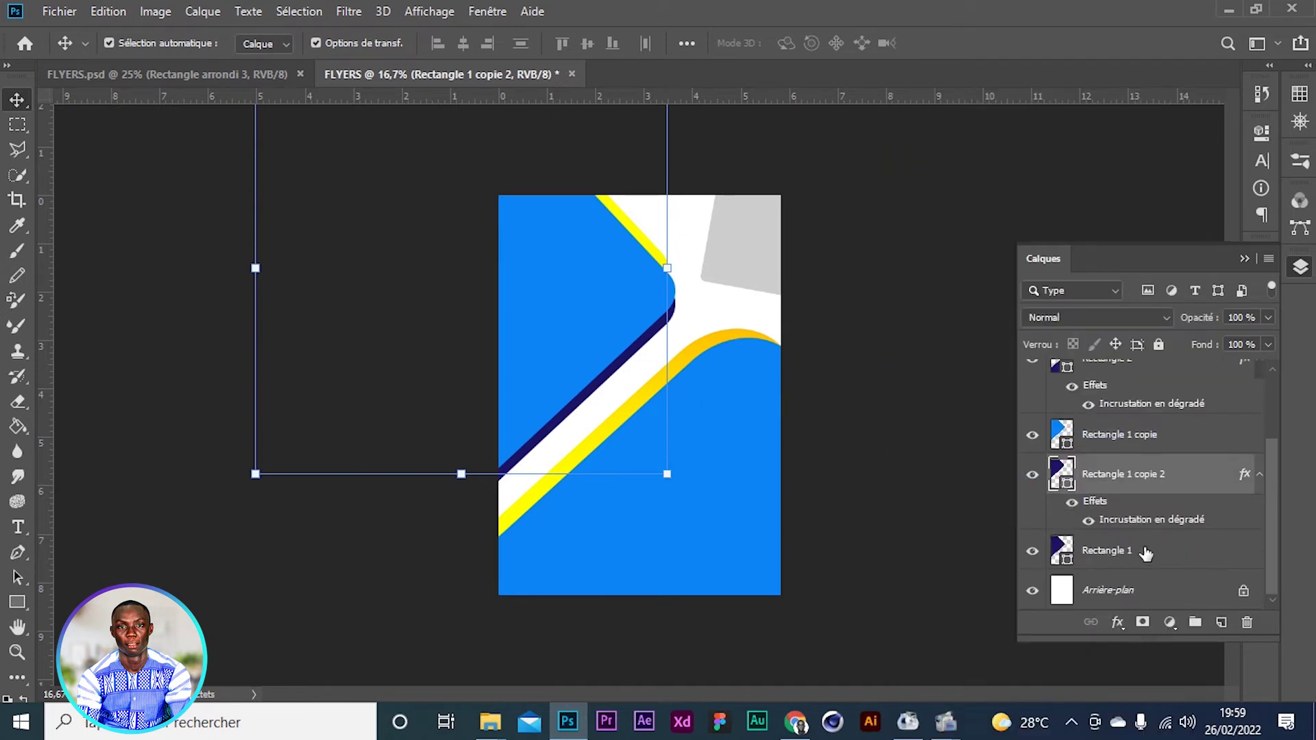
left_click(1144, 551)
right_click(1145, 552)
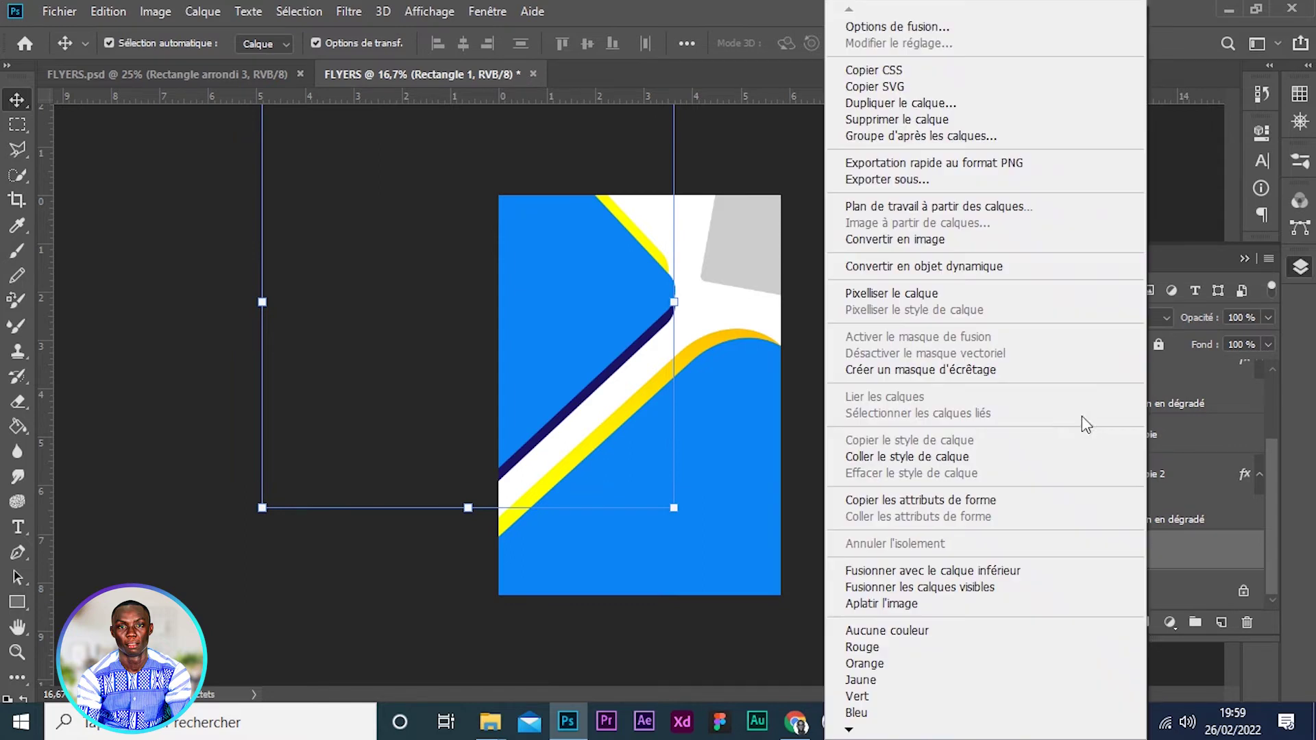
left_click(924, 463)
left_click(442, 538)
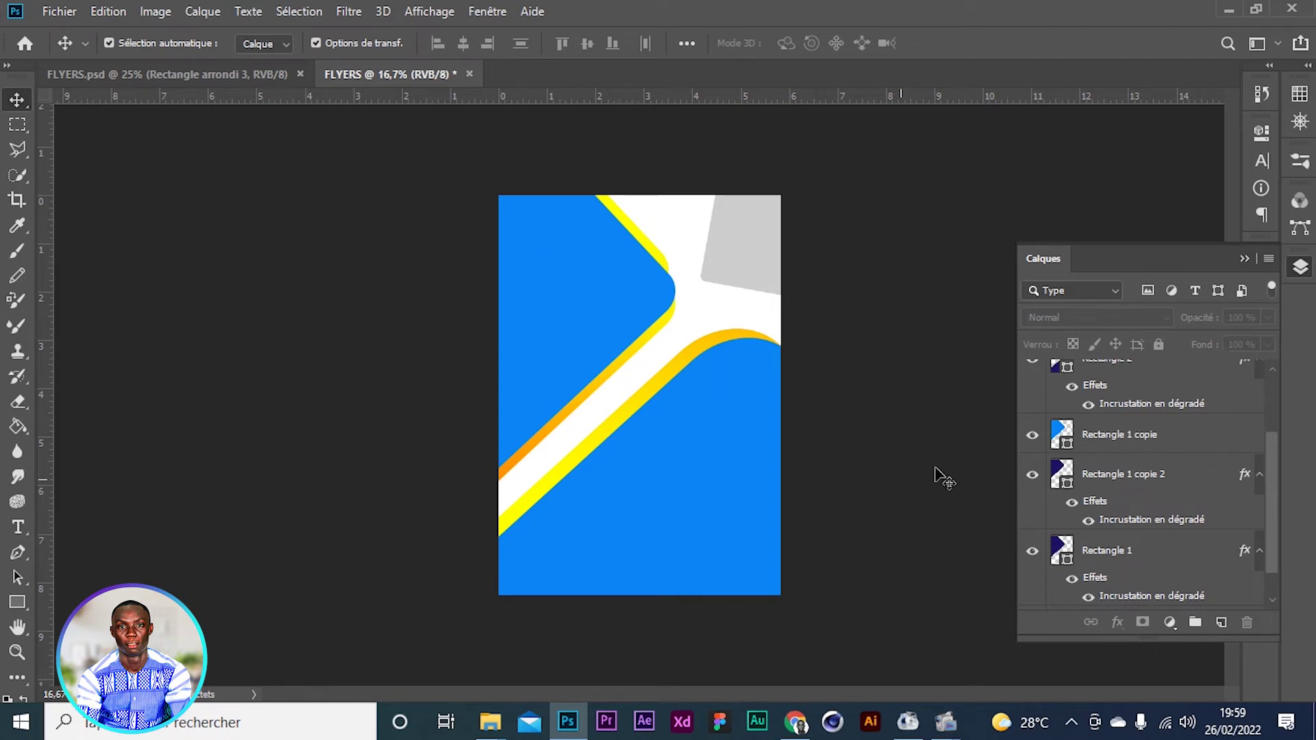
Edit Rectangle 1 copie 2's overlay gradient, shifting the yellow stop and the orange-yellow midpoint toward the orange end, and apply it
double_click(1115, 482)
left_click(1194, 484)
double_click(1194, 484)
left_click_drag(611, 213, 871, 110)
left_click(1055, 393)
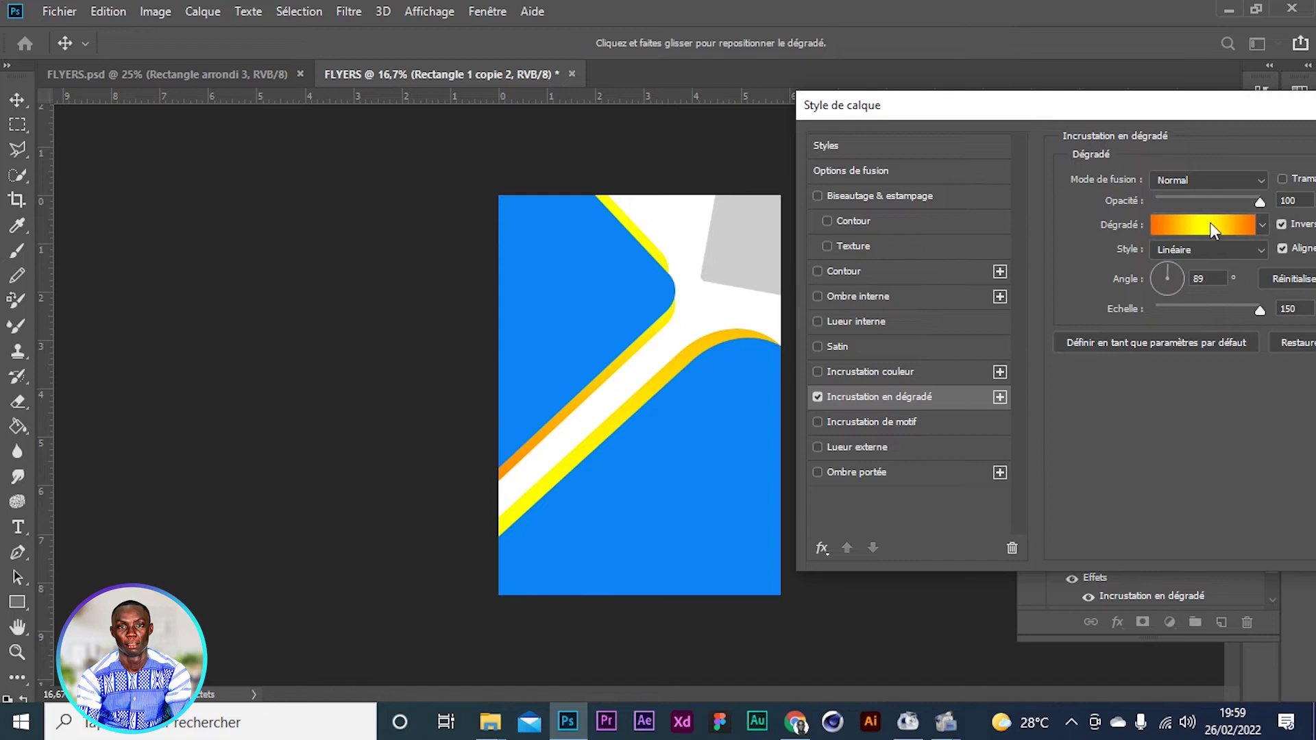
left_click(1215, 233)
left_click_drag(1058, 475, 1110, 478)
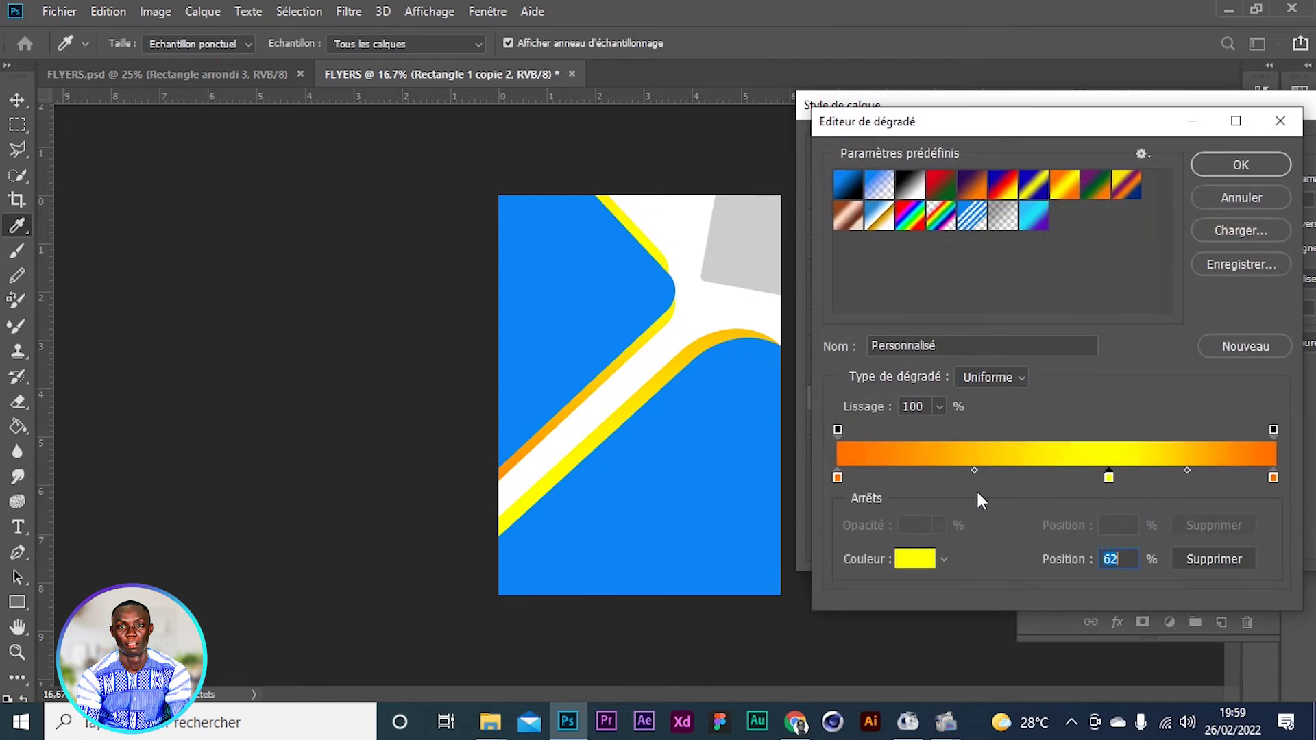
left_click_drag(976, 470, 1061, 472)
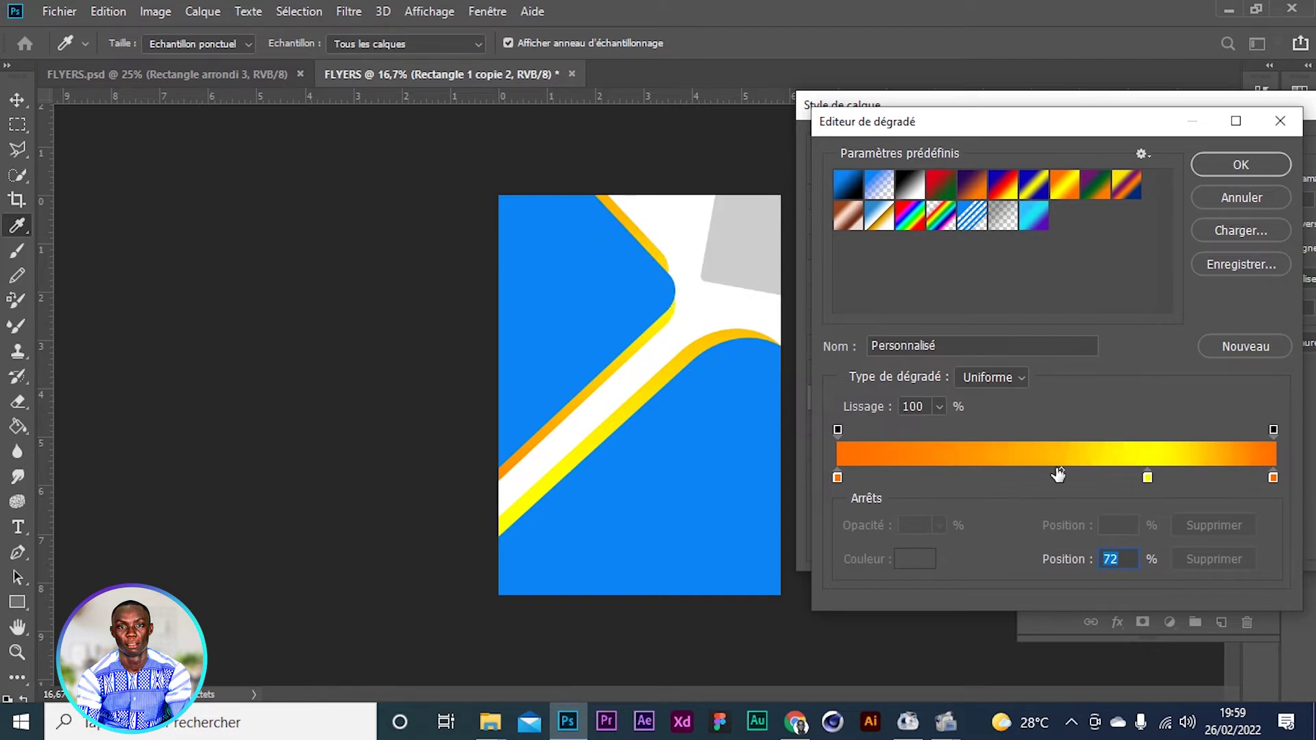
left_click_drag(1059, 471, 1043, 472)
left_click(1233, 163)
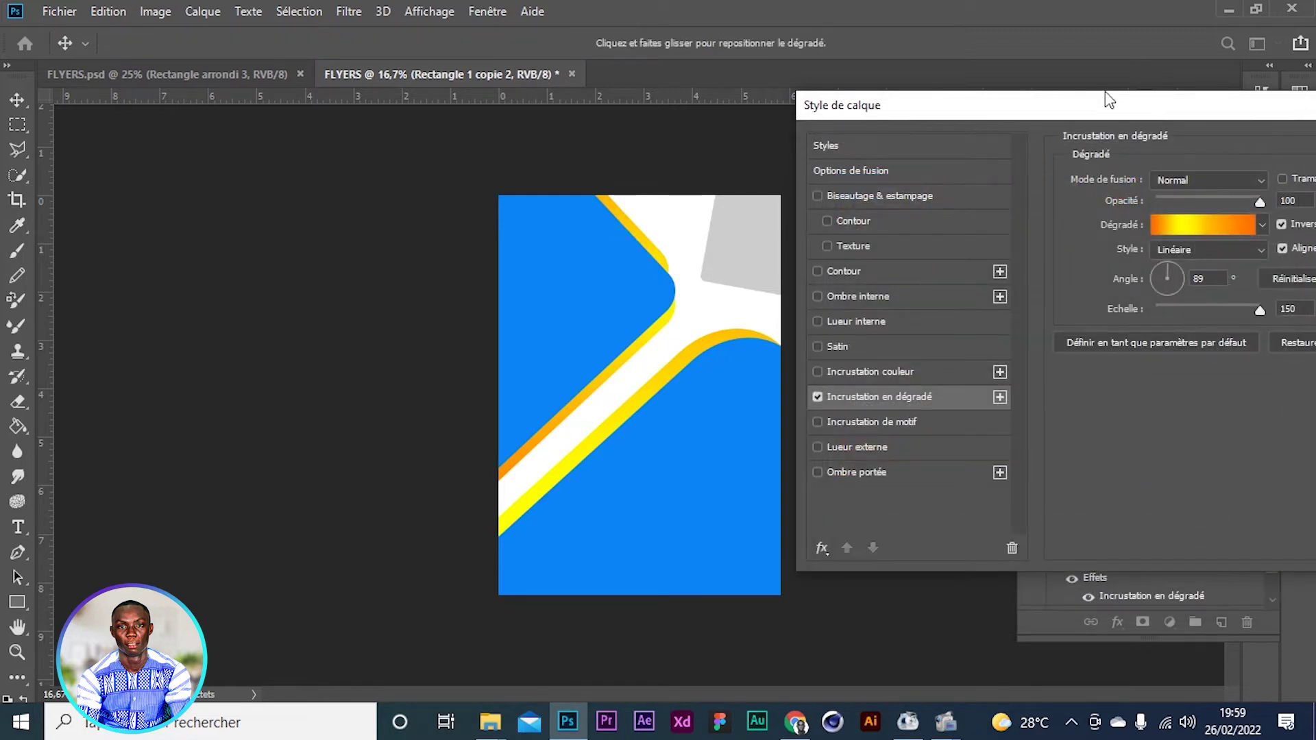
left_click_drag(931, 111, 612, 121)
left_click(1136, 155)
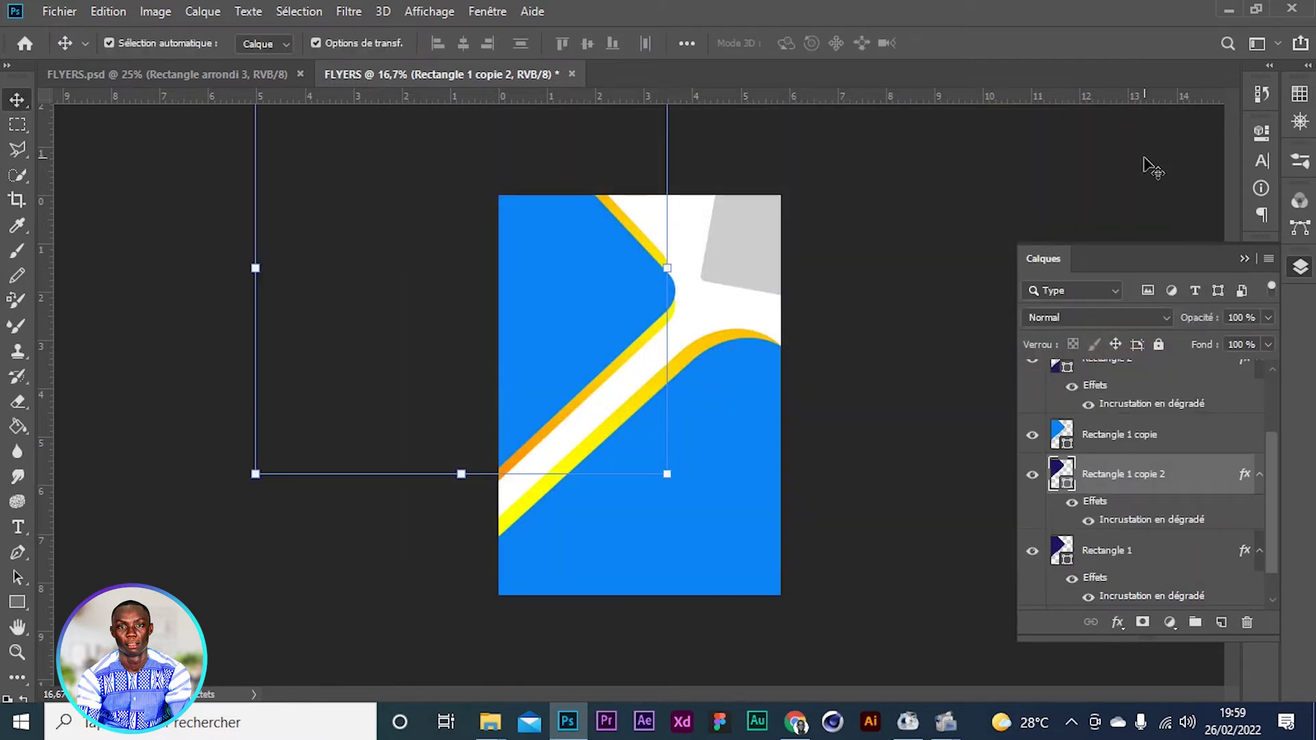
Collapse the layer list, deselect, and compare the design with the reference FLYERS.psd document
left_click(1244, 259)
left_click(1037, 300)
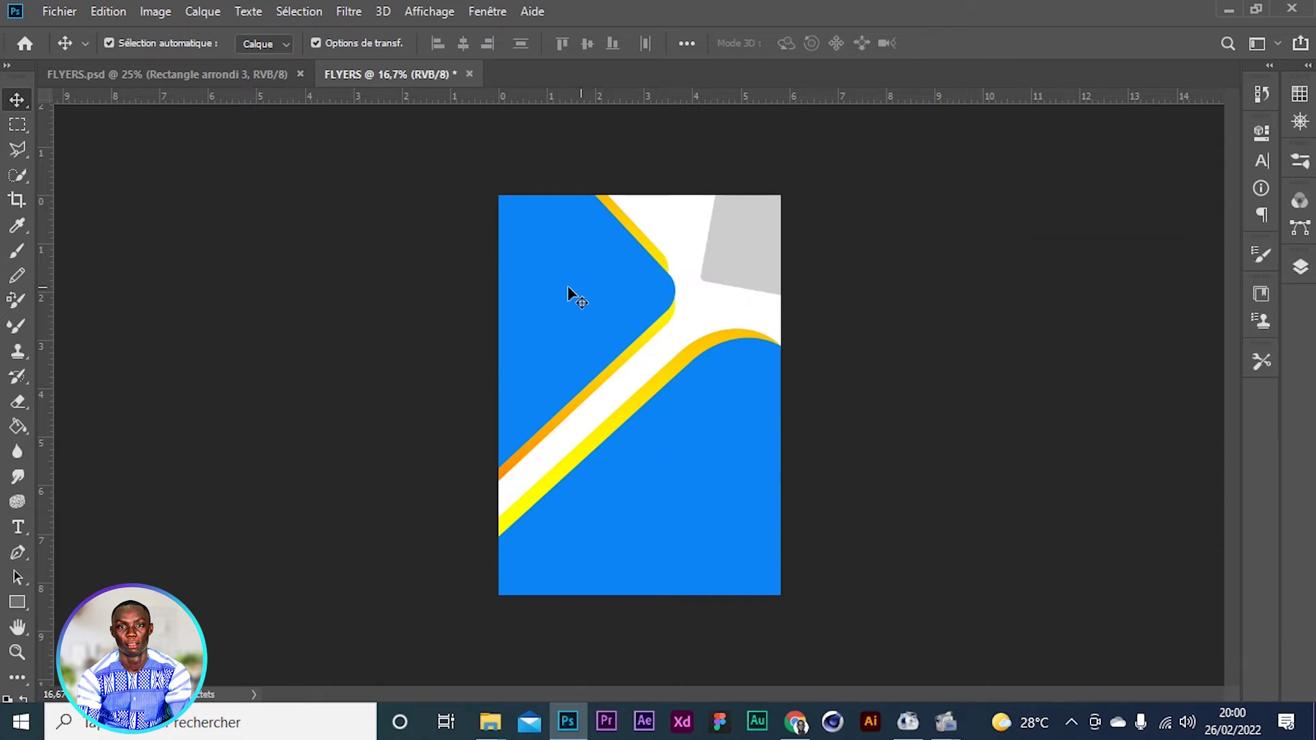
left_click(232, 68)
left_click(352, 69)
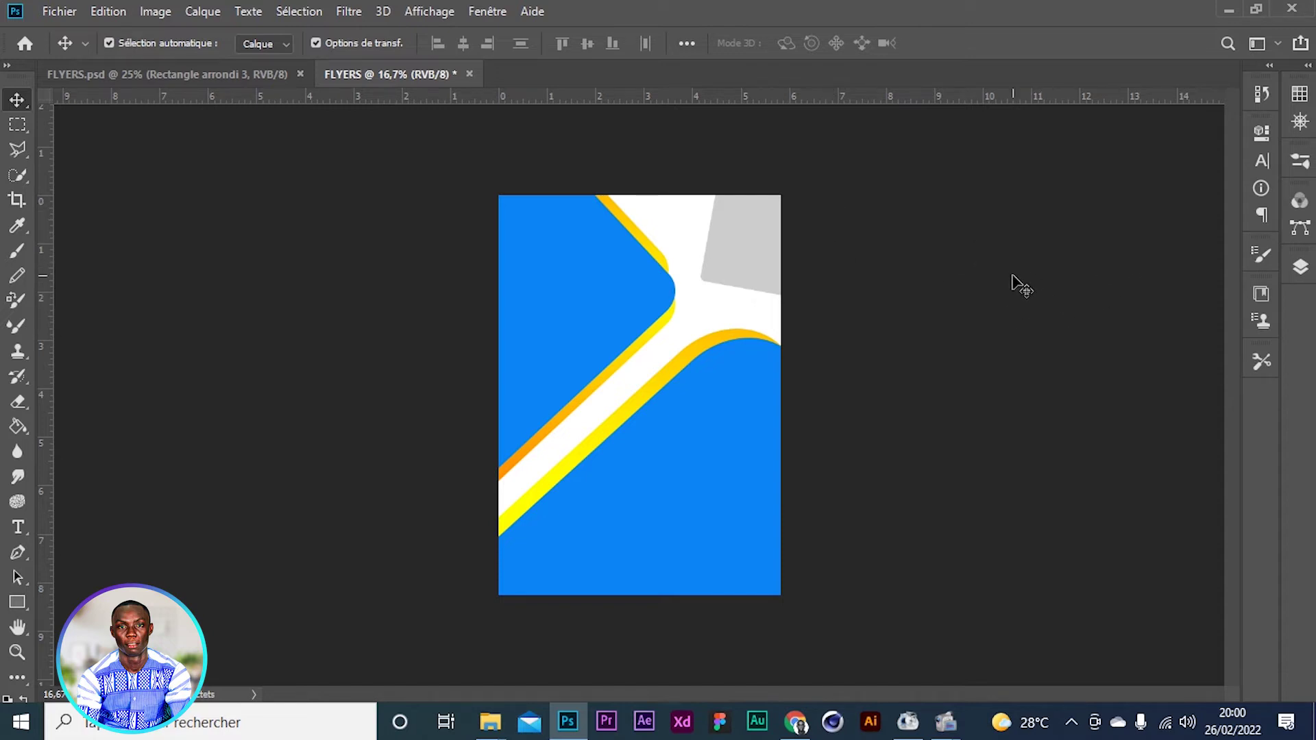
Place the embedded photo empresario-negro-usando-tablet-digital-na-reuniao_1163-5315 from the Téléchargements folder into the flyer
left_click(52, 11)
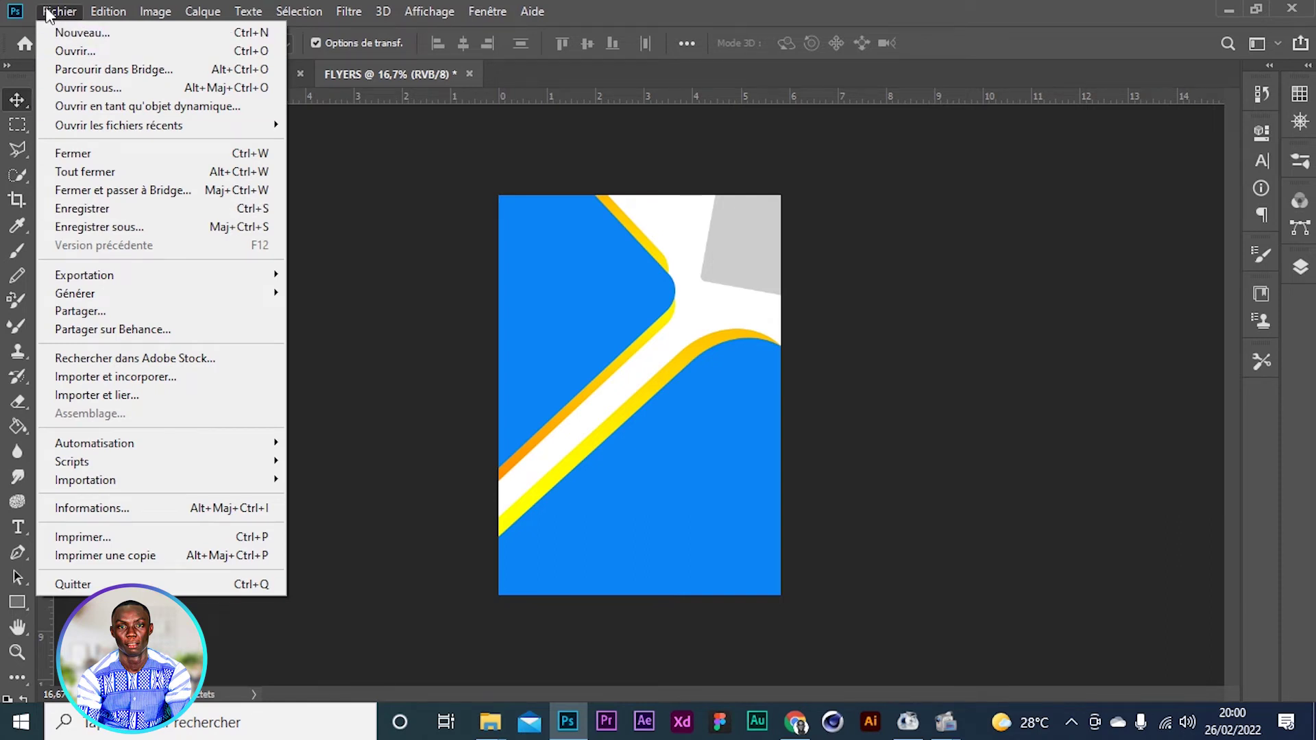
left_click(116, 378)
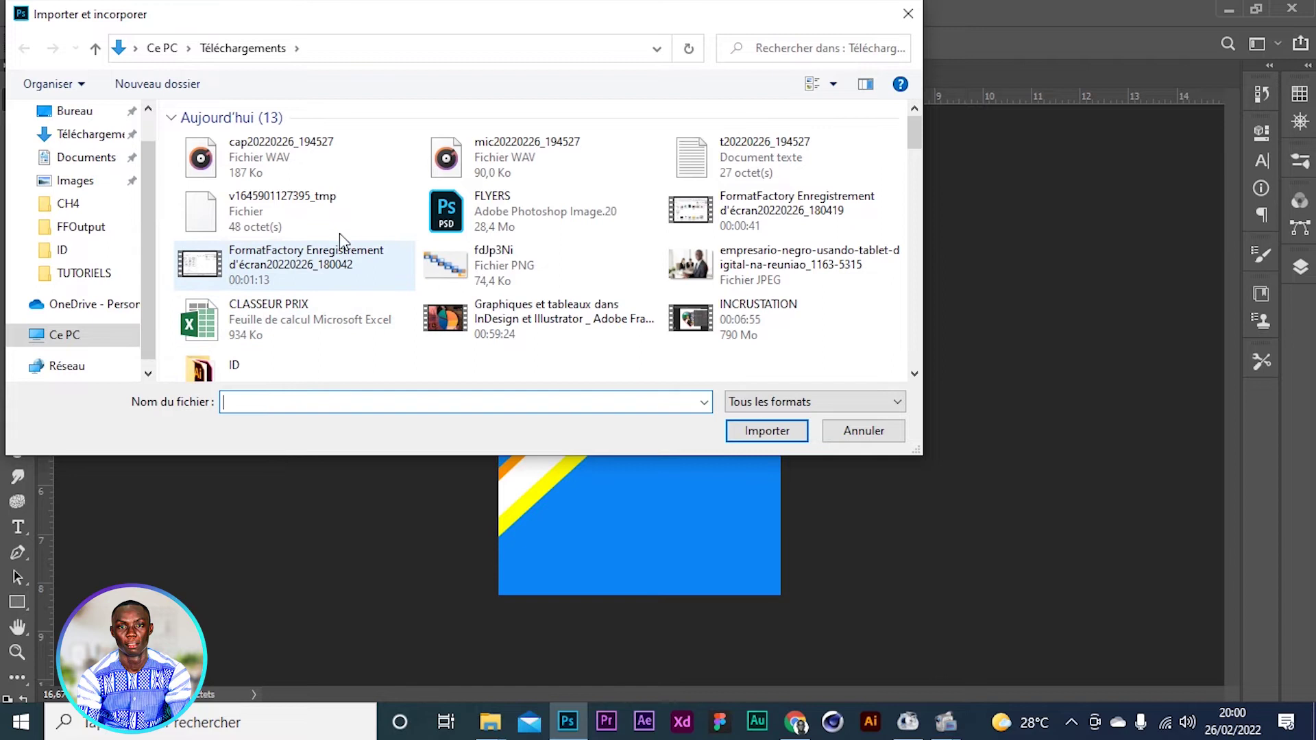
scroll(337, 288, "down", 3)
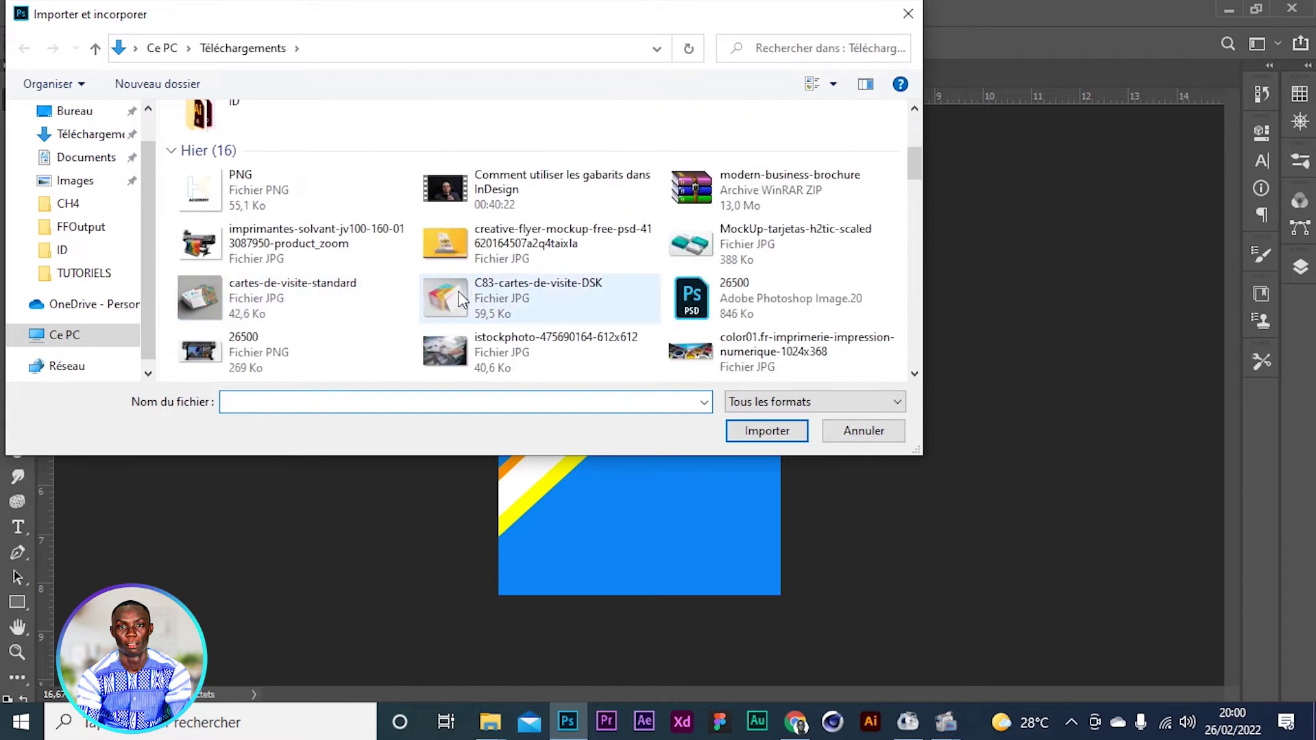
scroll(475, 300, "up", 2)
scroll(475, 300, "down", 3)
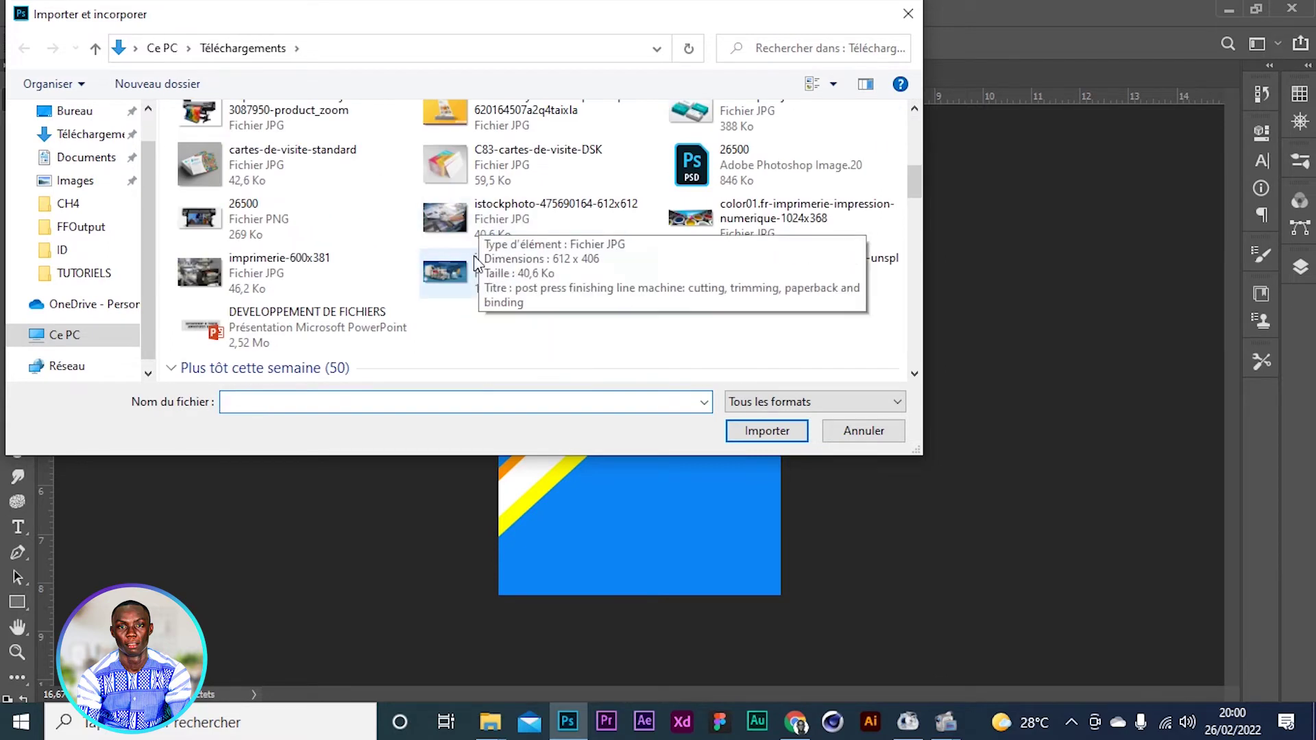
scroll(349, 255, "up", 3)
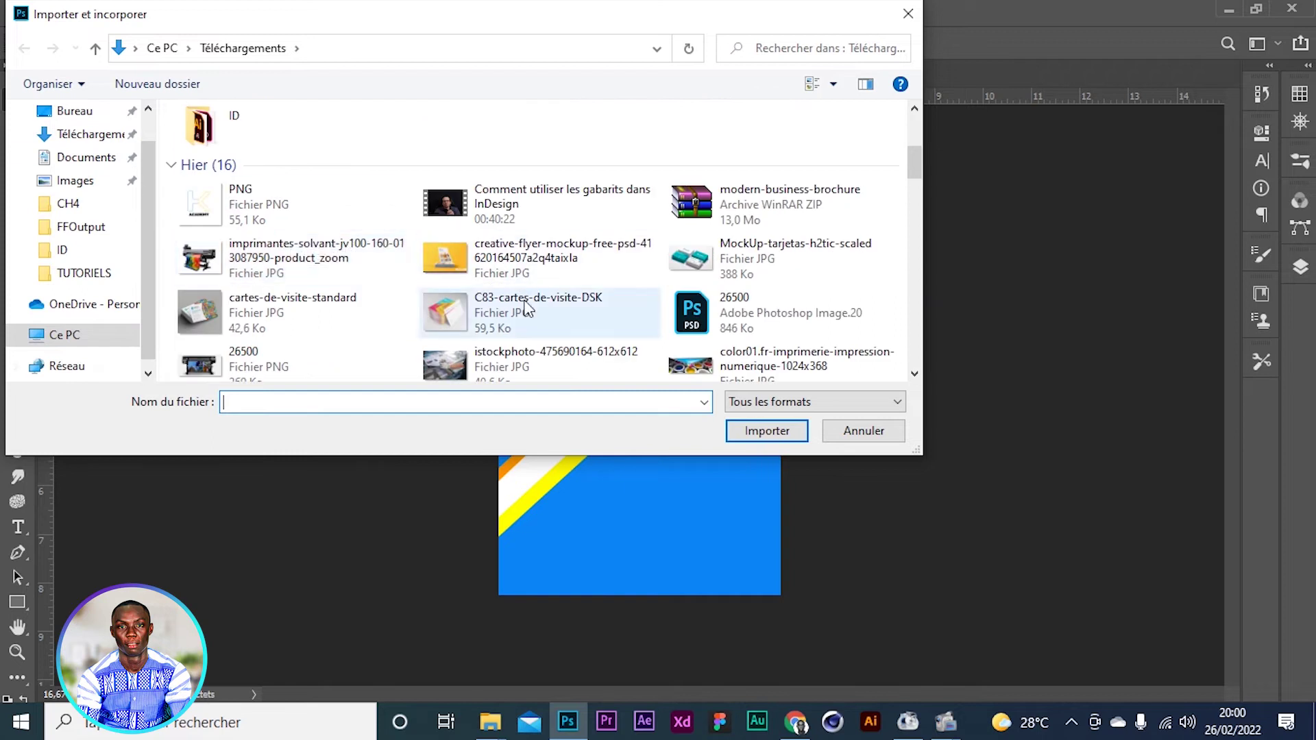
scroll(225, 316, "down", 3)
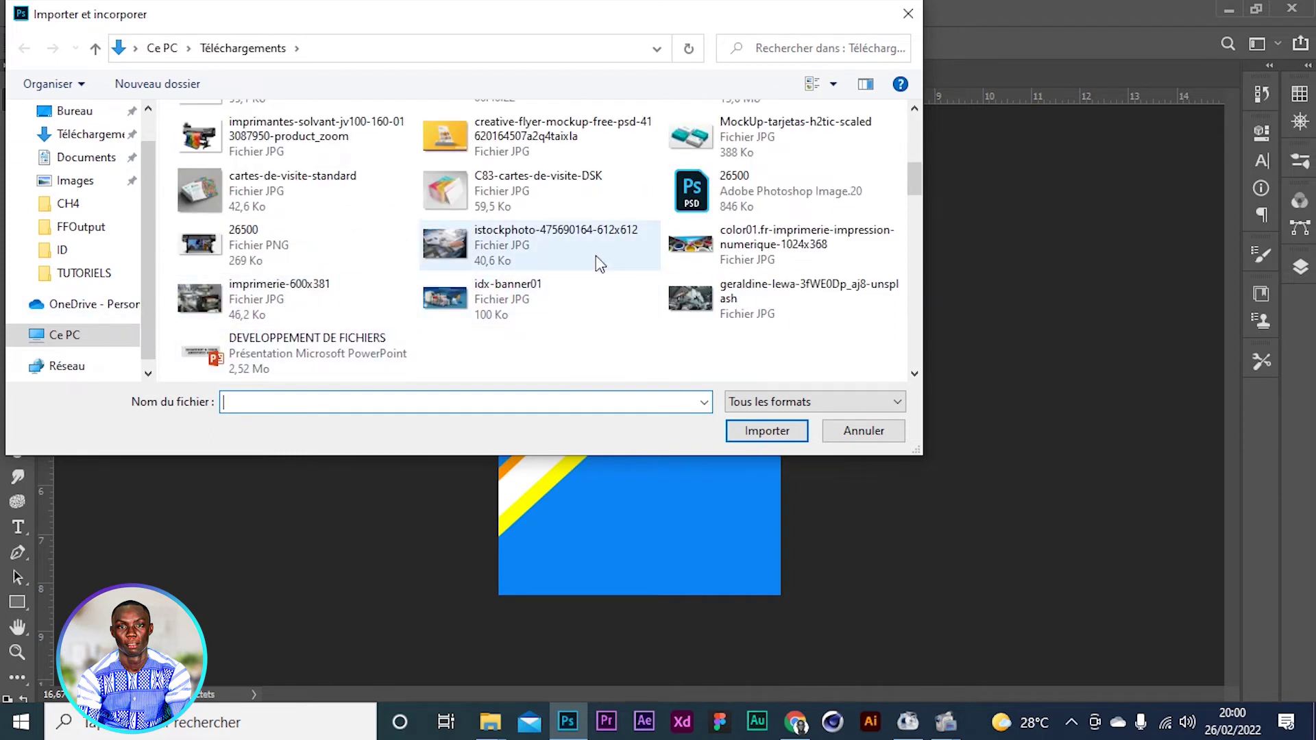
scroll(315, 212, "up", 5)
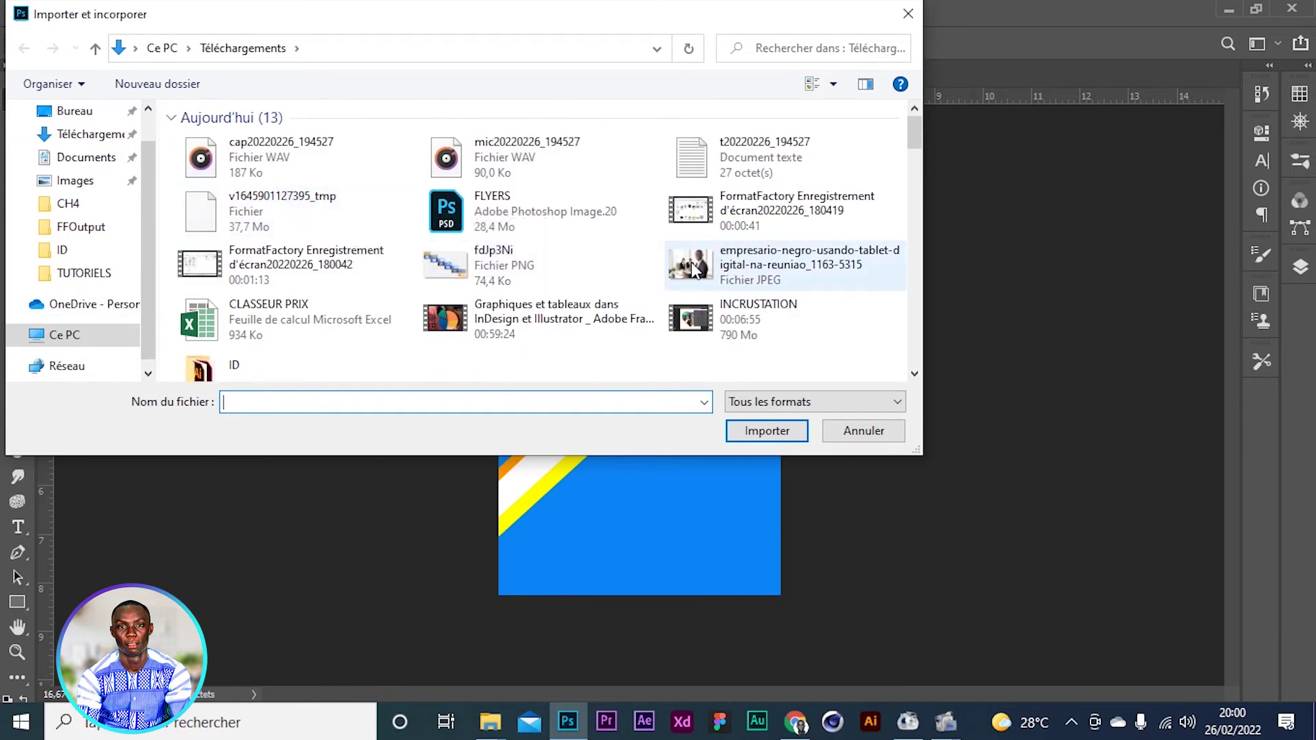
left_click(713, 269)
left_click(747, 426)
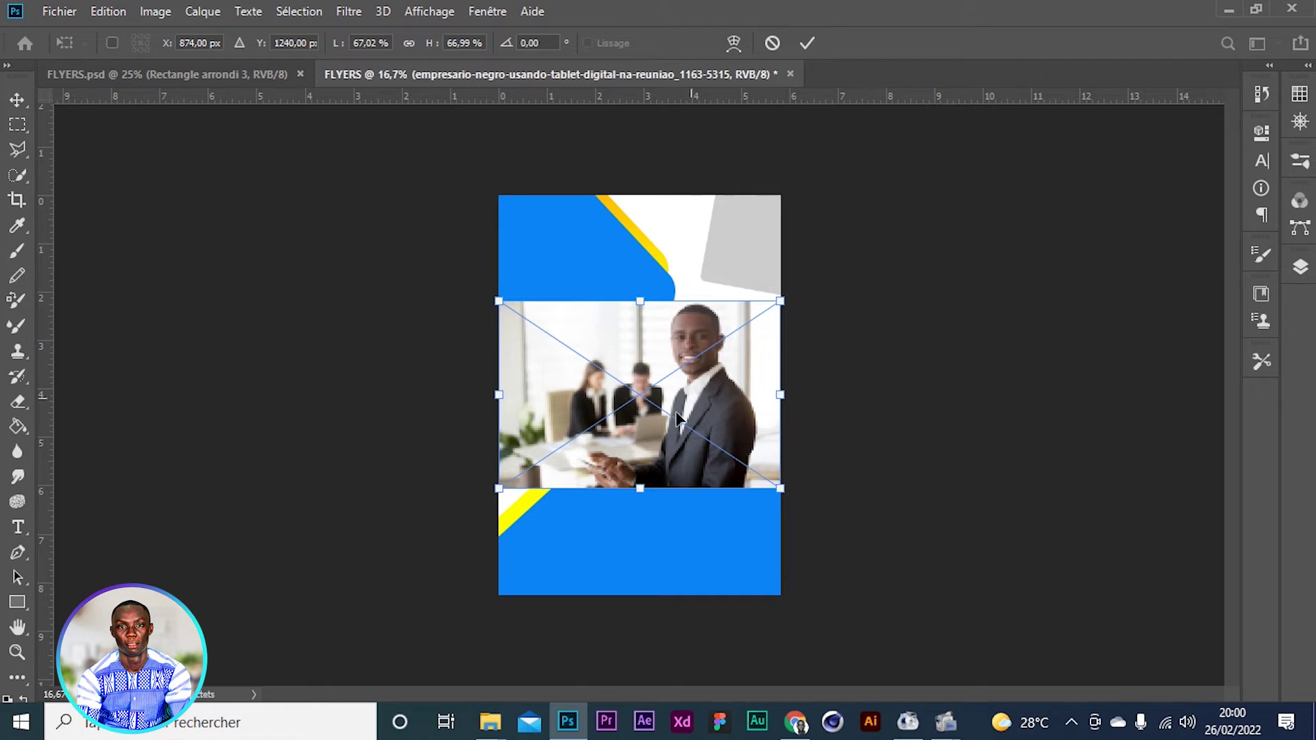
Scale the placed businessman photo proportionally to about 125%, position it over the flyer's upper-left area, and commit the placement
left_click_drag(650, 435, 608, 394)
left_click_drag(614, 345, 586, 343)
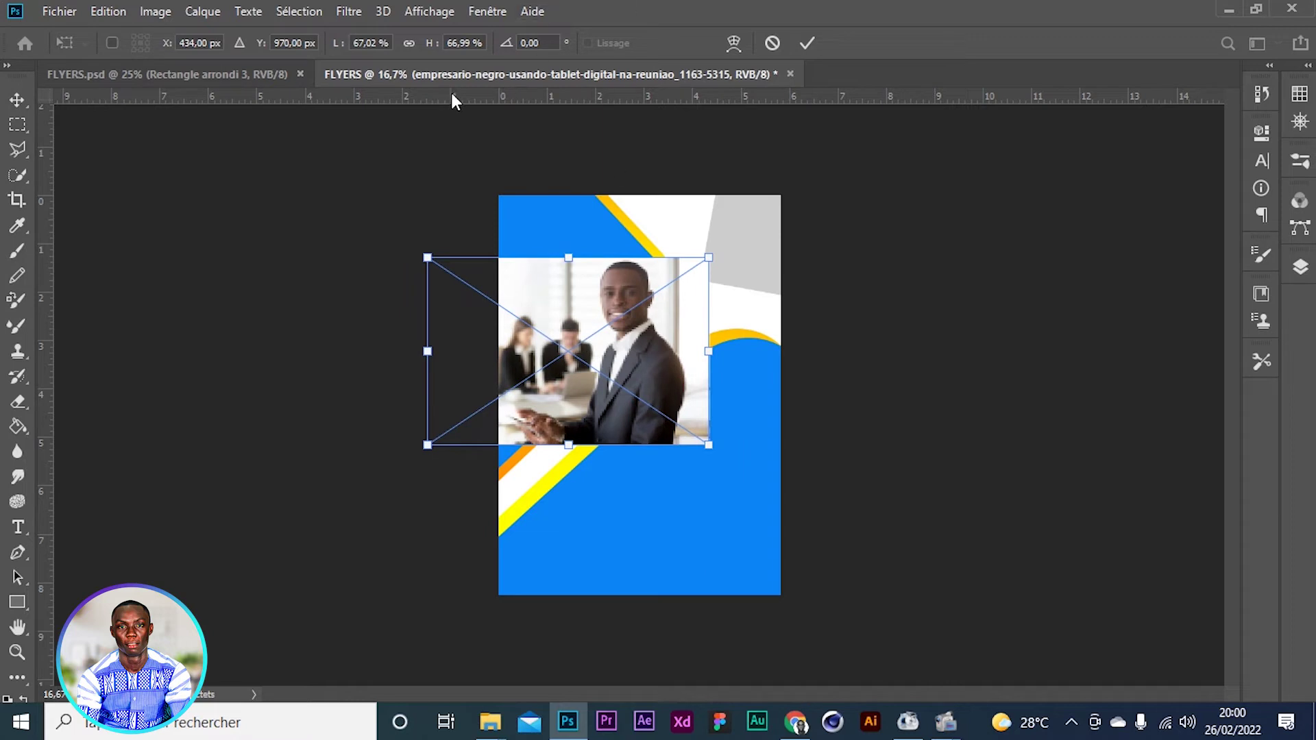
left_click(405, 42)
left_click_drag(339, 48, 421, 82)
left_click_drag(640, 294, 521, 299)
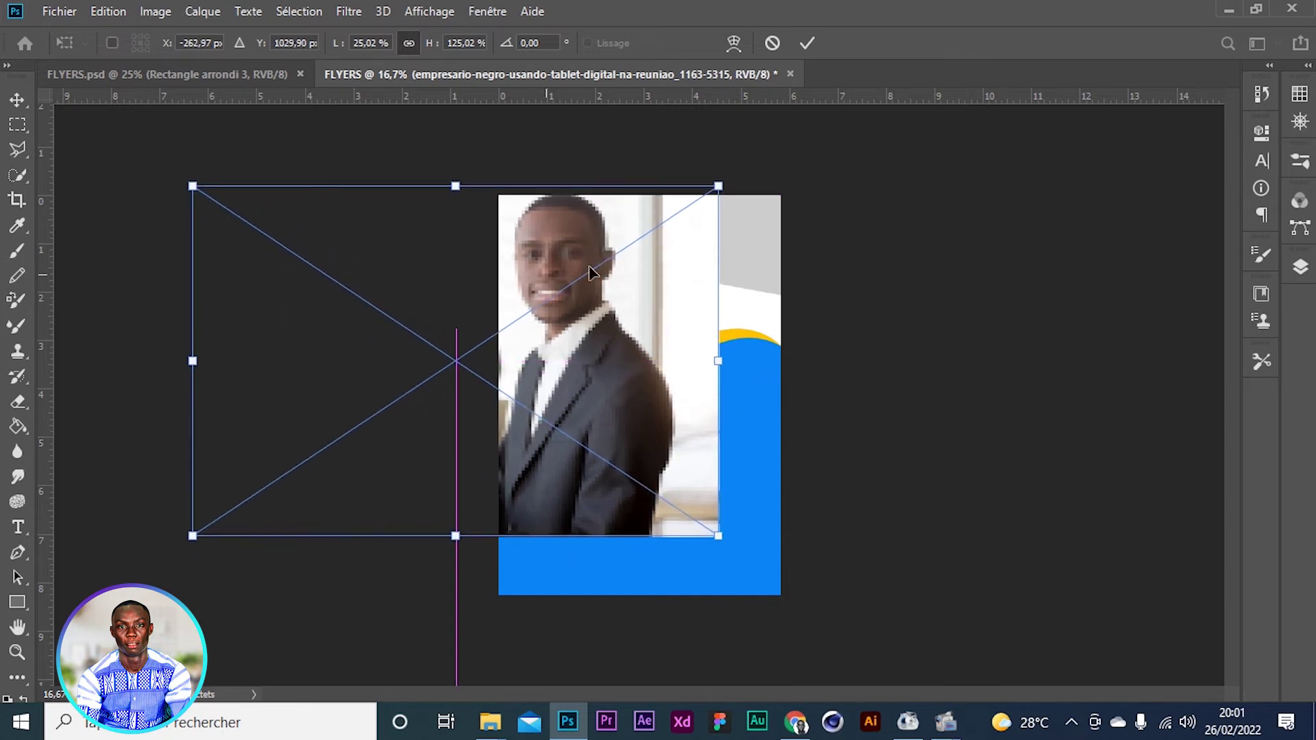
left_click(807, 42)
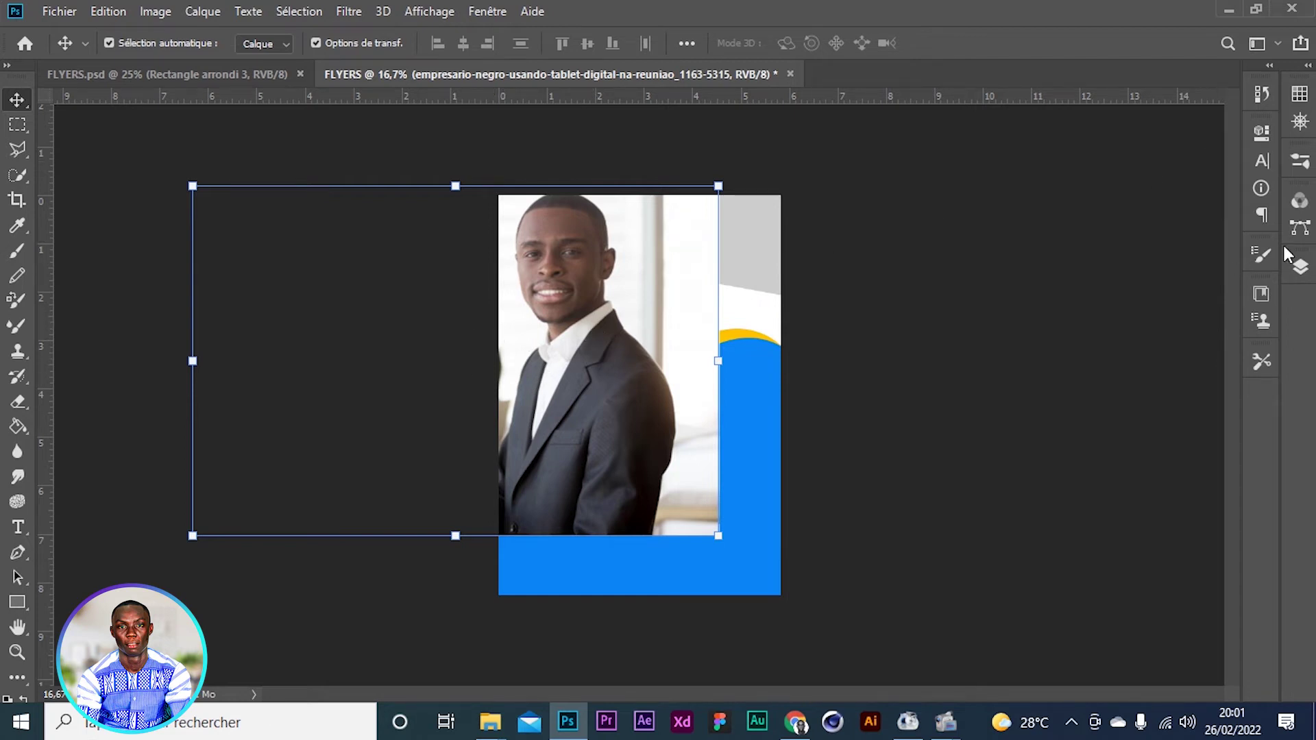
Temporarily shift the photo down to identify the upper blue shape's layer, and restack the photo directly above Rectangle 1 copie
left_click(1297, 270)
scroll(1152, 440, "up", 3)
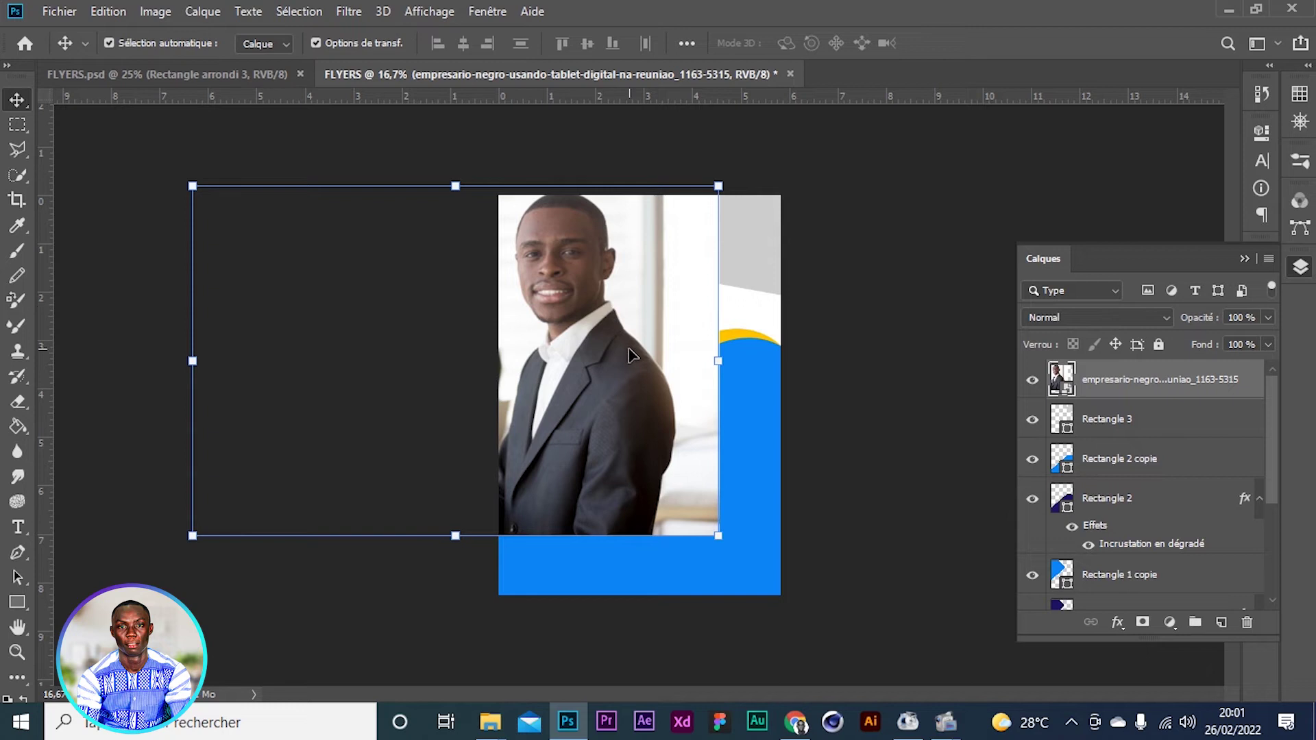
left_click_drag(622, 344, 636, 511)
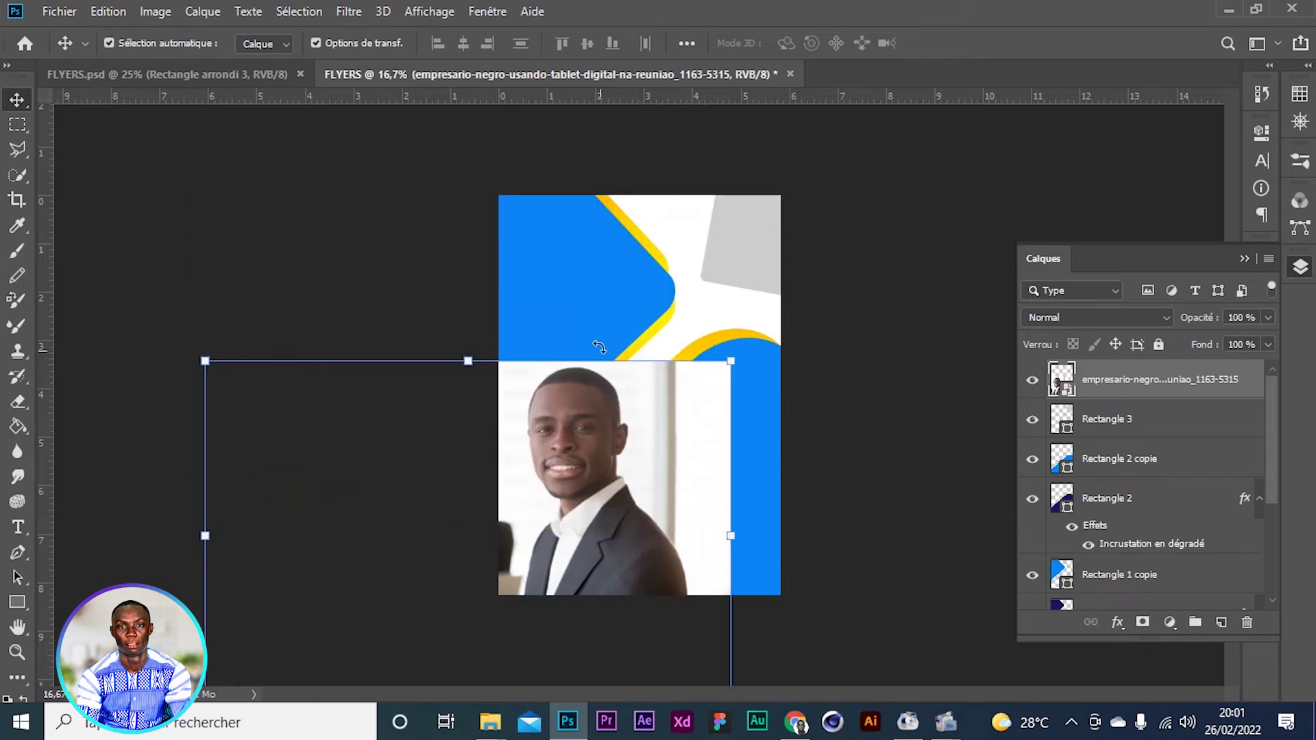
left_click(575, 291)
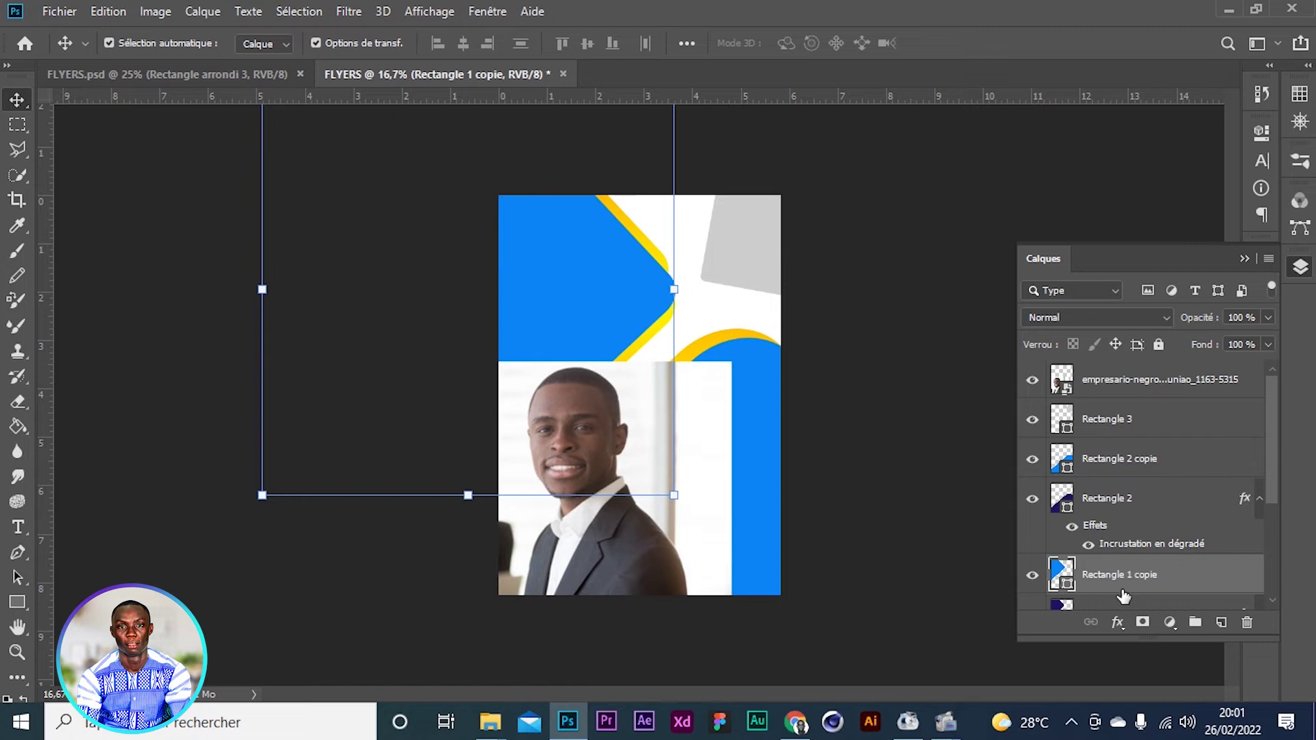
key("ctrl+z")
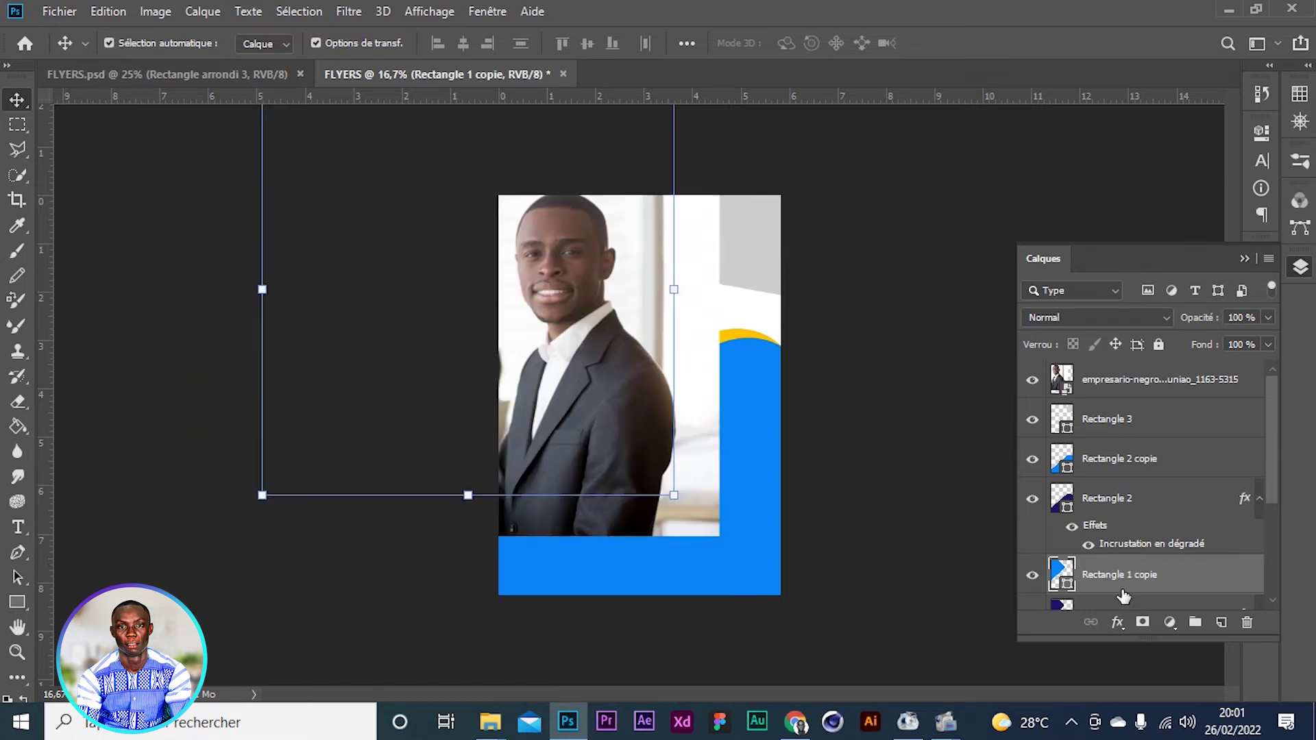
left_click_drag(1102, 377, 1095, 561)
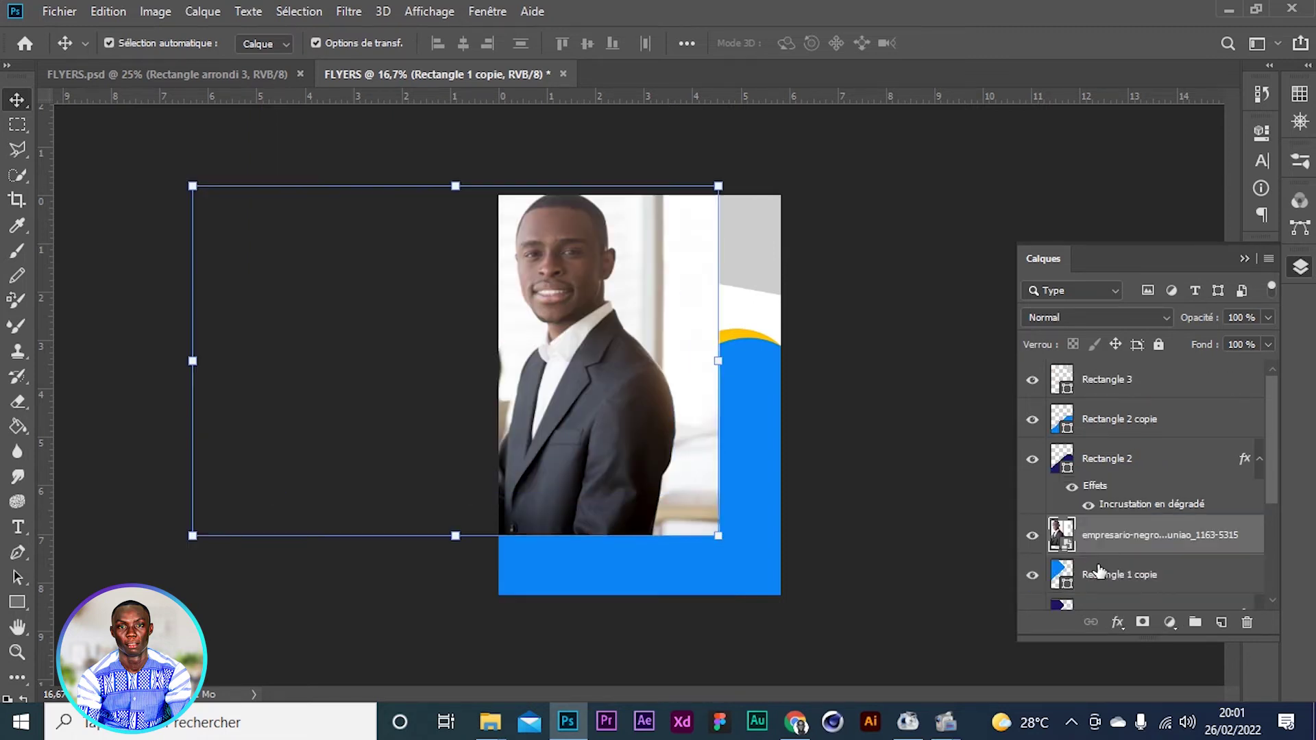
Scale the photo down to about 103% and position it so the man's head fits inside the flyer's upper-left corner
left_click_drag(566, 296, 569, 247)
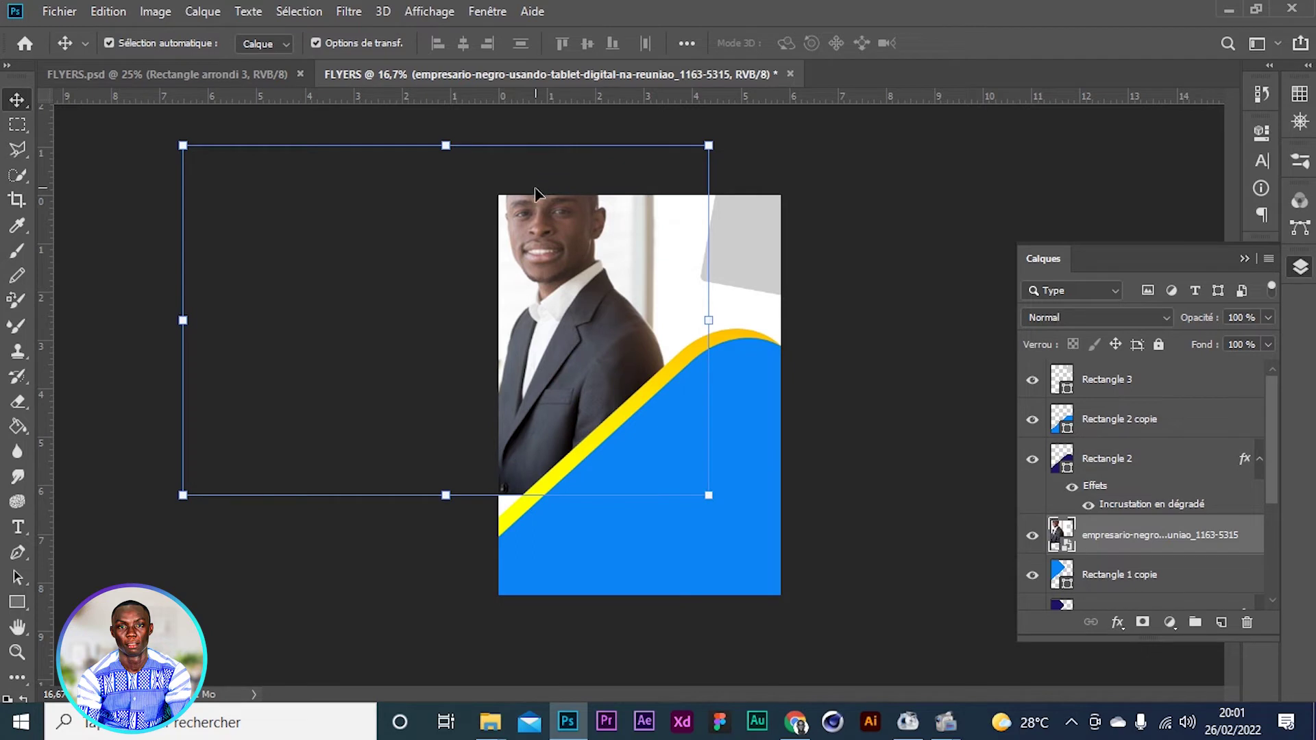
left_click(545, 140)
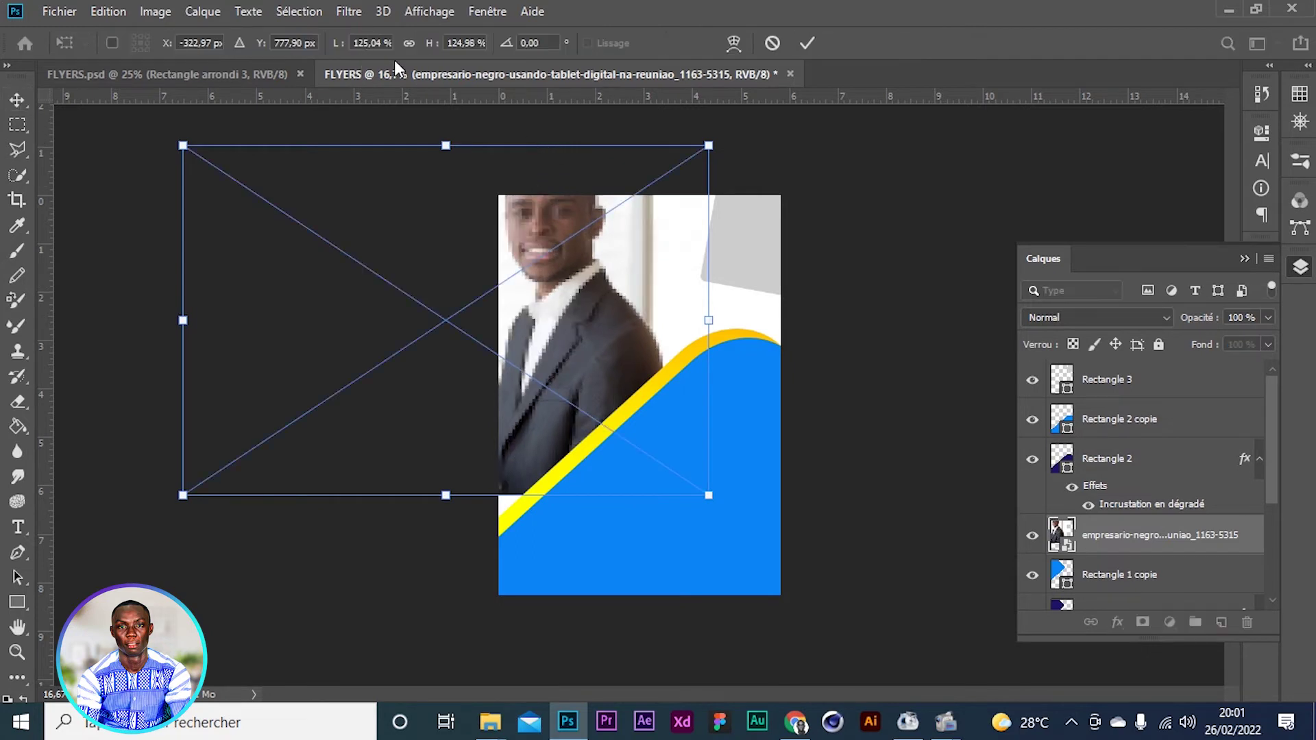
left_click_drag(338, 49, 316, 49)
left_click_drag(507, 226, 549, 219)
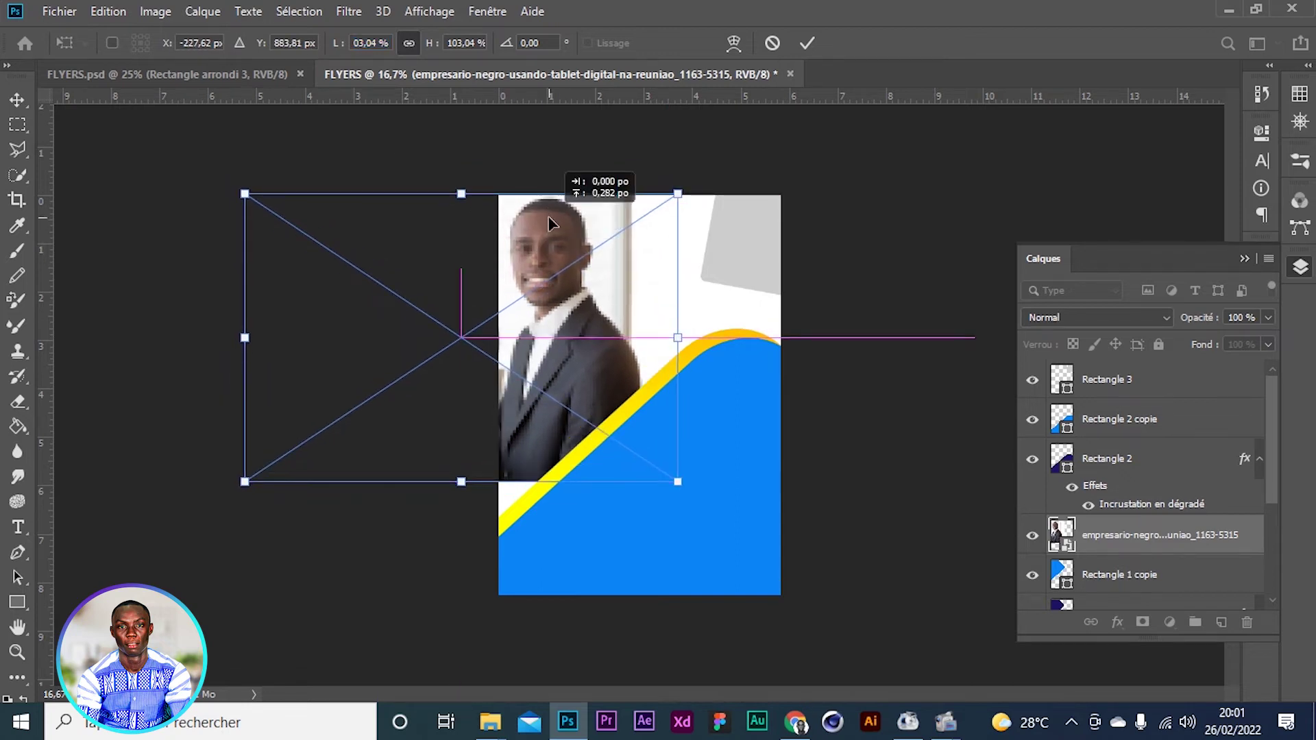
left_click(807, 43)
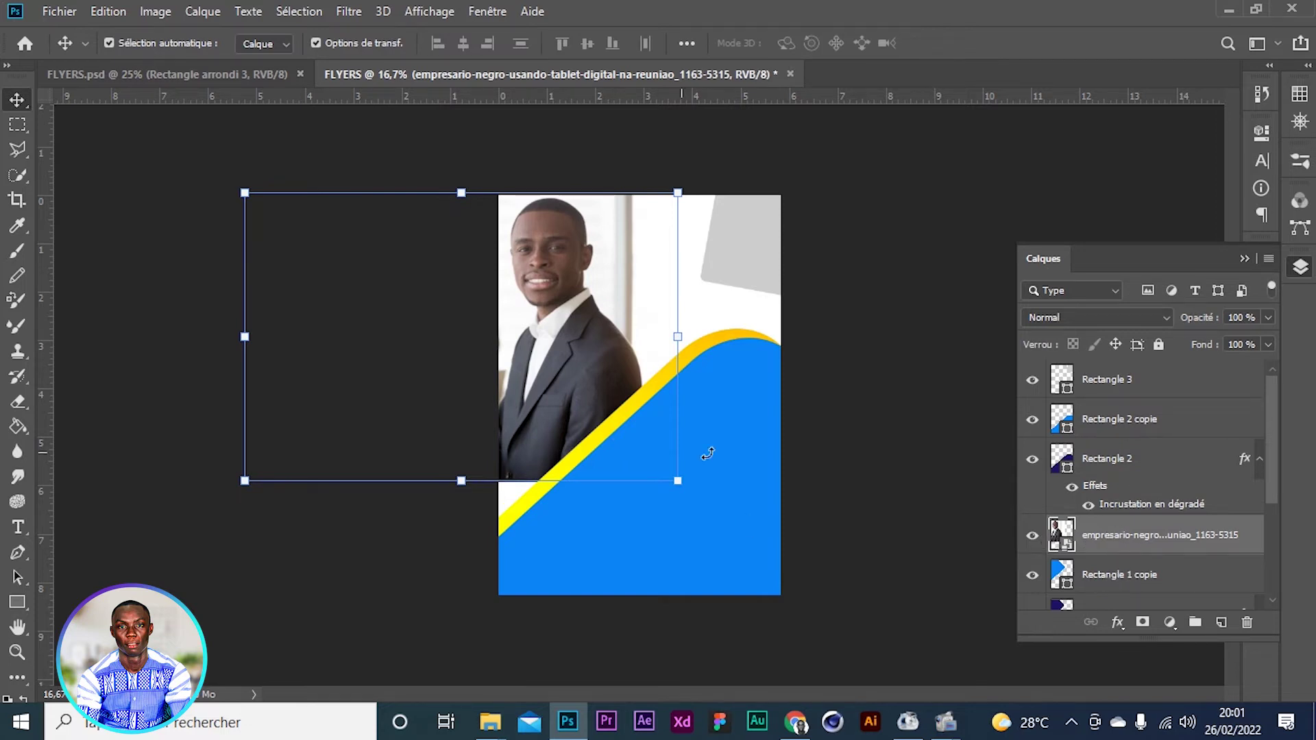
Clip the photo to the Rectangle 1 copie shape with a clipping mask and deselect all layers
right_click(1132, 542)
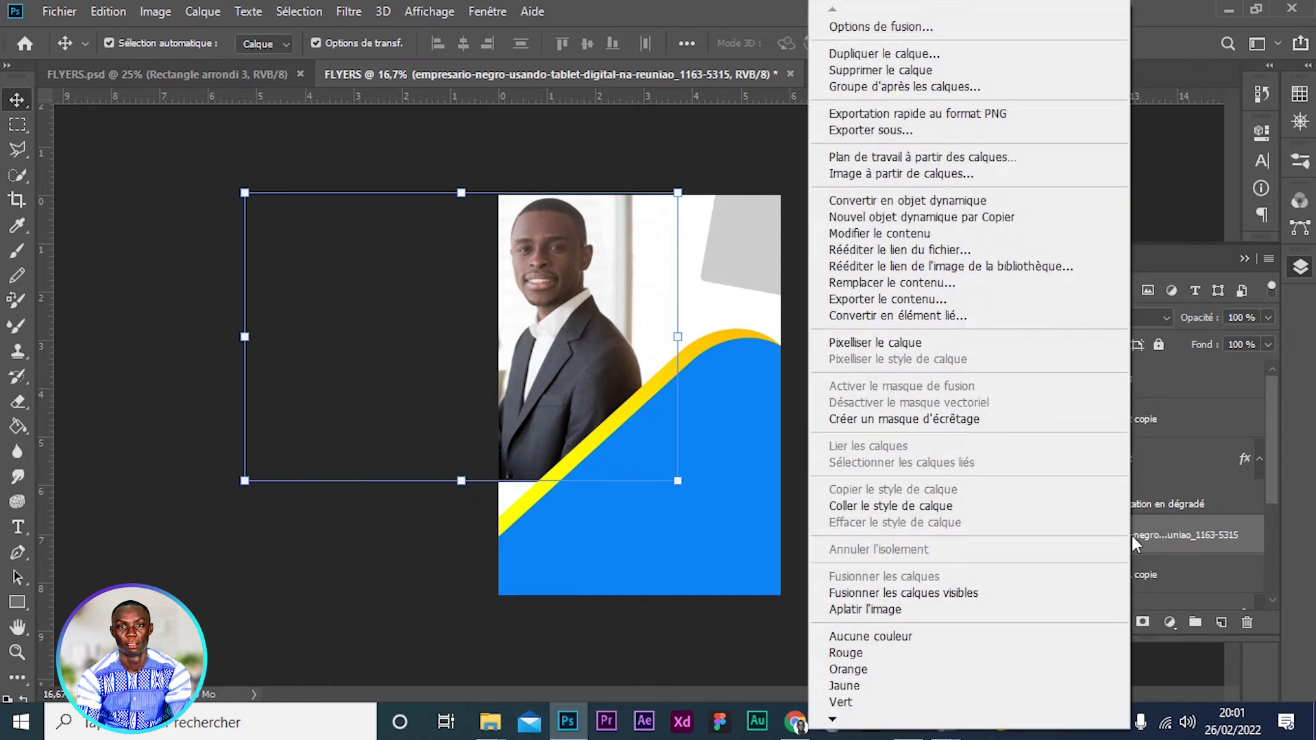
left_click(859, 420)
left_click_drag(359, 571, 359, 564)
left_click(560, 331)
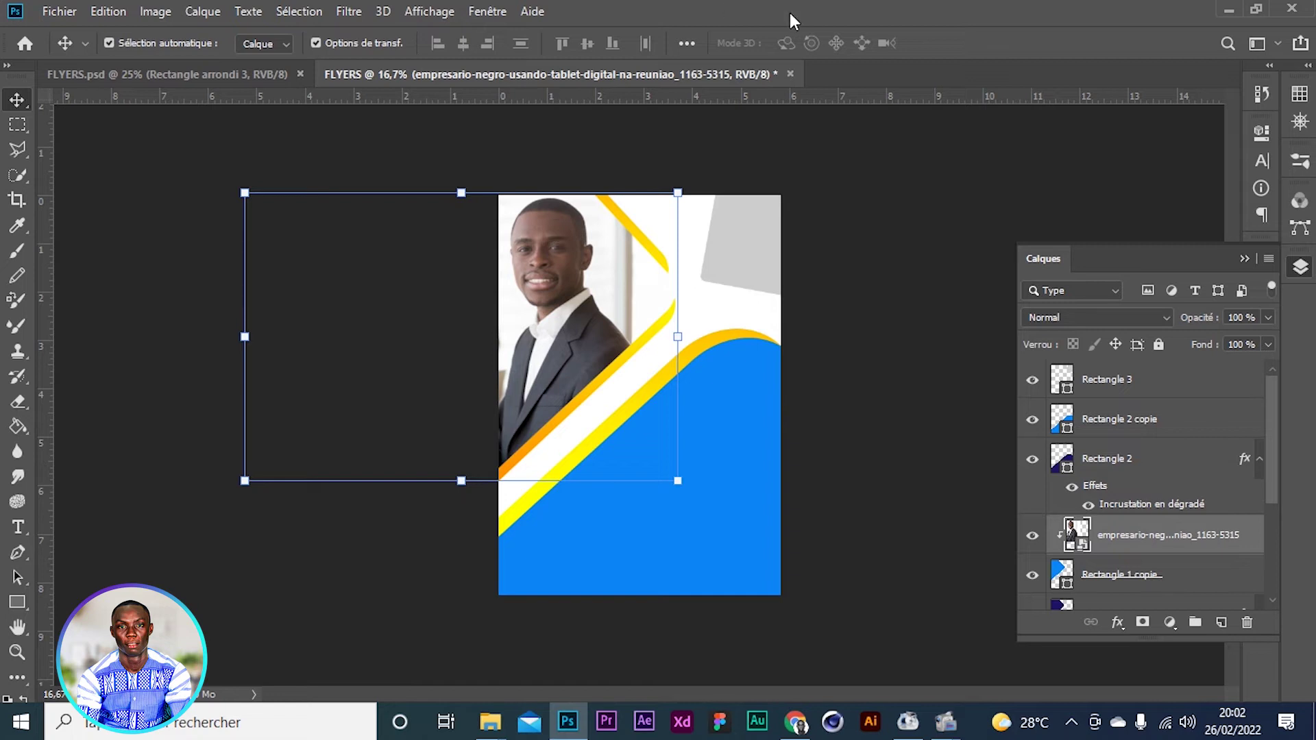
left_click(894, 425)
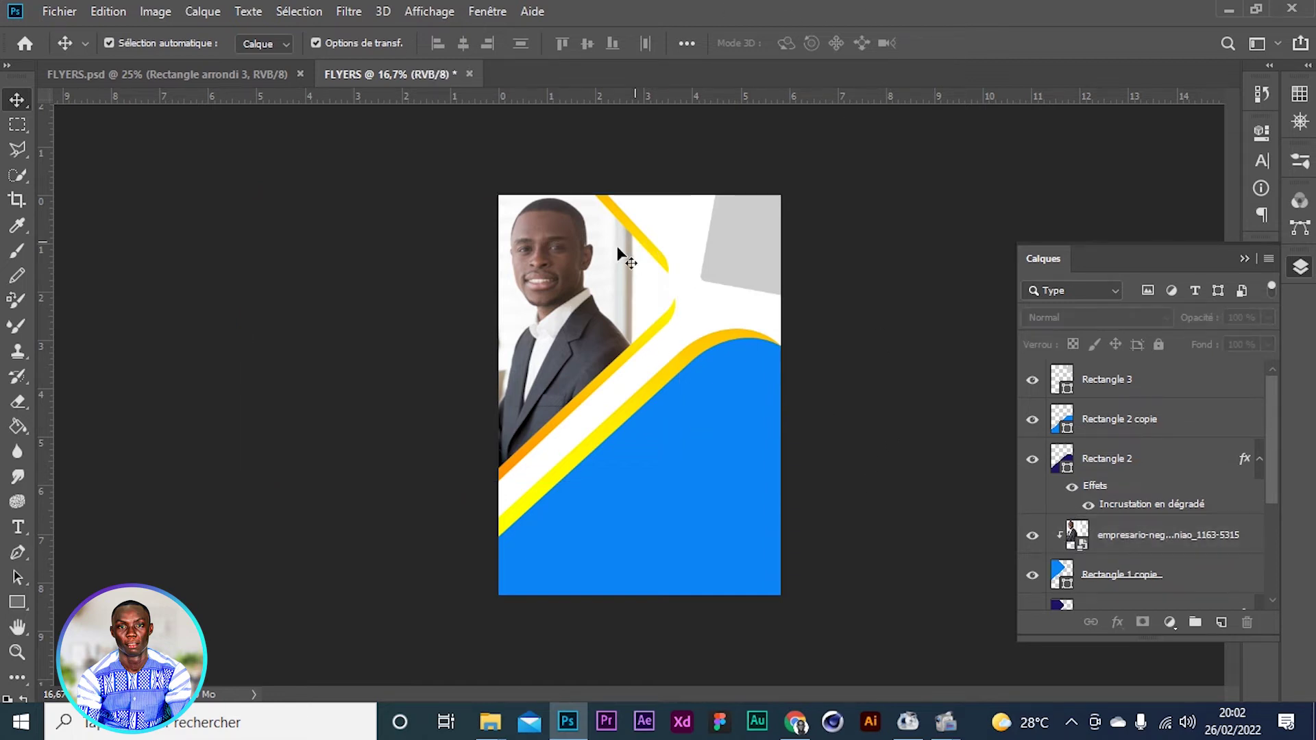
left_click(574, 308)
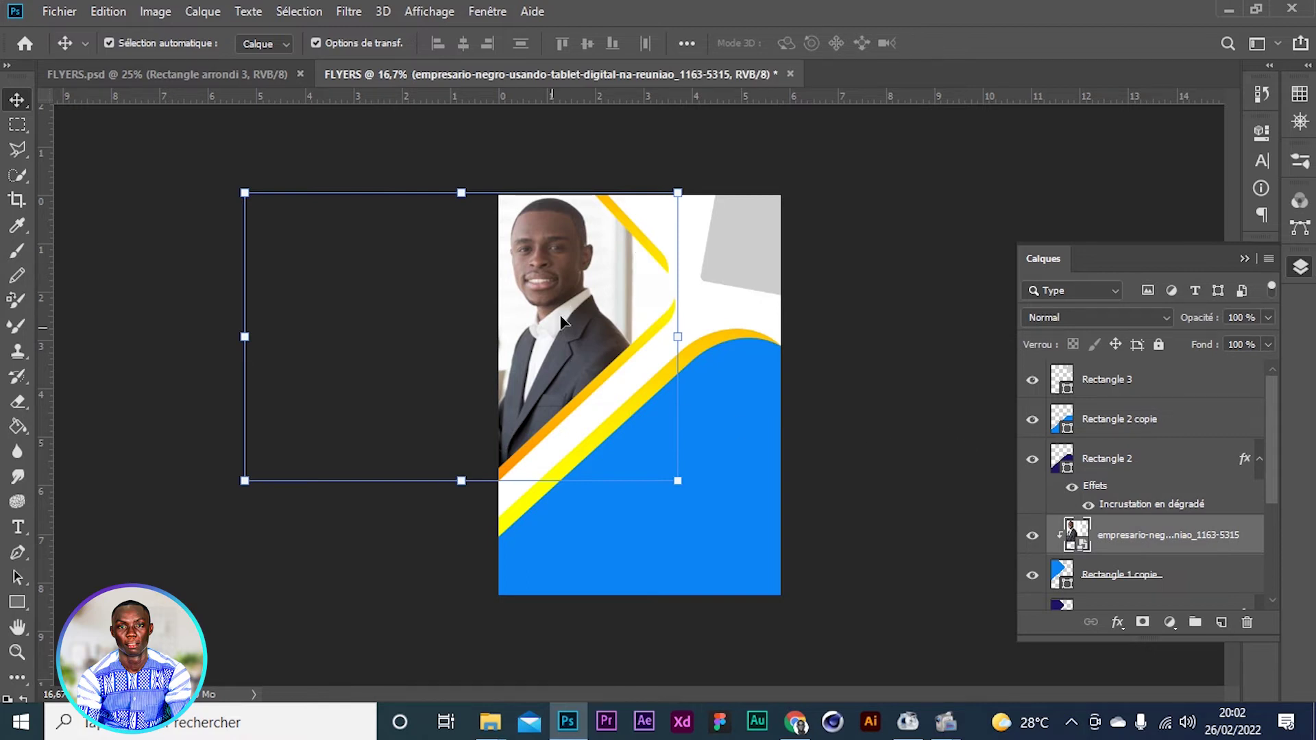
left_click(853, 414)
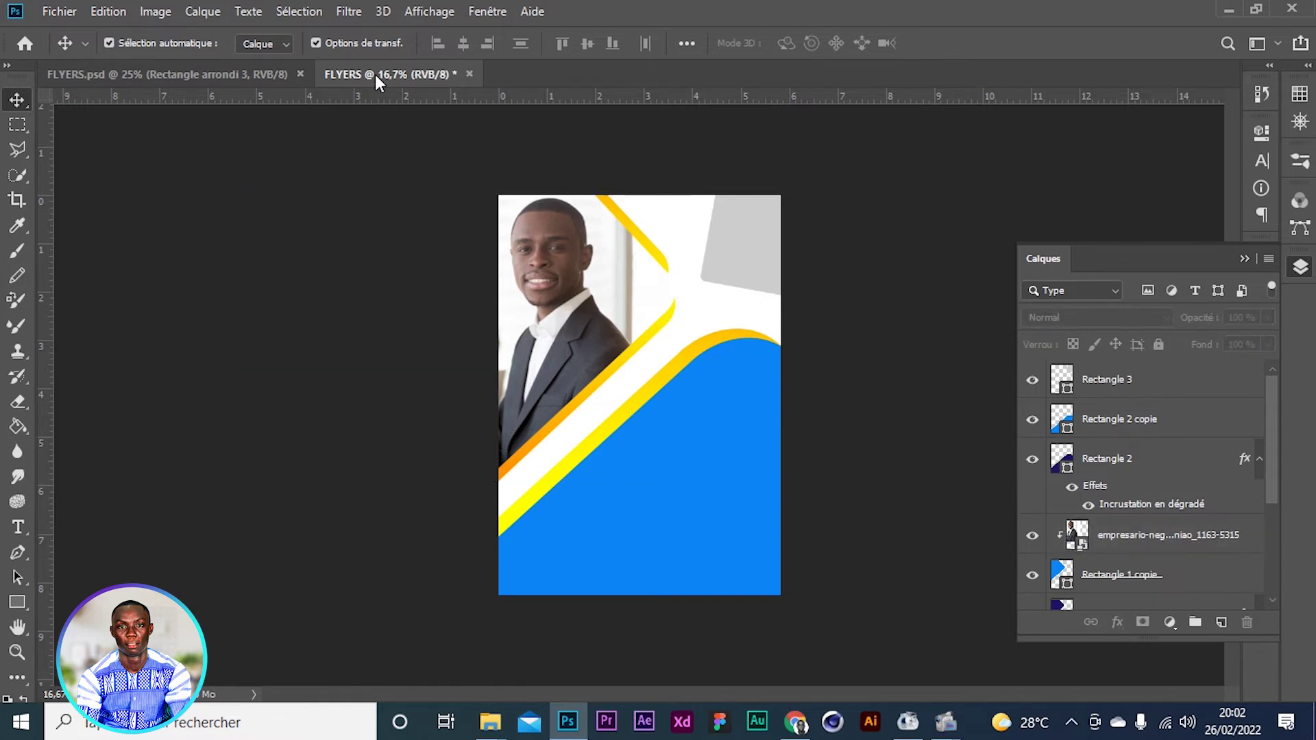
Check the reference FLYERS.psd, and in the new flyer draw a 755 px blue square with 83 px corner radii
left_click(216, 71)
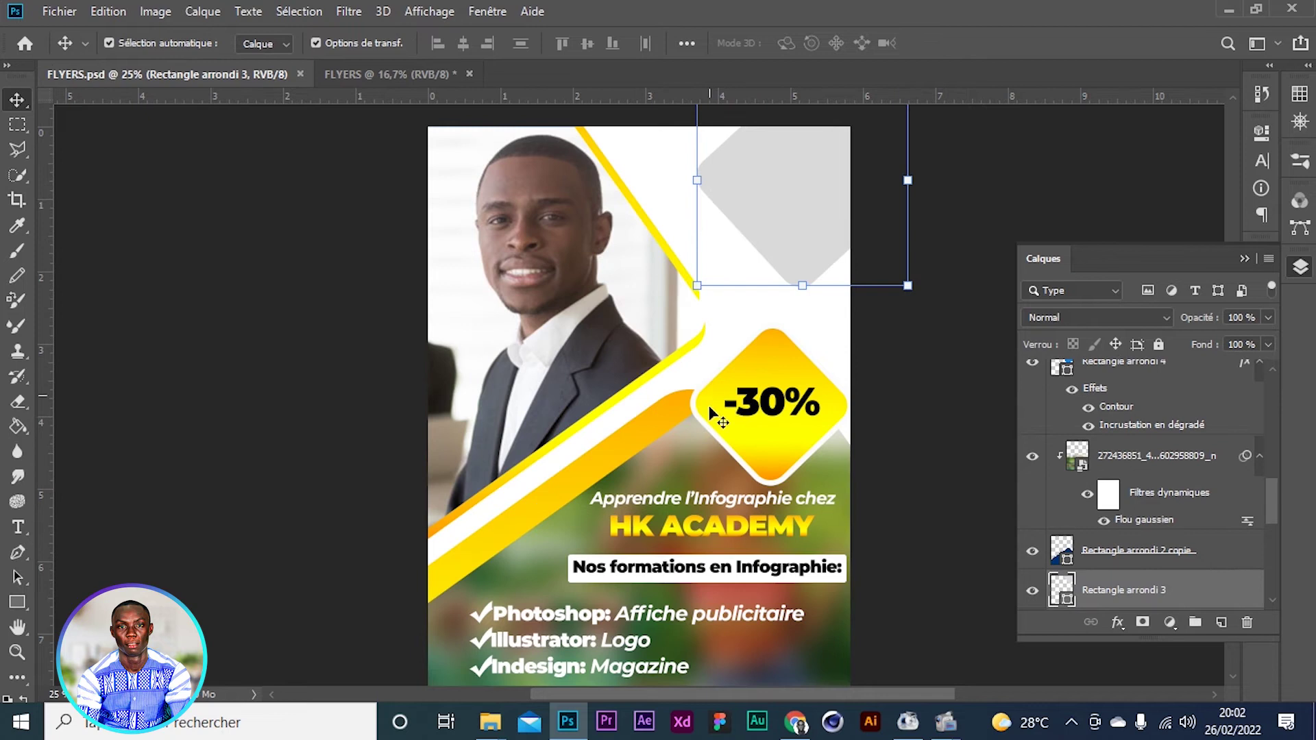
left_click(373, 73)
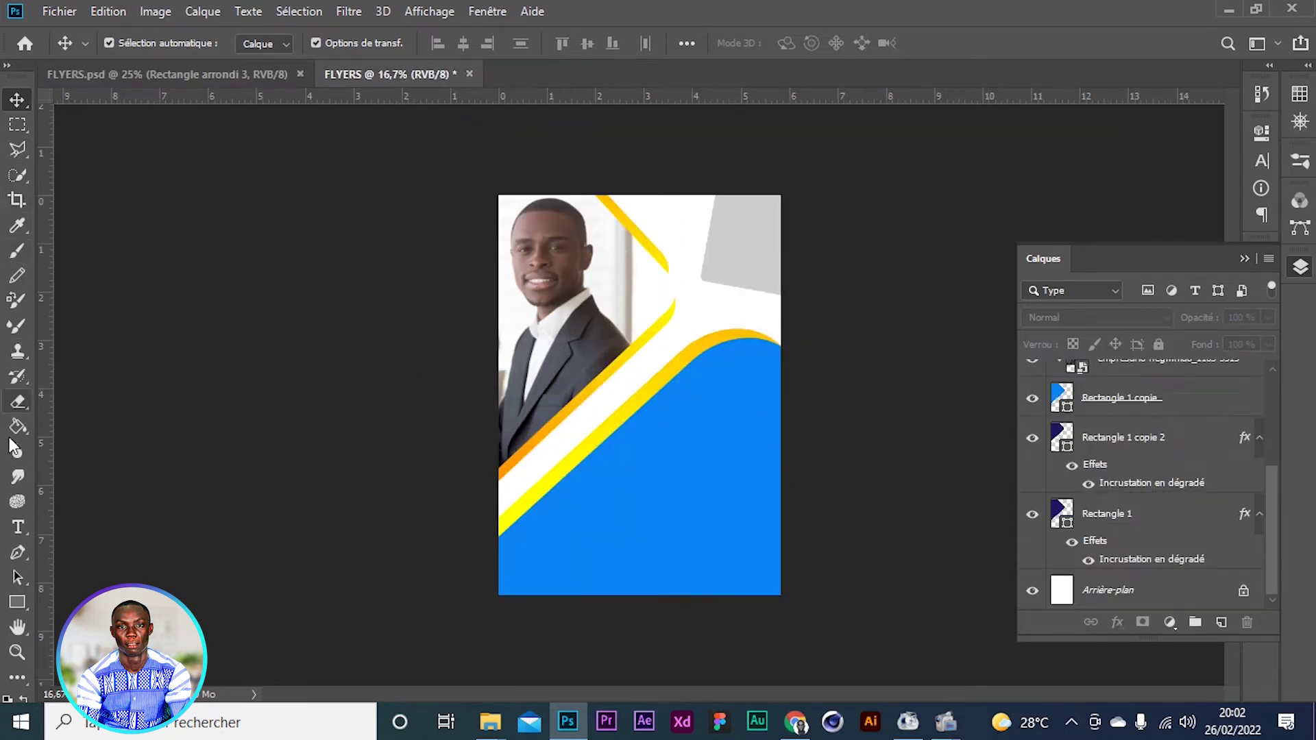
left_click(15, 603)
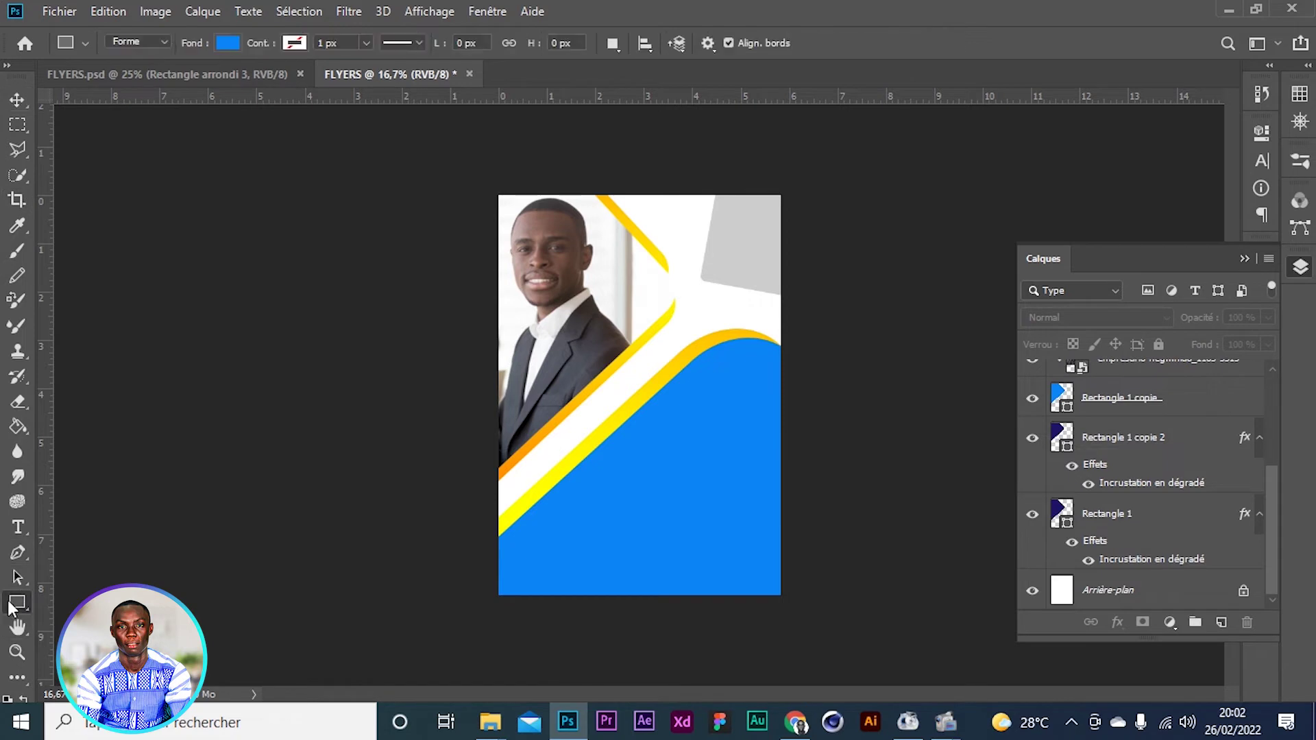
left_click_drag(546, 342, 689, 464)
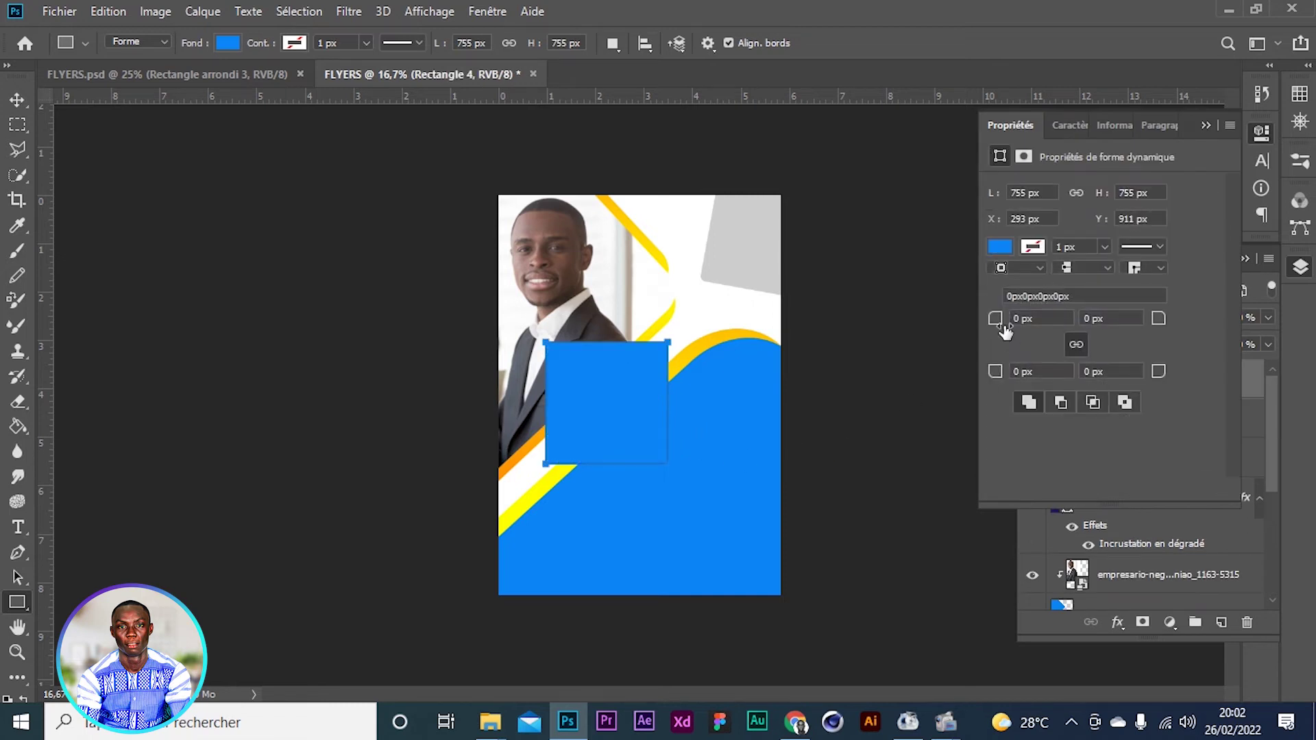
left_click_drag(995, 320, 1079, 356)
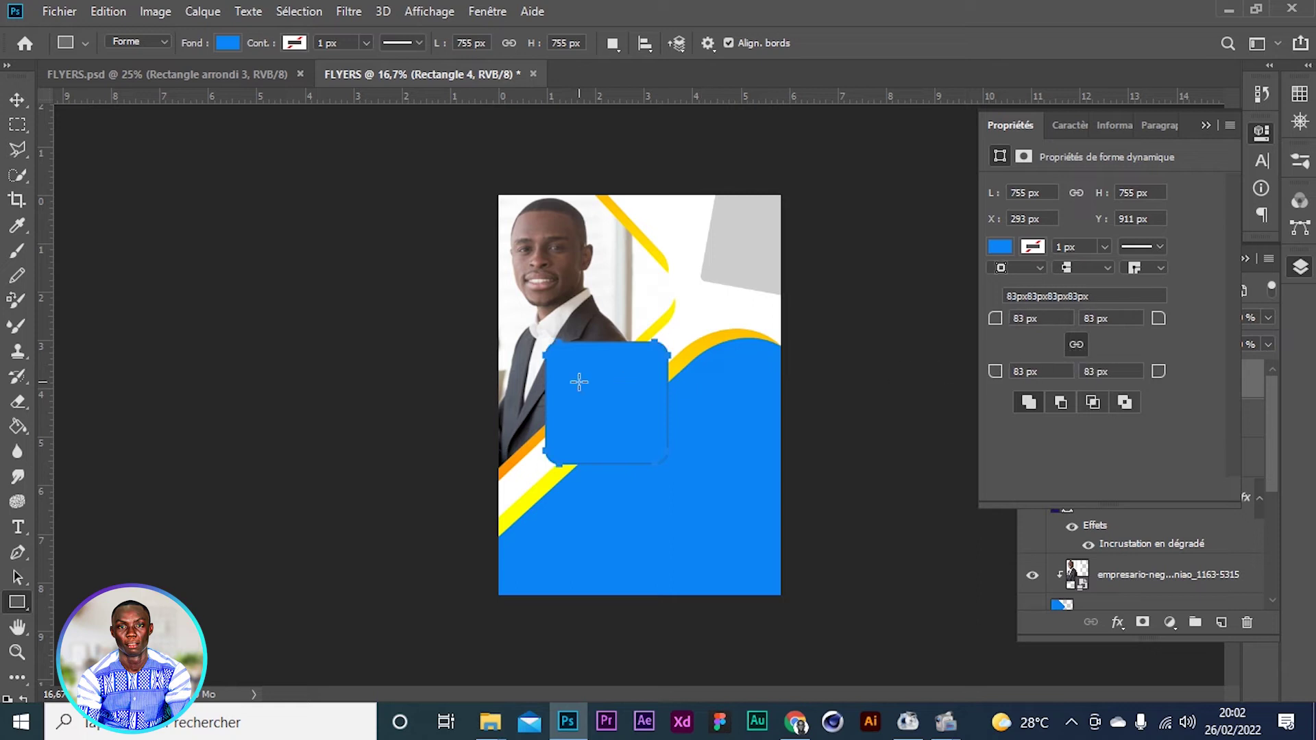
Rotate the rounded square to about 146.8° and move it up beside the corner of the clipped photo
left_click(19, 100)
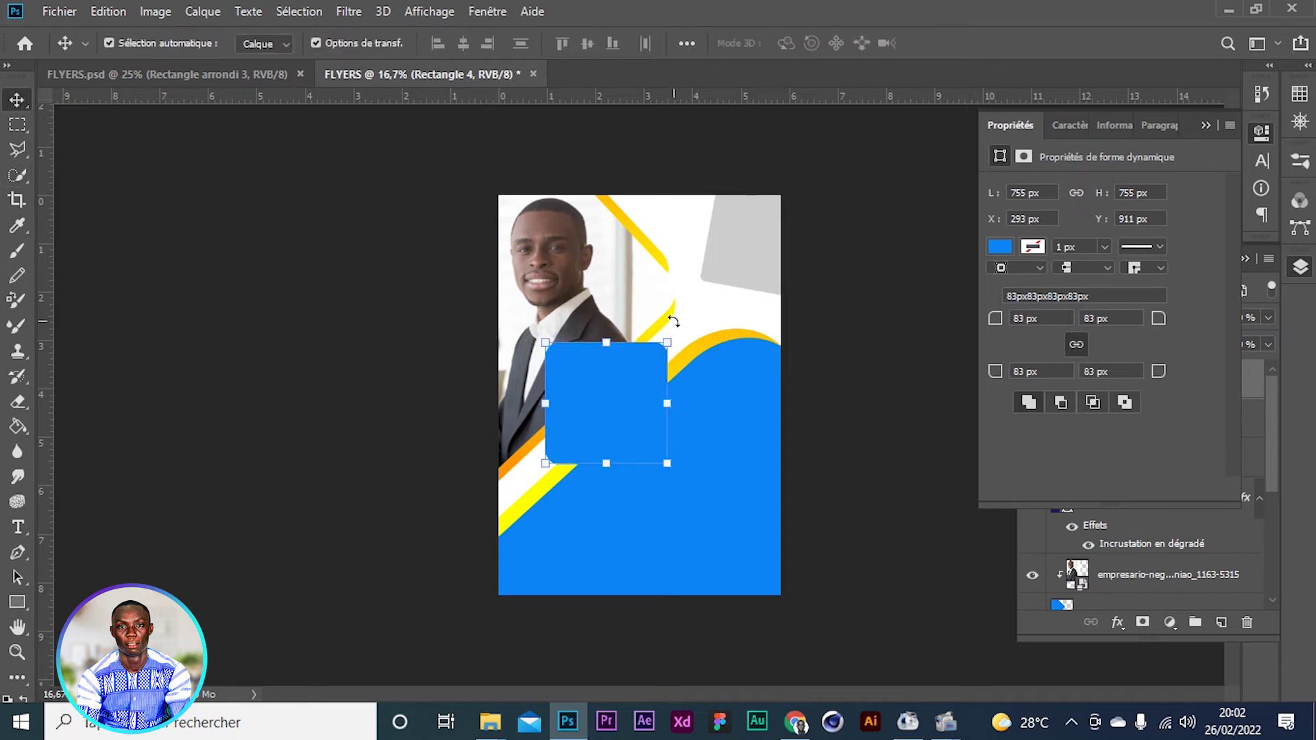
left_click_drag(742, 389, 589, 490)
left_click_drag(561, 393, 659, 302)
Scale the rotated square proportionally to 66% and position it at the flyer's right edge, just below the gray shape
left_click(397, 44)
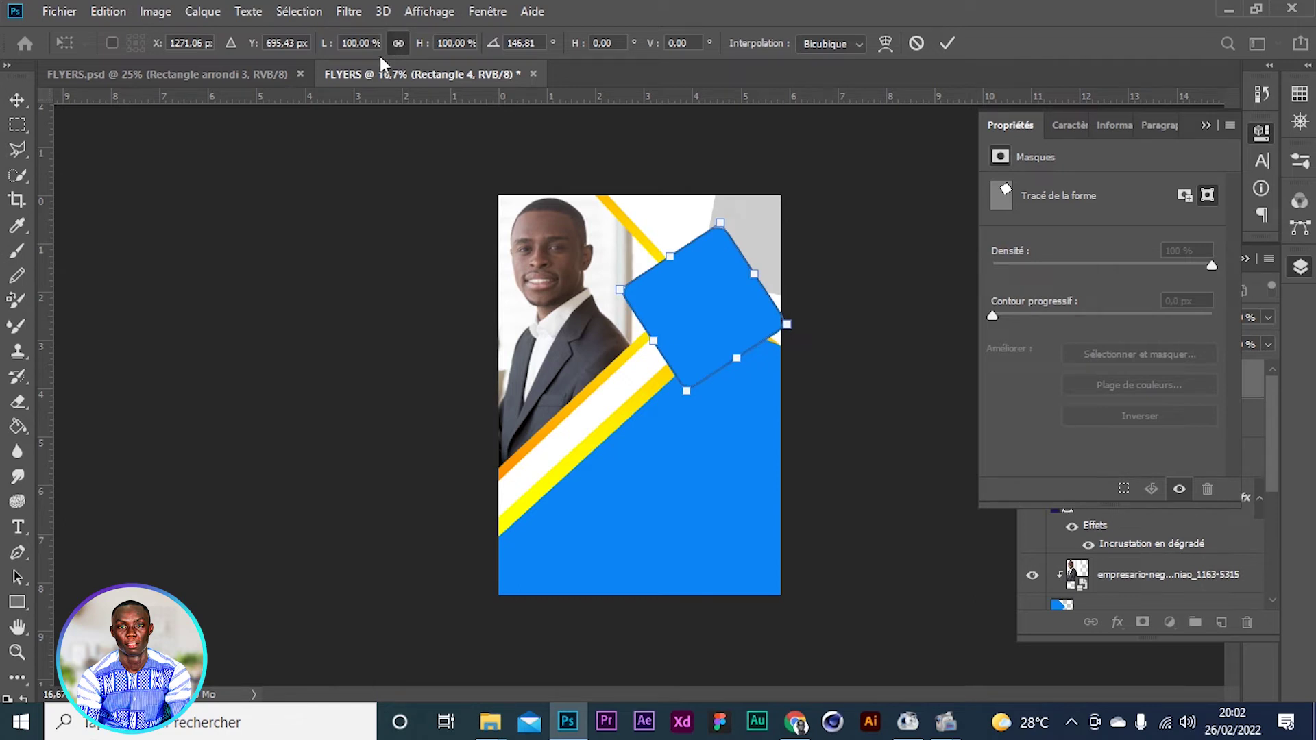
left_click_drag(329, 53, 303, 68)
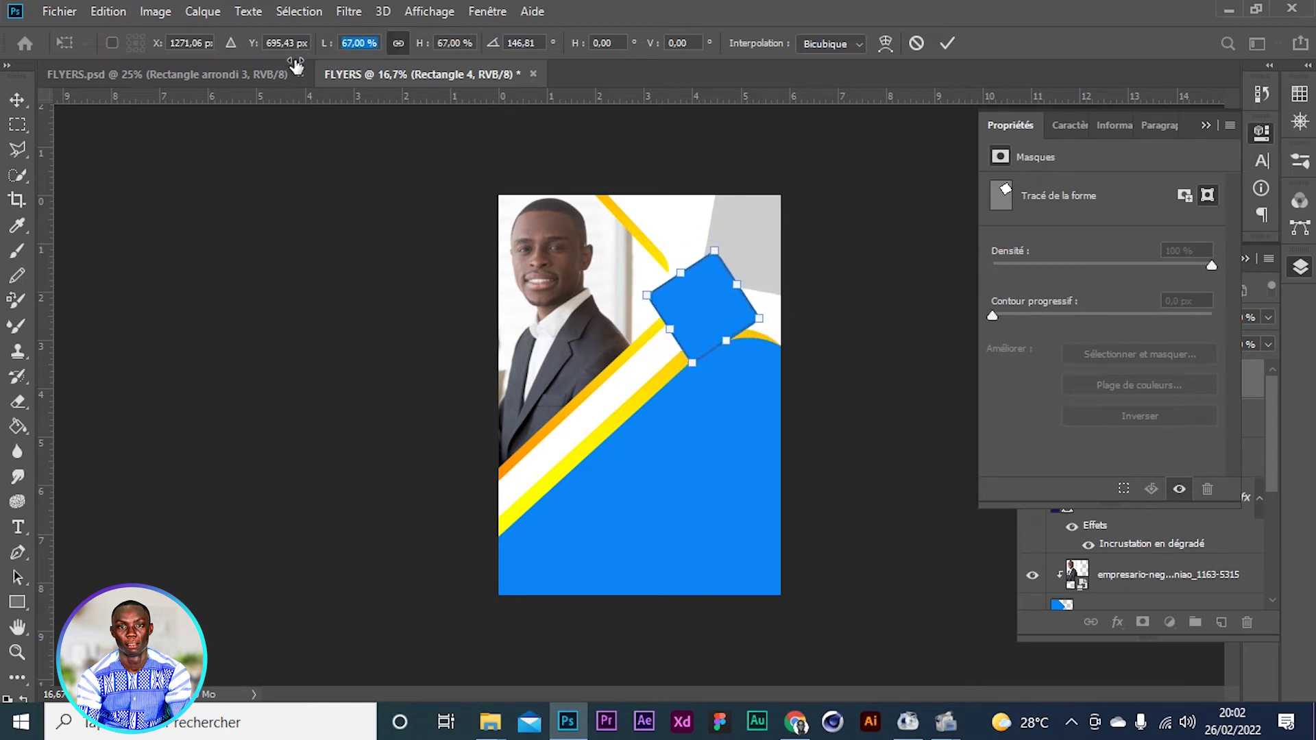
left_click_drag(692, 318, 745, 343)
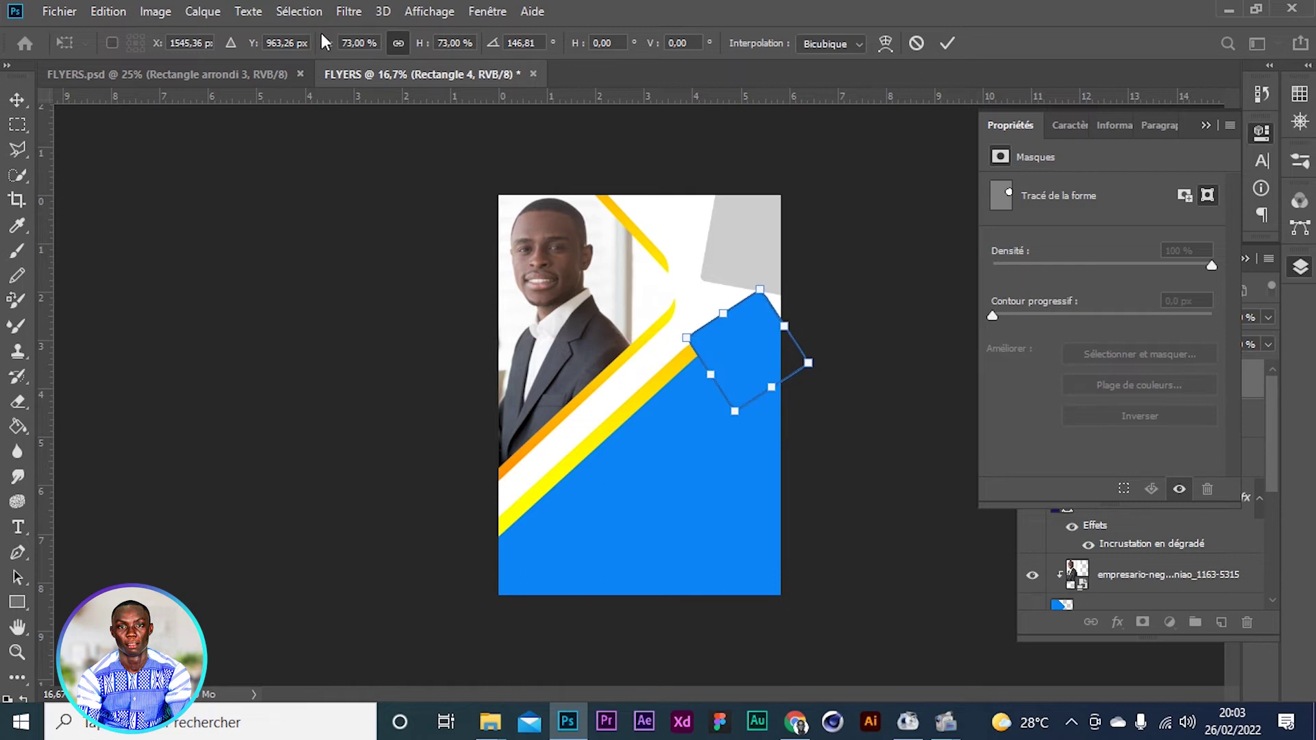
left_click_drag(326, 43, 315, 44)
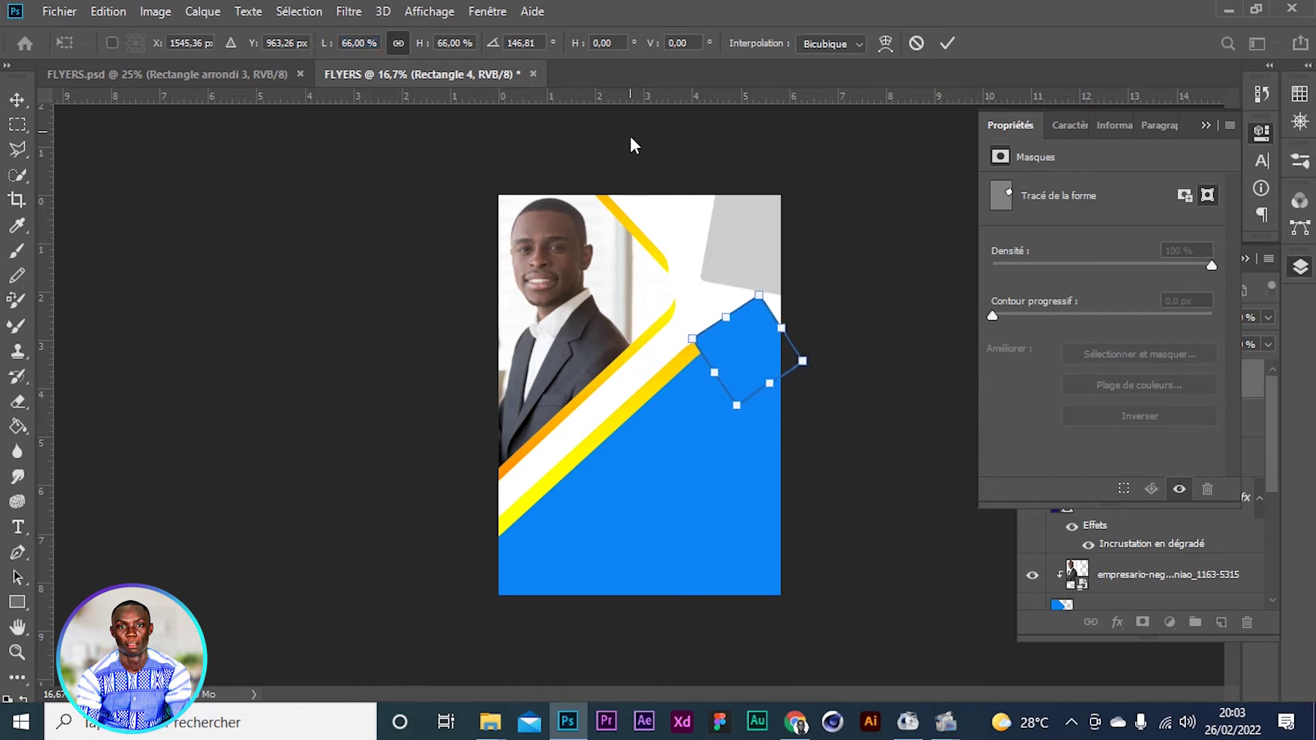
left_click(947, 43)
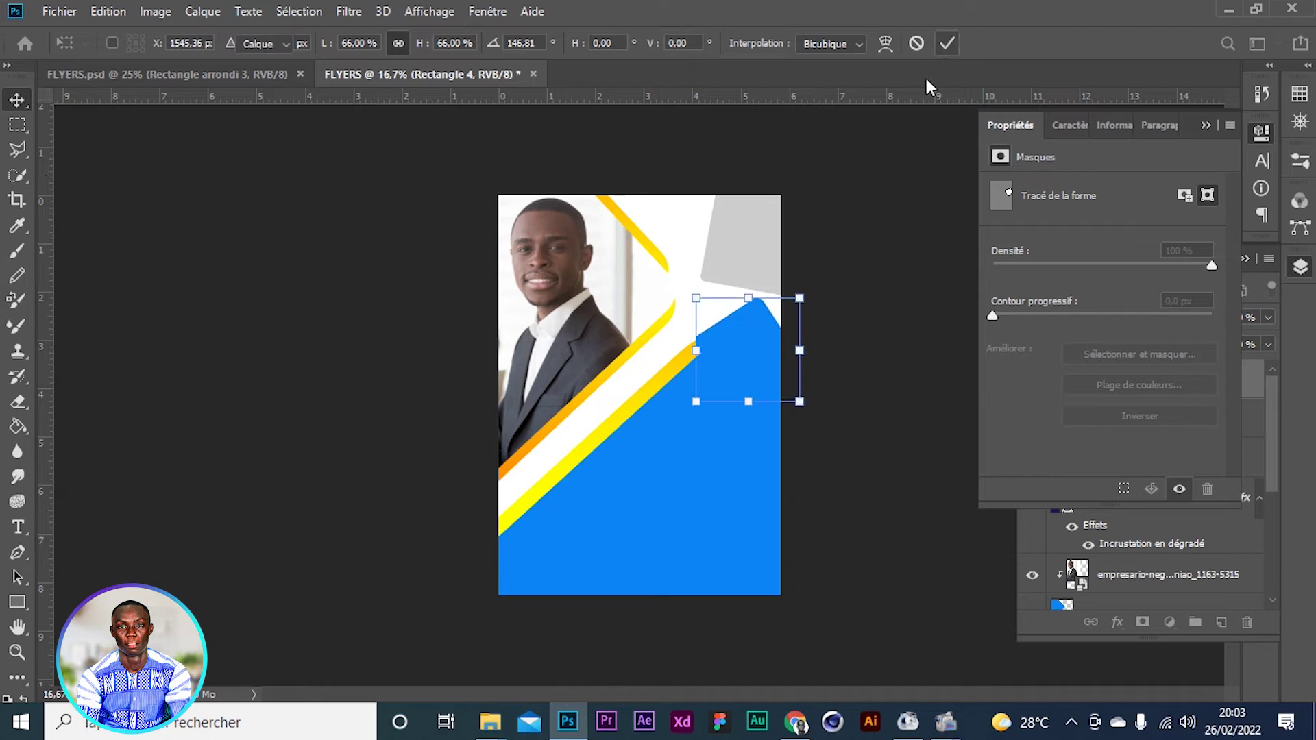
key("shift+Up")
key("shift+Up")
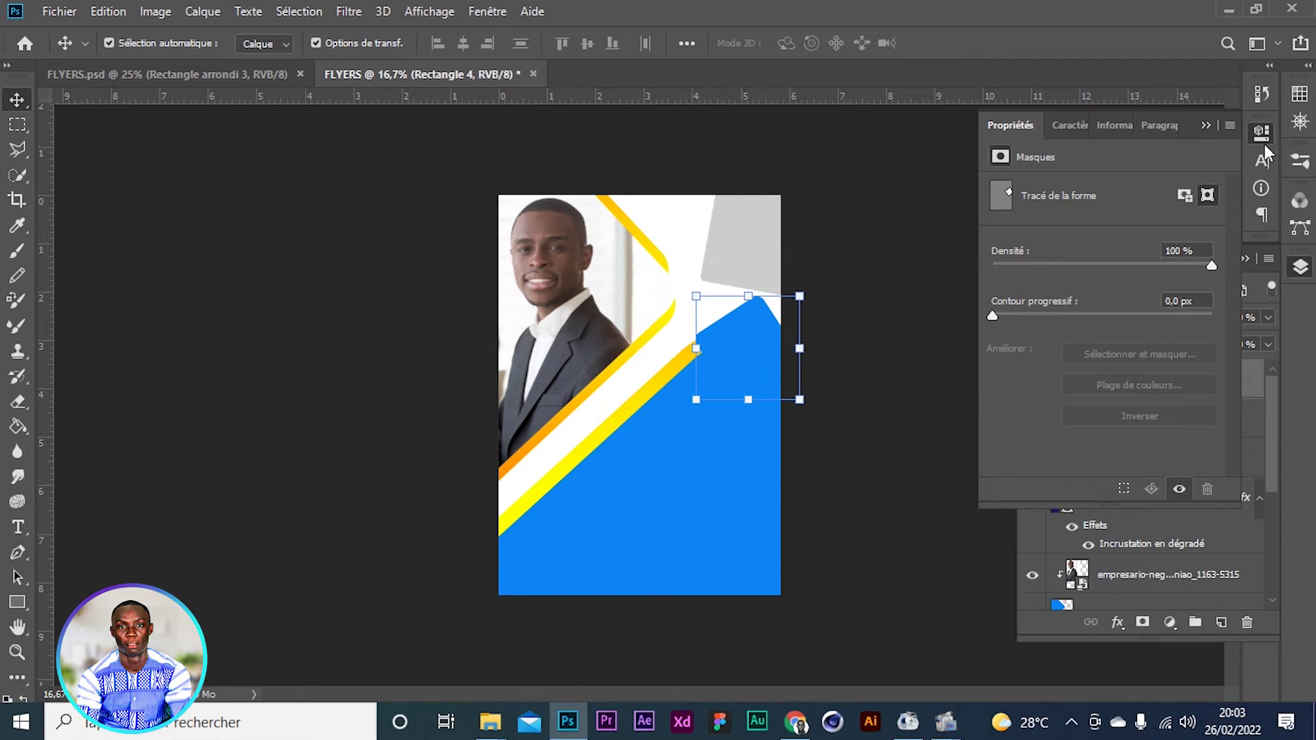
left_click(1205, 126)
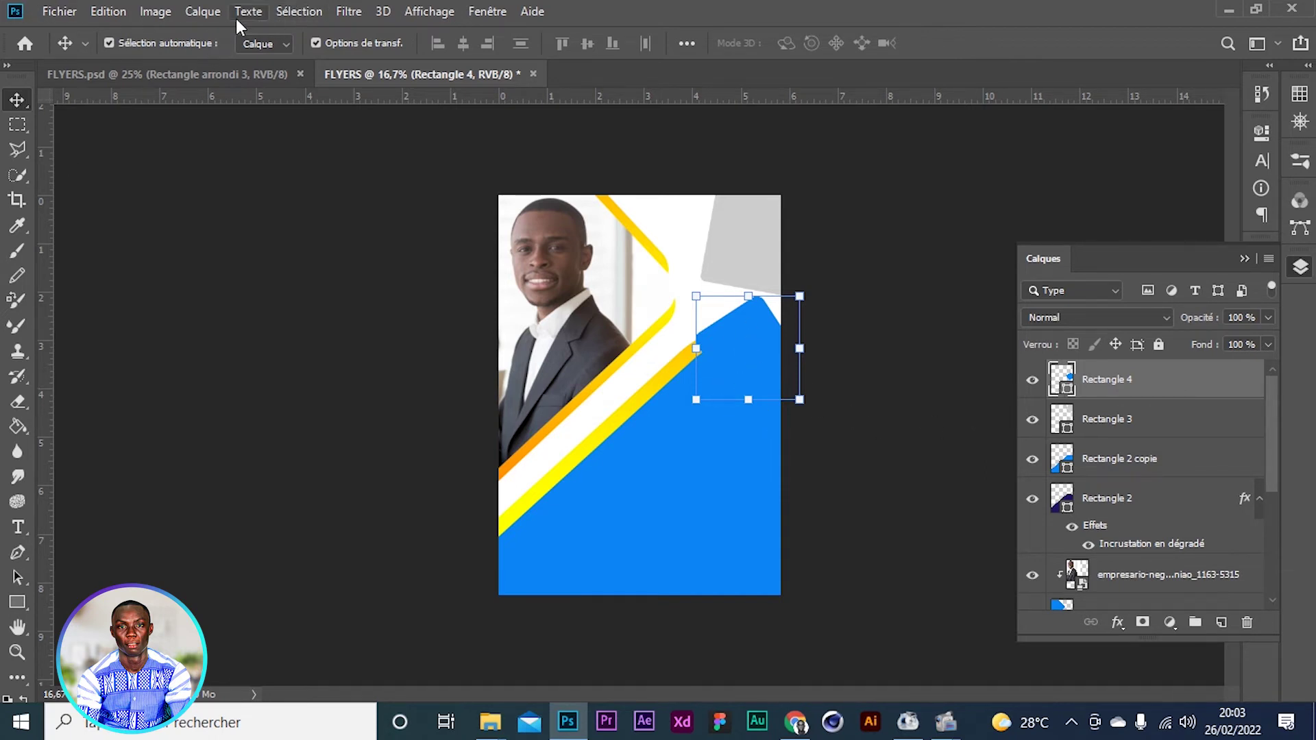
Apply a yellow-orange linear gradient overlay to the Rectangle 4 square, with an 89° angle and 150% scale
left_click(201, 16)
mouse_move(295, 196)
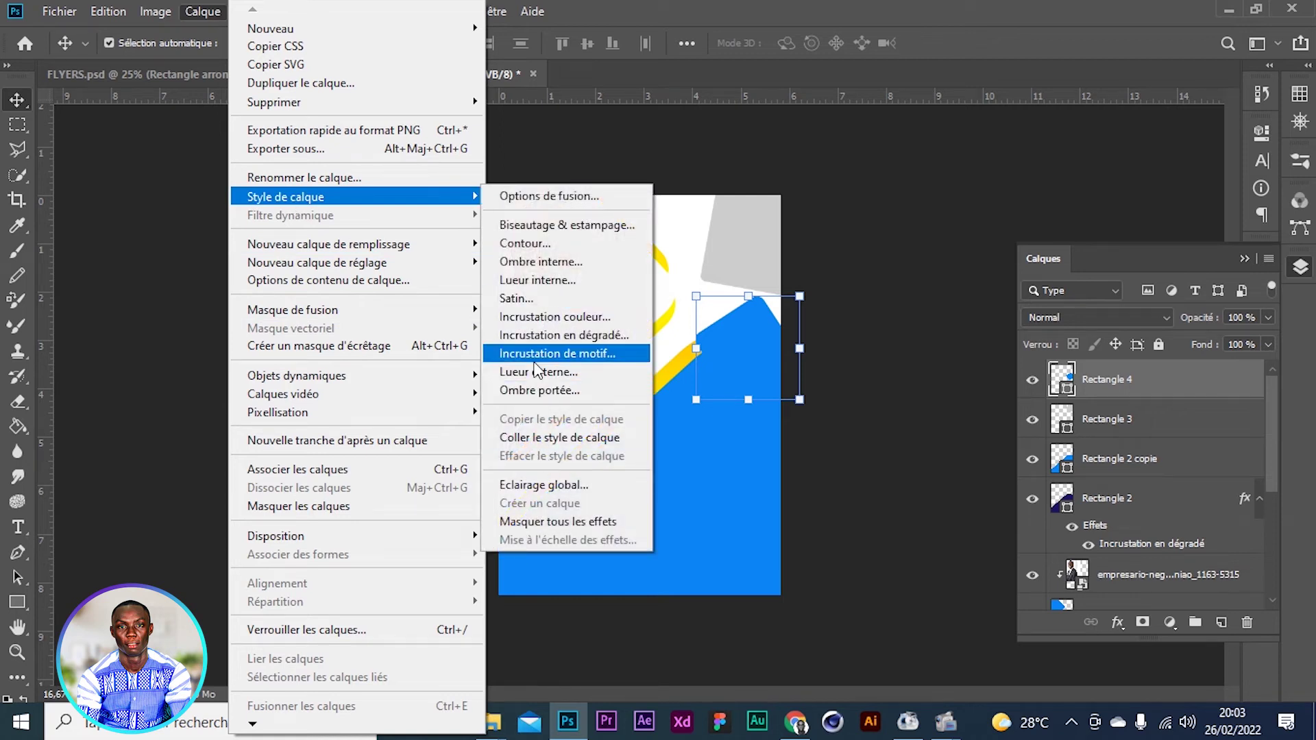
left_click(534, 334)
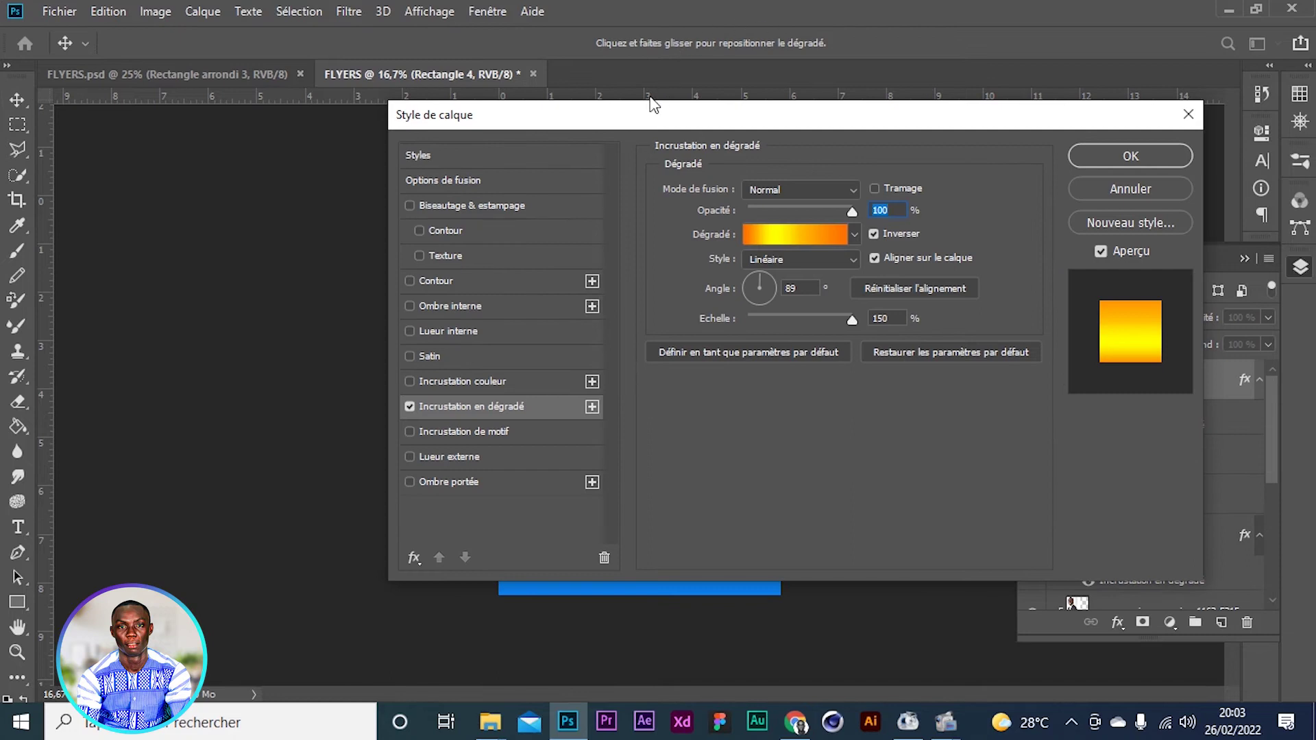
left_click_drag(653, 104, 1313, 113)
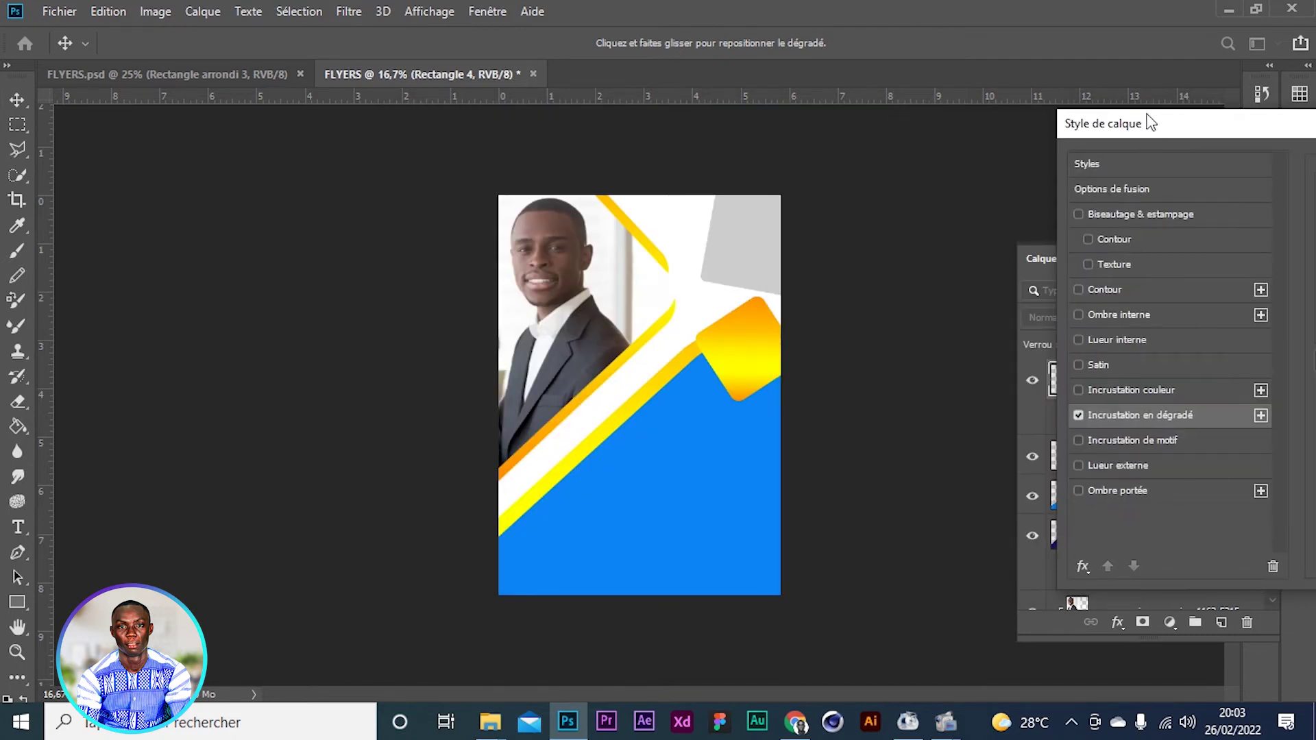
left_click_drag(1150, 122, 1016, 139)
left_click_drag(1174, 149, 1077, 150)
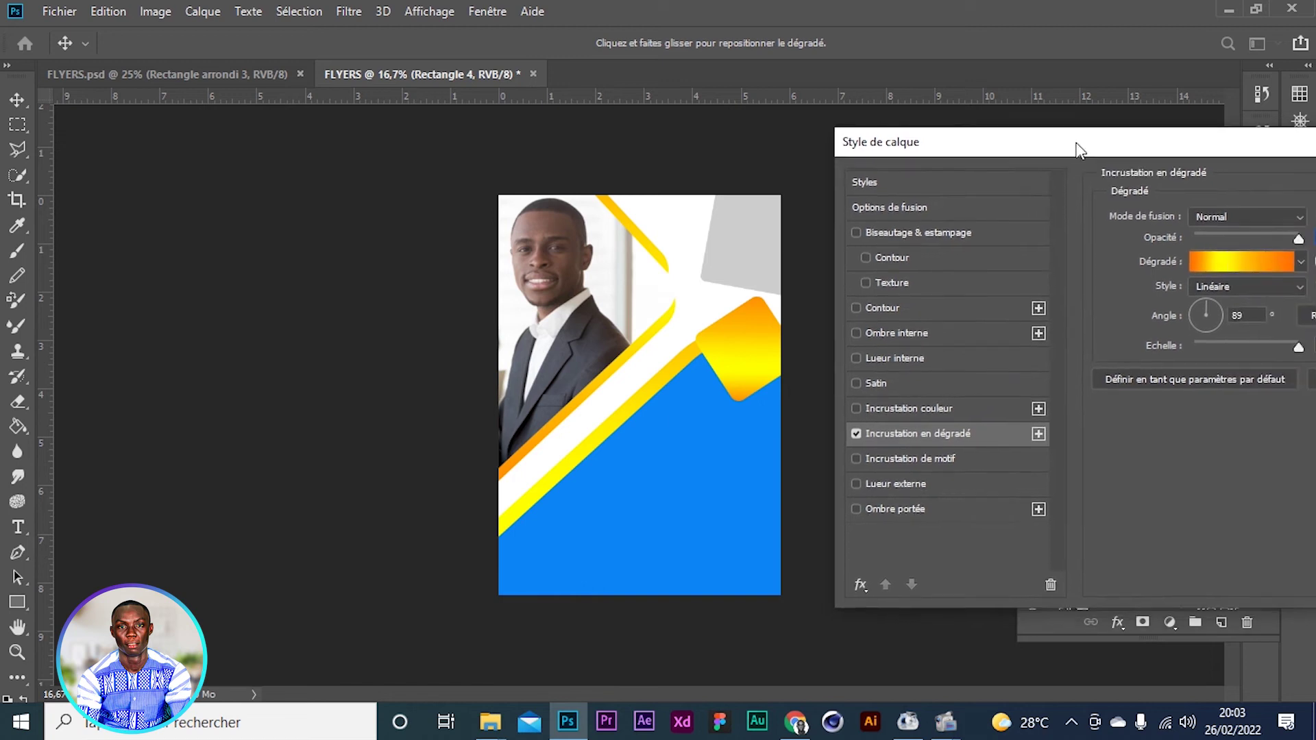
Add a 27 px white outside stroke to the Rectangle 4 square and apply the layer style
left_click(856, 309)
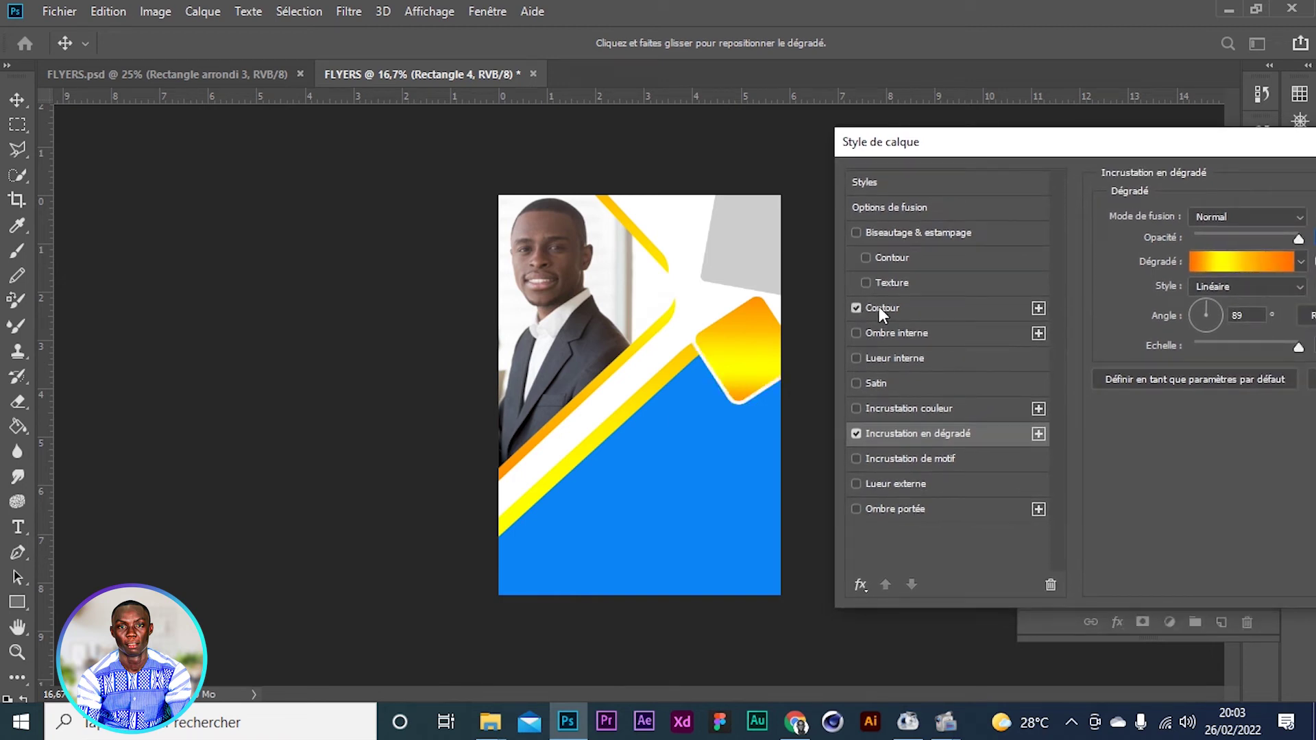
left_click(881, 307)
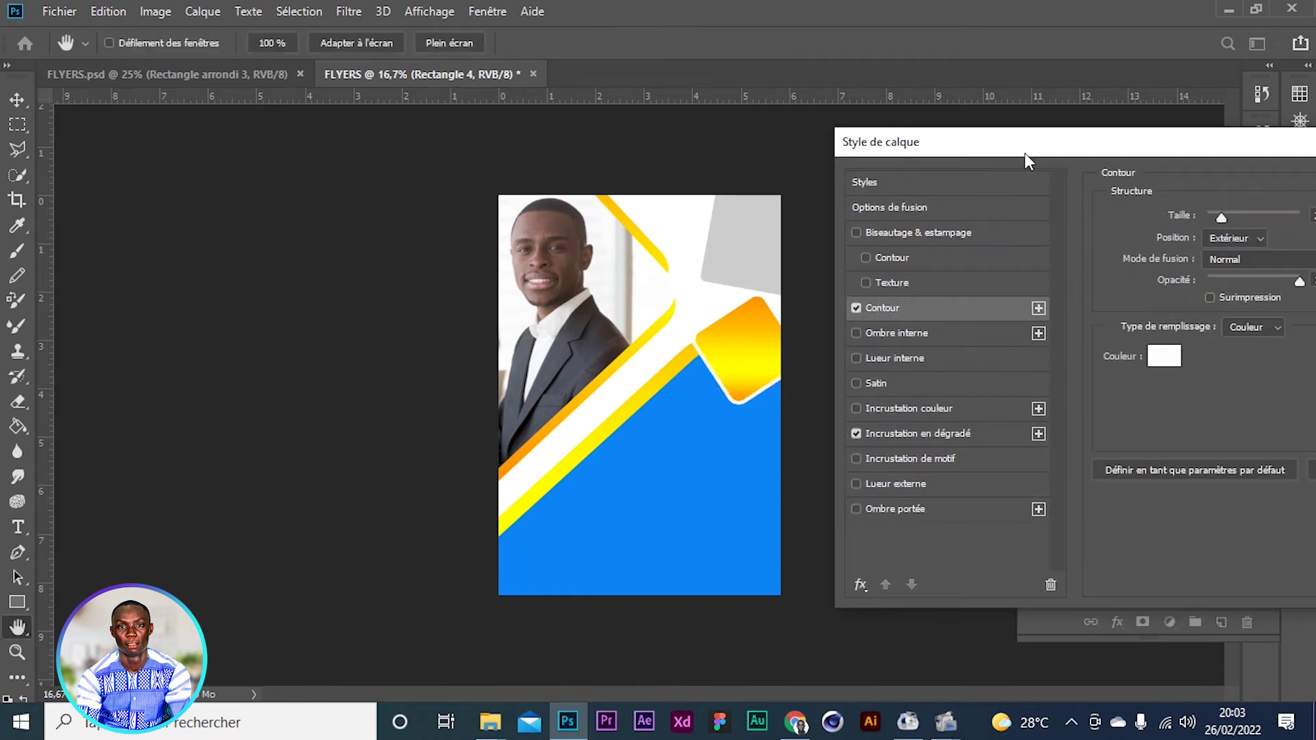
left_click_drag(1025, 152, 977, 152)
left_click(1169, 217)
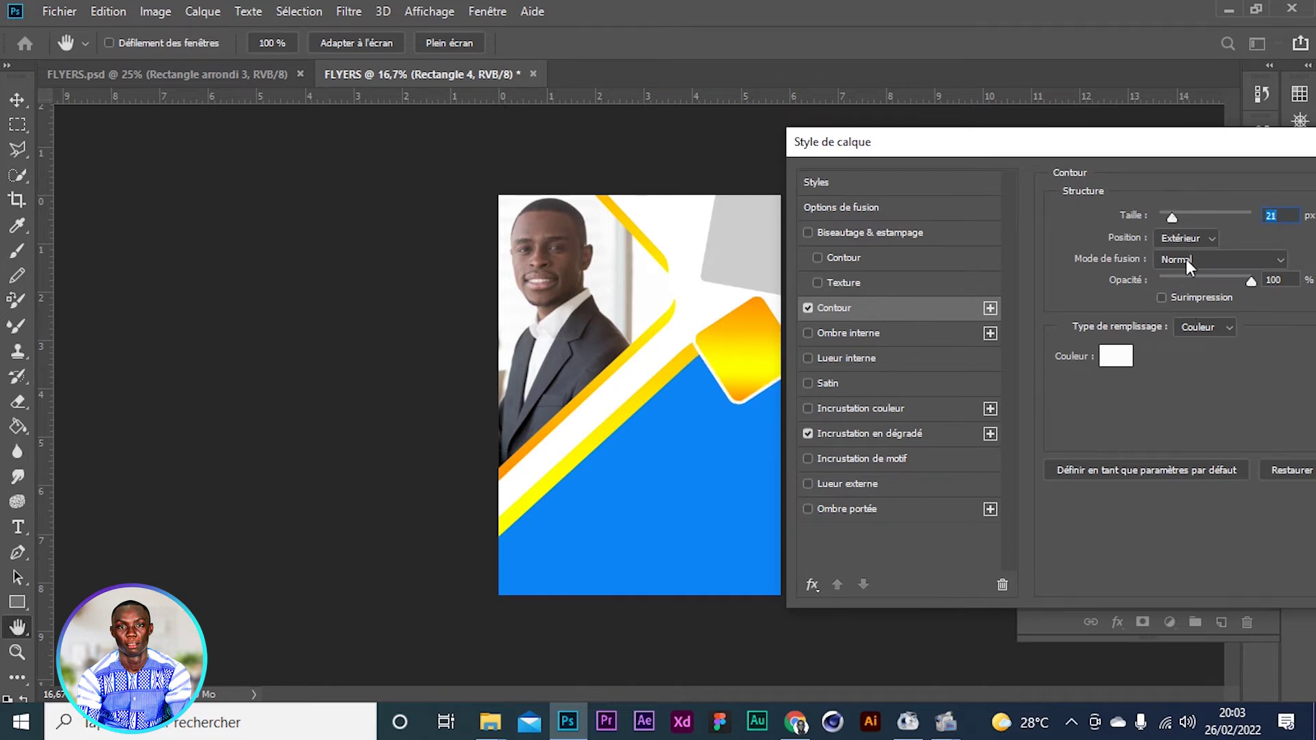
left_click(1174, 219)
left_click_drag(1186, 220, 1173, 222)
left_click_drag(1182, 150, 1042, 152)
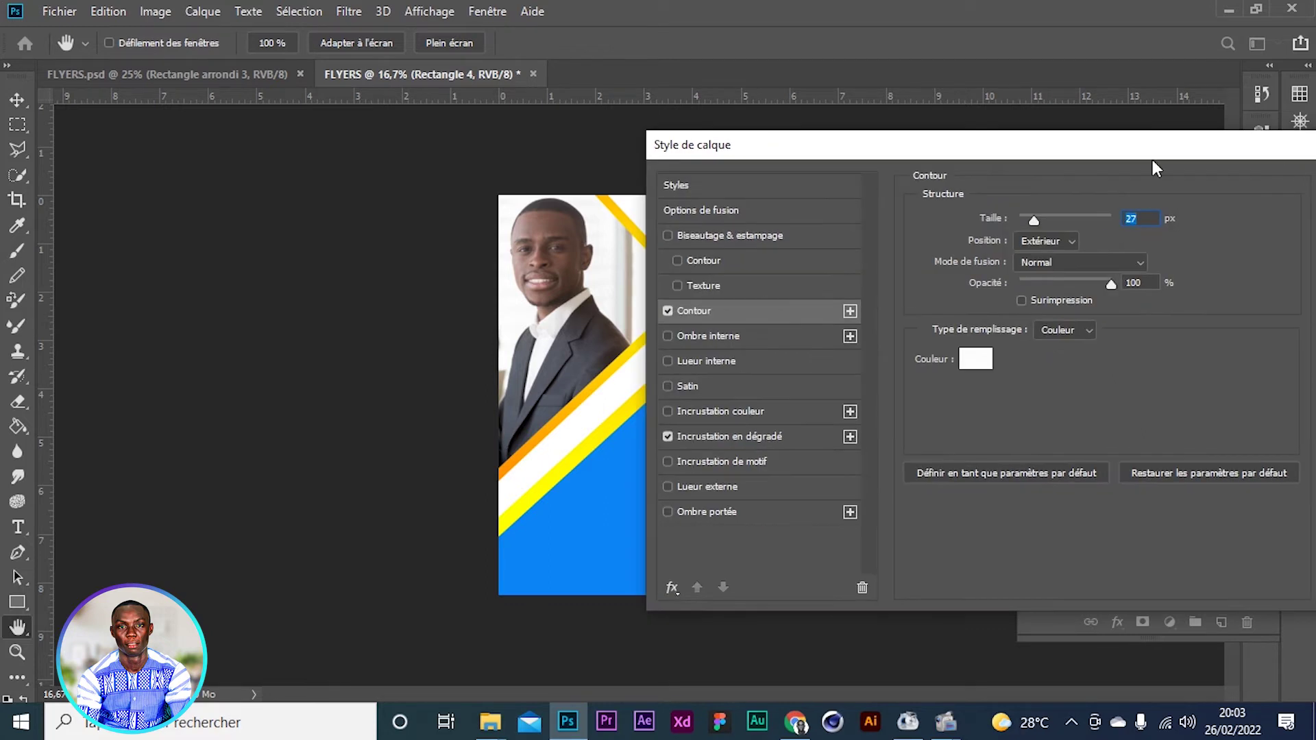
left_click_drag(1249, 146, 610, 137)
left_click(711, 173)
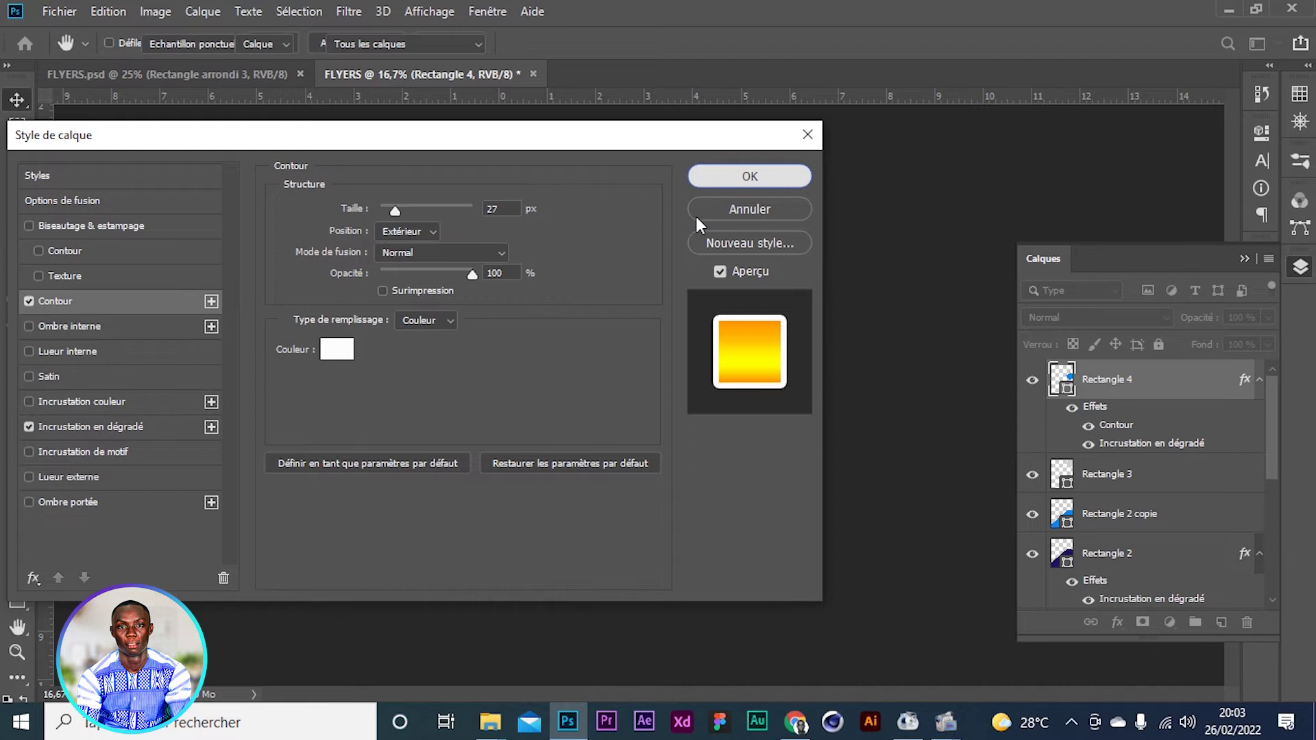
Scale the gradient square to 87%, place it fully inside the flyer just below the gray shape, and deselect it
mouse_move(753, 355)
left_mouse_down()
mouse_move(716, 336)
mouse_move(742, 360)
left_mouse_up()
left_click(914, 352)
left_click(940, 377)
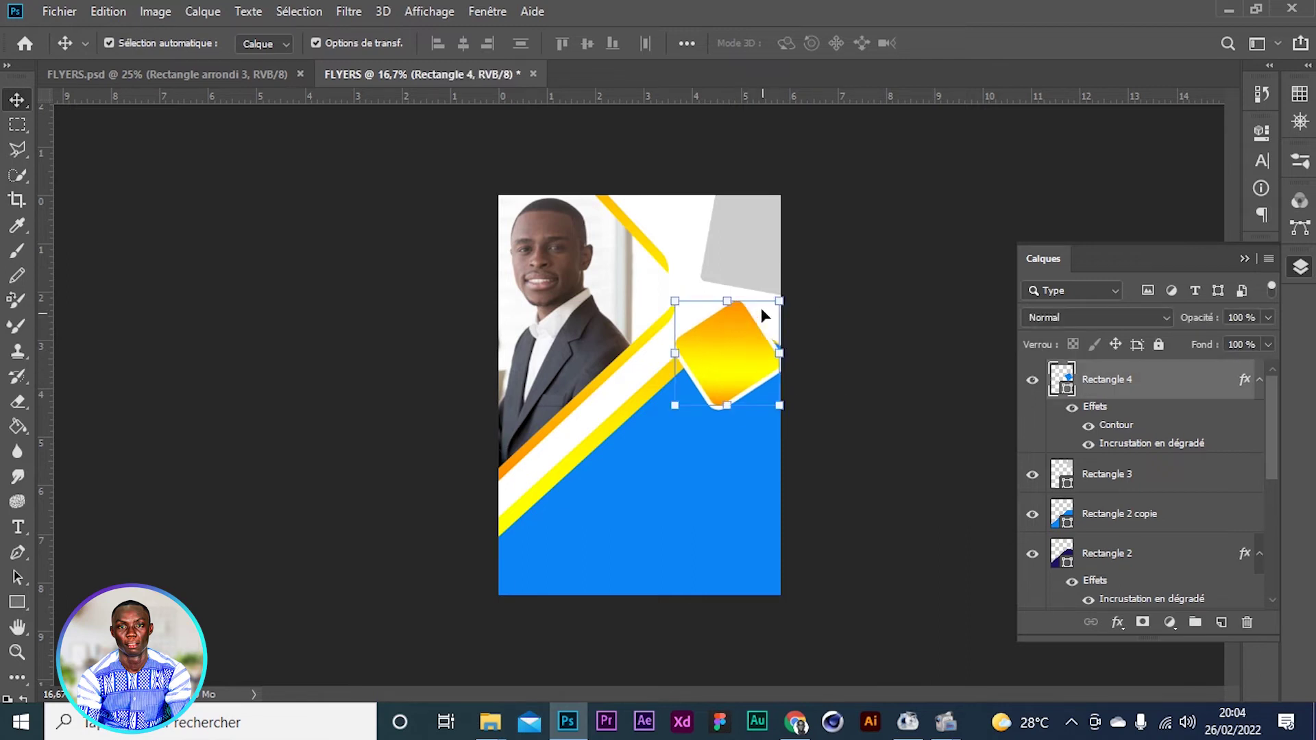
key("ctrl+t")
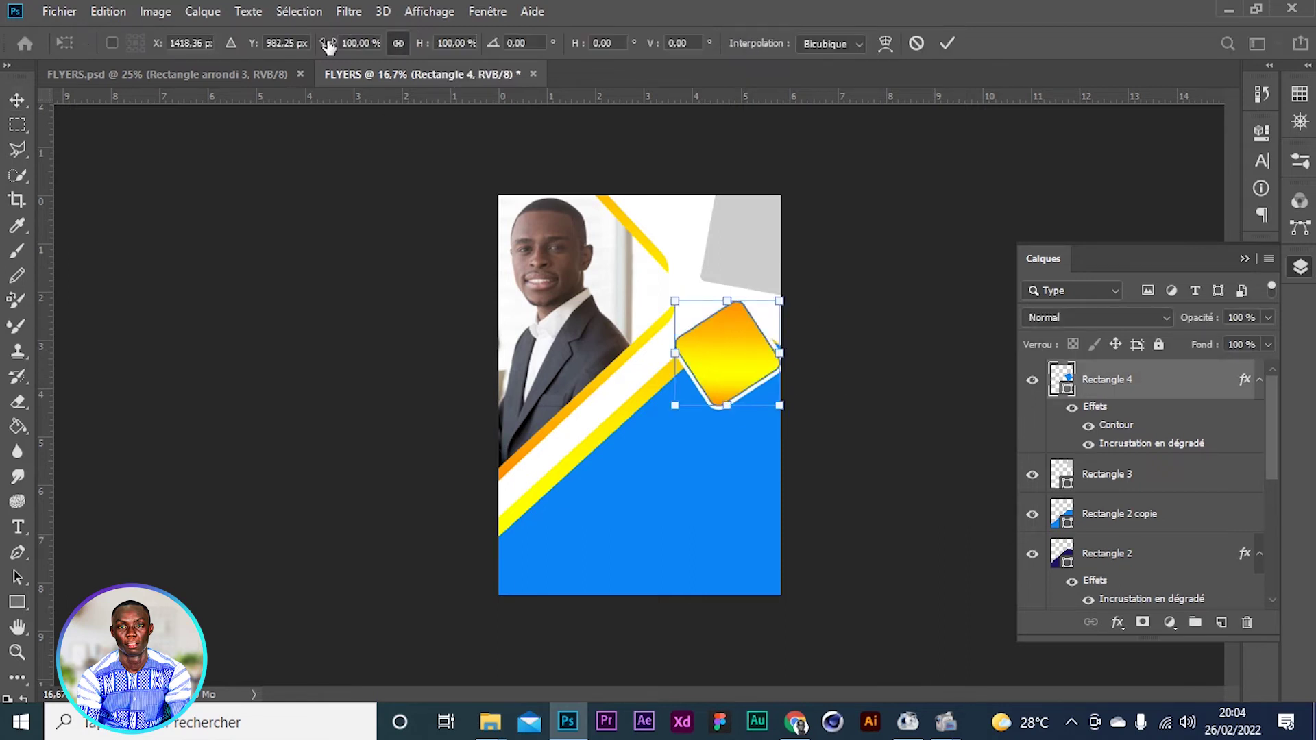
left_click_drag(329, 46, 305, 46)
left_click_drag(699, 346, 722, 341)
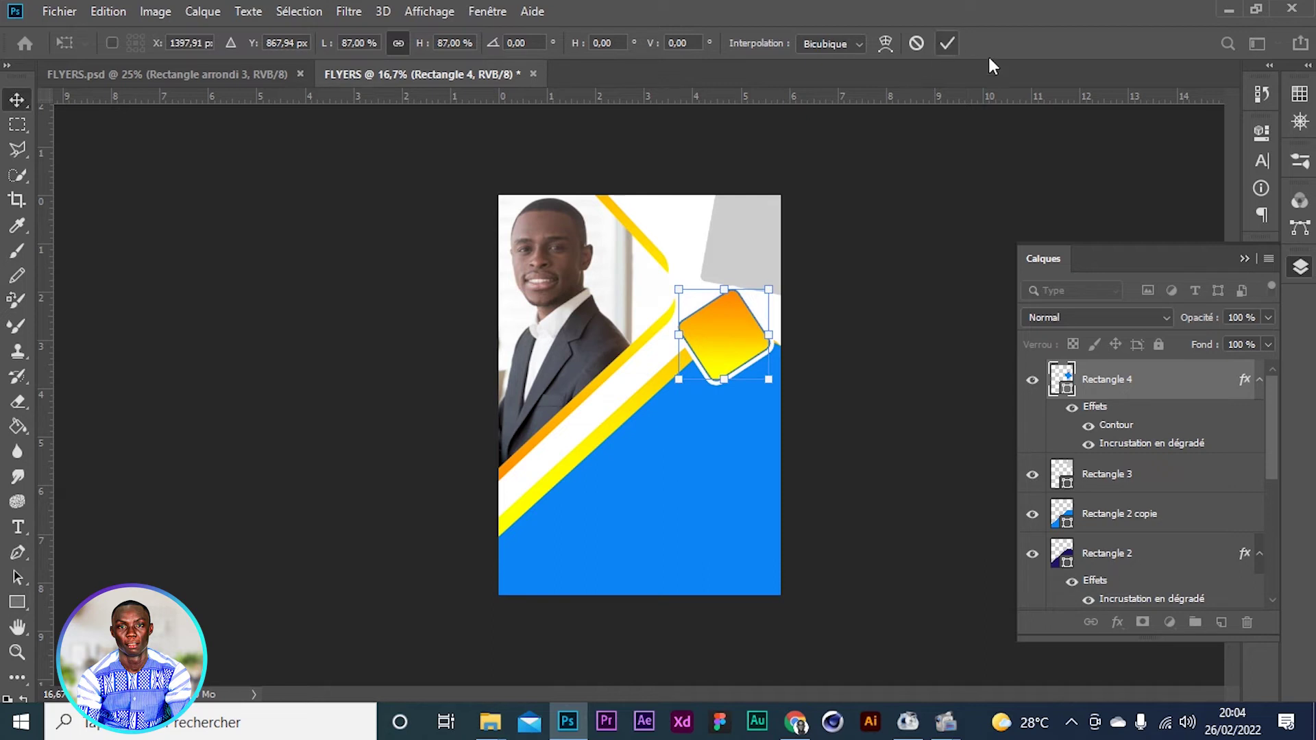
key("Return")
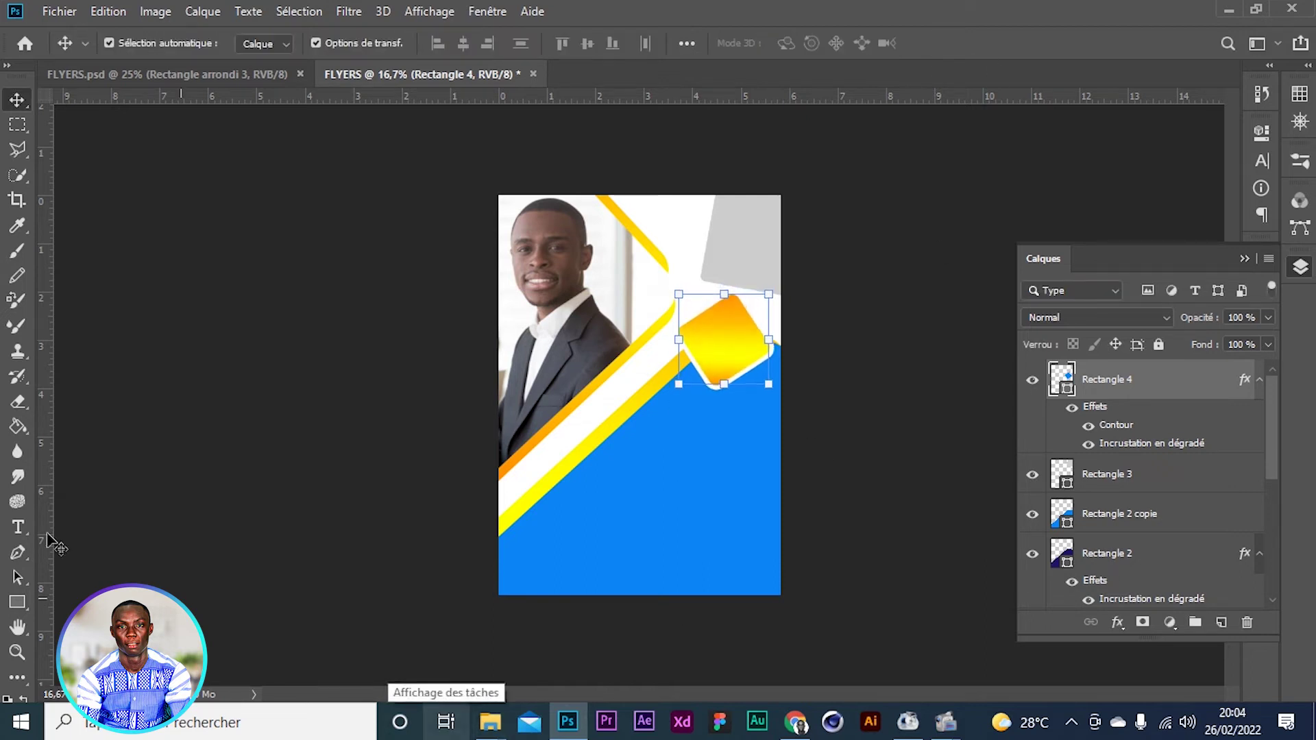
left_click(932, 515)
left_click(738, 359)
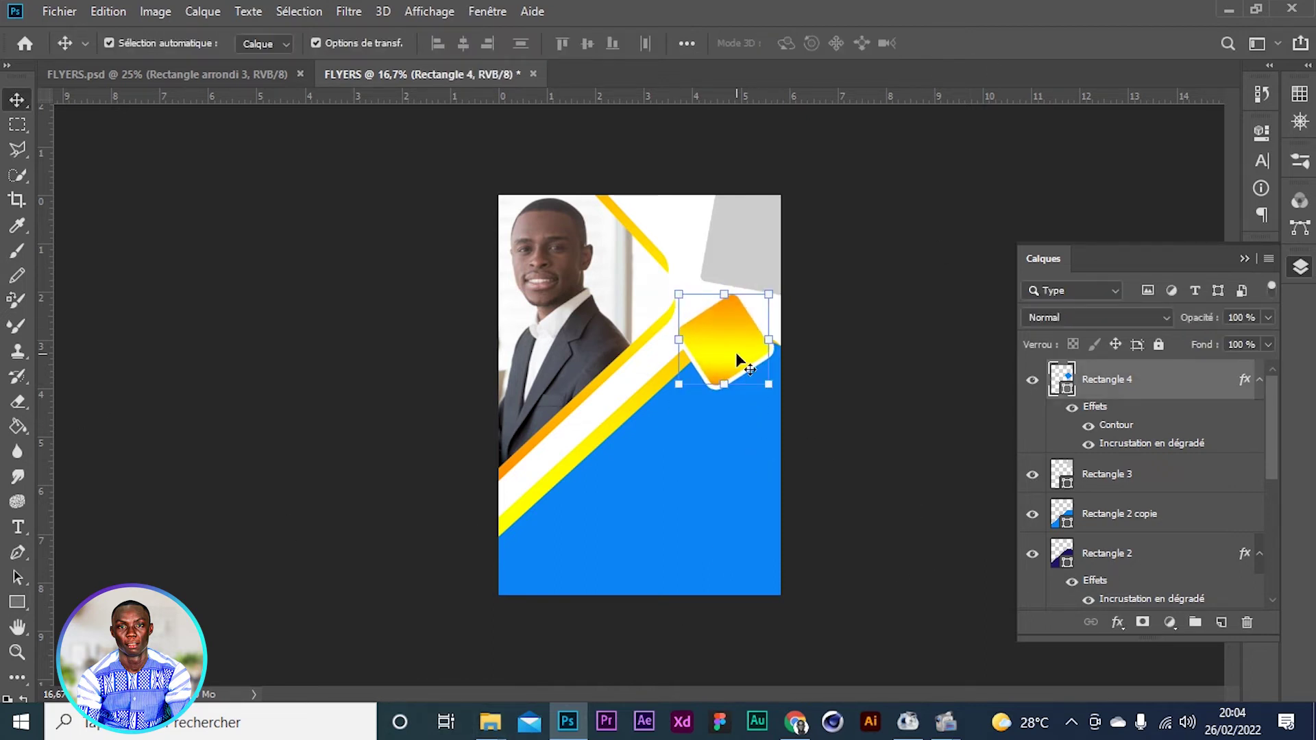
left_click(995, 413)
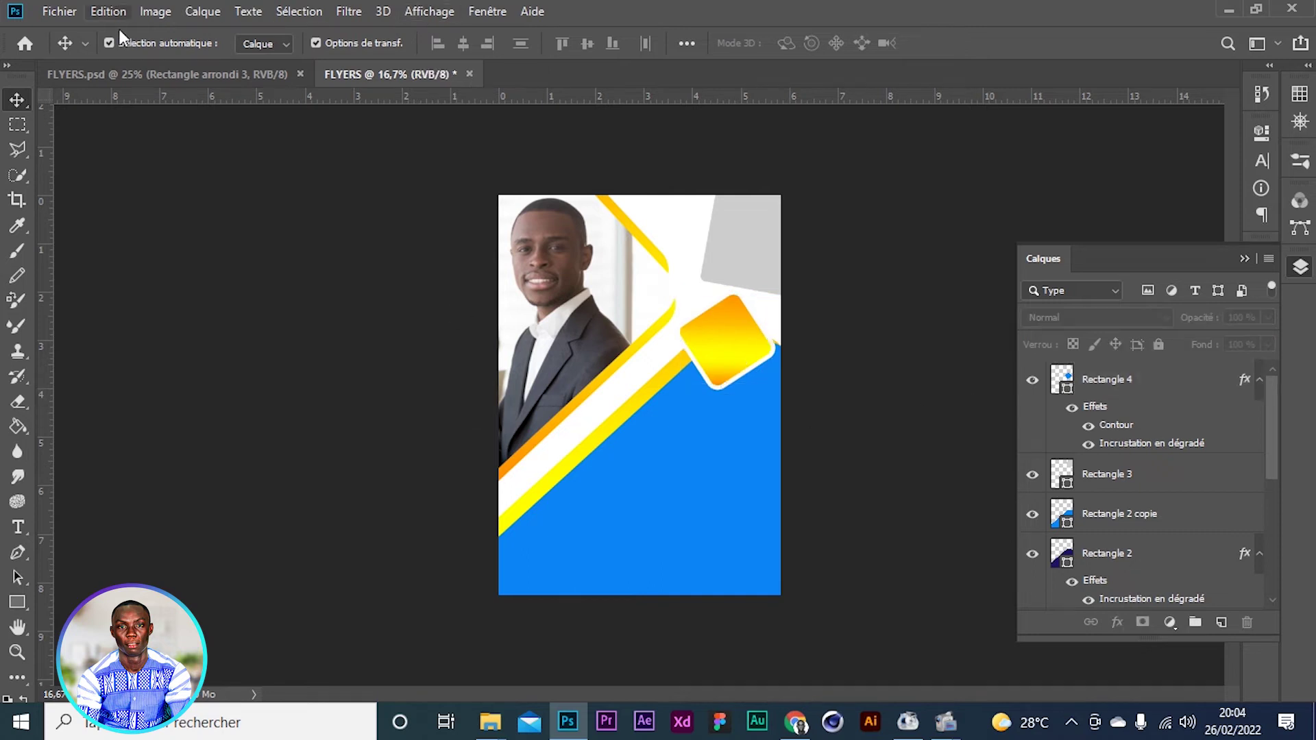
Check the reference FLYERS.psd, and add the text "Apprendre l'Infographie chez" on the new flyer's blue area
left_click(154, 74)
scroll(535, 446, "down", 1)
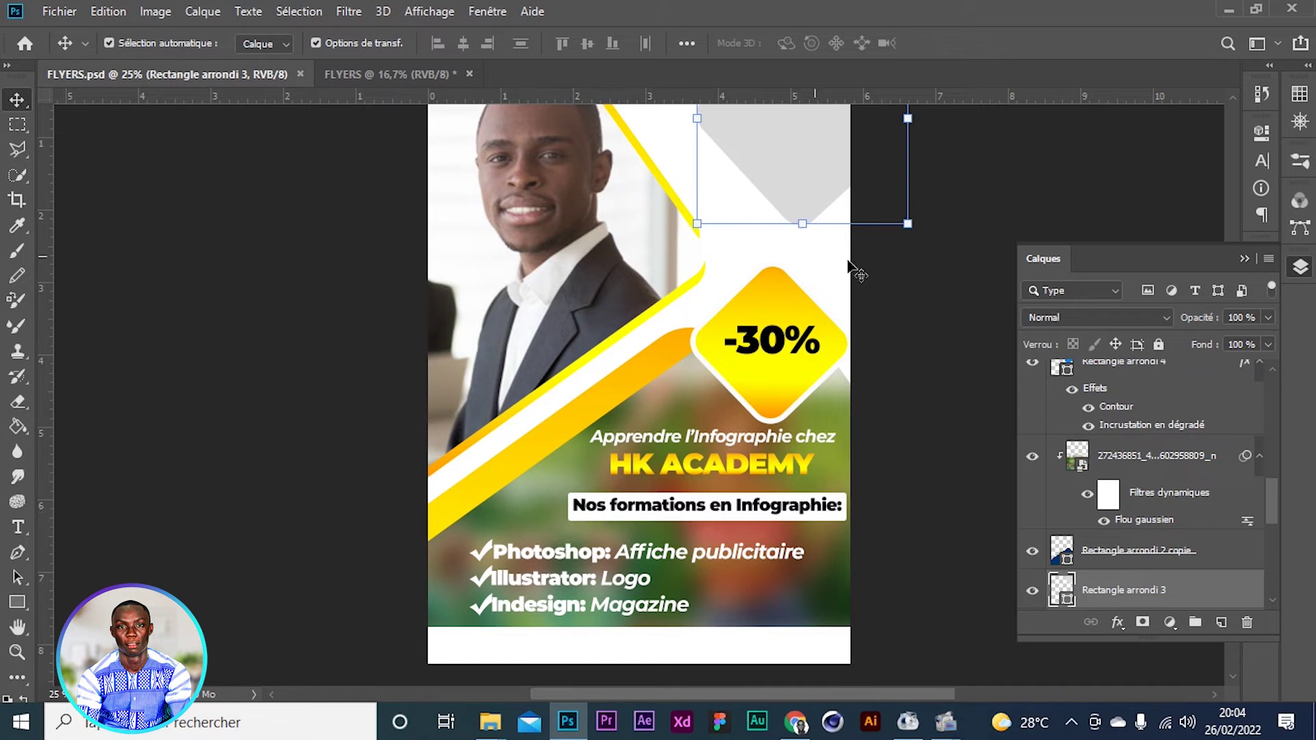
left_click(384, 73)
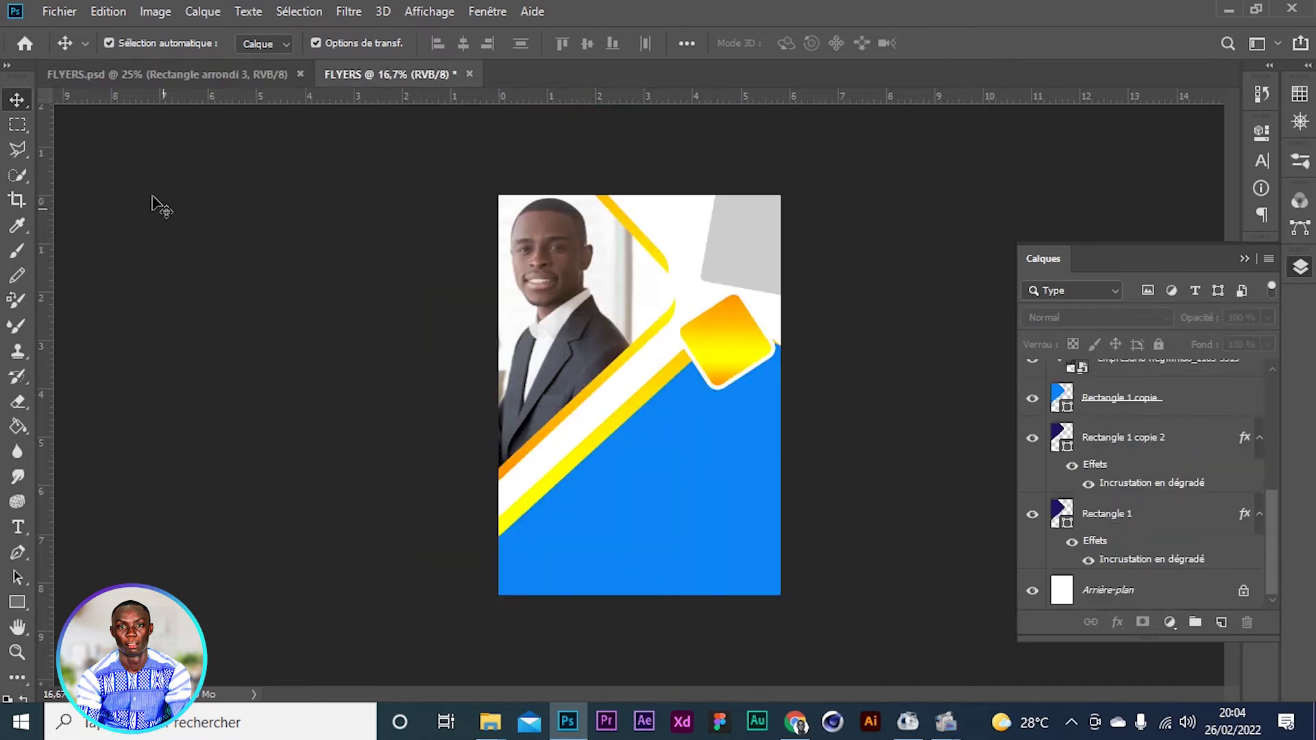
left_click(10, 525)
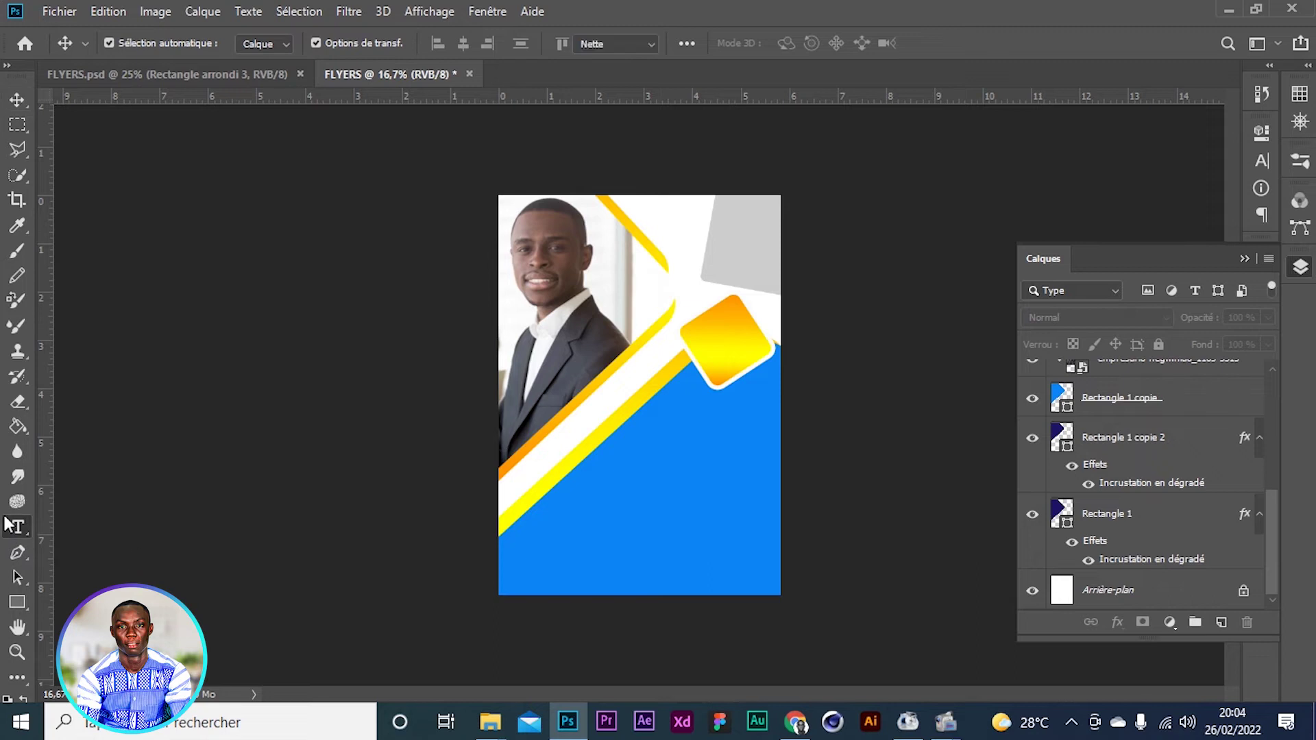
left_click(653, 438)
type("App")
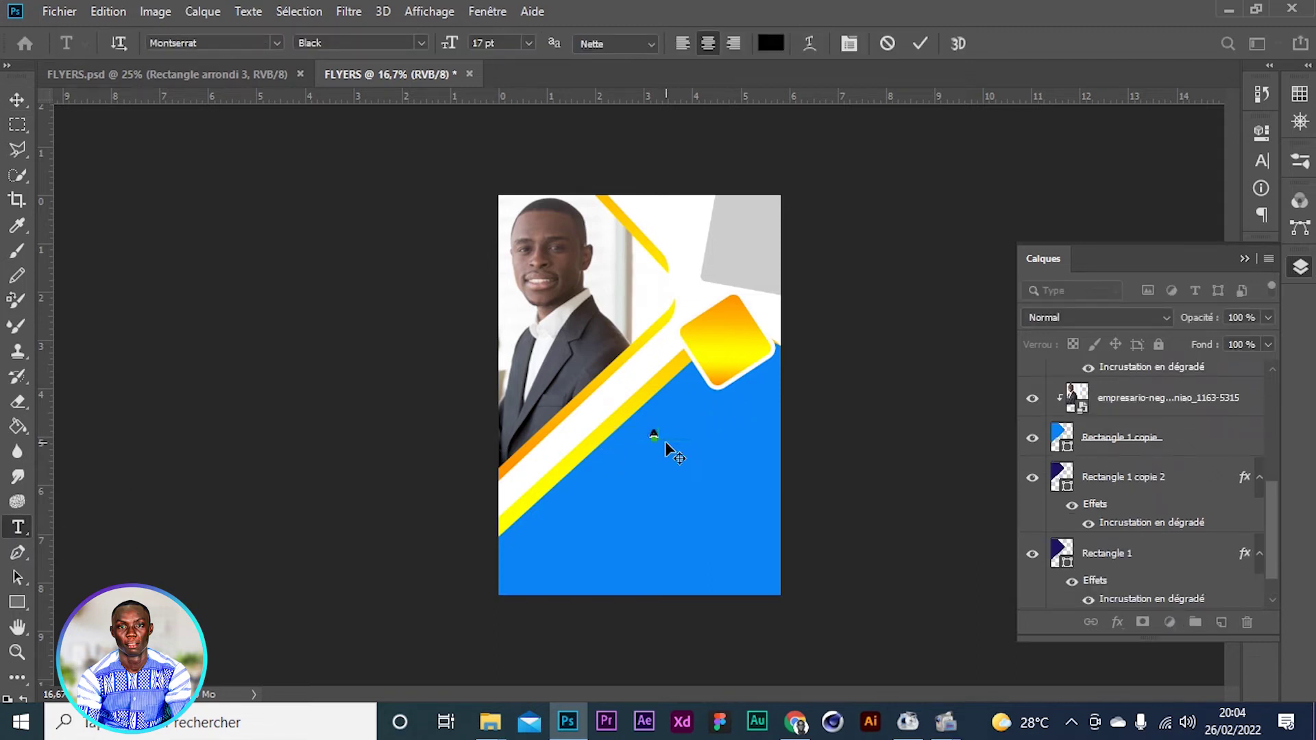
type("rendre l'in")
key("BackSpace")
key("BackSpace")
type("Infographie")
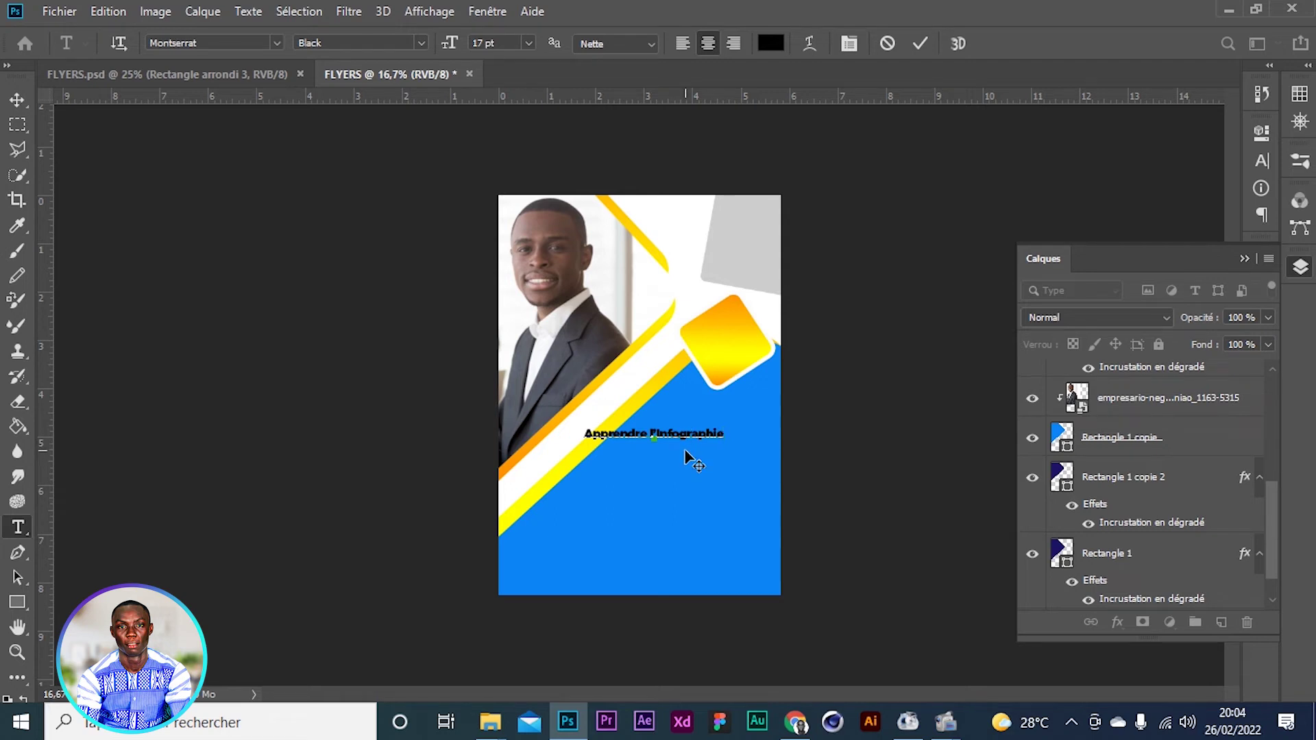
type(" e")
type("hez")
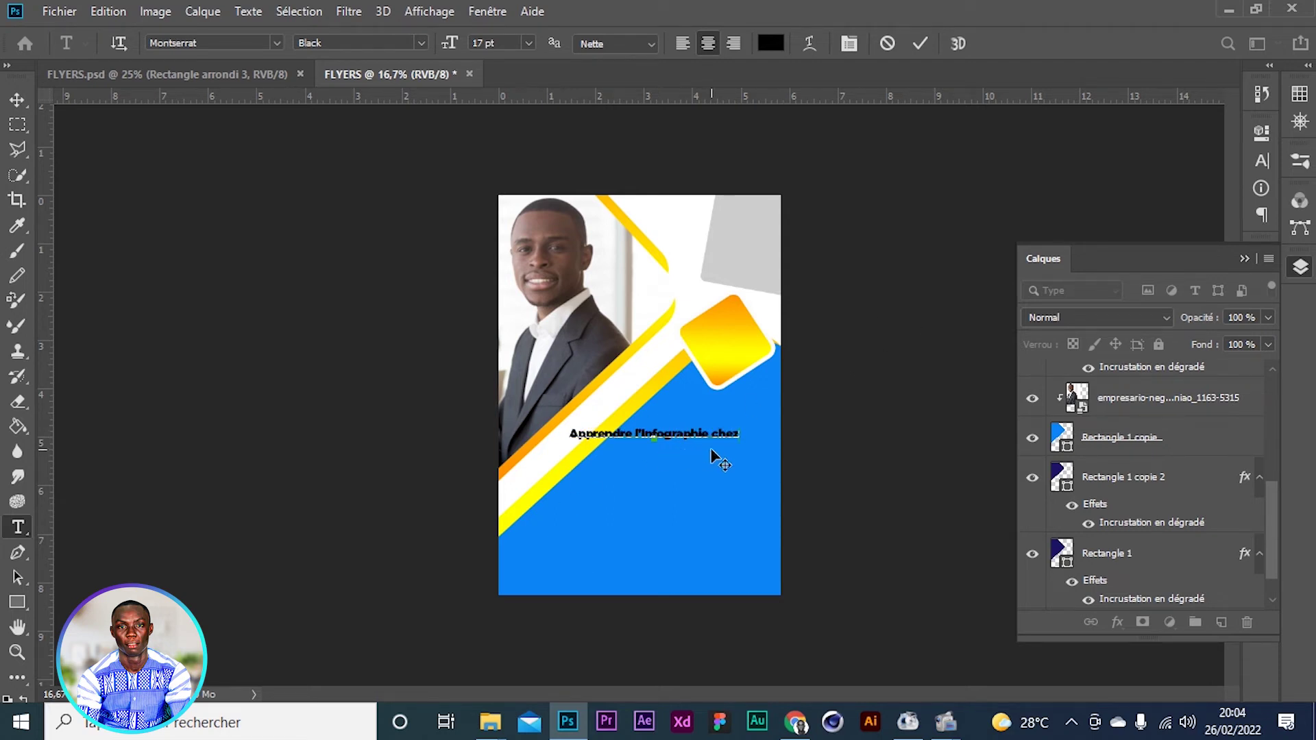
Move the "Apprendre l'Infographie chez" text beneath the gradient square, near the flyer's right edge
left_click(16, 100)
left_click_drag(686, 438, 705, 438)
key("ctrl+plus")
key("ctrl+plus")
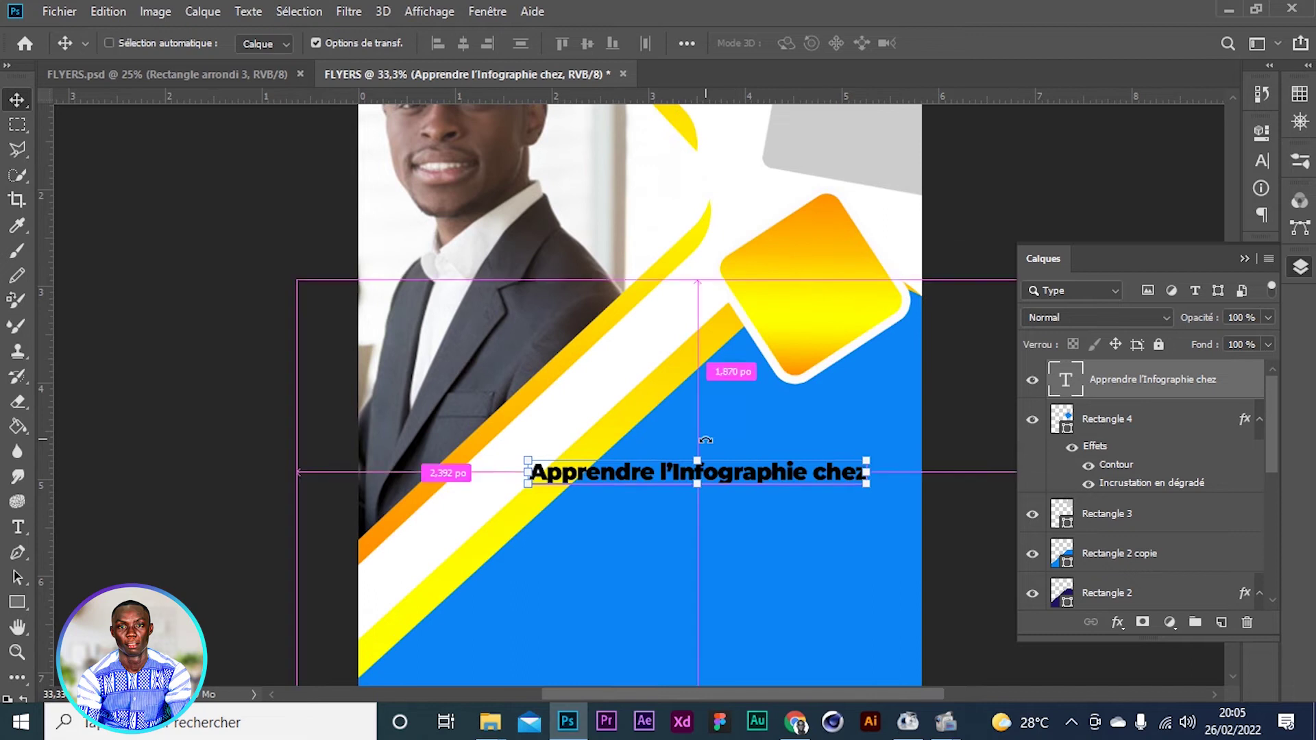
key("ctrl+minus")
mouse_move(763, 456)
left_mouse_down()
mouse_move(825, 457)
mouse_move(780, 450)
left_mouse_up()
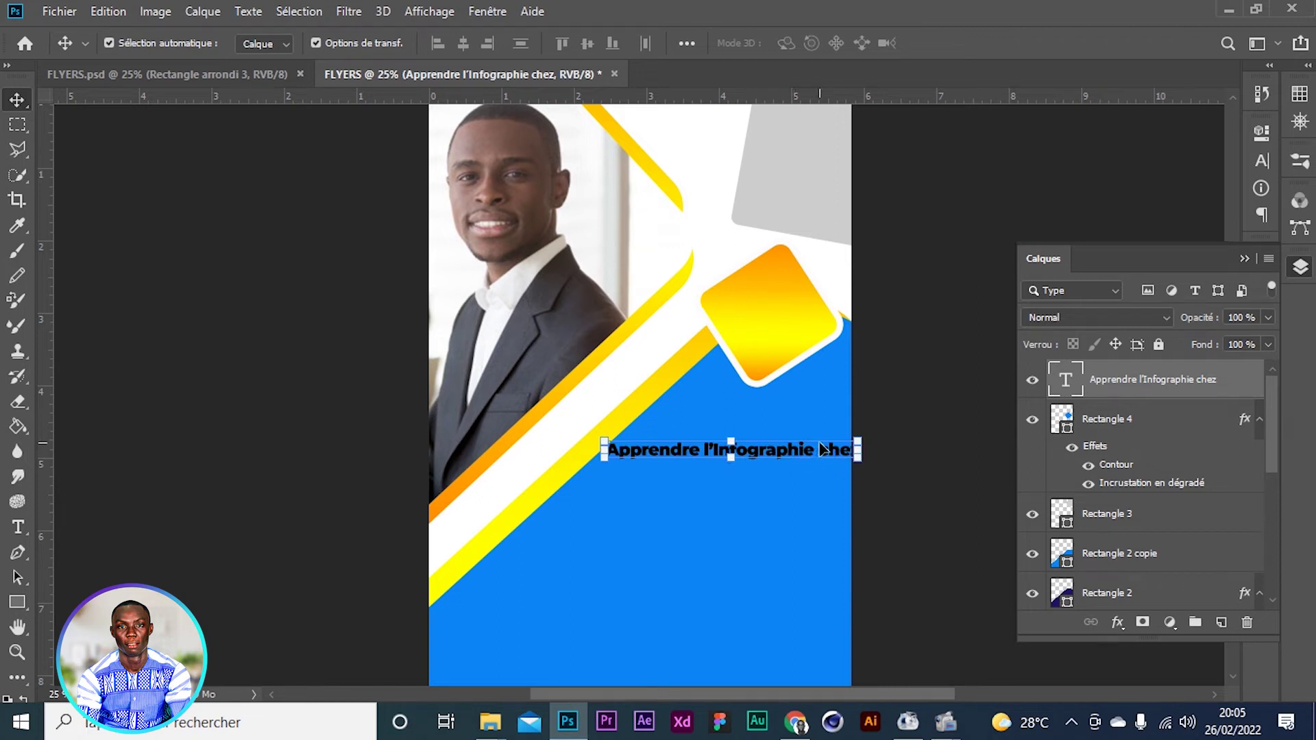
Set the font size of the "Apprendre l'Infographie chez" text to 14 pt
left_click(1243, 259)
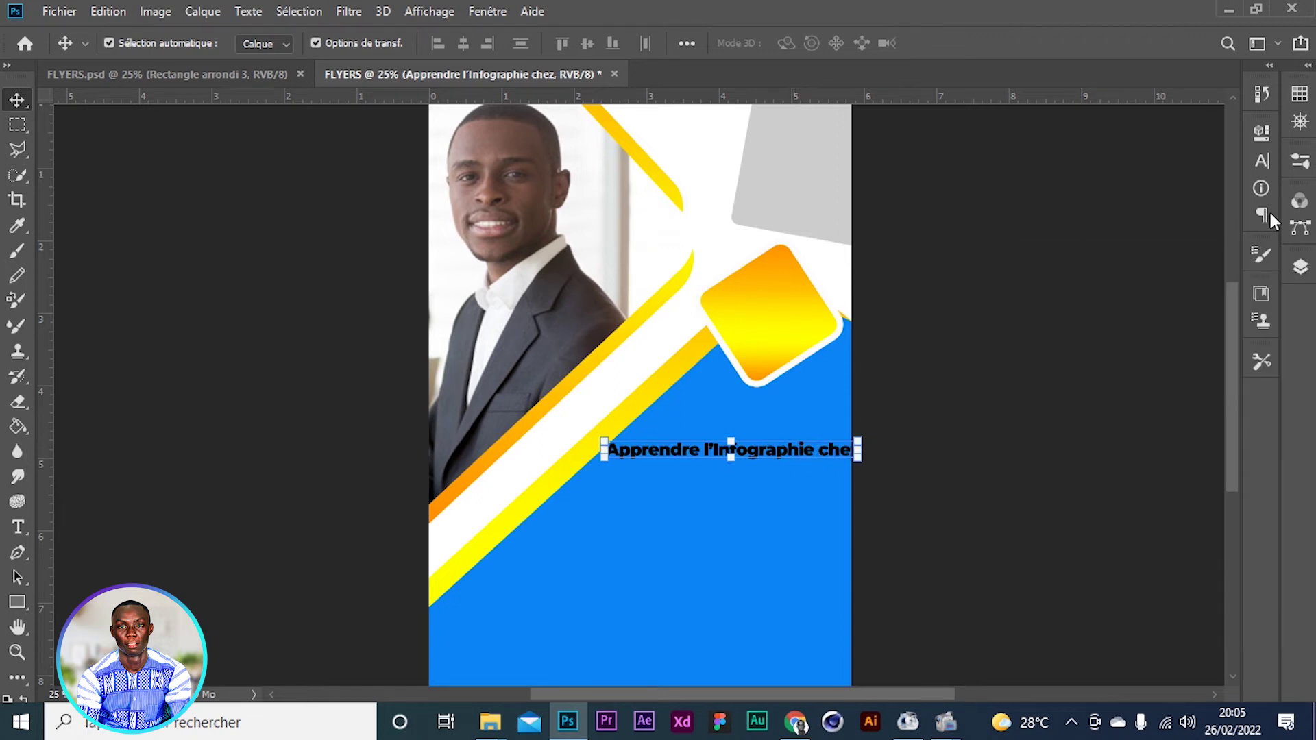
left_click(1261, 165)
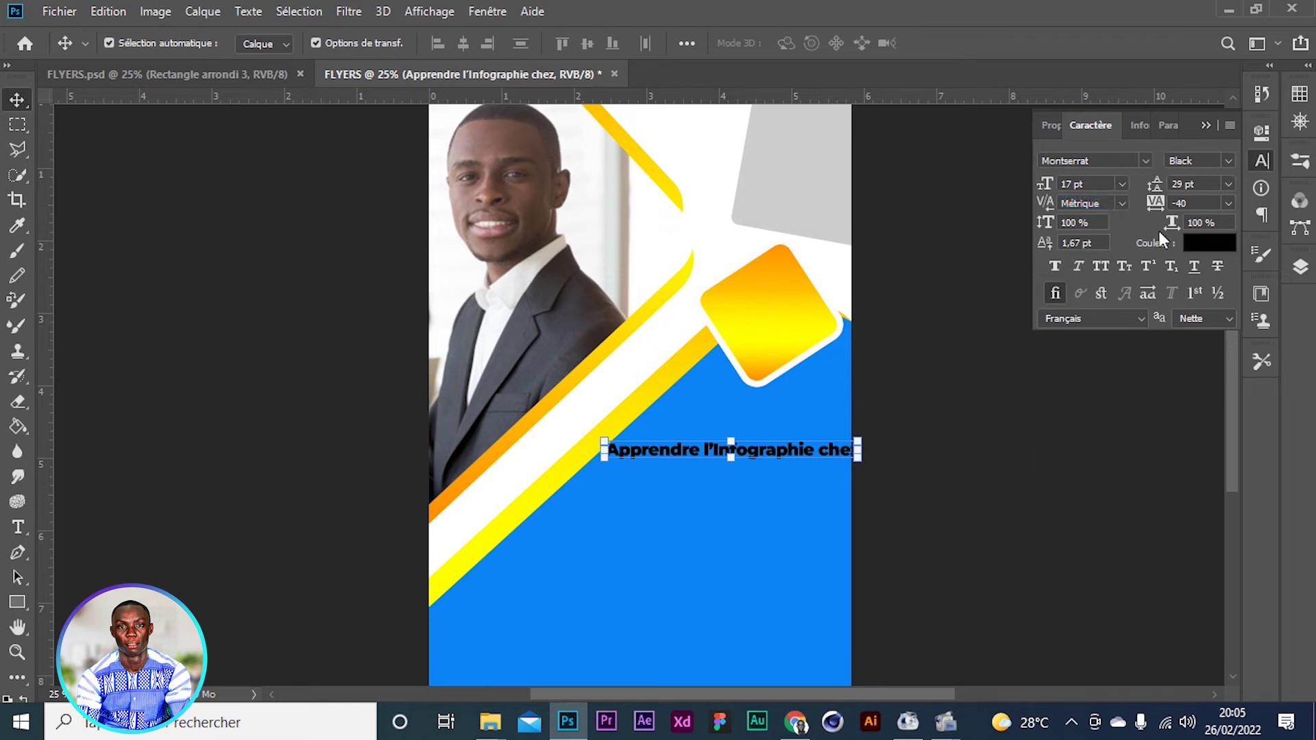
key("Down")
key("Down")
key("Down")
key("Down")
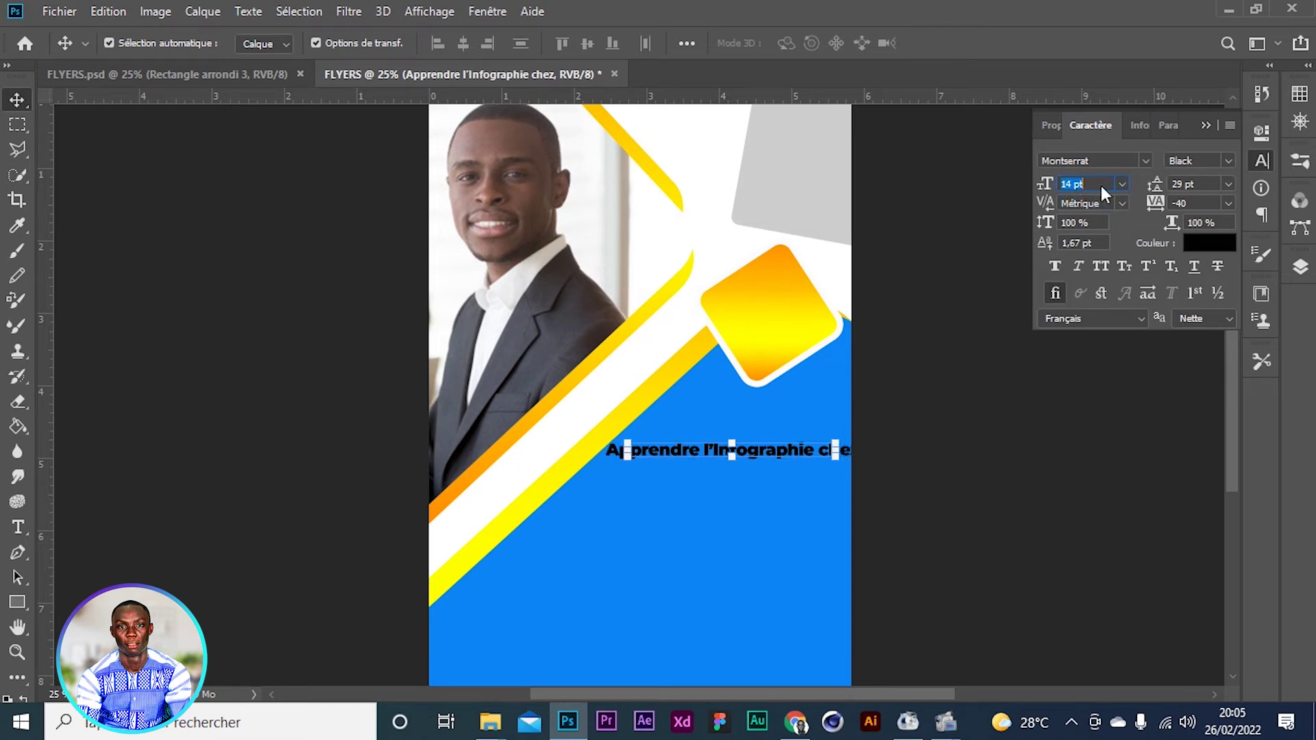
key("Up")
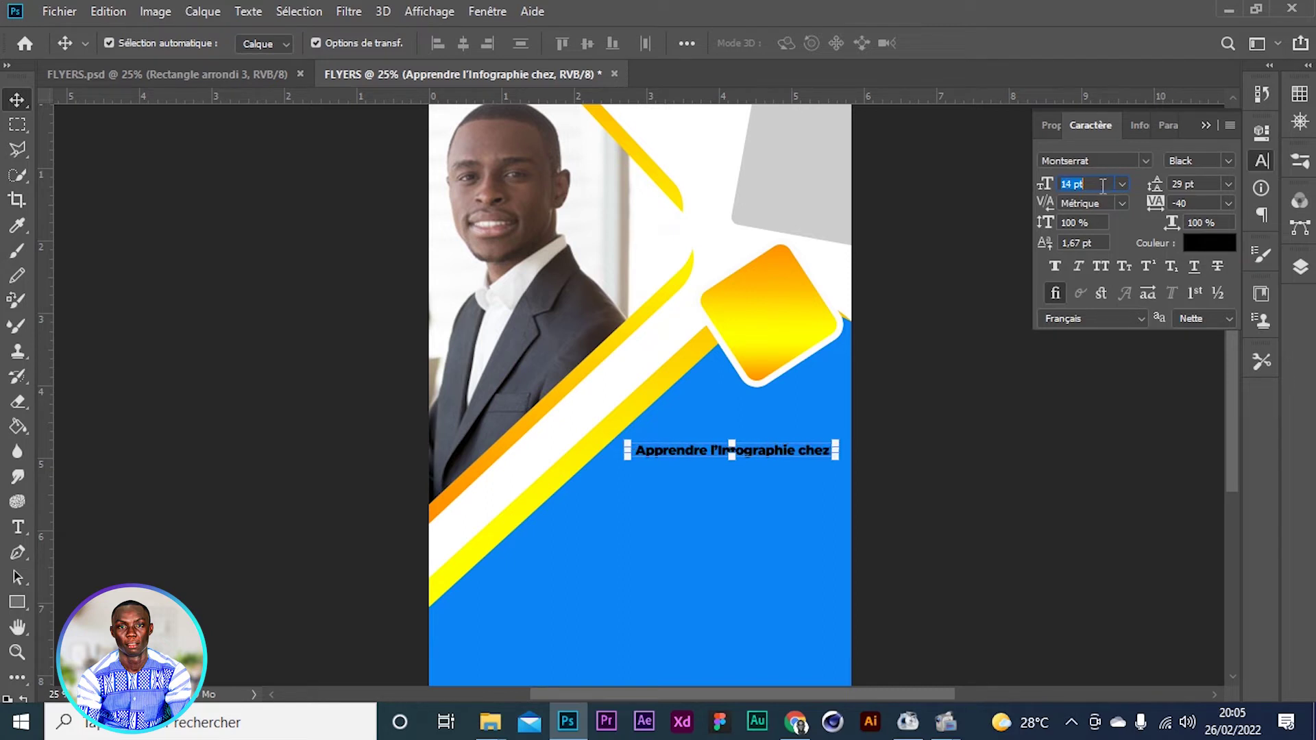
left_click(1210, 243)
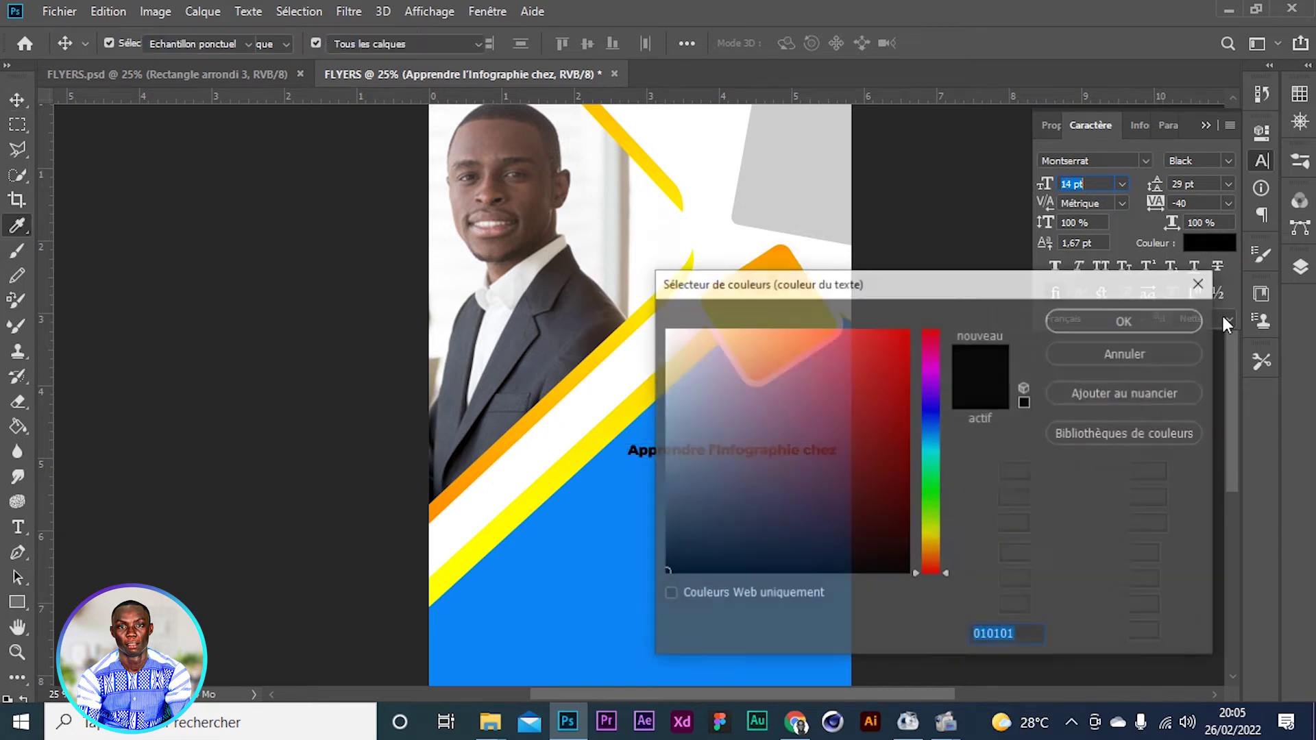
left_click(1097, 360)
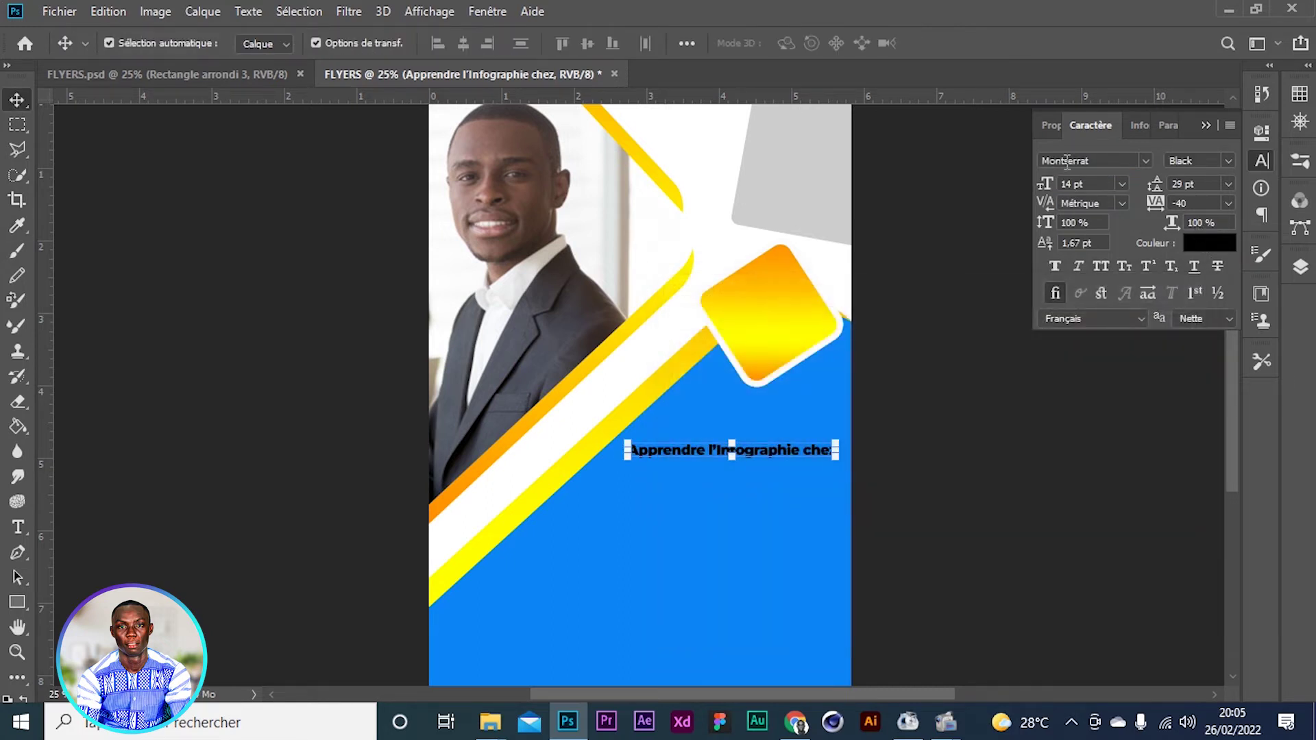
left_click(493, 12)
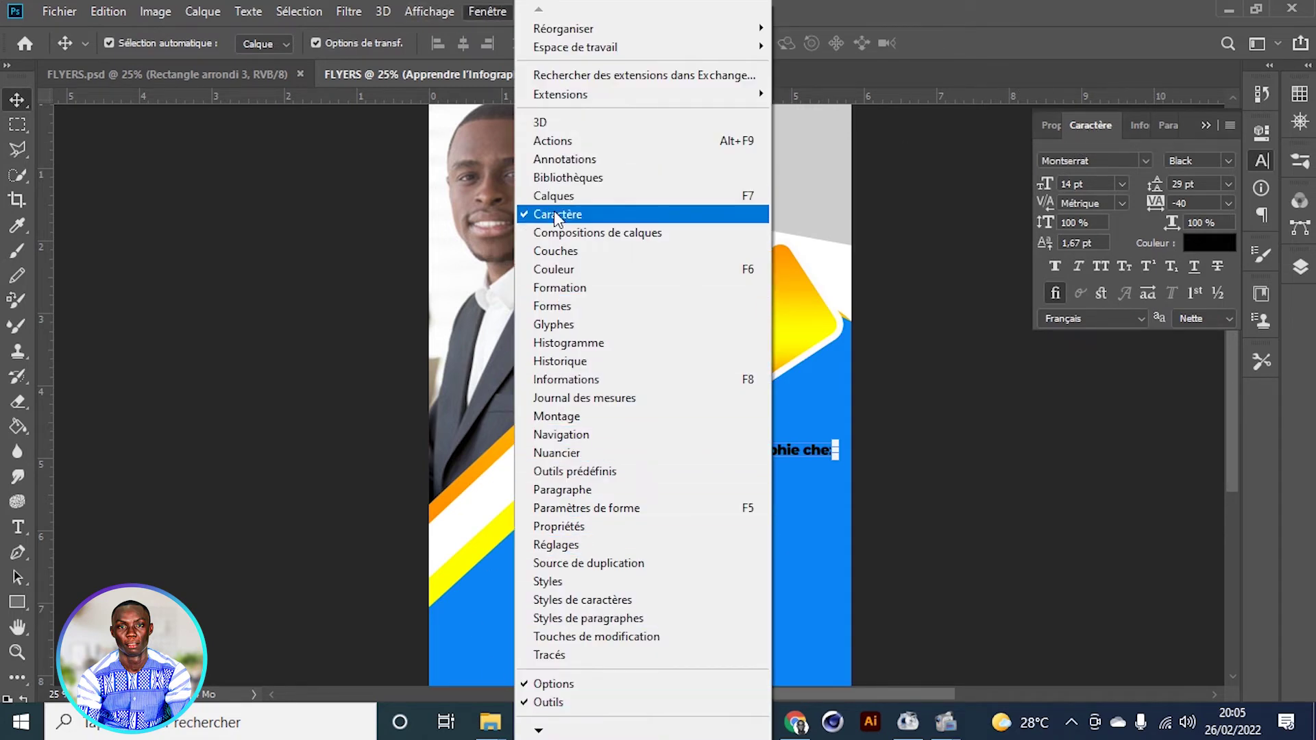
Recolor the "Apprendre l'Infographie chez" text to white (#ffffff) and move it slightly up on the blue area
left_click(1129, 246)
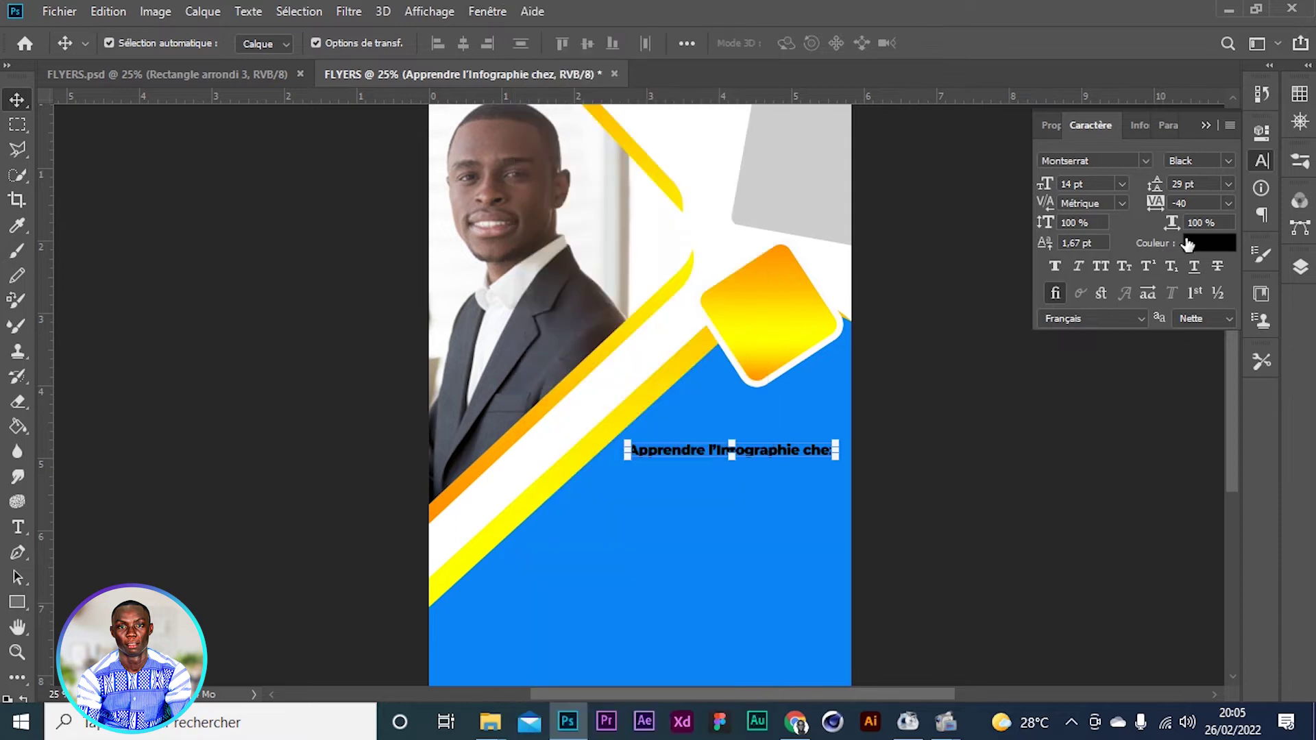
left_click(1209, 243)
left_click(511, 264)
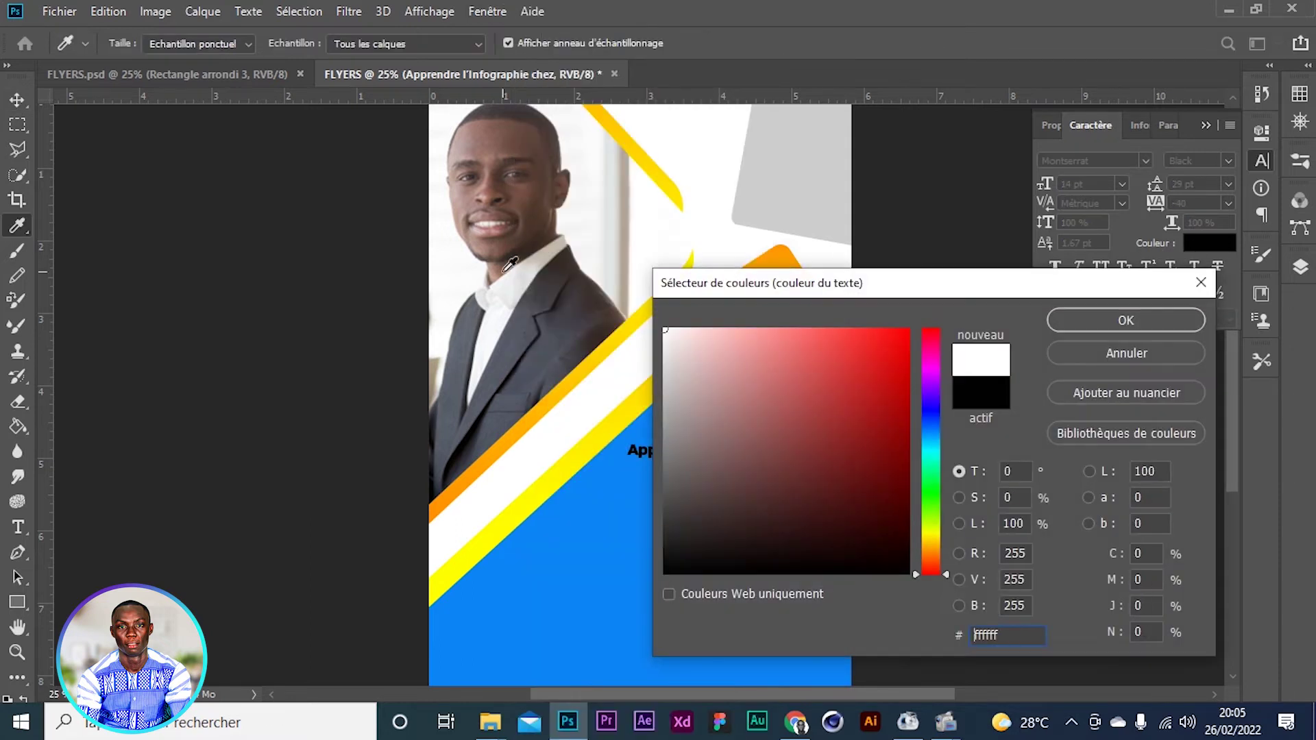
left_click(1150, 322)
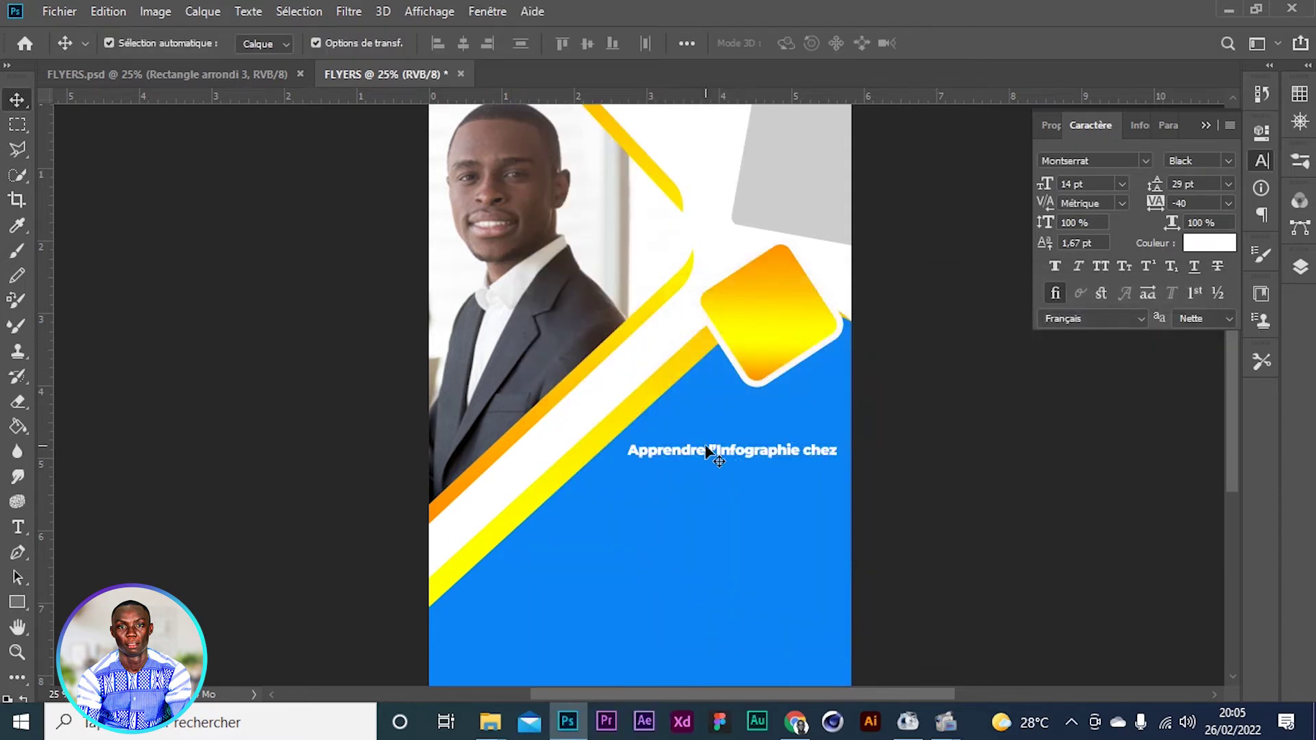
mouse_move(708, 451)
left_mouse_down()
mouse_move(716, 436)
mouse_move(704, 437)
left_mouse_up()
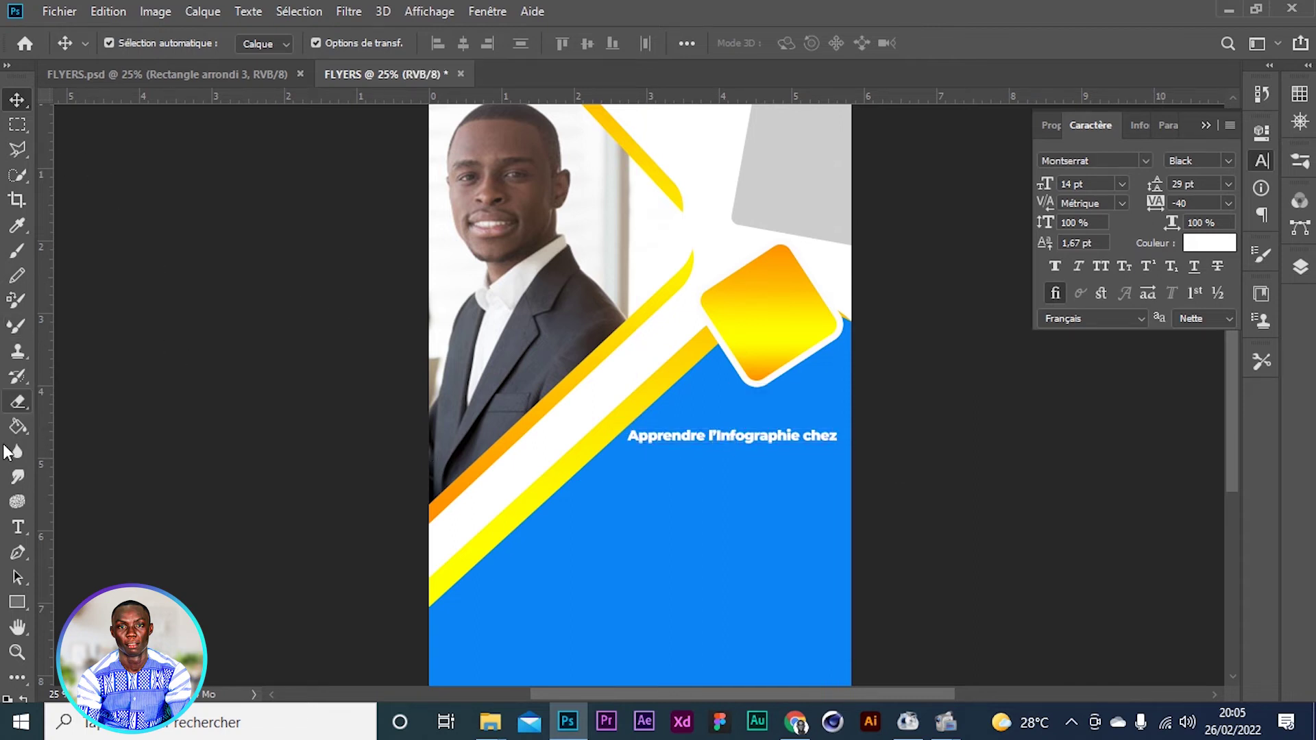
Add a new text line reading "HK ACADEMY" below "Apprendre l'Infographie chez"
left_click(19, 527)
left_click(657, 487)
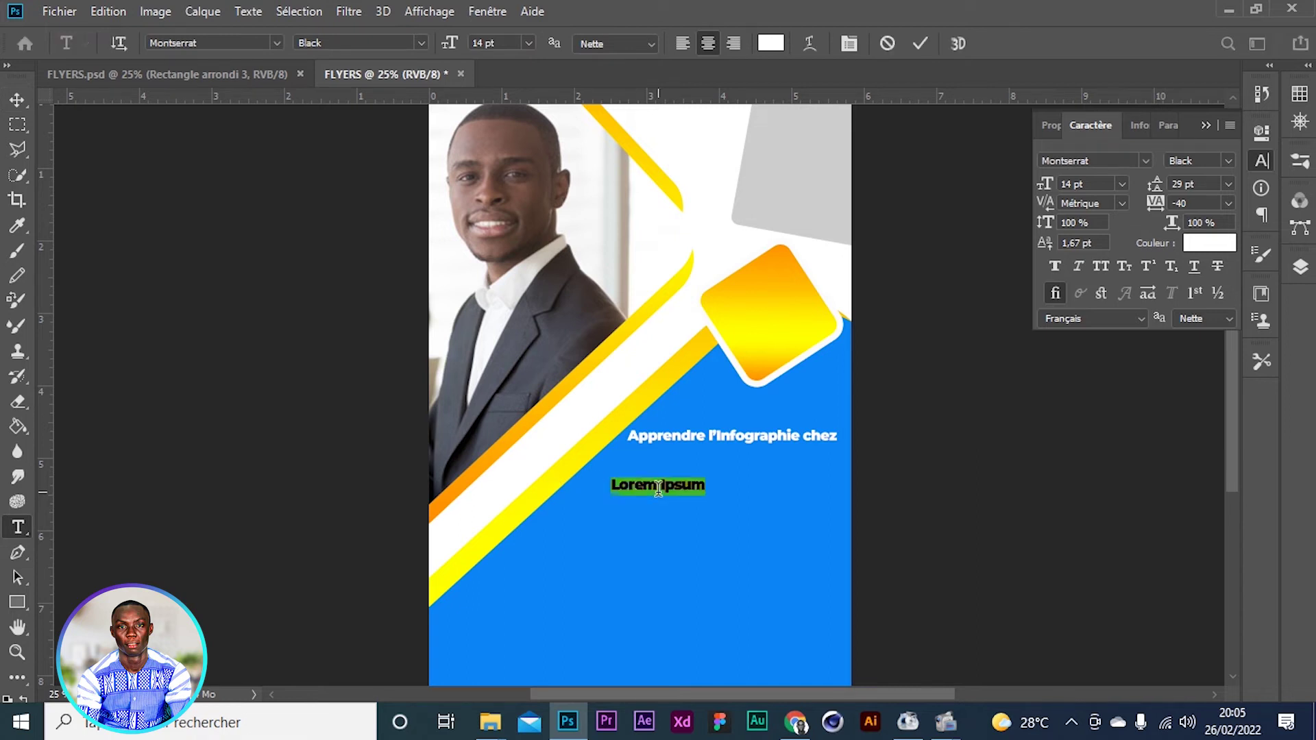
type("HK ACA")
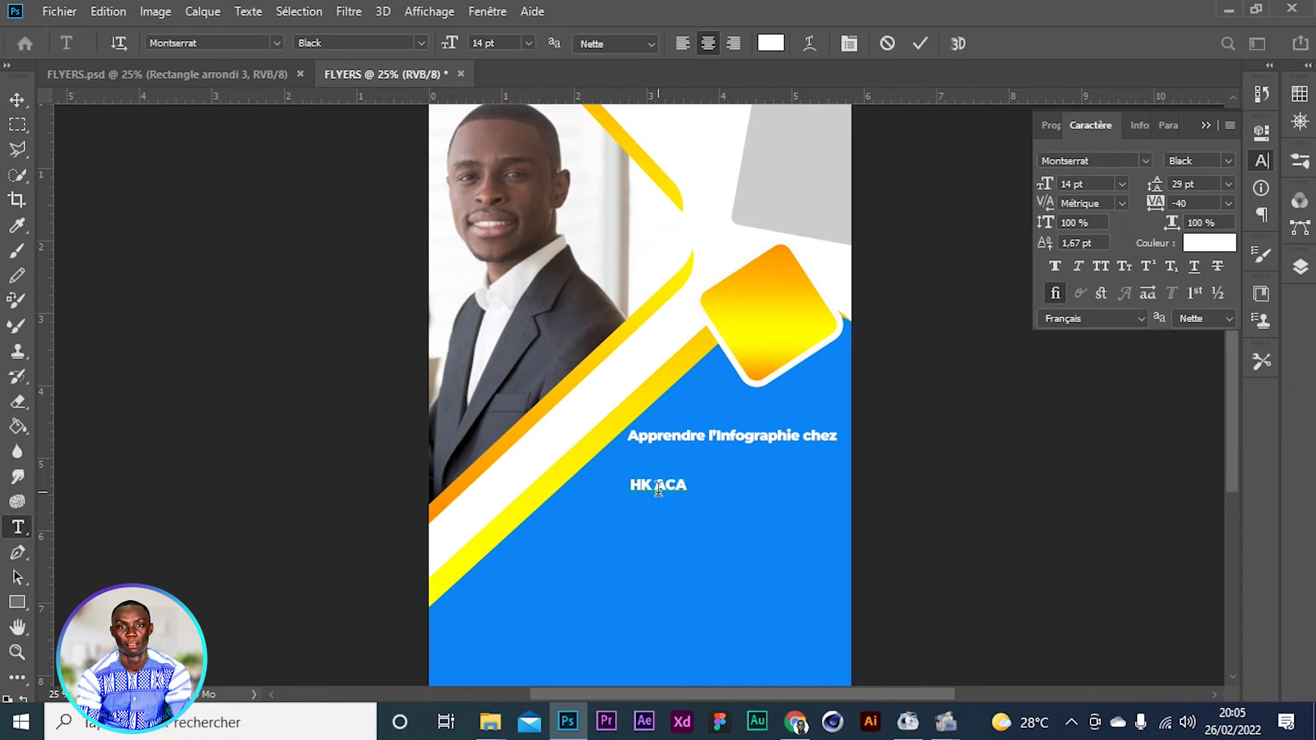
type("DEMY")
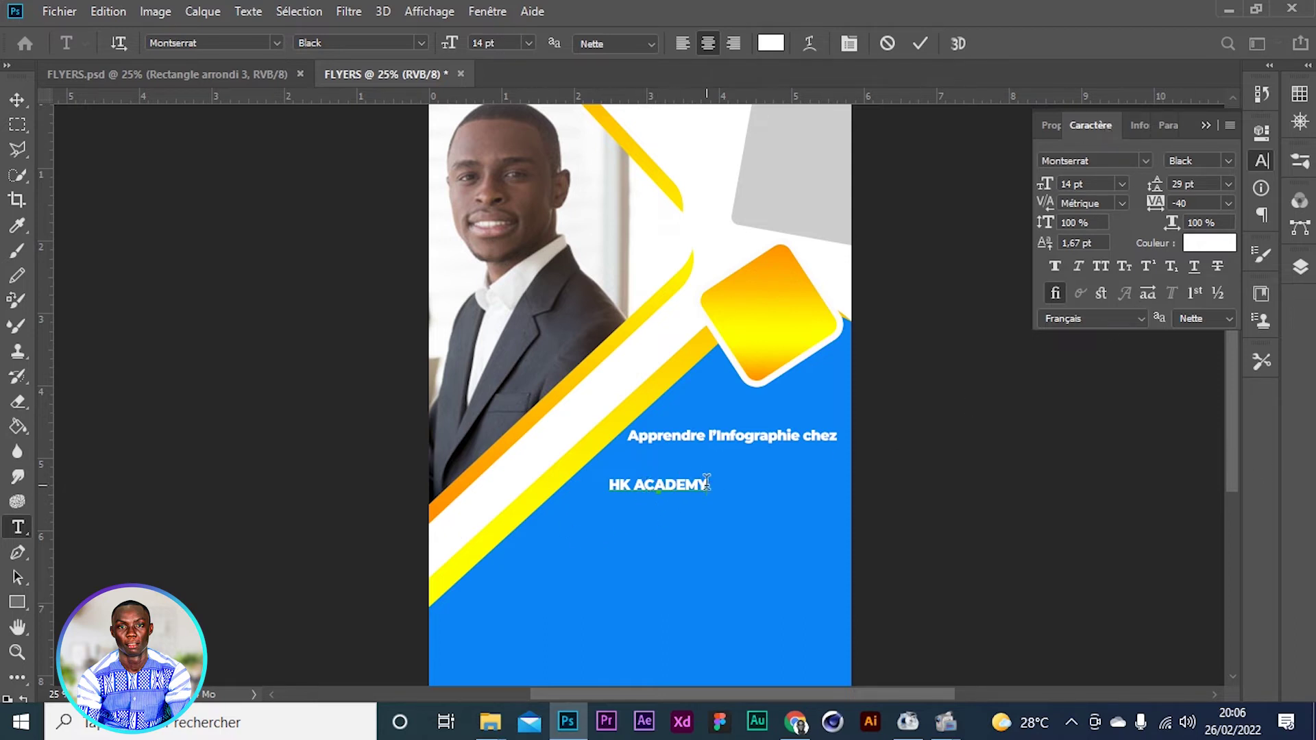
Set the "HK ACADEMY" text size to 25 pt and place it centered just under "Apprendre l'Infographie chez"
left_click_drag(707, 484, 563, 487)
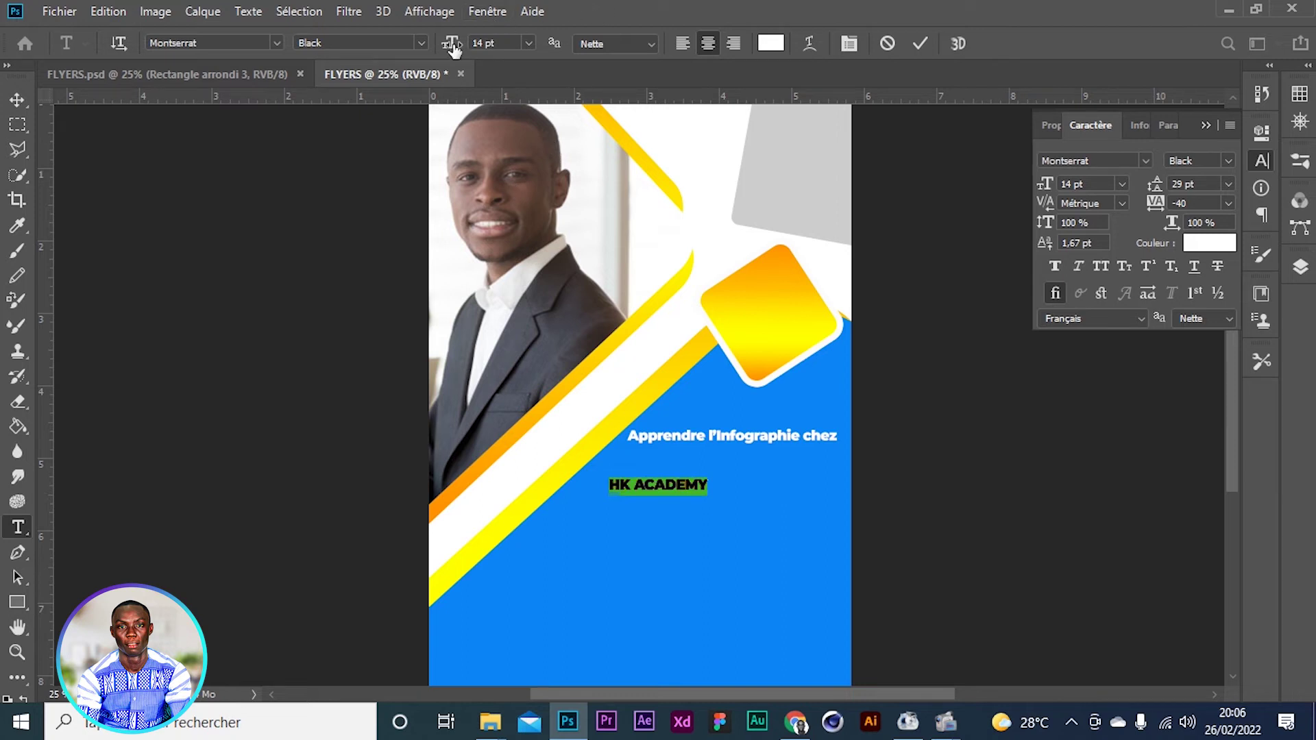
mouse_move(453, 50)
left_mouse_down()
mouse_move(474, 46)
mouse_move(465, 70)
left_mouse_up()
left_click(920, 43)
left_click(17, 100)
left_click_drag(625, 488, 703, 468)
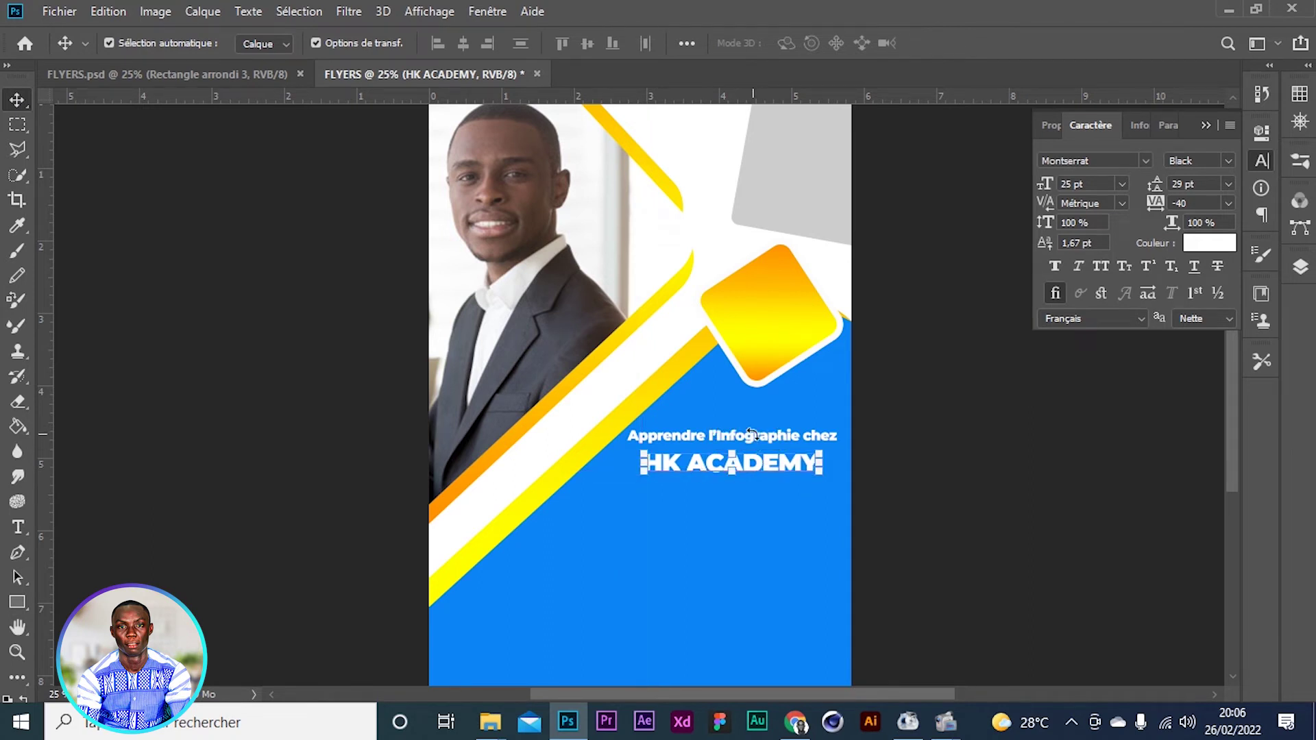
Nudge "Apprendre l'Infographie chez" slightly right and "HK ACADEMY" slightly down to align the two lines
left_click(955, 455)
left_click(763, 446)
key("Right")
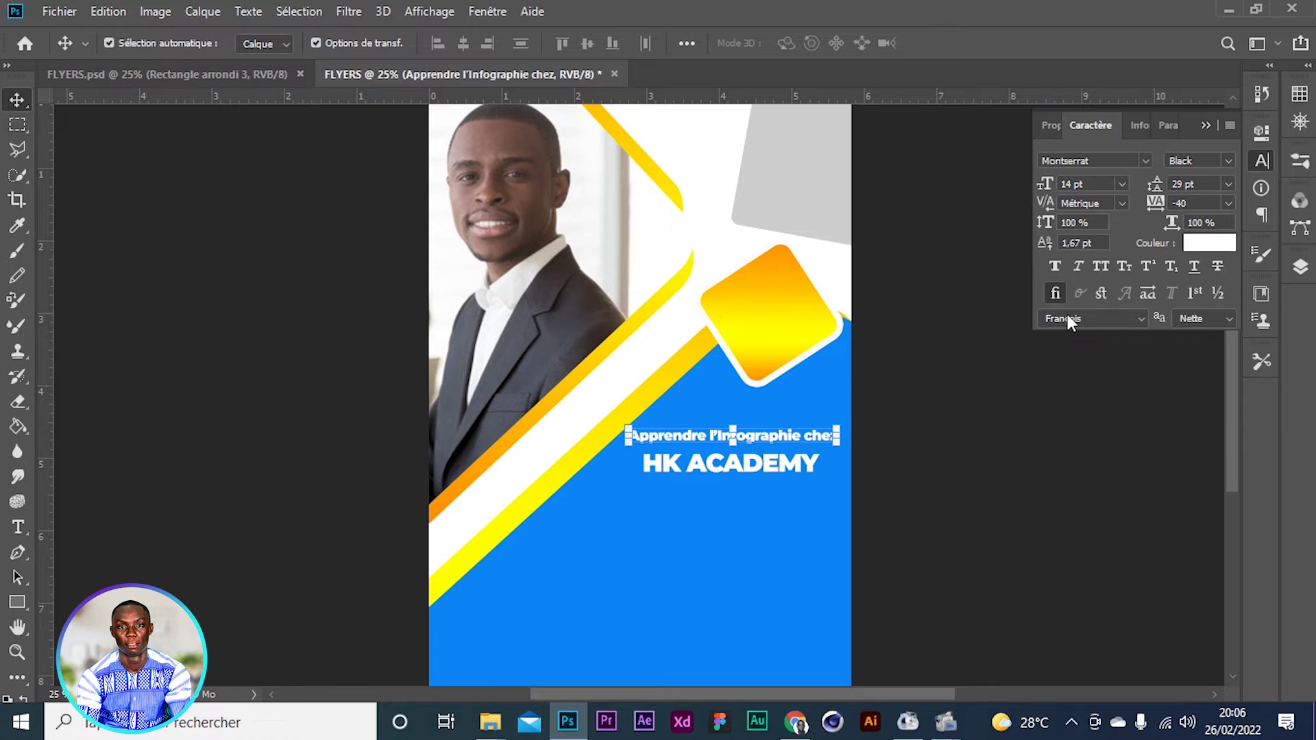
left_click(1206, 125)
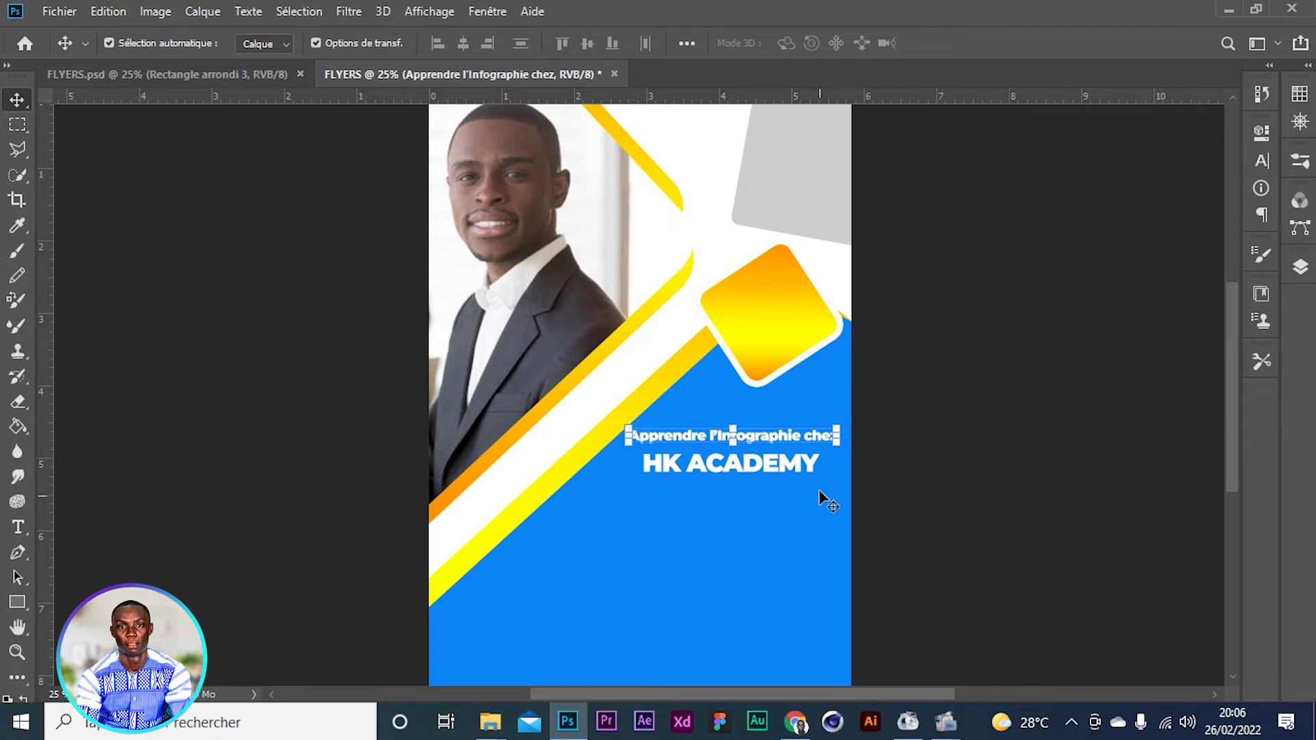
left_click(736, 472)
key("Down")
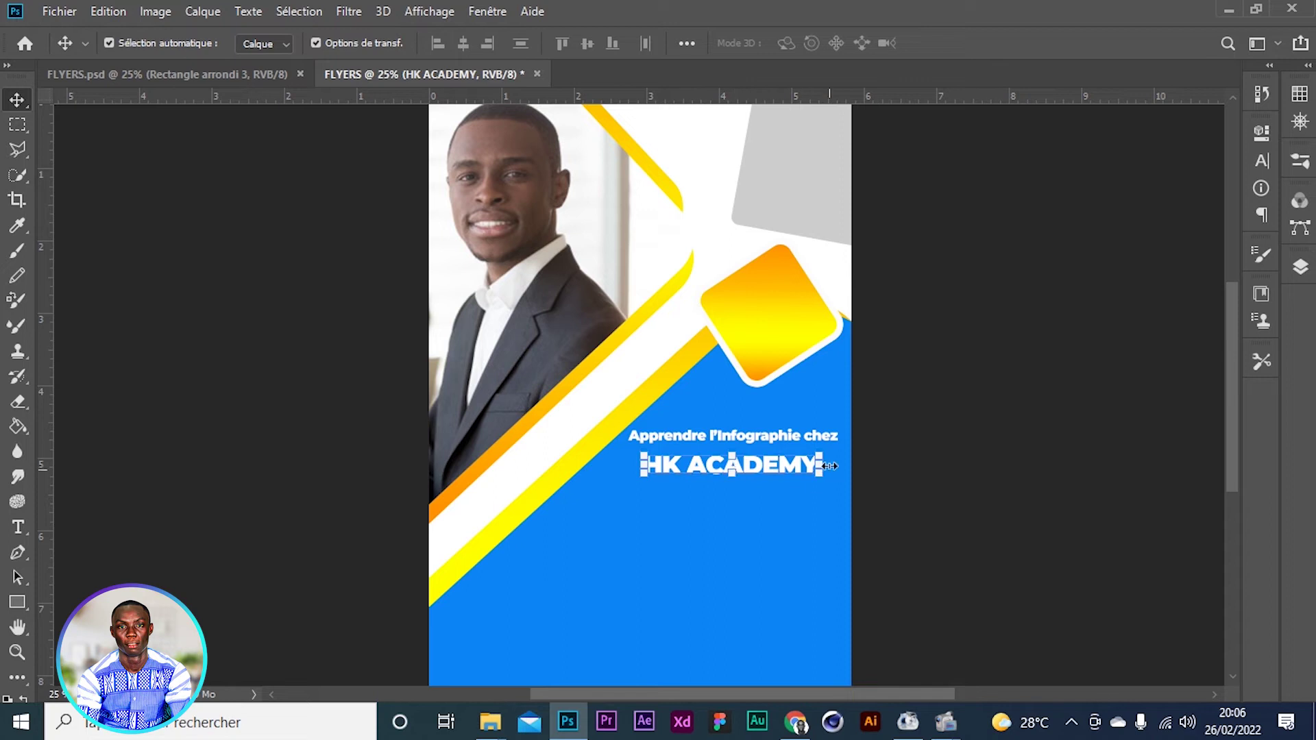
Scale the "HK ACADEMY" text to 117% to match the line above and shift it slightly down
key("ctrl+t")
left_click_drag(333, 44, 351, 44)
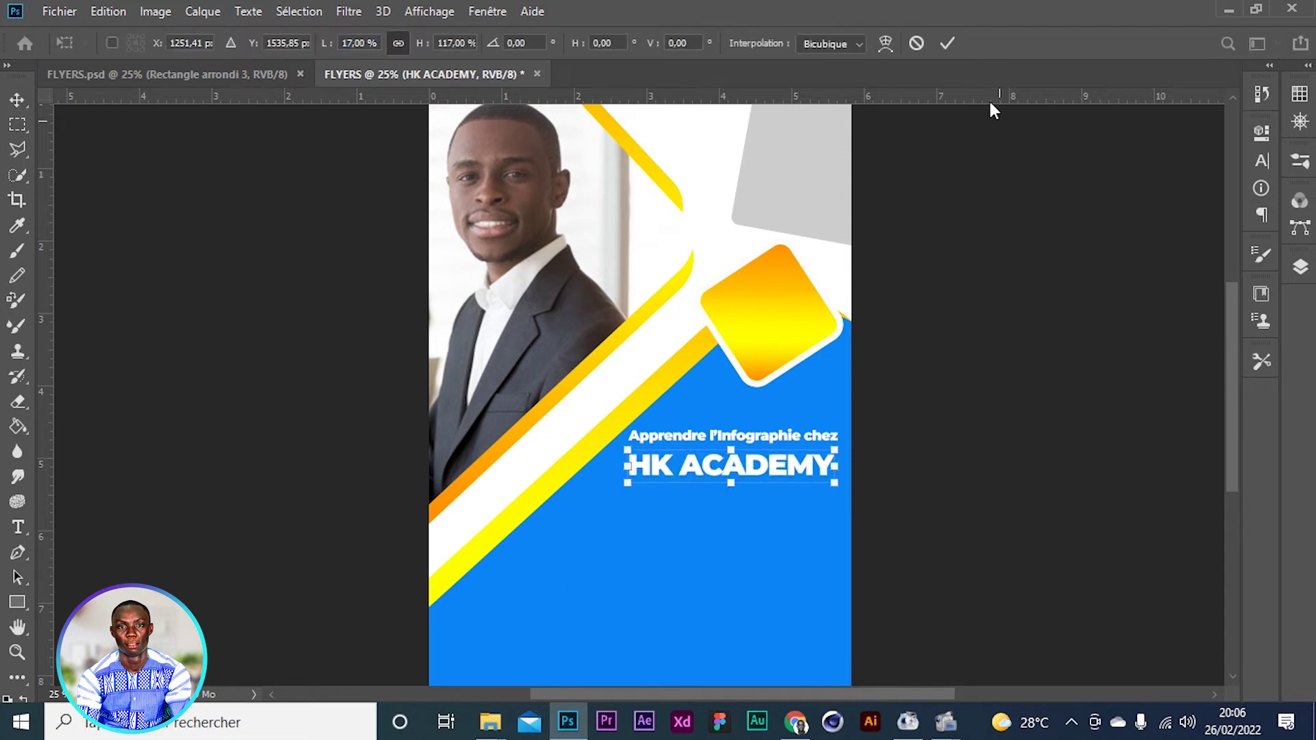
left_click(947, 44)
left_click(996, 434)
left_click(764, 465)
left_click_drag(764, 465, 764, 467)
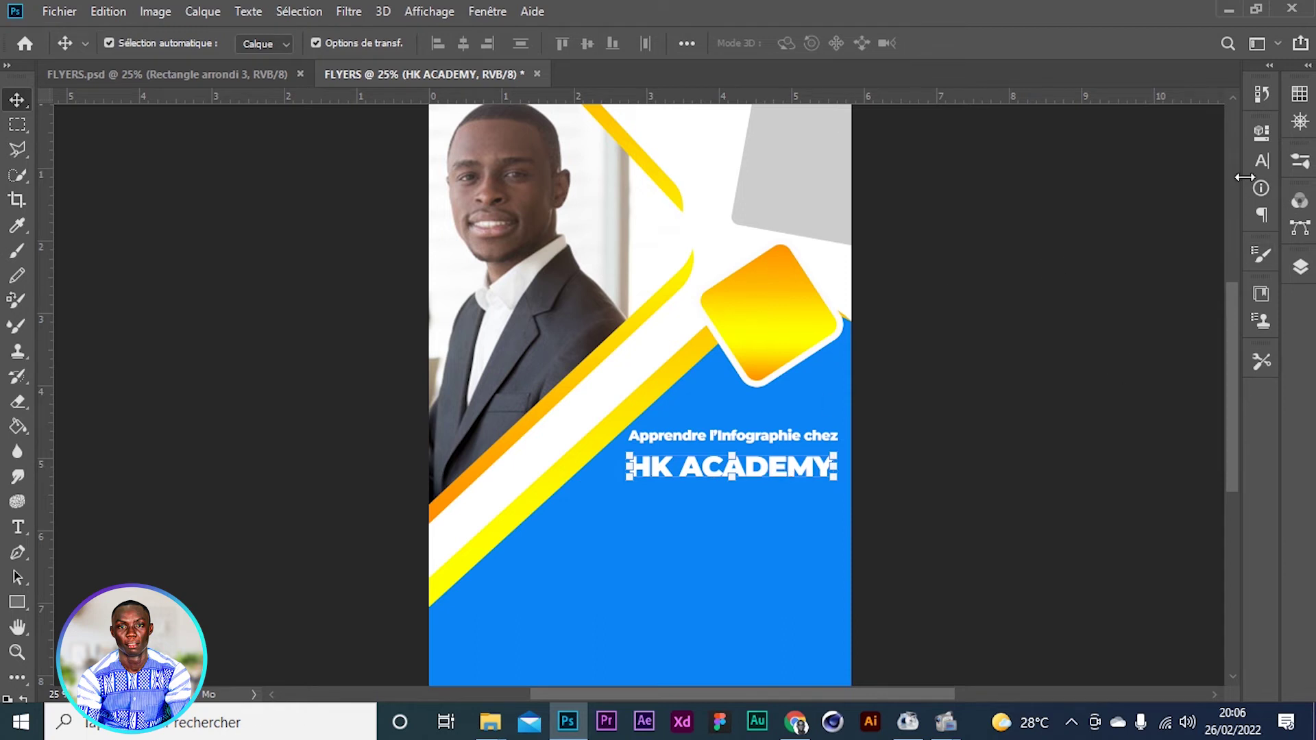
left_click(1253, 158)
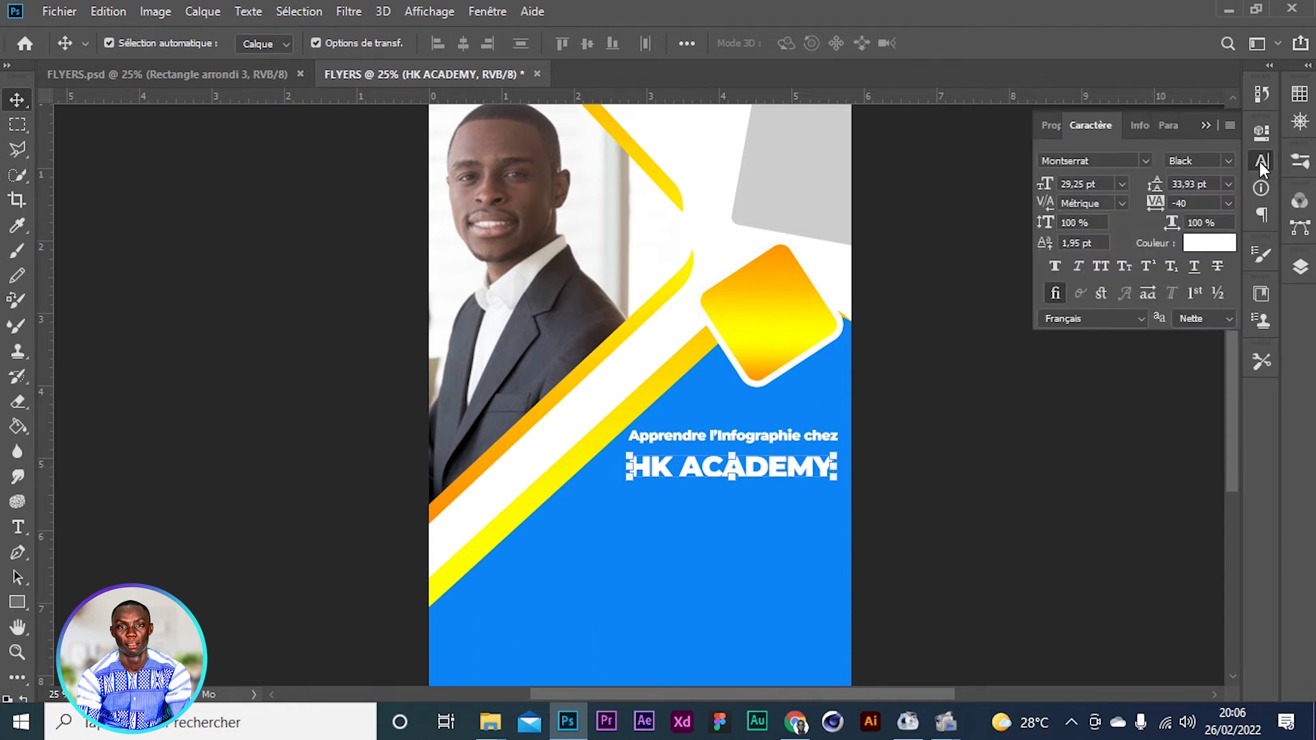
left_click(1260, 162)
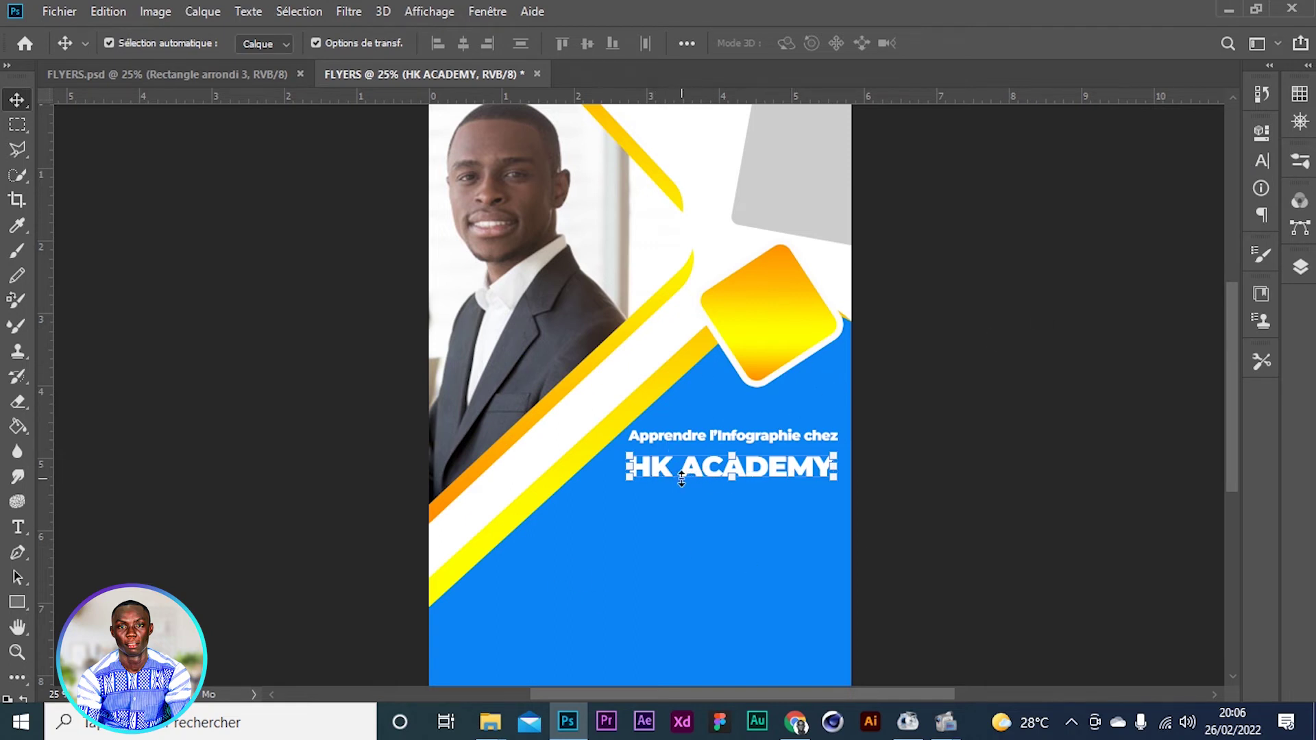
Apply an orange-yellow gradient overlay (Incrustation en dégradé) layer style to the "HK ACADEMY" text
left_click(1297, 267)
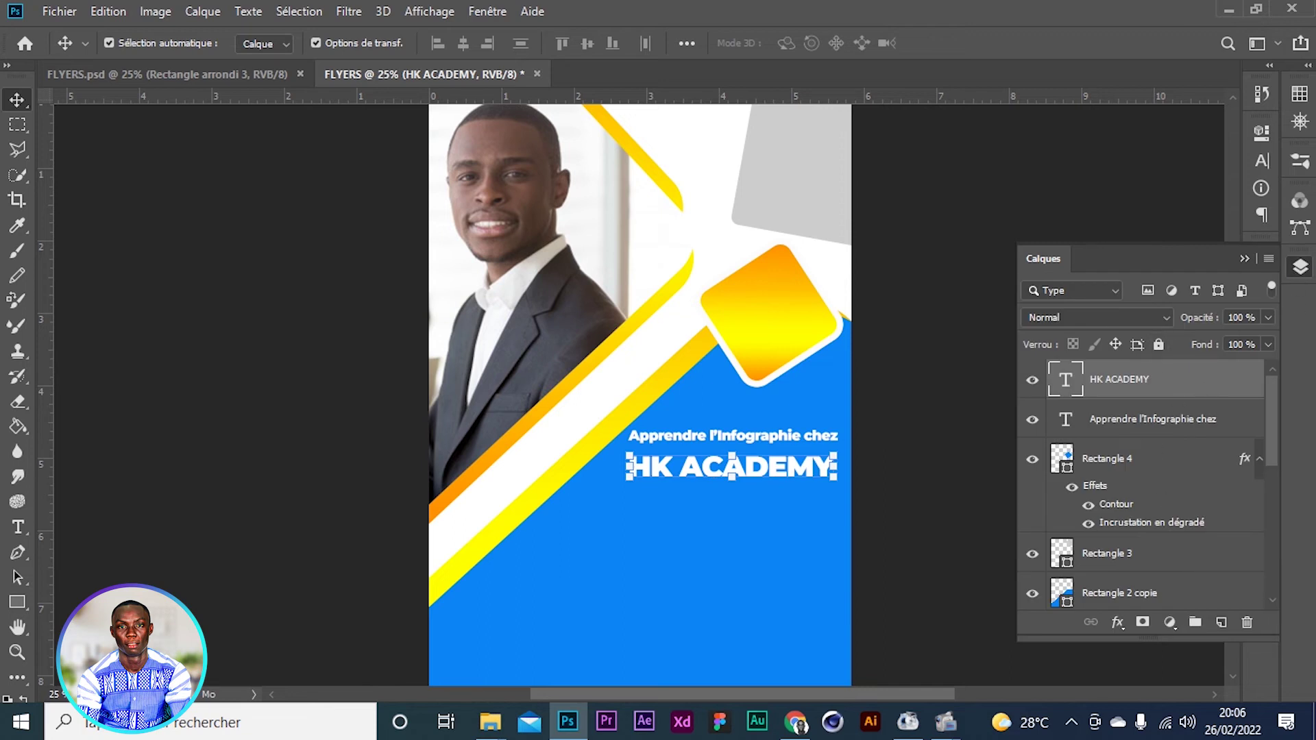
left_click(211, 10)
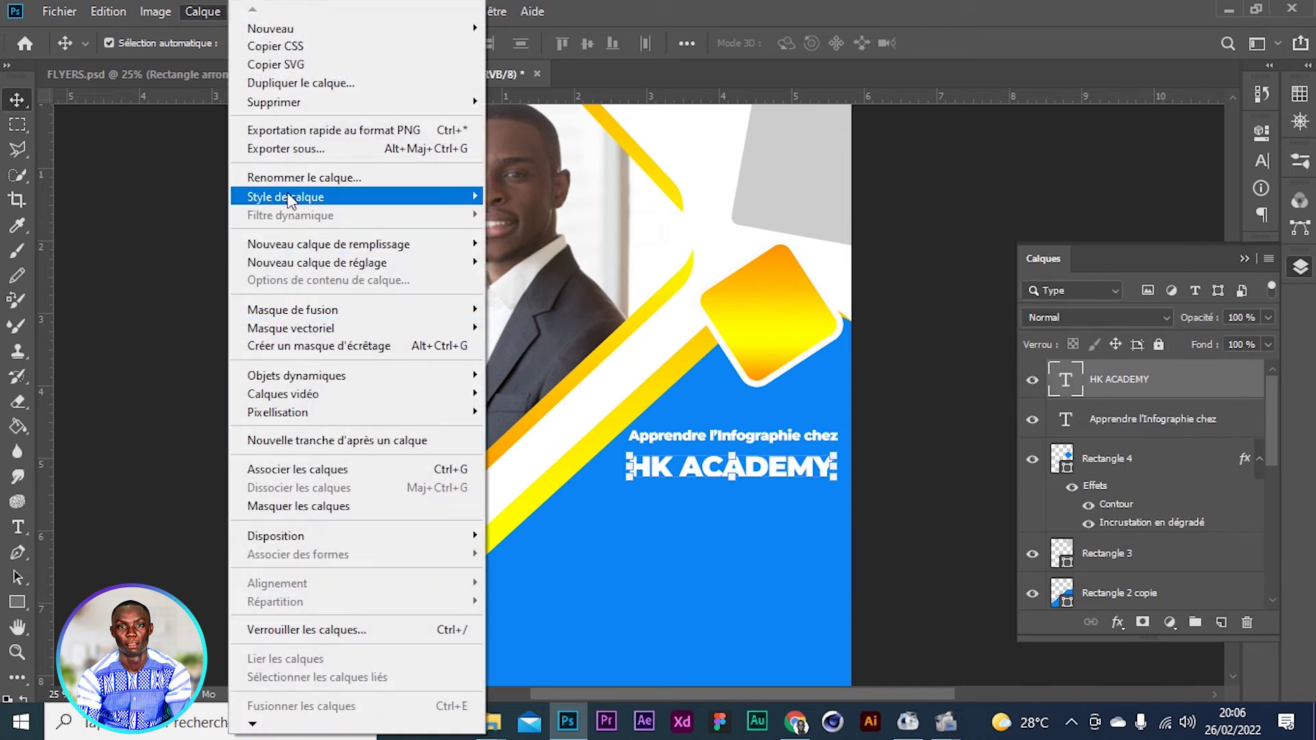
mouse_move(298, 197)
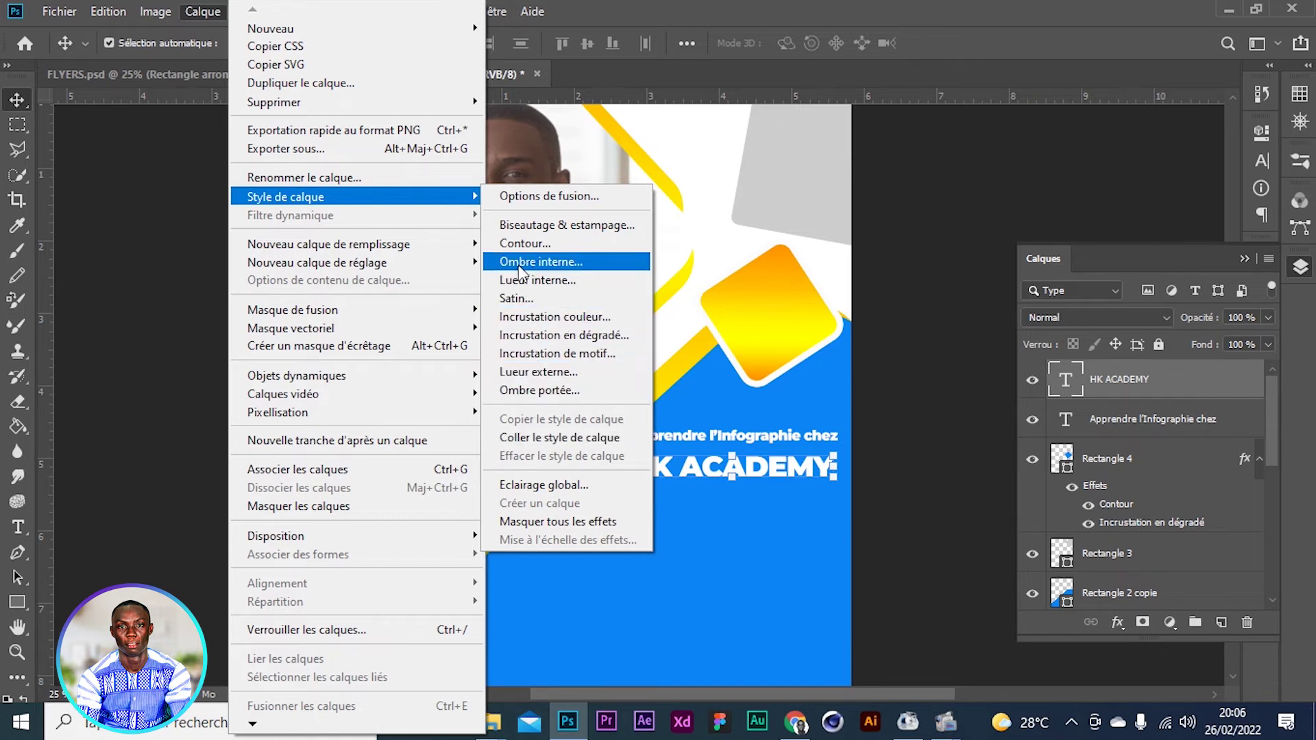
left_click(529, 336)
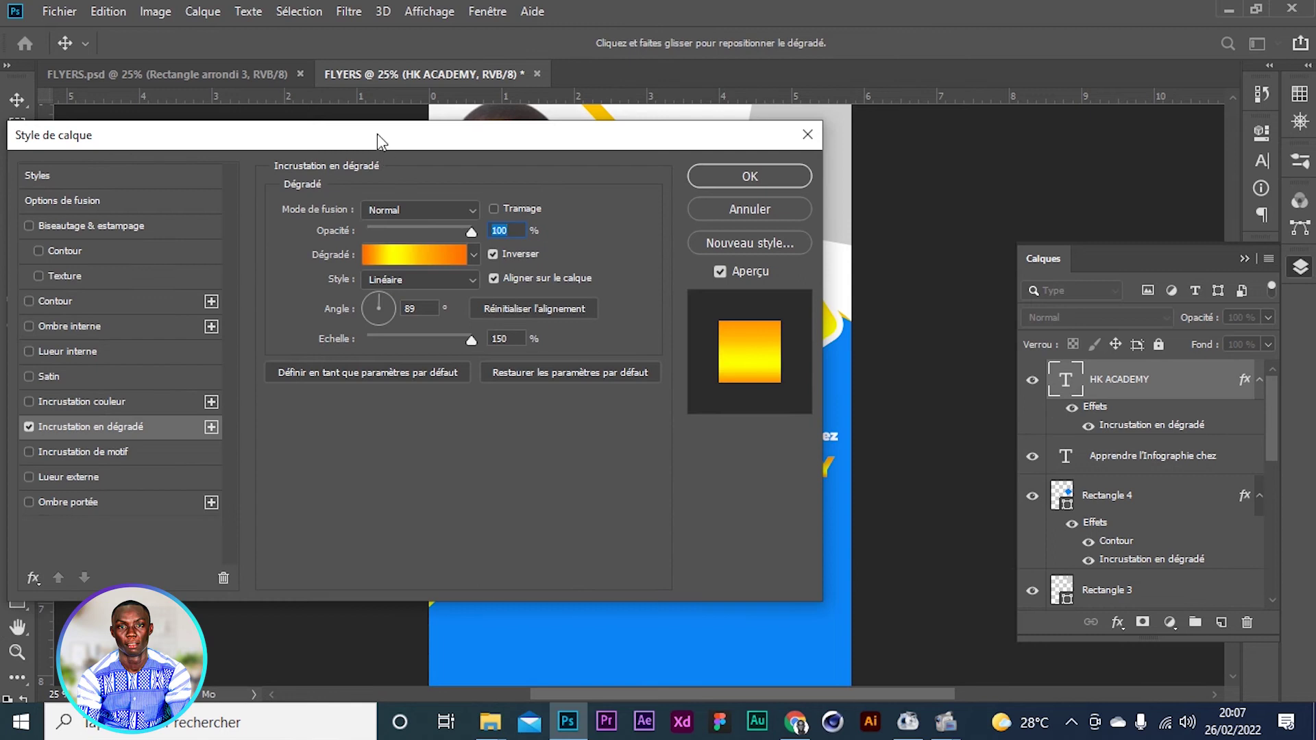
left_click_drag(377, 134, 1294, 247)
left_click_drag(1028, 257, 860, 281)
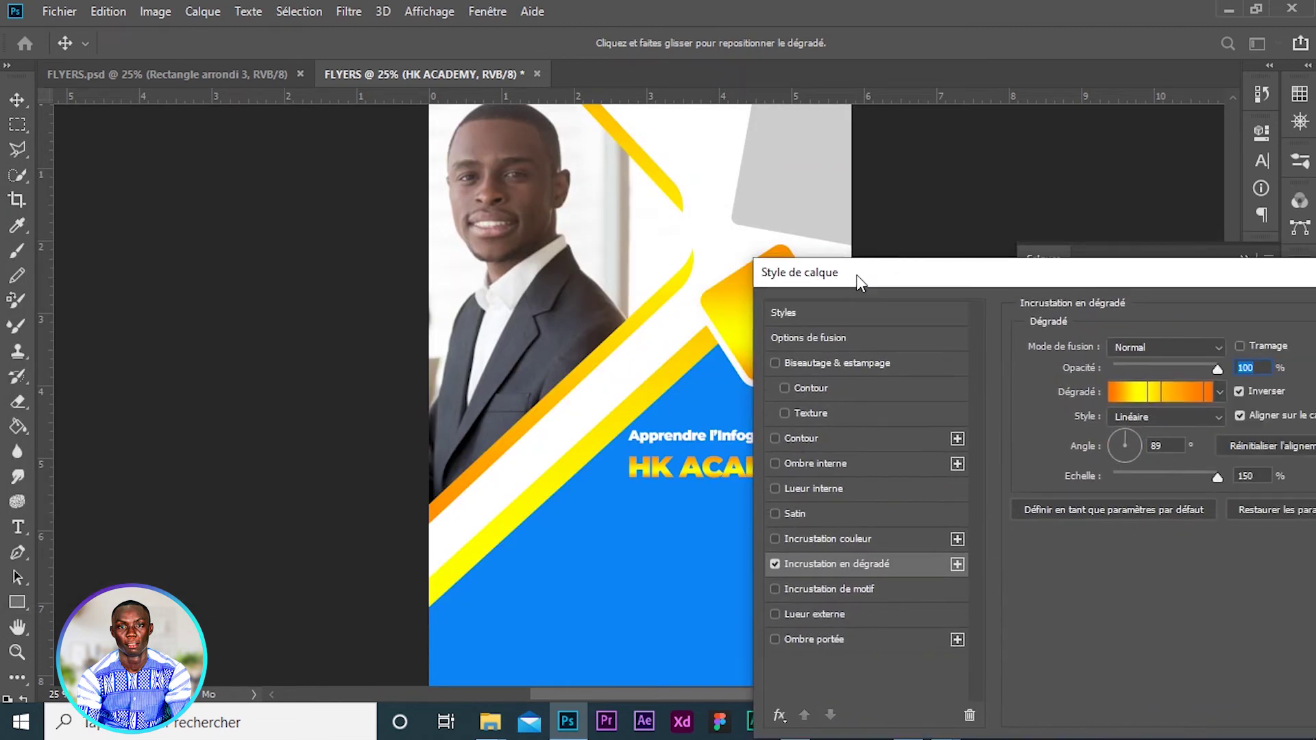
left_click_drag(1001, 274, 545, 313)
left_click(1043, 363)
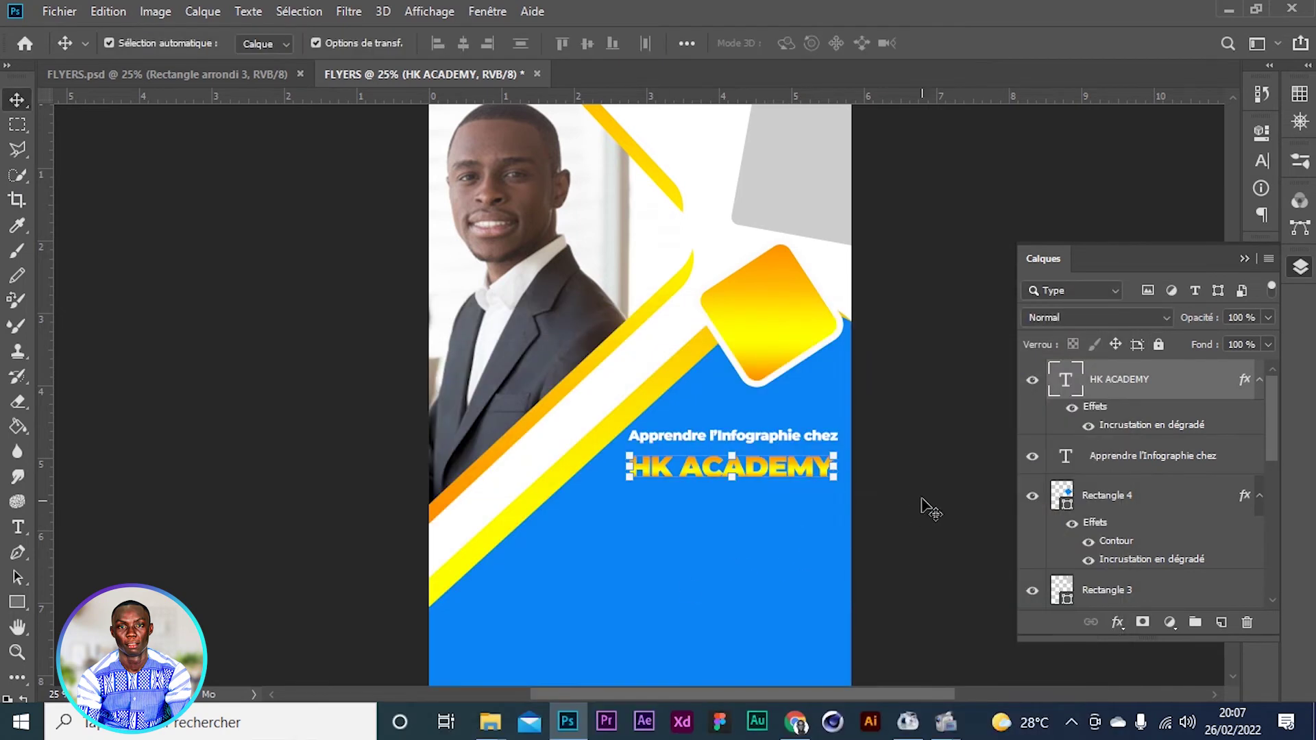
left_click(920, 527)
Change the fill of the blue Rectangle 2 copie shape to the recently used dark navy blue
left_click(713, 636)
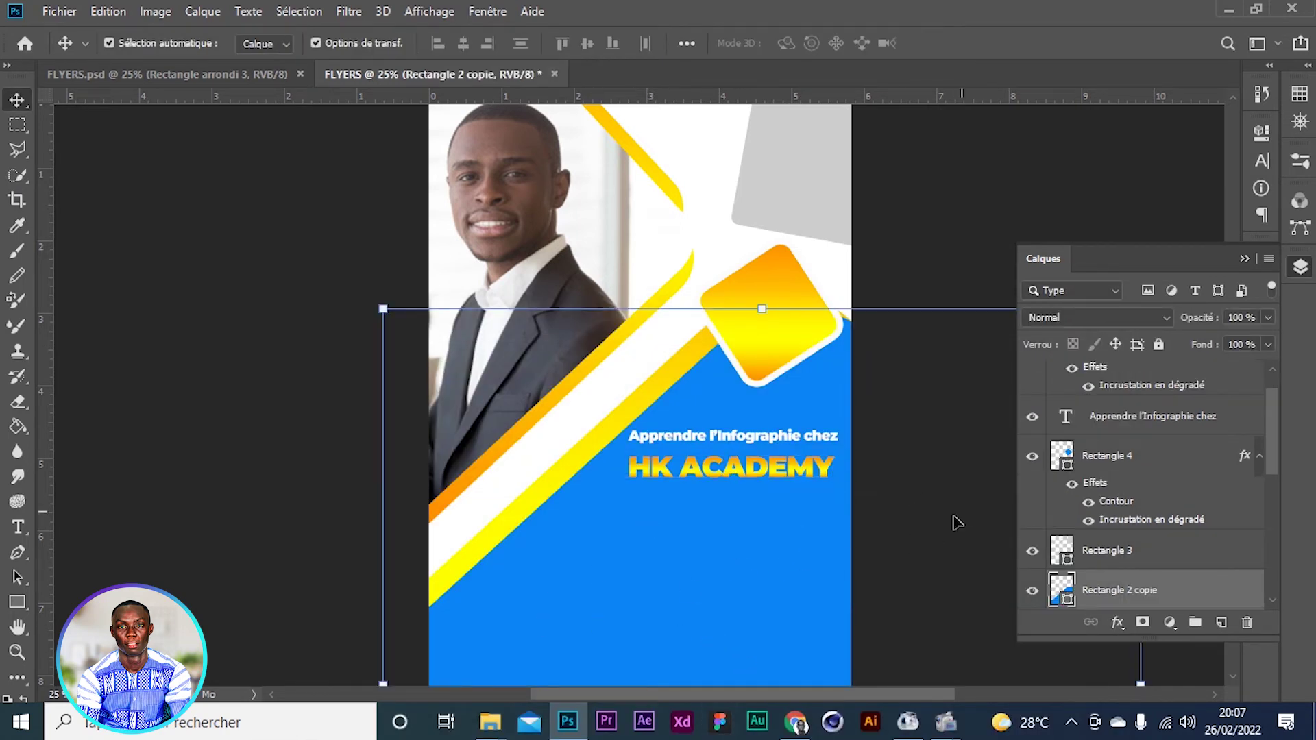
scroll(463, 409, "down", 1)
scroll(1028, 566, "down", 2)
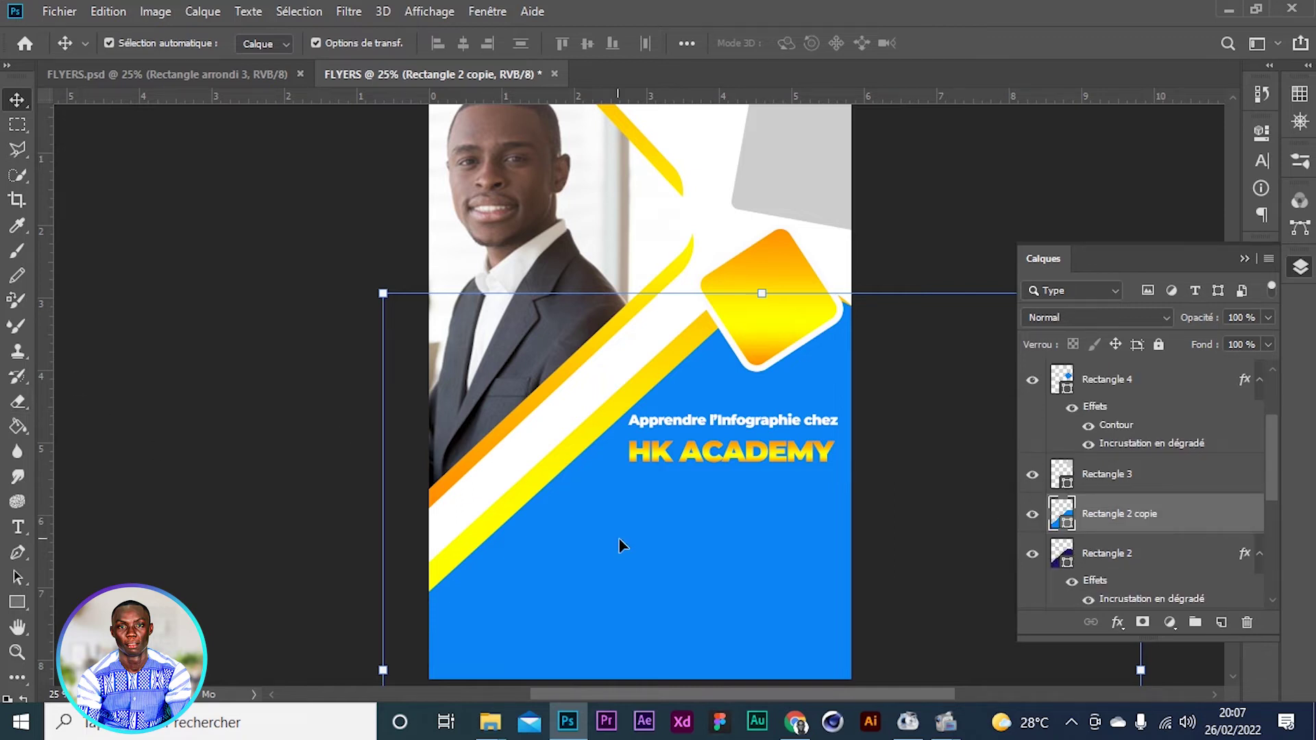
left_click(17, 602)
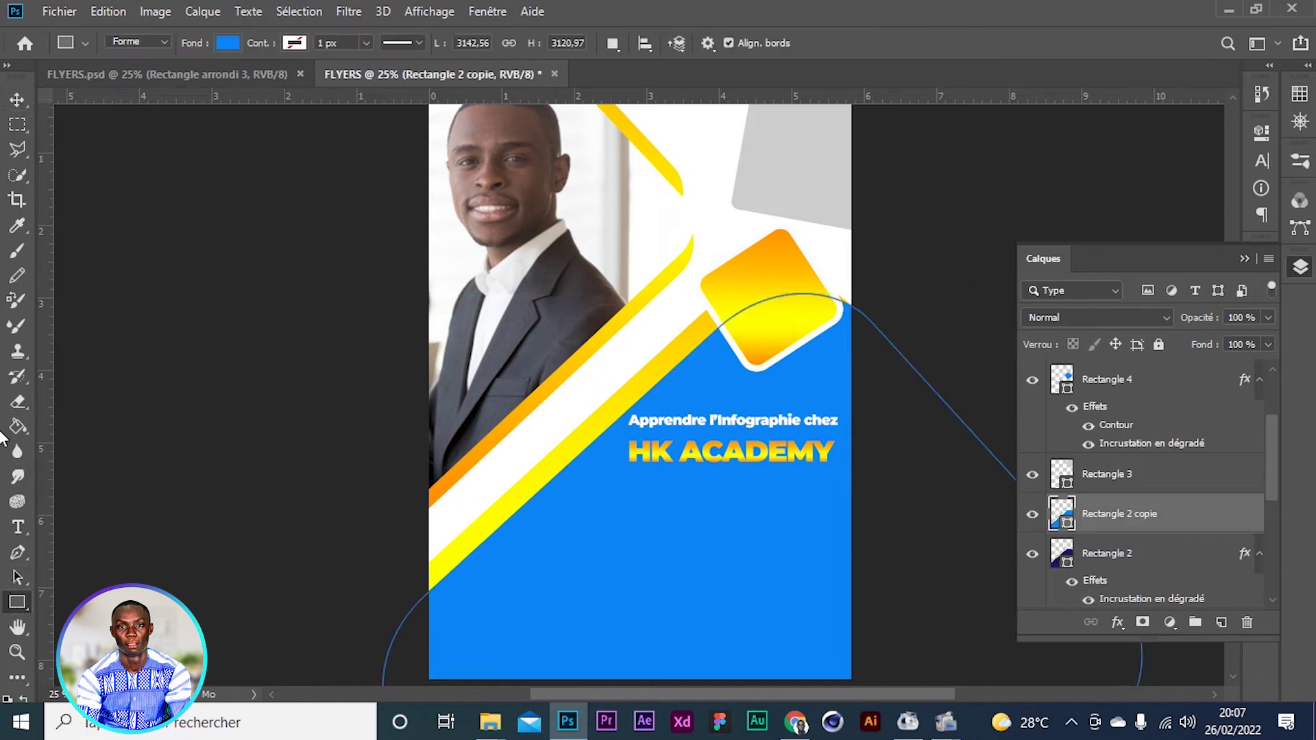
left_click(227, 44)
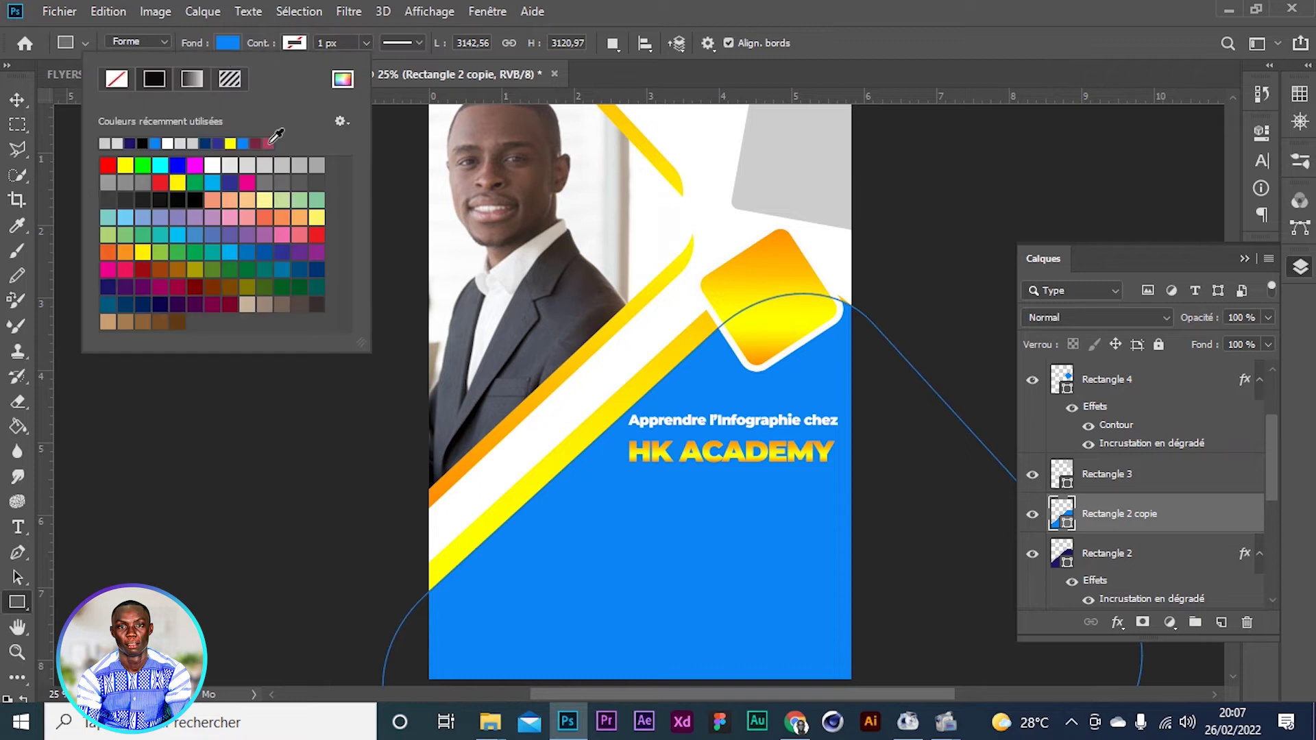
left_click(130, 143)
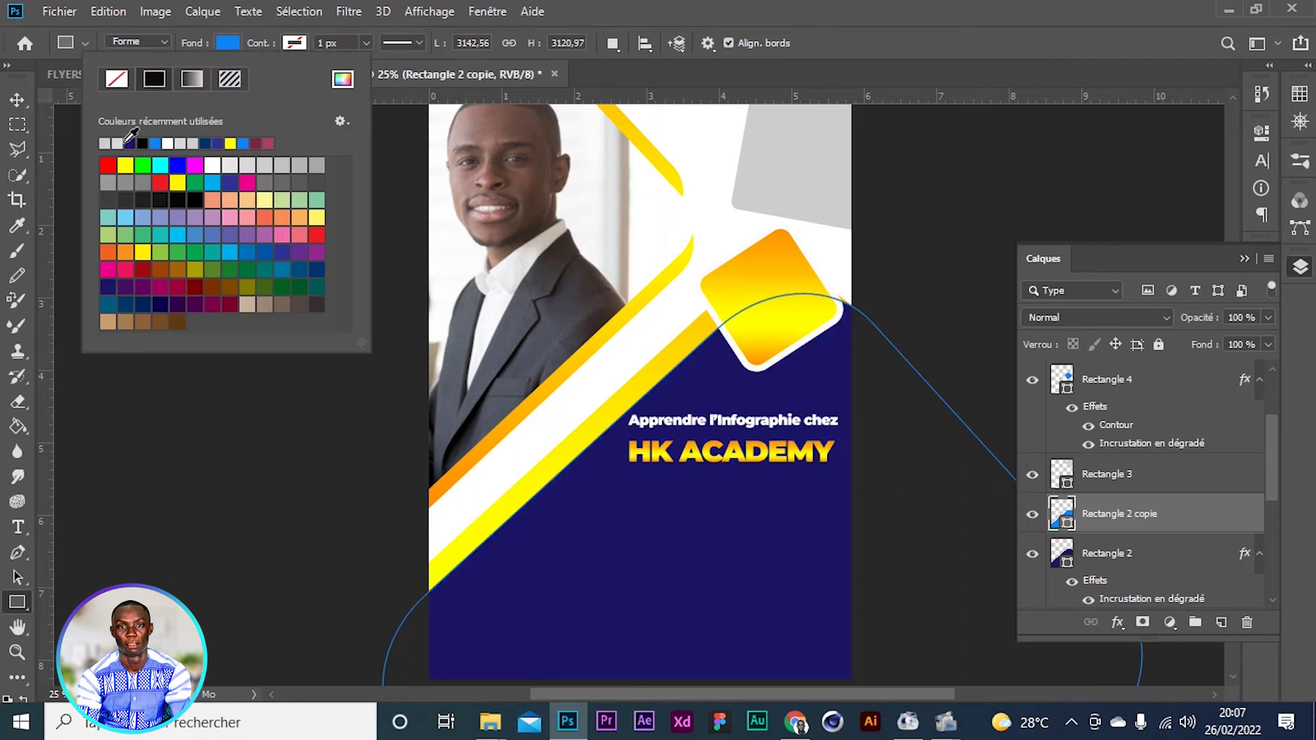
left_click(15, 101)
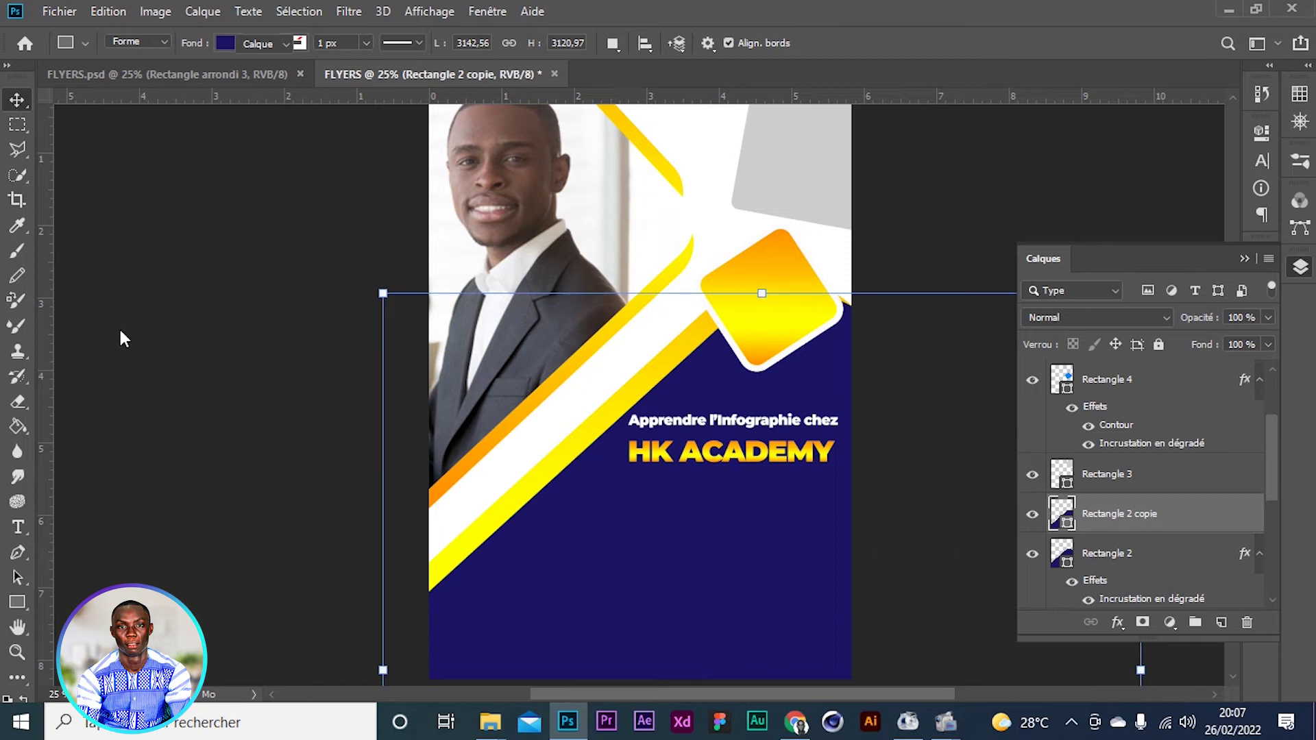
left_click(121, 337)
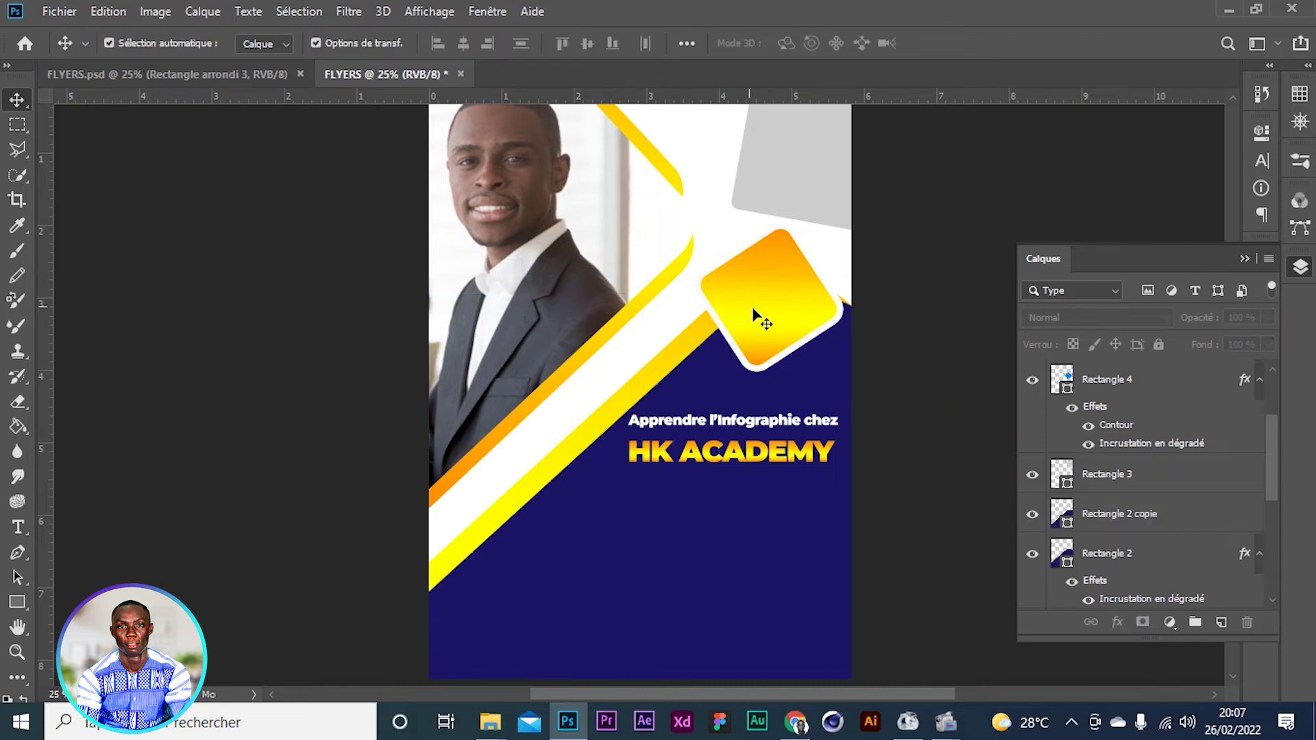
Copy the text "Nos formations en Infographie:" from the FLYERS.psd document
scroll(901, 483, "down", 2)
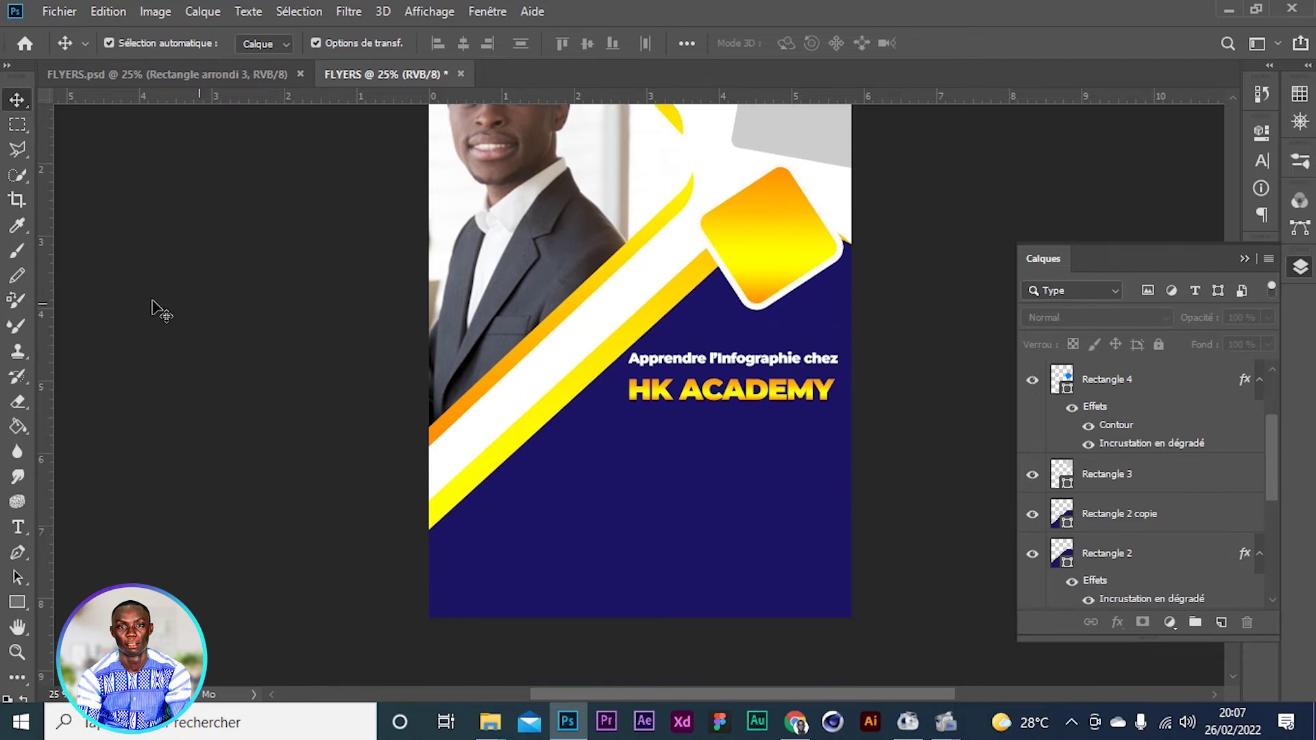
left_click(179, 76)
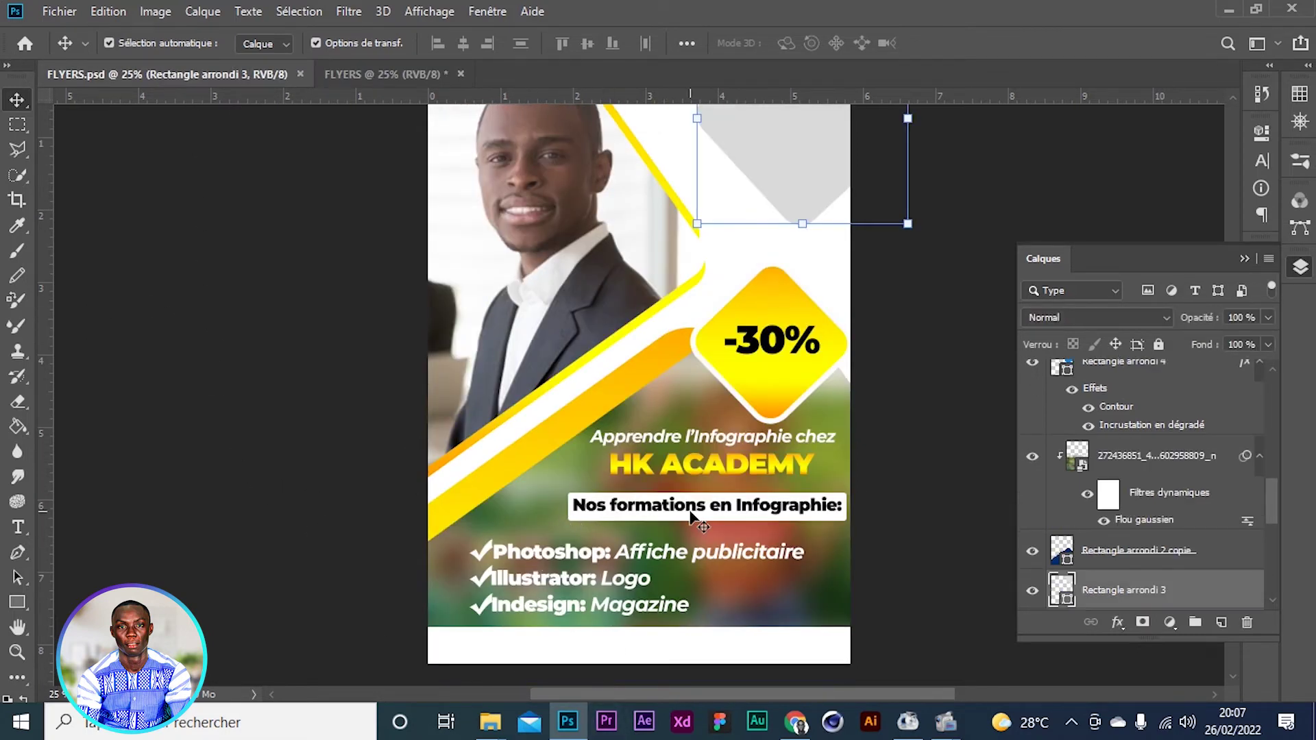
left_click(690, 518)
key("t")
left_click(692, 509)
key("ctrl+a")
key("ctrl+c")
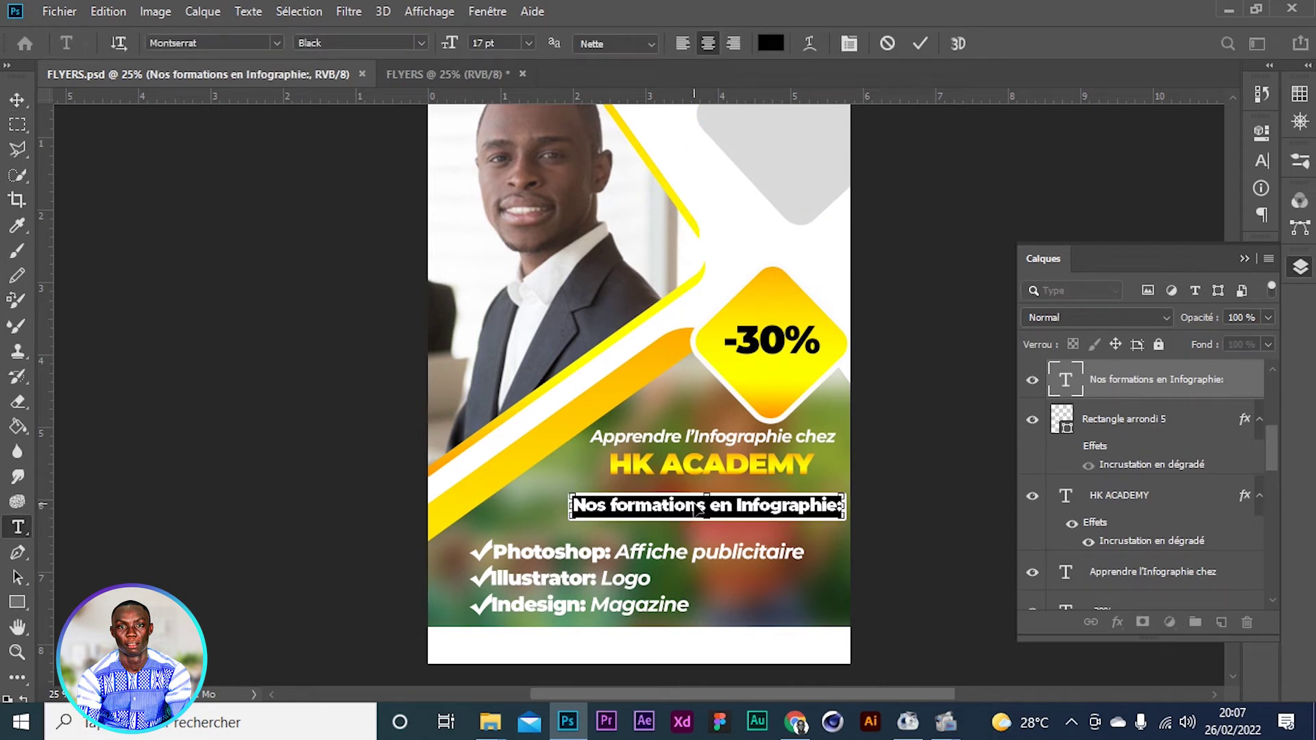
left_click(919, 46)
key("v")
Paste "Nos formations en Infographie:" as a new text line in the working FLYERS document and place it below "HK ACADEMY"
left_click(452, 77)
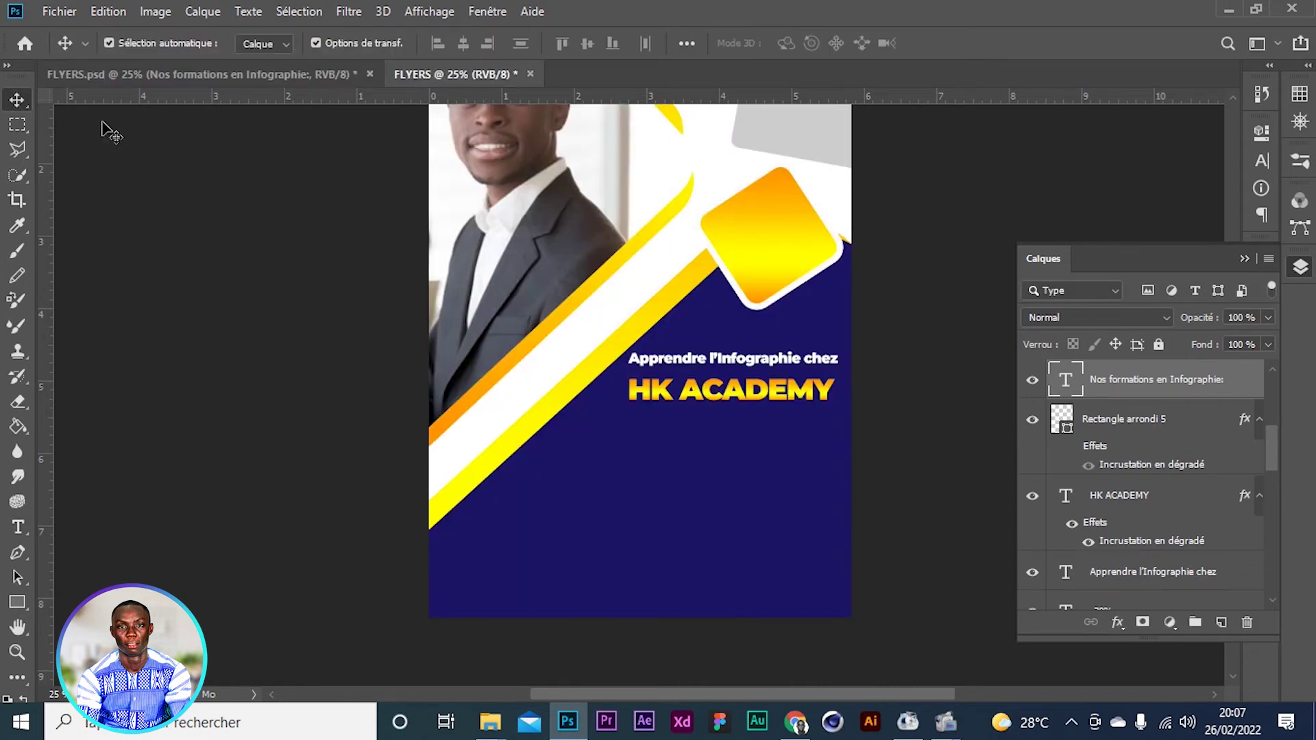
left_click(18, 529)
left_click(629, 436)
key("ctrl+v")
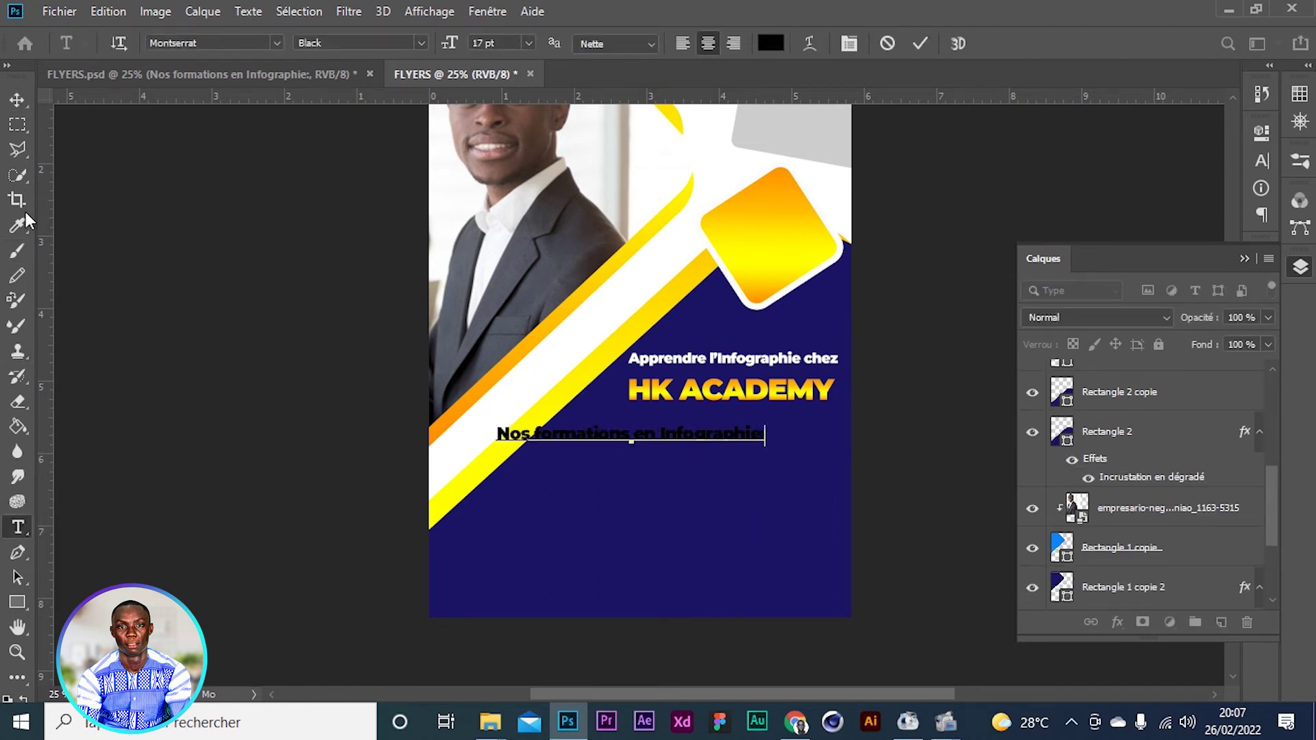
left_click(17, 100)
left_click_drag(683, 439, 741, 426)
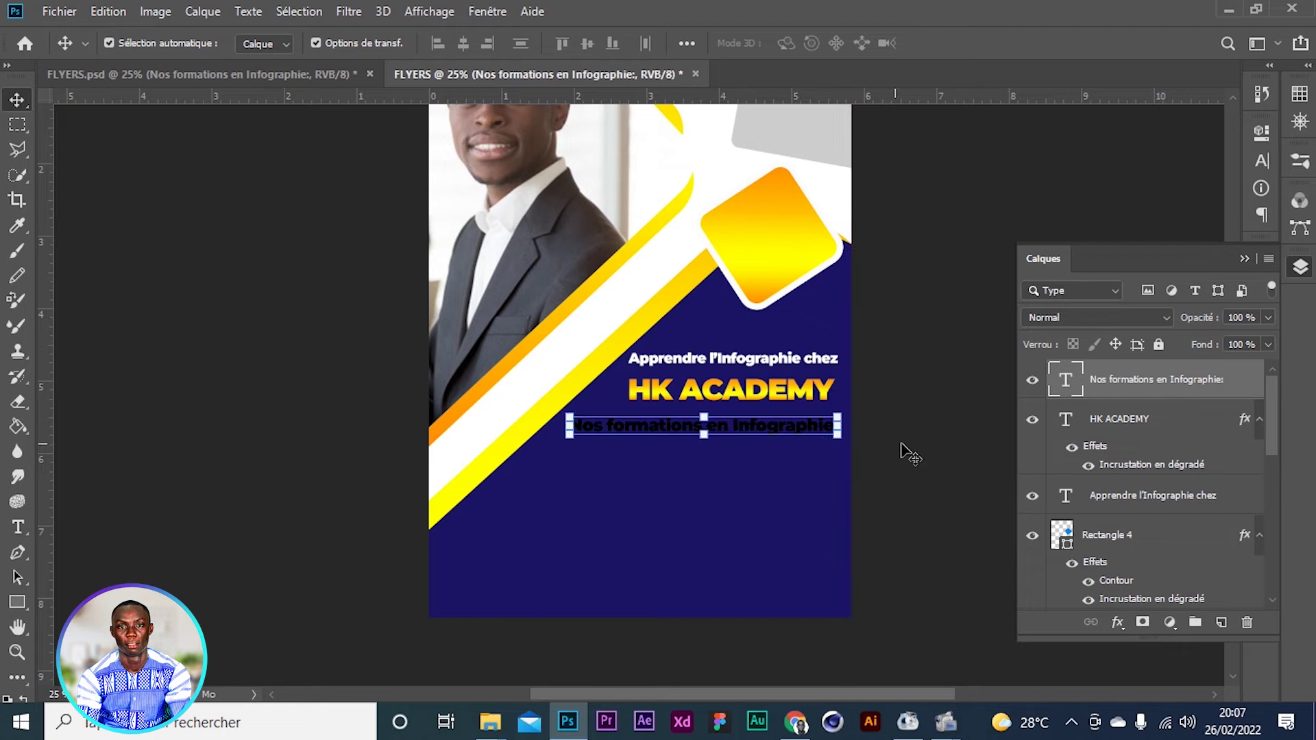
Draw a rectangle of about 1155 × 116 px over the "Nos formations en Infographie:" text line
left_click(357, 483)
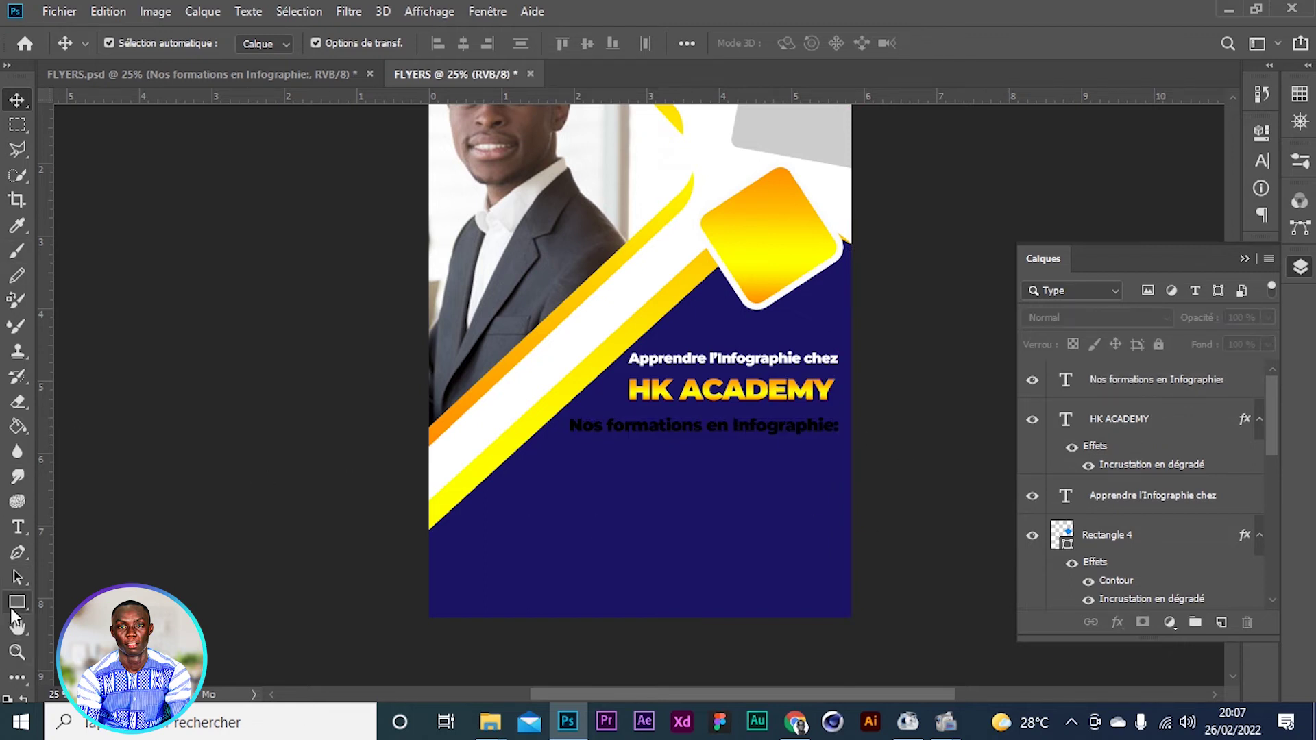
left_click(17, 602)
left_click_drag(565, 411, 844, 440)
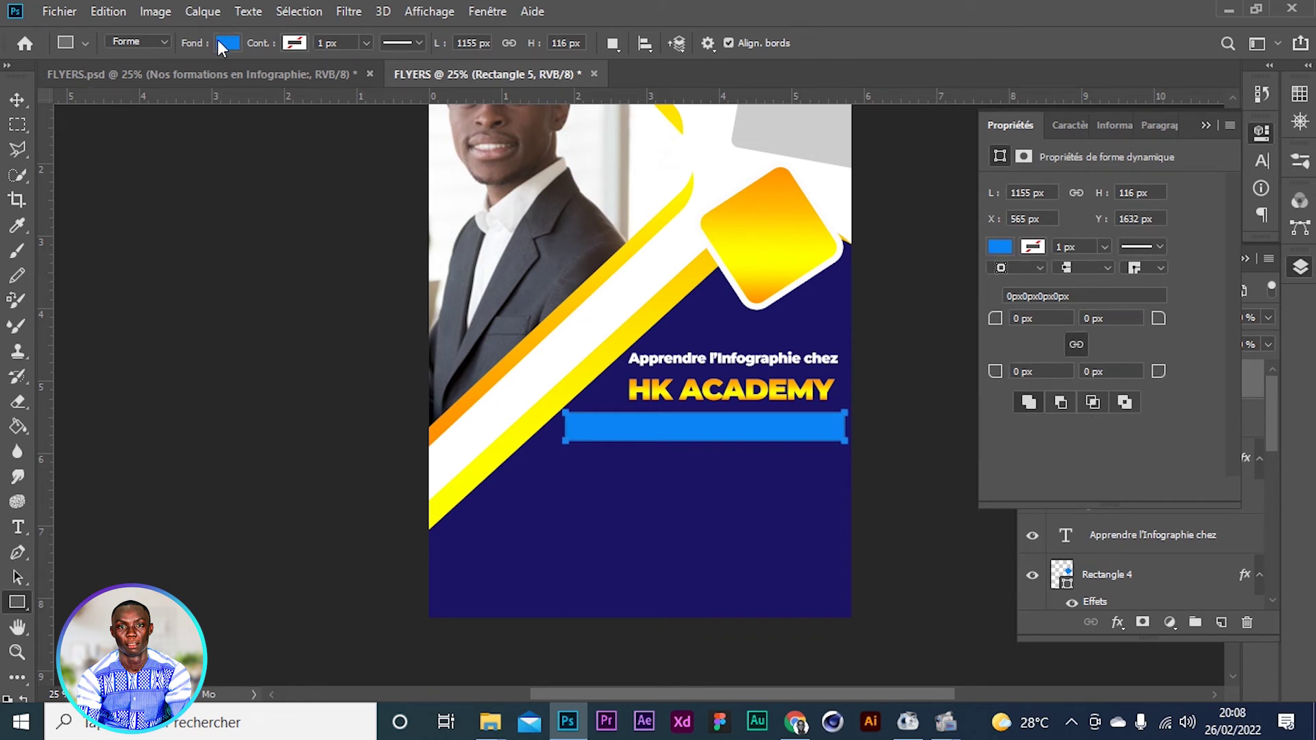
Set the fill of the new rectangle over the text line to white (ffffff)
left_click(1001, 247)
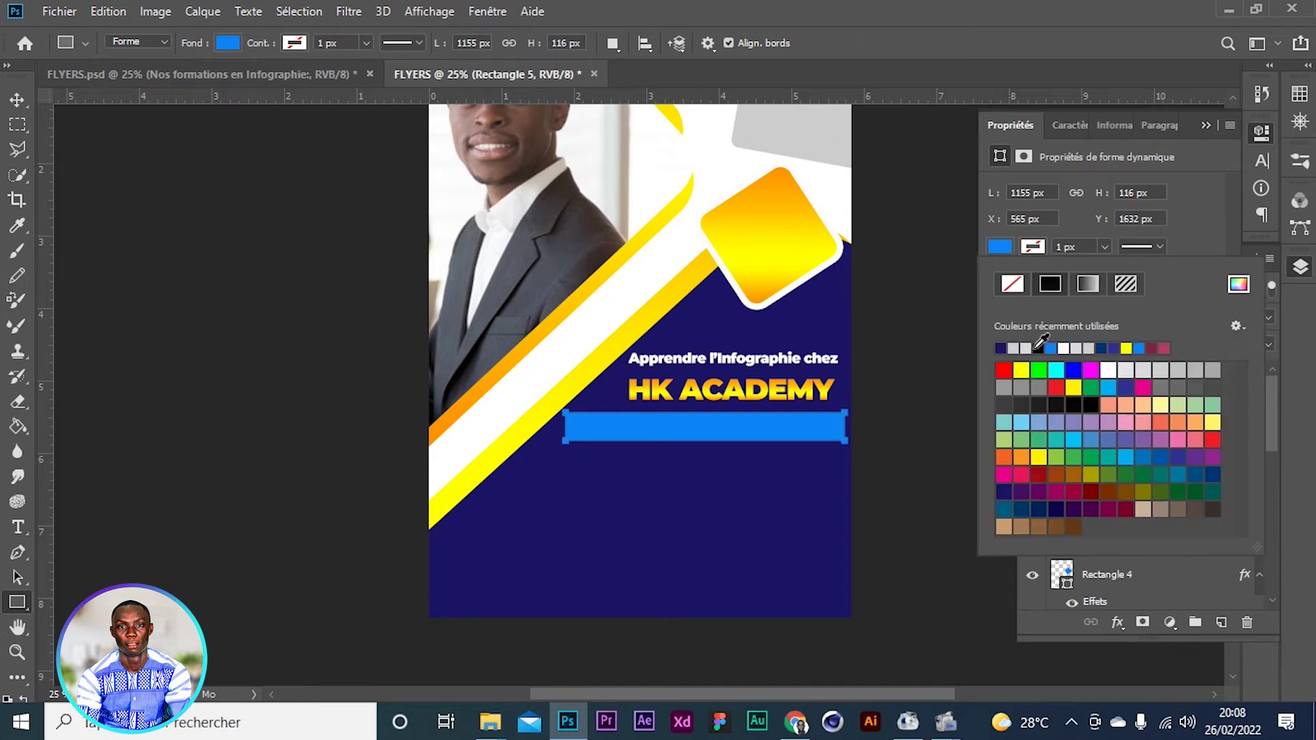
left_click(1013, 348)
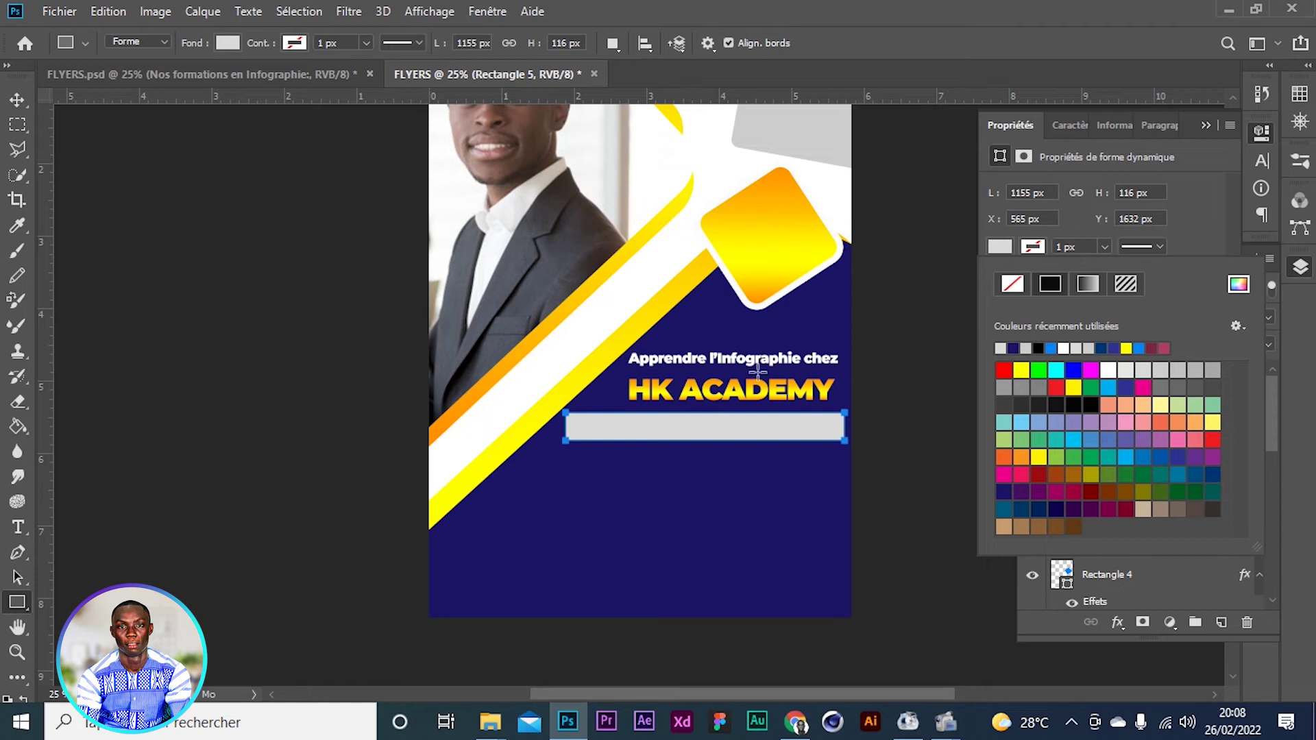
left_click(1236, 285)
type("ffffff")
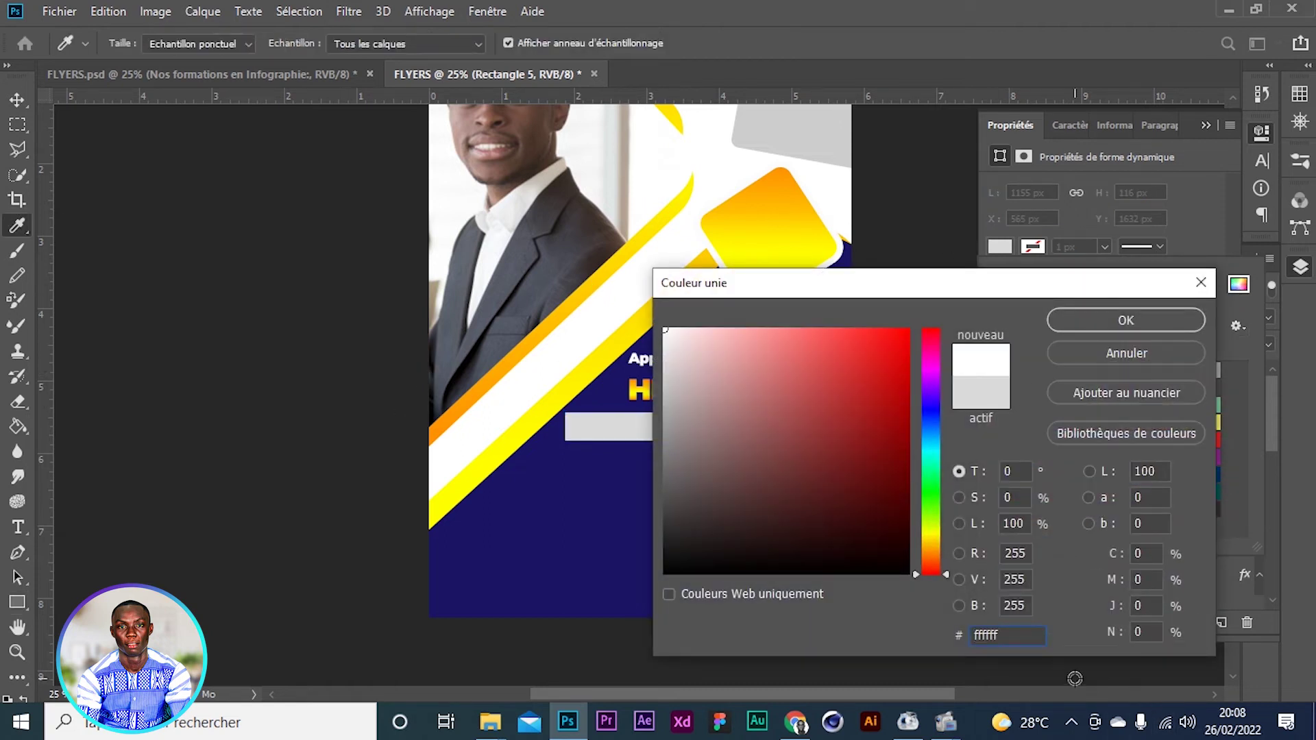
left_click(1109, 324)
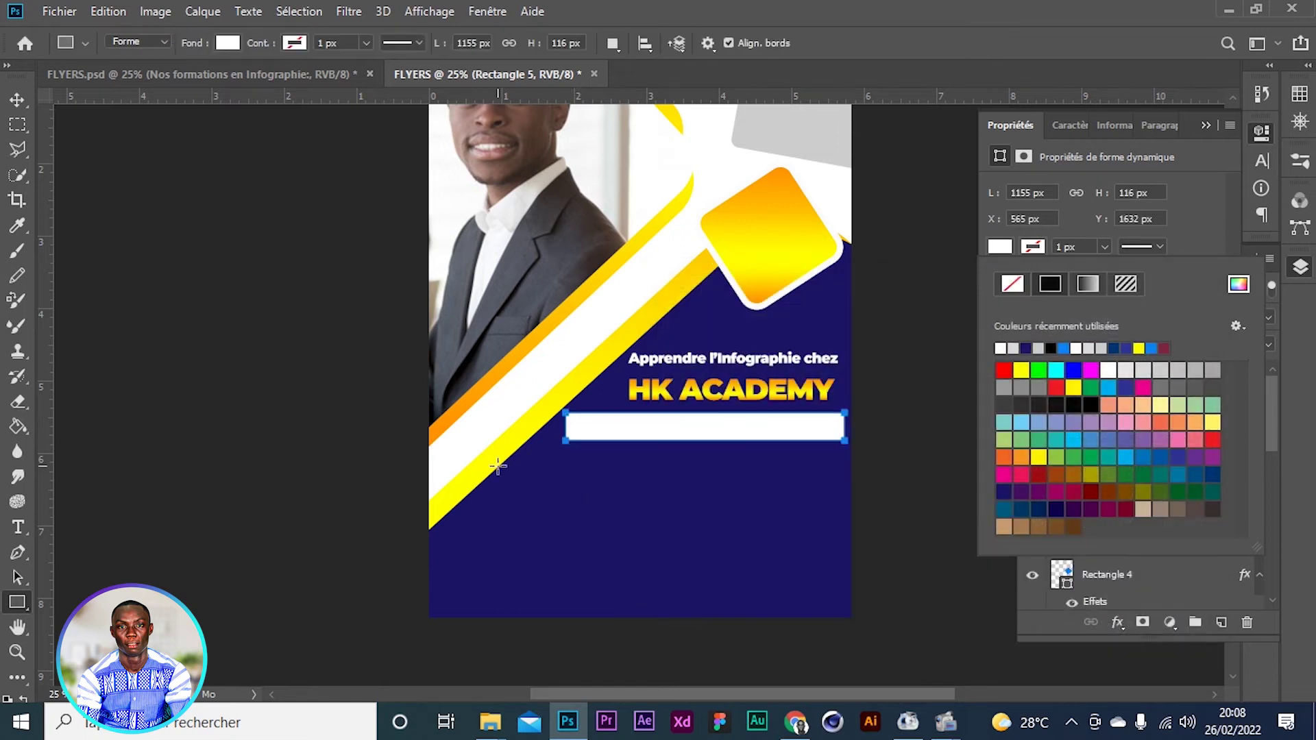
left_click(1216, 125)
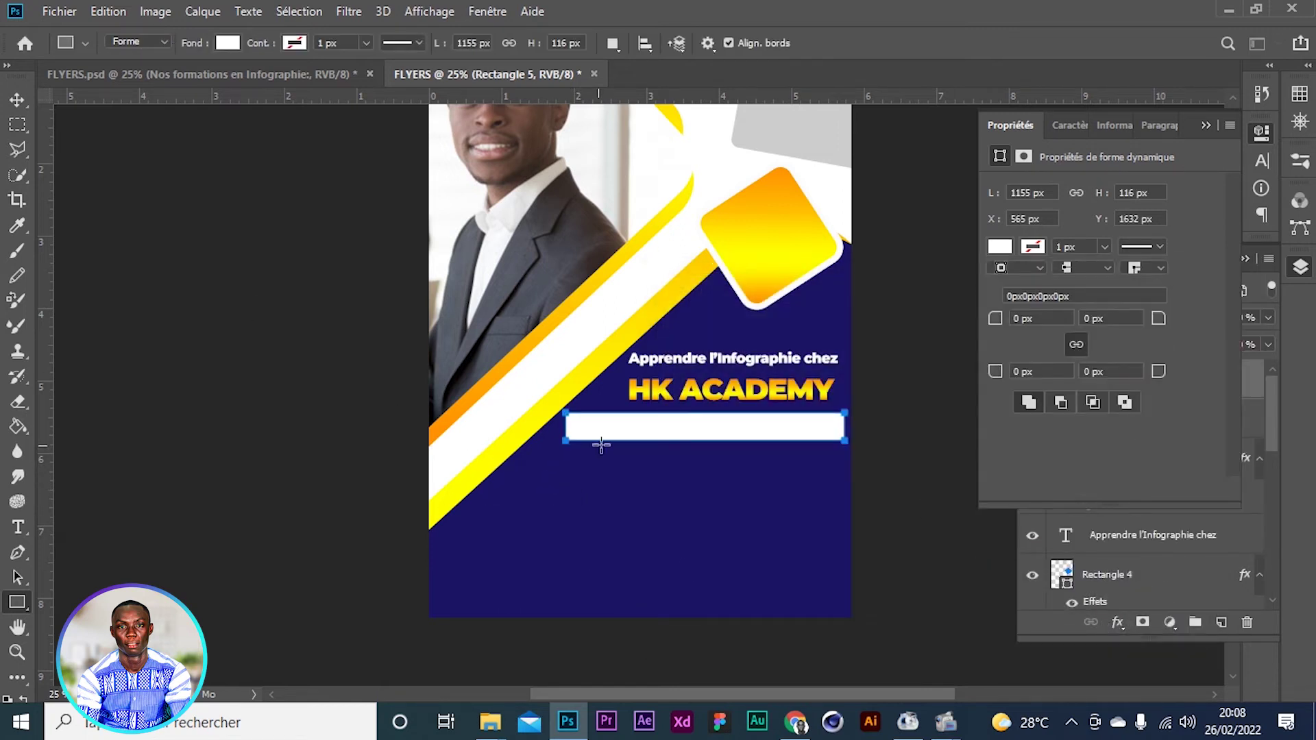
left_click(1214, 125)
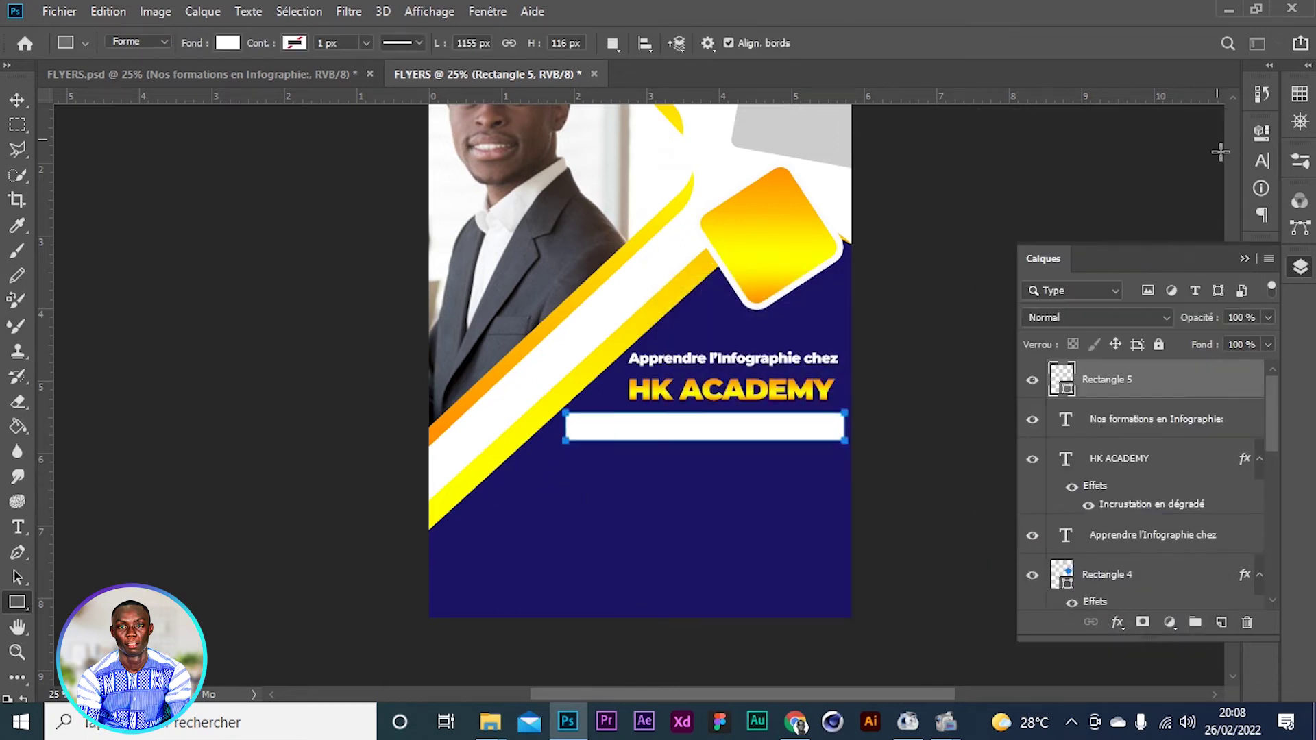
Move the Rectangle 5 layer beneath the "Nos formations en Infographie:" text layer and deselect it
left_click_drag(1109, 391, 1116, 442)
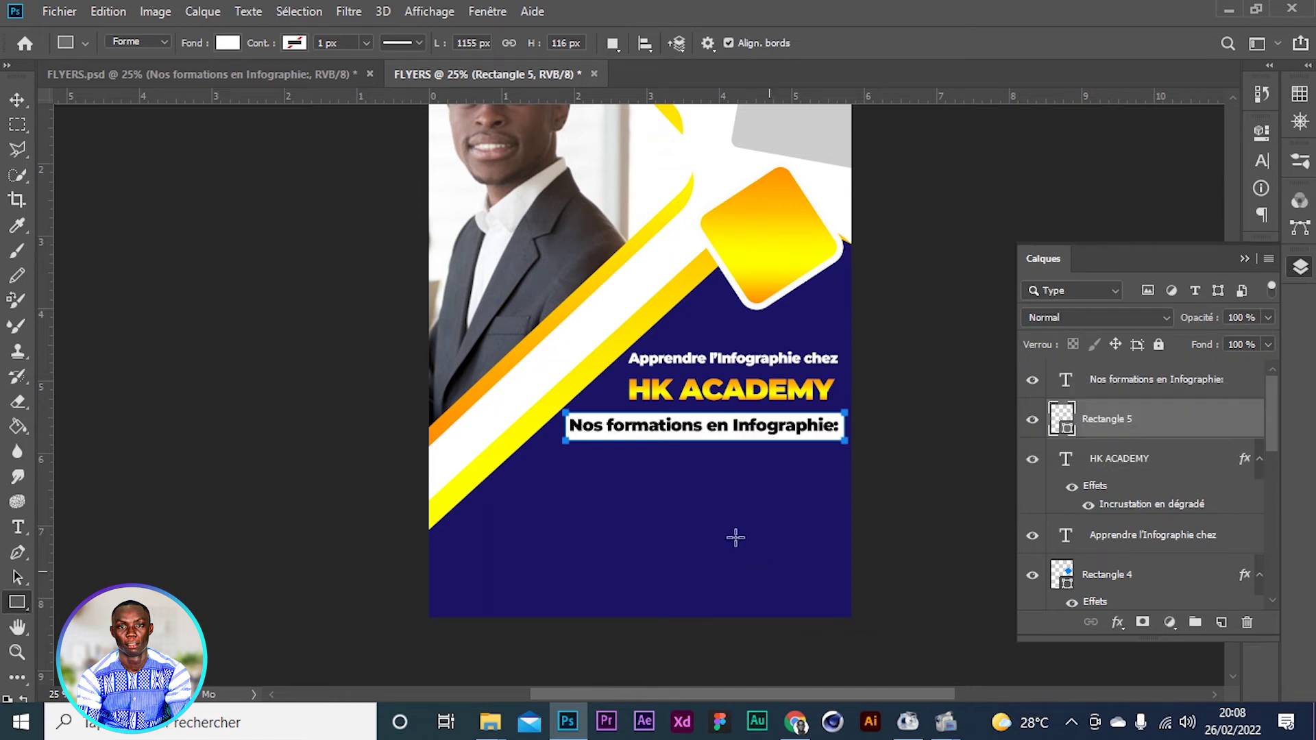
left_click(16, 99)
left_click(271, 335)
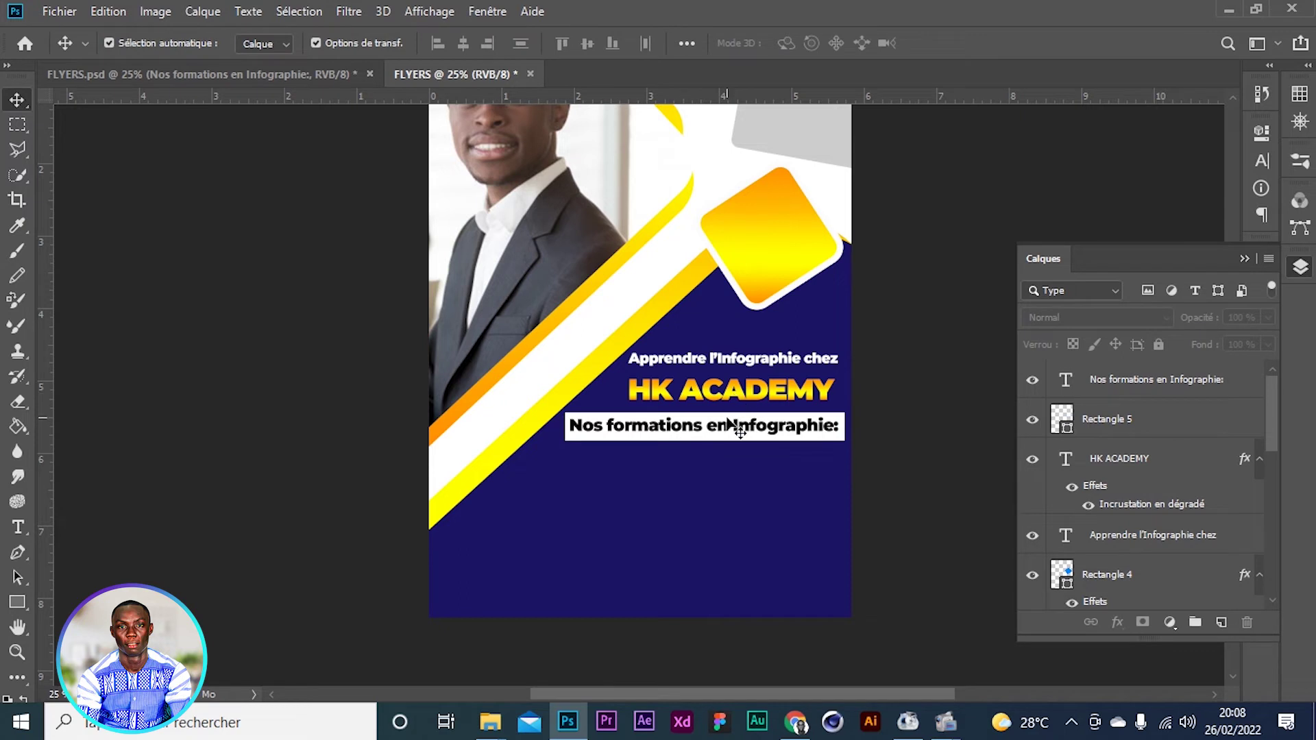
Nudge the "Nos formations en Infographie:" text slightly right and down within the white rectangle
key("Right")
key("Right")
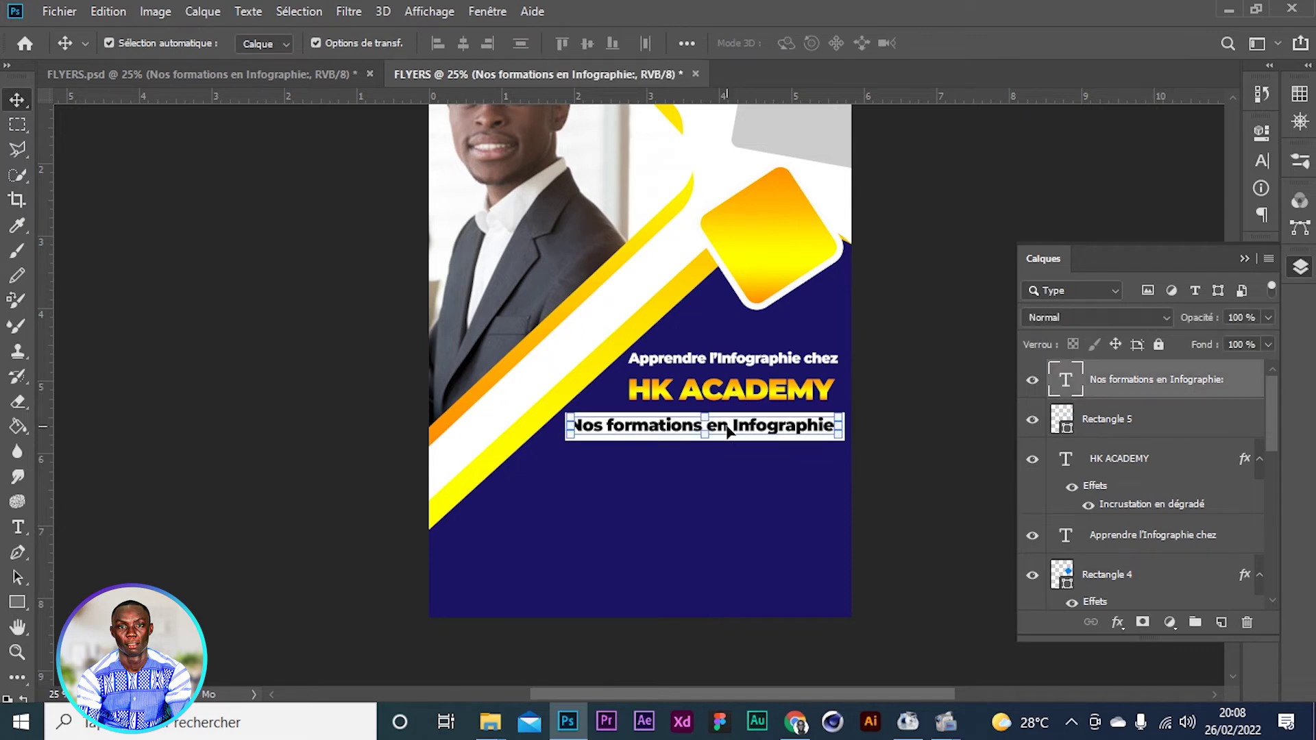
key("Down")
key("Down")
left_click(895, 486)
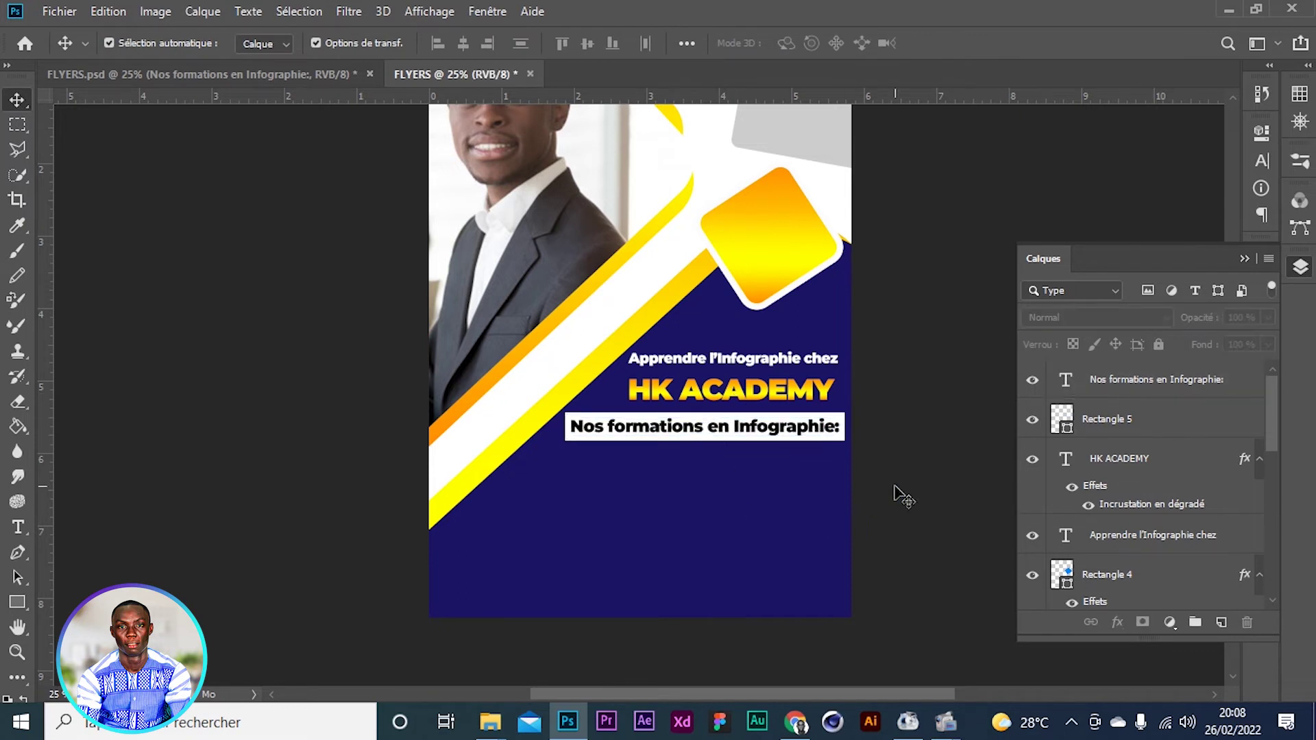
Examine the check mark shape beside "Illustrator: Logo" in the reference FLYERS.psd, and return to the working FLYERS document
left_click(125, 76)
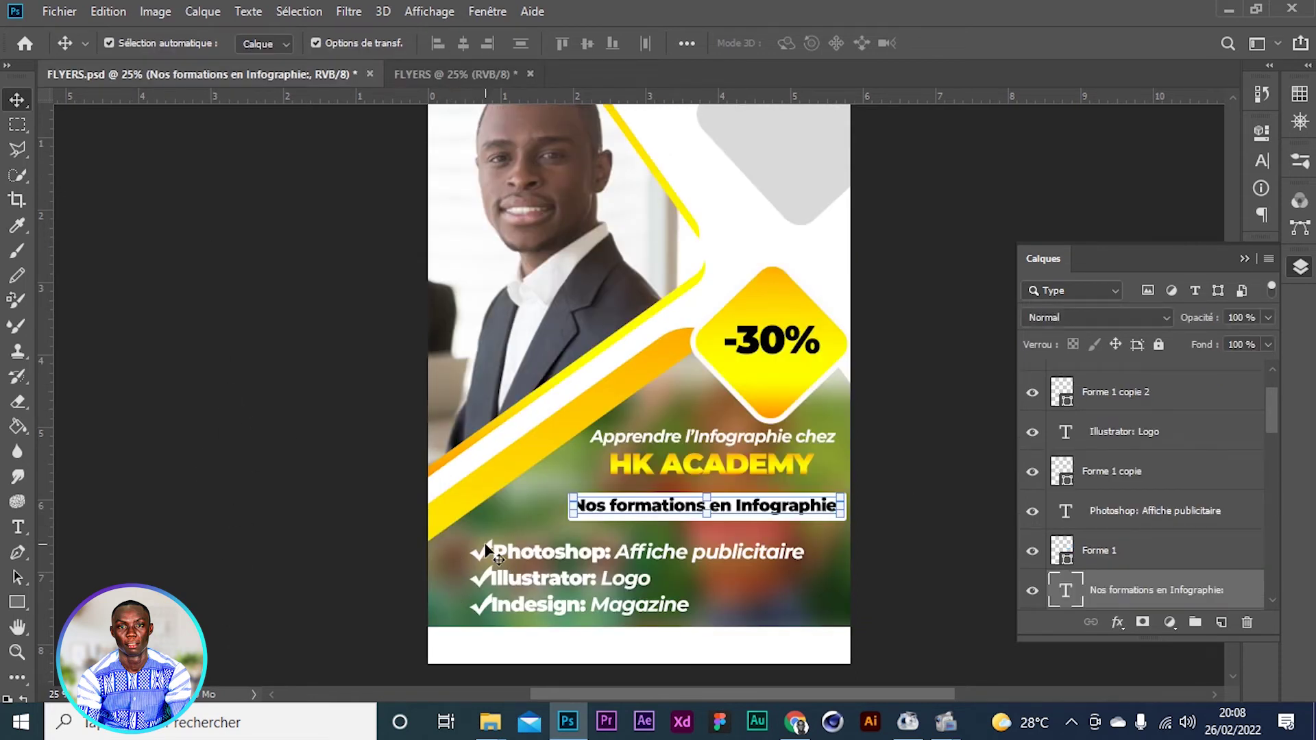
left_click(483, 581)
left_click(483, 581)
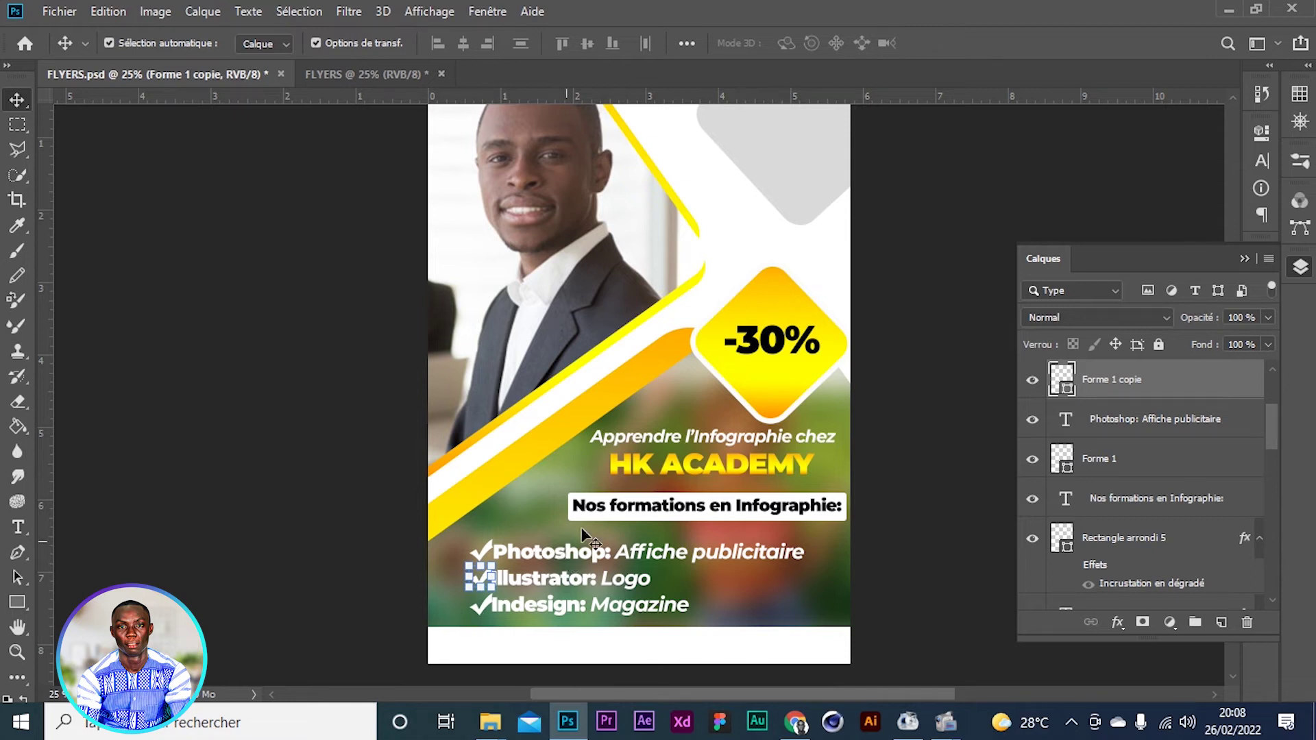
left_click(359, 73)
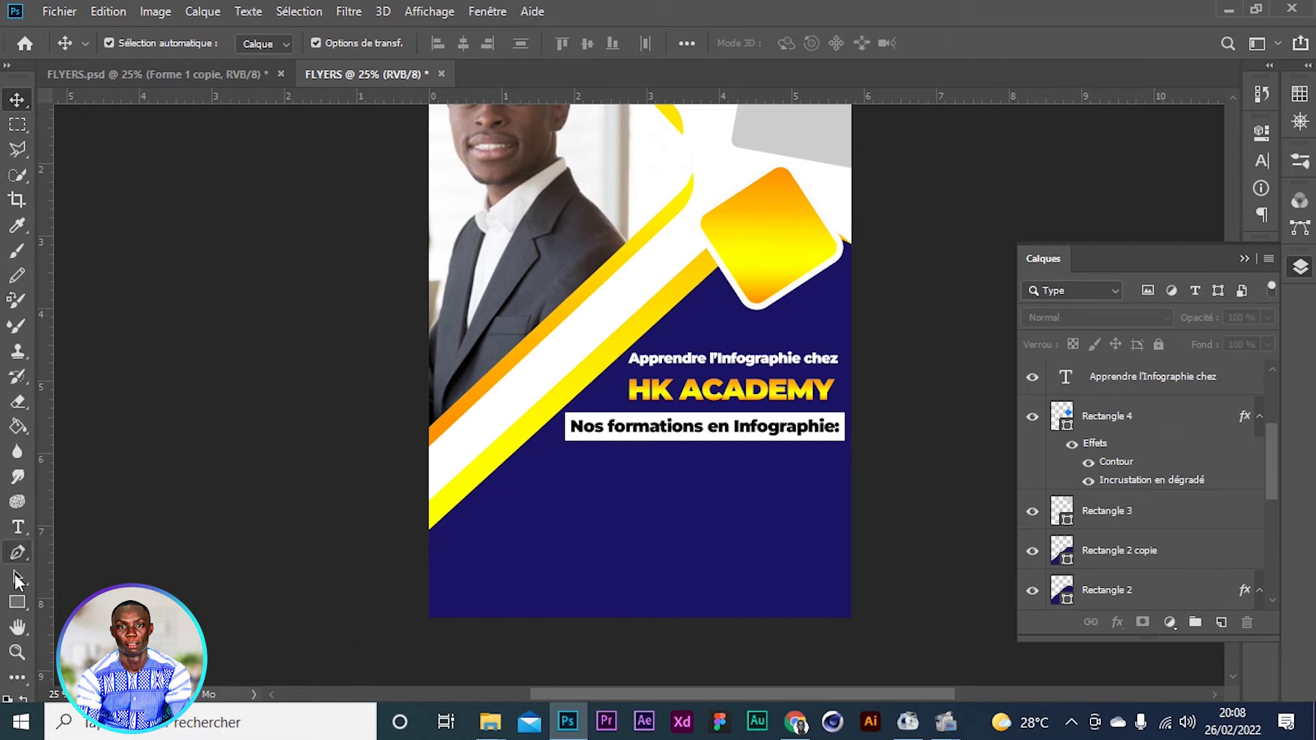
Activate the Custom Shape tool and choose the check mark as the shape to draw
left_click(16, 601)
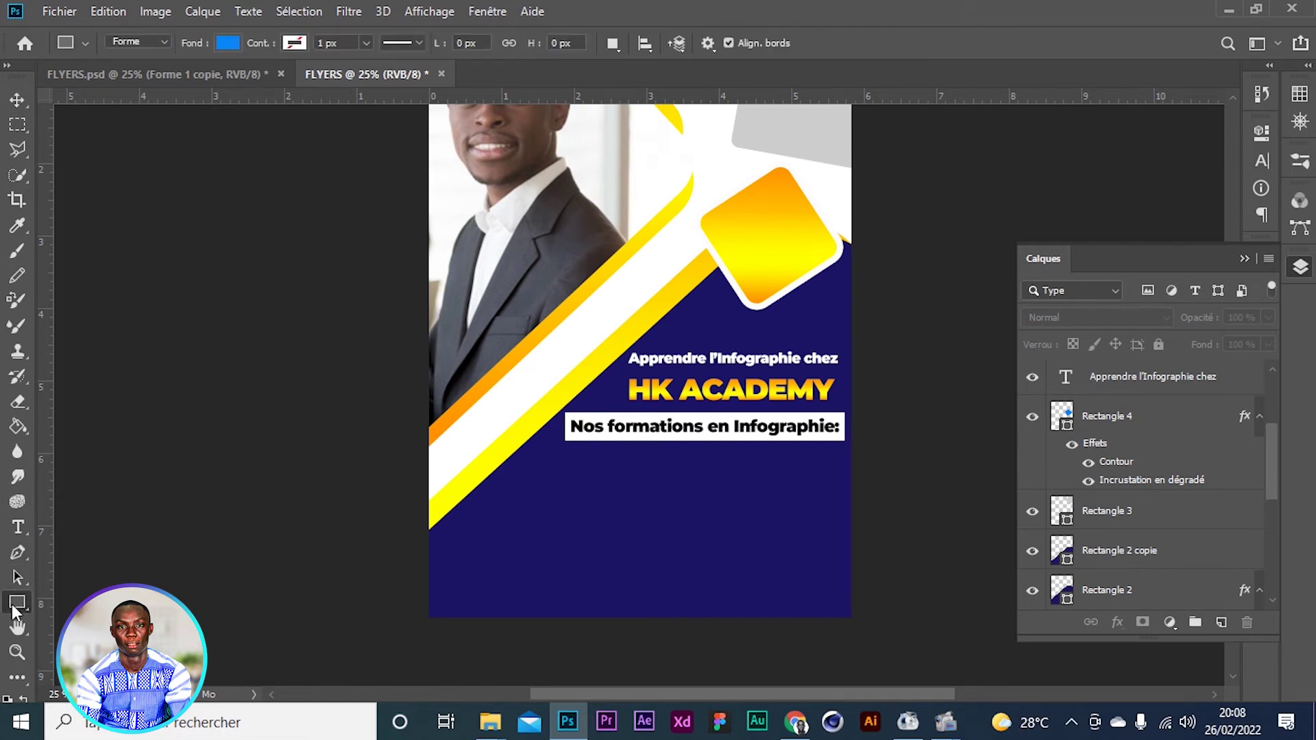
right_click(17, 601)
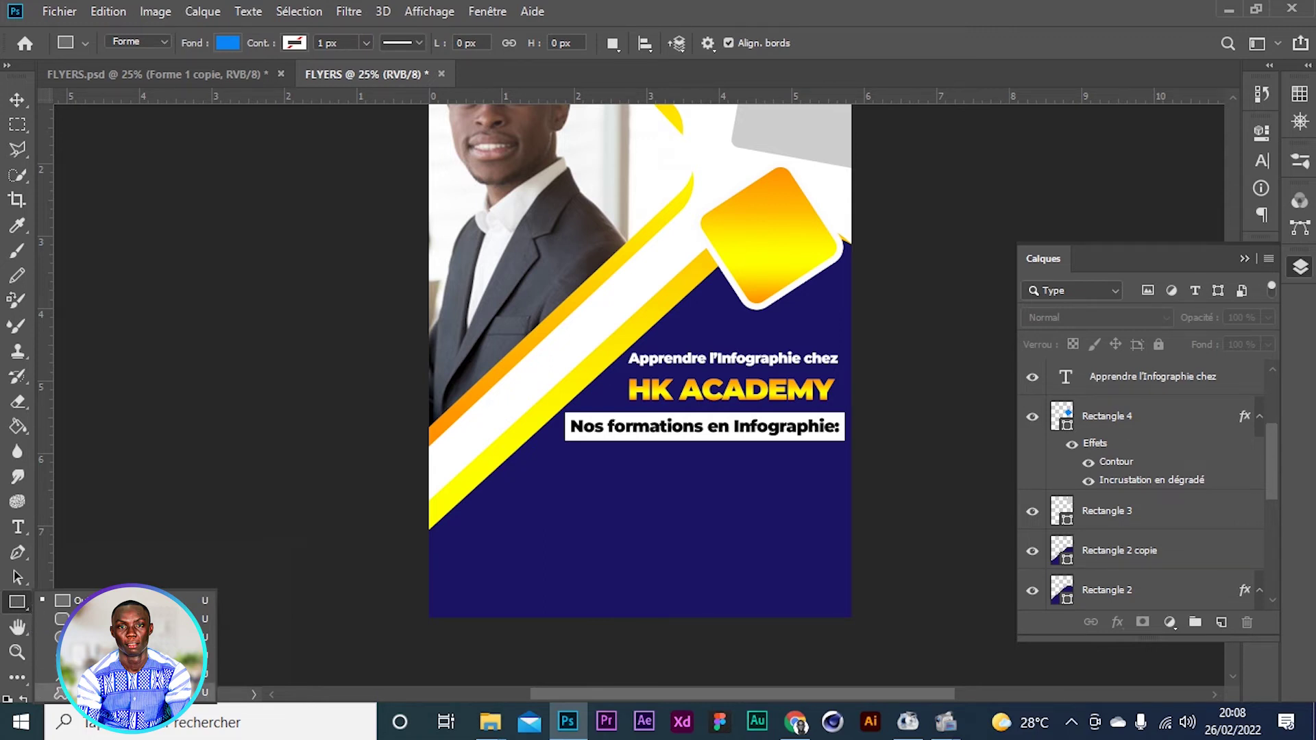
left_click(103, 691)
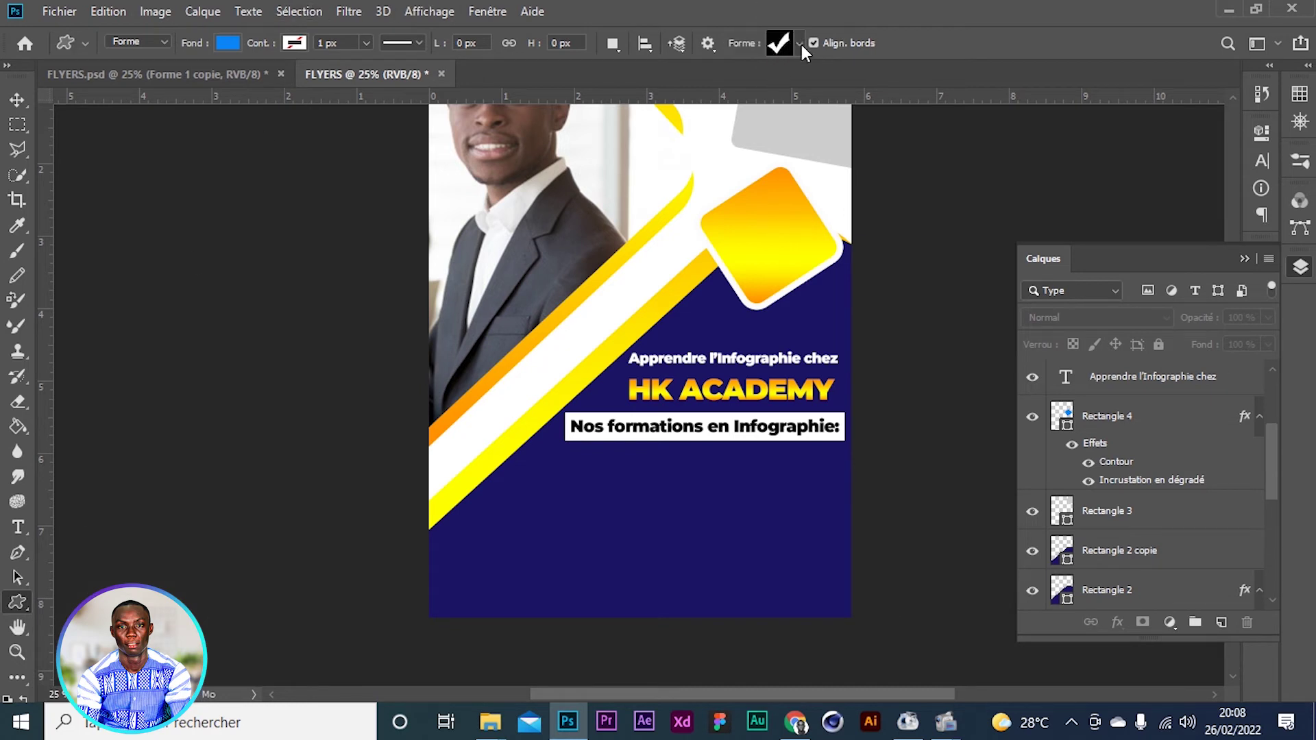
left_click(800, 44)
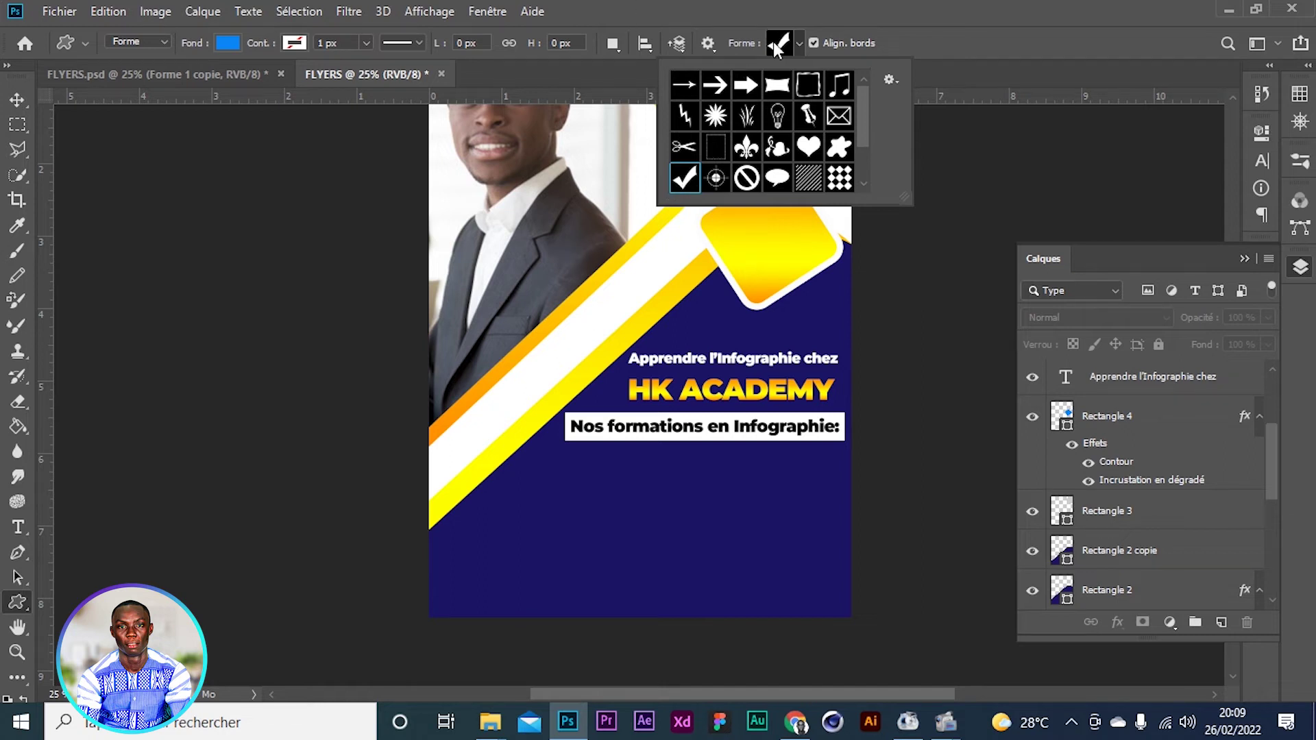
left_click(780, 78)
left_click(746, 85)
left_click(715, 85)
left_click(685, 179)
left_click(805, 24)
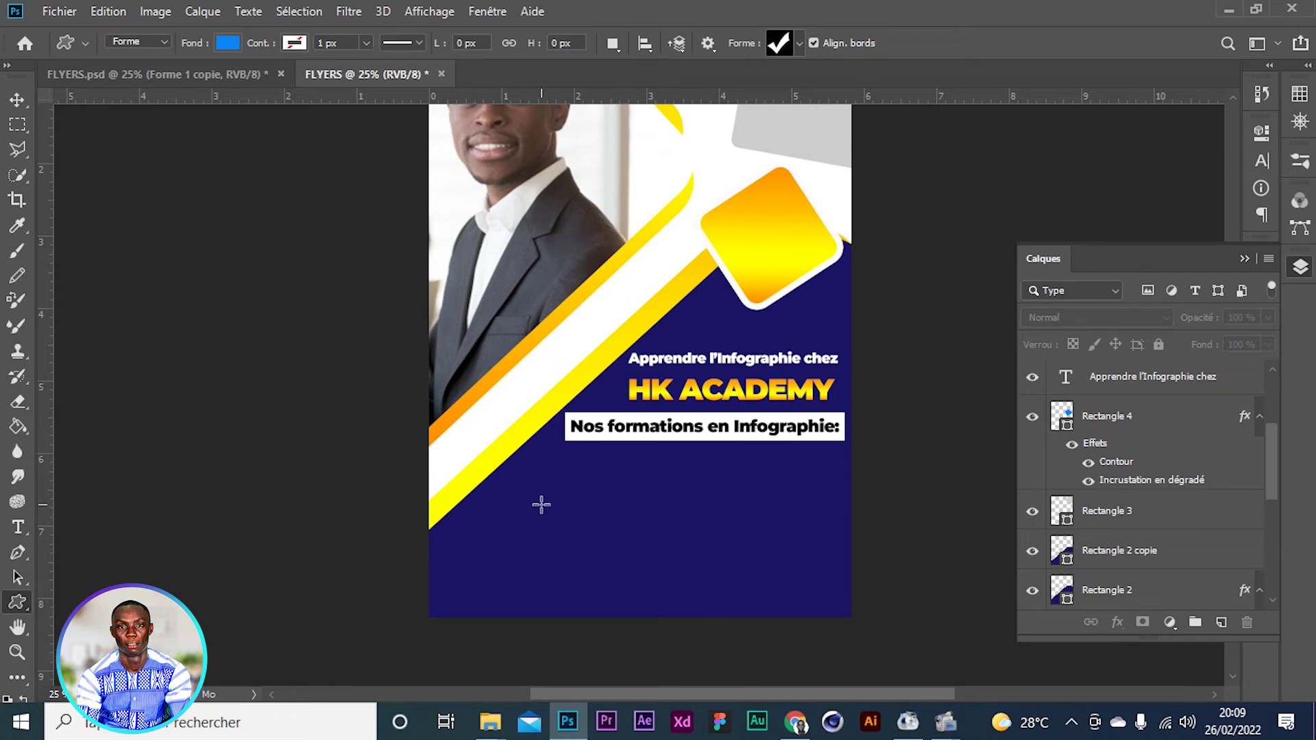
left_click_drag(535, 478, 560, 526)
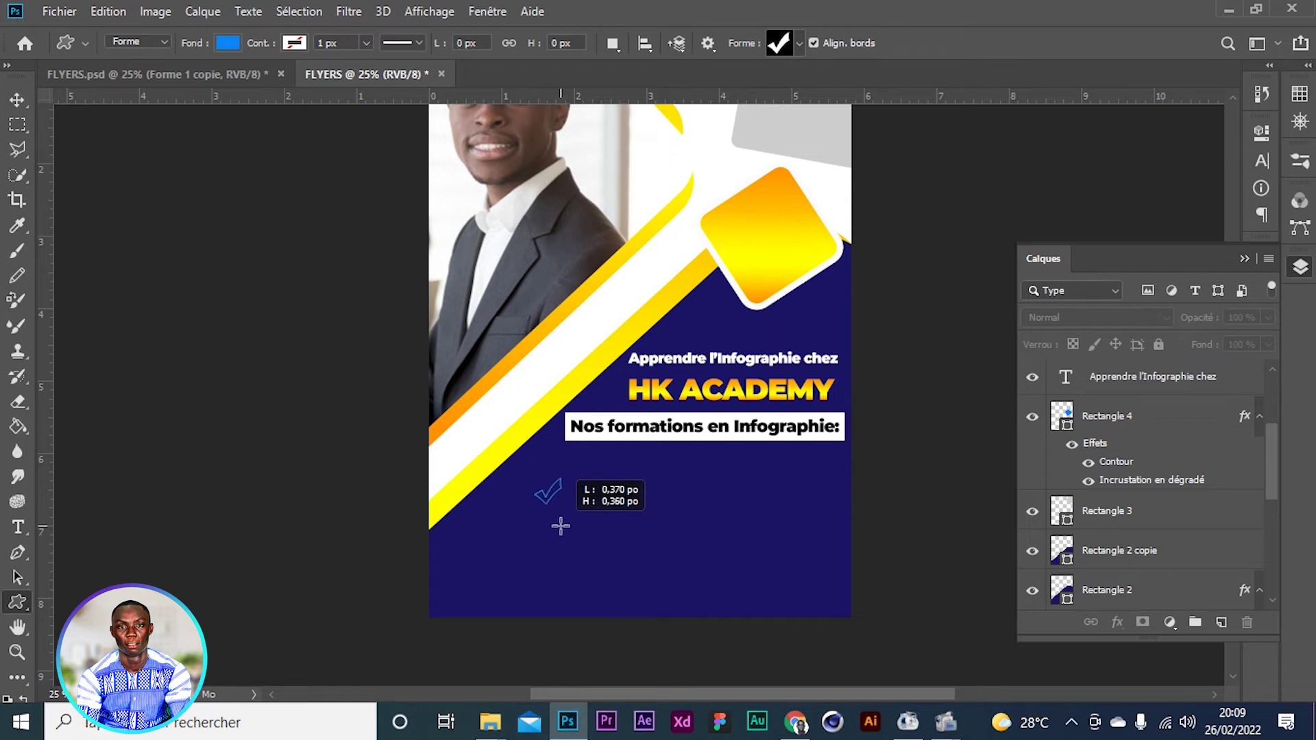
left_click_drag(560, 526, 561, 532)
key("ctrl+z")
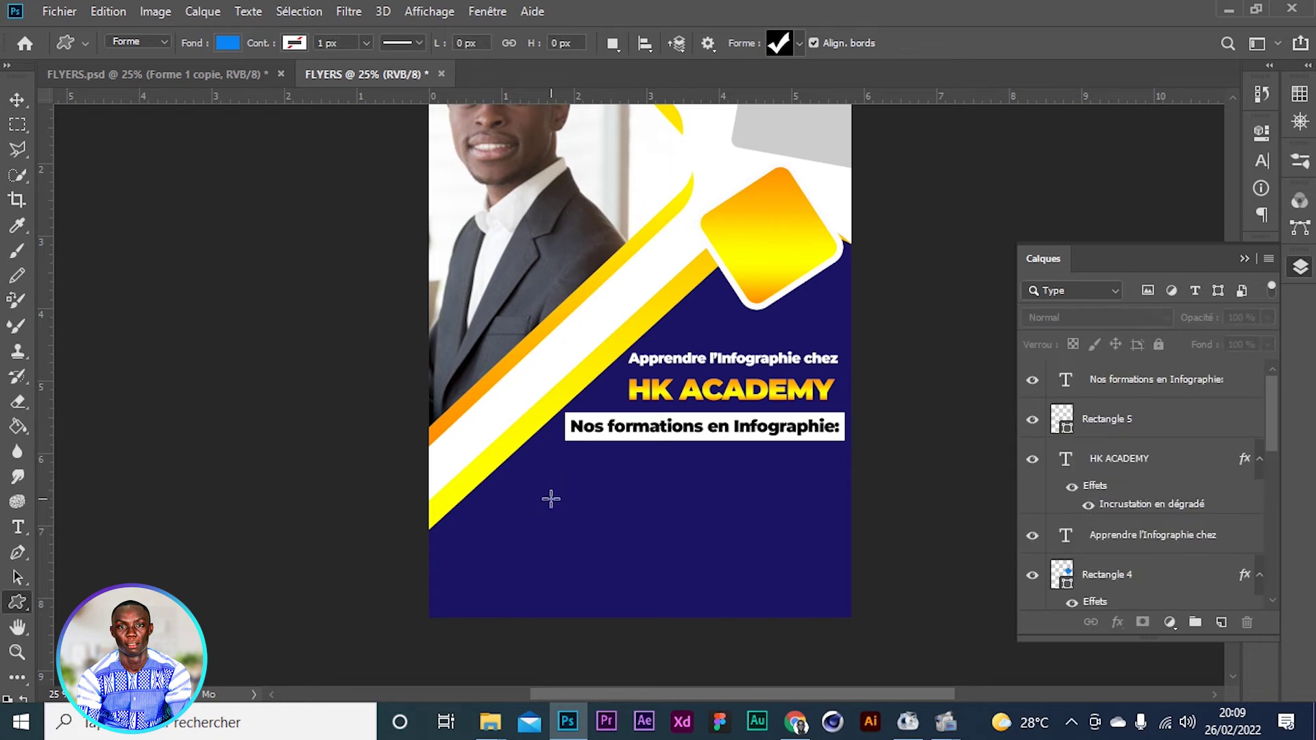
Draw a check mark of about 155 × 151 px below the white text banner and fill it with white (FFFFFF)
left_click_drag(528, 471, 551, 525)
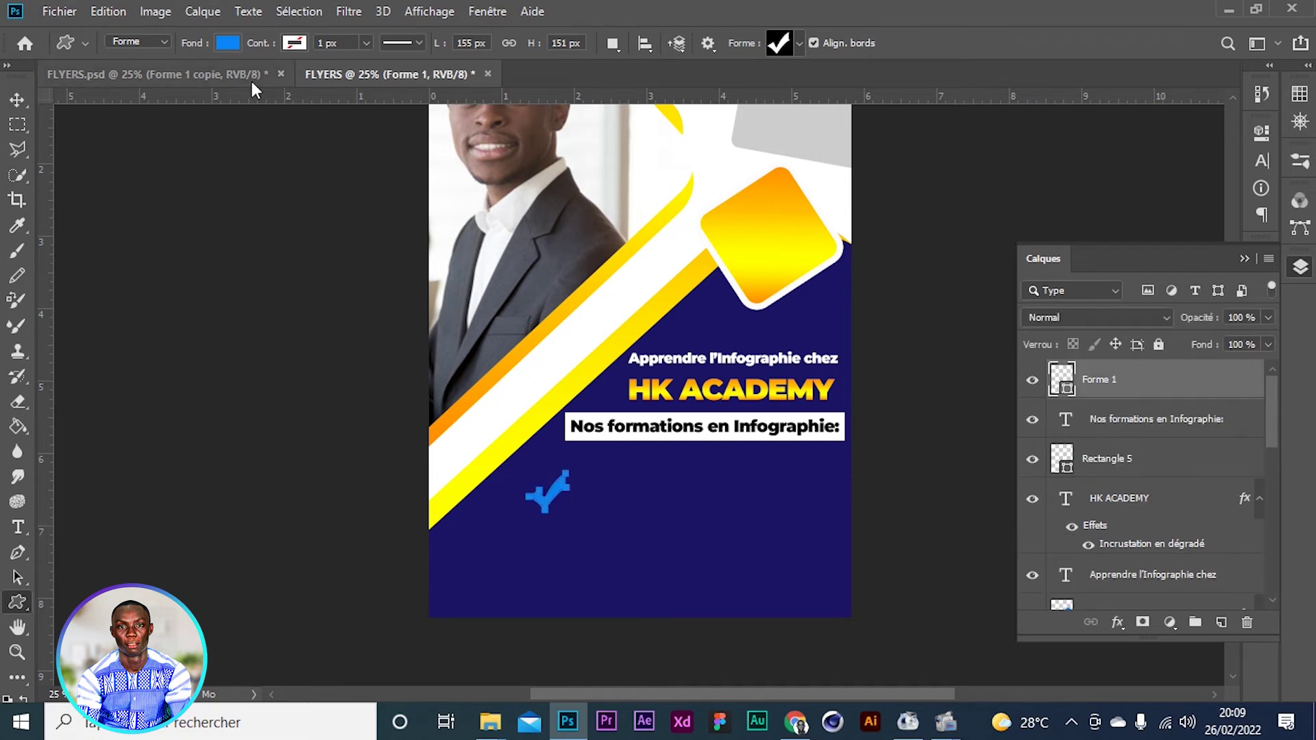
left_click(228, 43)
left_click(106, 144)
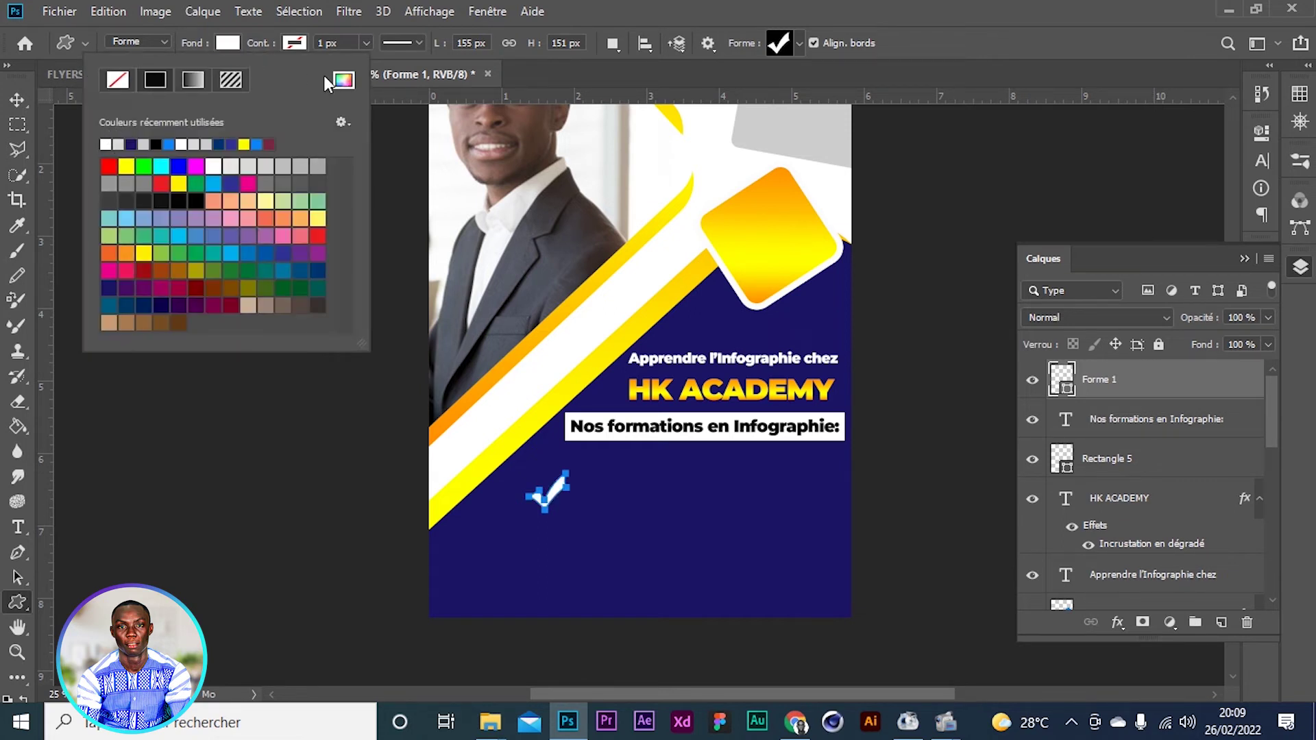
left_click(344, 81)
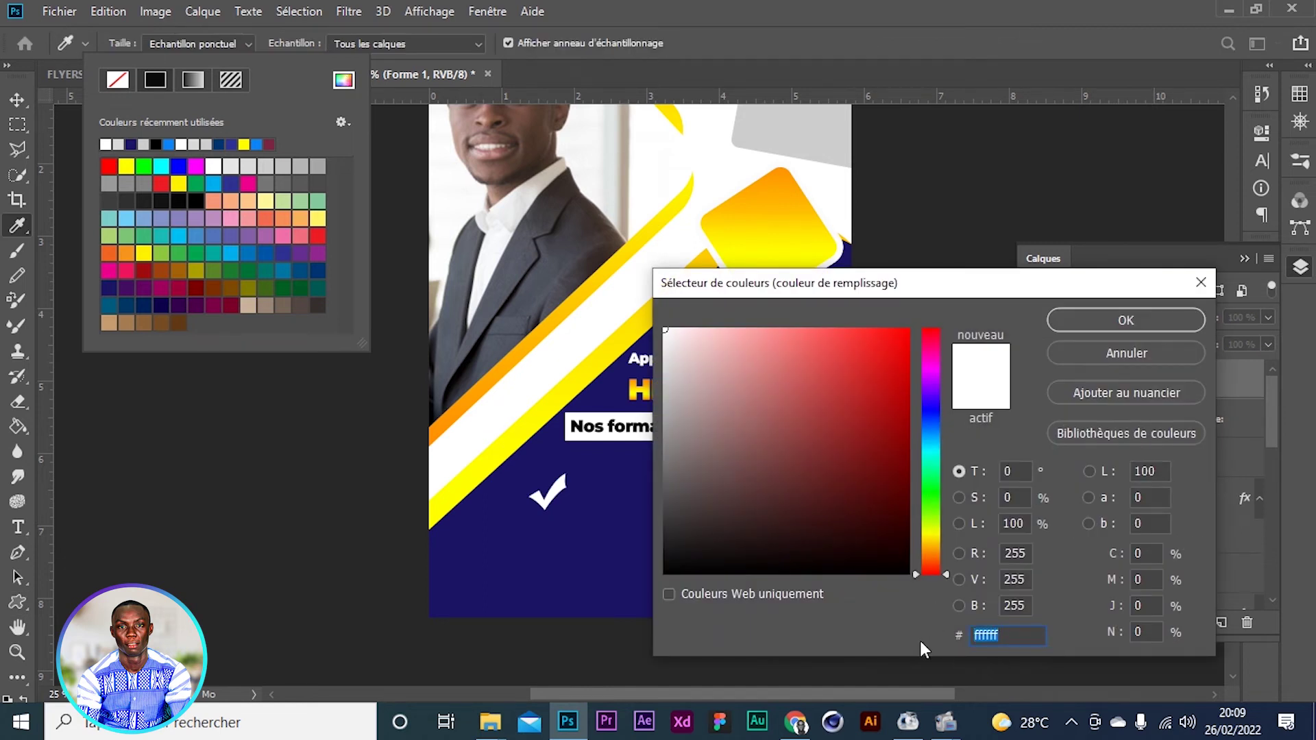
type("FFFFF")
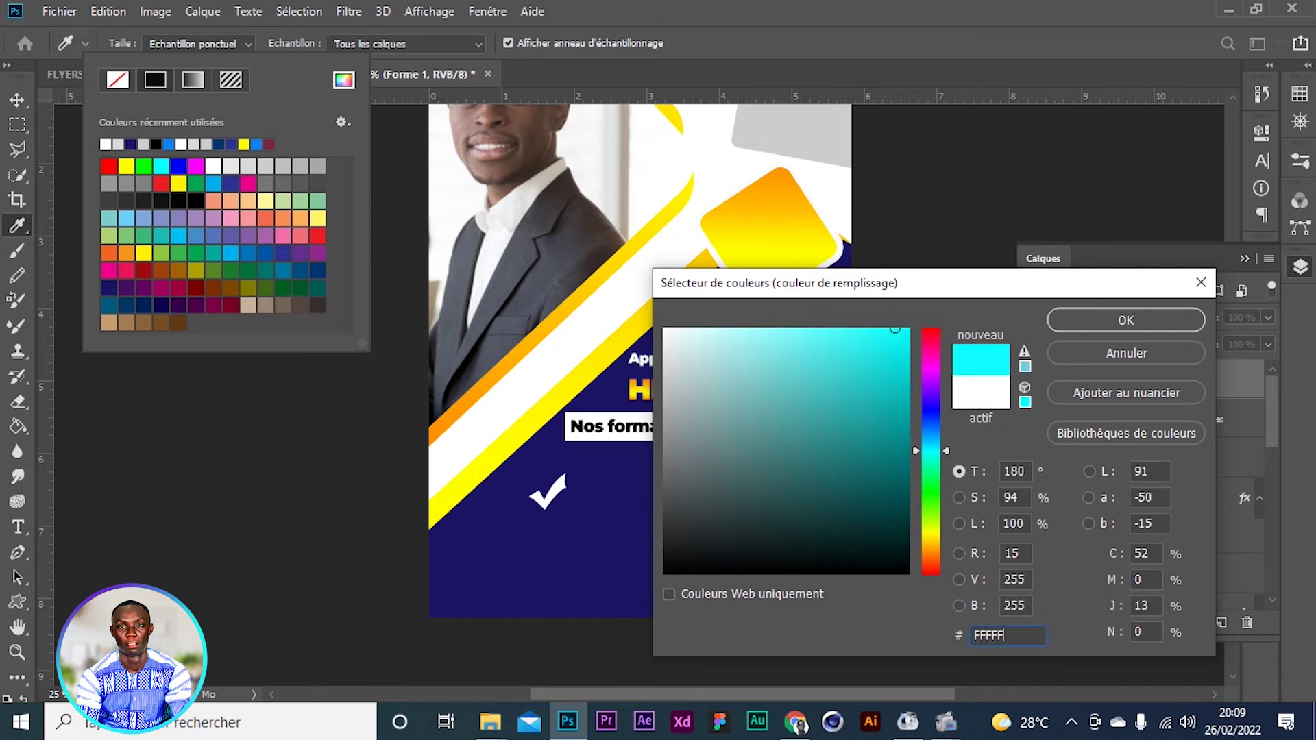
type("F")
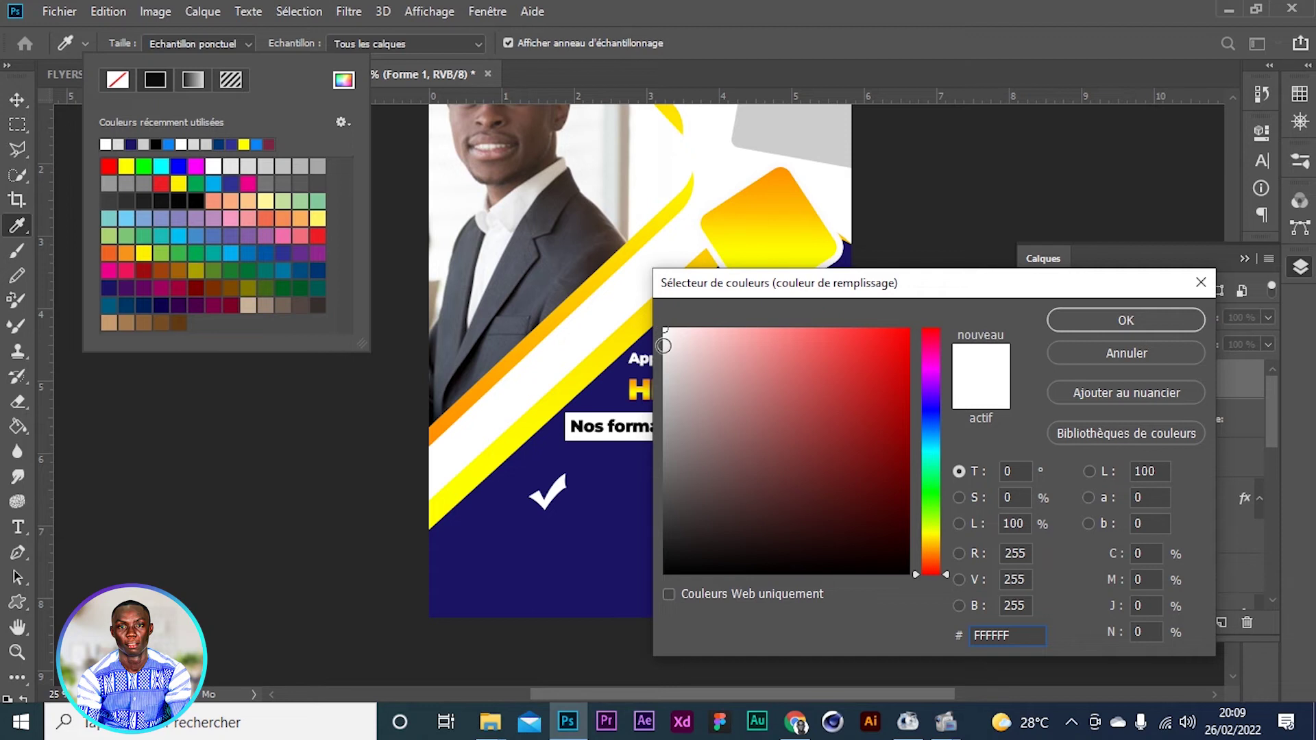
left_click(1116, 323)
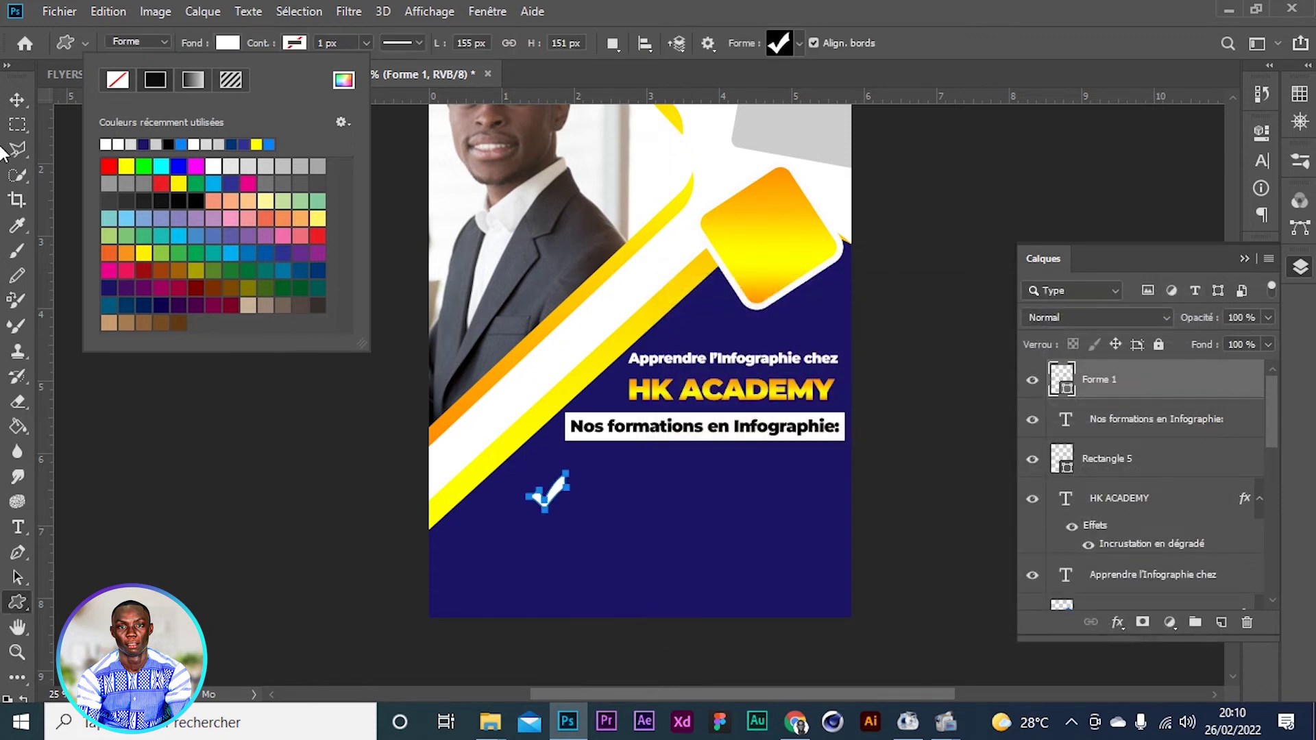
left_click(18, 99)
left_click_drag(557, 491, 547, 491)
key("ctrl+z")
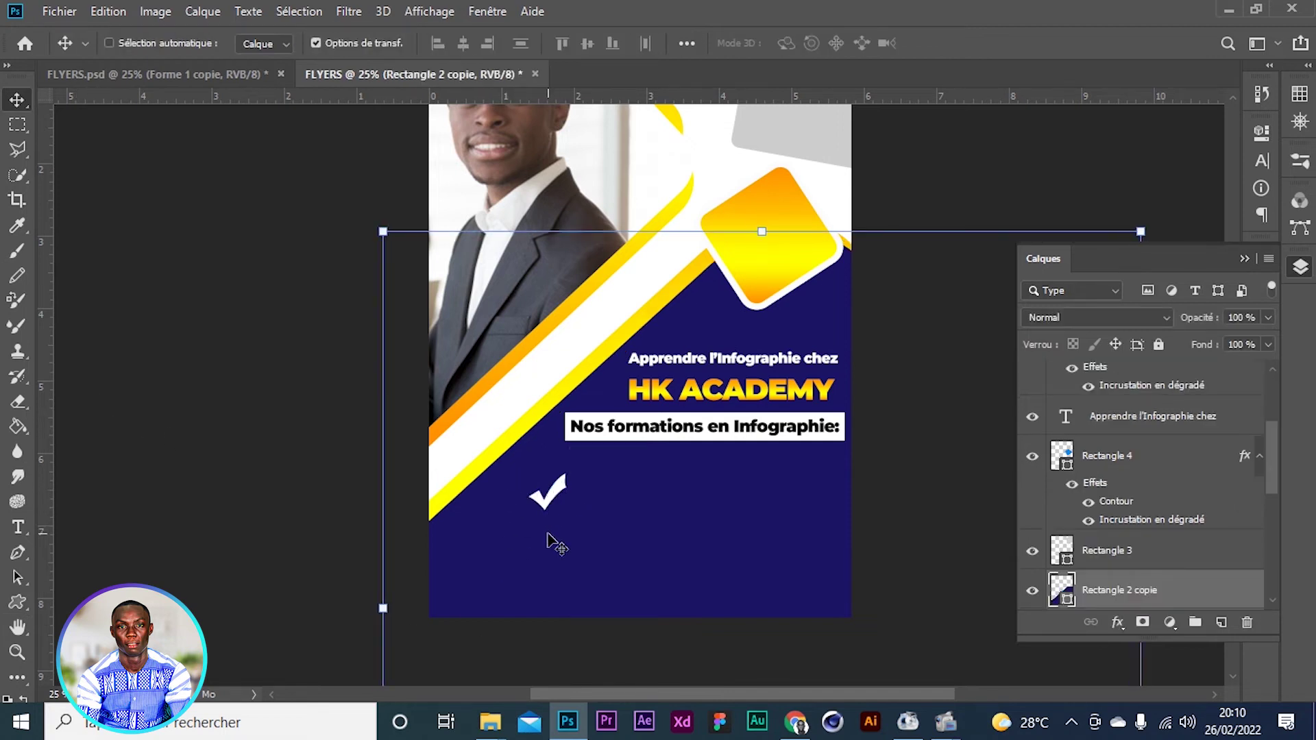
Scale the white check mark below the banner proportionally to 89%
left_click(549, 493, "ctrl")
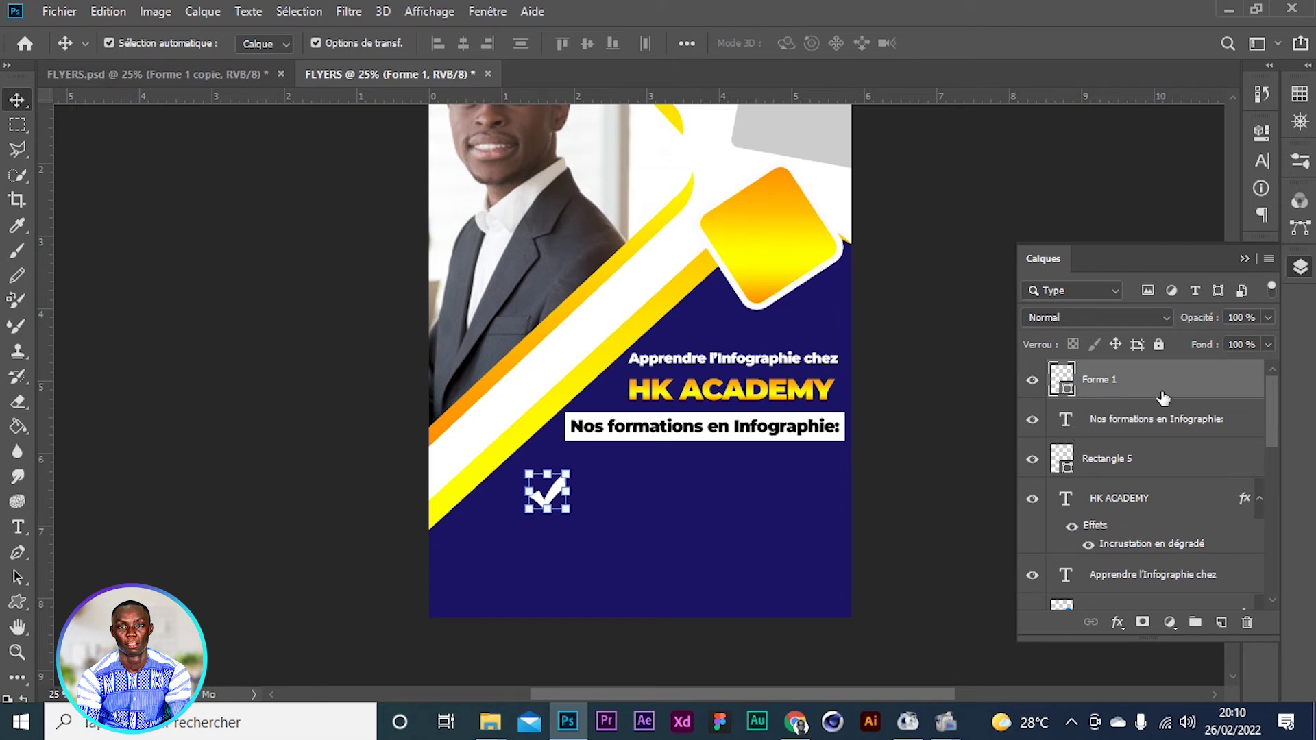
key("ctrl+t")
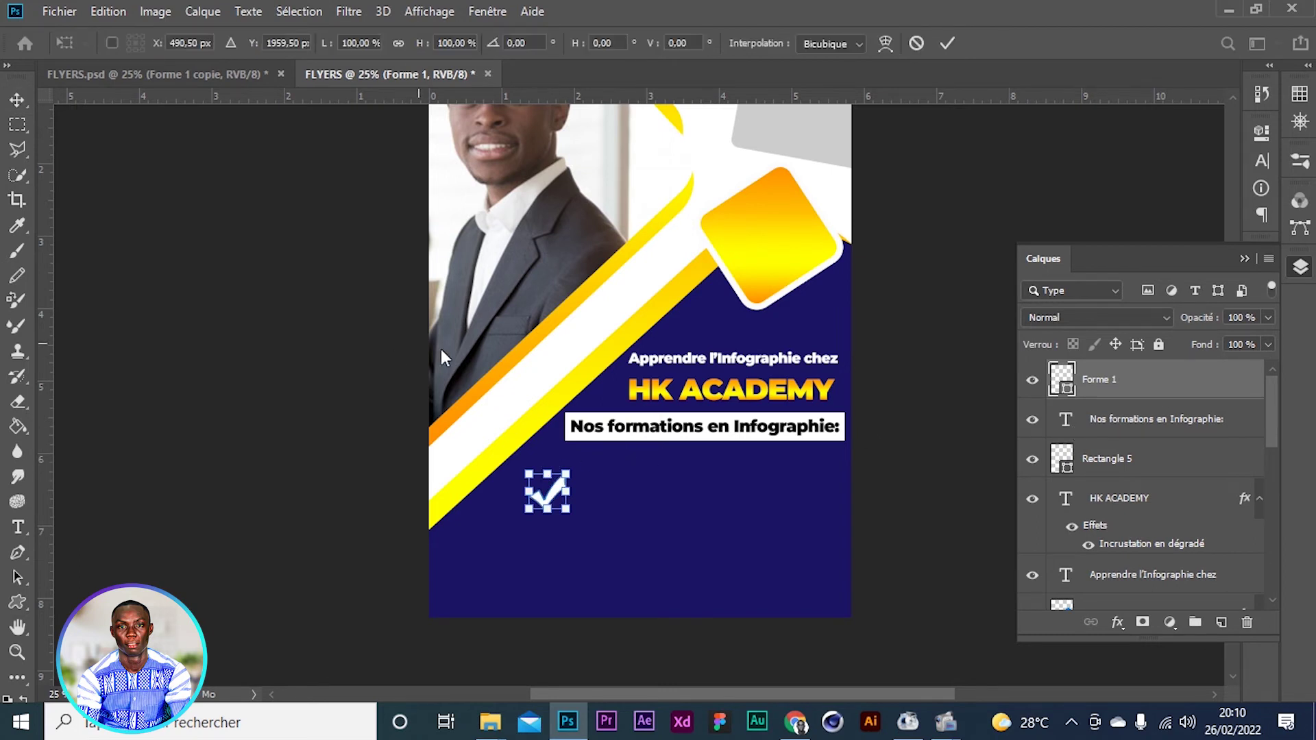
left_click(944, 44)
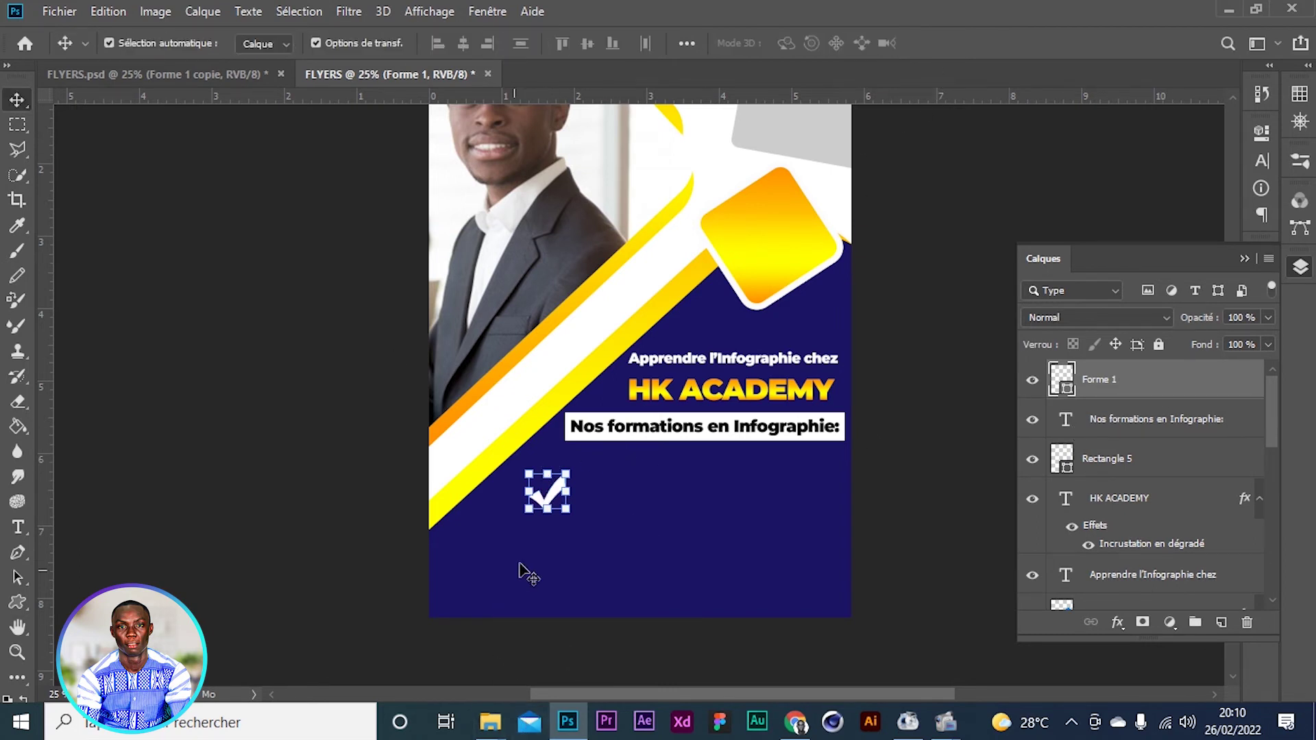
key("ctrl+t")
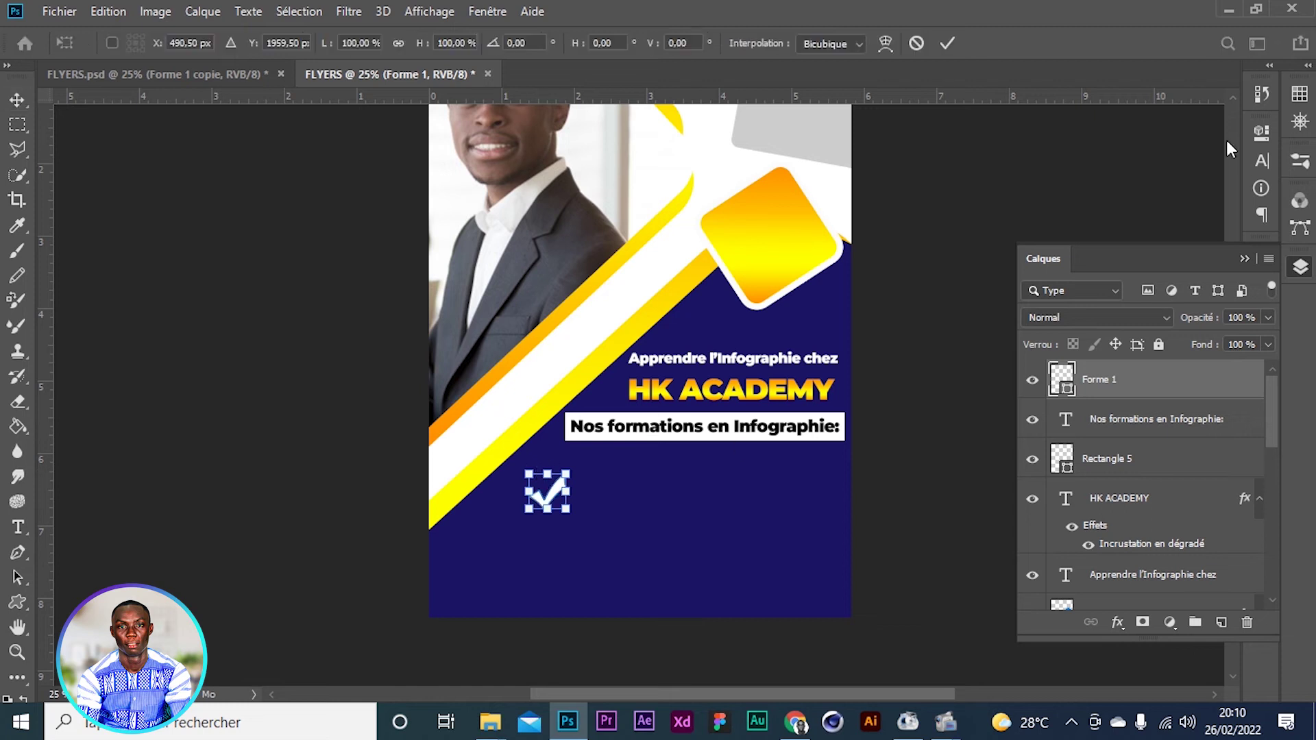
left_click(947, 43)
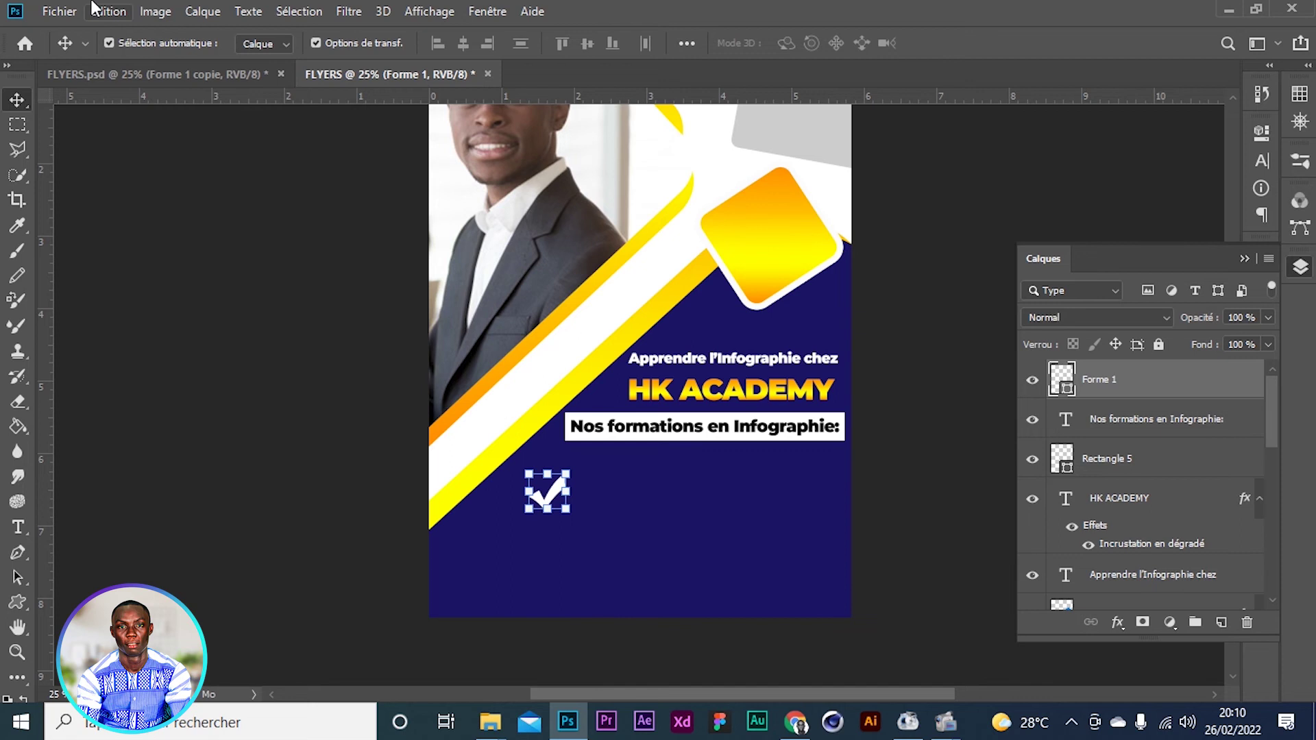
left_click(106, 11)
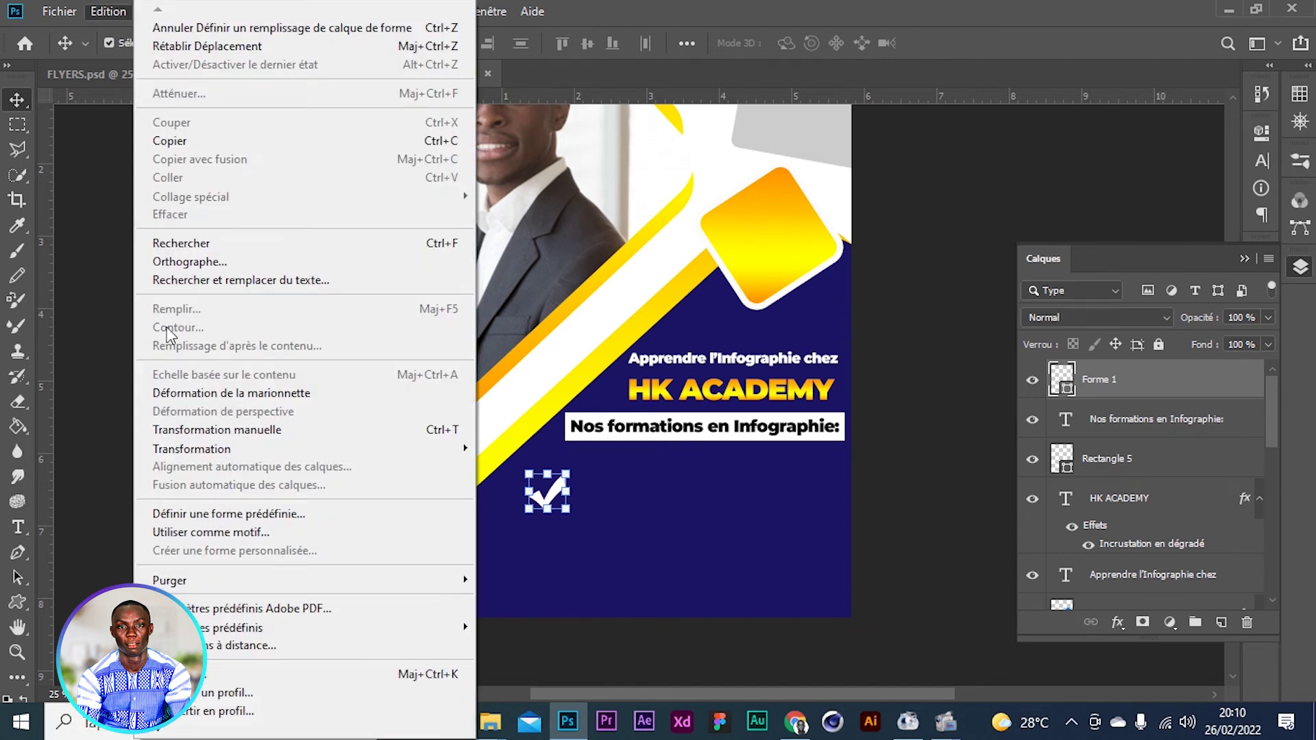
left_click(236, 430)
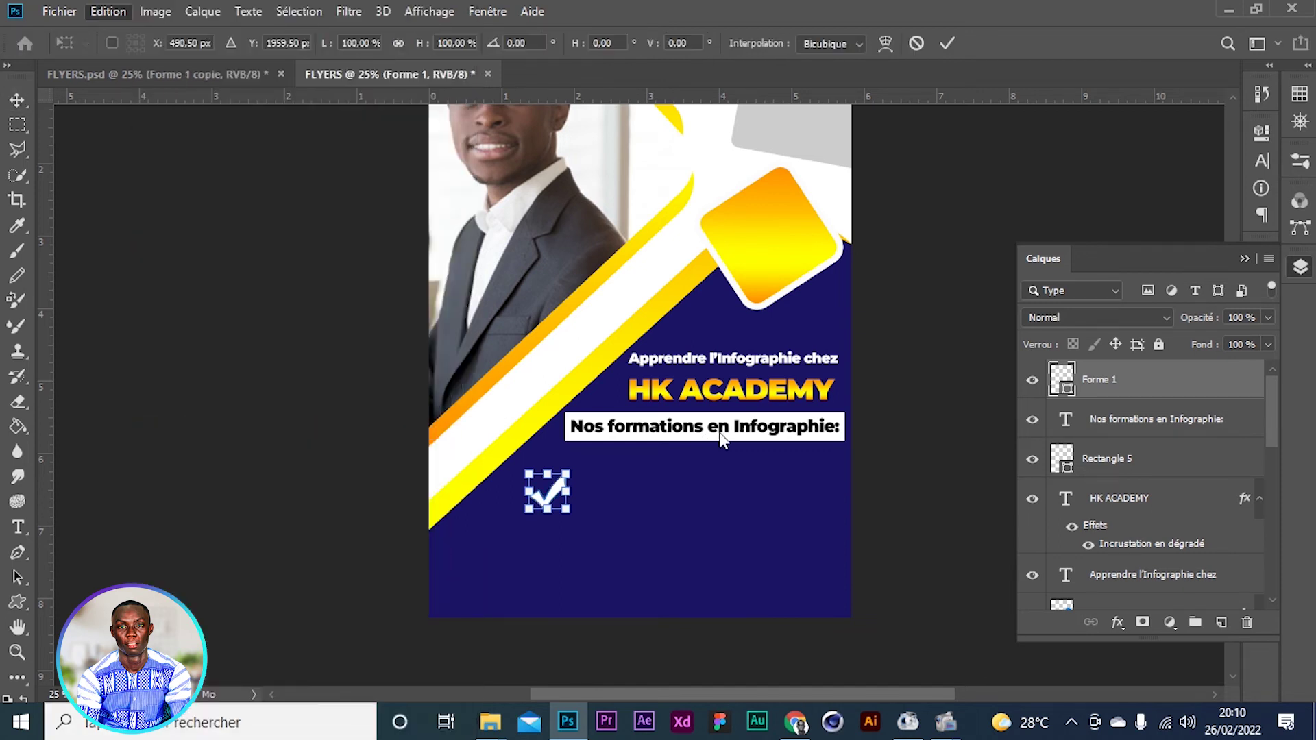
left_click(407, 44)
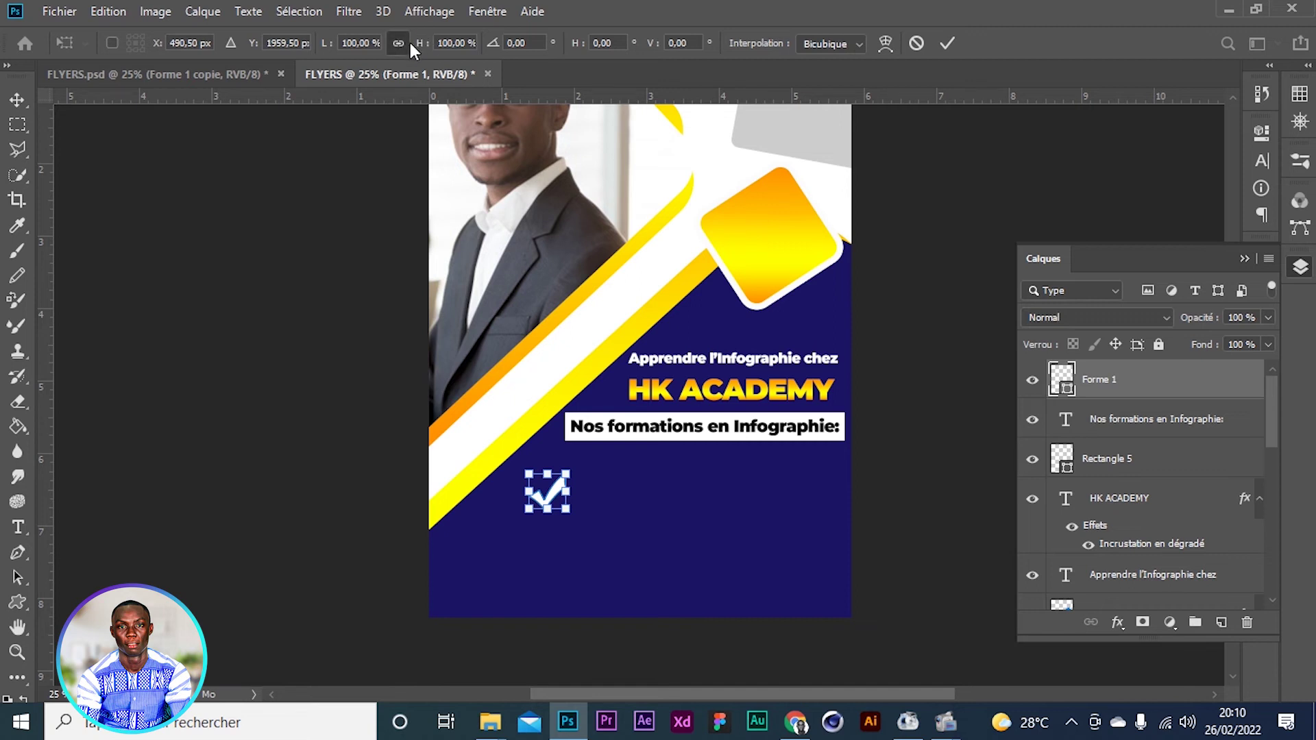
left_click_drag(329, 46, 326, 51)
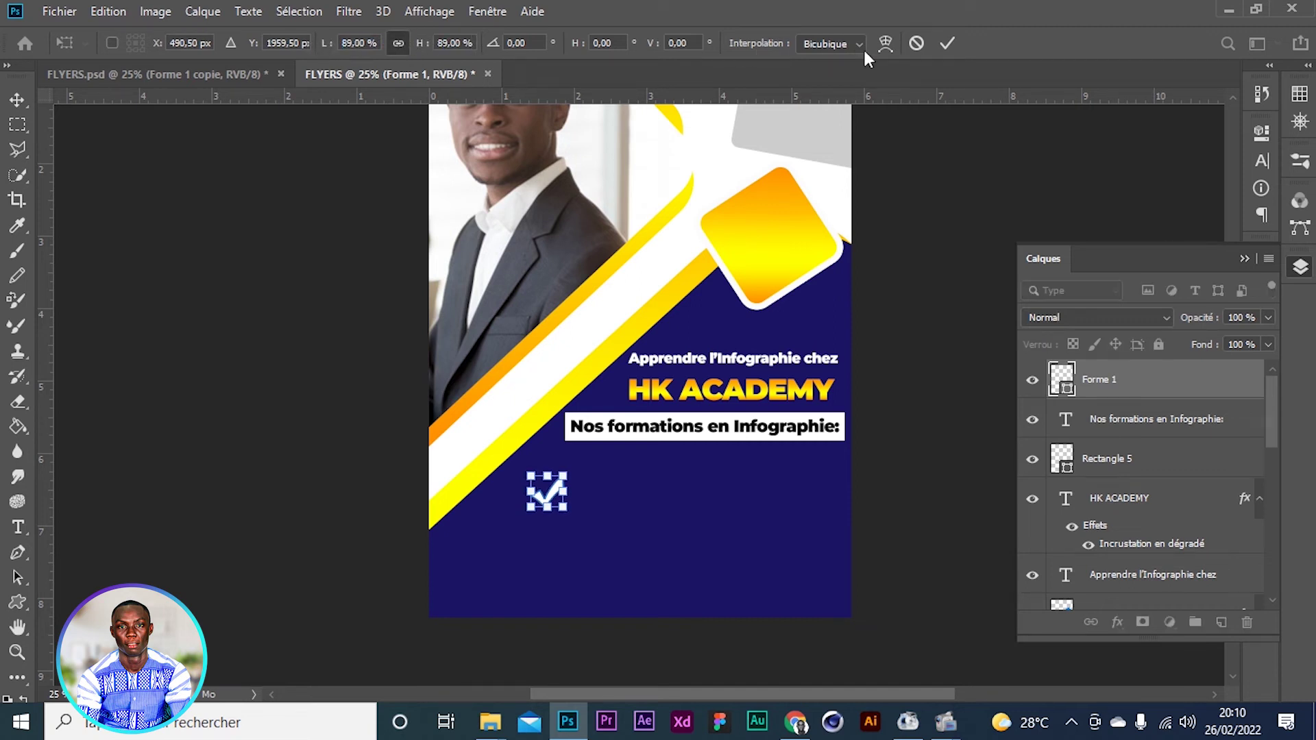
left_click(947, 43)
left_click(183, 478)
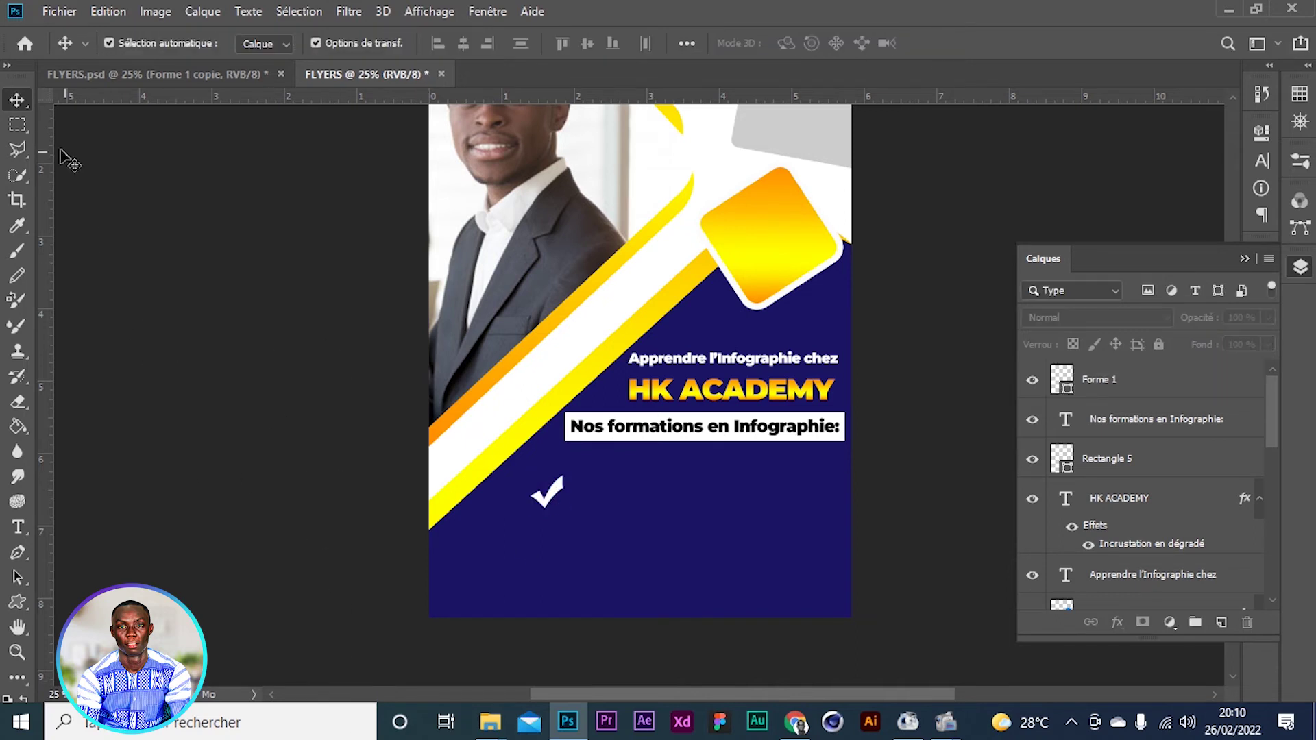
Check the bullet list in the reference FLYERS.psd, and add the text PHOTOSHOP beside the check mark in the working document
left_click(227, 77)
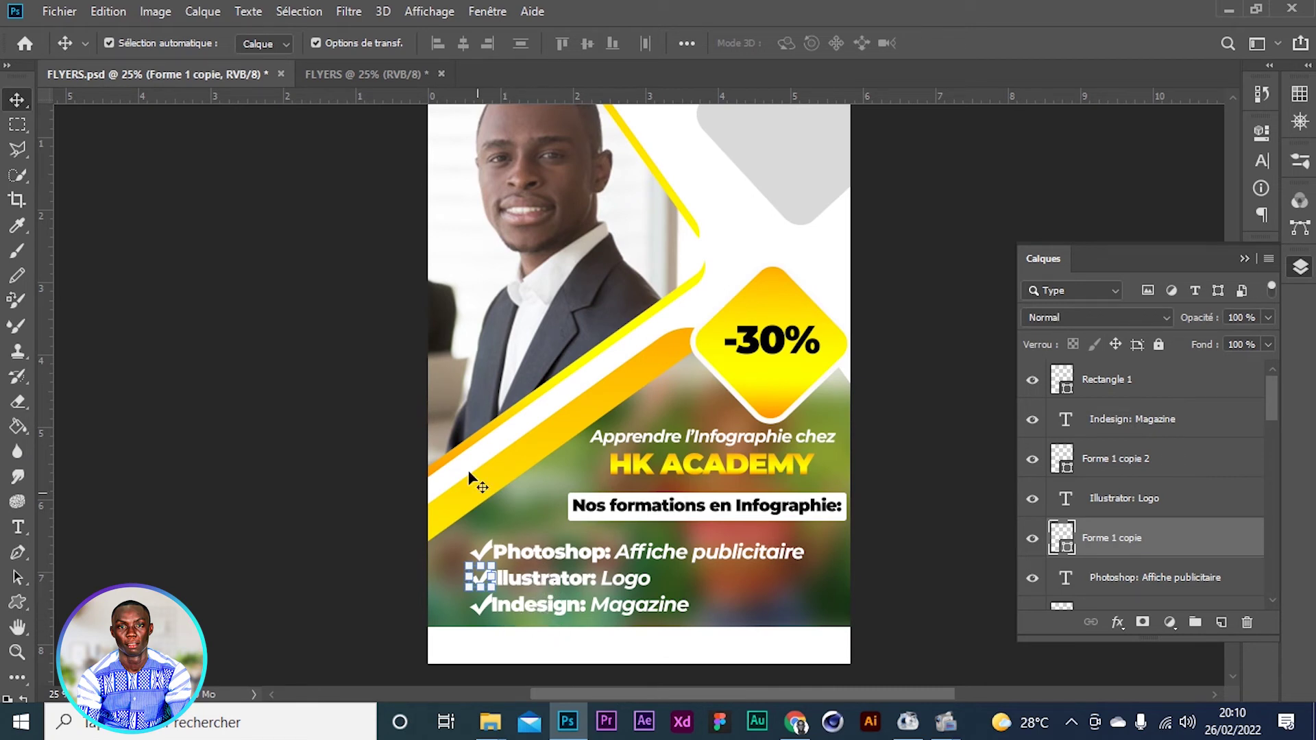
left_click(366, 76)
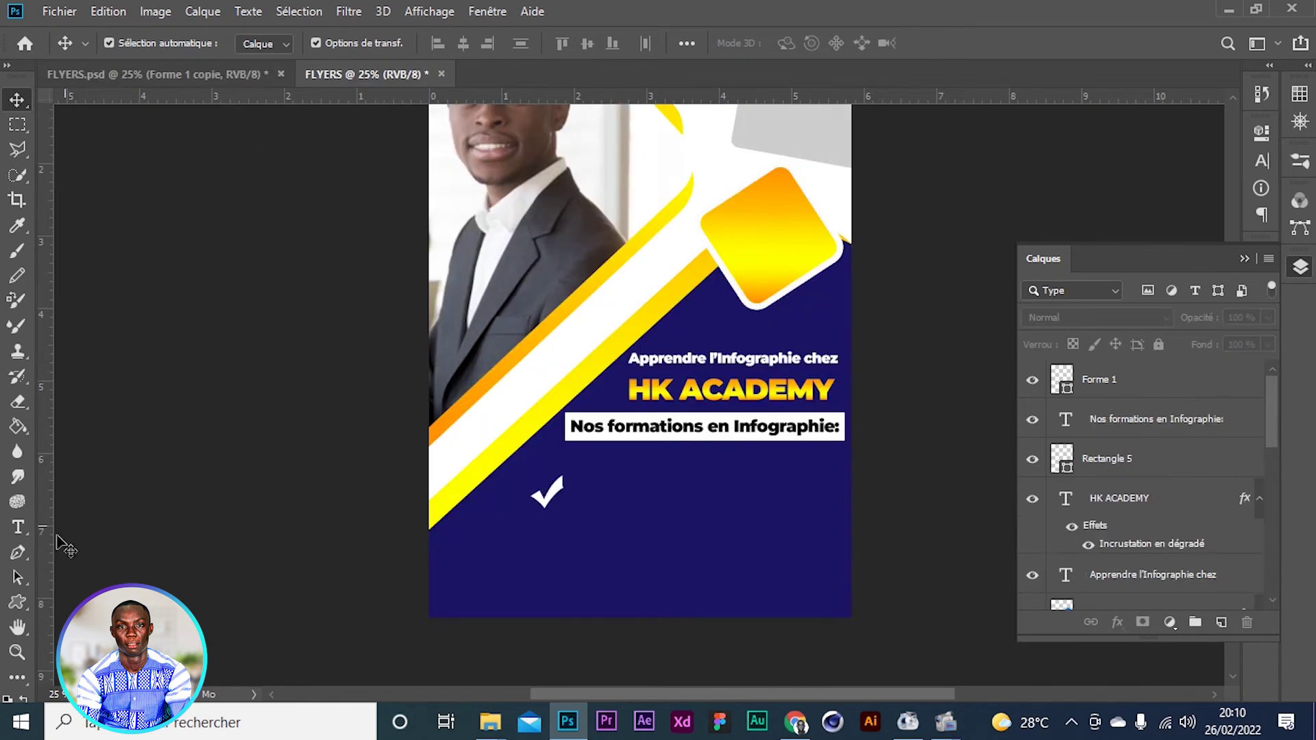
left_click(17, 527)
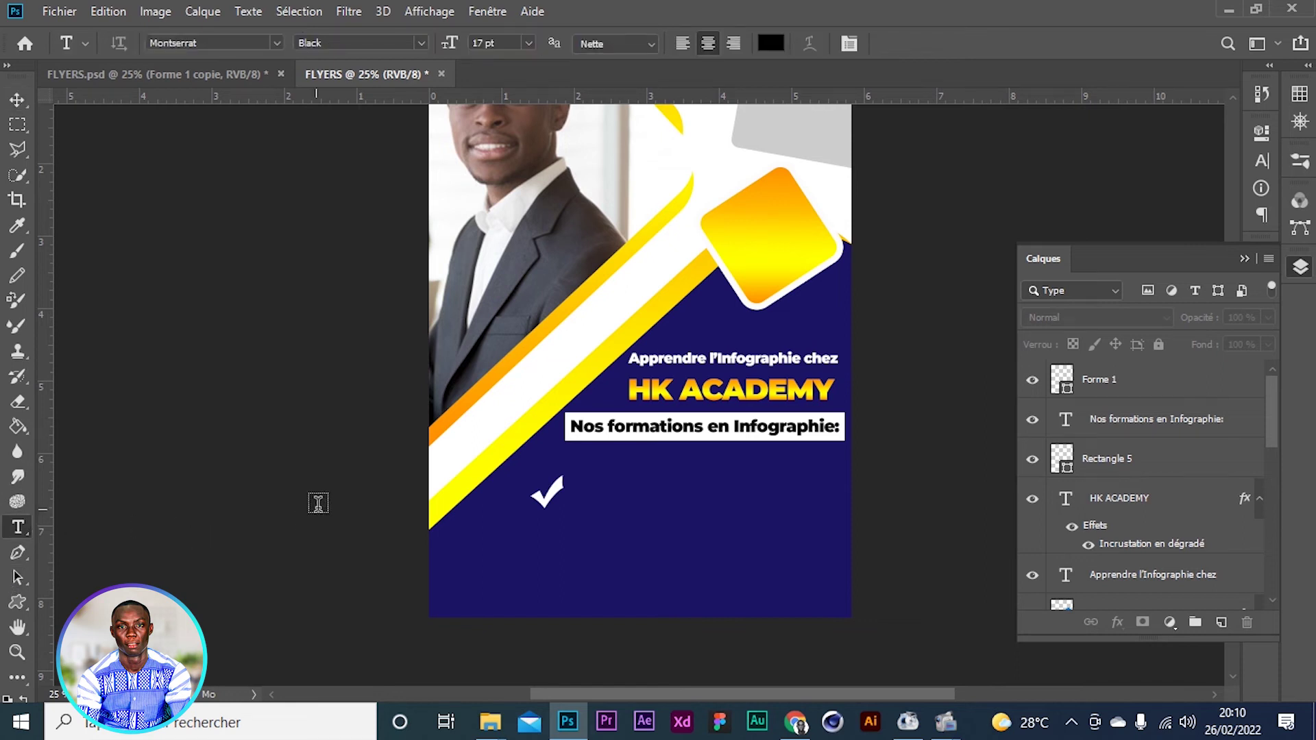
left_click(569, 495)
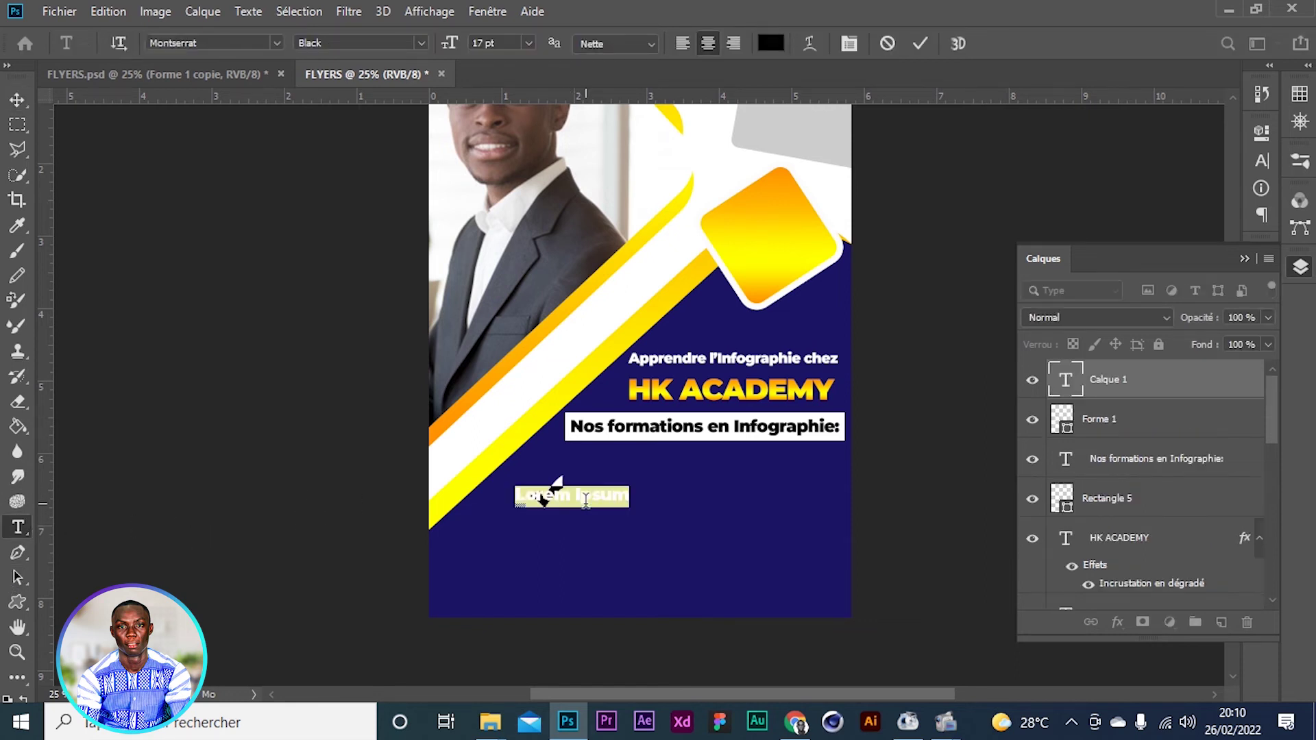
type("PHOTOSHOP")
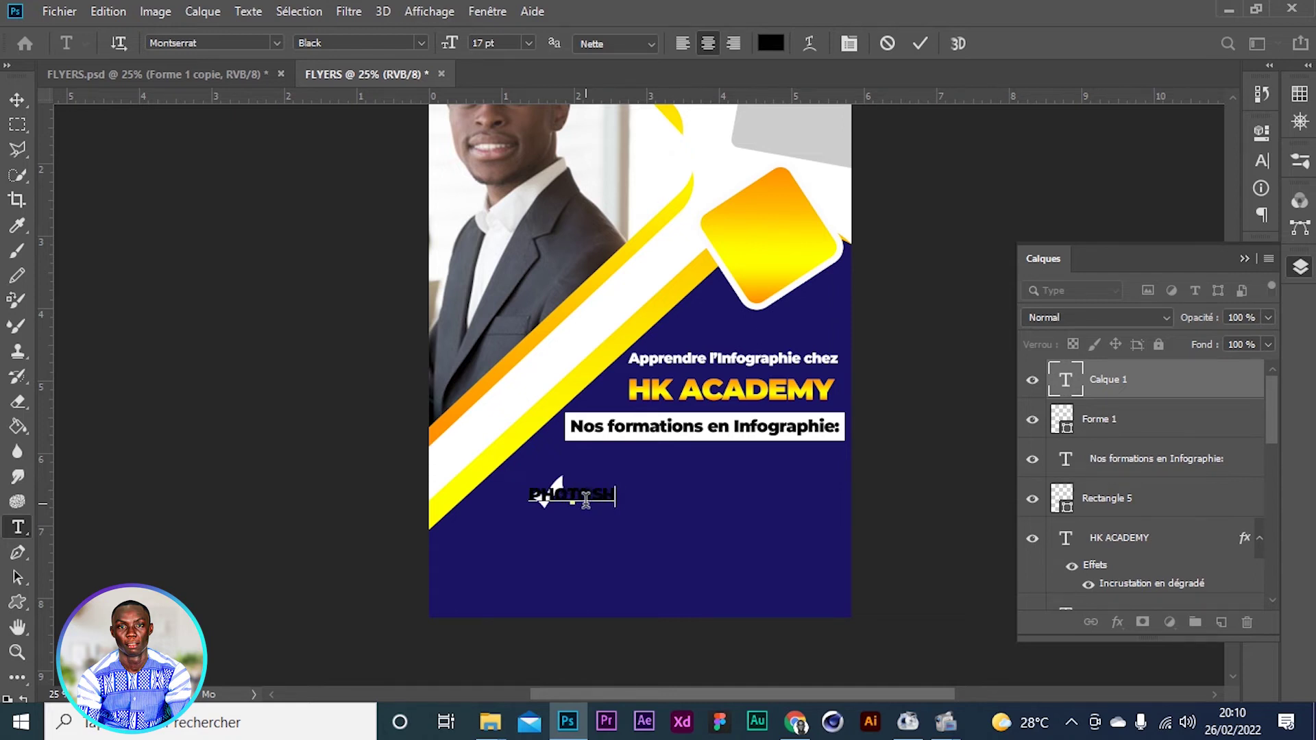
left_click(17, 100)
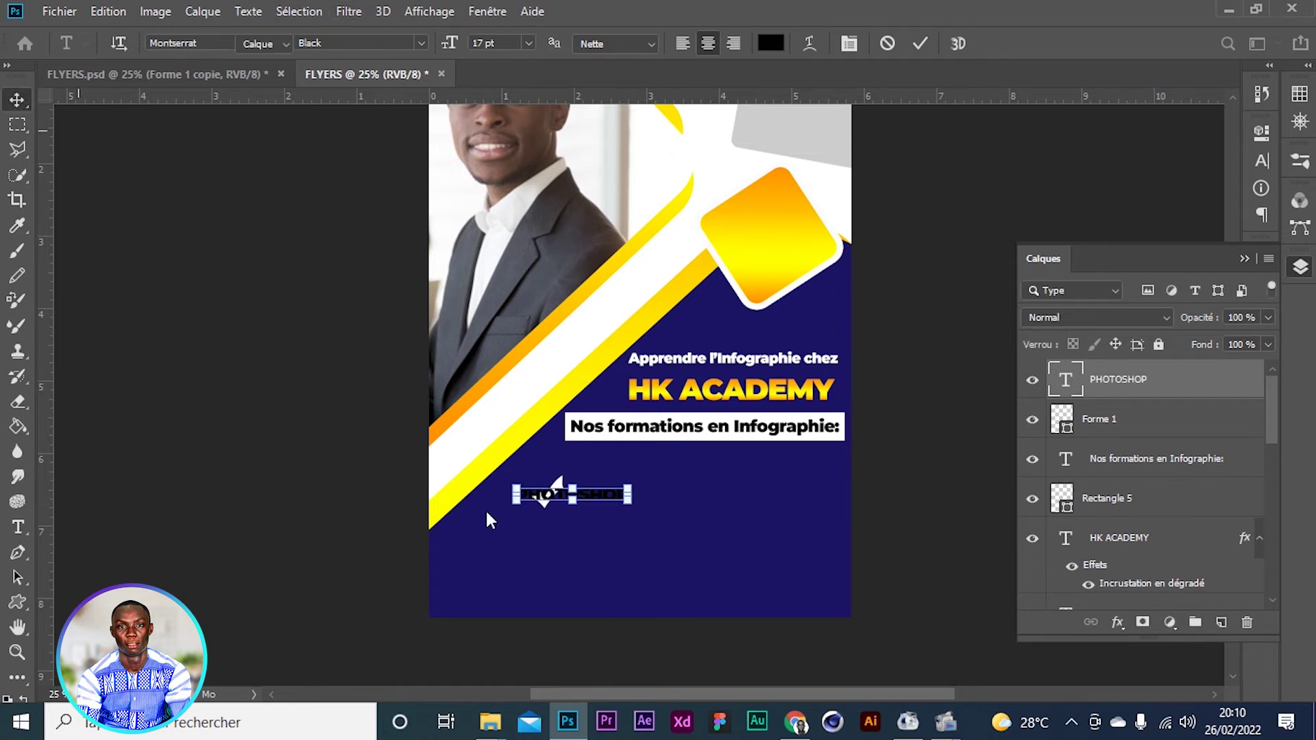
Move the PHOTOSHOP text horizontally until it starts just right of the check mark
key("shift+Right")
key("shift+Right")
key("shift+Right")
key("shift+Right")
key("shift+Right")
key("shift+Right")
key("shift+Right")
key("shift+Right")
key("shift+Right")
key("shift+Right")
key("shift+Right")
key("shift+Right")
key("shift+Right")
key("shift+Right")
key("shift+Right")
key("shift+Right")
key("shift+Right")
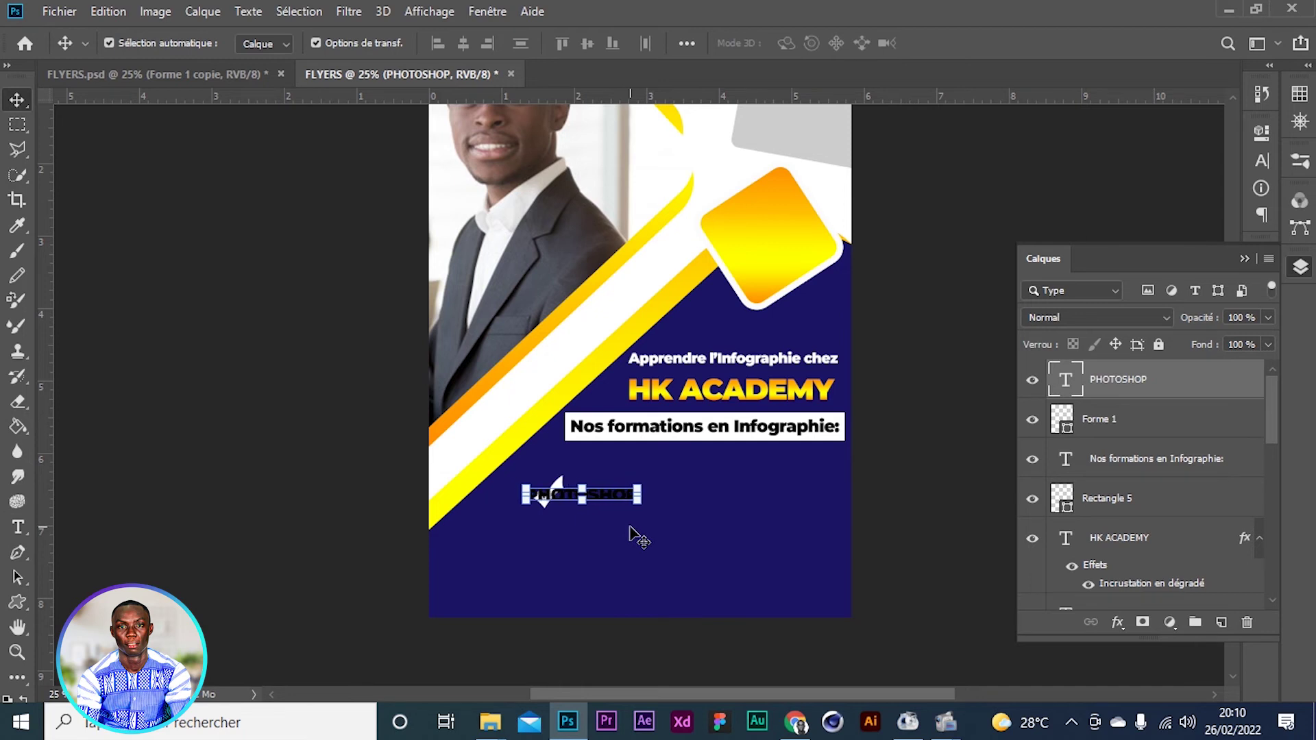
key("shift+Right")
key("shift+Right")
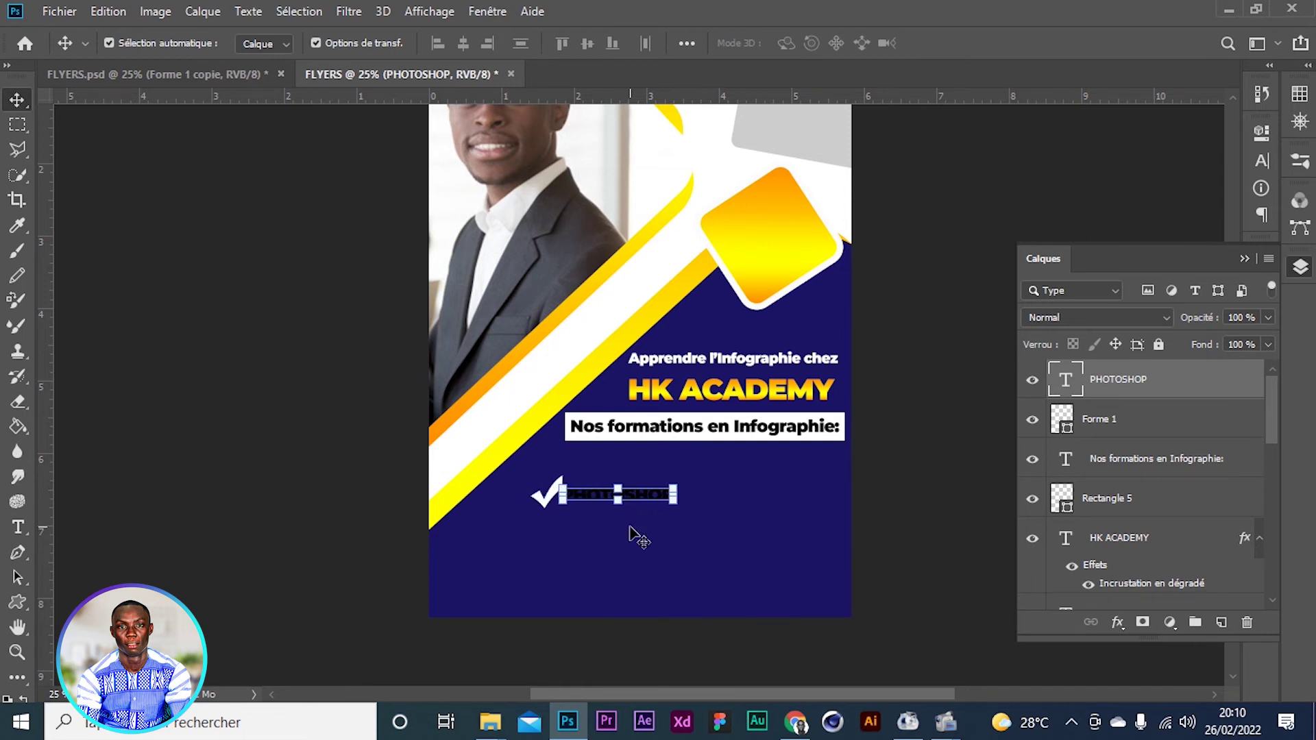
Scale the PHOTOSHOP text proportionally to 126% and reposition it just right of the check mark
key("ctrl+t")
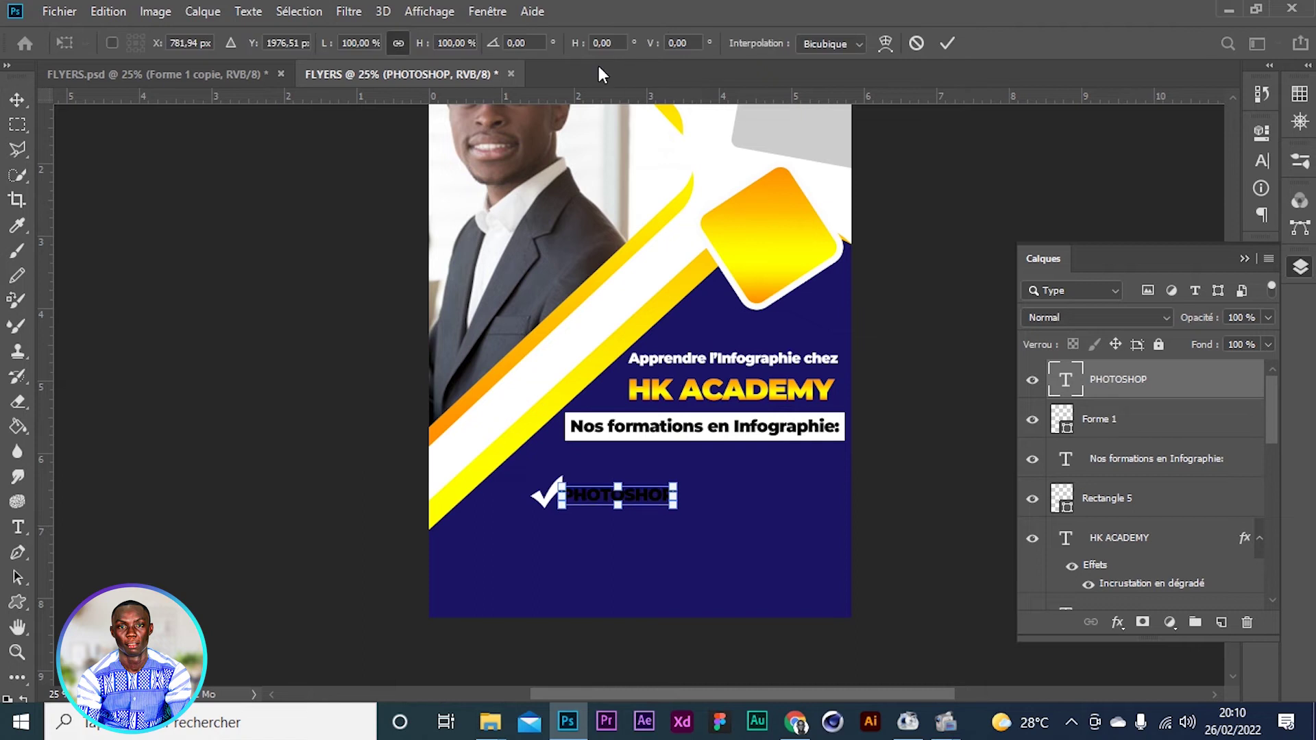
left_click_drag(326, 48, 344, 48)
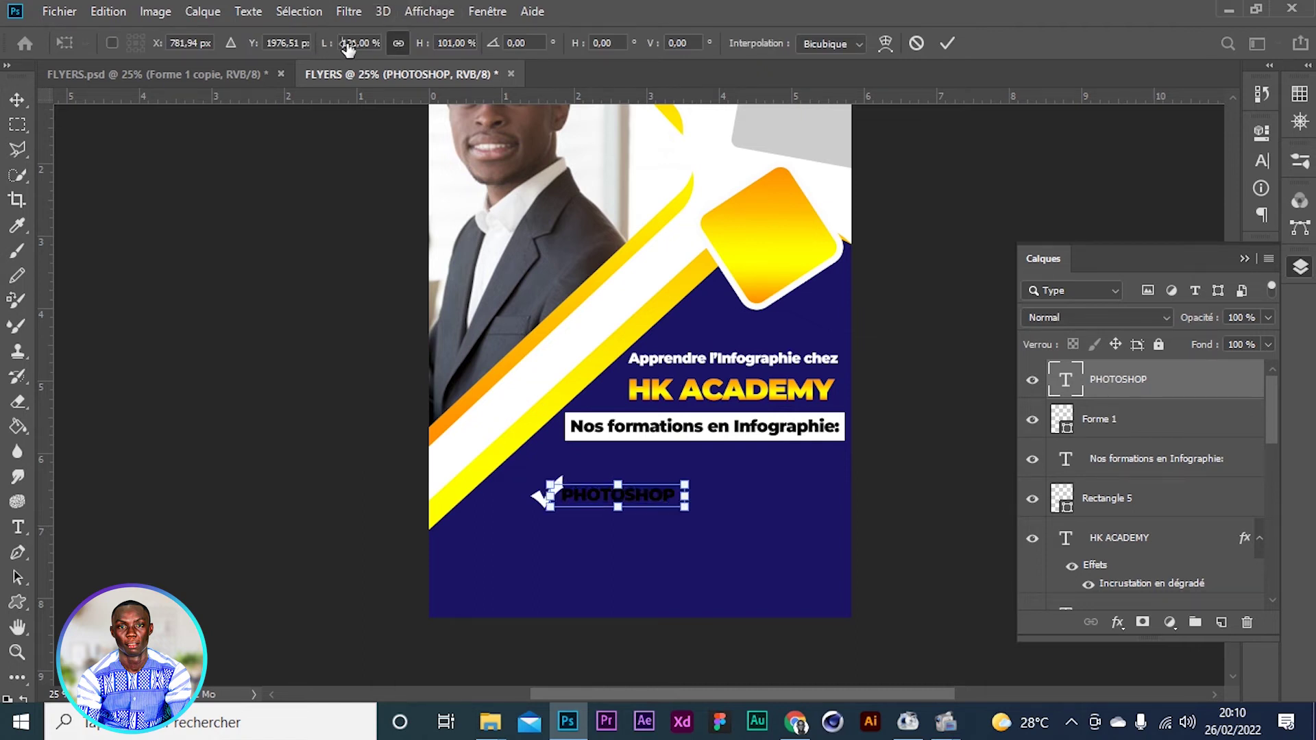
left_click_drag(639, 500, 656, 503)
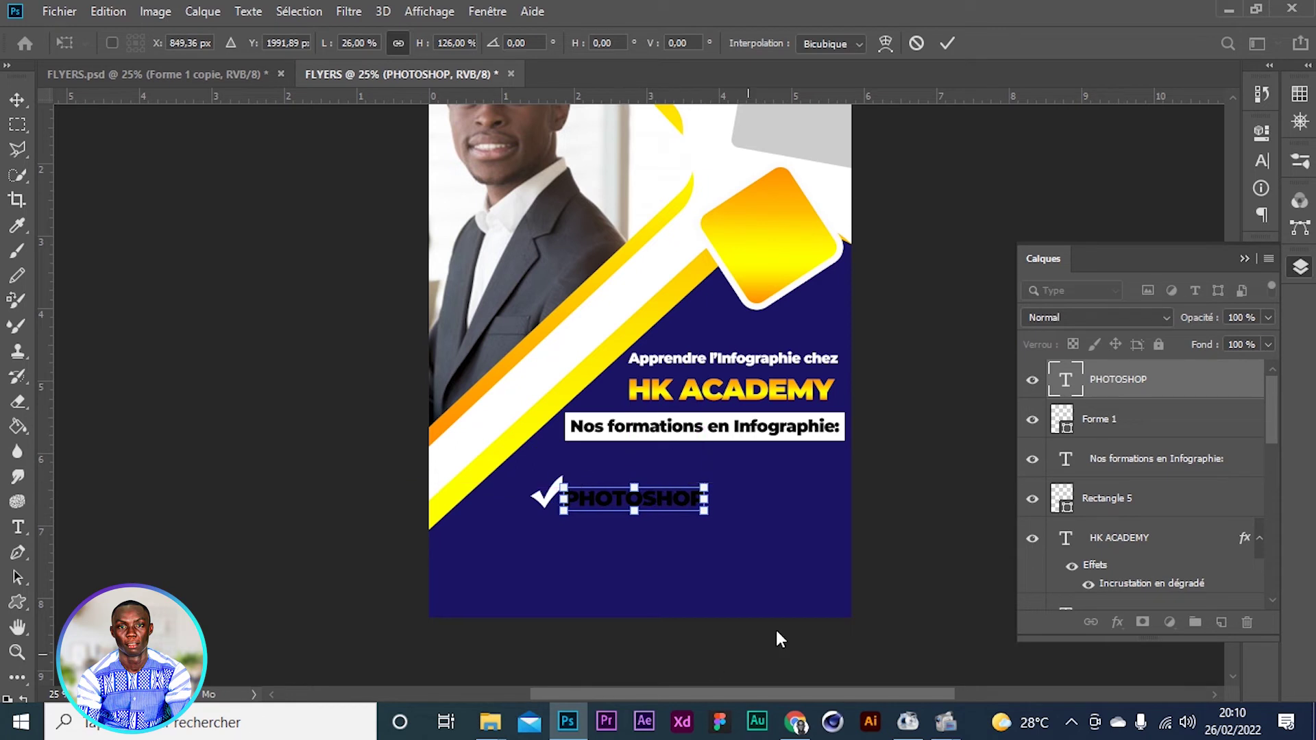
left_click(947, 42)
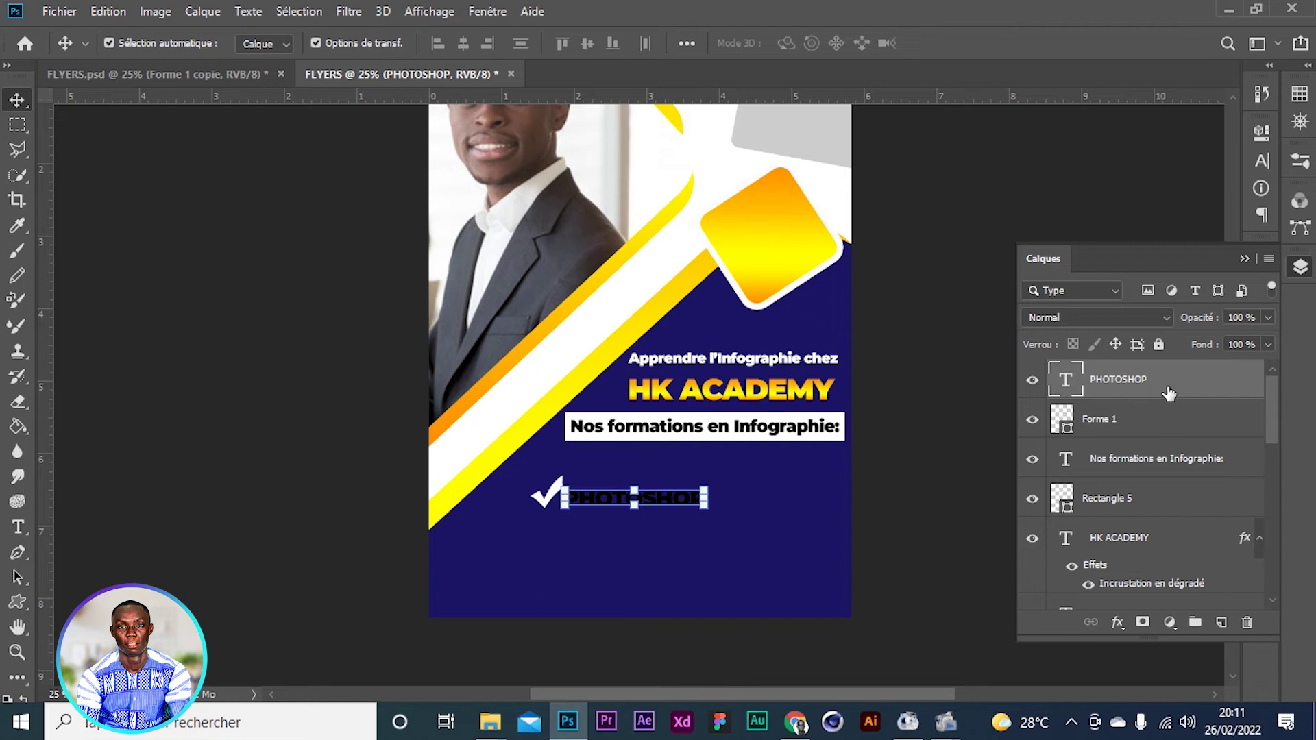
Group the check mark shape with the PHOTOSHOP text layer and name the group PHOTOSHOP
left_click(1146, 437, "ctrl")
left_click_drag(623, 499, 636, 478)
key("ctrl+z")
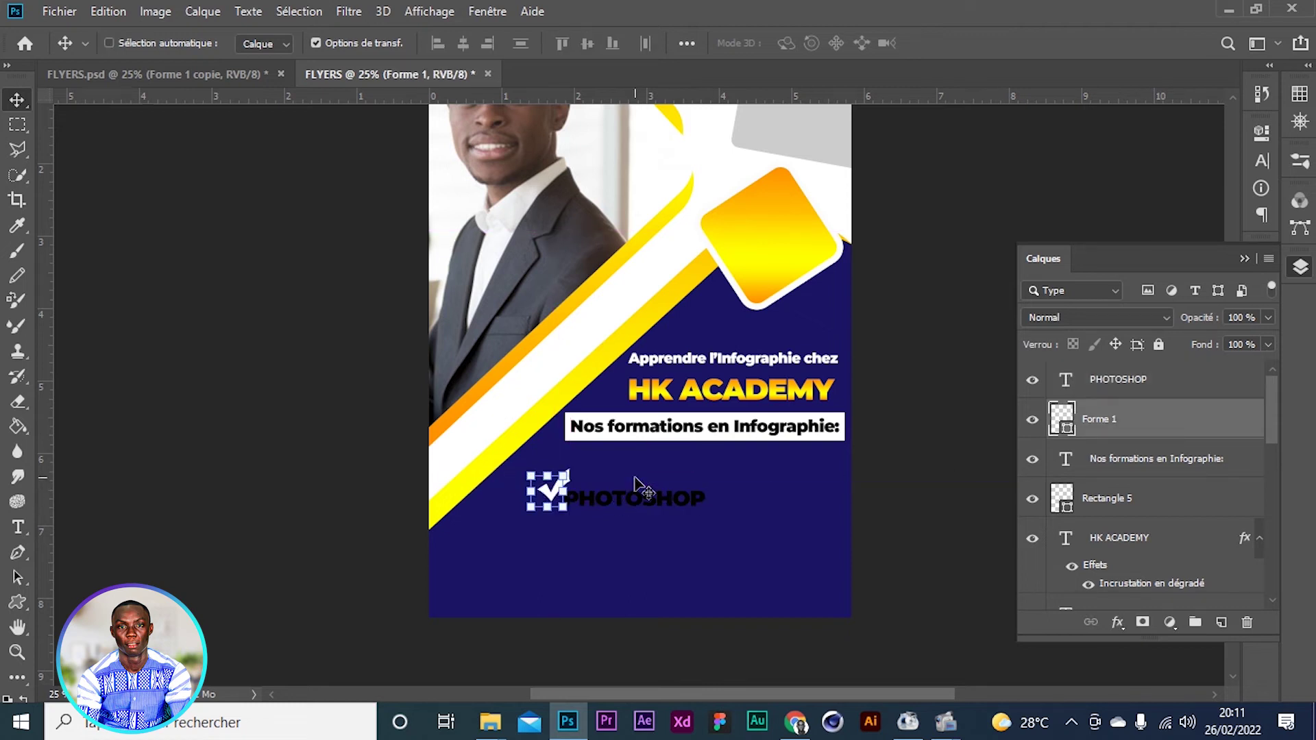
left_click(1119, 384, "ctrl")
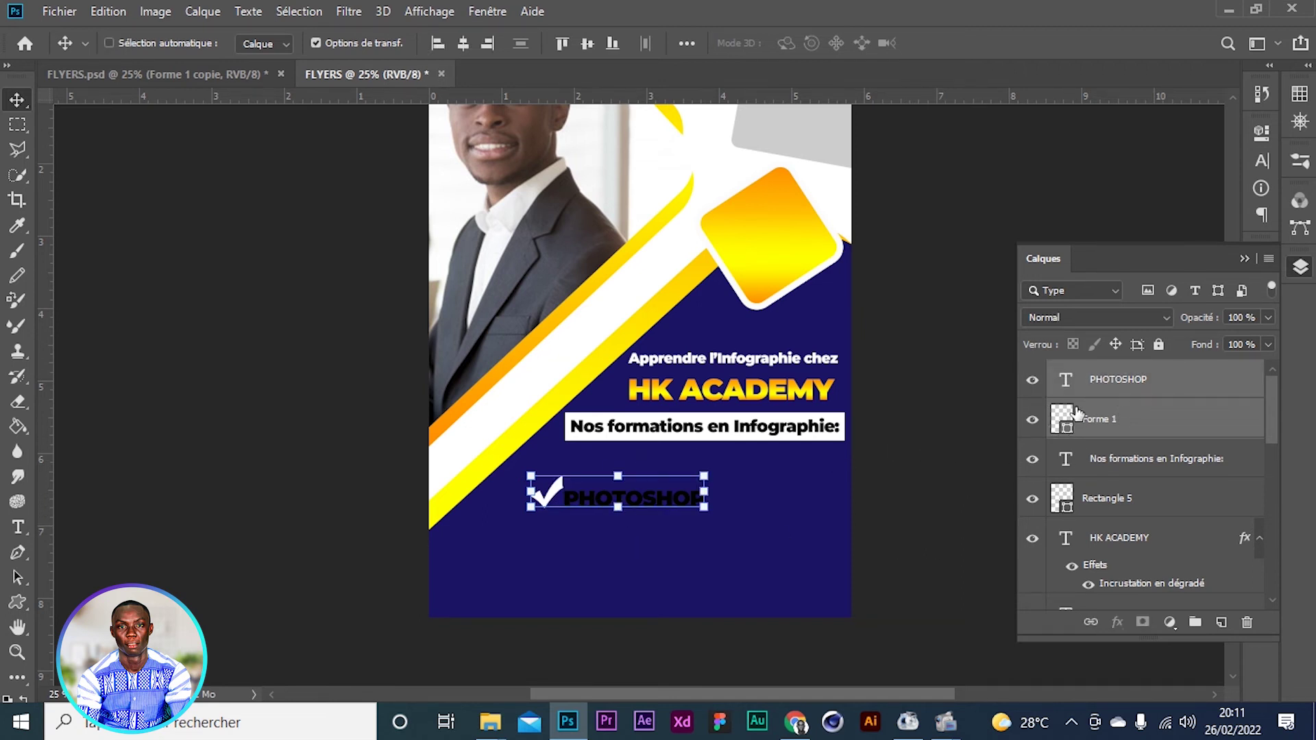
key("ctrl+g")
double_click(1100, 374)
type("PHOTOSHOP")
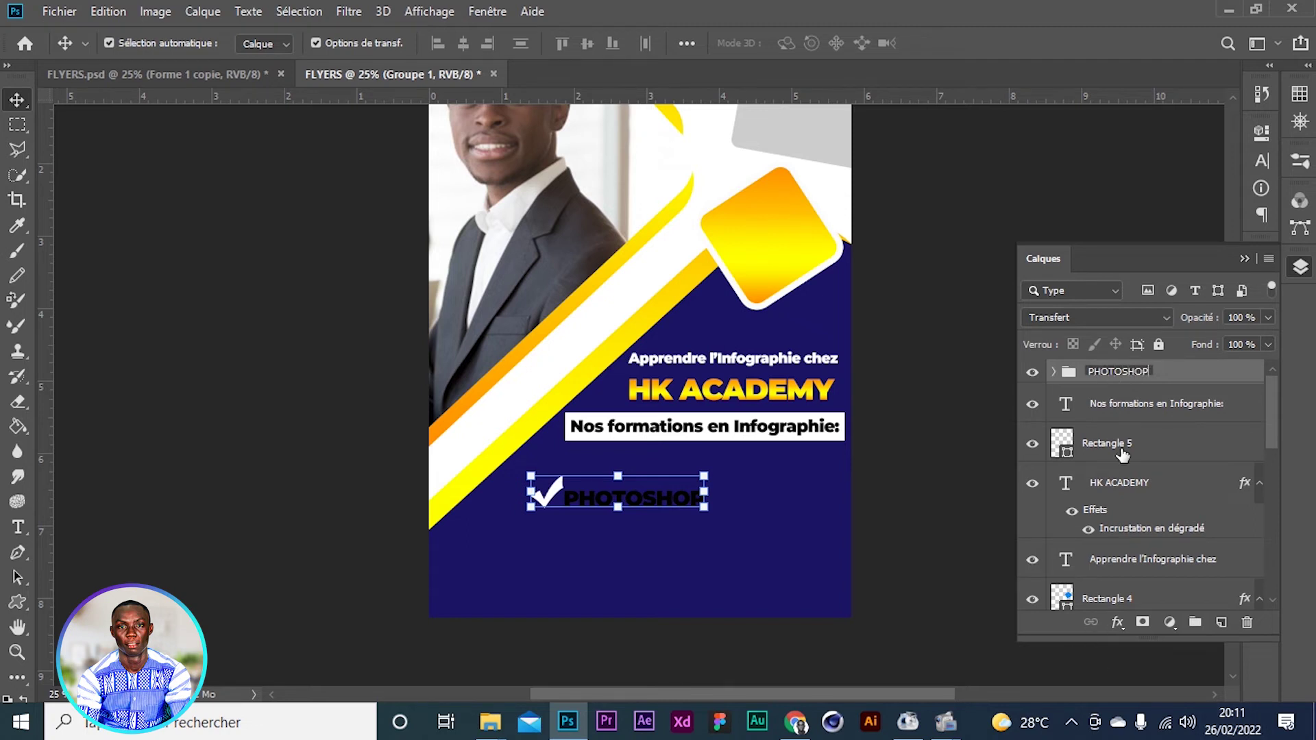
key("Return")
Move the PHOTOSHOP group up and right so it sits directly beneath the "Nos formations en Infographie:" banner
left_click(1134, 440)
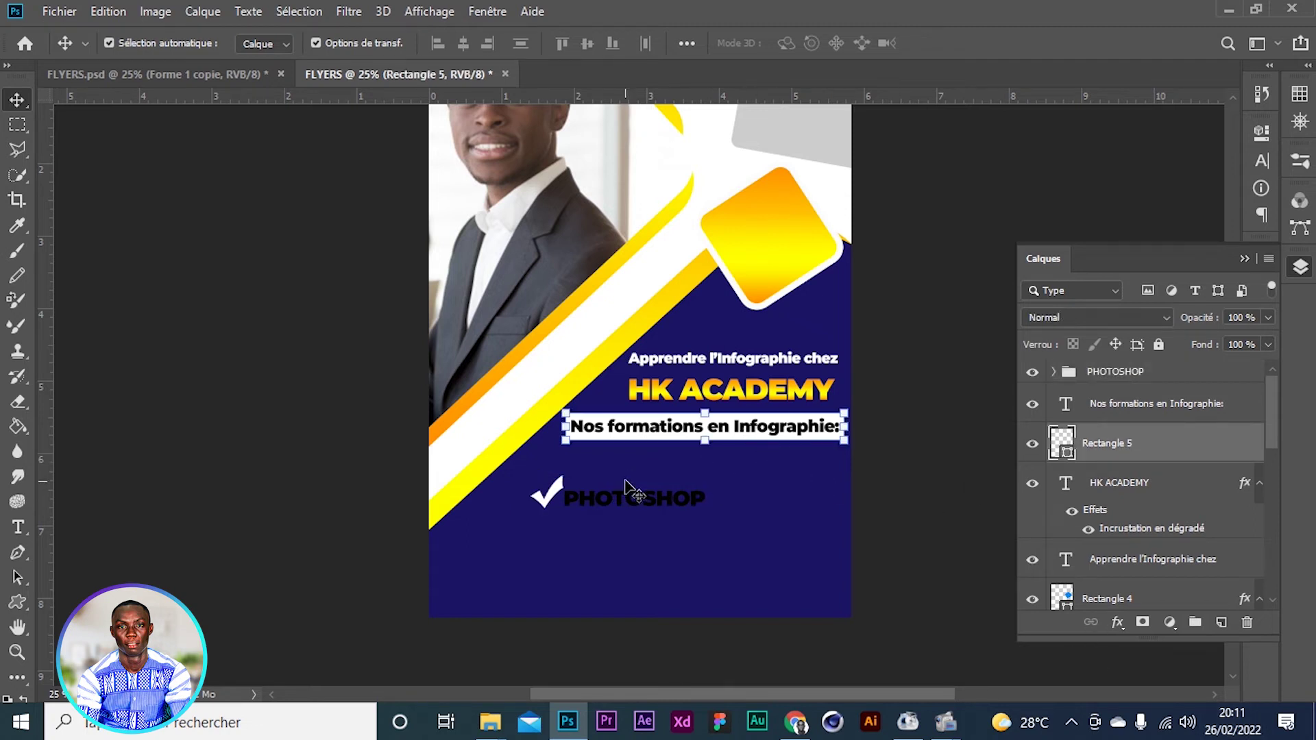
left_click(1104, 381)
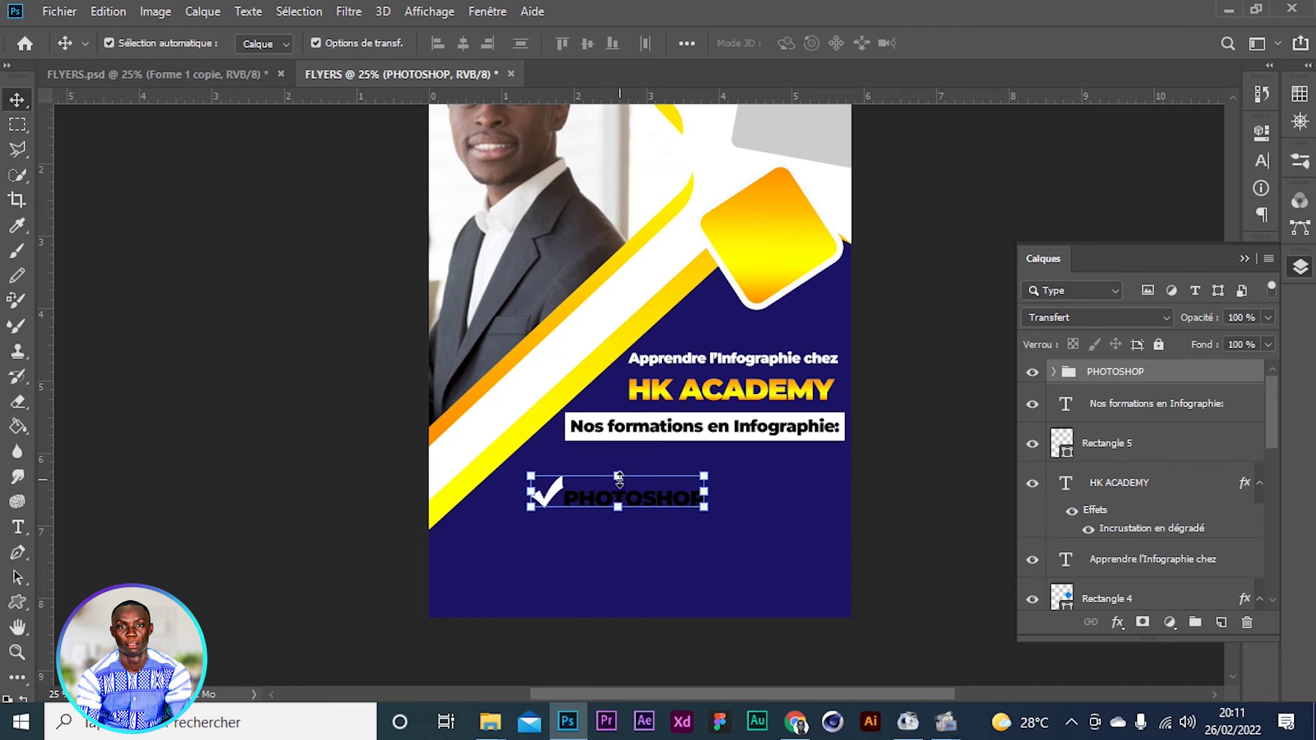
left_click(651, 474)
left_click_drag(575, 501, 637, 472)
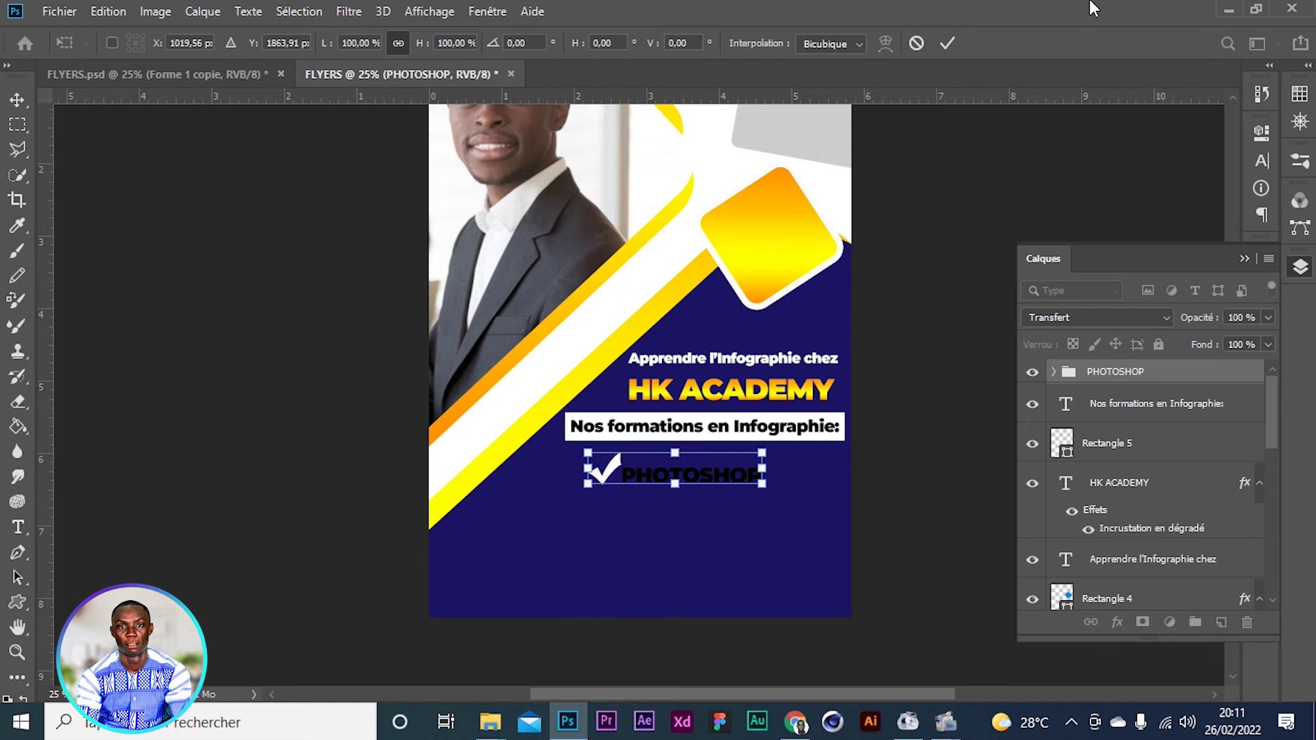
left_click(947, 43)
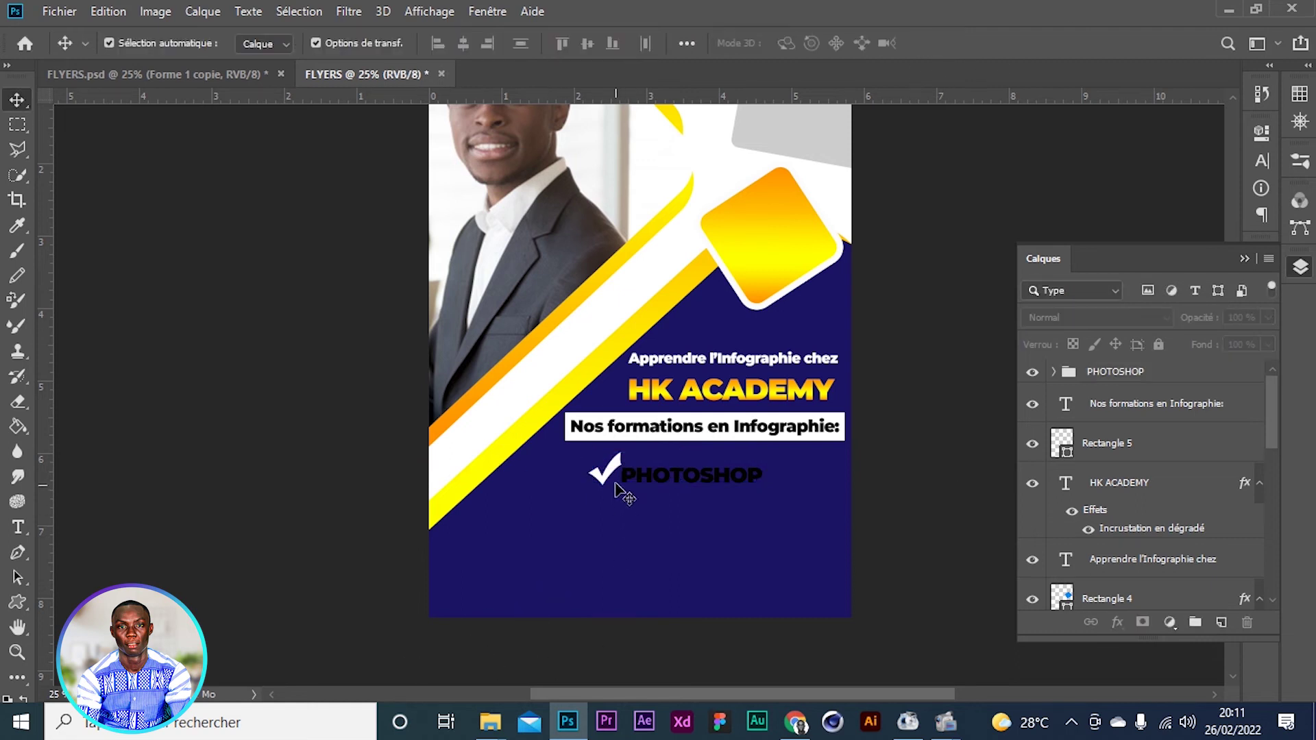
Duplicate the PHOTOSHOP group as PHOTOSHOP copie within FLYERS and place the copy directly below the original line
left_click(1103, 380)
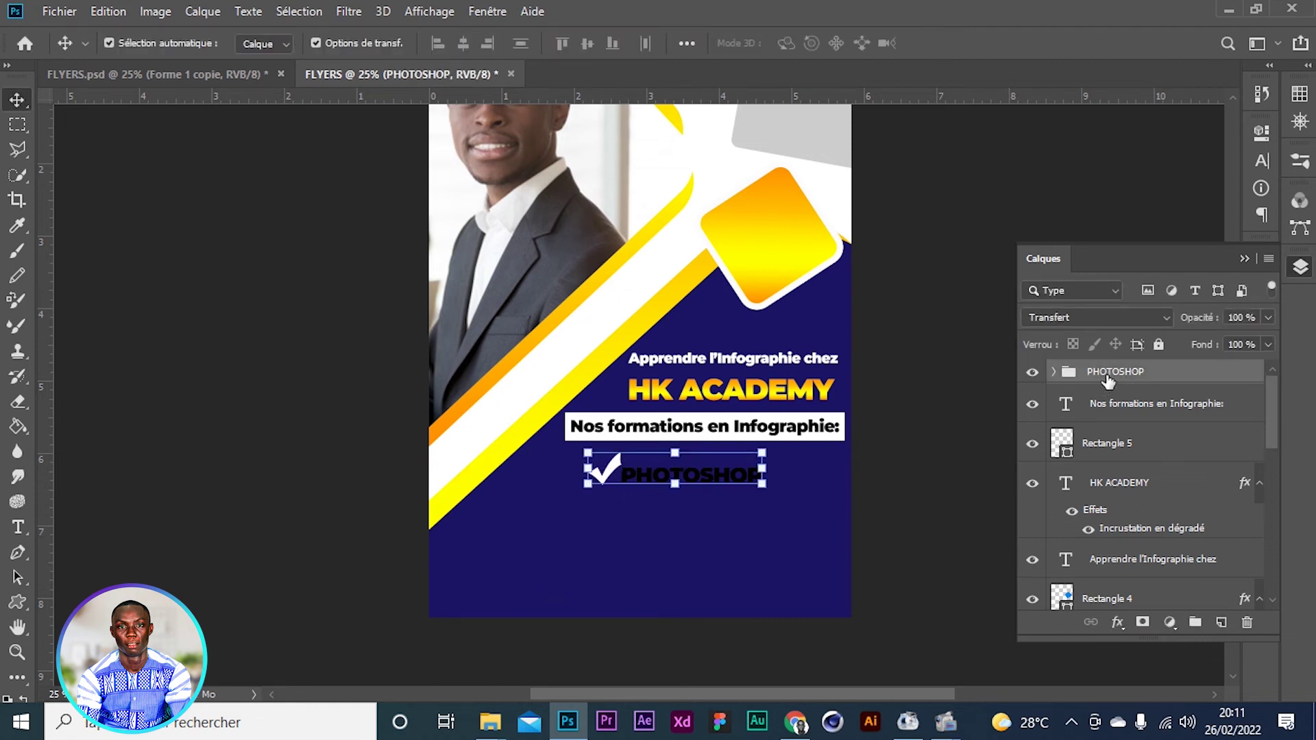
right_click(1108, 380)
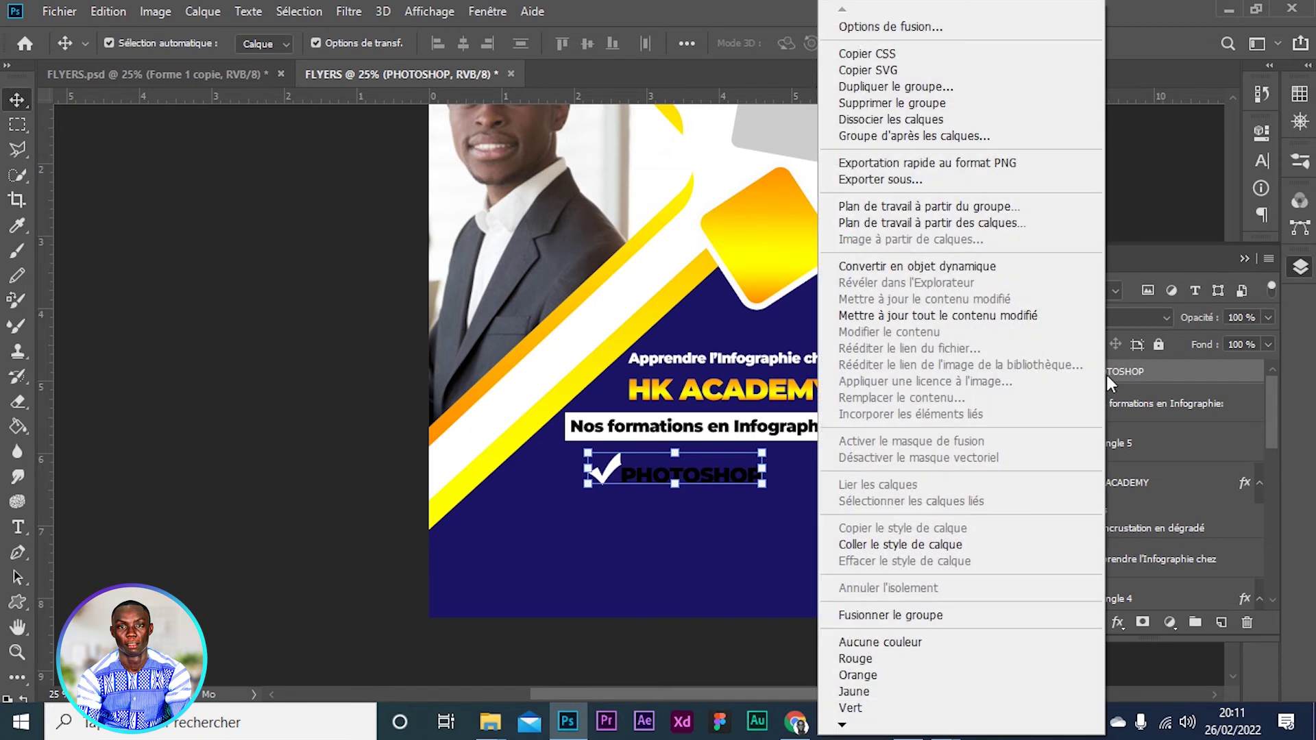
left_click(881, 87)
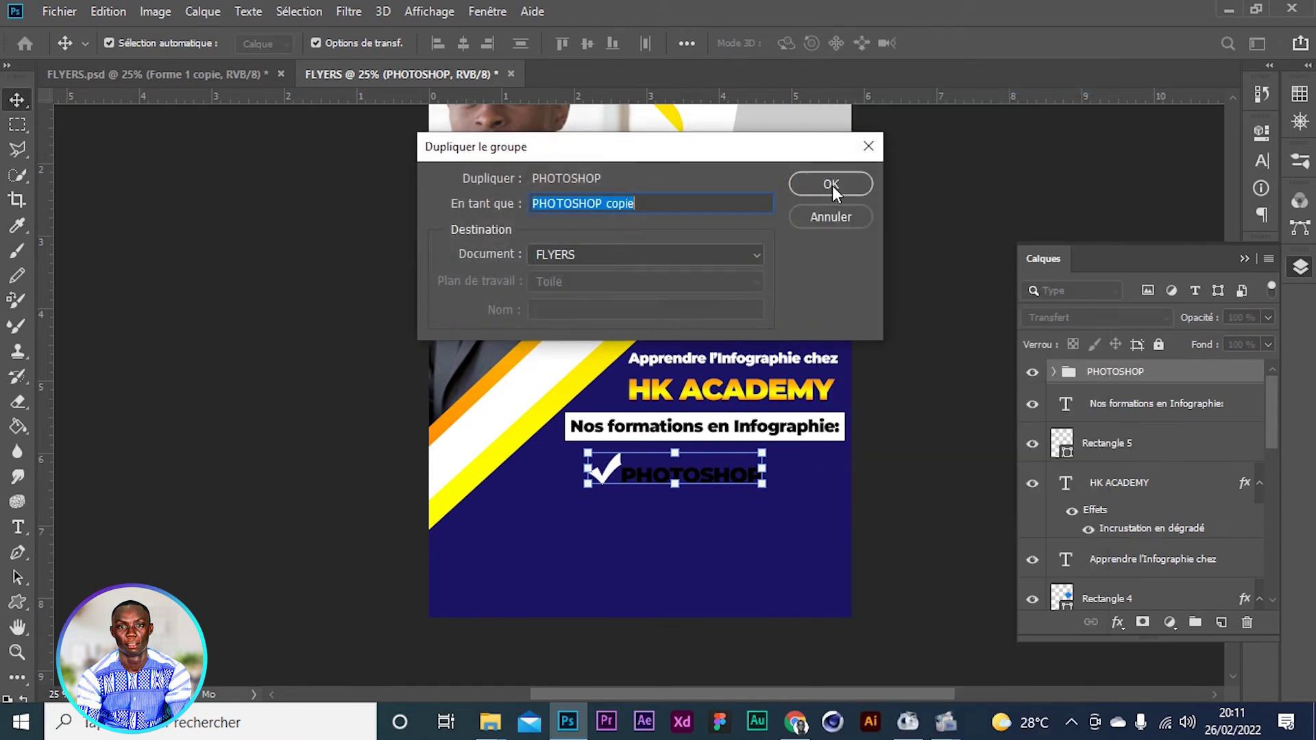
left_click(832, 185)
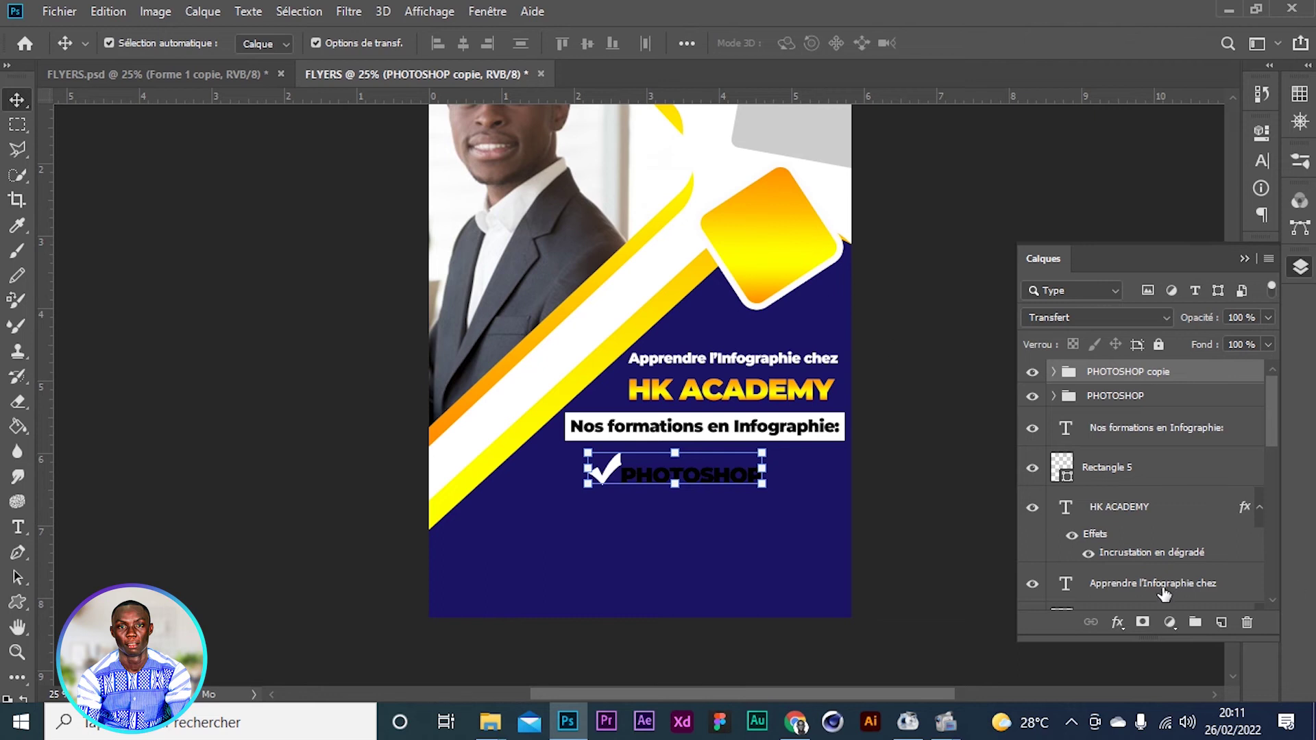
left_click_drag(611, 506, 615, 516)
left_click(946, 520)
Replace the text of the second check-marked line with ILLUSTRATOR and collapse its group
left_click(714, 519)
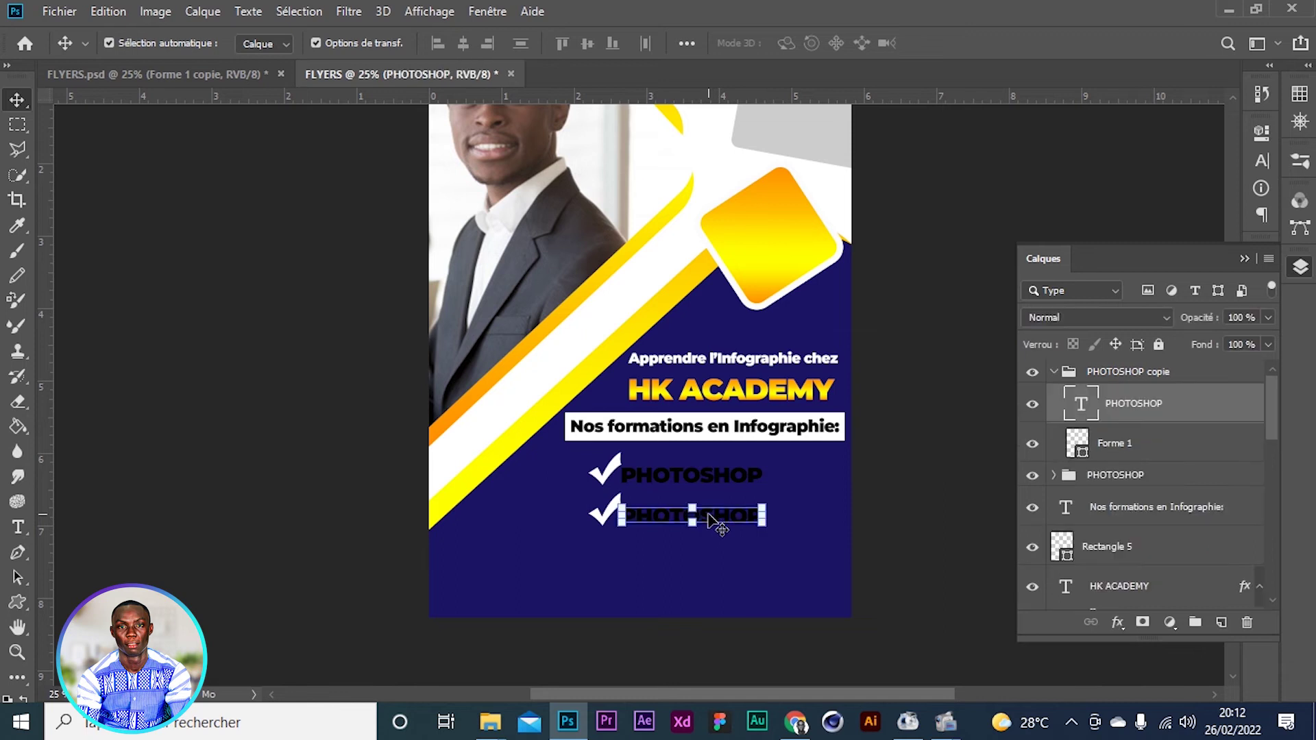
double_click(709, 515)
type("ILLUSTRA")
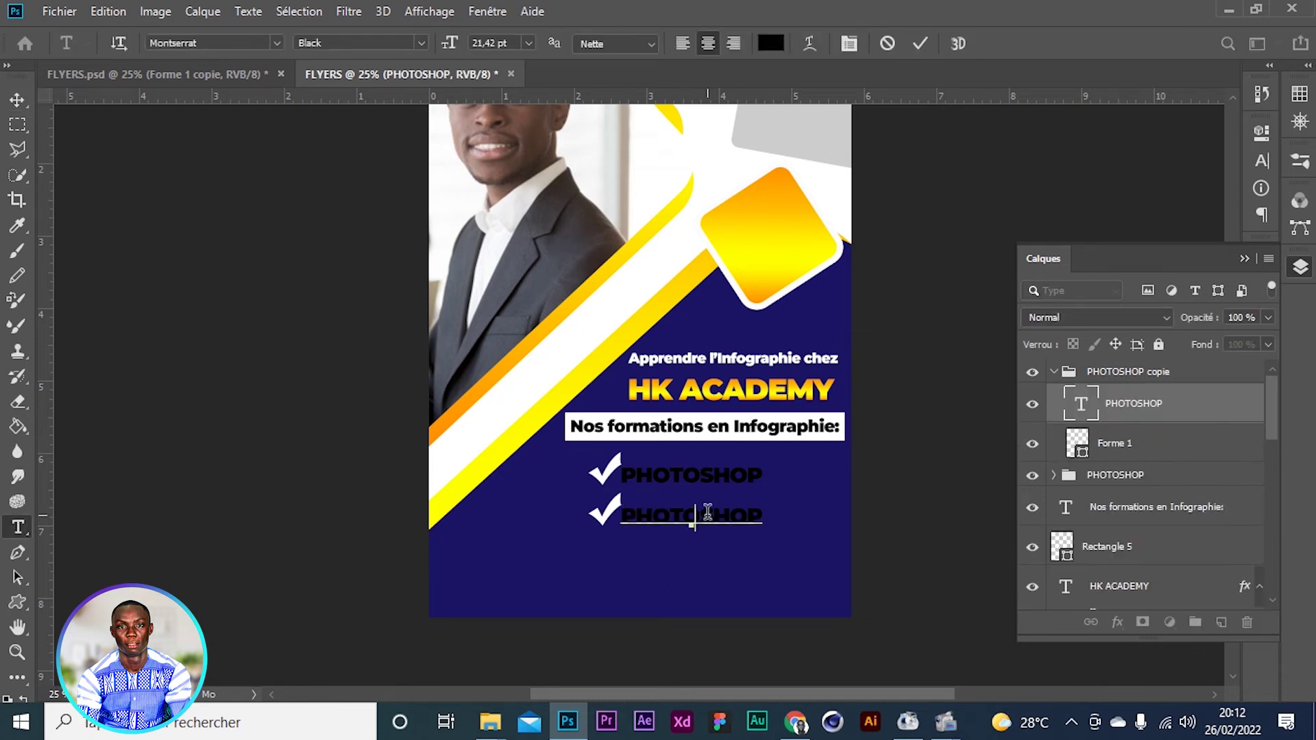
type("TOR")
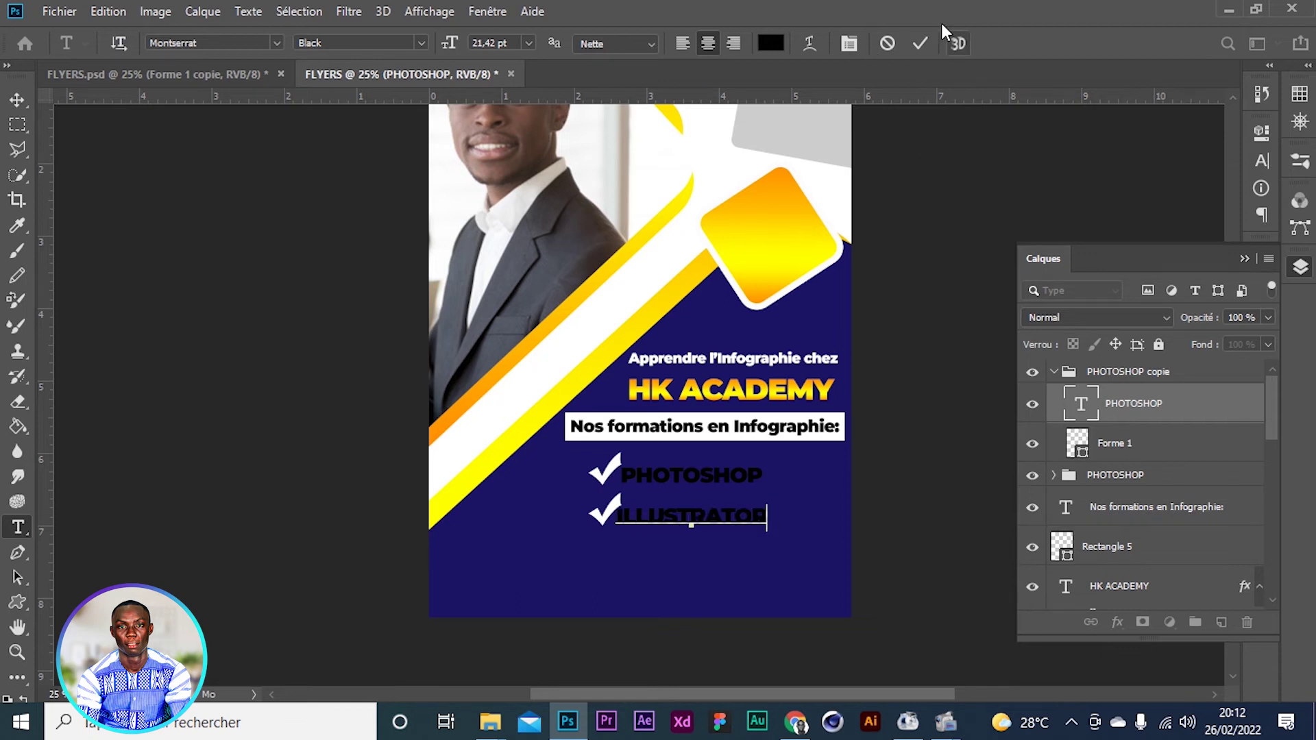
left_click(920, 43)
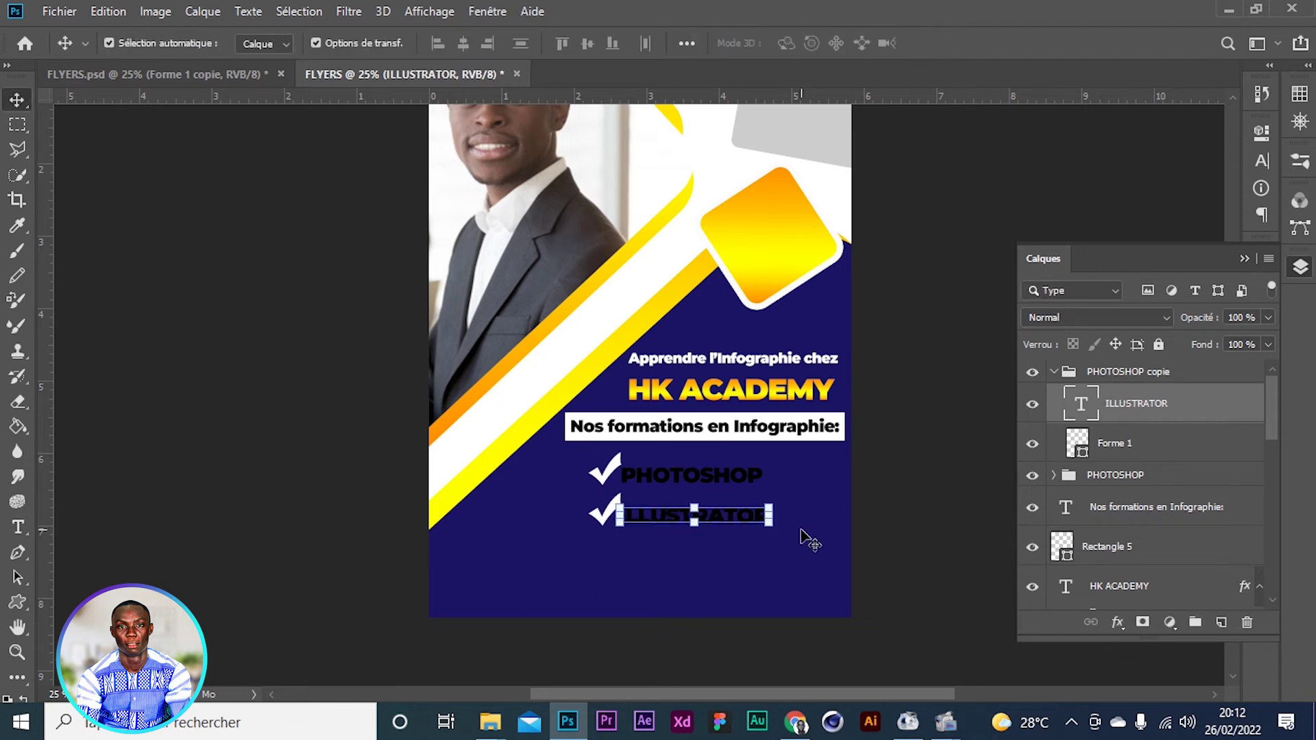
left_click(1053, 372)
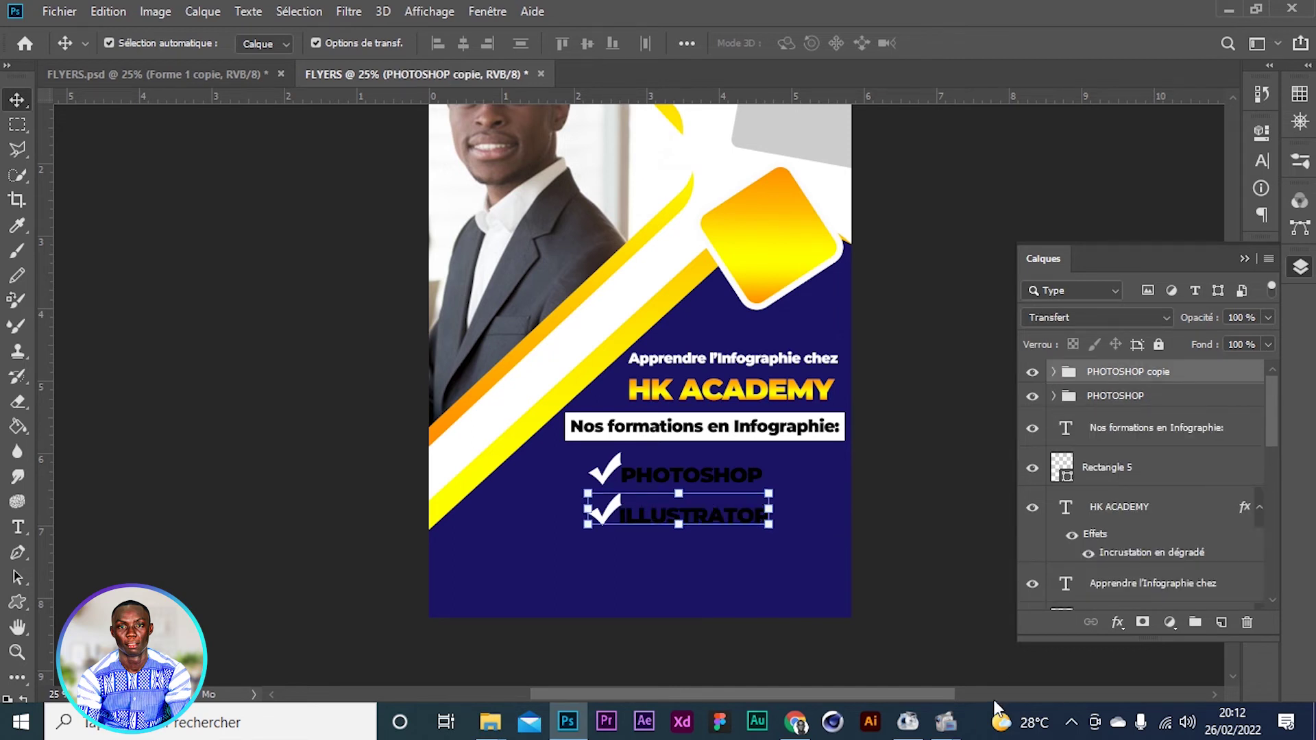
Duplicate the ILLUSTRATOR line's group within FLYERS as PHOTOSHOP copie 2 and move the copy directly below it as a third line
mouse_move(978, 721)
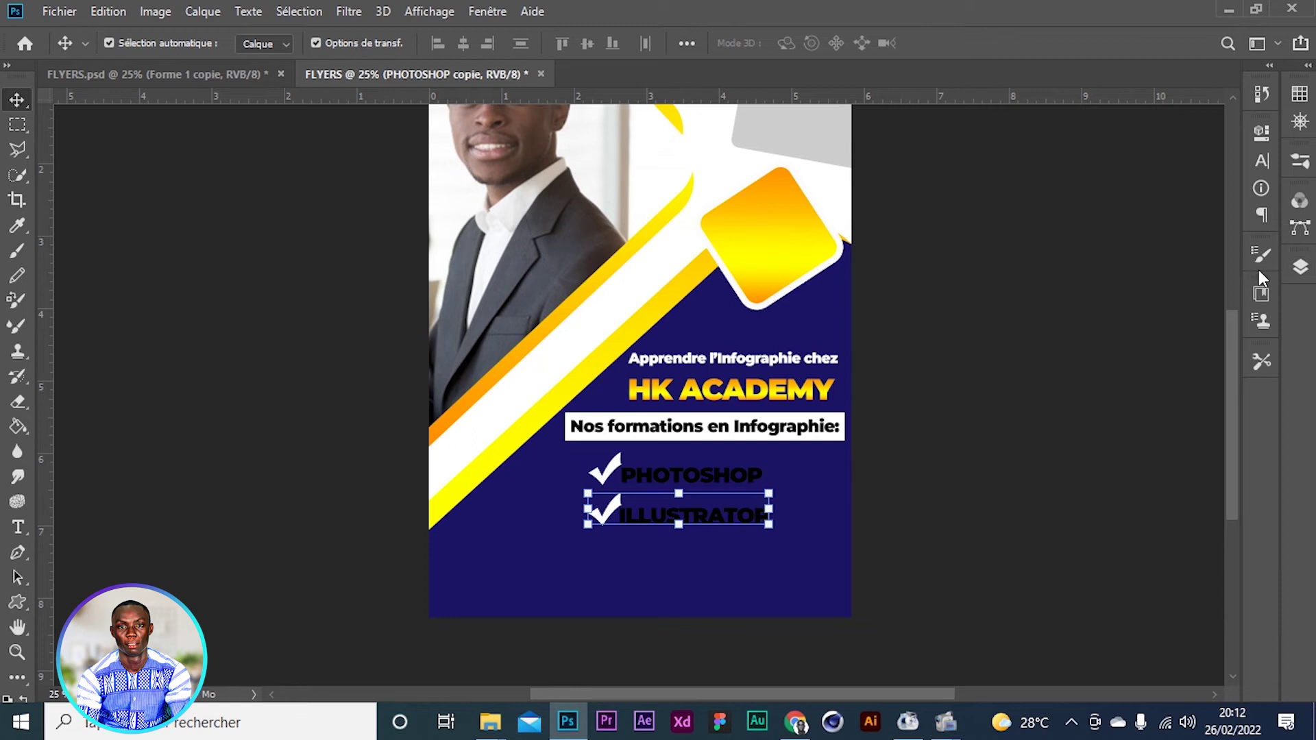
left_click(1303, 267)
right_click(1122, 377)
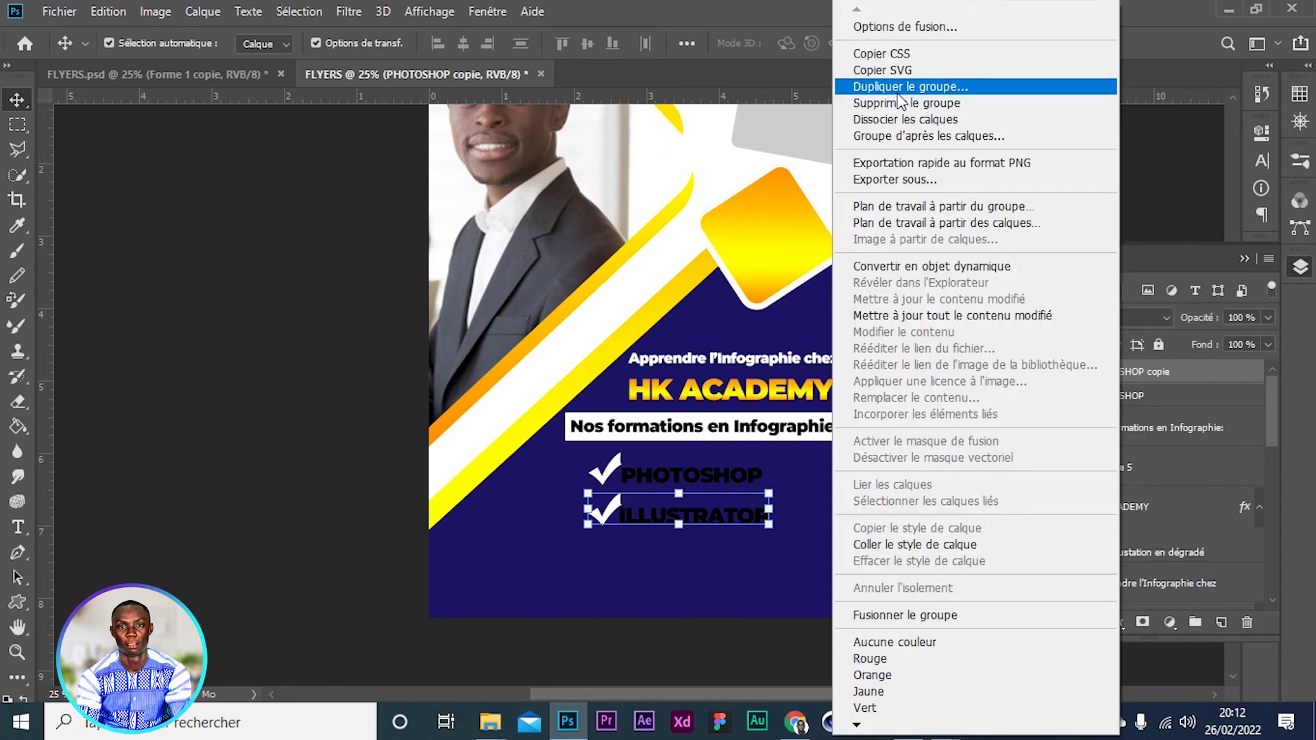
left_click(900, 91)
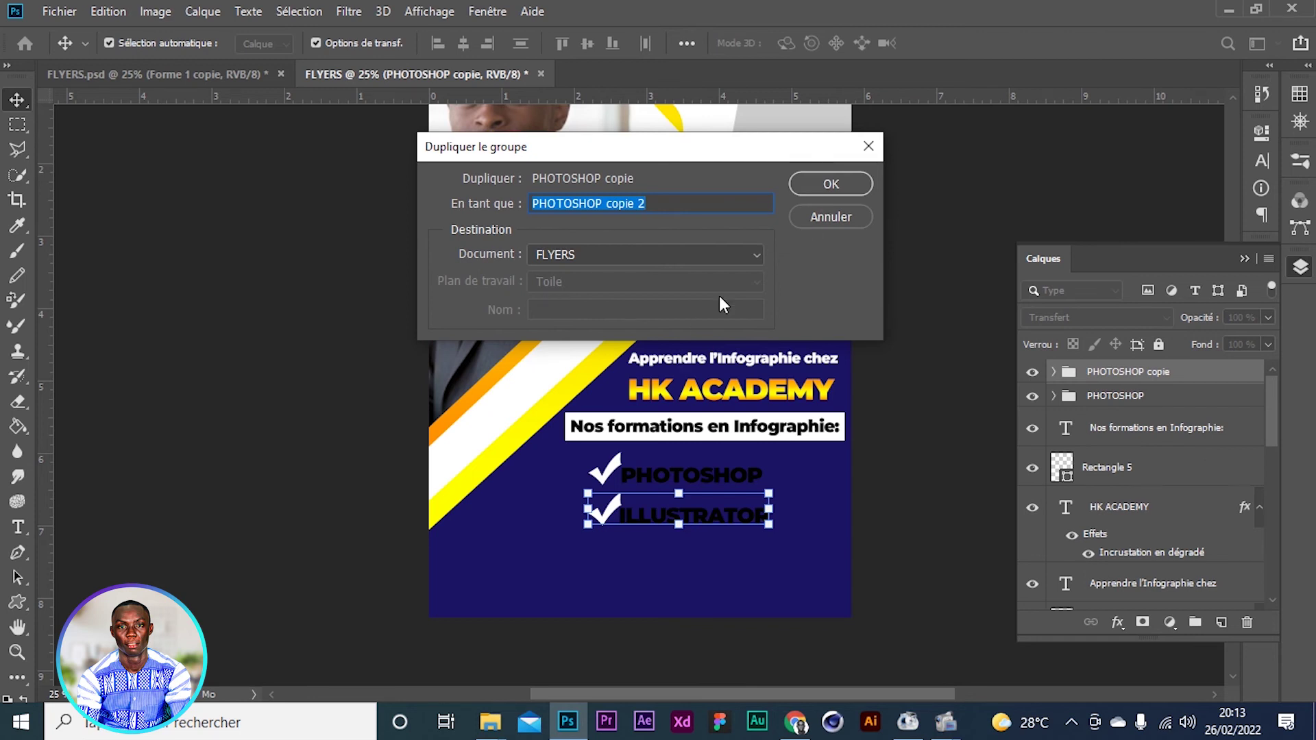
left_click(805, 181)
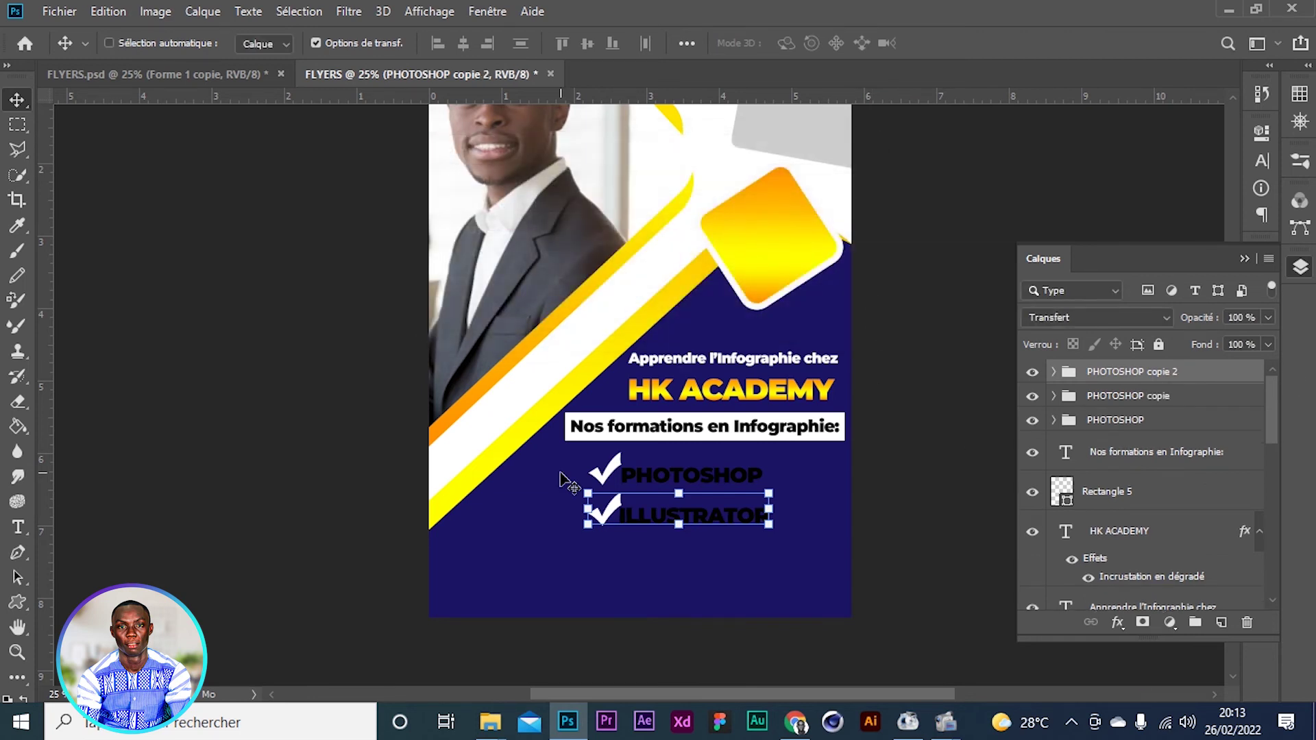
key("shift+Down")
key("shift+Down")
key("shift+Down")
key("shift+Down")
key("shift+Down")
key("shift+Down")
key("shift+Down")
key("shift+Down")
key("shift+Down")
key("shift+Down")
key("shift+Down")
key("shift+Down")
key("shift+Down")
key("shift+Down")
key("shift+Down")
key("shift+Down")
key("shift+Down")
key("shift+Down")
key("shift+Down")
key("shift+Down")
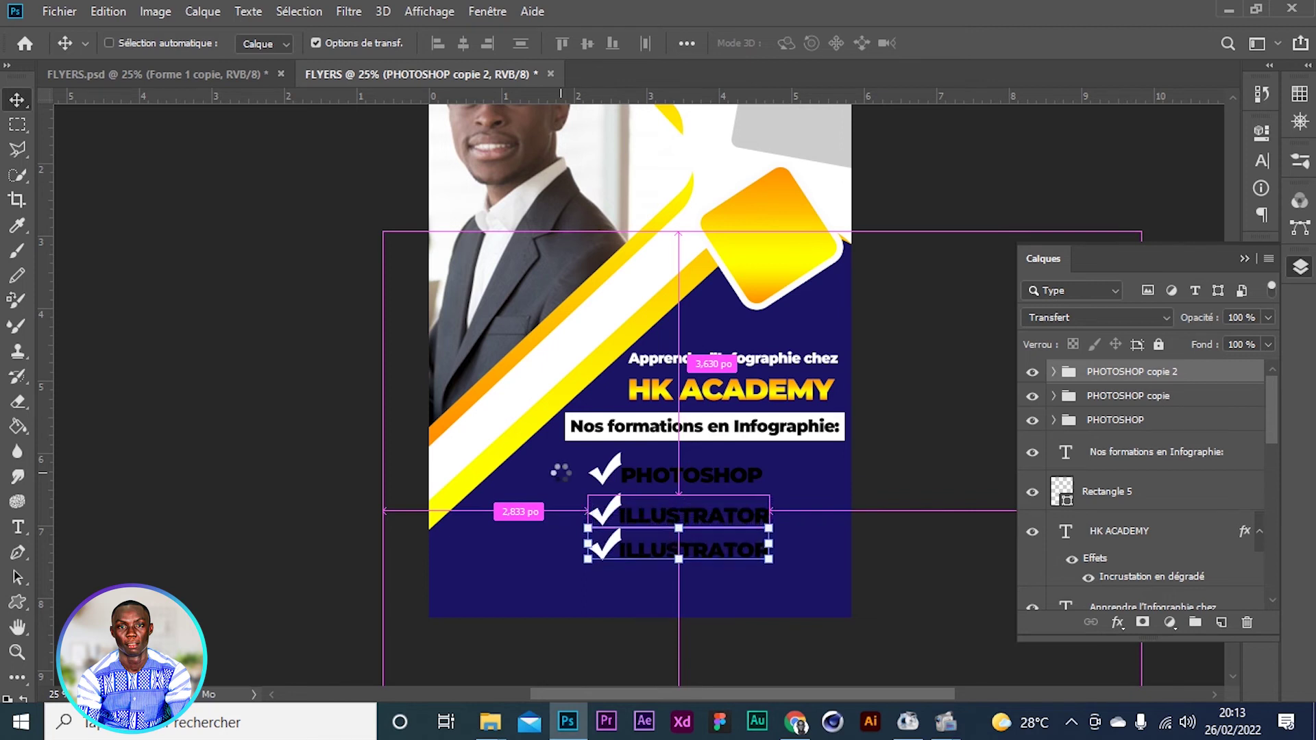
key("shift+Down")
key("shift+Down")
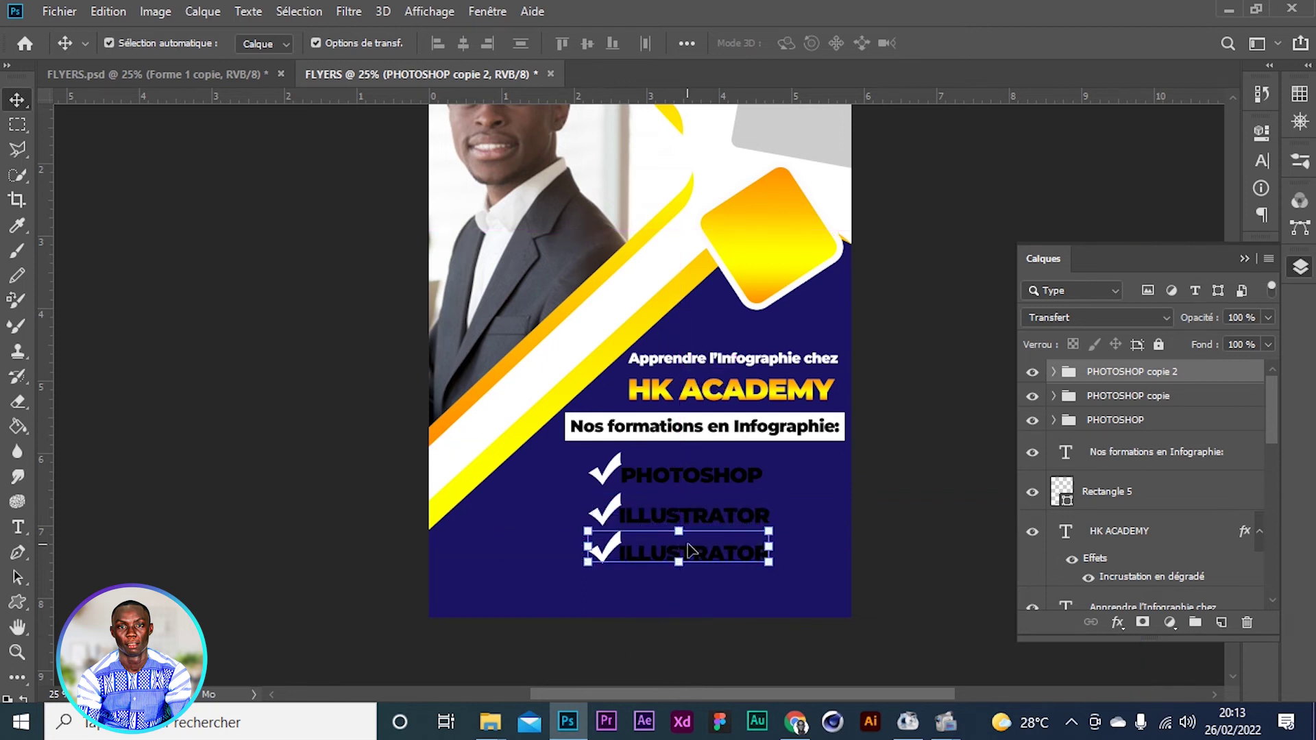
Replace the text of the third check-marked line with INDESIGN
left_click(939, 580)
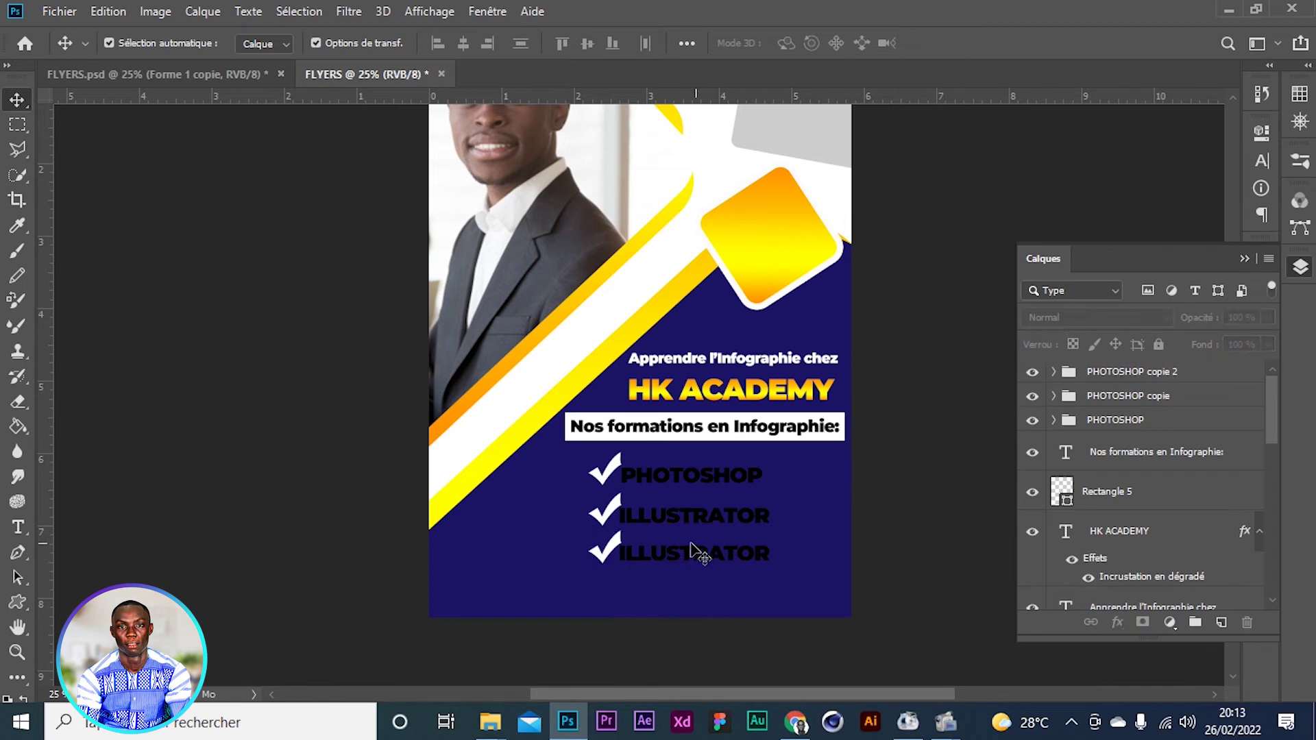
left_click(693, 554)
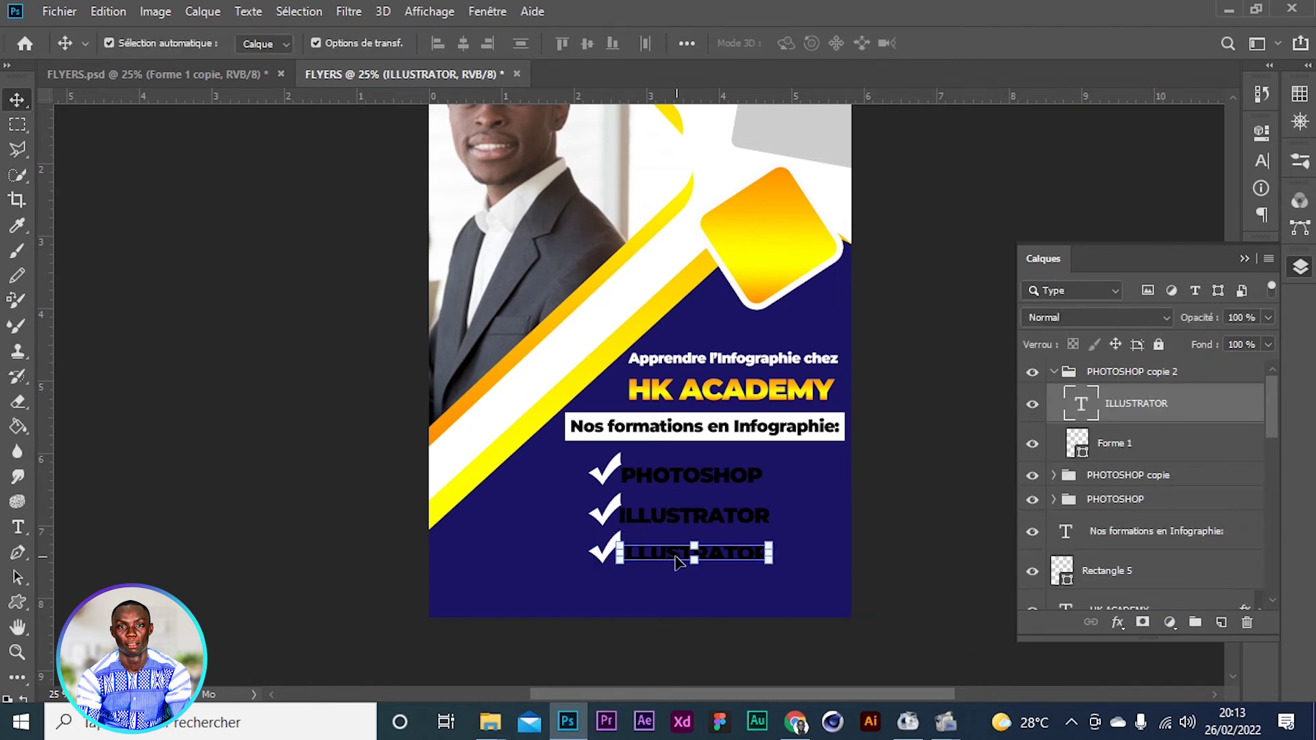
left_click(17, 527)
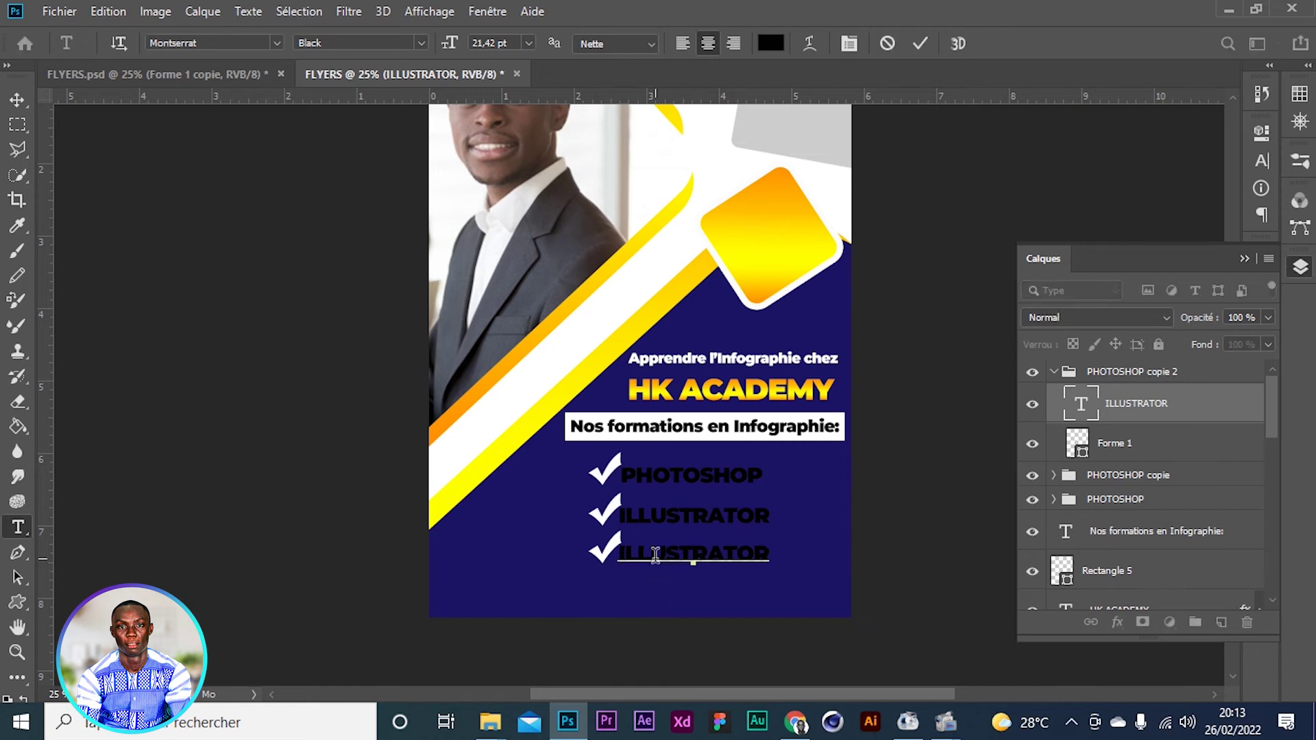
double_click(657, 555)
type("IN")
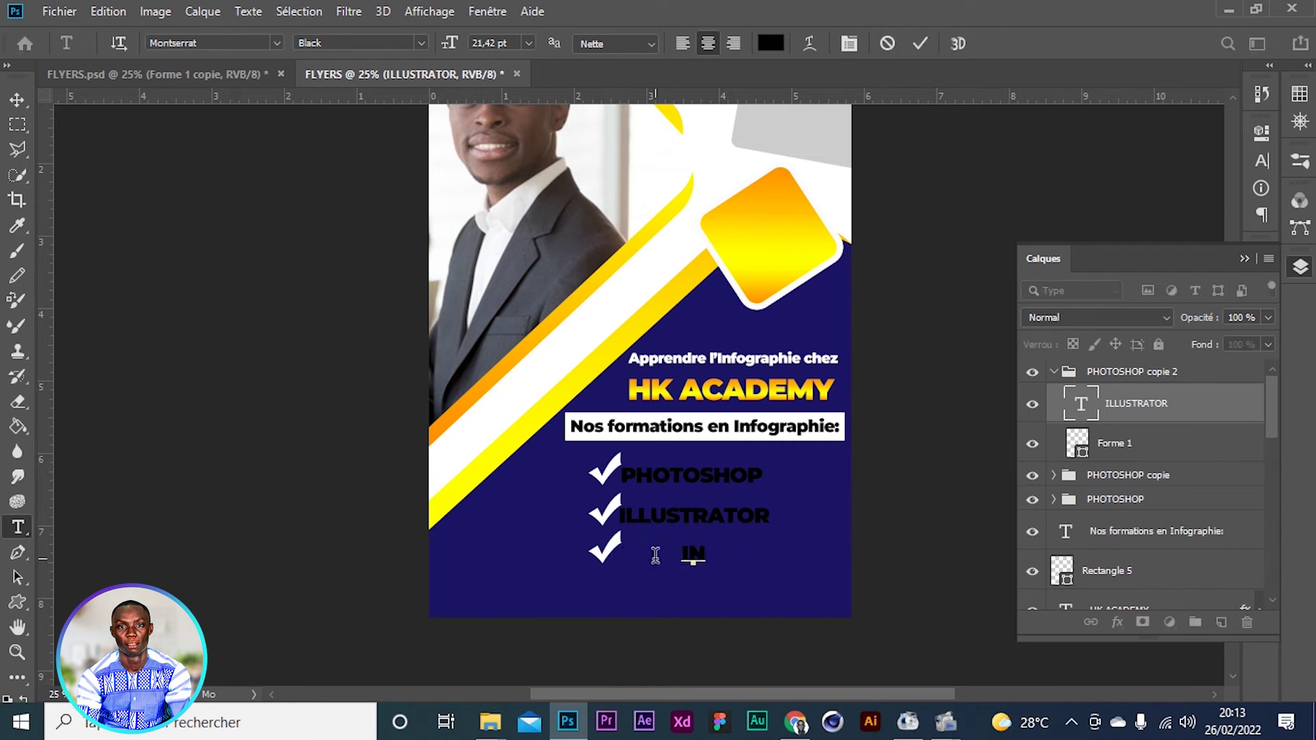
type("DESIGN")
left_click(920, 43)
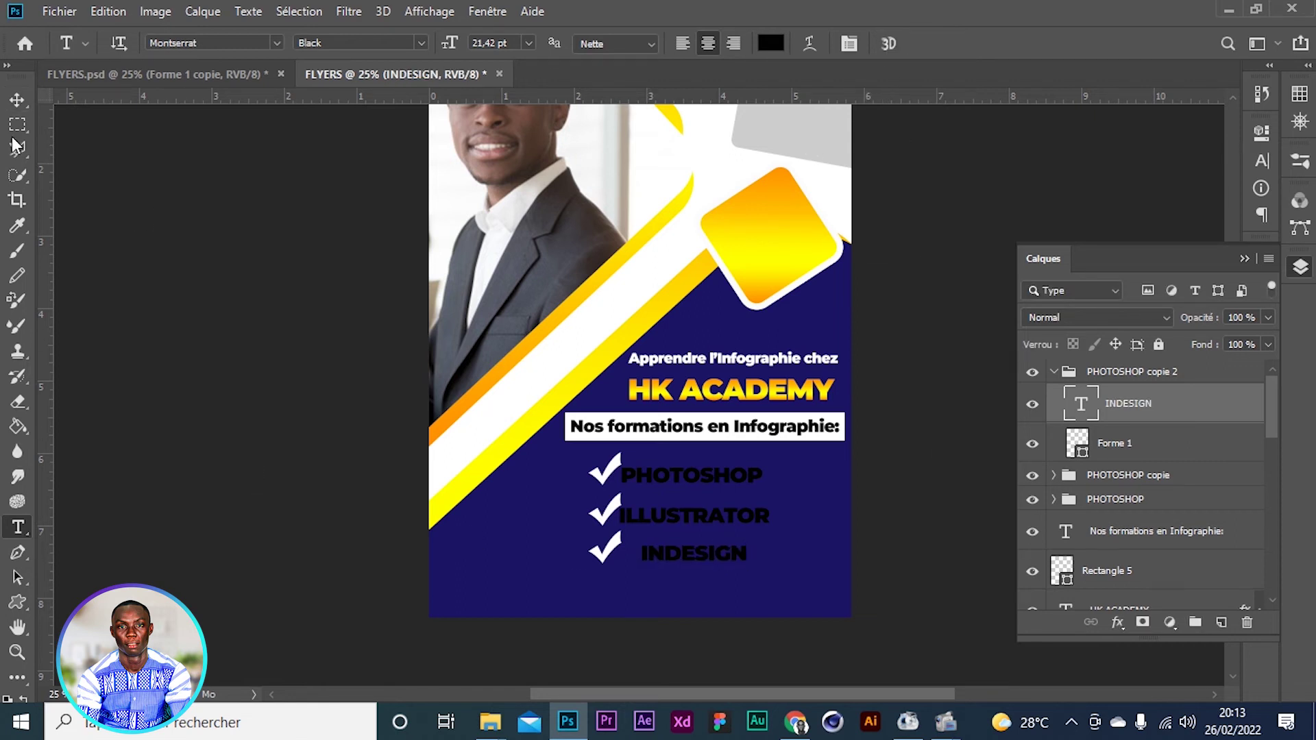
Nudge the INDESIGN text left so it starts beside its check mark, aligned with the lines above
left_click(17, 99)
key("shift+Left")
key("shift+Left")
key("shift+Left")
key("shift+Left")
key("shift+Left")
key("shift+Left")
key("shift+Left")
key("shift+Left")
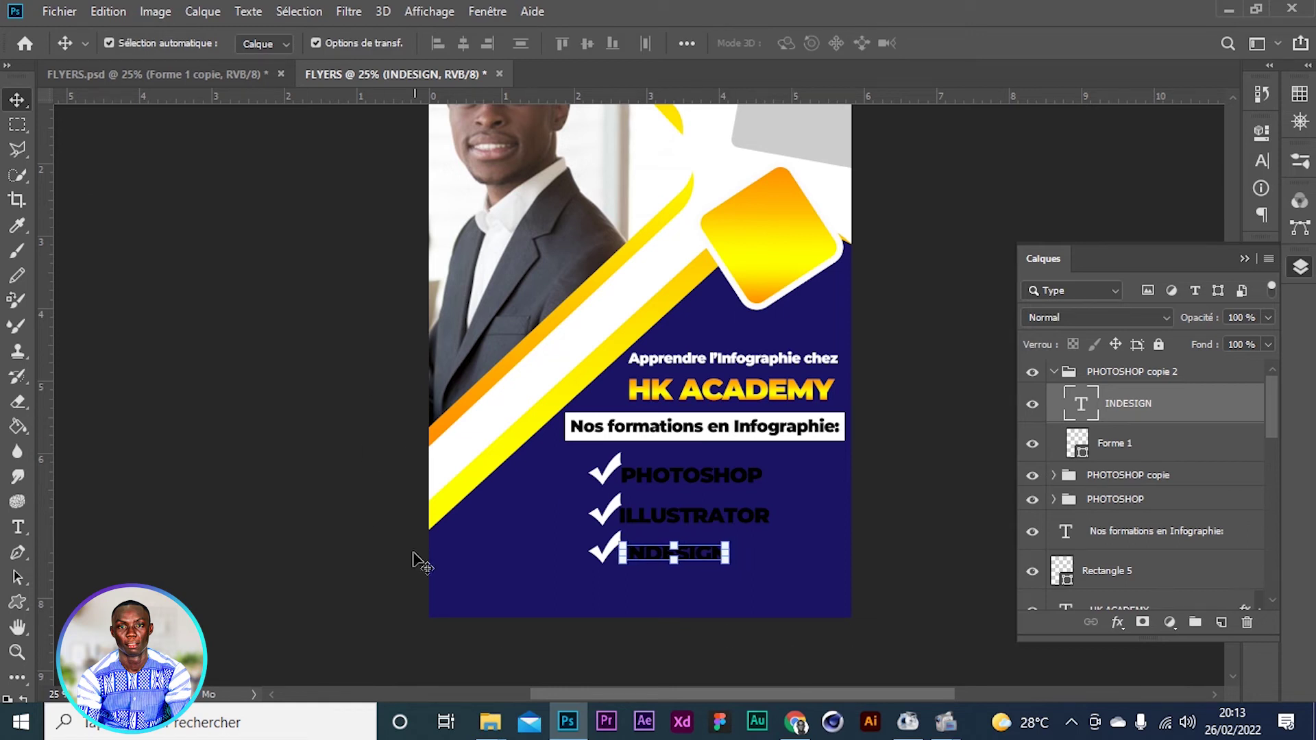
Select the PHOTOSHOP, ILLUSTRATOR and INDESIGN text layers together and set their text colour to white
left_click(685, 488)
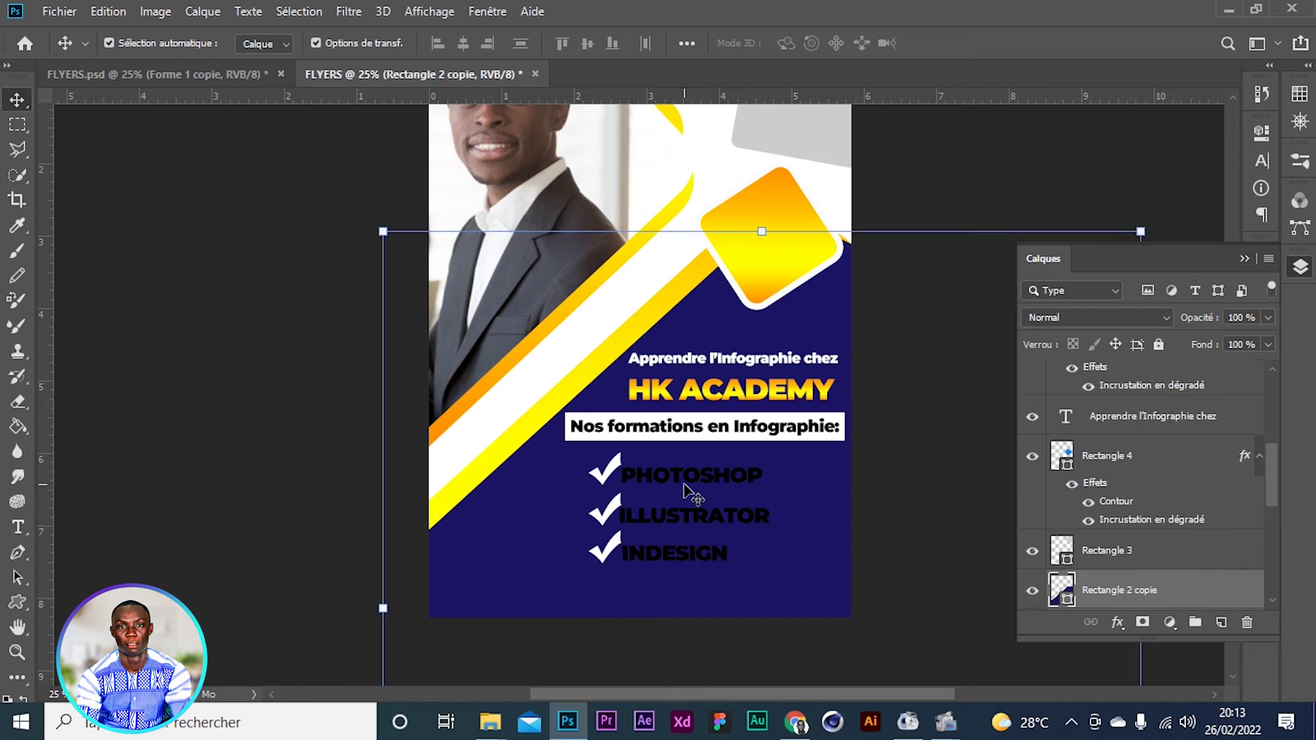
left_click(685, 480)
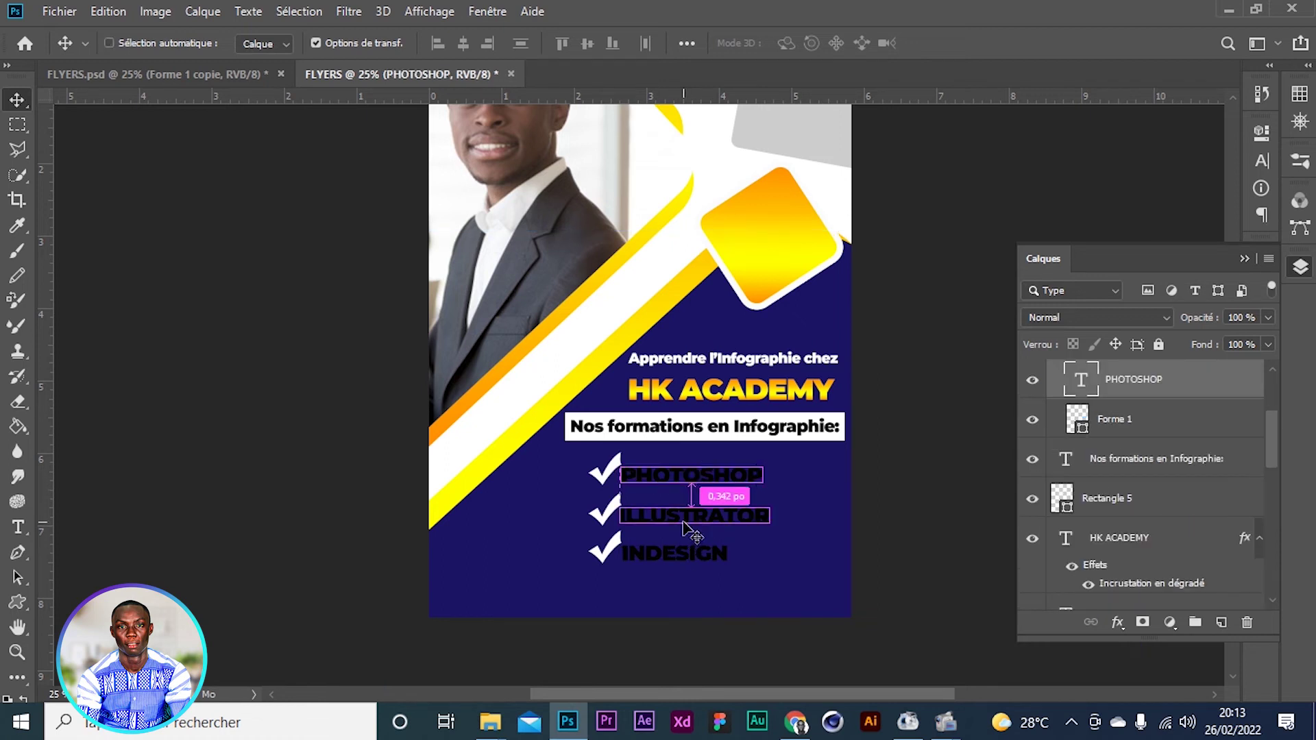
left_click(688, 524, "shift")
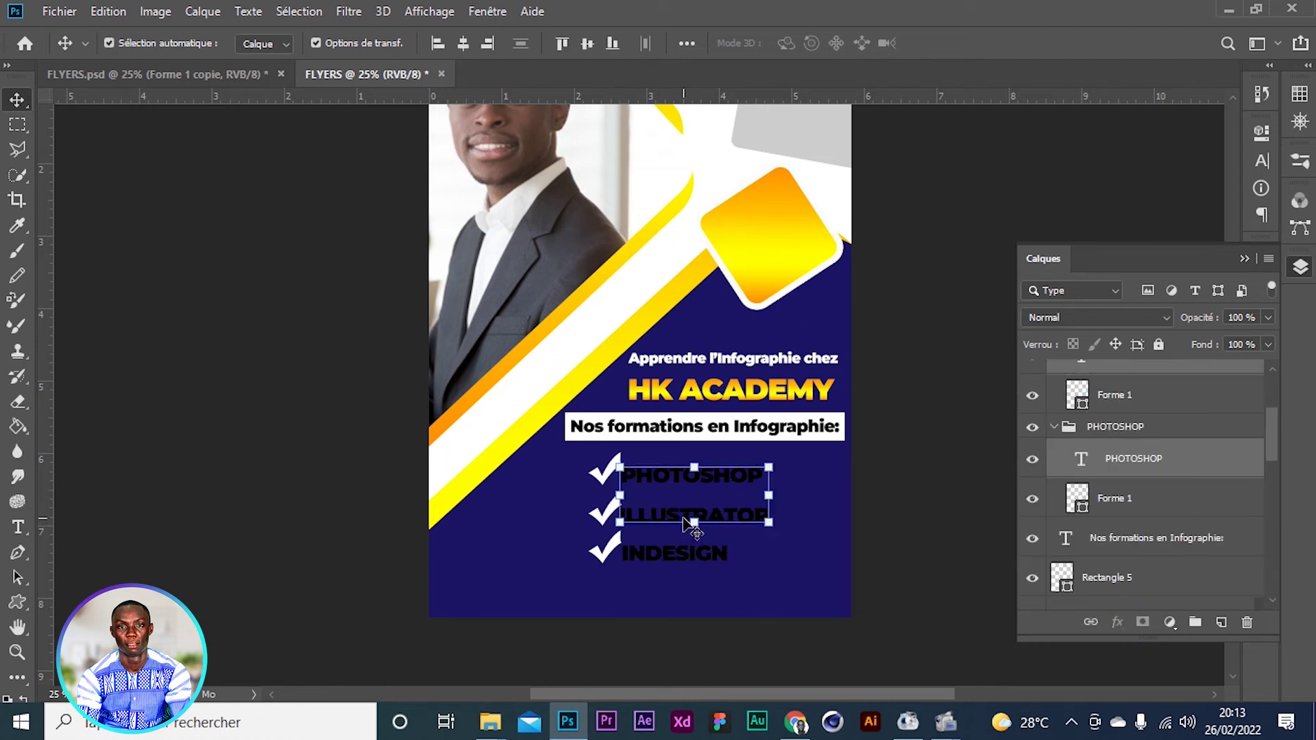
left_click(696, 556, "shift")
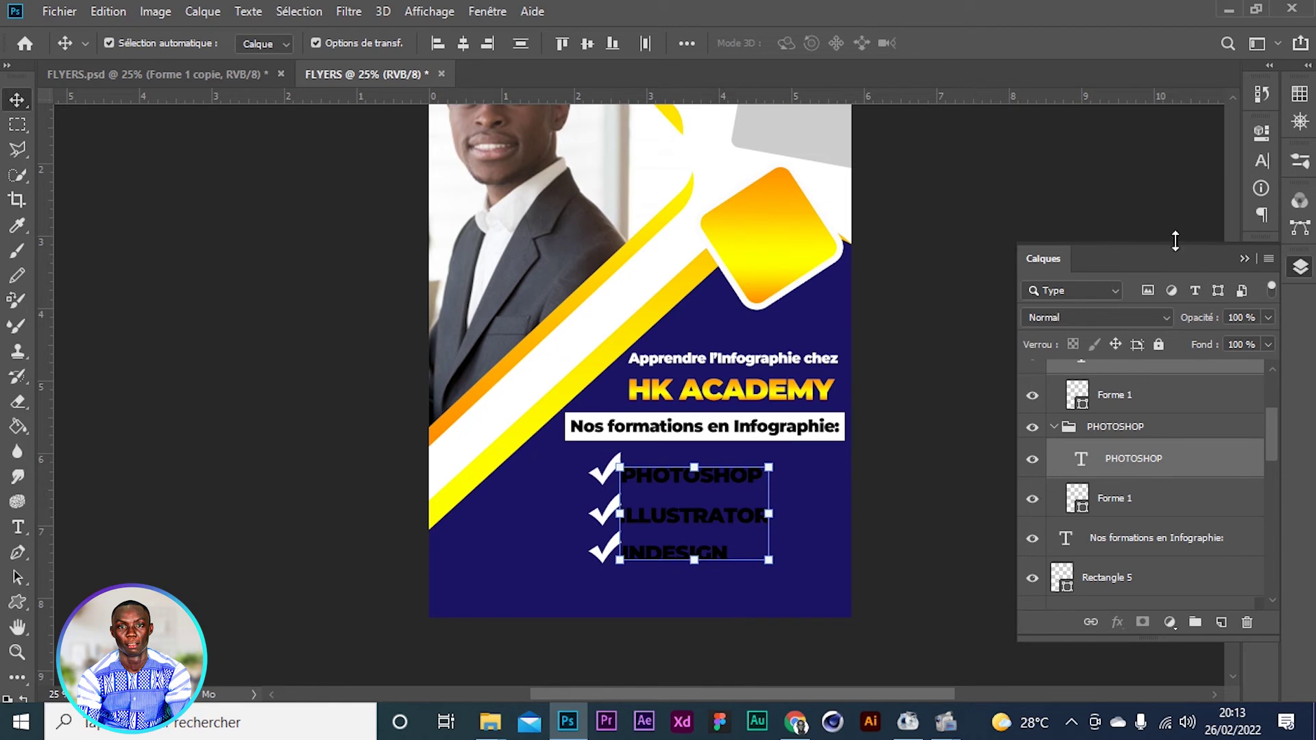
left_click_drag(1172, 274, 1071, 400)
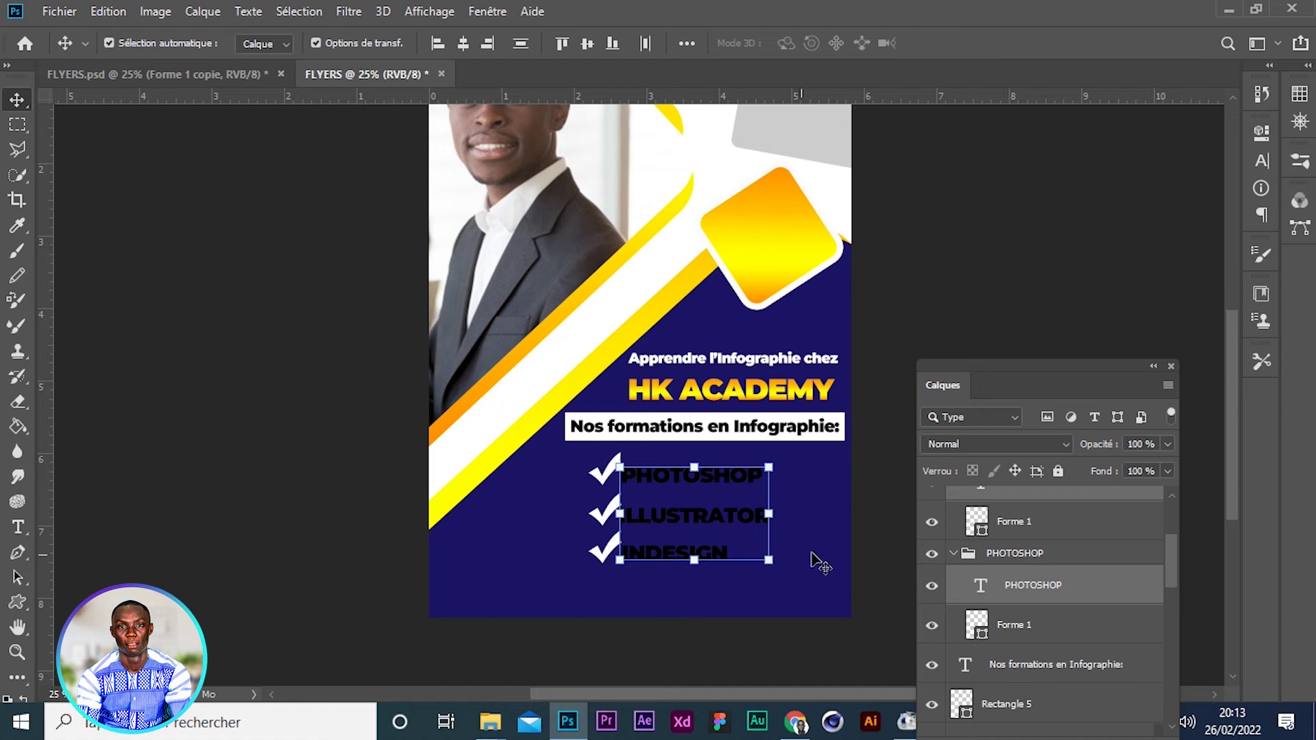
left_click(1262, 162)
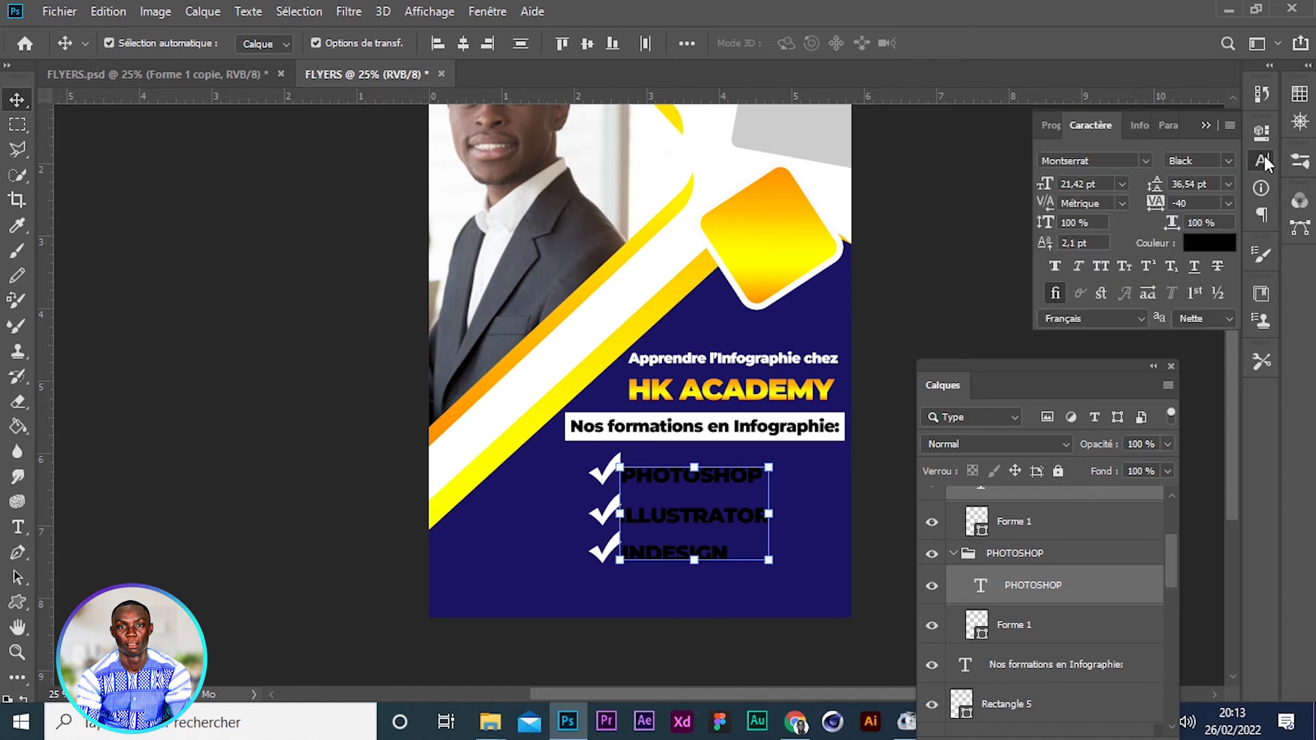
left_click(486, 13)
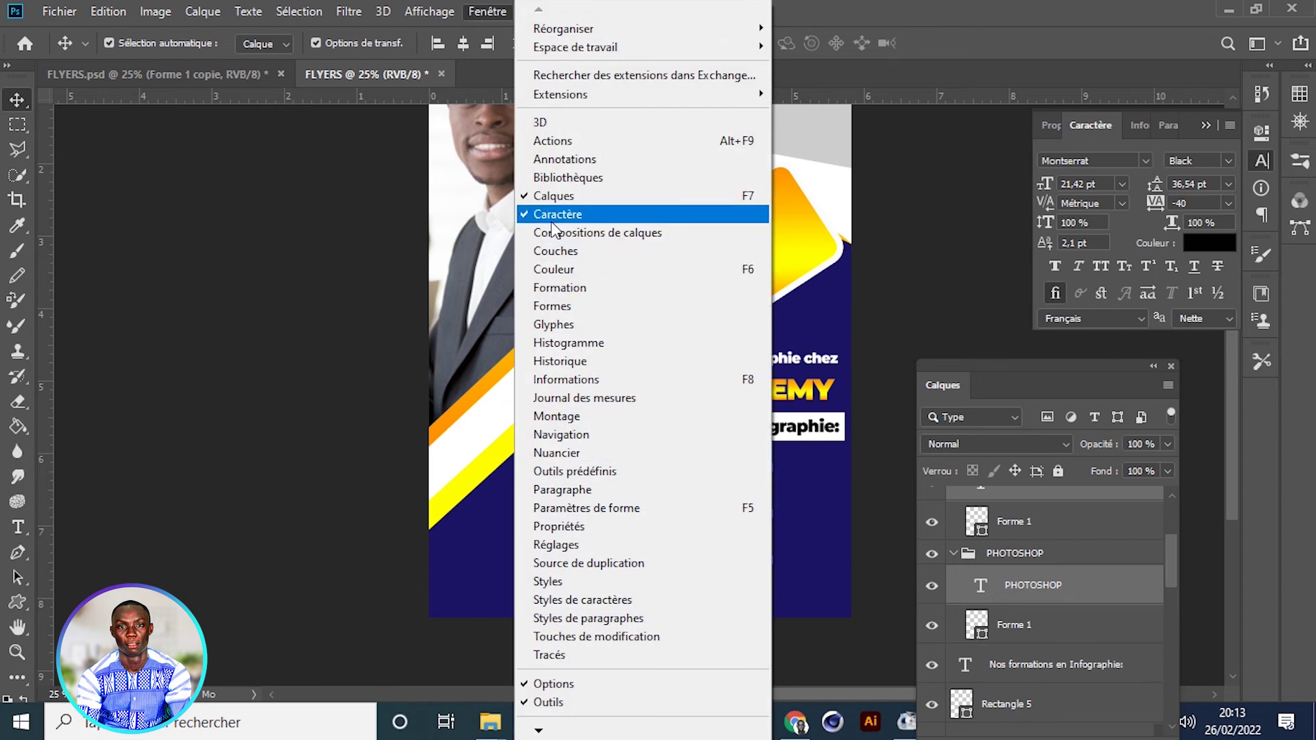
left_click(1198, 236)
left_click_drag(665, 359, 663, 327)
left_click(1132, 317)
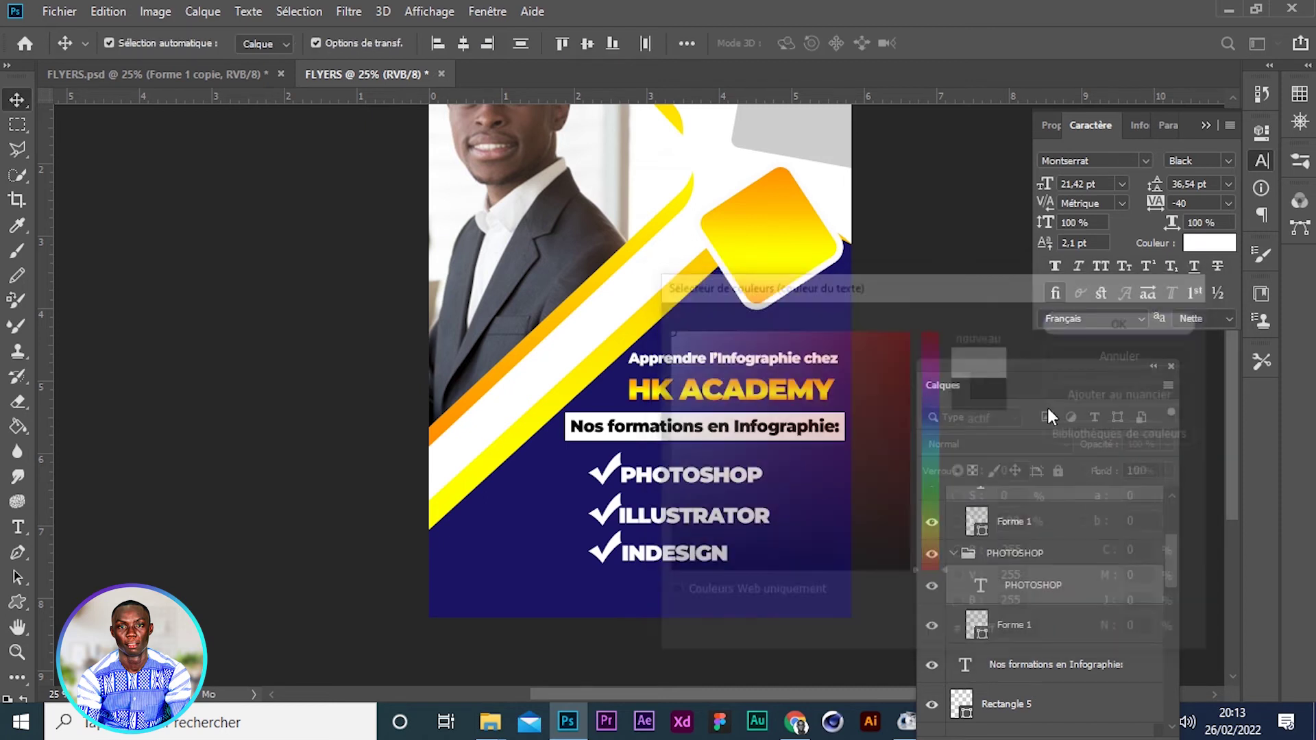
Nudge the three course names slightly right, away from their check marks, and deselect them
key("shift+Right")
key("shift+Right")
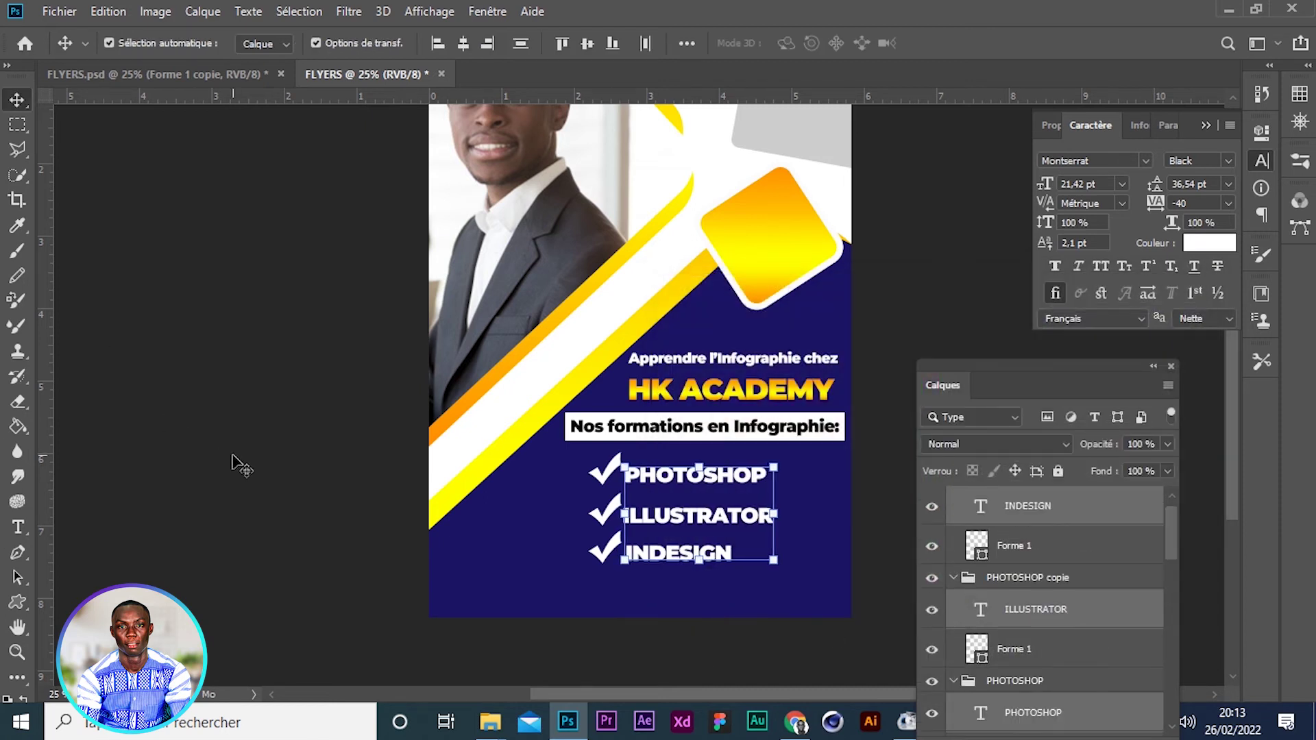
left_click(274, 479)
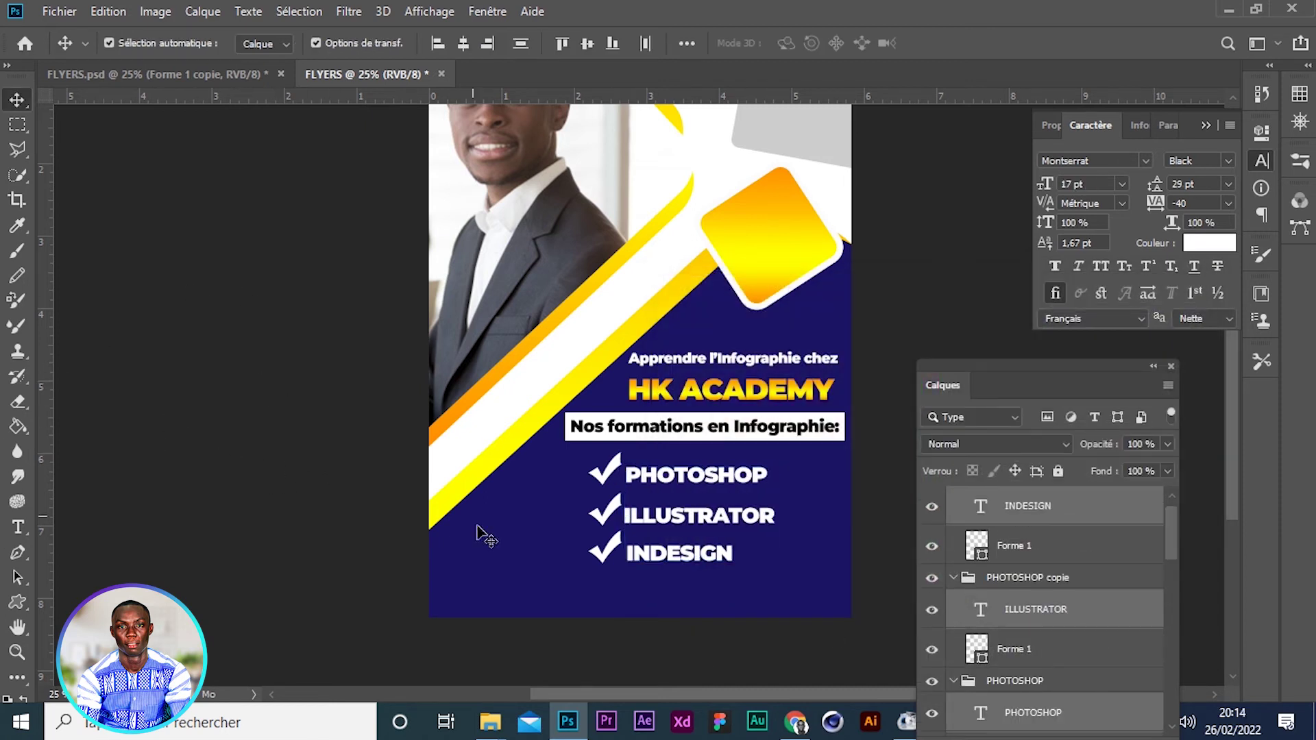
Draw a rectangle about 2083 × 324 px across the flyer's bottom edge, extending past the canvas, and fill it white
scroll(591, 551, "down", 1)
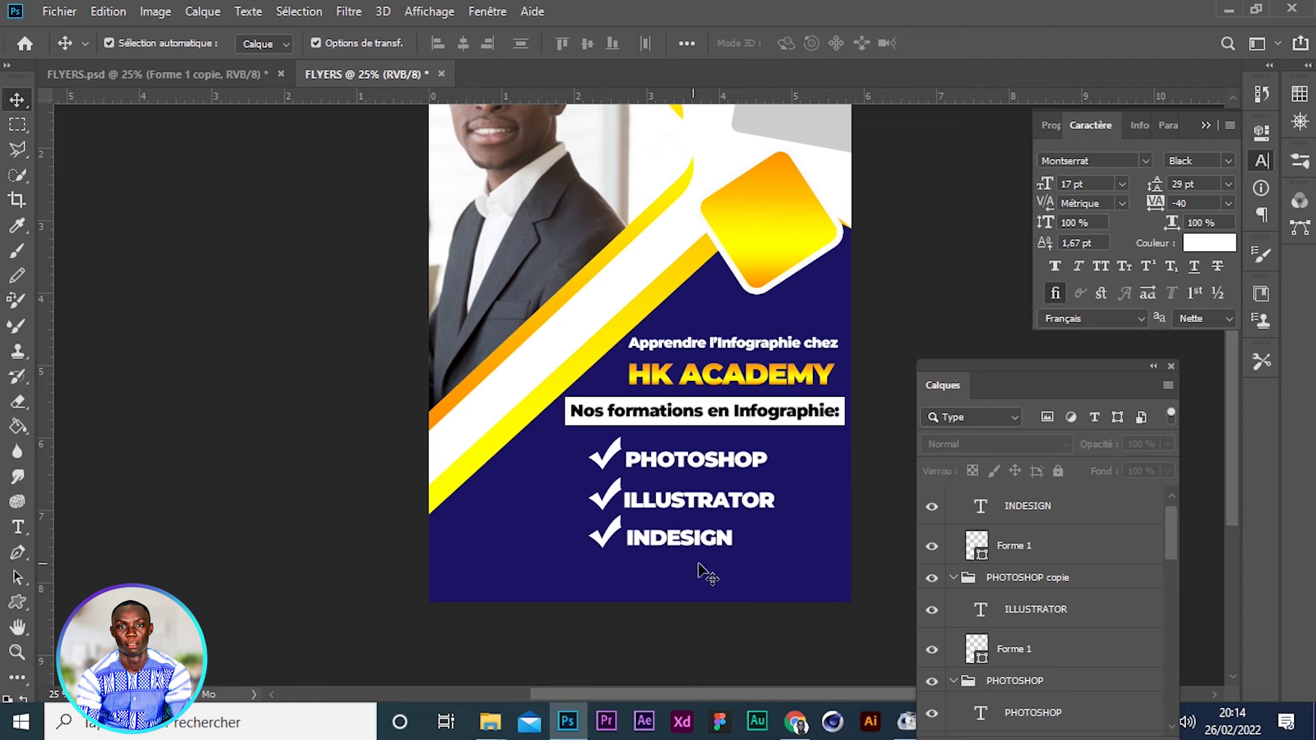
left_click(1154, 370)
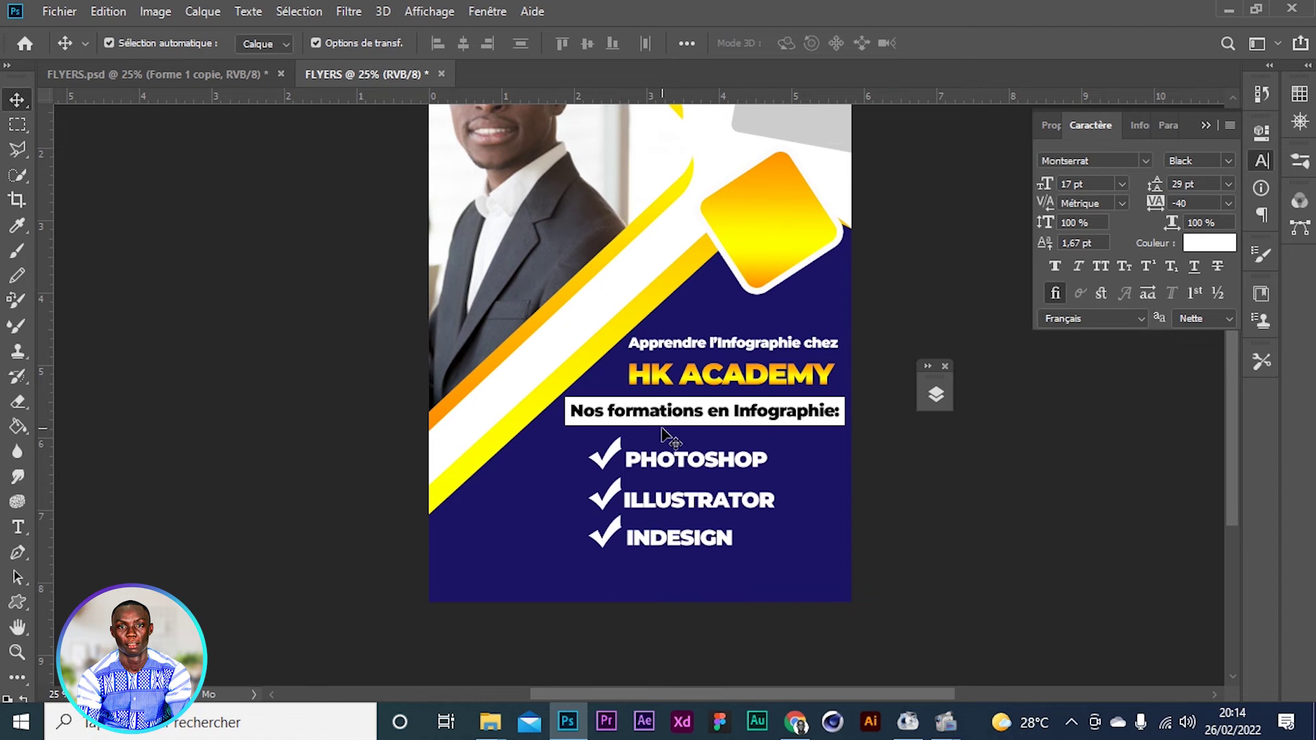
scroll(644, 505, "down", 3)
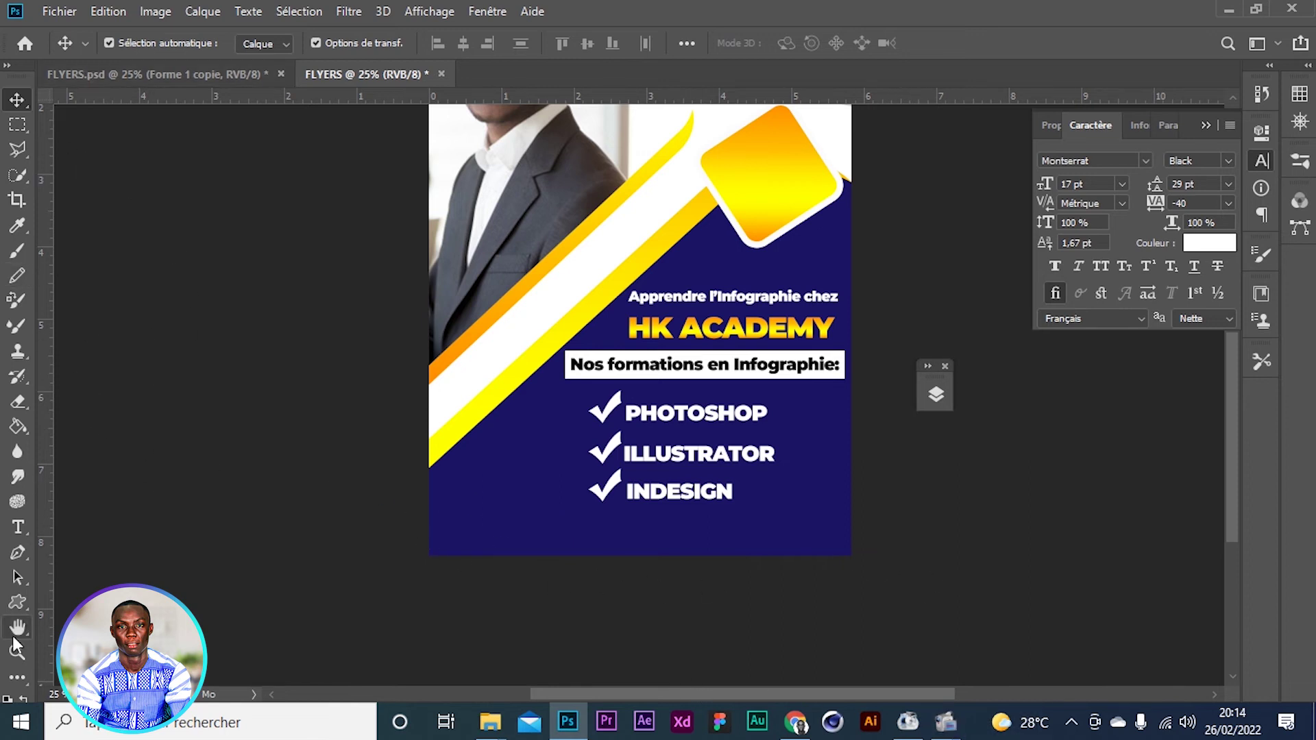
left_click(17, 603)
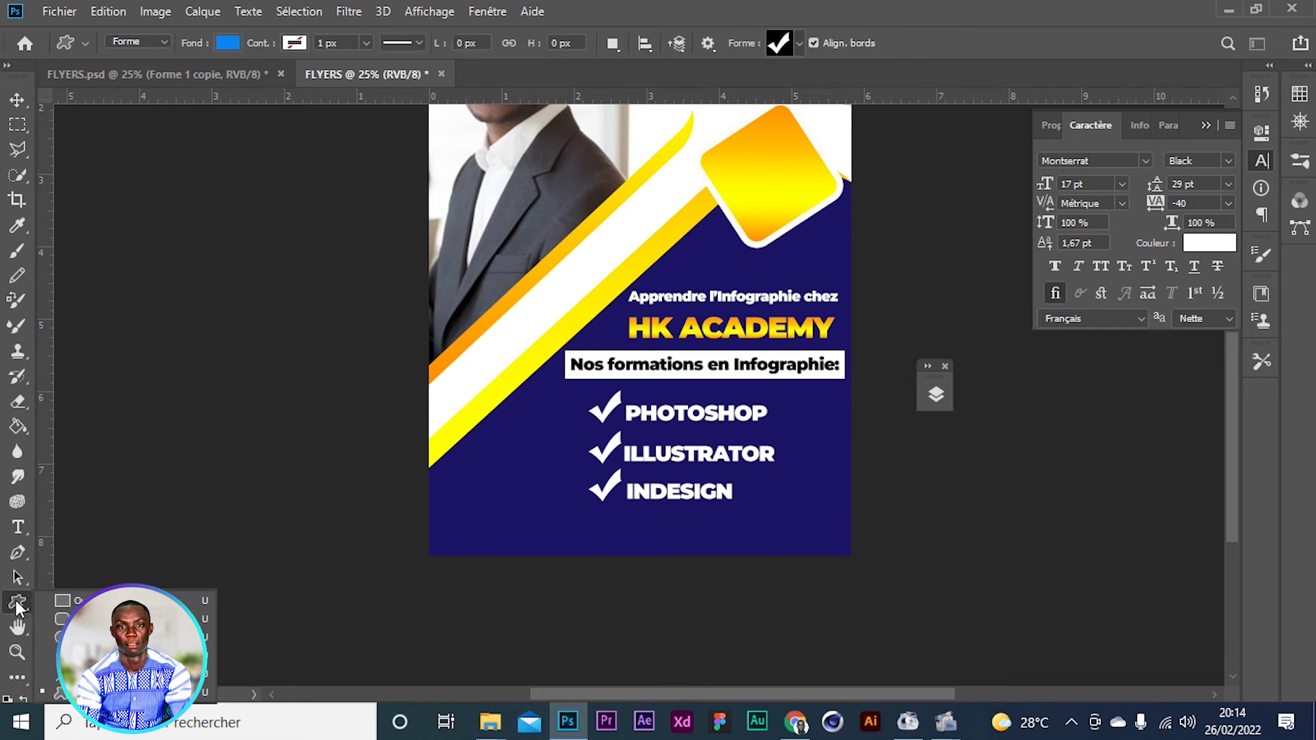
left_click(65, 600)
left_click_drag(398, 524, 902, 602)
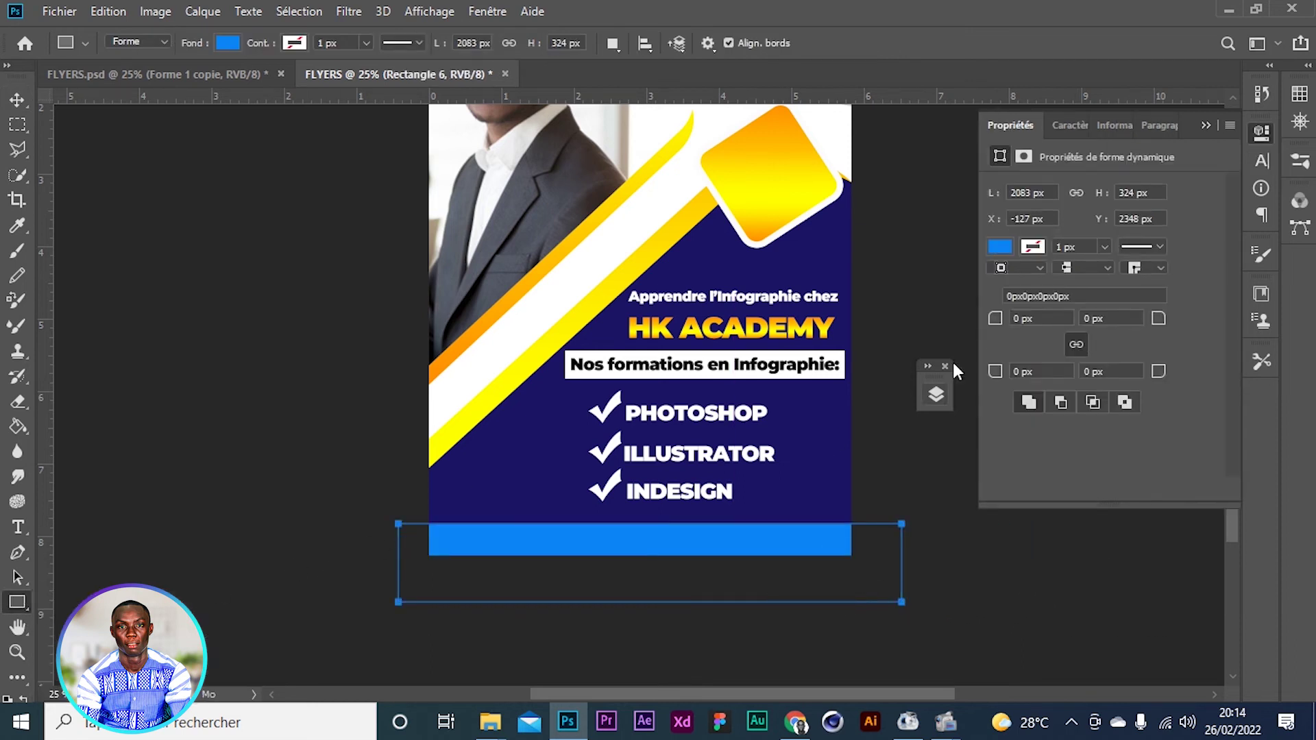
left_click(1000, 247)
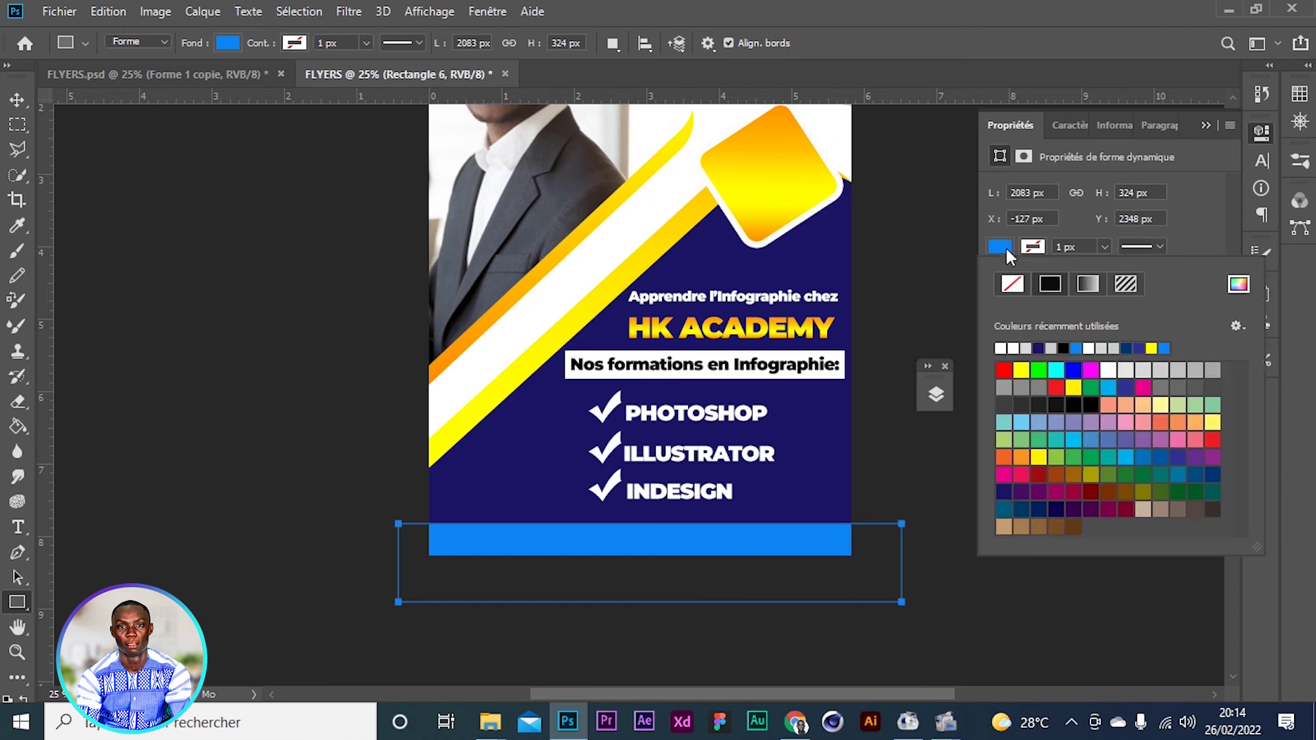
left_click(1001, 348)
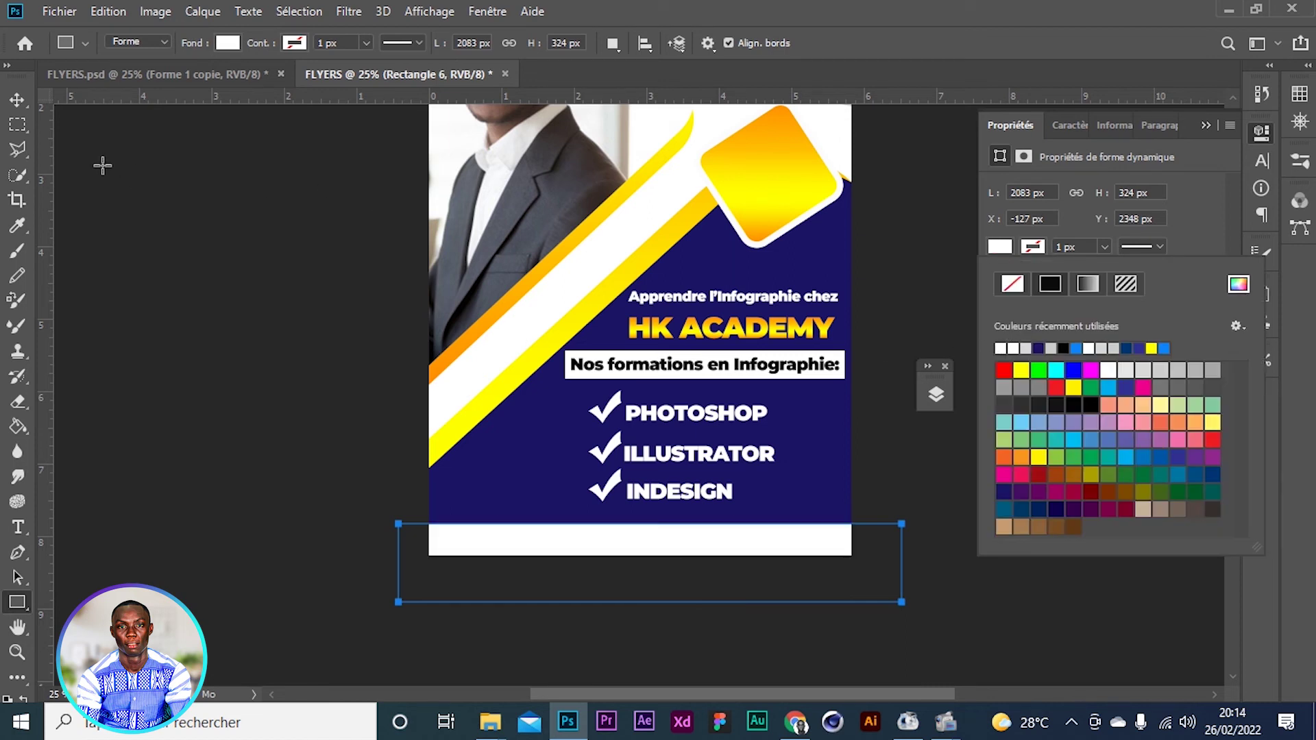
left_click(15, 98)
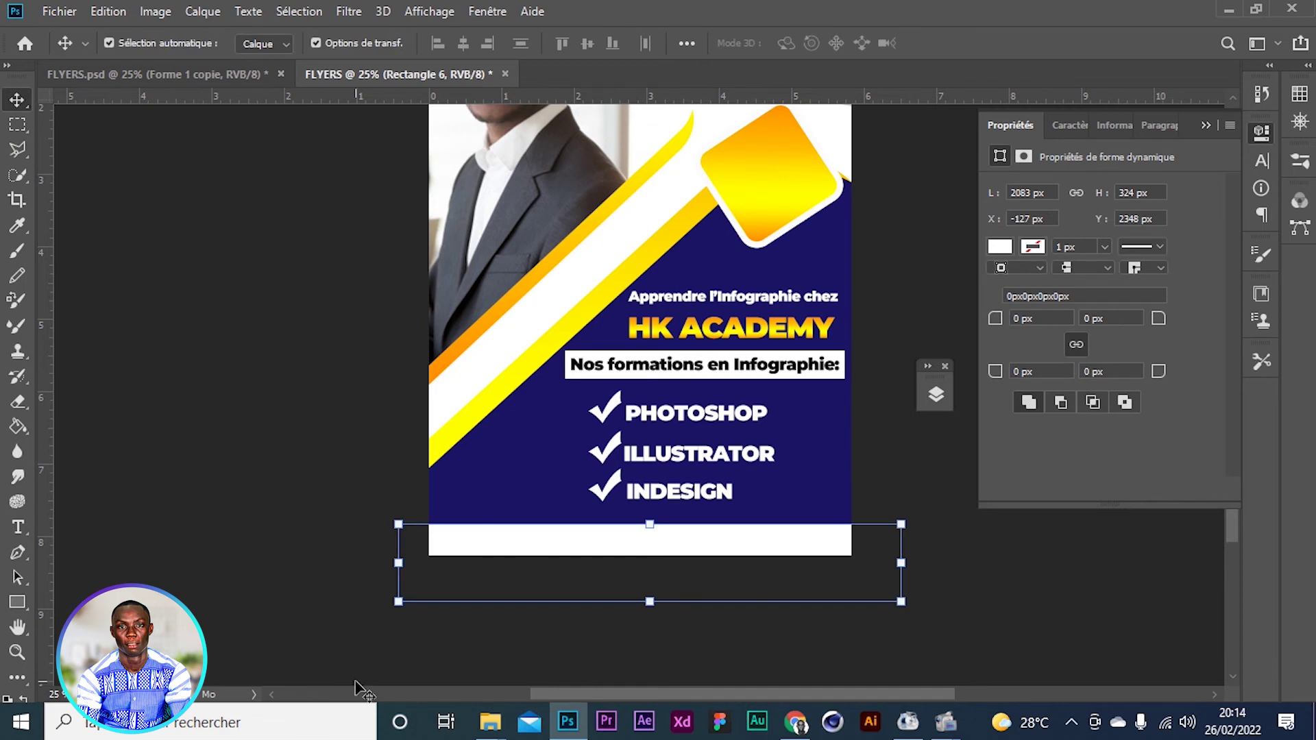
Nudge the white footer rectangle up to Y 2304 px and deselect it
key("Up")
key("Up")
key("Up")
key("Up")
key("Up")
key("Up")
key("Up")
key("Up")
key("Up")
key("Up")
key("Up")
key("Up")
key("Up")
key("Up")
key("Up")
key("Up")
key("Up")
key("Up")
key("Up")
key("Up")
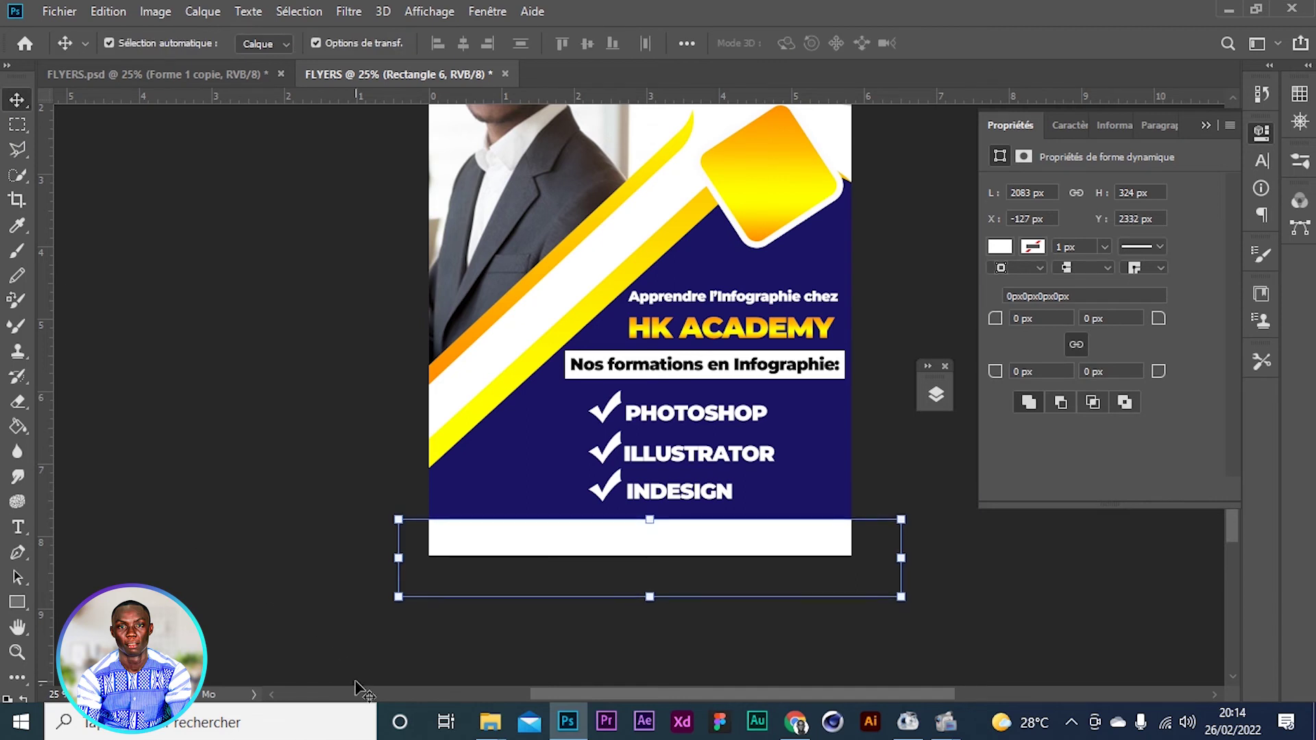
key("Up")
key("Up")
key("Up")
key("Up")
key("Up")
key("Up")
key("Up")
key("Up")
key("Up")
key("Up")
key("Up")
key("Up")
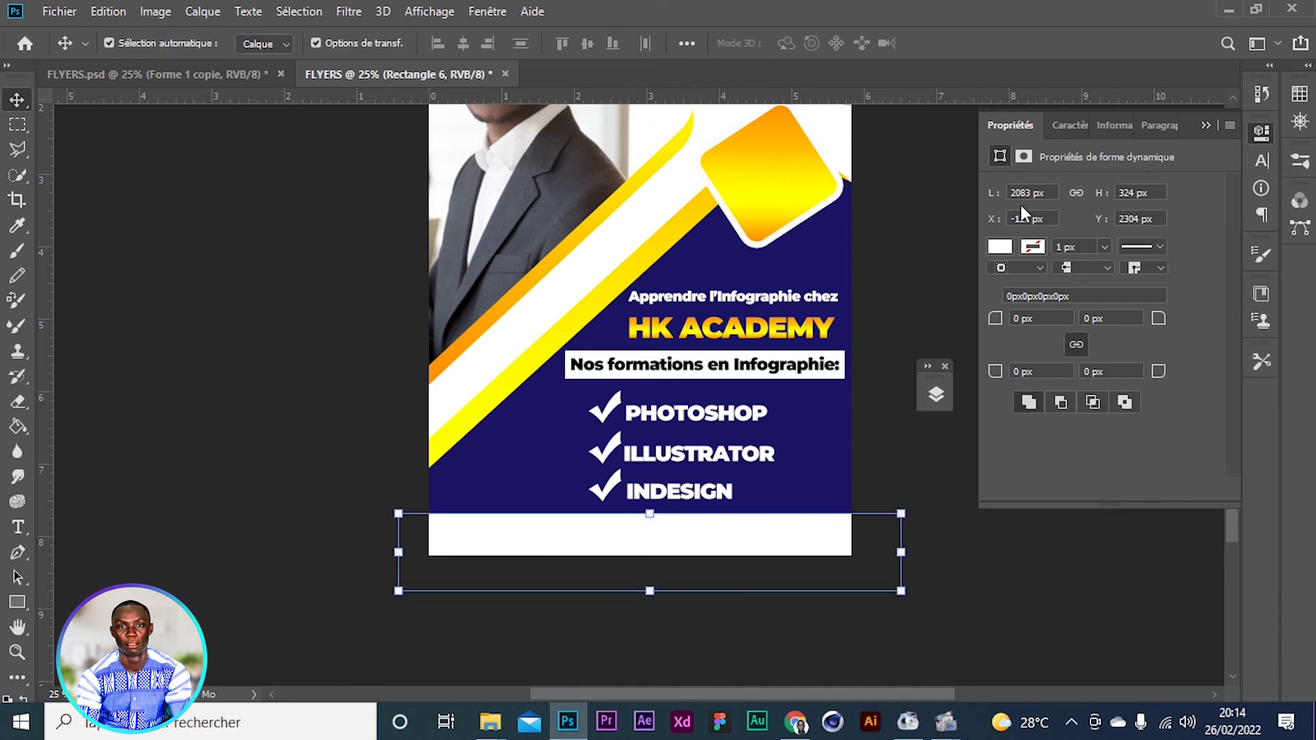
left_click(1204, 125)
left_click(1066, 413)
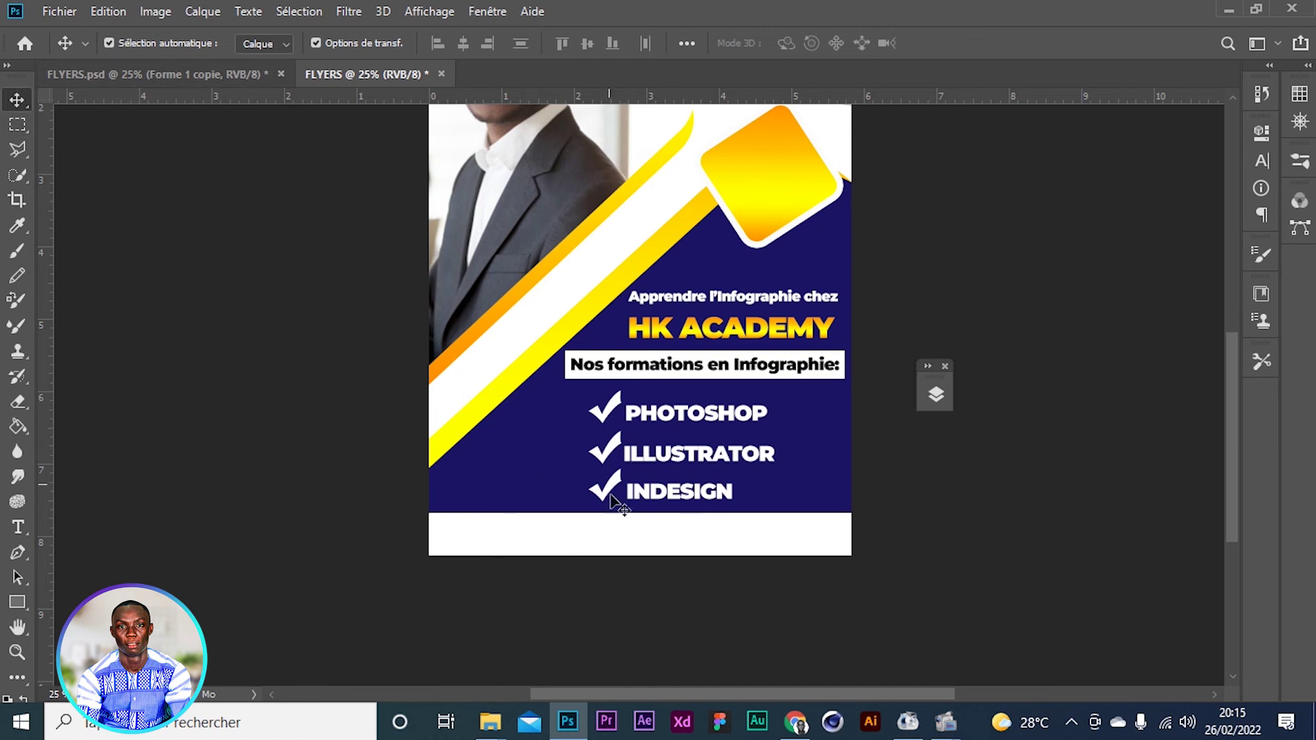
Switch to Chrome and search Google Images for "contact icon png"
left_click(795, 720)
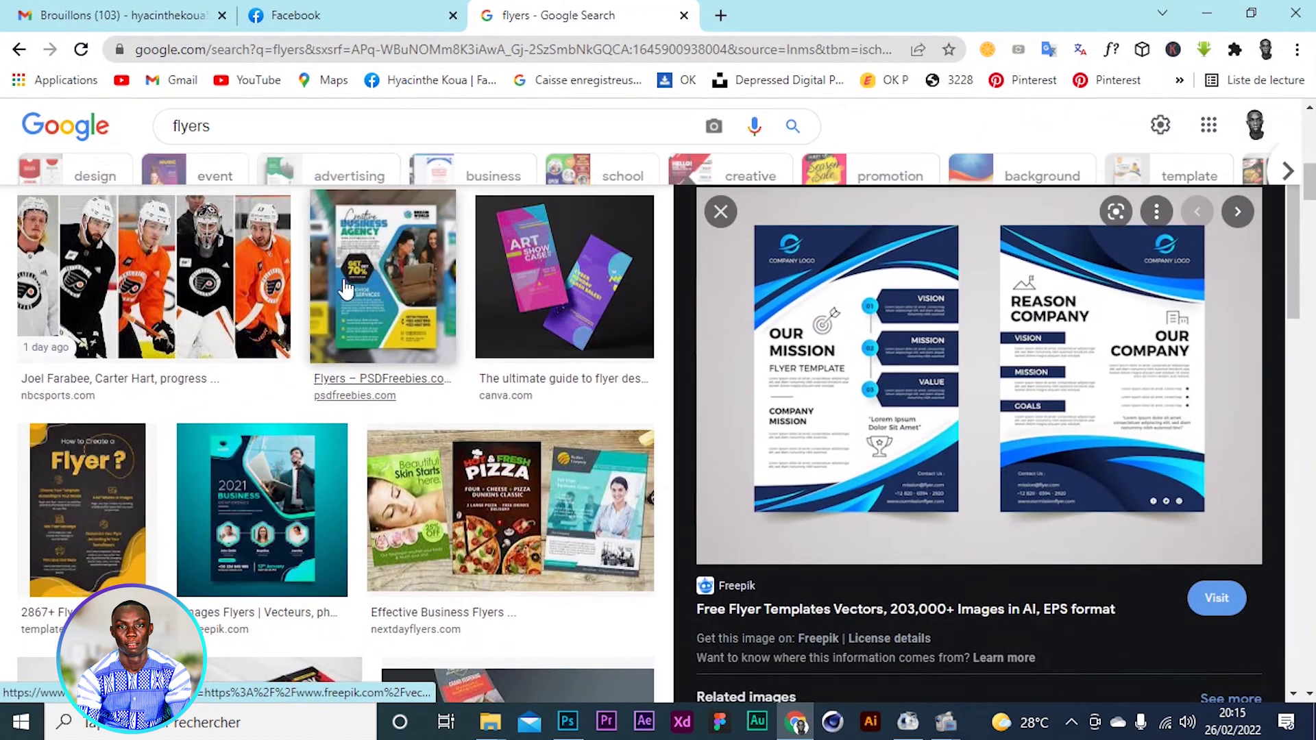
double_click(203, 127)
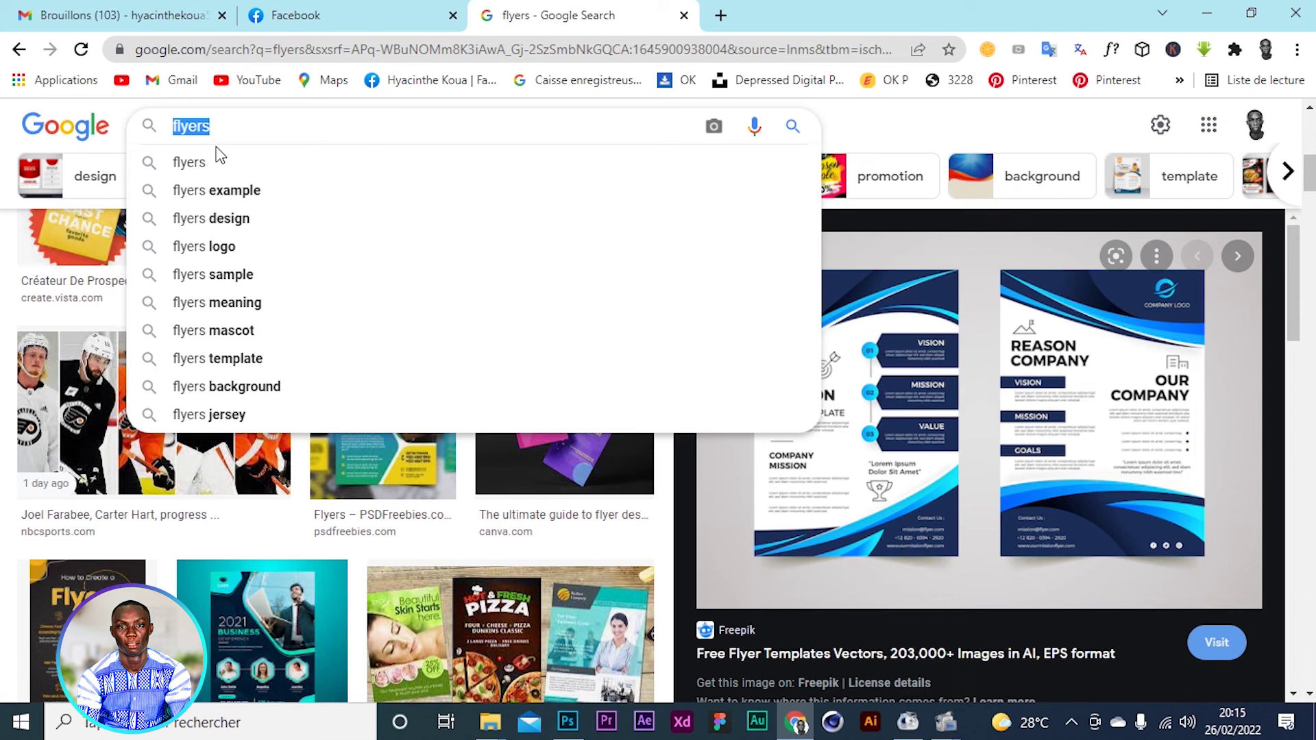
type("cont")
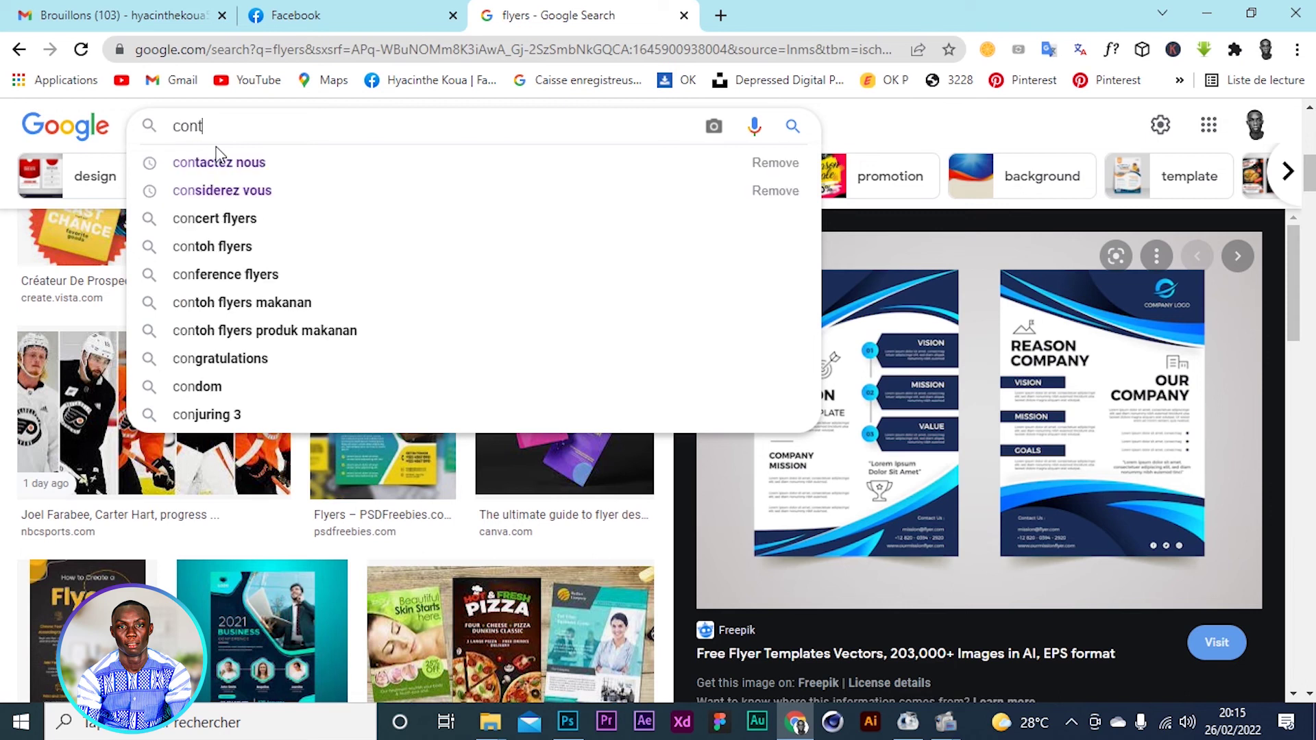
type("act")
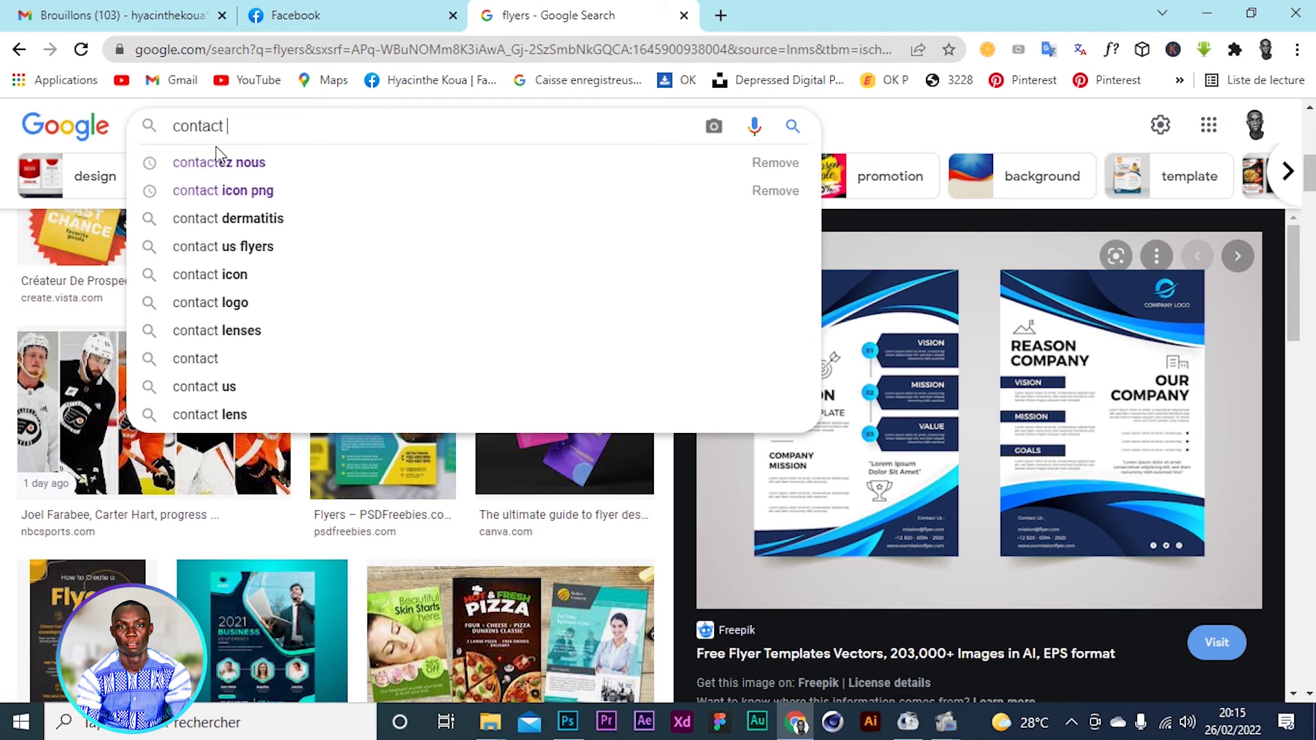
type(" ico")
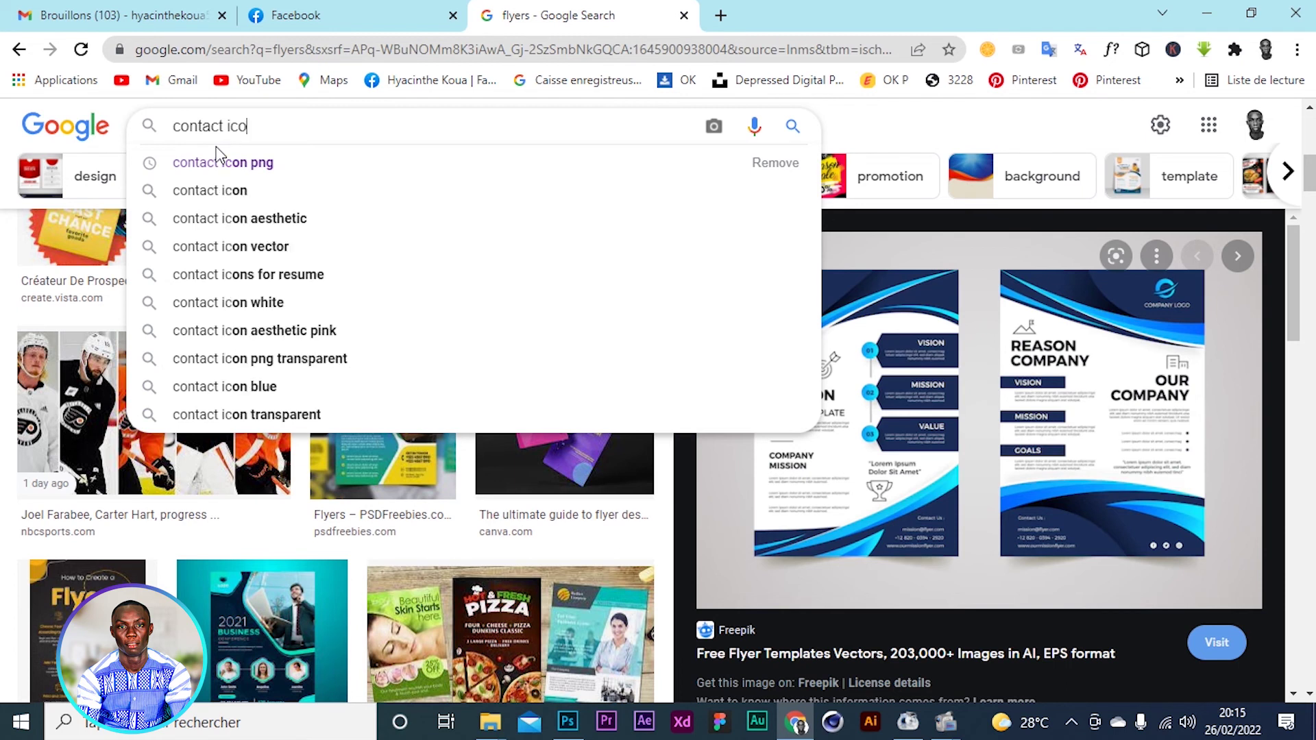
type("n png")
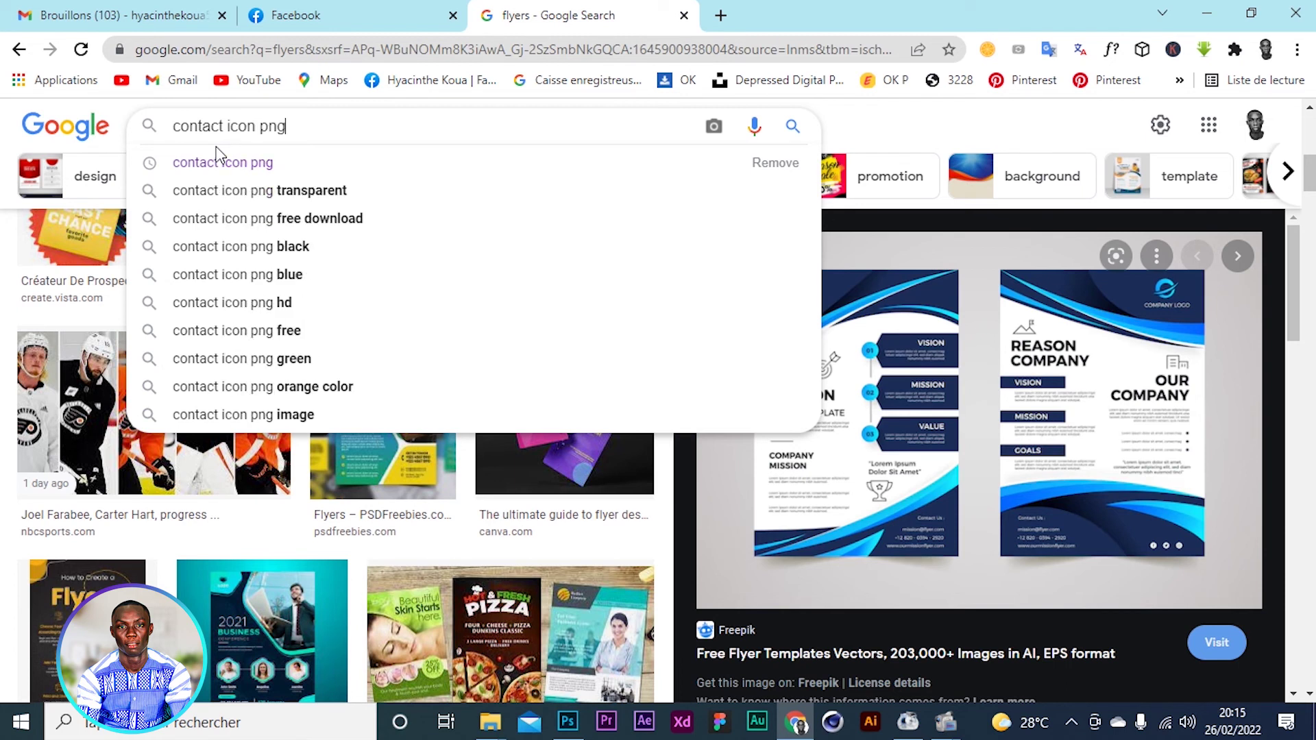
key("Return")
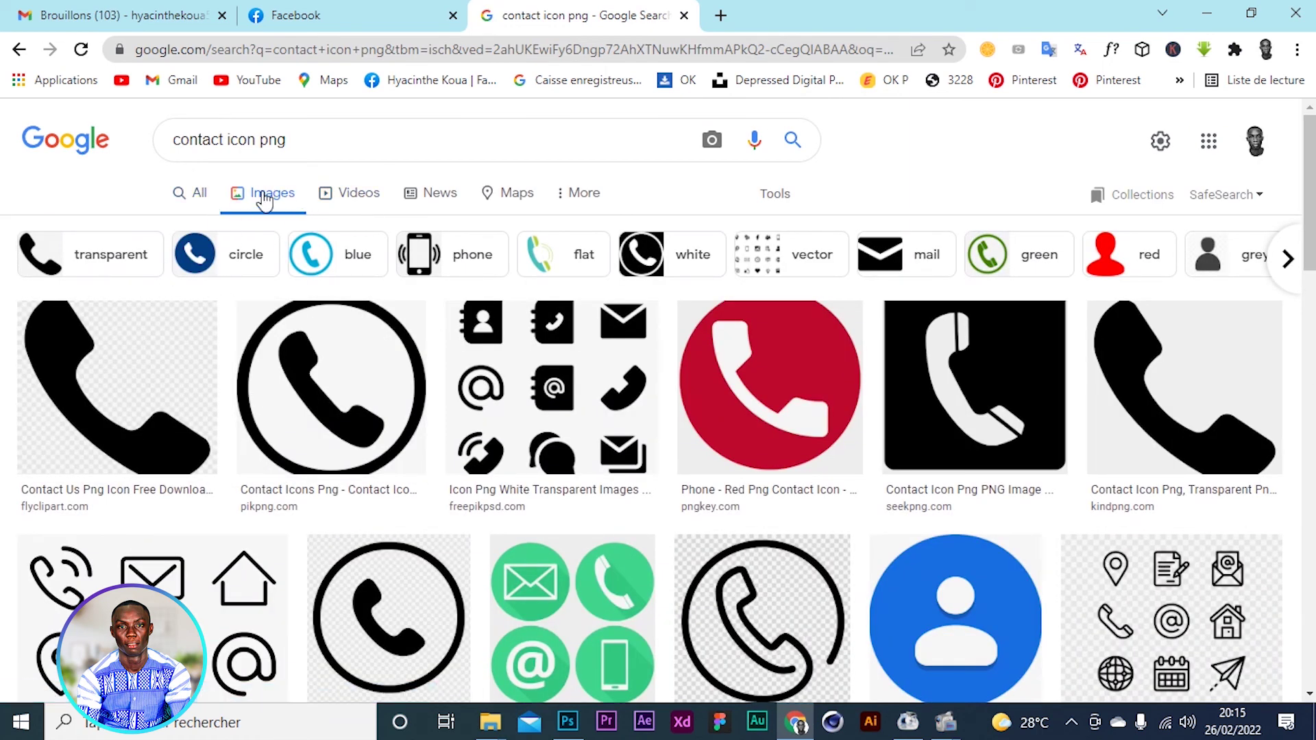
scroll(749, 426, "down", 4)
scroll(880, 392, "up", 4)
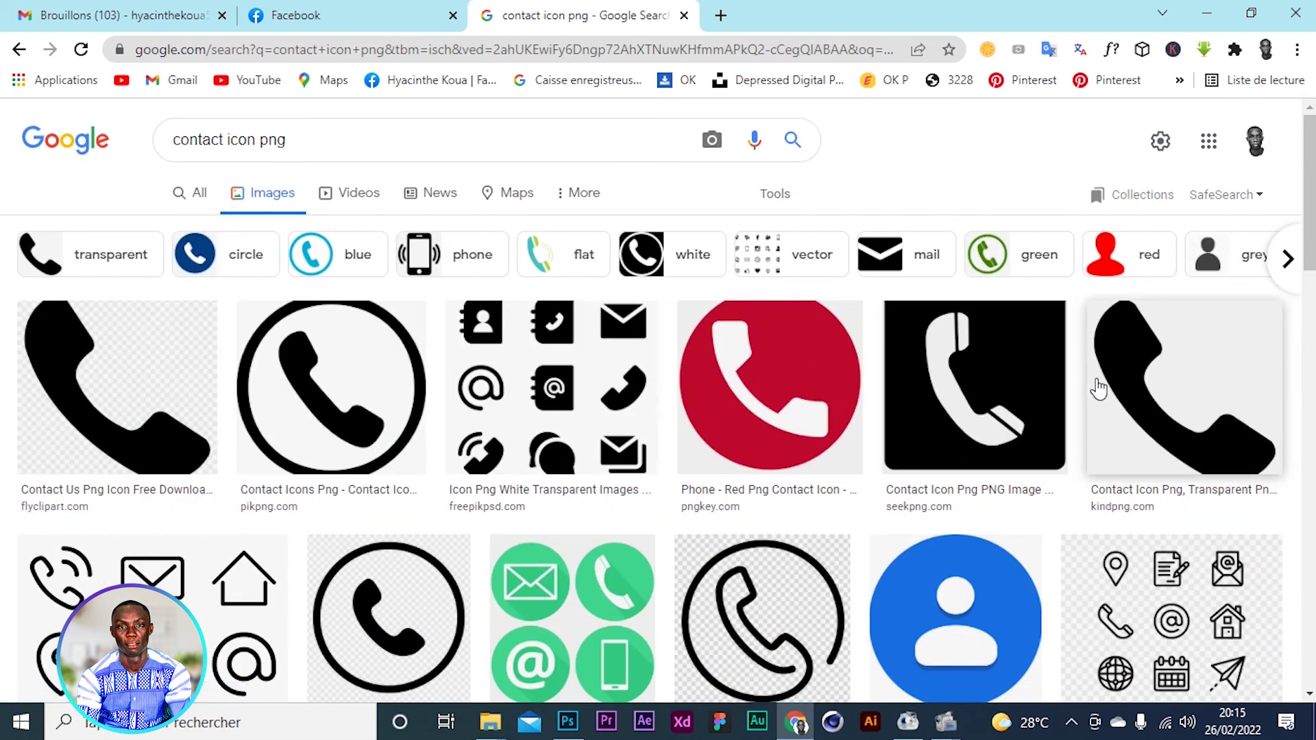
Compare several black phone icons among the related images and open the 512 × 512 transparent handset from Iconfinder
left_click(1163, 370)
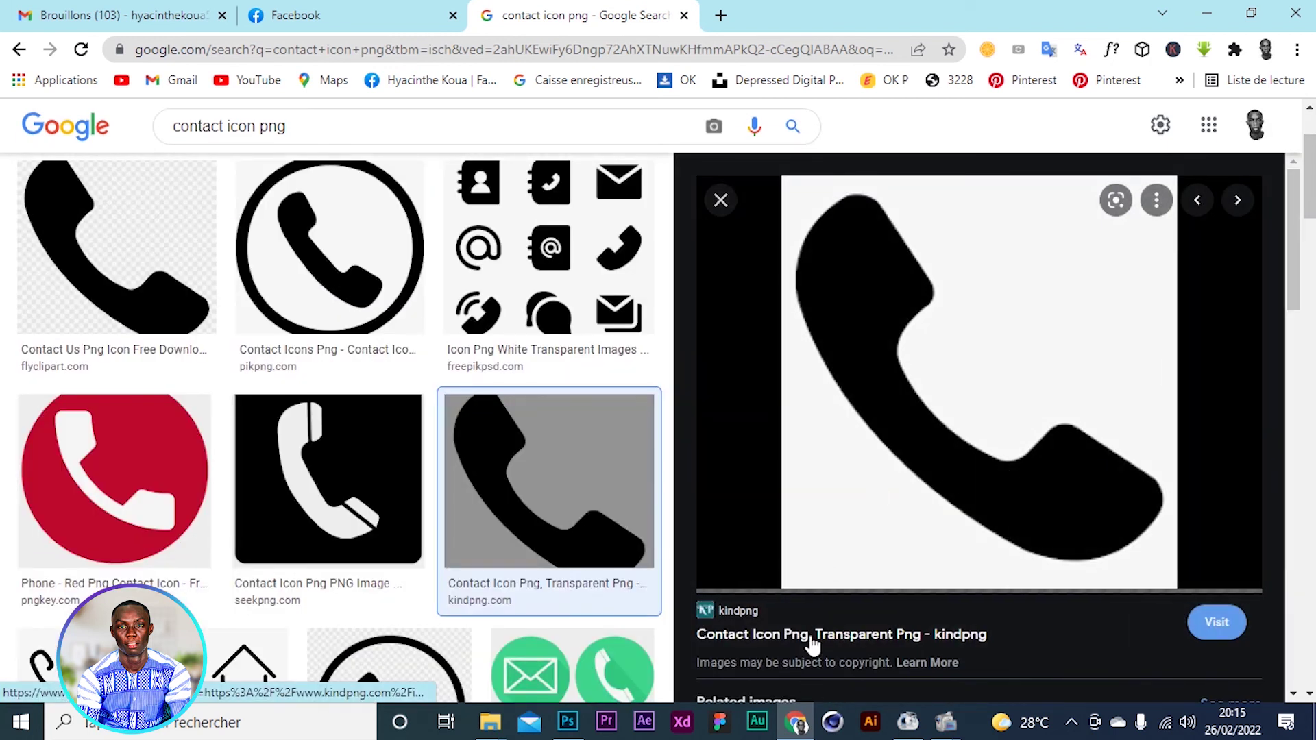
scroll(846, 480, "down", 3)
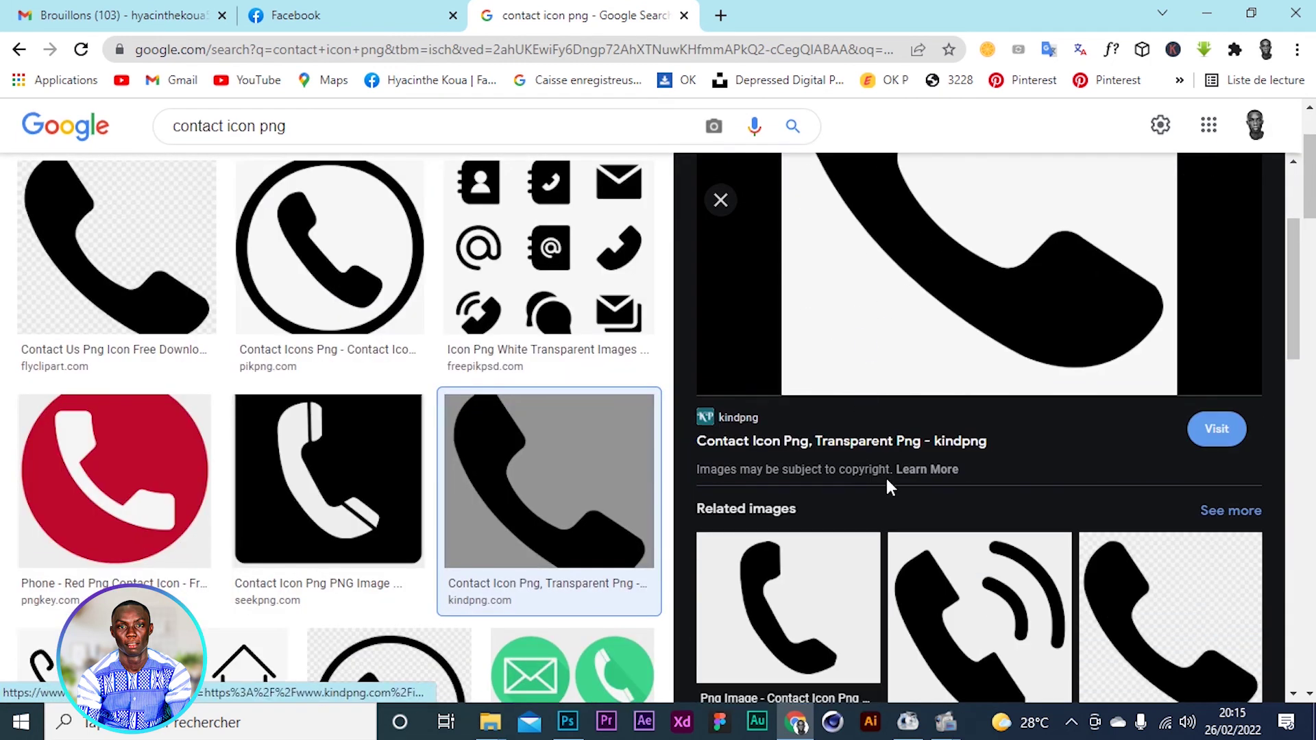
scroll(884, 479, "down", 5)
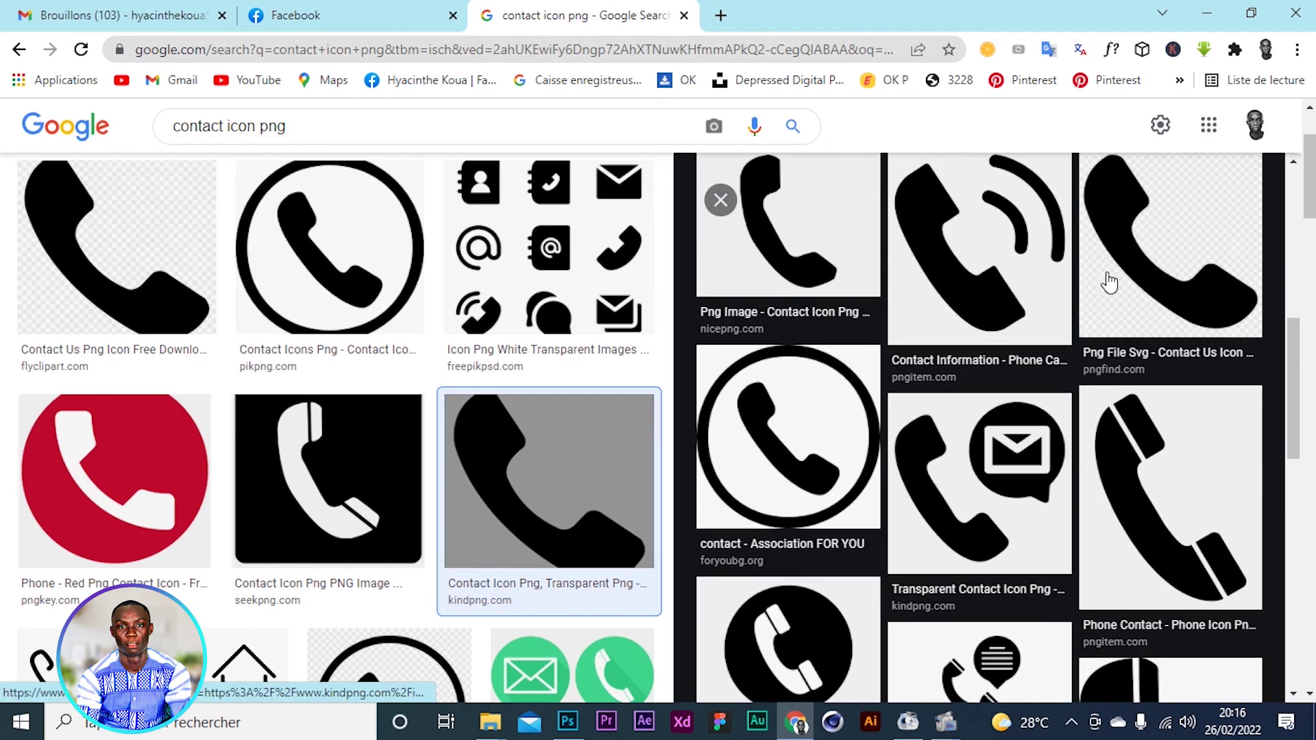
scroll(1162, 372, "down", 1)
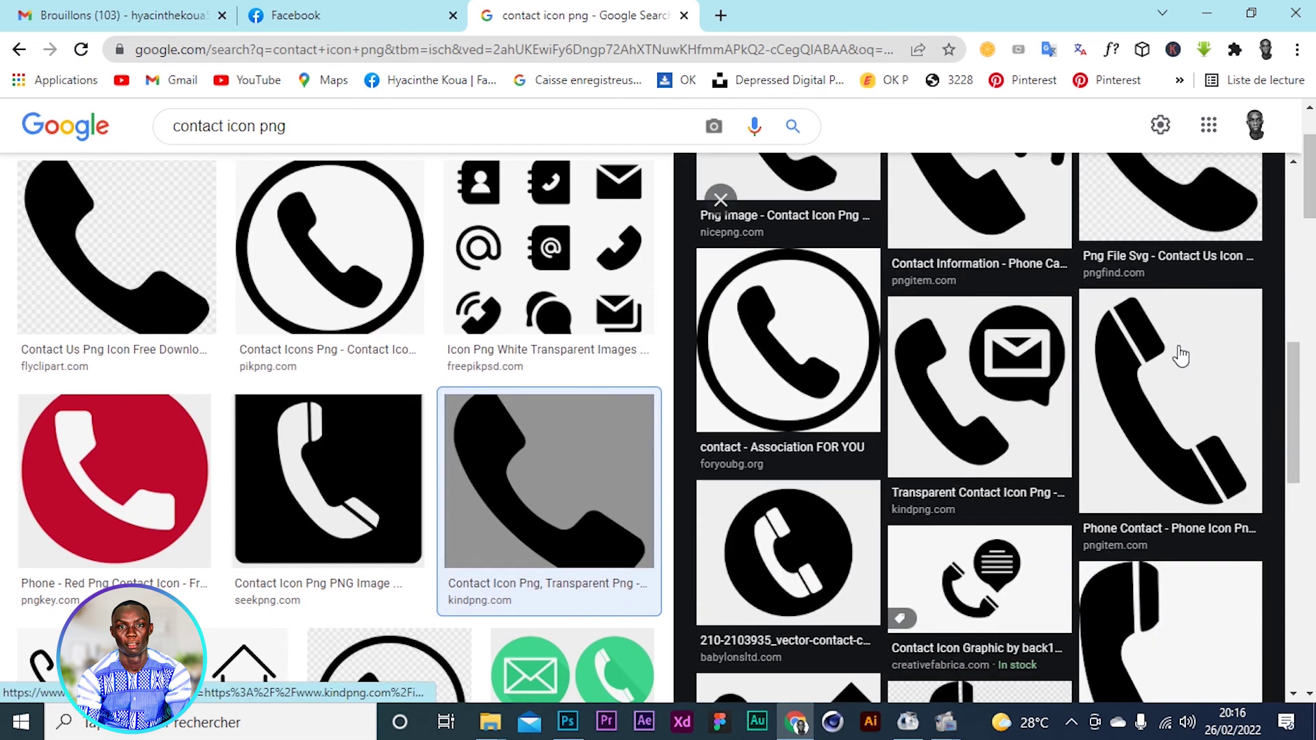
left_click(1164, 353)
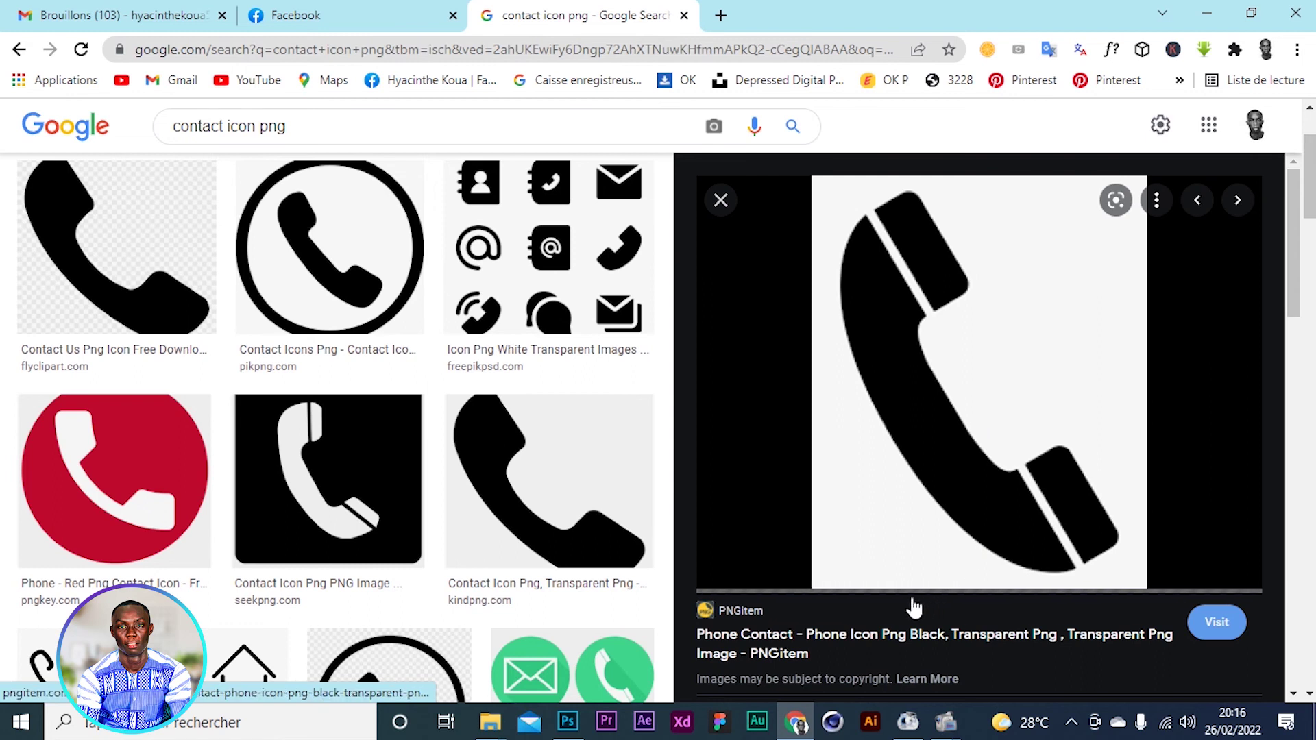
scroll(829, 505, "down", 5)
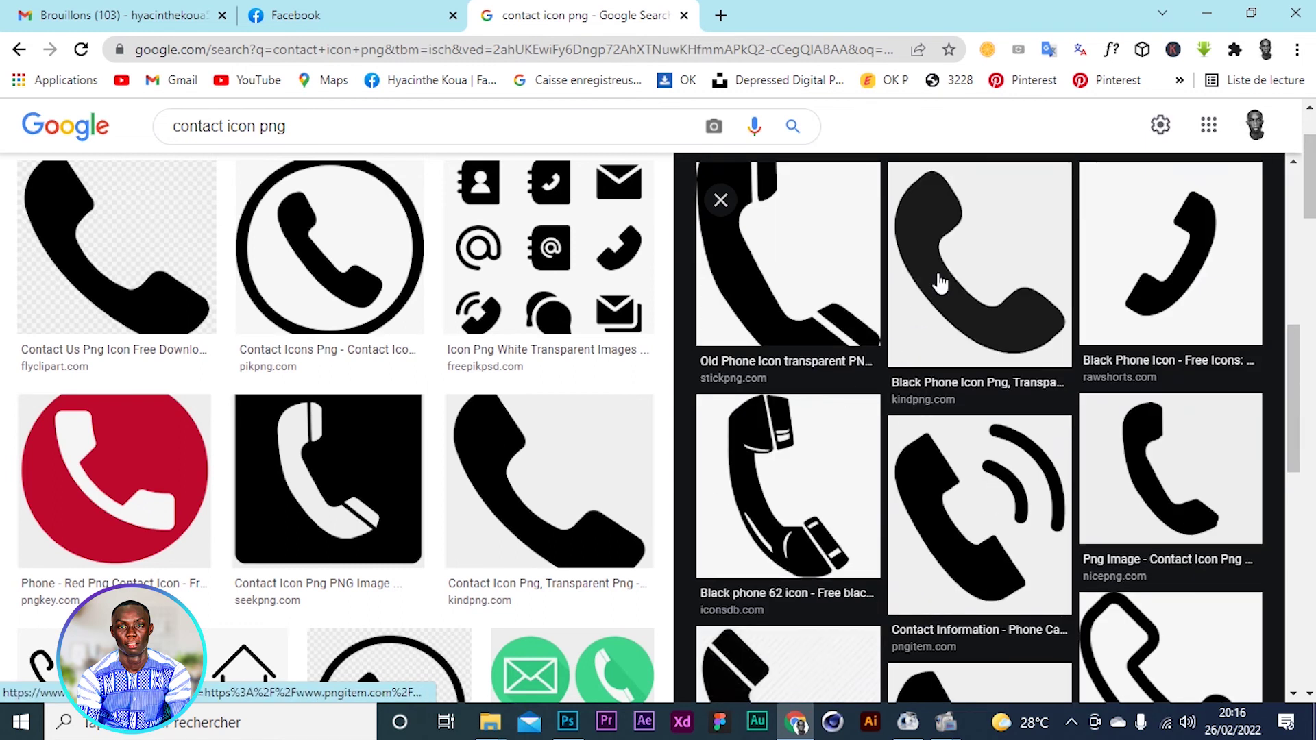
left_click(967, 269)
scroll(886, 472, "down", 10)
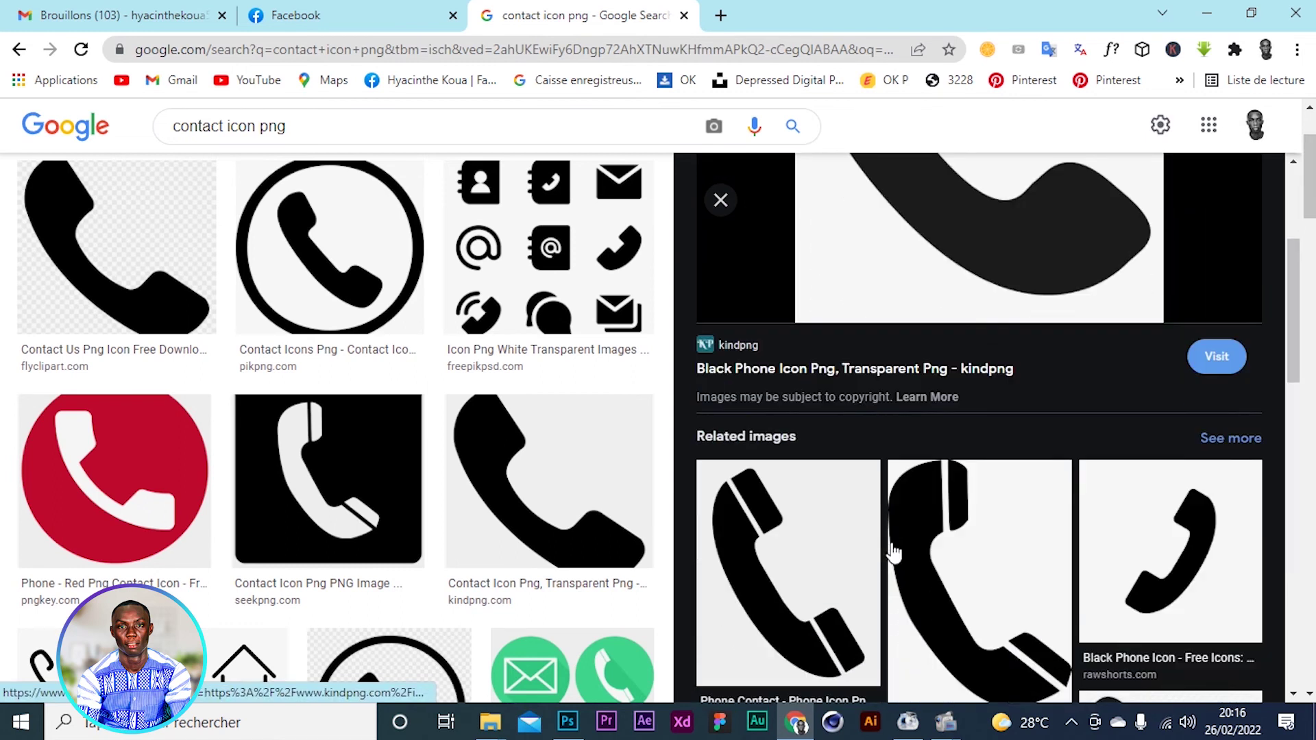
left_click(772, 432)
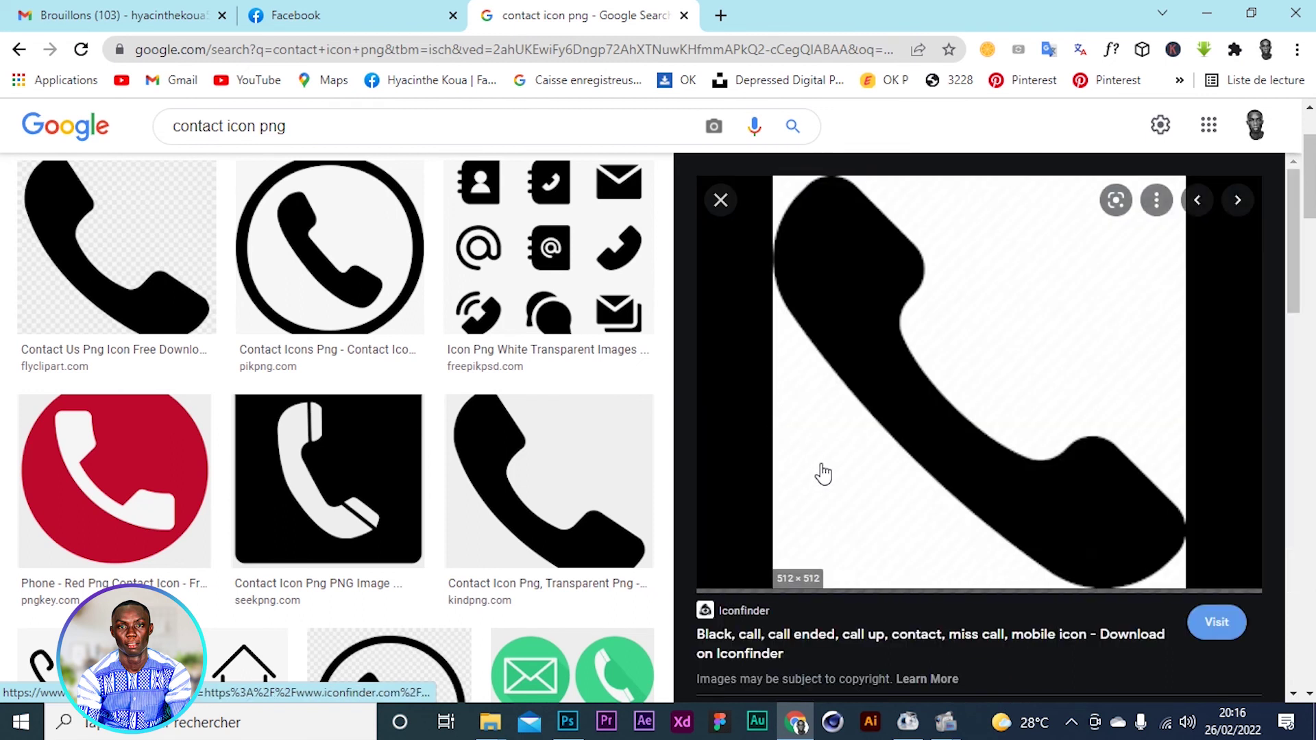
scroll(800, 509, "down", 1)
scroll(788, 495, "up", 4)
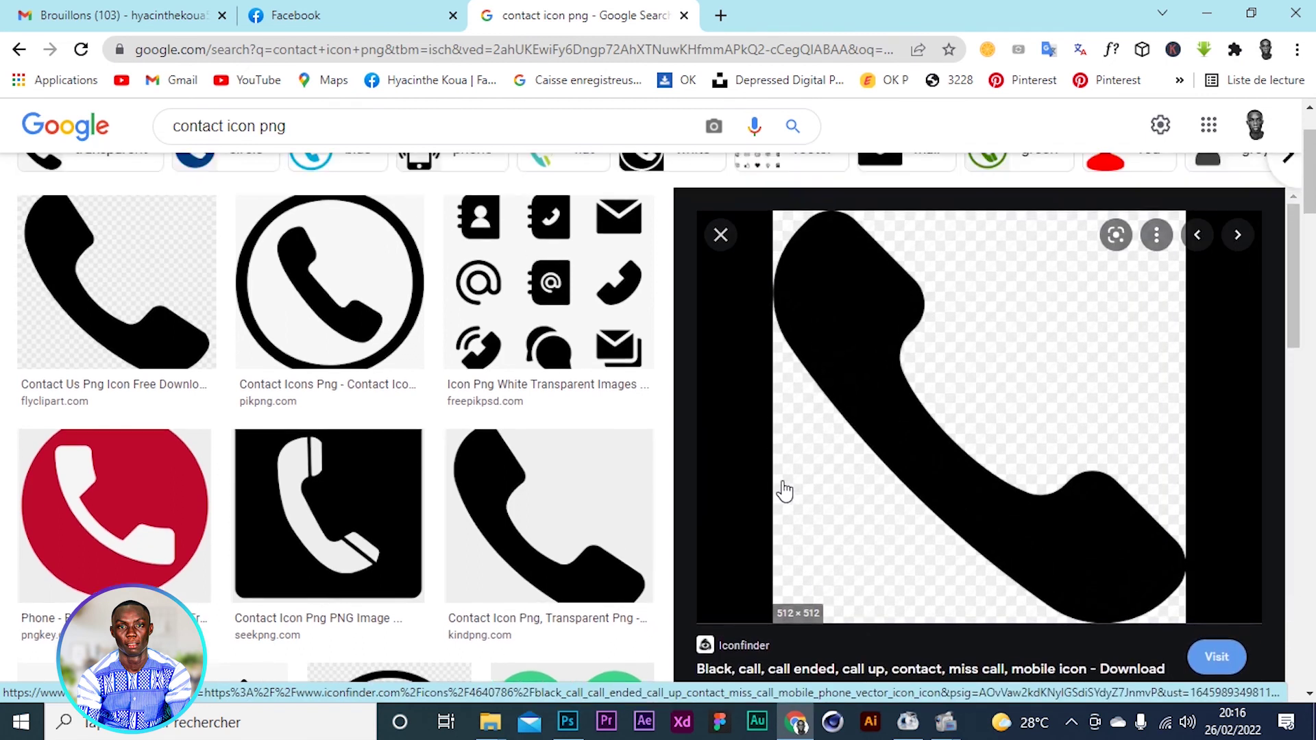
scroll(743, 441, "down", 7)
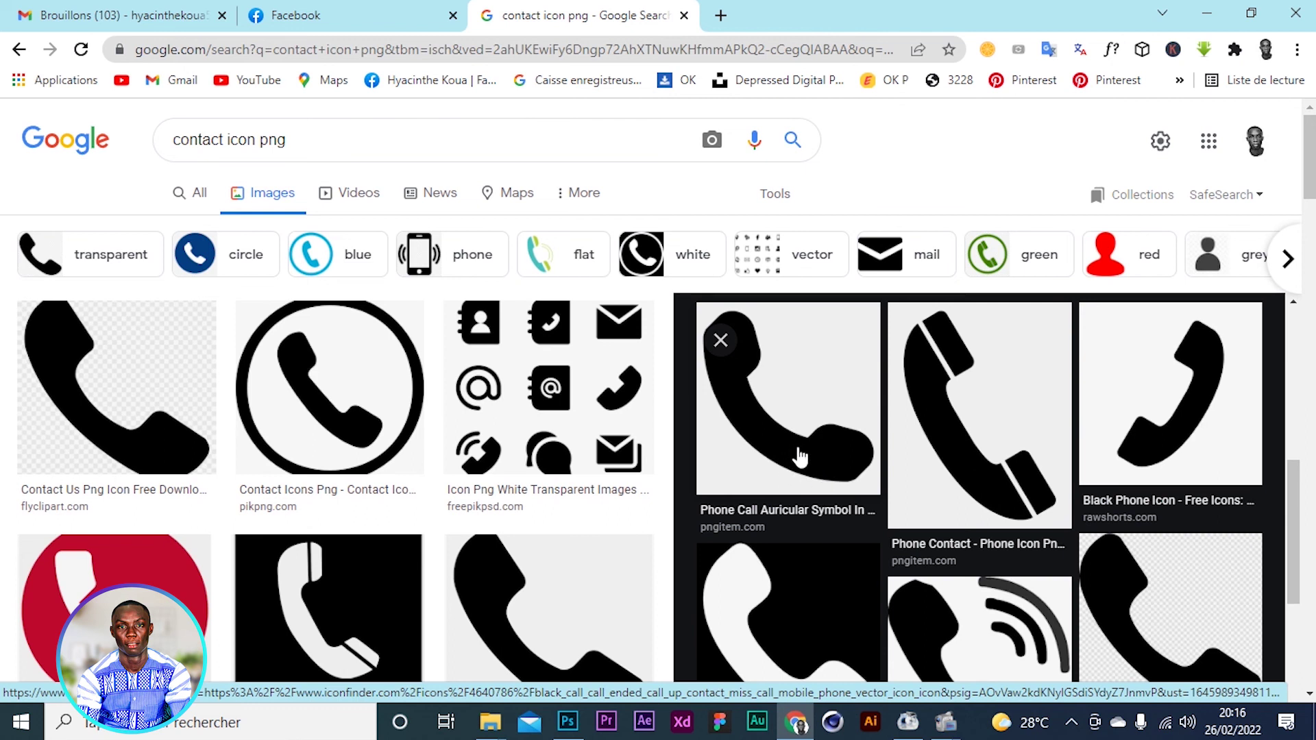
scroll(850, 454, "up", 7)
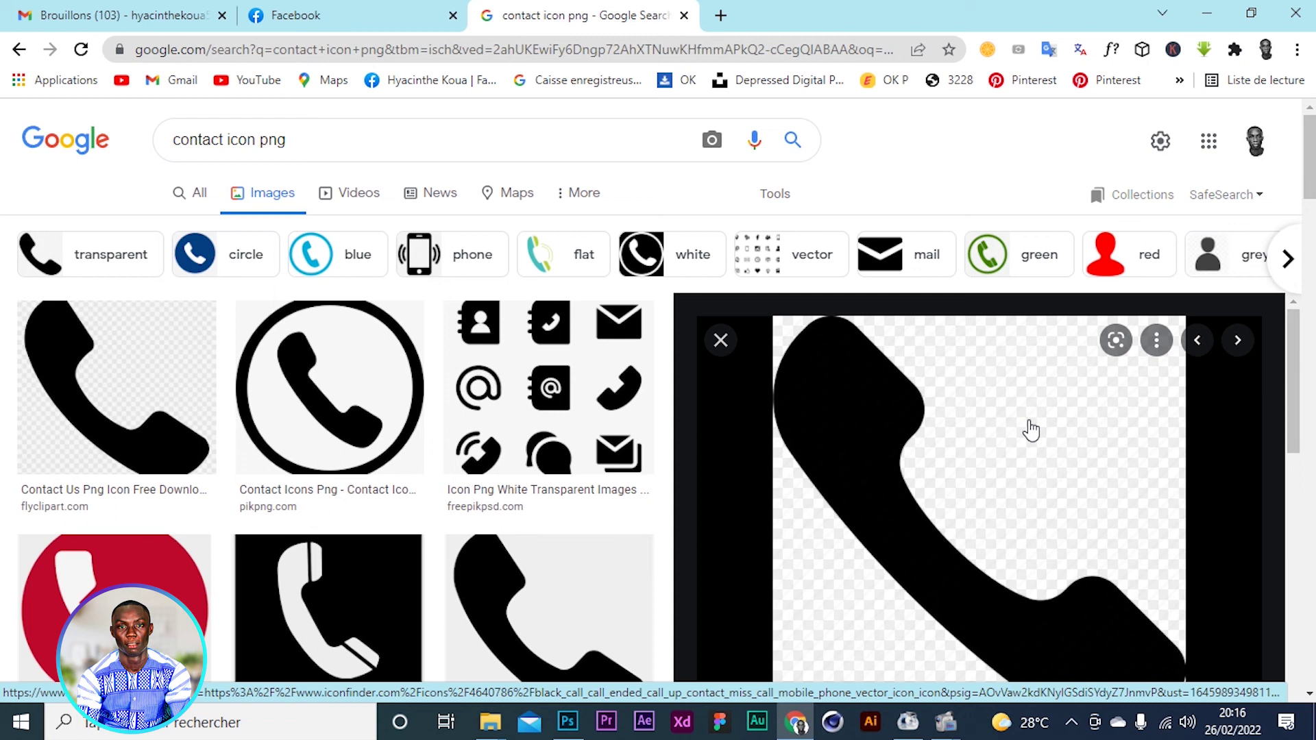
Download the transparent black handset icon from the enlarged Iconfinder preview
right_click(1081, 425)
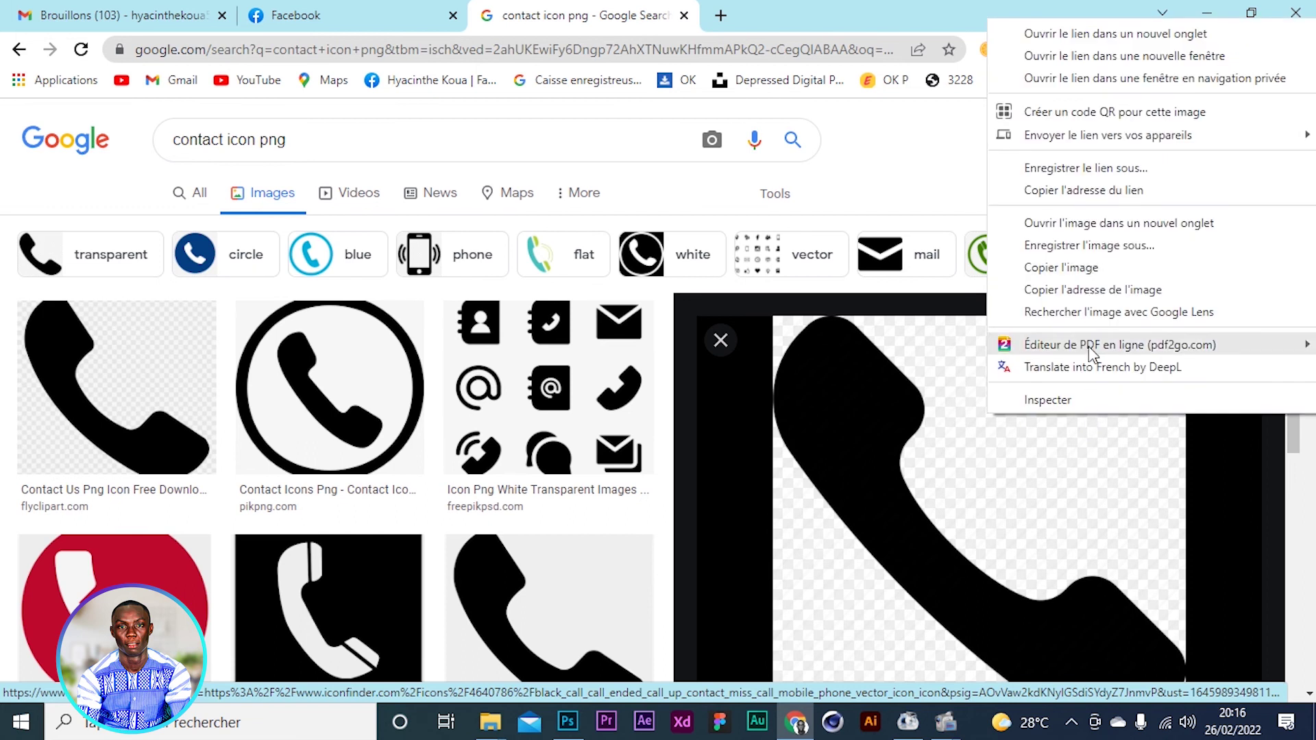
left_click(1089, 268)
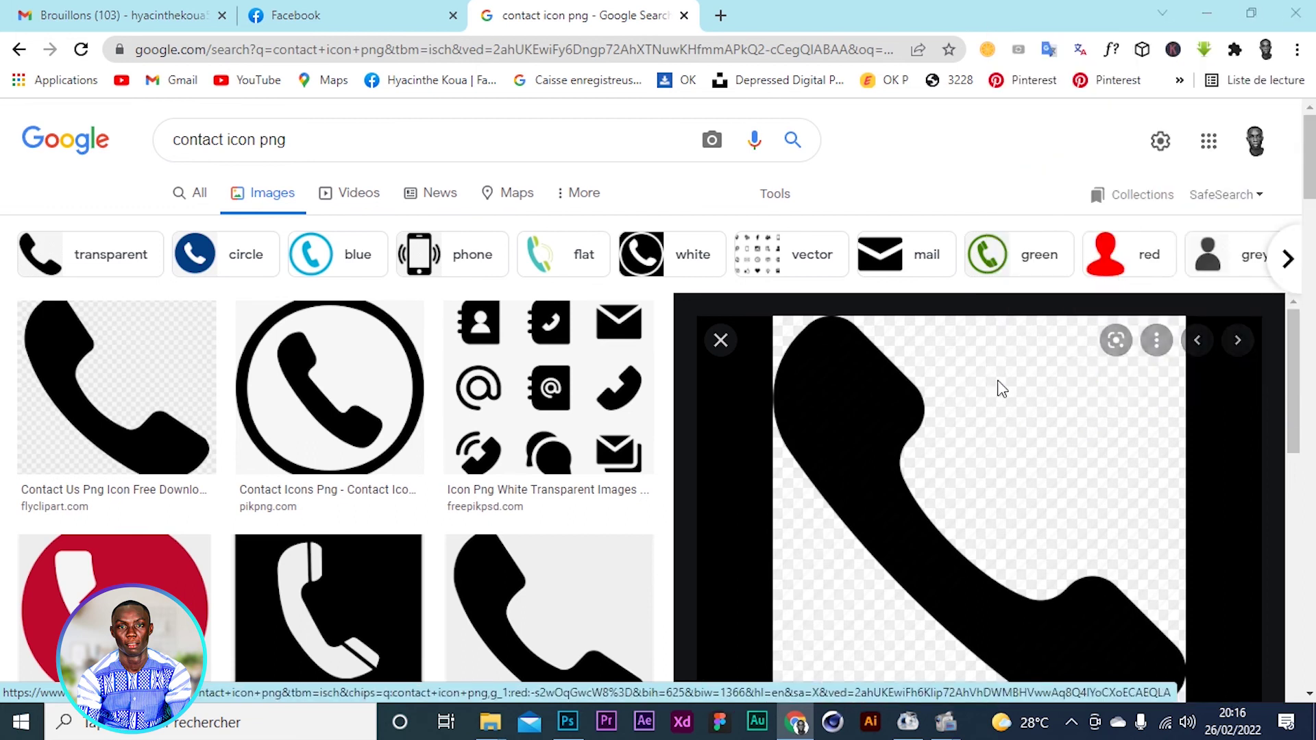
left_click(1146, 430)
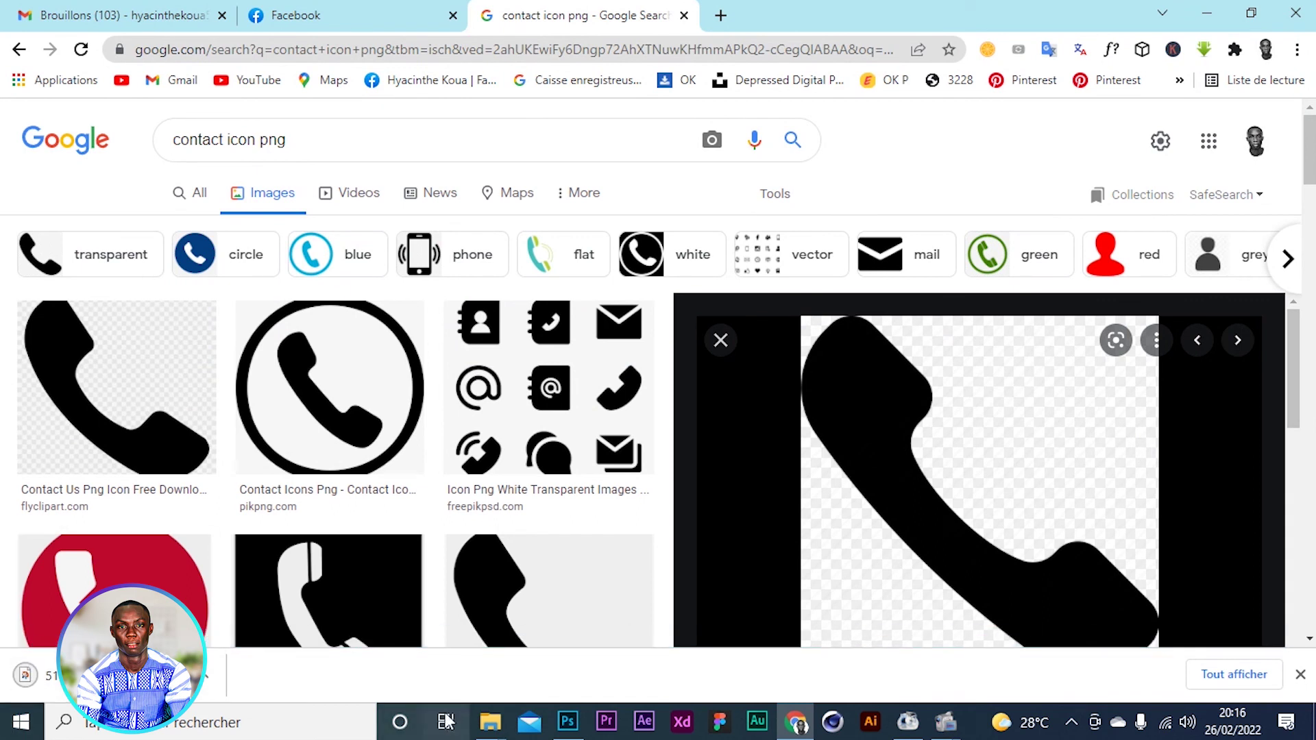
Switch back to Photoshop and place the downloaded 5112916 PNG as an embedded image in the flyer
left_click(567, 721)
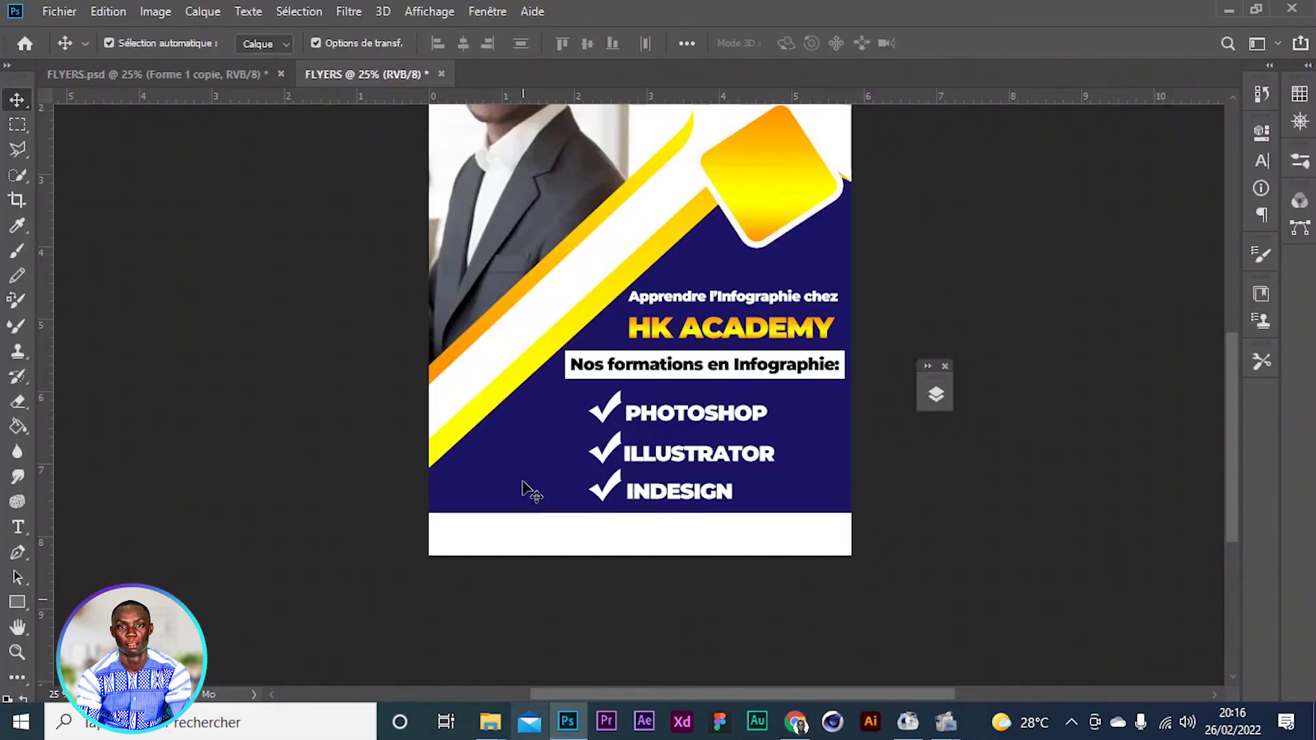
left_click(51, 12)
left_click(84, 381)
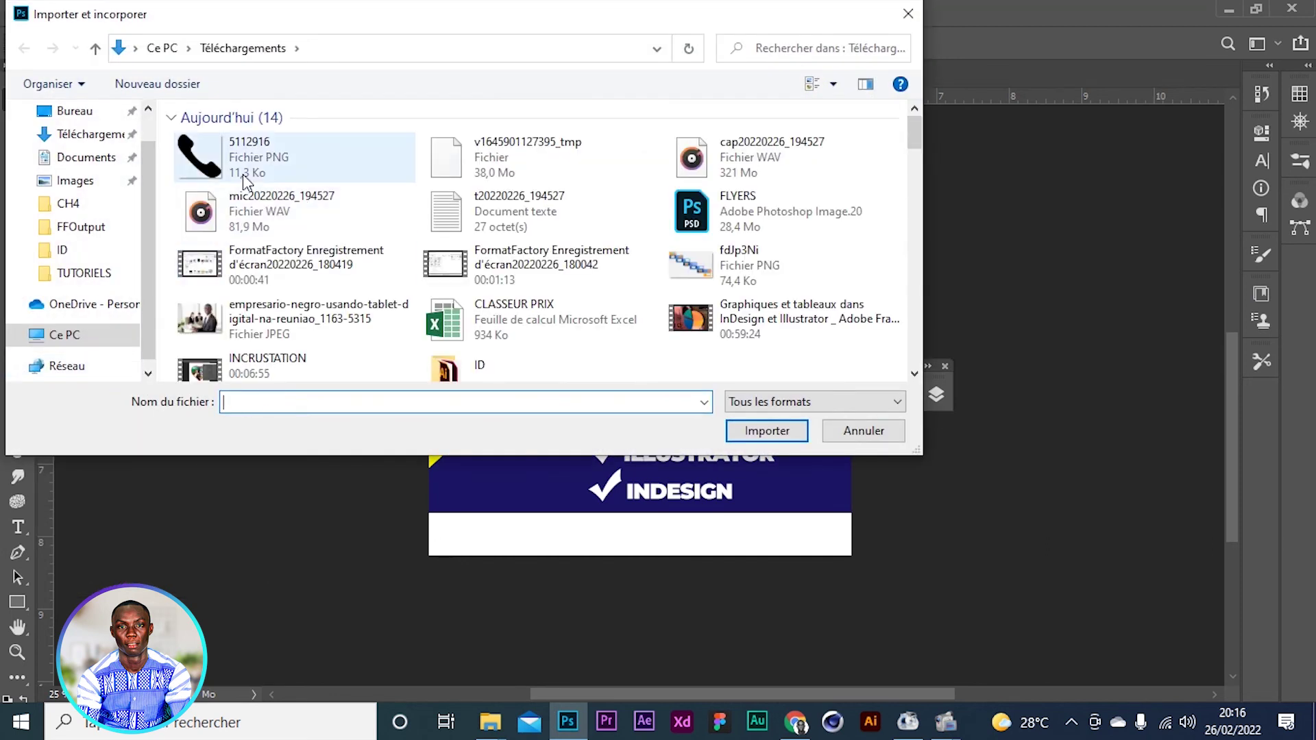
left_click(281, 172)
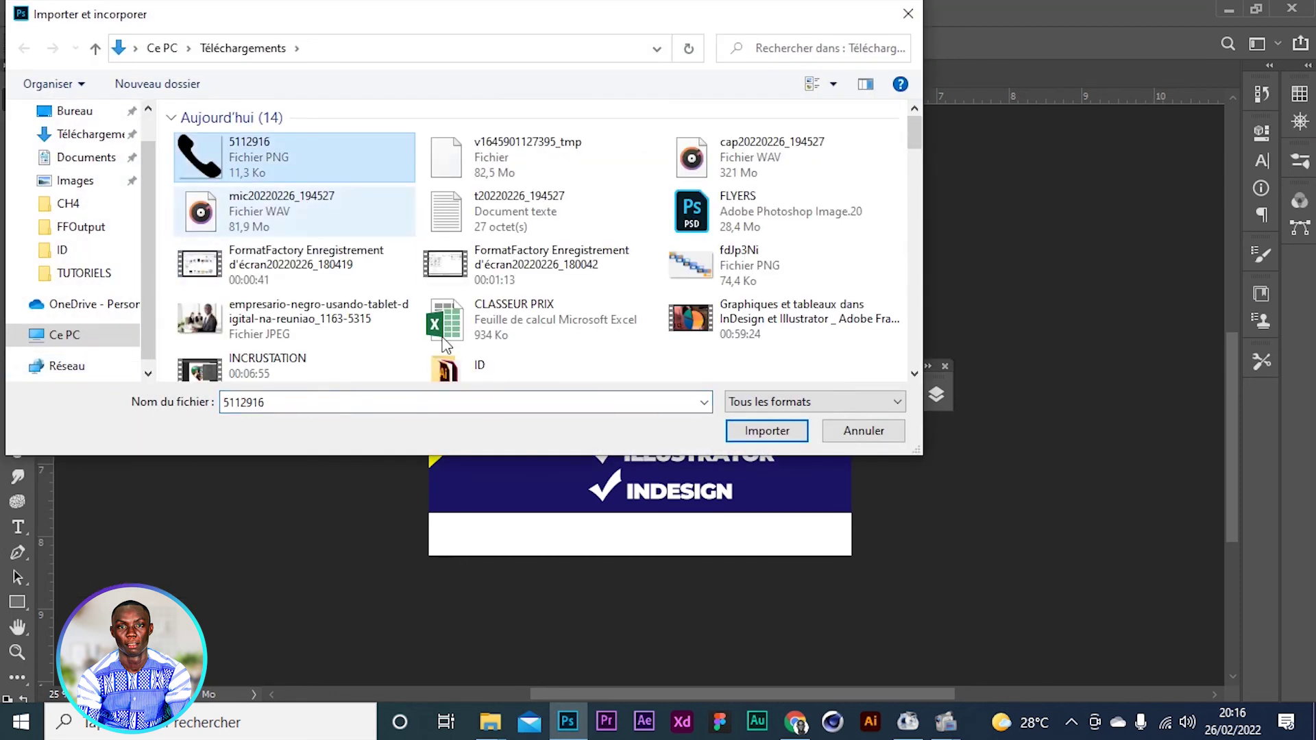
left_click(762, 433)
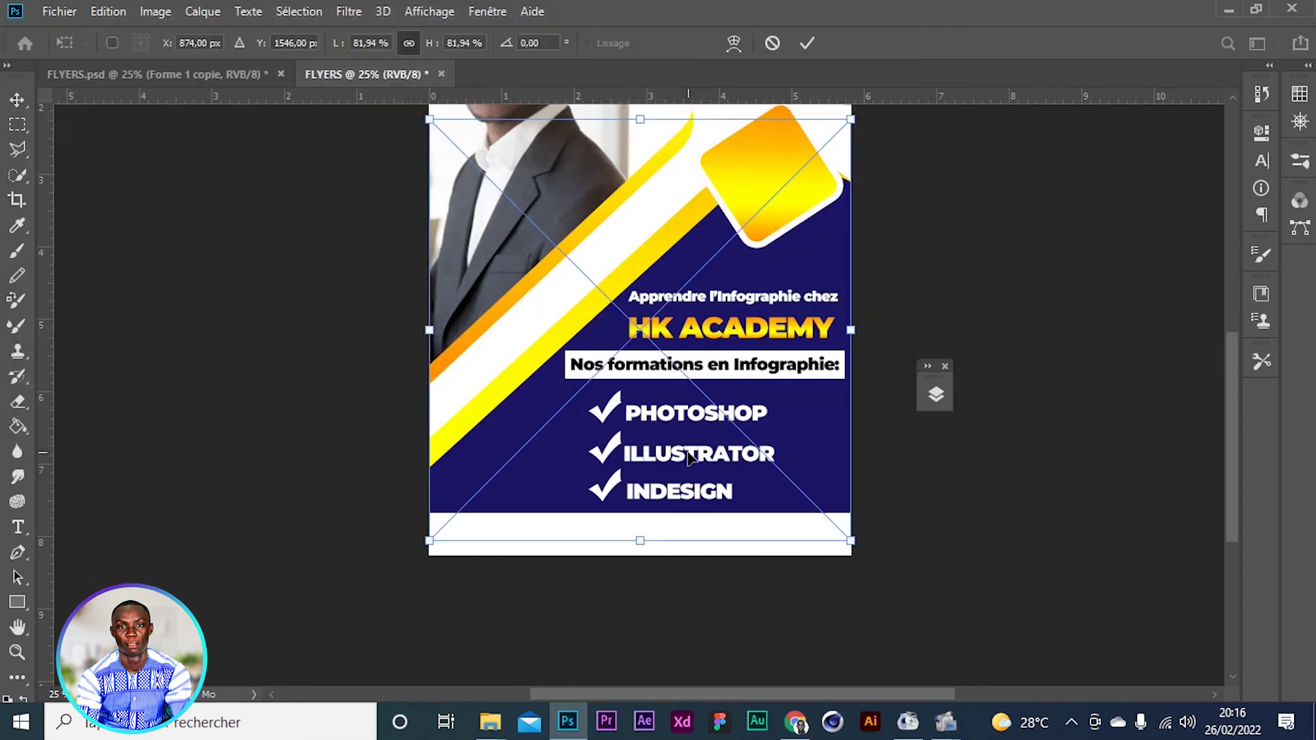
Scale the phone icon to 5.94% and position it in the white footer strip at about X 423, Y 2403 px
left_click_drag(334, 51, 261, 73)
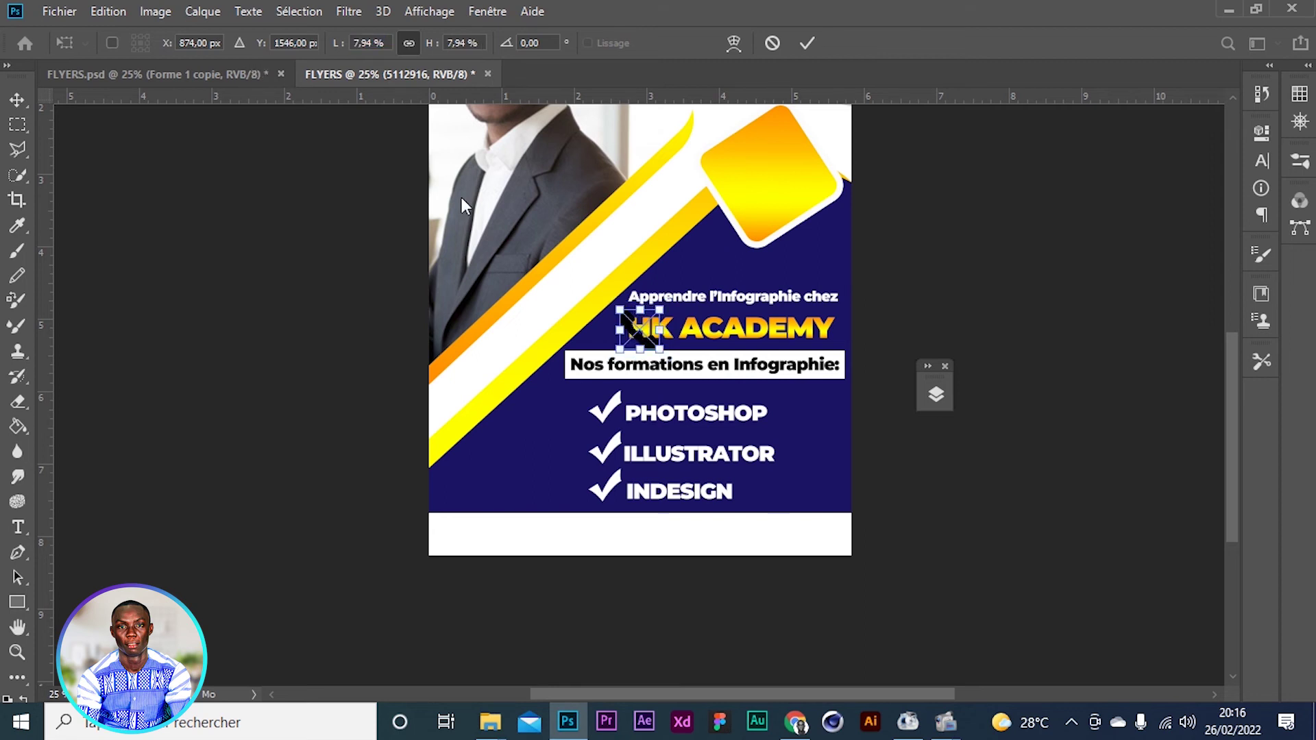
left_click_drag(637, 351, 568, 548)
key("Down")
key("Down")
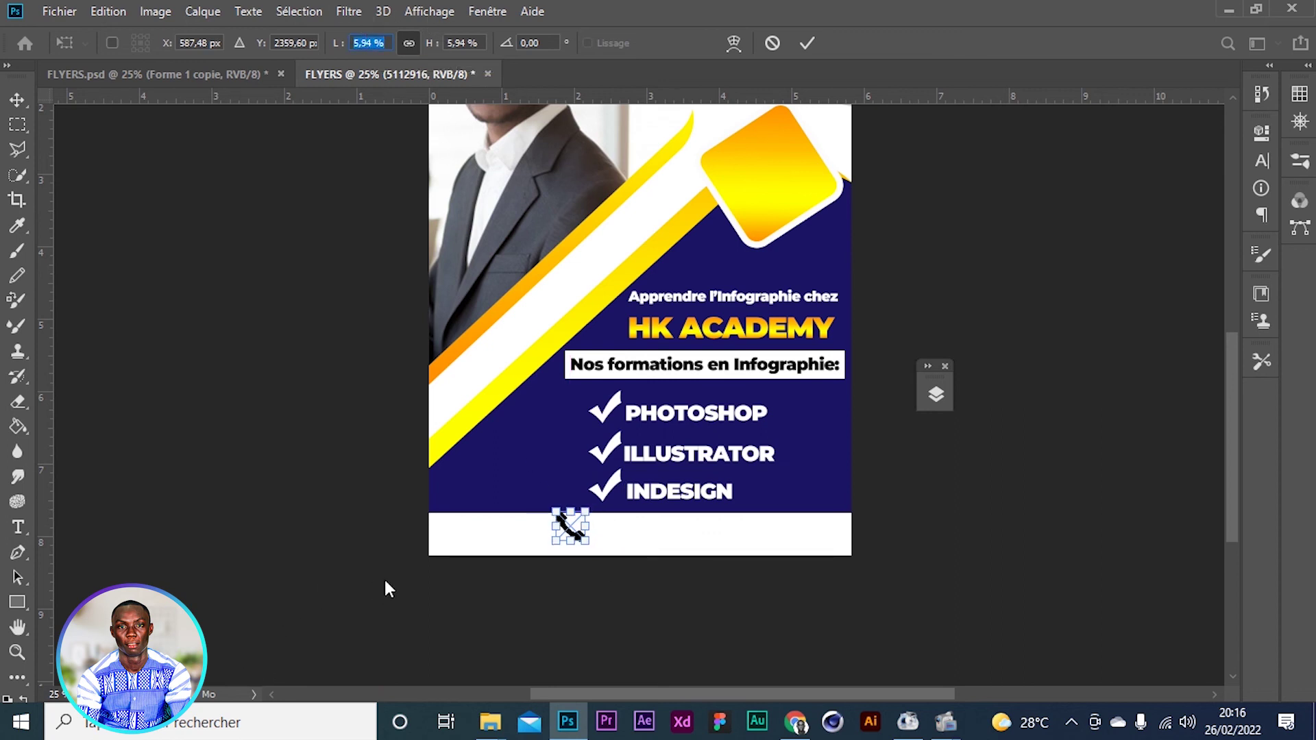
left_click_drag(575, 536, 533, 543)
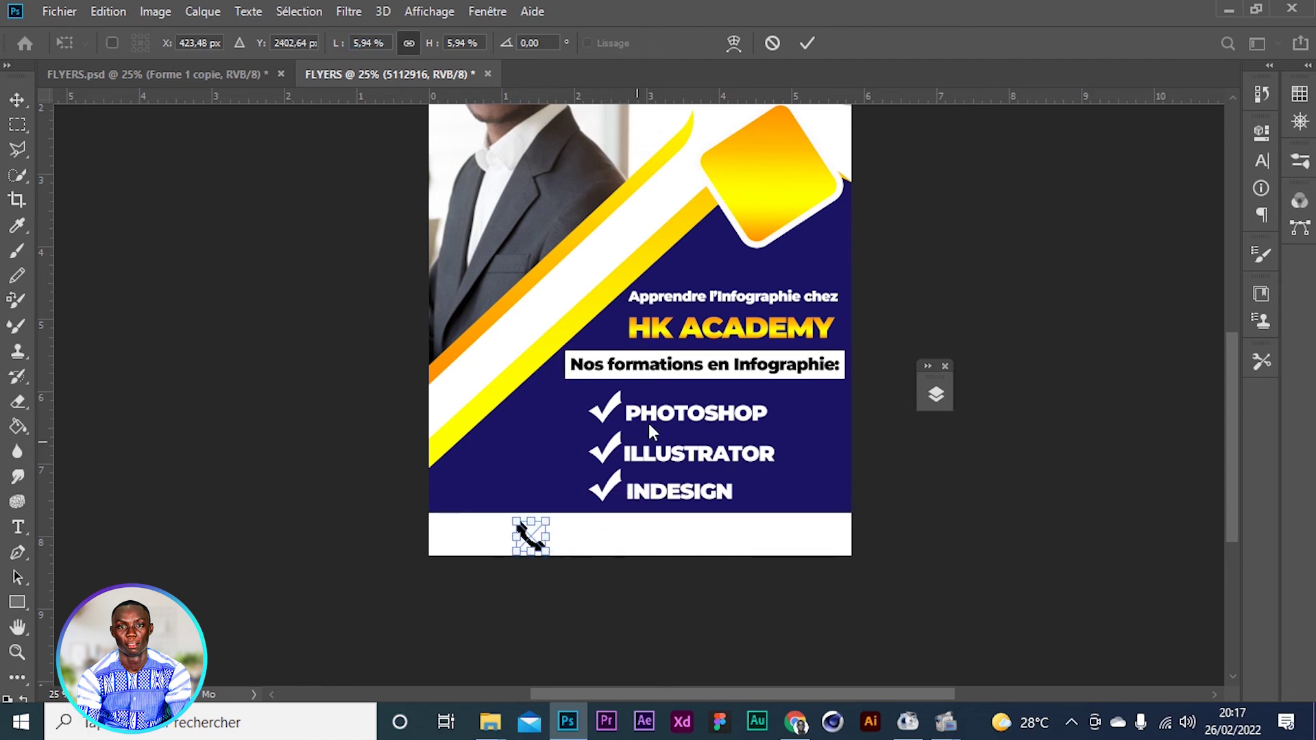
left_click(806, 44)
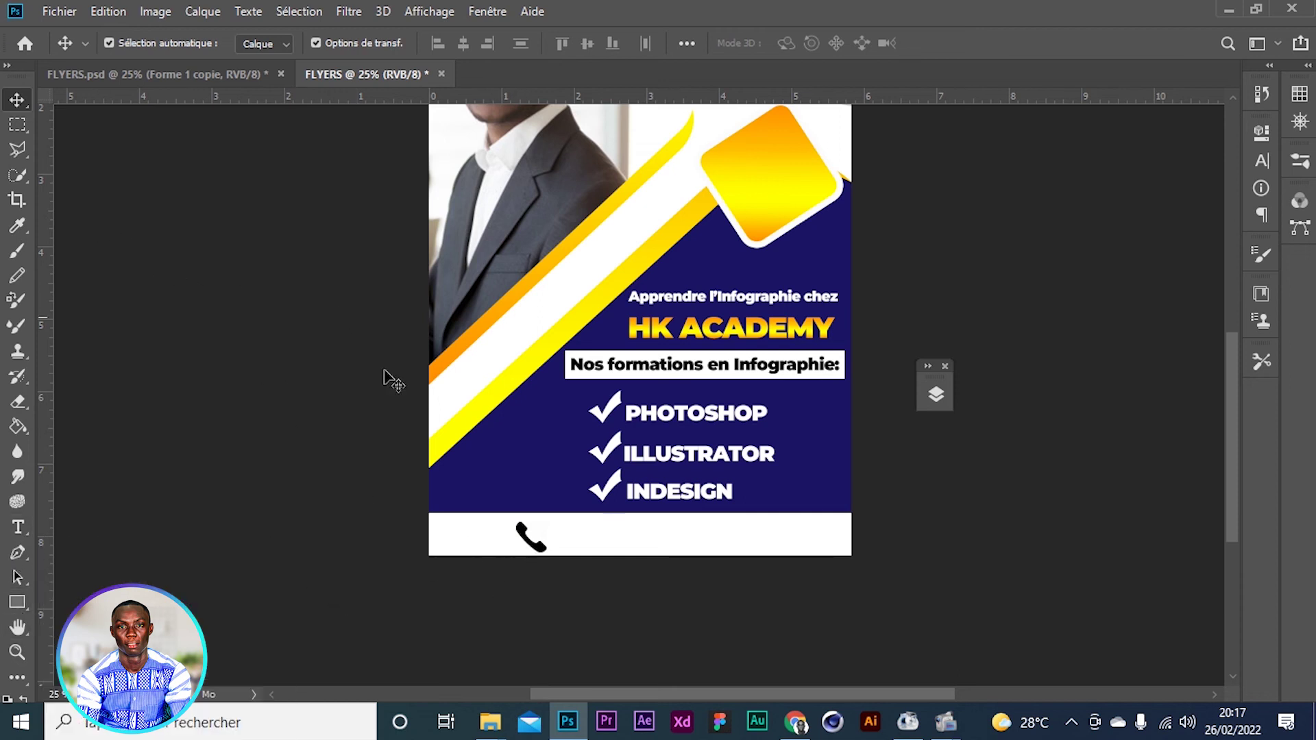
Paste the copied gradient overlay layer style onto the phone icon layer in the white footer strip
left_click(534, 543)
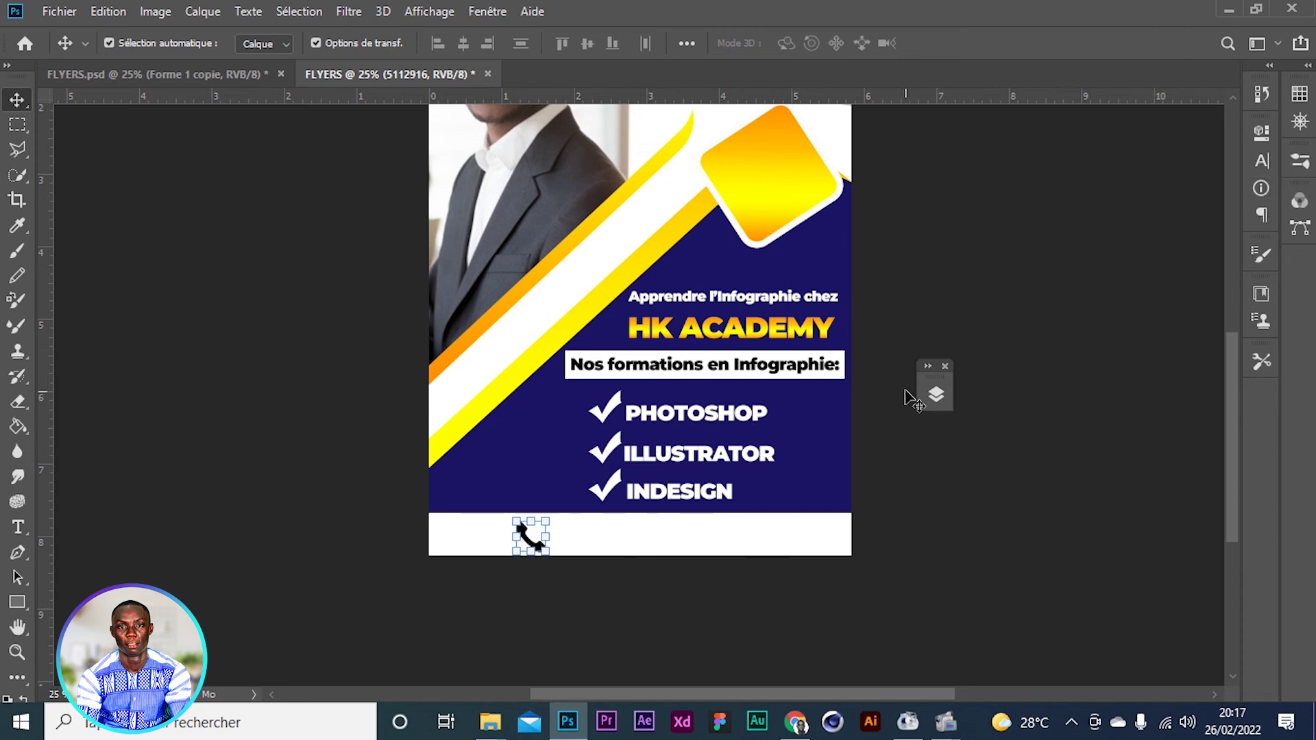
left_click(935, 393)
left_click_drag(798, 291, 1163, 151)
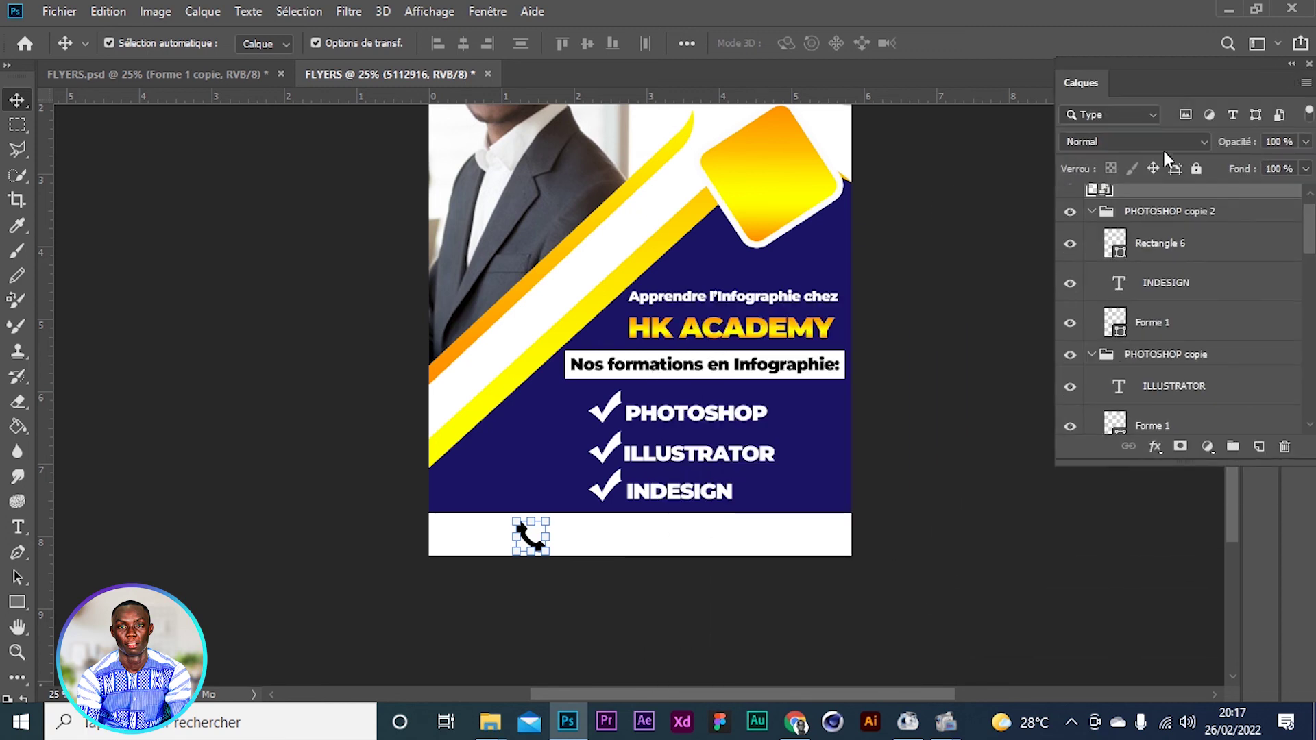
scroll(1165, 351, "up", 1)
right_click(1194, 203)
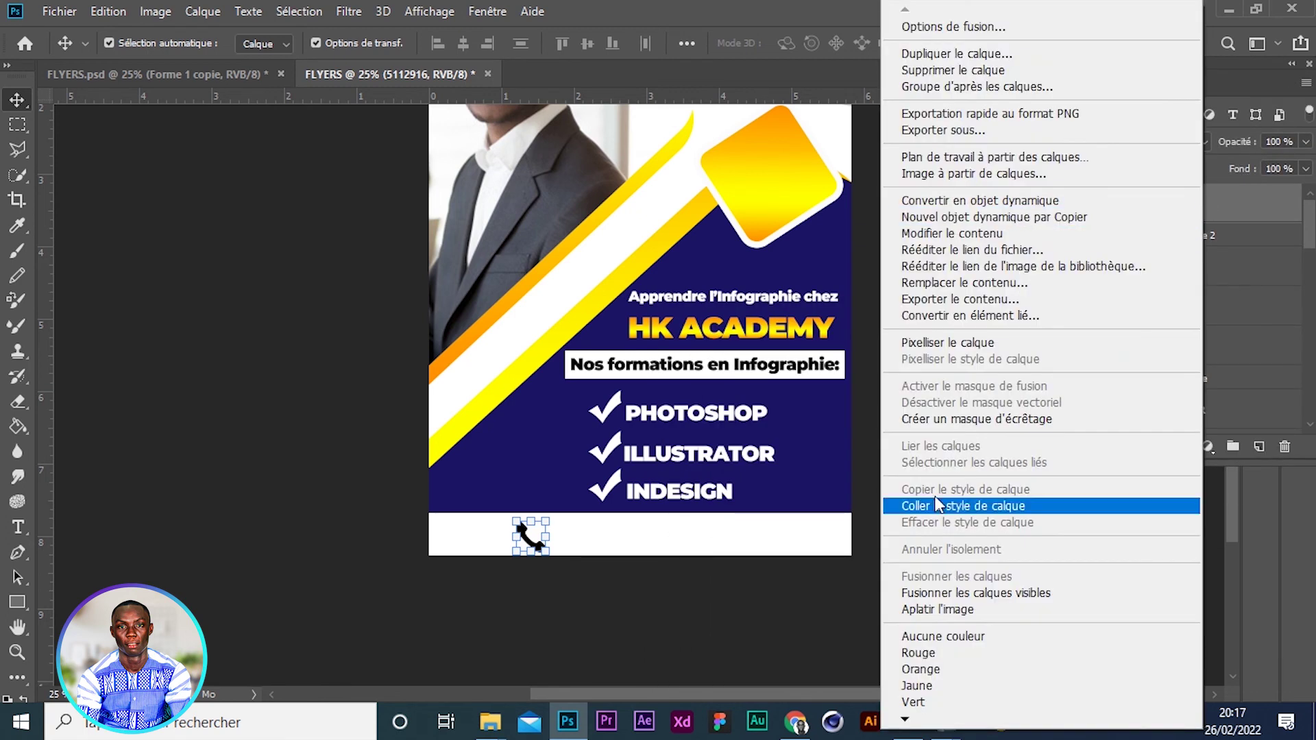
left_click(915, 504)
left_click(563, 611)
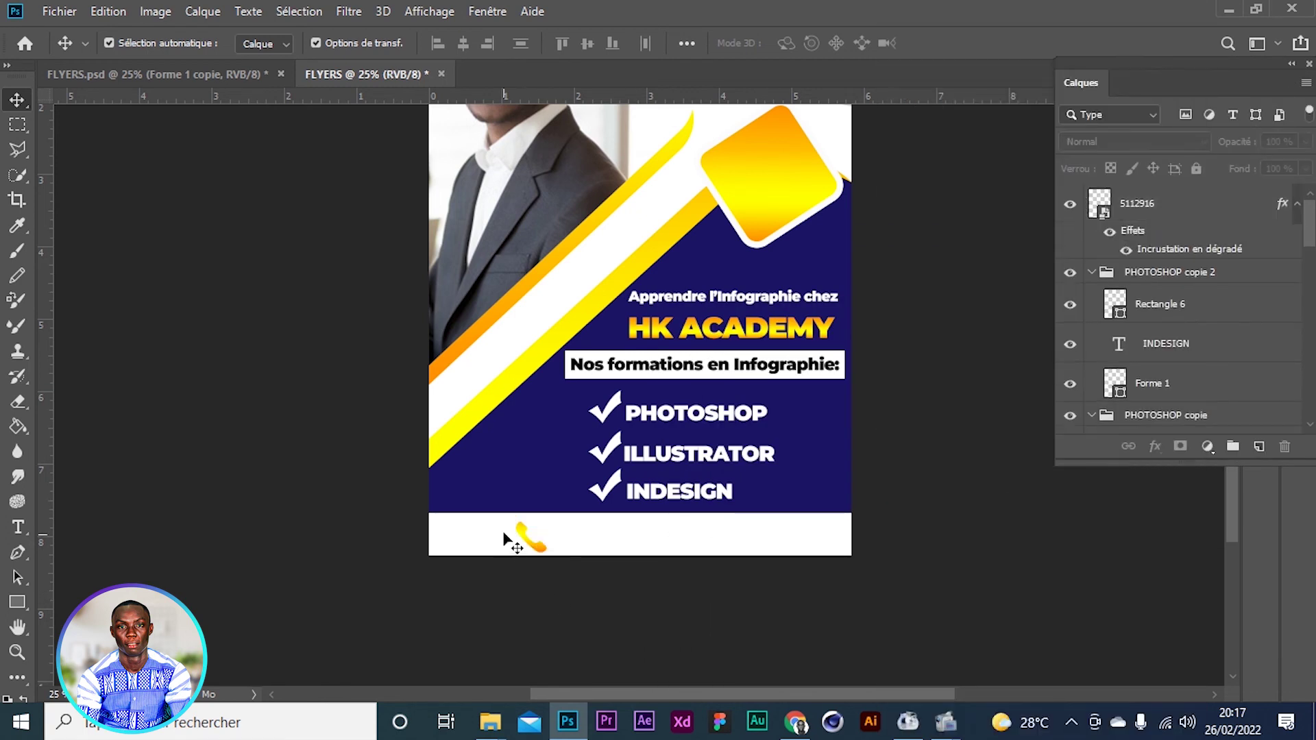
left_click_drag(527, 536, 520, 542)
left_click(338, 546)
left_click(530, 540)
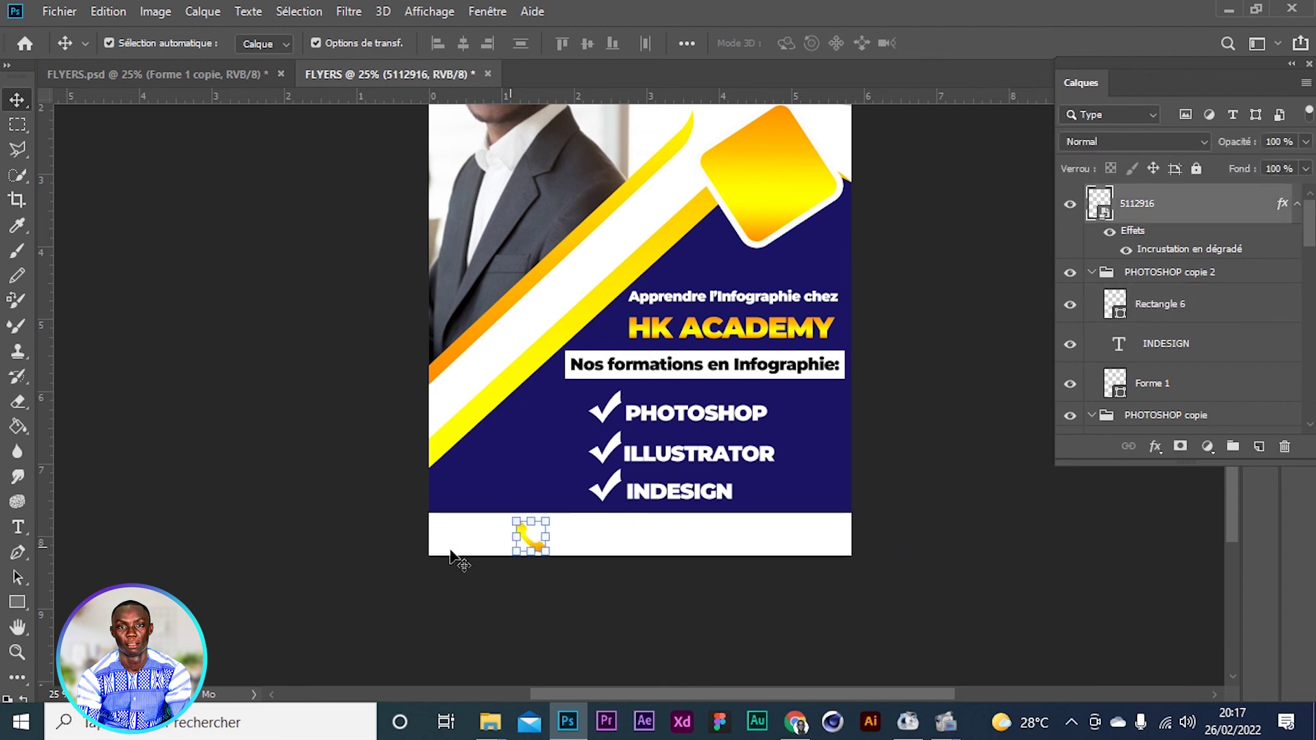
left_click(336, 472)
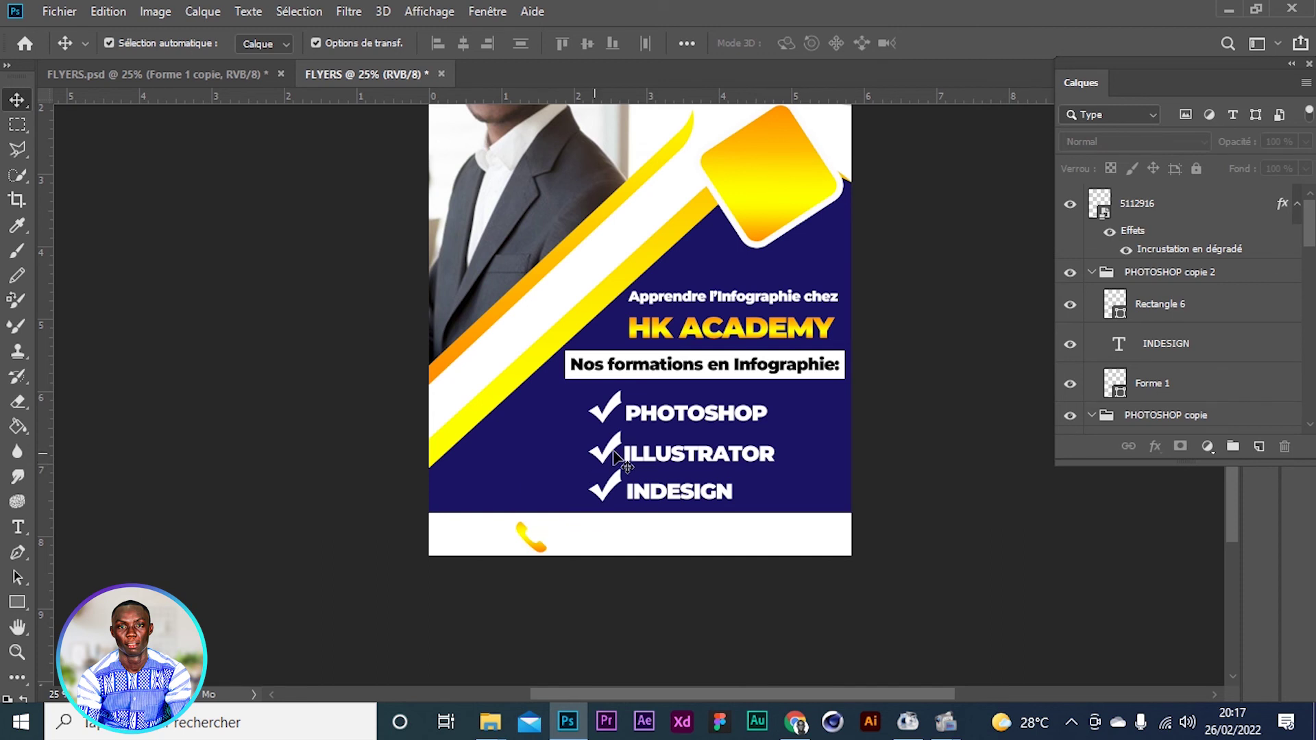
Duplicate the "Nos formations en Infographie:" text layer
left_click(729, 371)
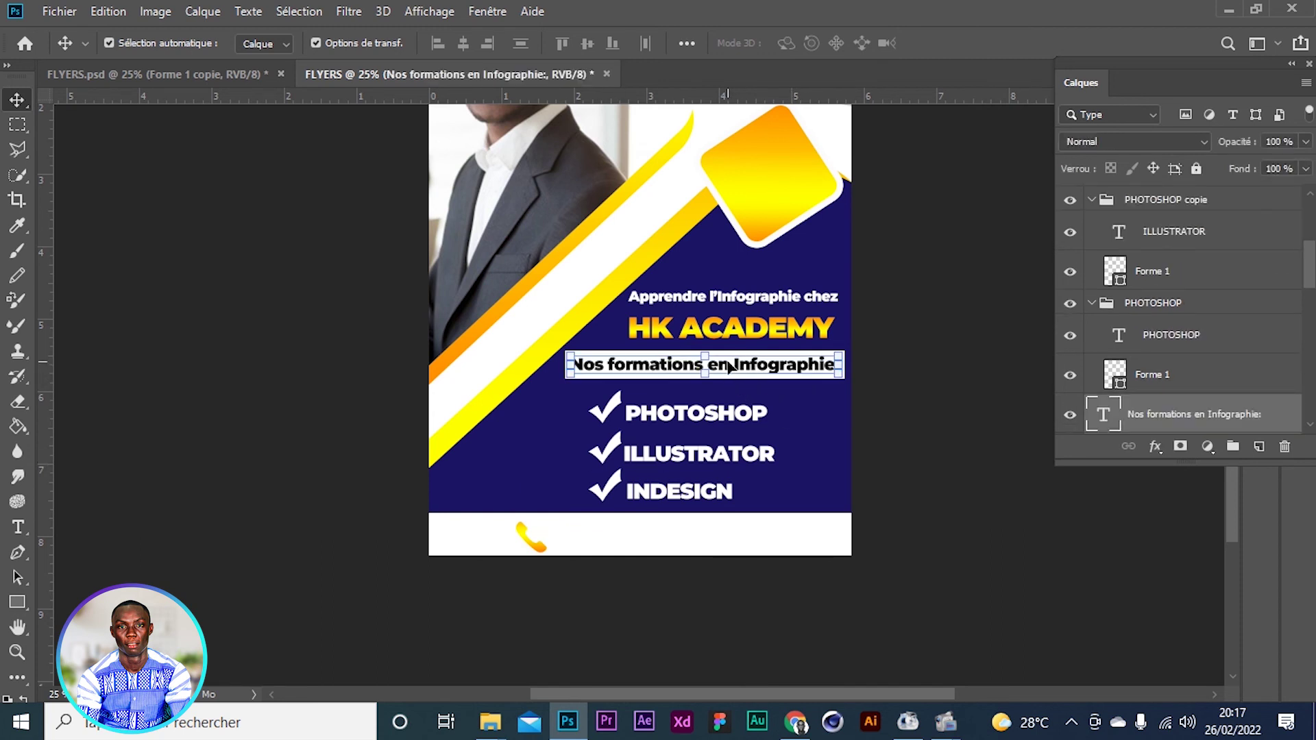
right_click(1243, 423)
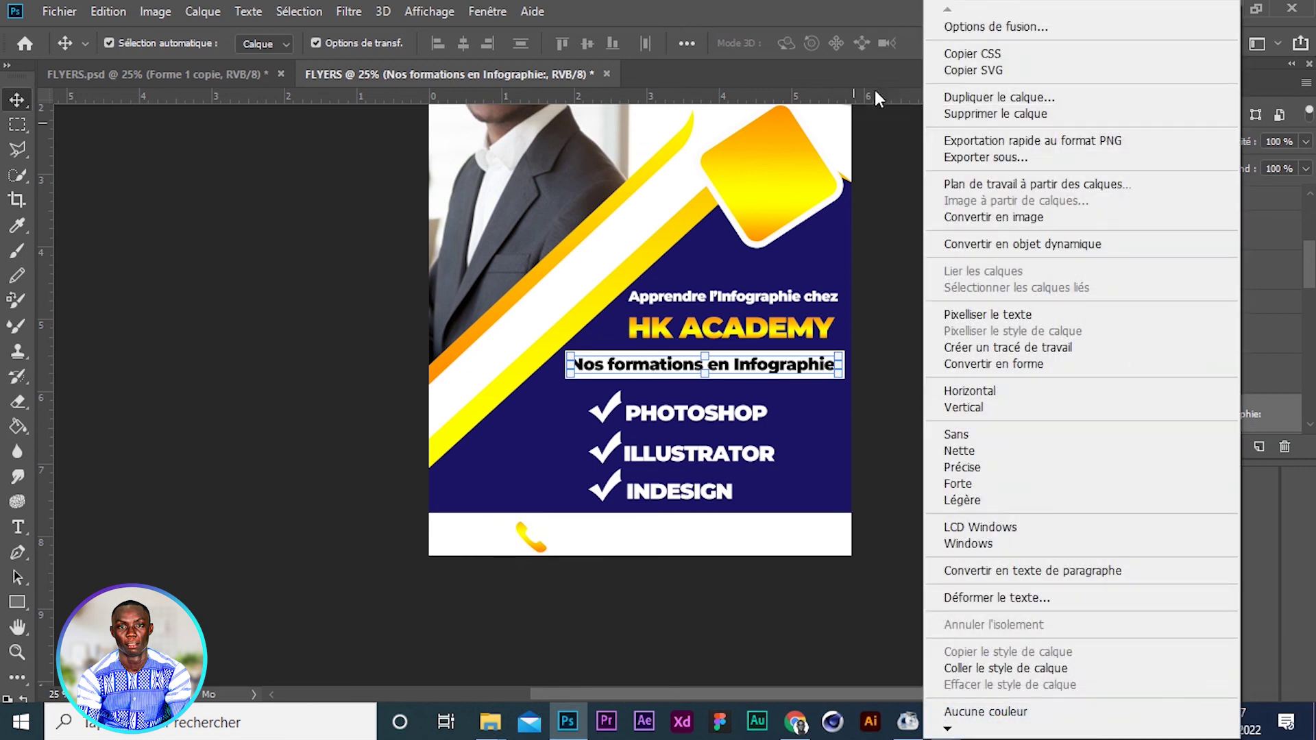
left_click(1001, 99)
left_click(820, 184)
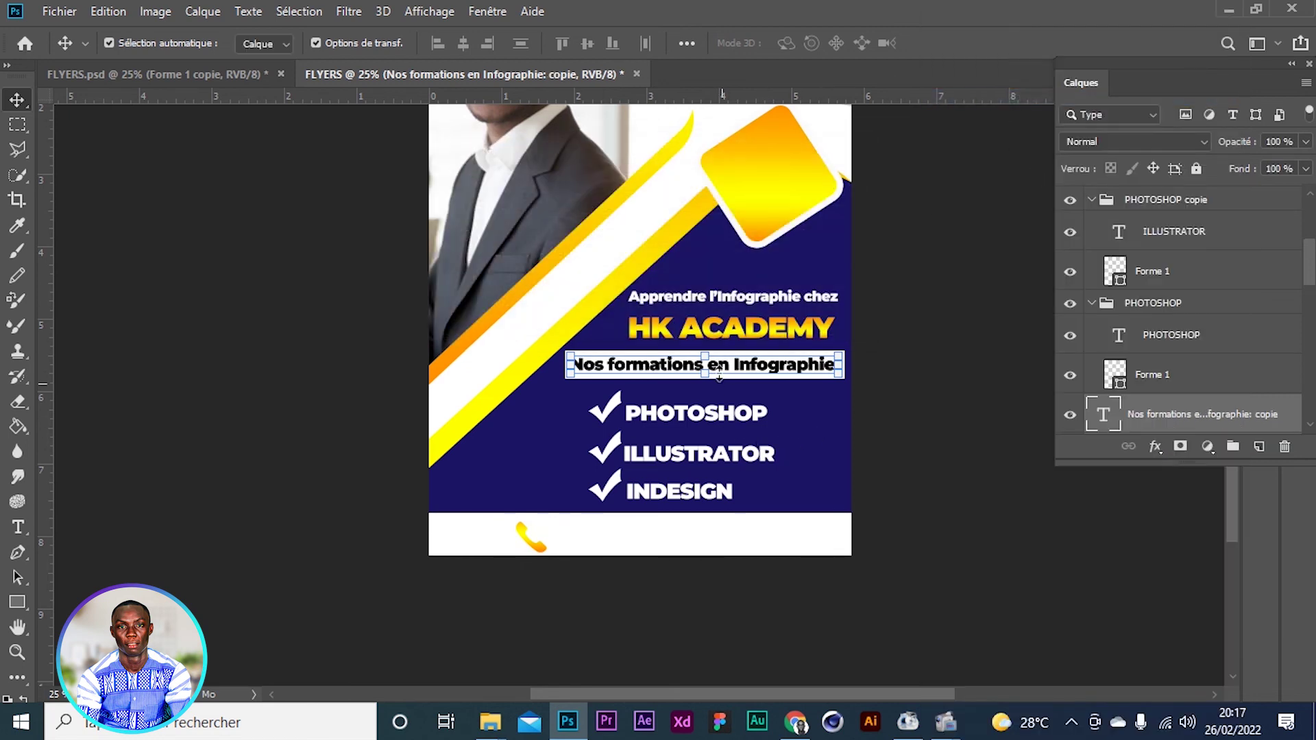
Move the duplicated heading into the white footer strip beside the phone icon and bring its layer to the top of the stack
key("shift+Down")
key("shift+Down")
key("shift+Down")
key("shift+Down")
key("shift+Down")
key("shift+Down")
key("shift+Down")
key("shift+Down")
key("shift+Down")
key("shift+Down")
key("shift+Down")
key("shift+Down")
key("shift+Down")
key("shift+Down")
key("shift+Down")
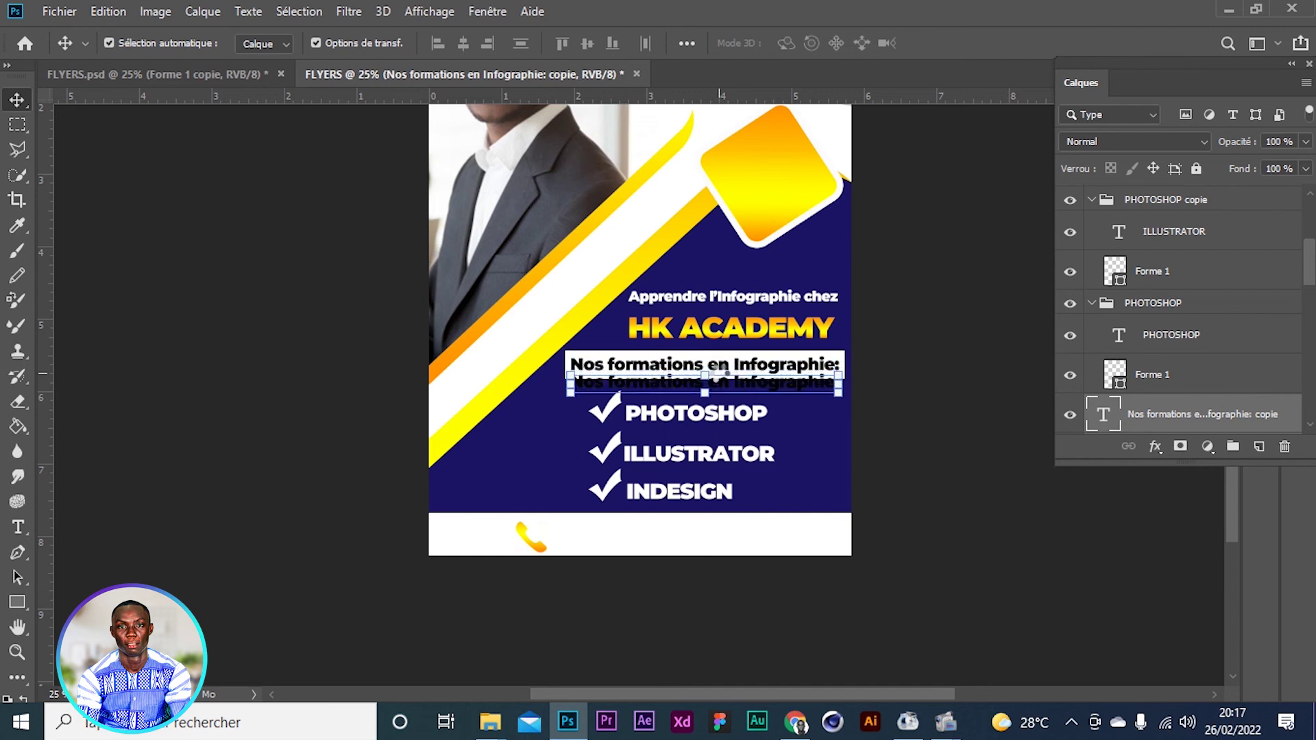
key("shift+Down")
key("shift+Down")
key("shift+Down")
key("shift+Down")
key("shift+Down")
key("shift+Down")
key("shift+Down")
key("shift+Down")
key("shift+Down")
key("shift+Down")
key("shift+Down")
key("shift+Down")
key("shift+Down")
key("shift+Down")
key("shift+Down")
key("shift+Down")
key("shift+Down")
key("shift+Down")
key("shift+Down")
key("shift+Down")
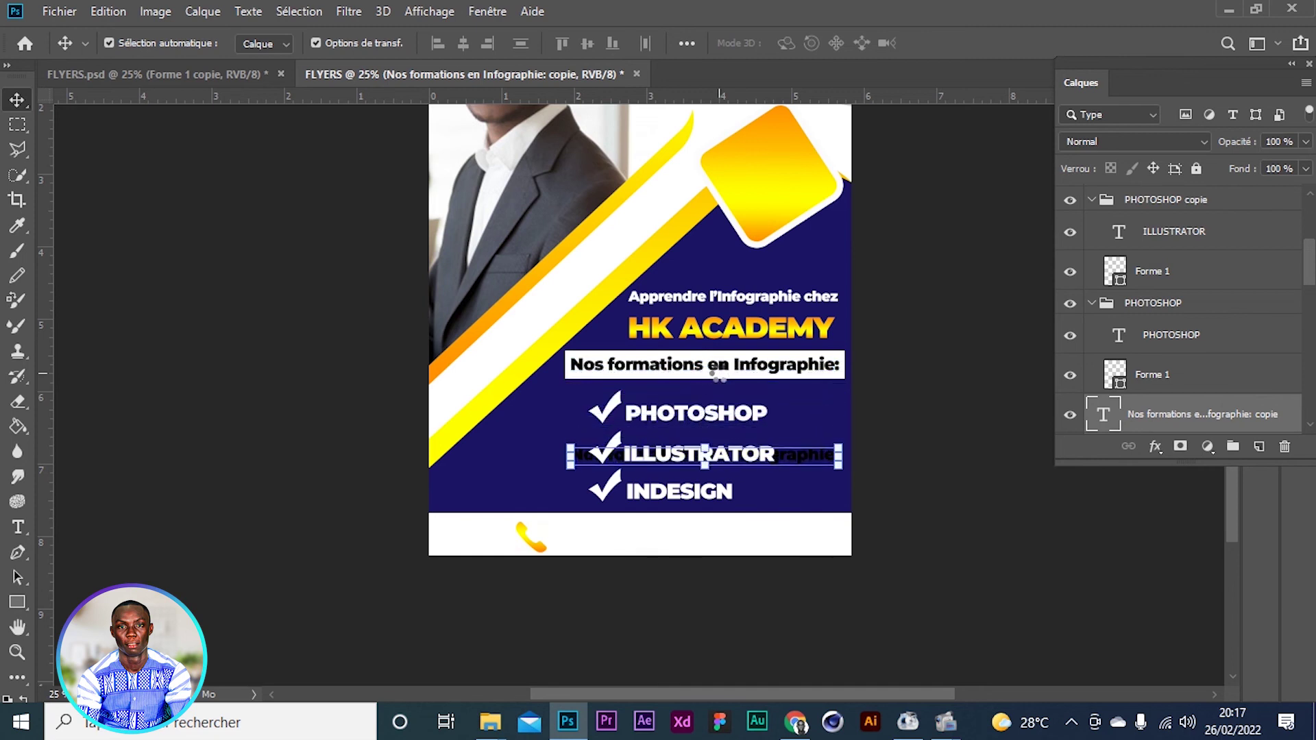
key("shift+Down")
key("shift+Down")
key("shift+Down")
key("shift+Down")
key("shift+Down")
key("shift+Down")
key("shift+Down")
key("shift+Down")
key("shift+Down")
key("shift+Down")
key("shift+Down")
key("shift+Down")
key("shift+Down")
key("shift+Down")
key("shift+Down")
key("shift+Down")
key("shift+Down")
key("shift+Down")
key("shift+Down")
key("shift+Down")
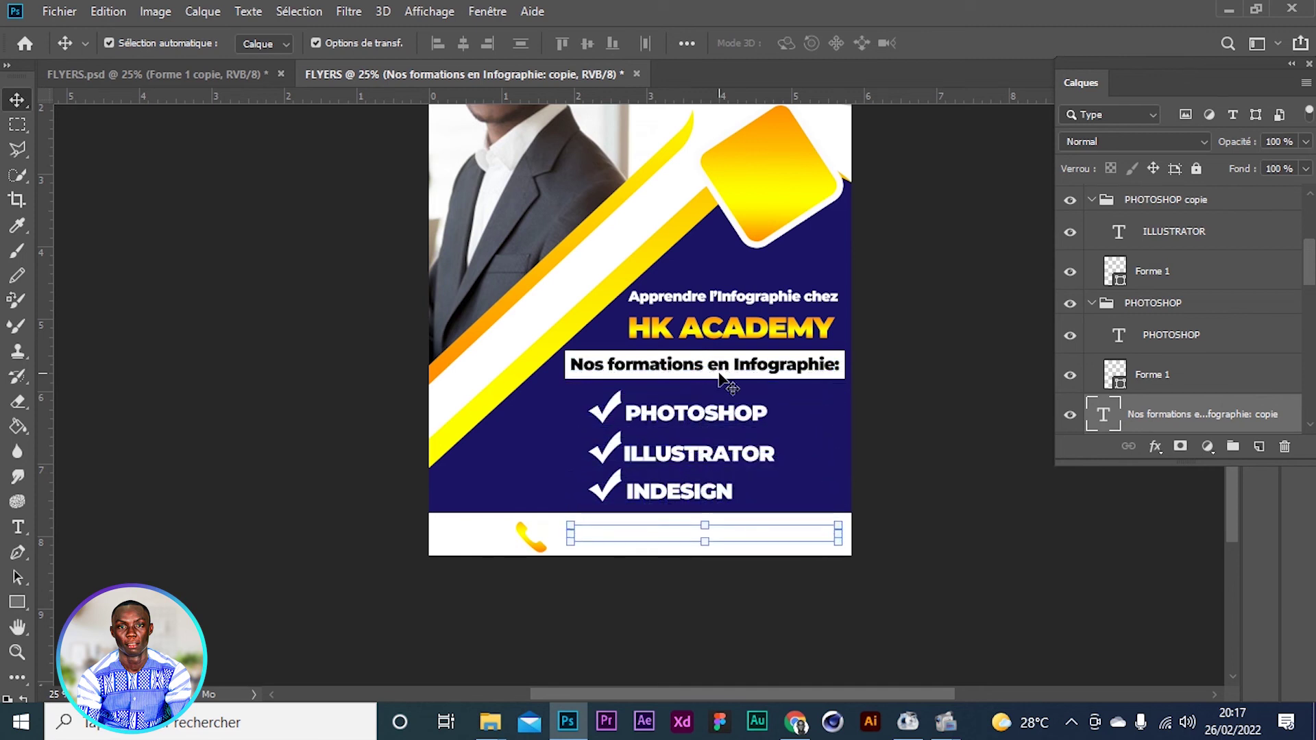
left_click_drag(1138, 419, 1138, 200)
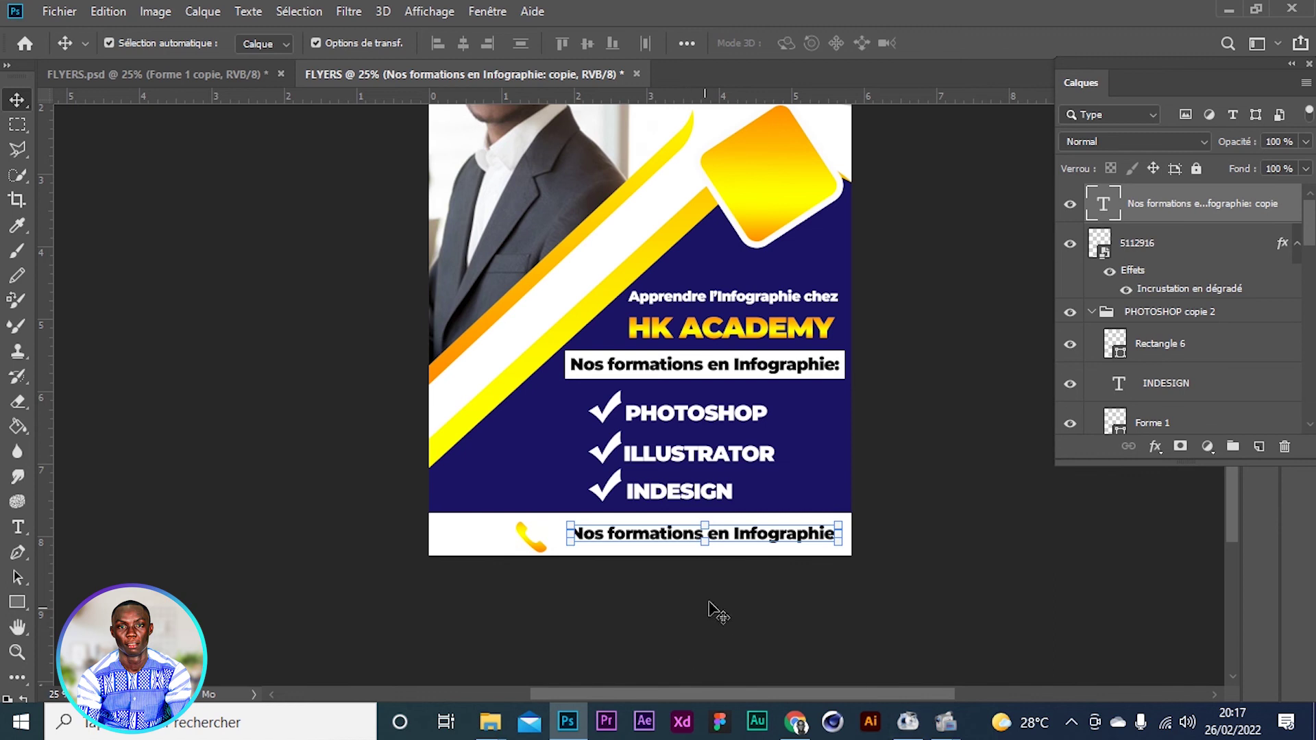
left_click_drag(662, 546, 637, 546)
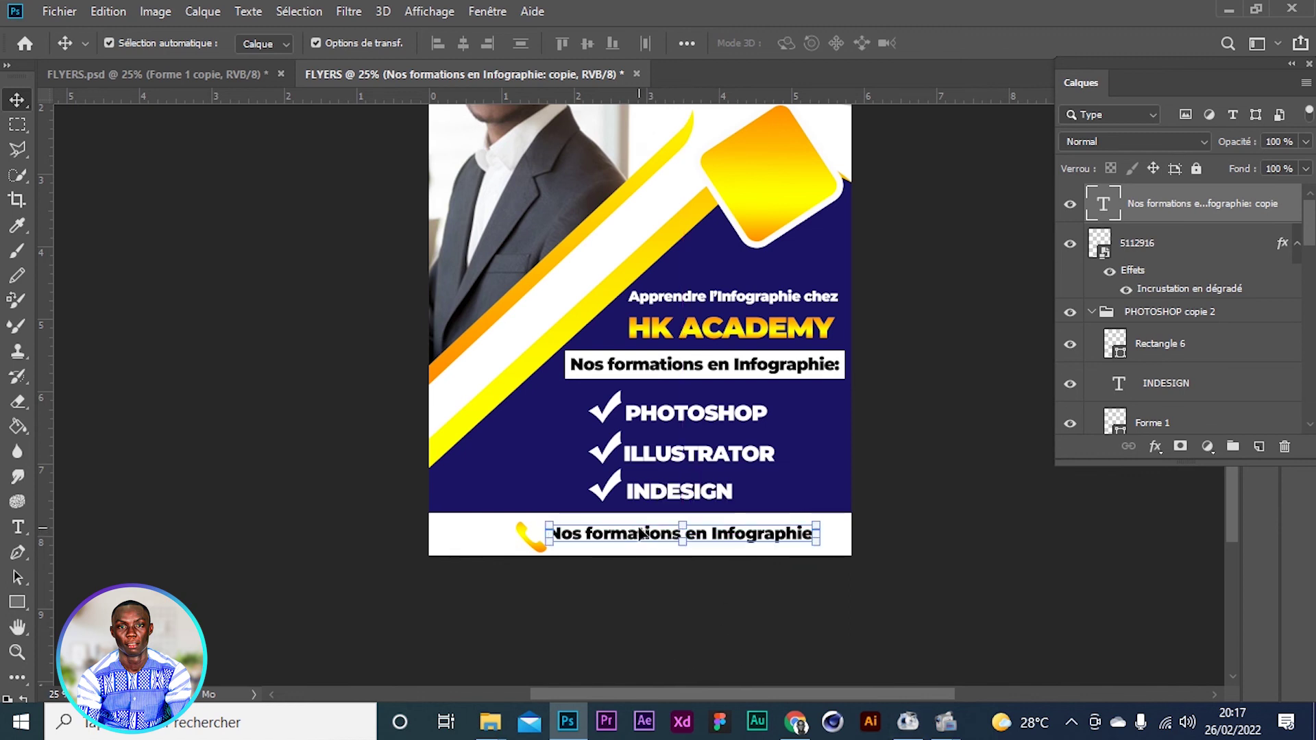
Replace the duplicated heading's text in the footer with the contact phone number, its digits grouped in threes after the country code
key("t")
triple_click(653, 530)
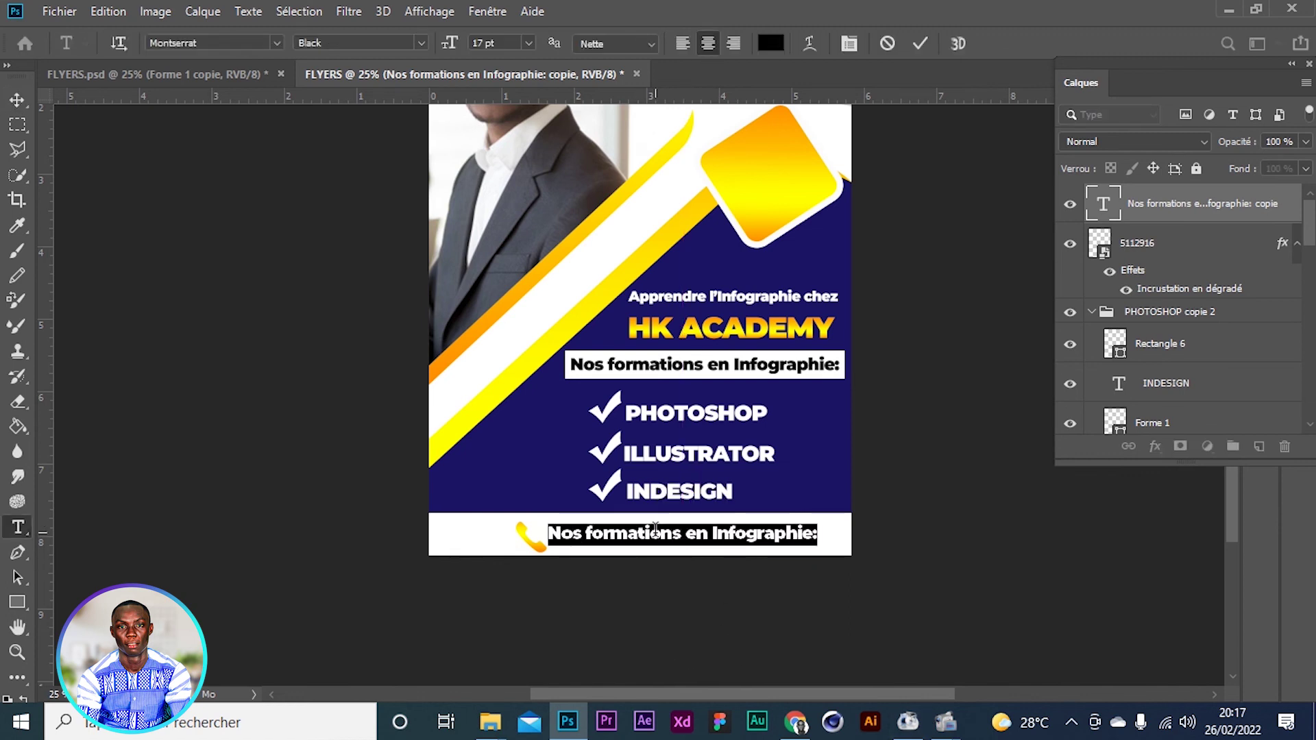
key("BackSpace")
type("+225 000000000000")
key("BackSpace")
key("BackSpace")
key("BackSpace")
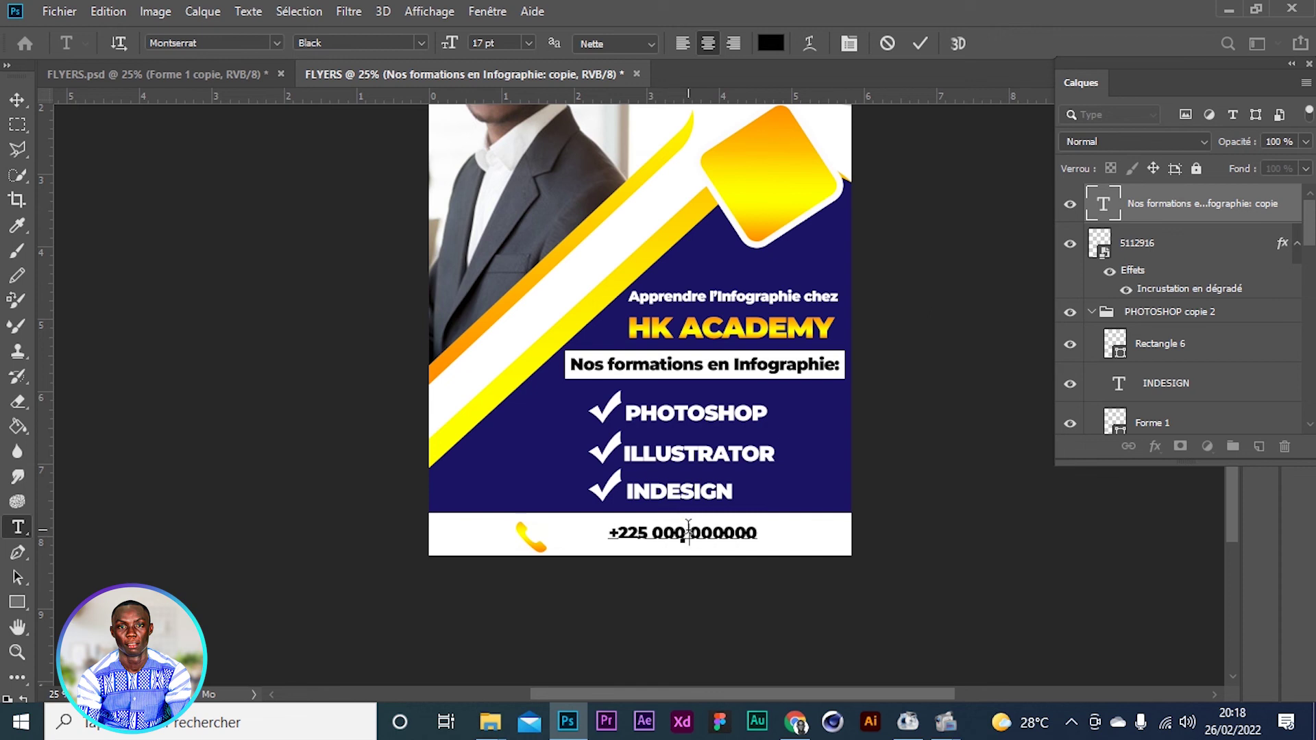
left_click(725, 533)
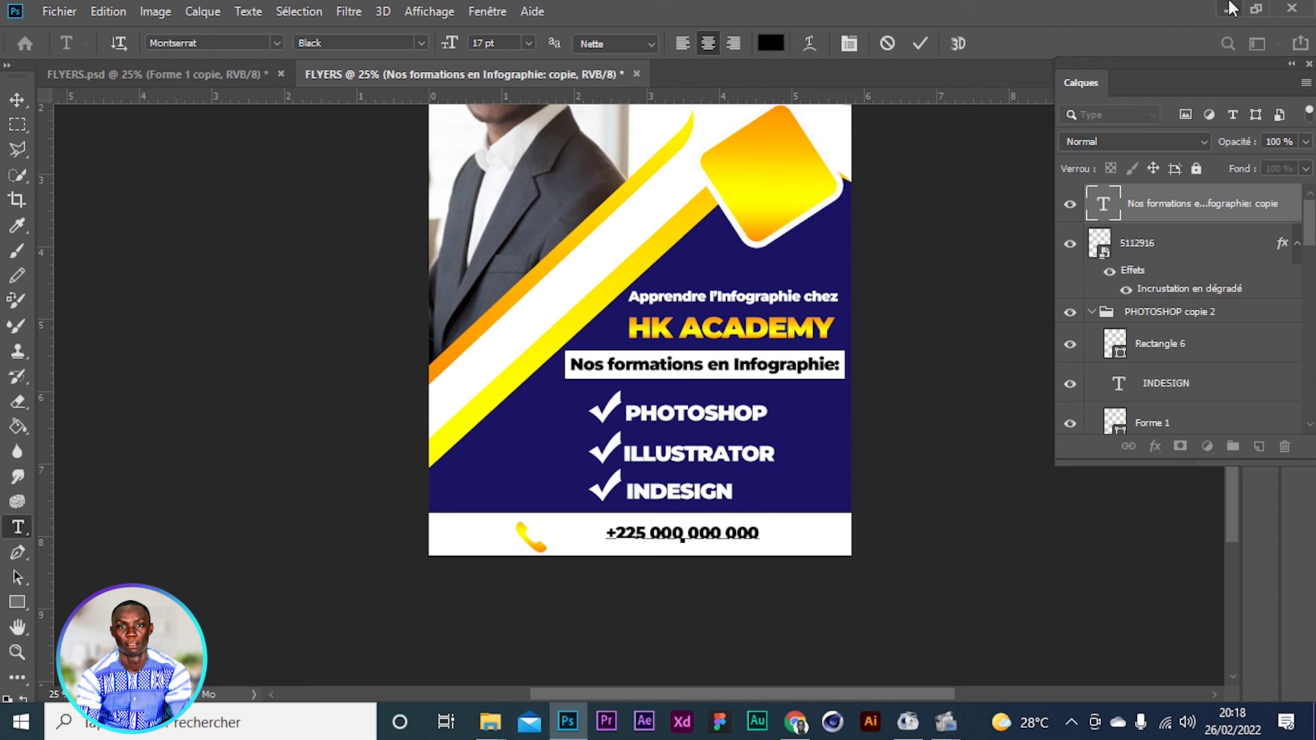
left_click(920, 44)
Move the phone number text closer to the phone icon in the footer strip and deselect it
key("v")
left_click_drag(643, 542, 605, 545)
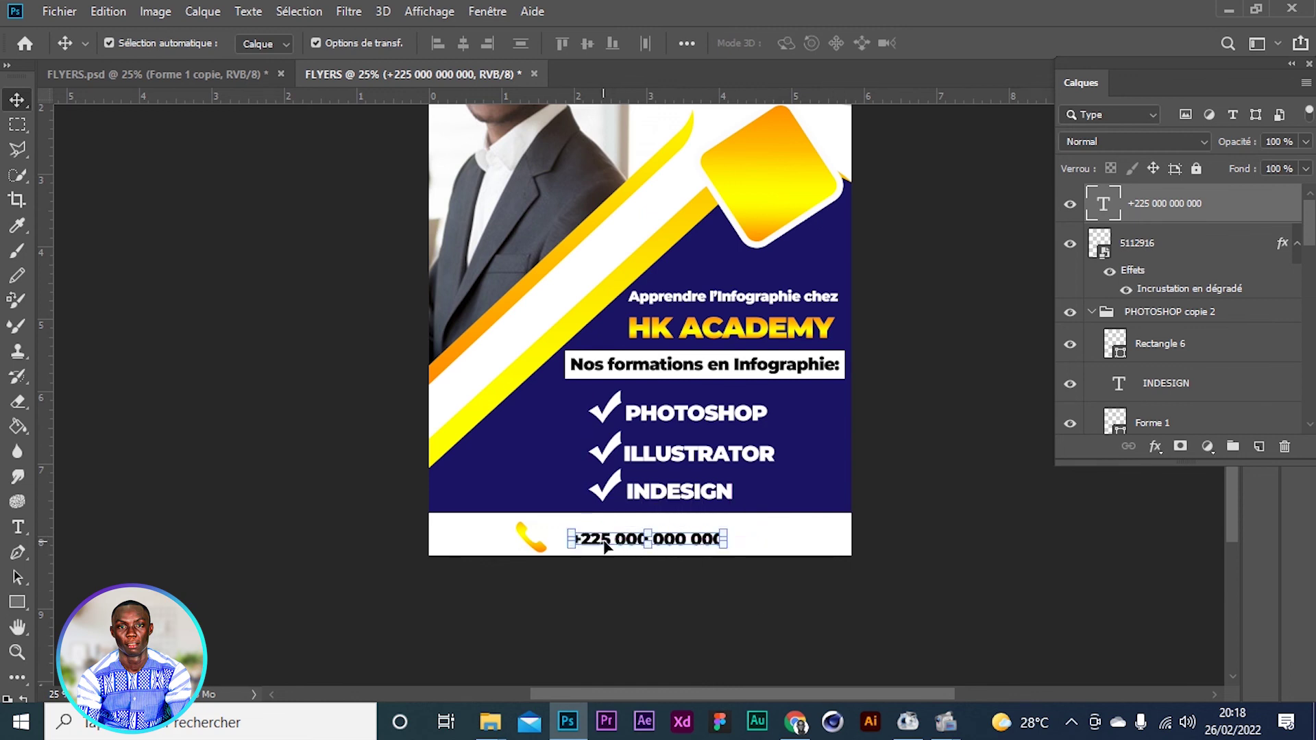
left_click(568, 588)
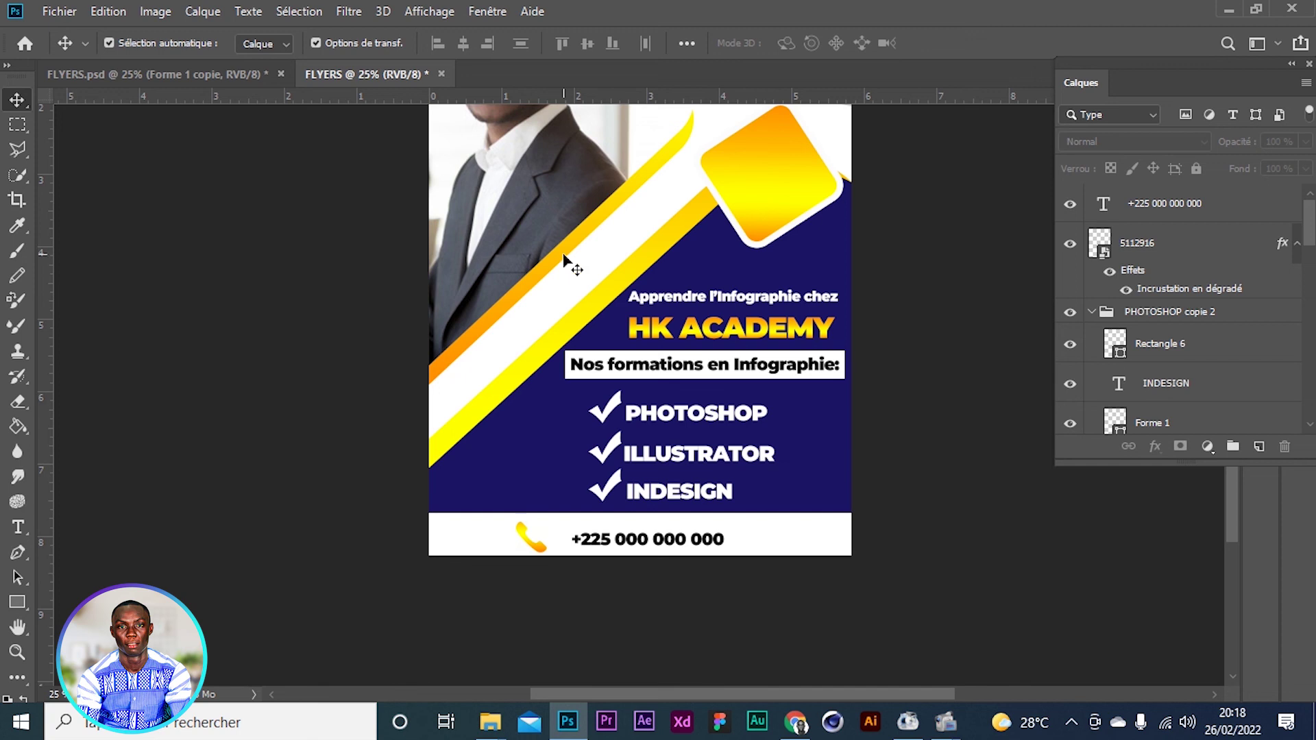
View the reference FLYERS.psd and look through the Downloads folder for another image to use in the flyer
left_click(199, 74)
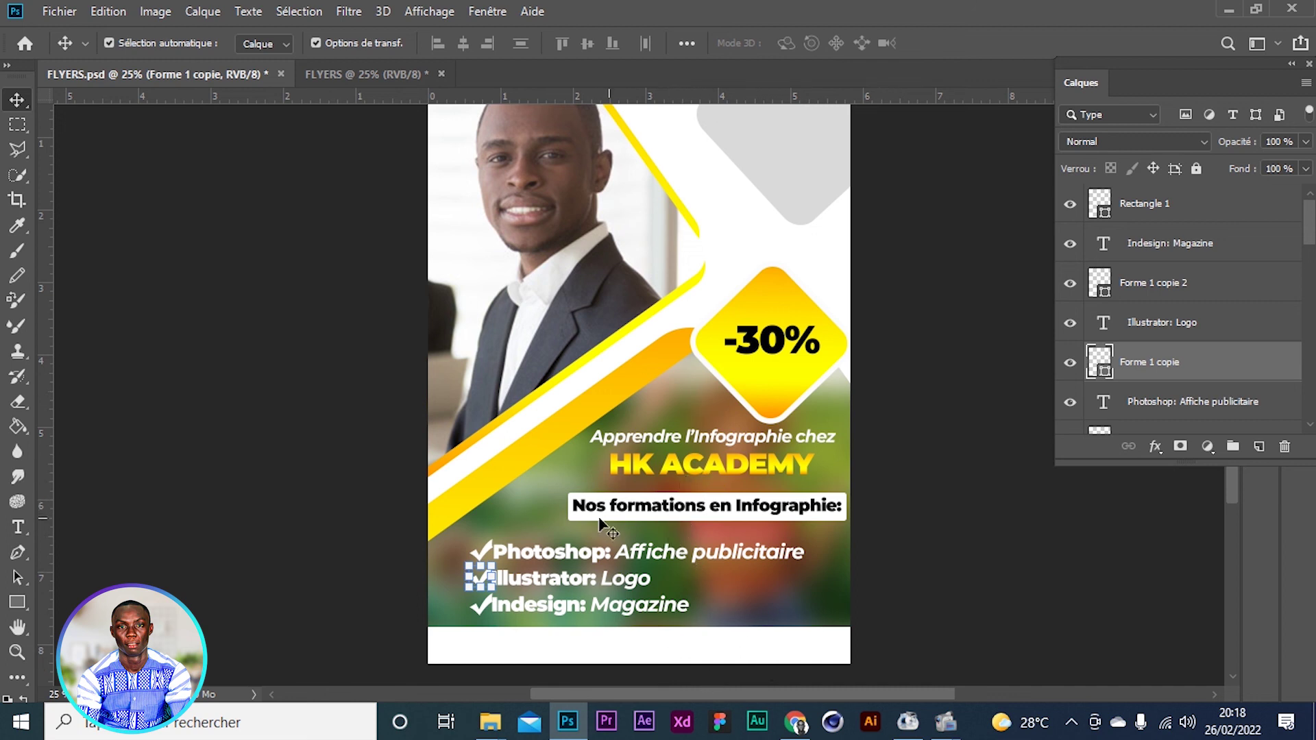
mouse_move(489, 721)
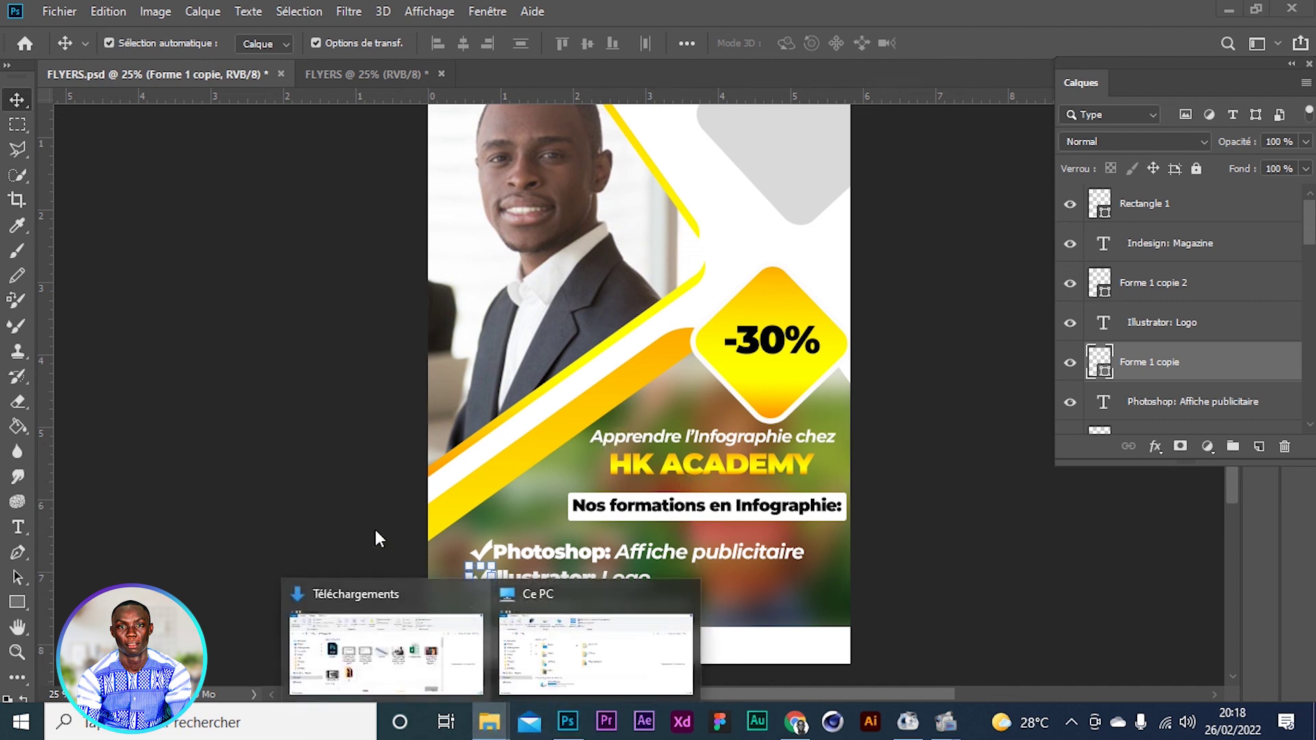
left_click(391, 685)
scroll(600, 350, "down", 3)
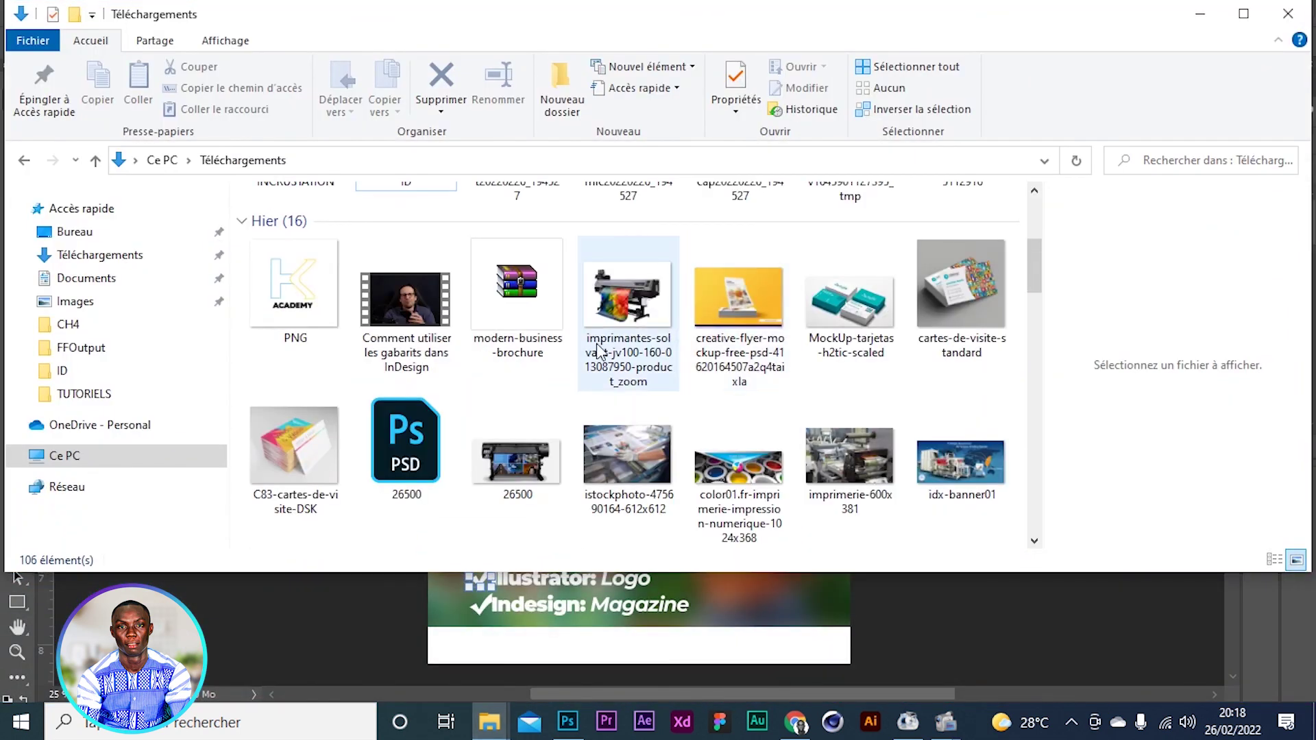
scroll(636, 384, "down", 8)
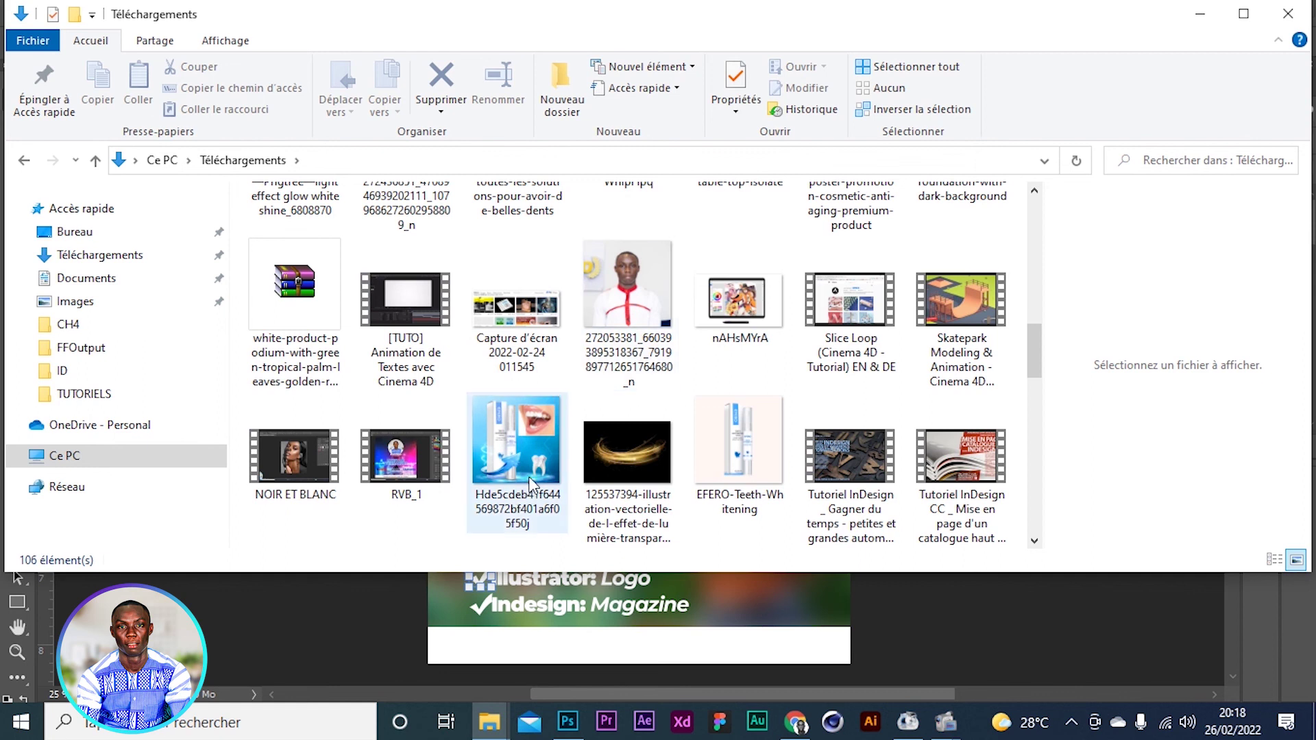
scroll(529, 483, "down", 5)
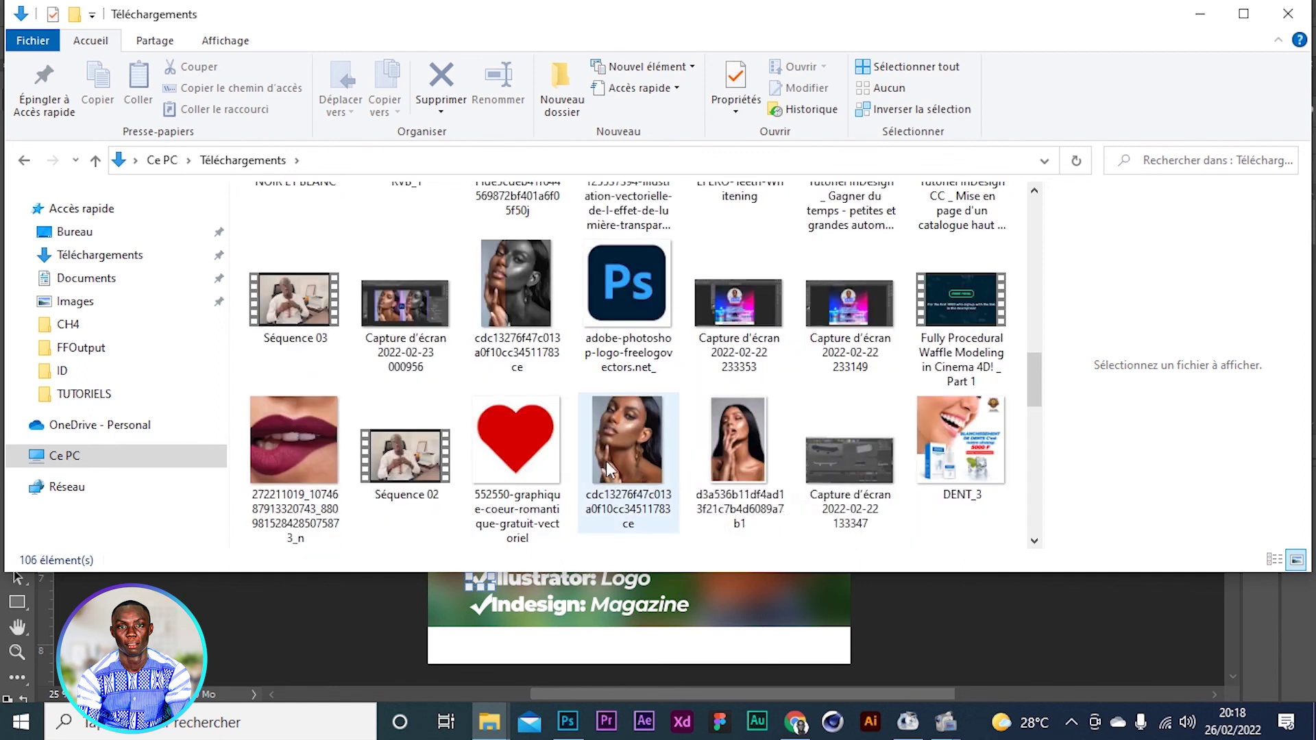
scroll(609, 470, "down", 2)
scroll(603, 473, "up", 2)
scroll(603, 472, "down", 4)
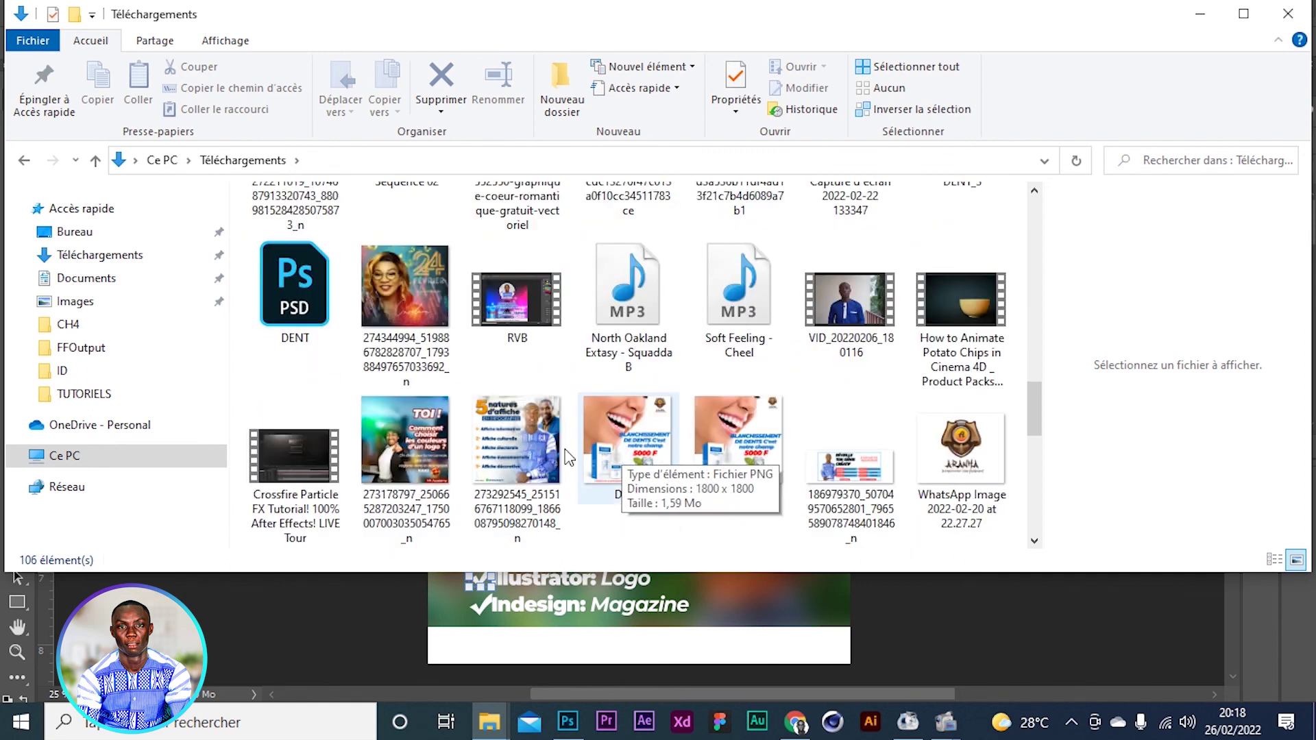
scroll(569, 457, "down", 2)
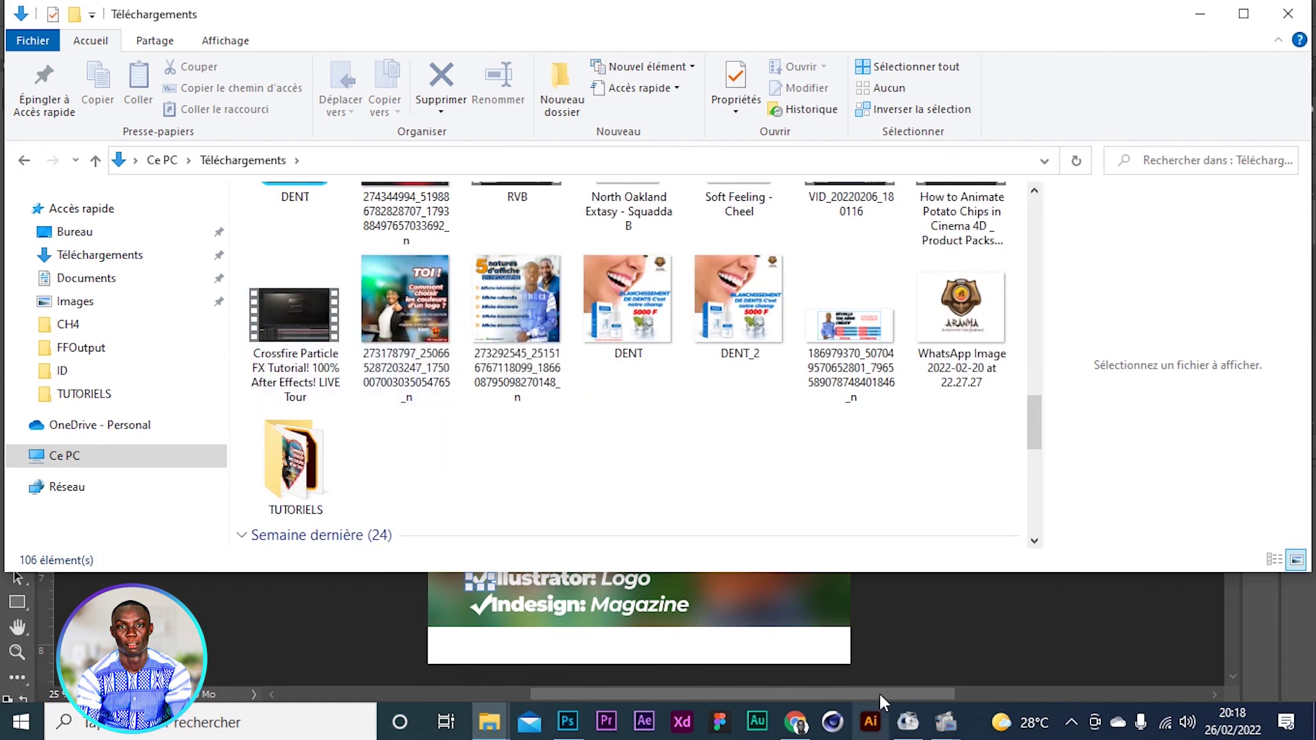
left_click(797, 721)
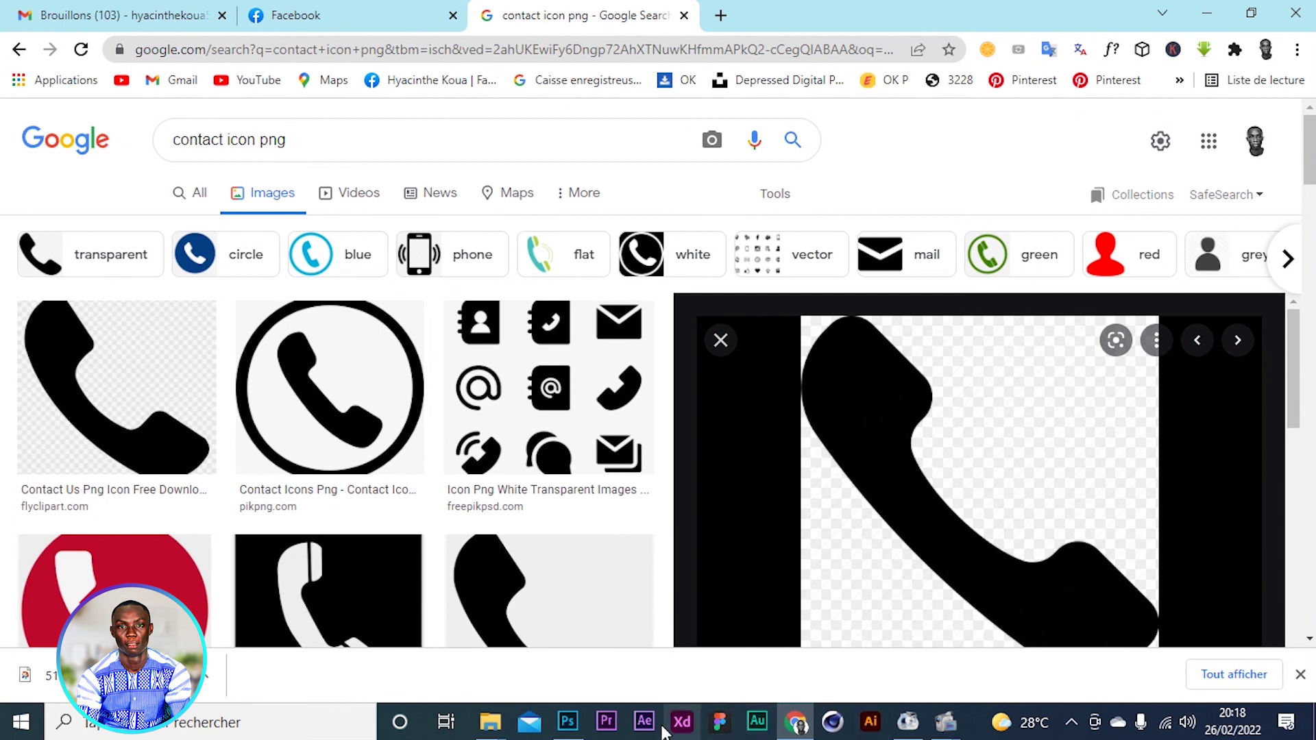
left_click(567, 721)
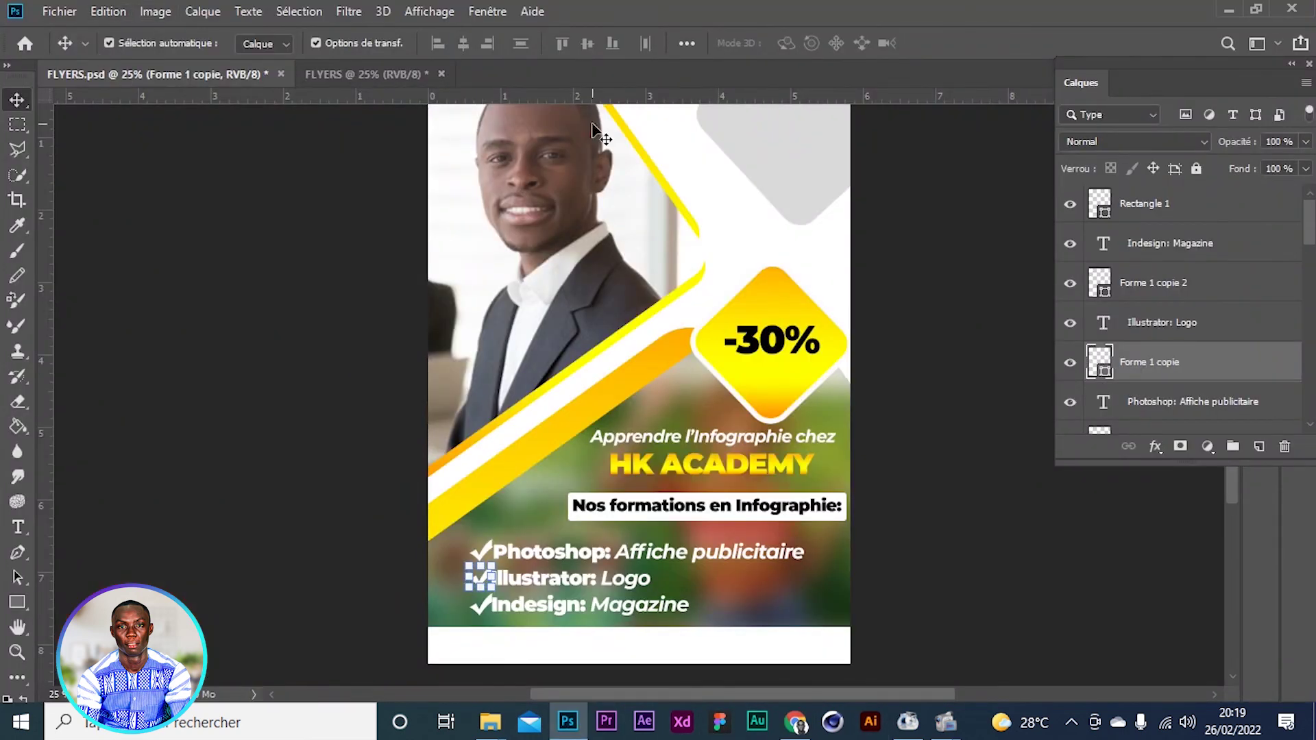
In the FLYERS document with the phone footer, place the JPG whose name starts with 273178797 from Downloads as an embedded image
left_click(342, 74)
left_click(107, 11)
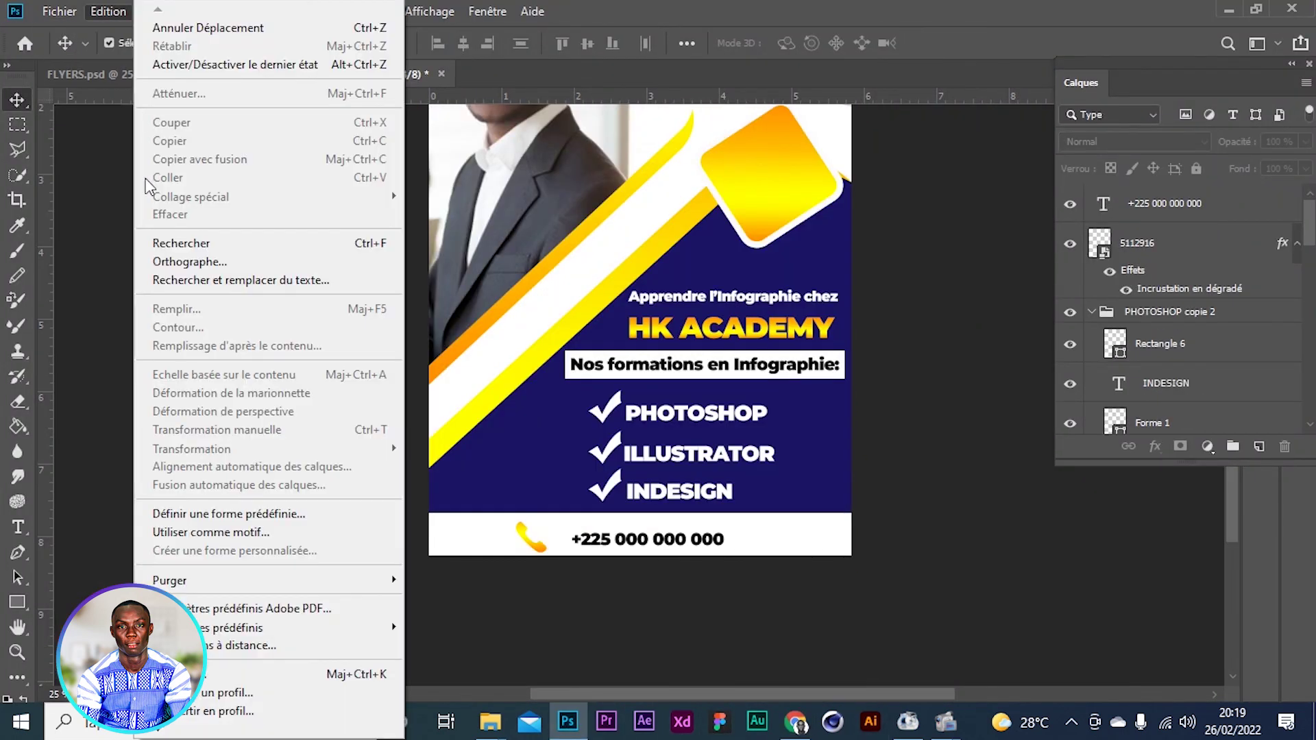
mouse_move(46, 11)
left_click(82, 377)
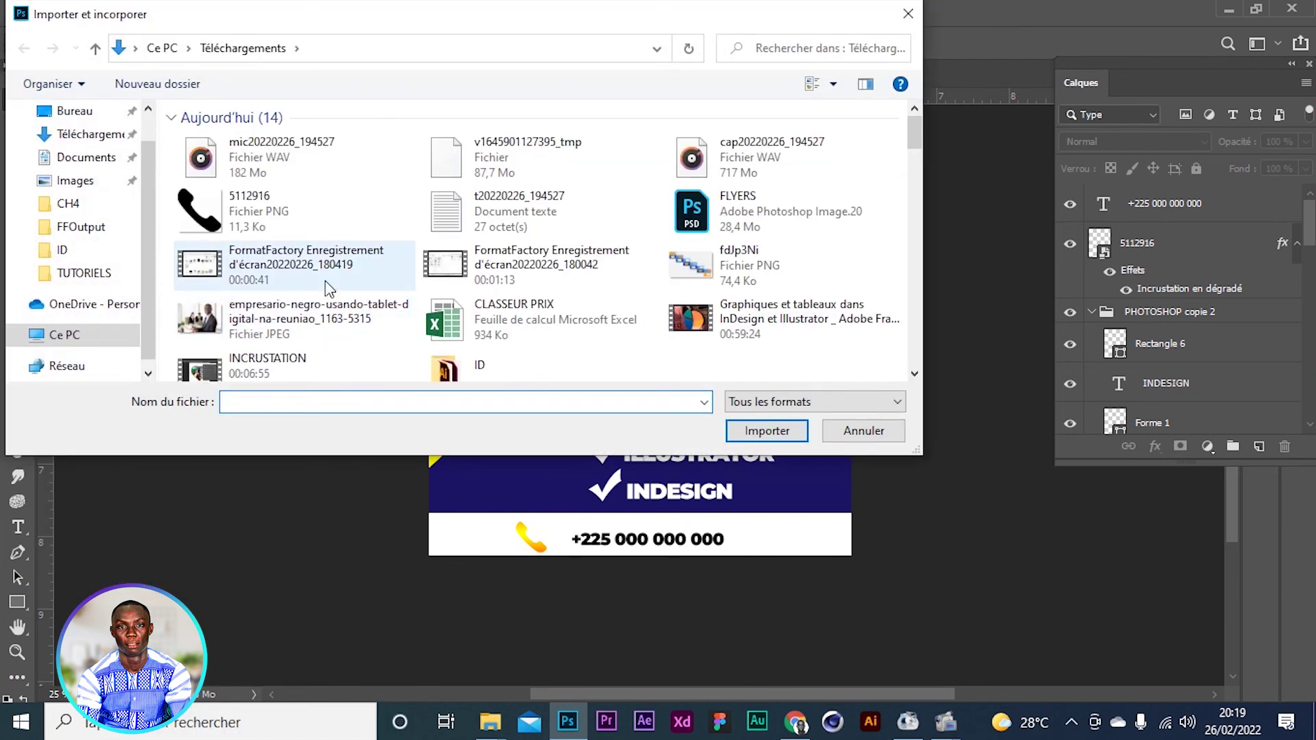
scroll(370, 295, "down", 2)
scroll(382, 306, "up", 1)
scroll(382, 306, "down", 6)
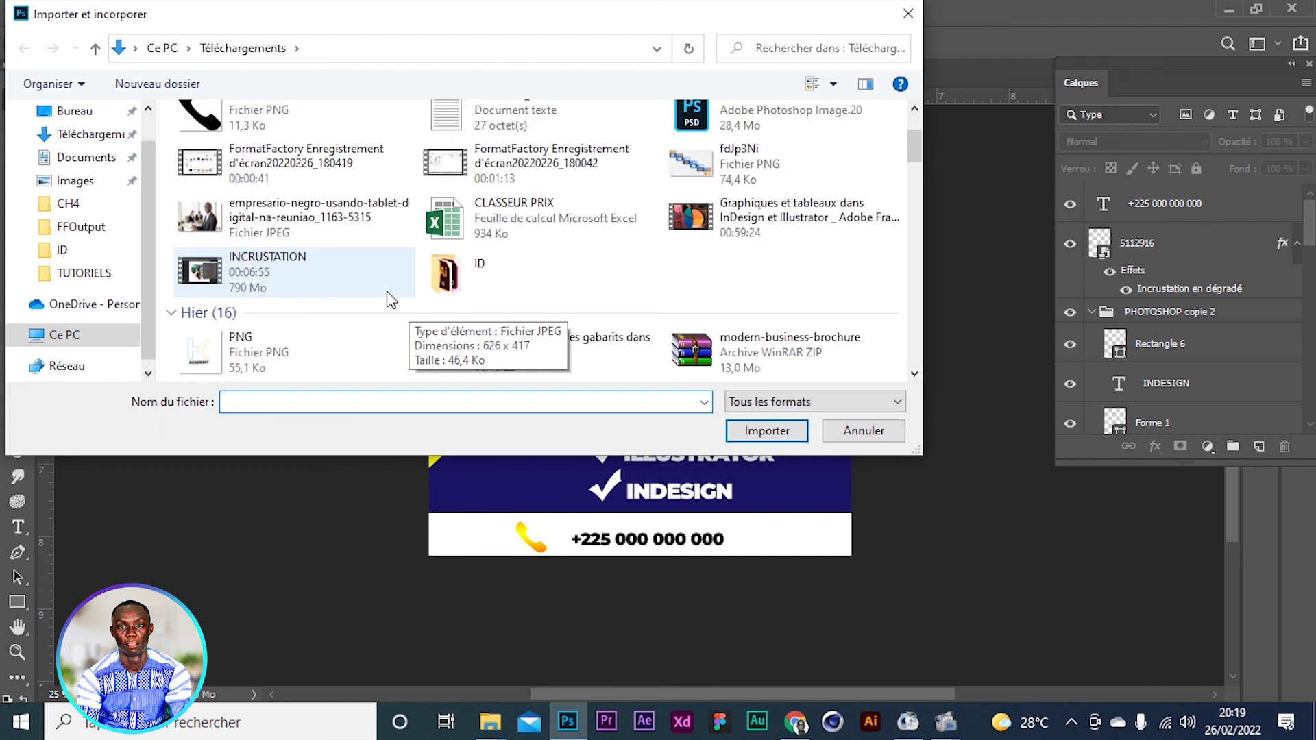
scroll(448, 321, "down", 5)
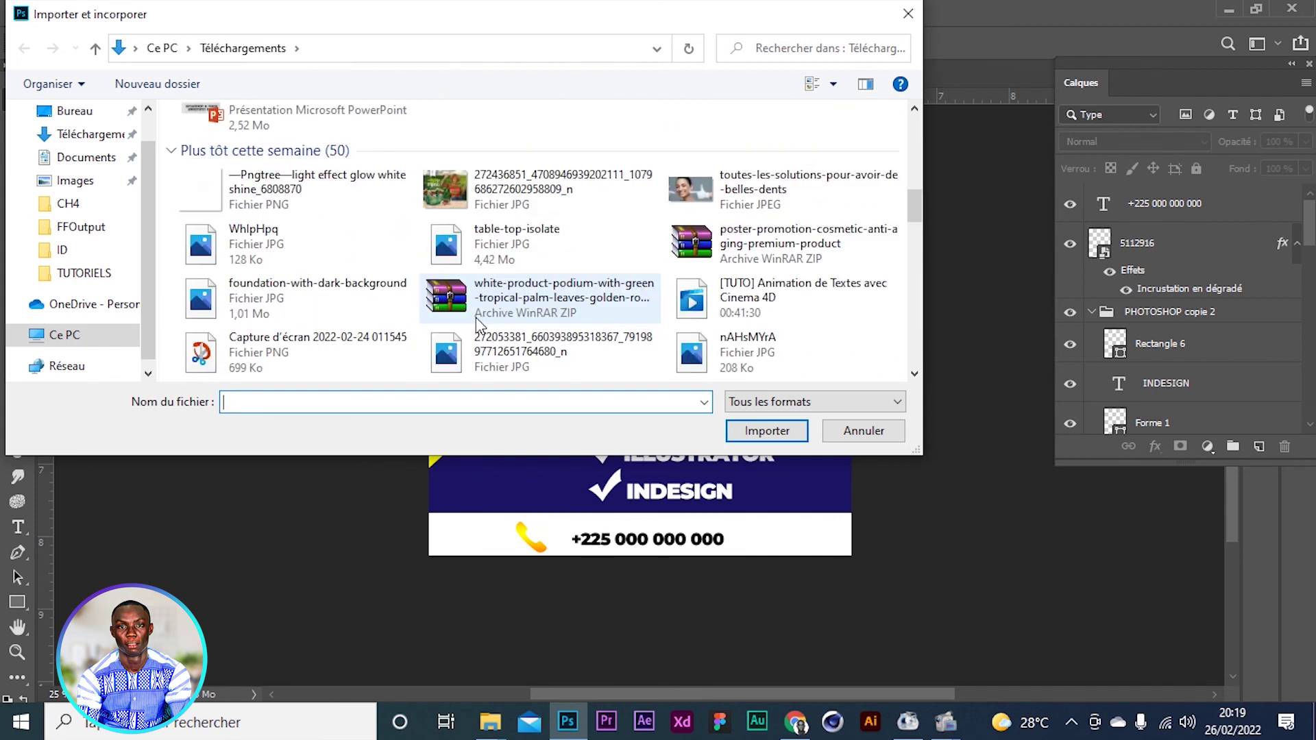
scroll(465, 317, "down", 3)
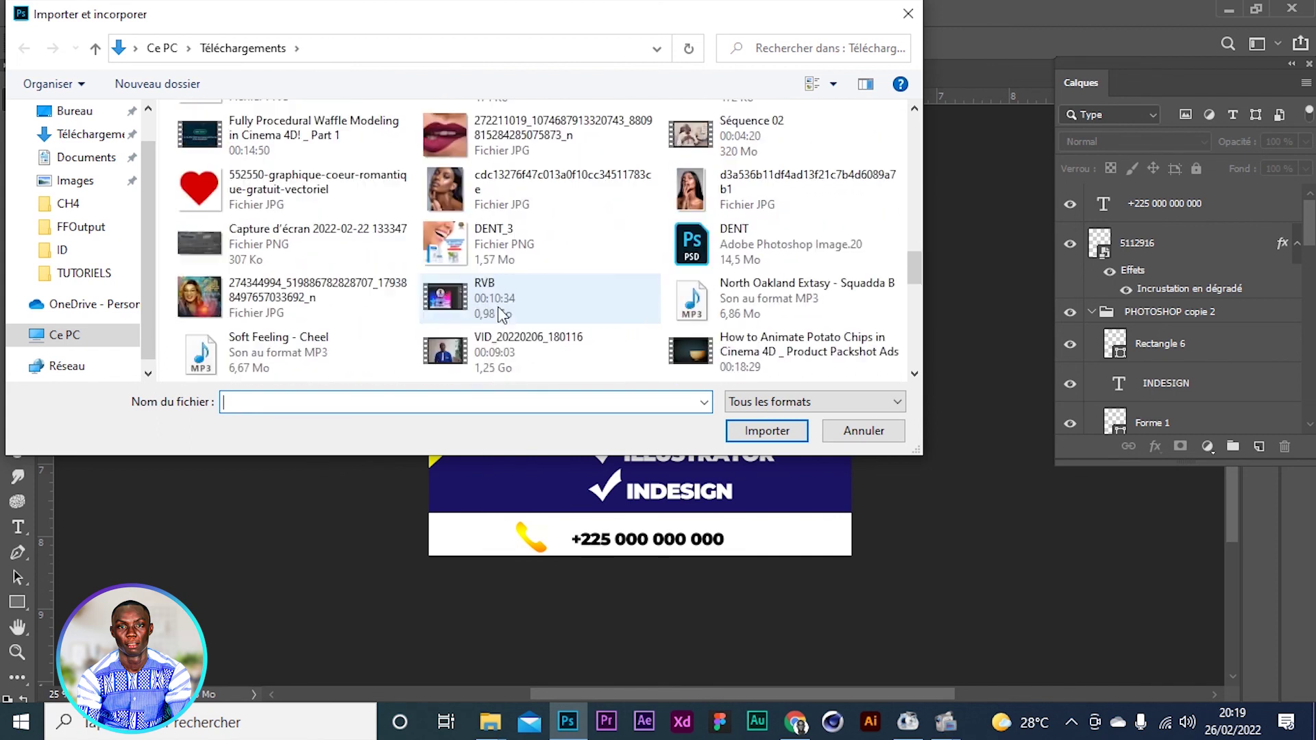
scroll(467, 307, "up", 3)
scroll(472, 299, "down", 5)
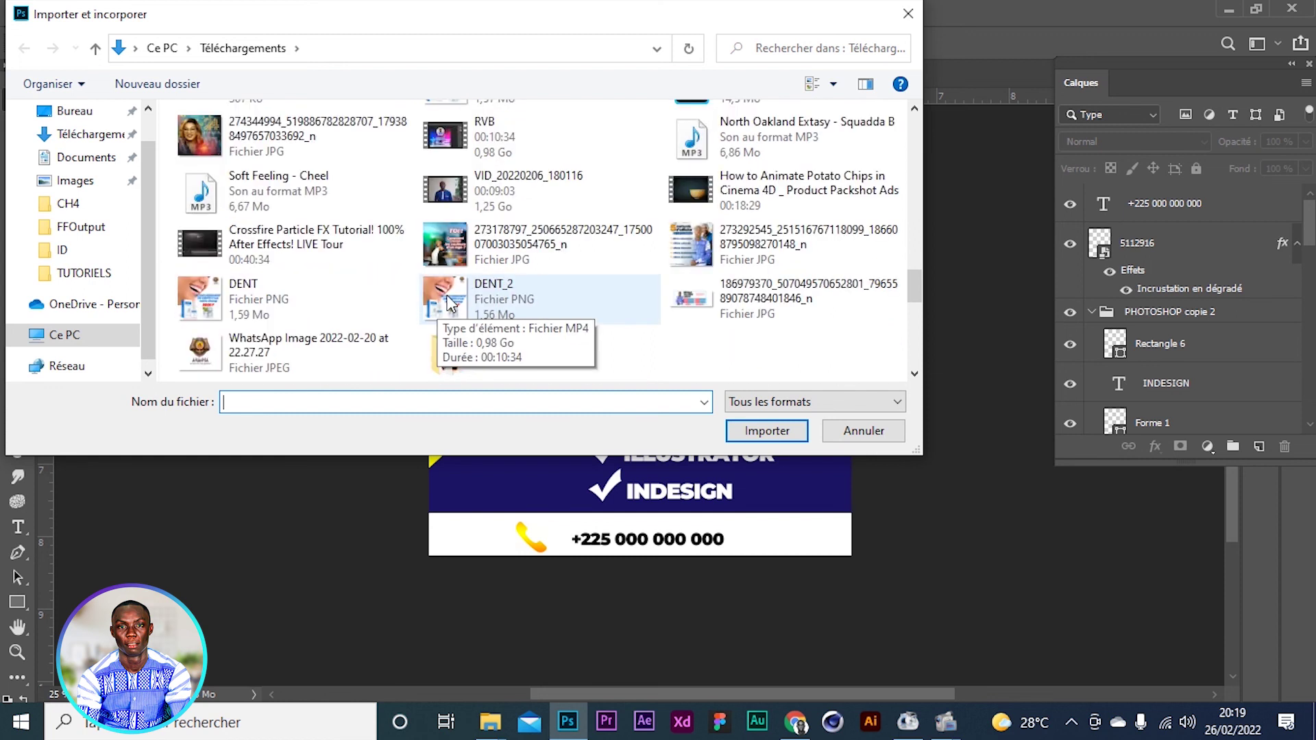
left_click(463, 135)
left_click(750, 433)
Scale the placed image up proportionally to 31.31 % and commit the transformation
mouse_move(629, 348)
left_mouse_down()
mouse_move(641, 346)
mouse_move(629, 368)
left_mouse_up()
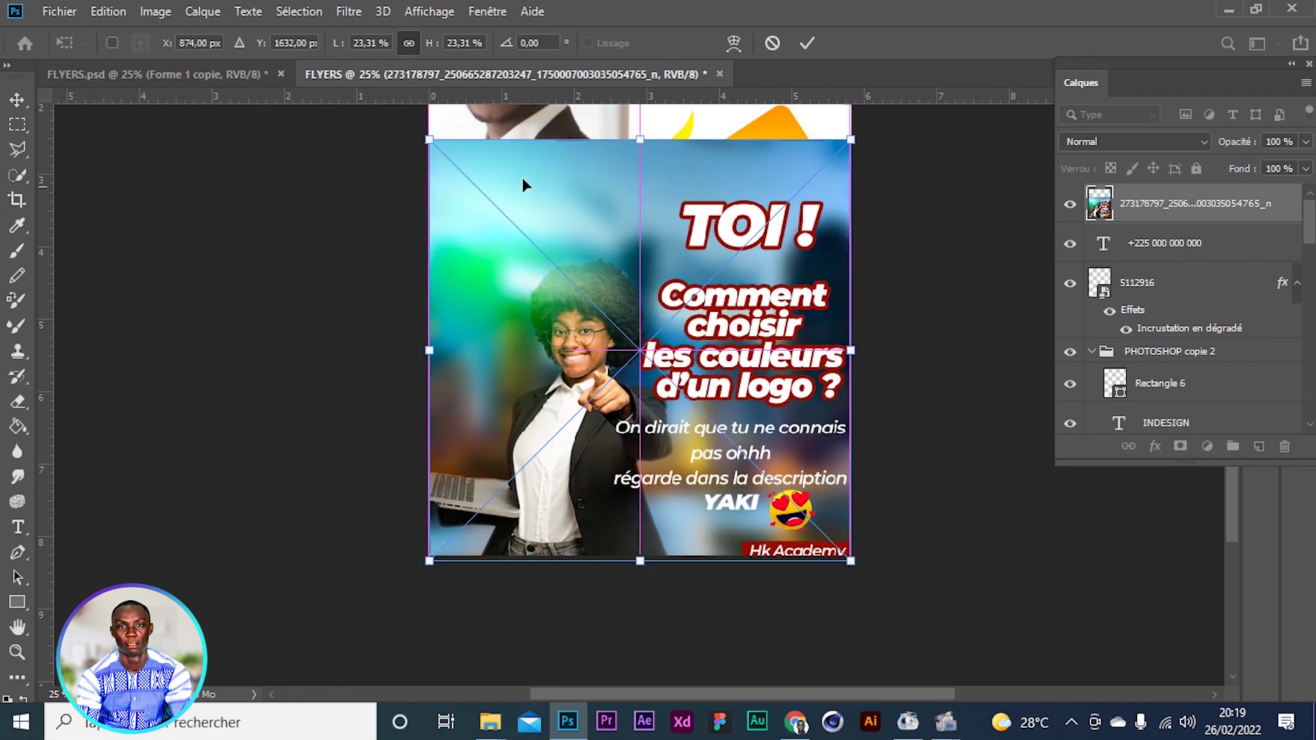
left_click_drag(338, 48, 346, 49)
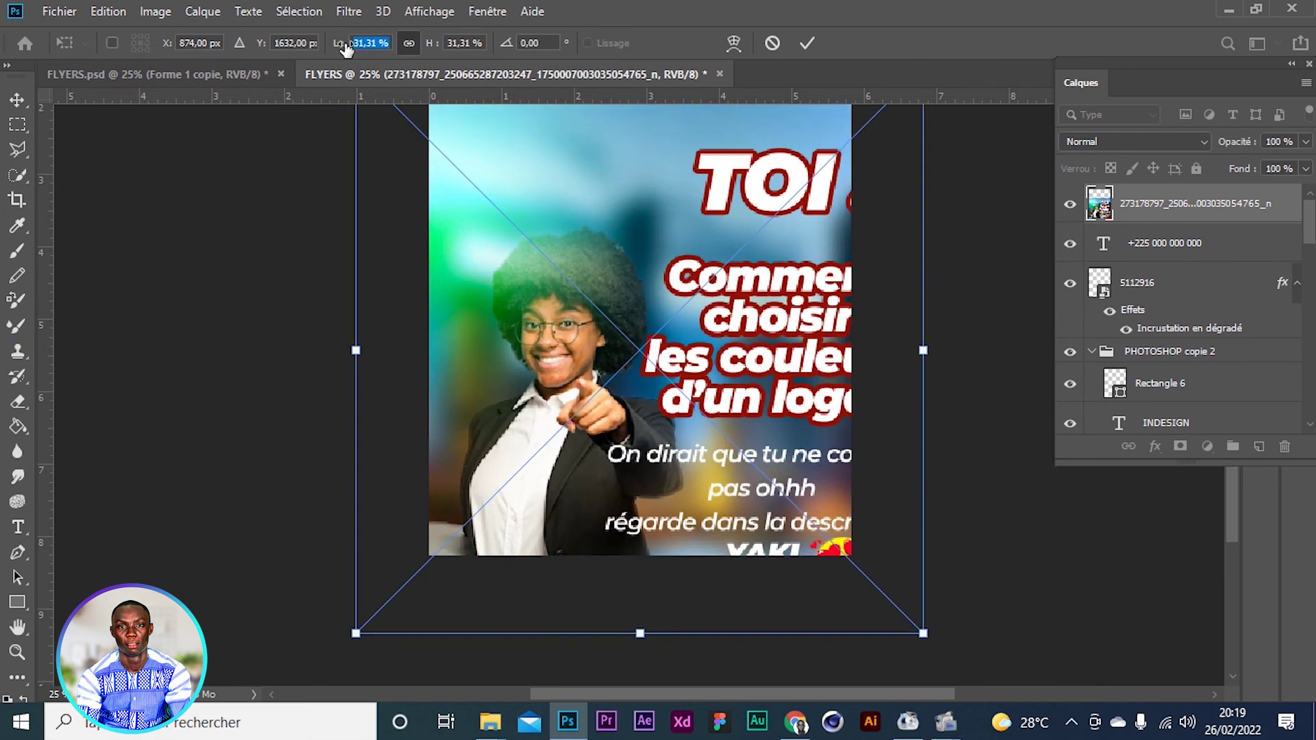
left_click(807, 42)
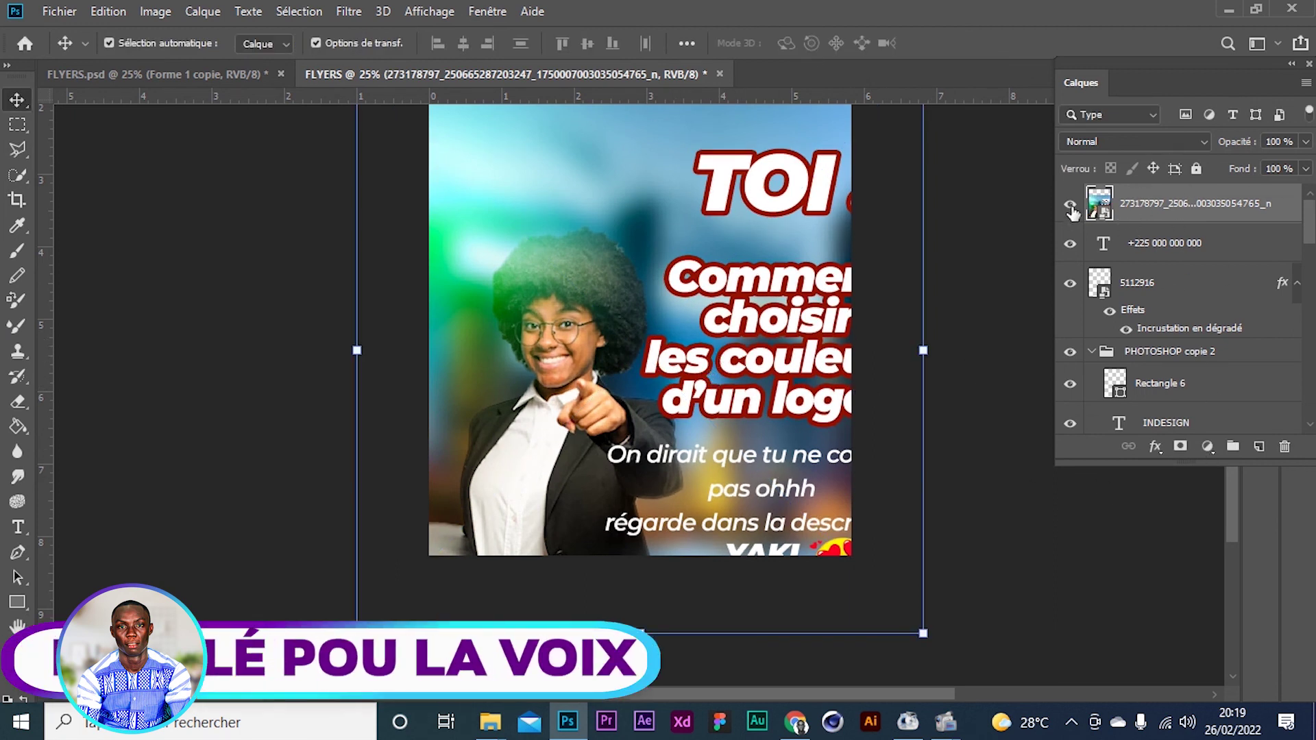
Move the placed image's layer down the stack so it sits between Rectangle 3 and Rectangle 2 copie
left_click_drag(1129, 484, 1138, 697)
scroll(1141, 541, "down", 1)
scroll(1185, 437, "up", 1)
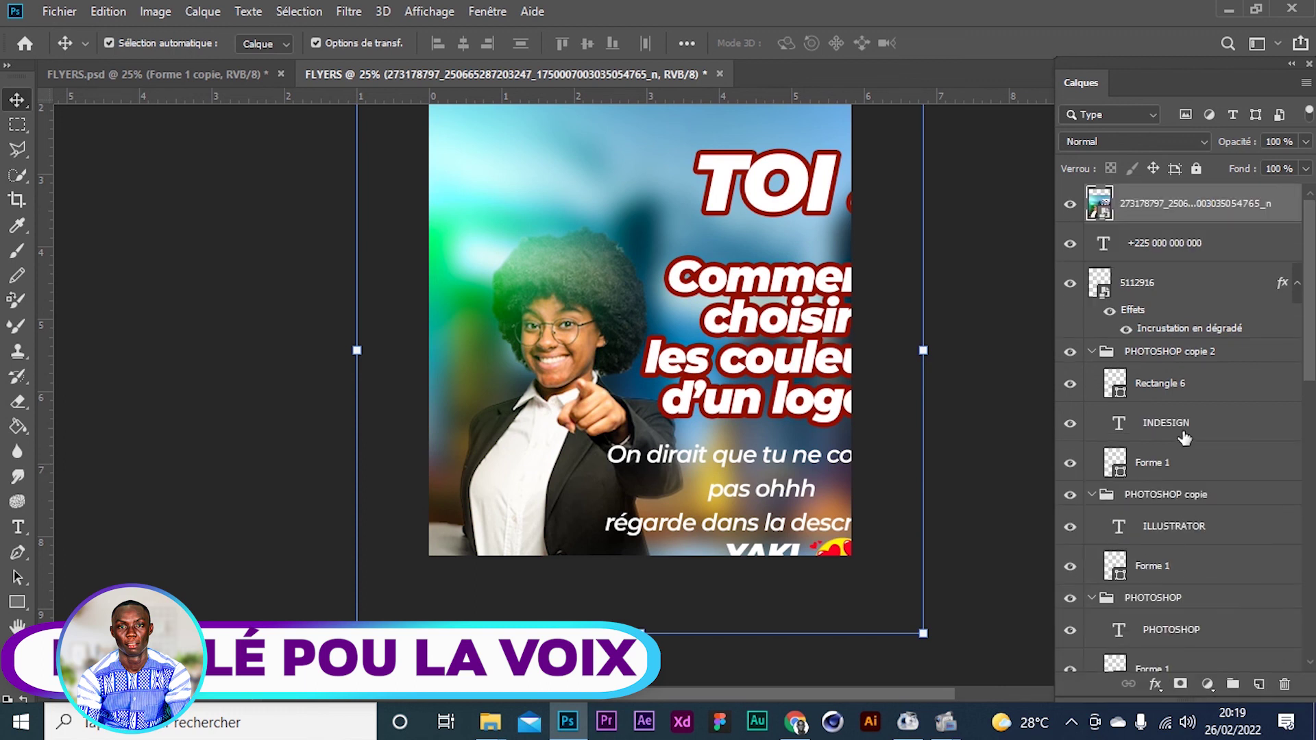
left_click_drag(1152, 206, 1125, 522)
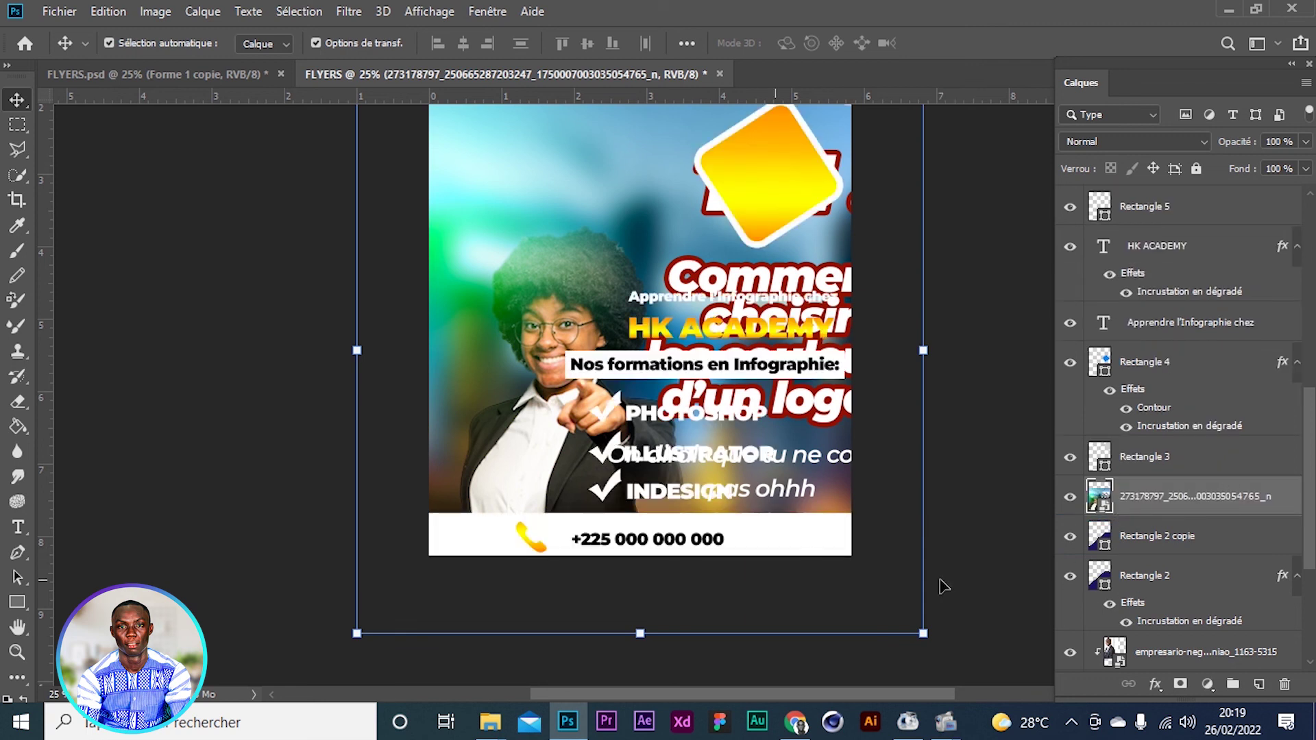
Clip the placed image to the dark blue Rectangle 2 copie shape with a clipping mask, keeping the image layer shown
left_click(1069, 496)
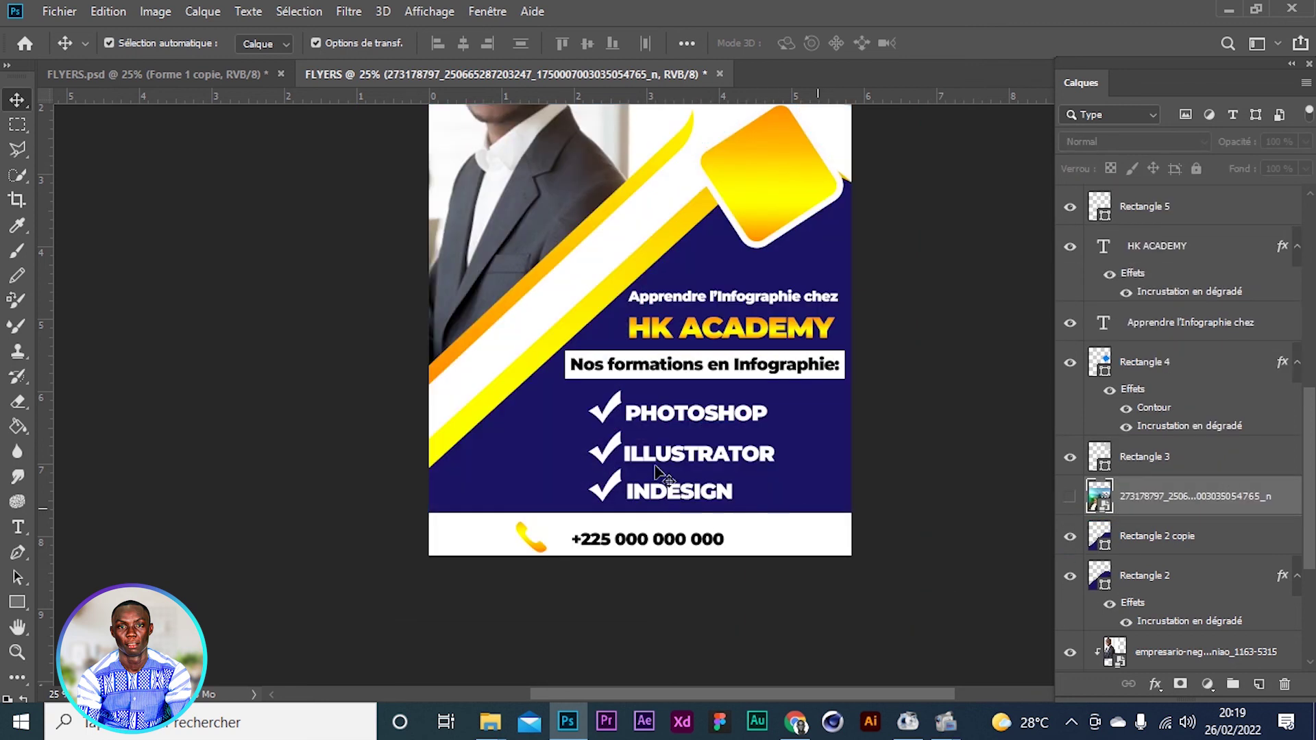
left_click(810, 442)
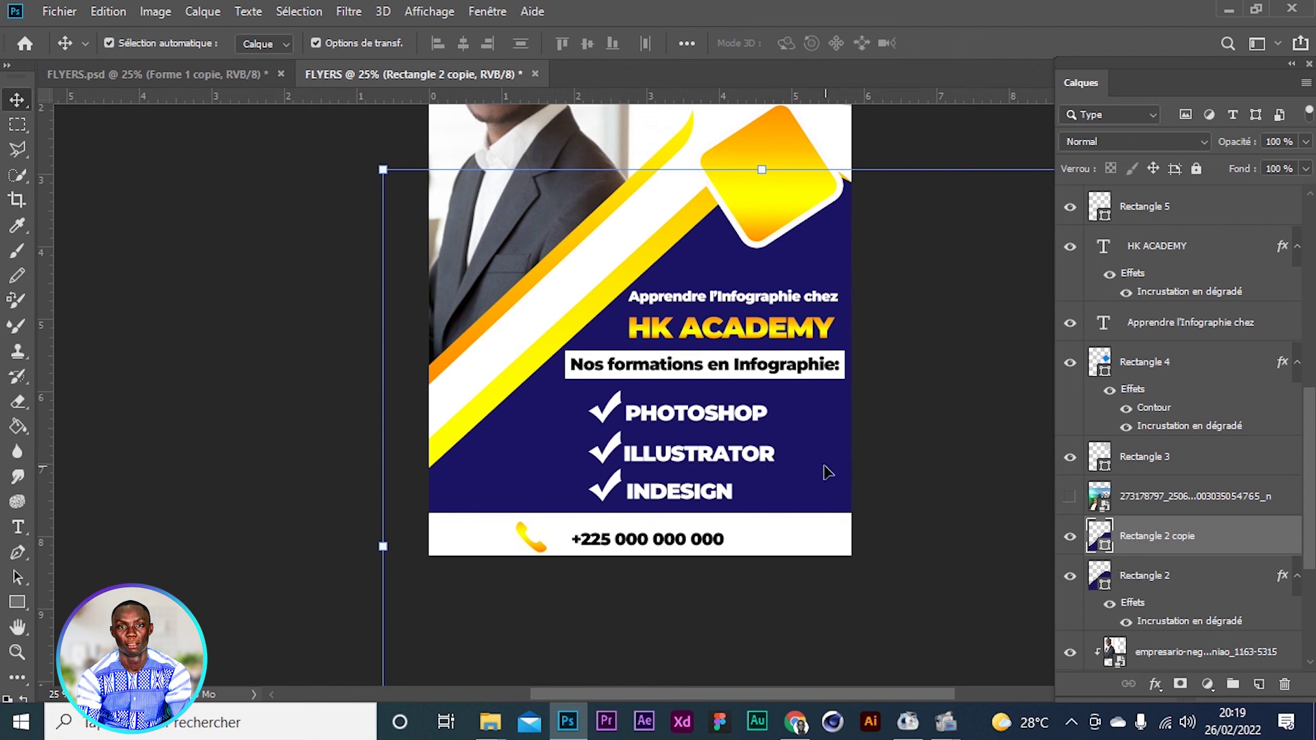
left_click(1090, 499)
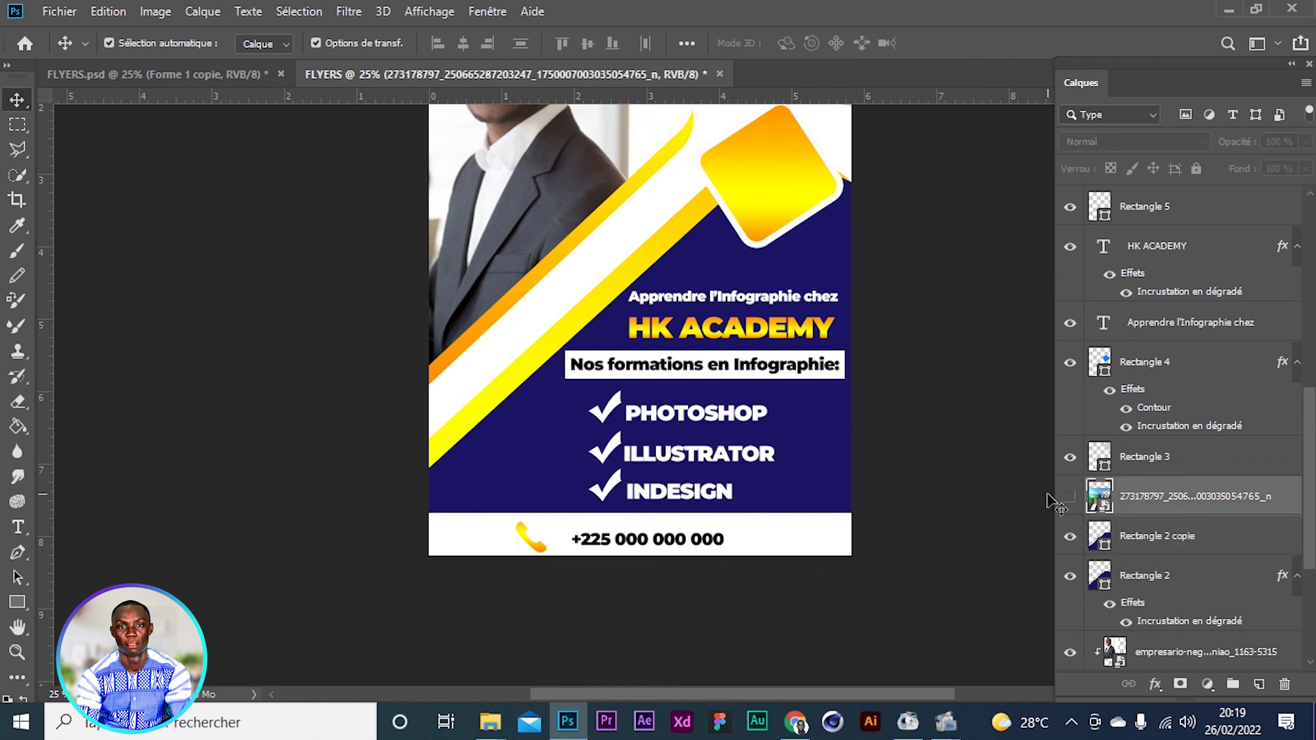
left_click(1068, 498)
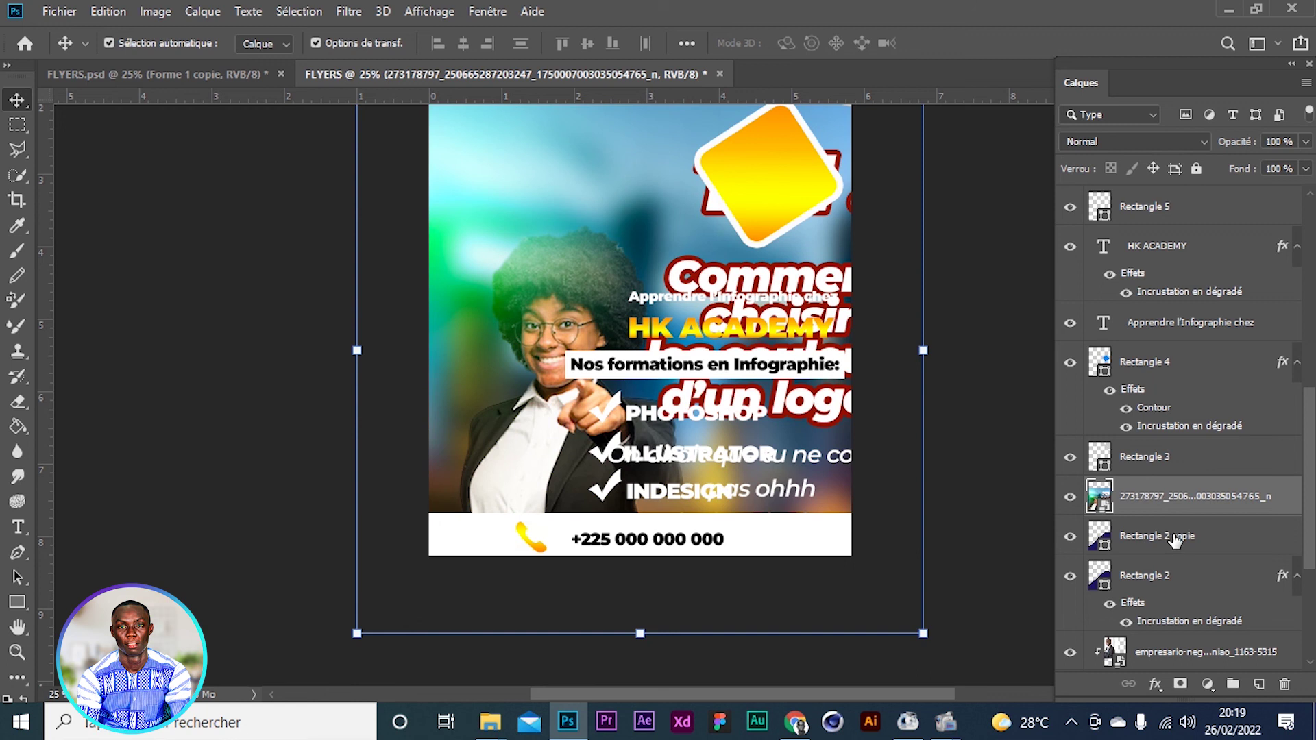
right_click(1198, 516)
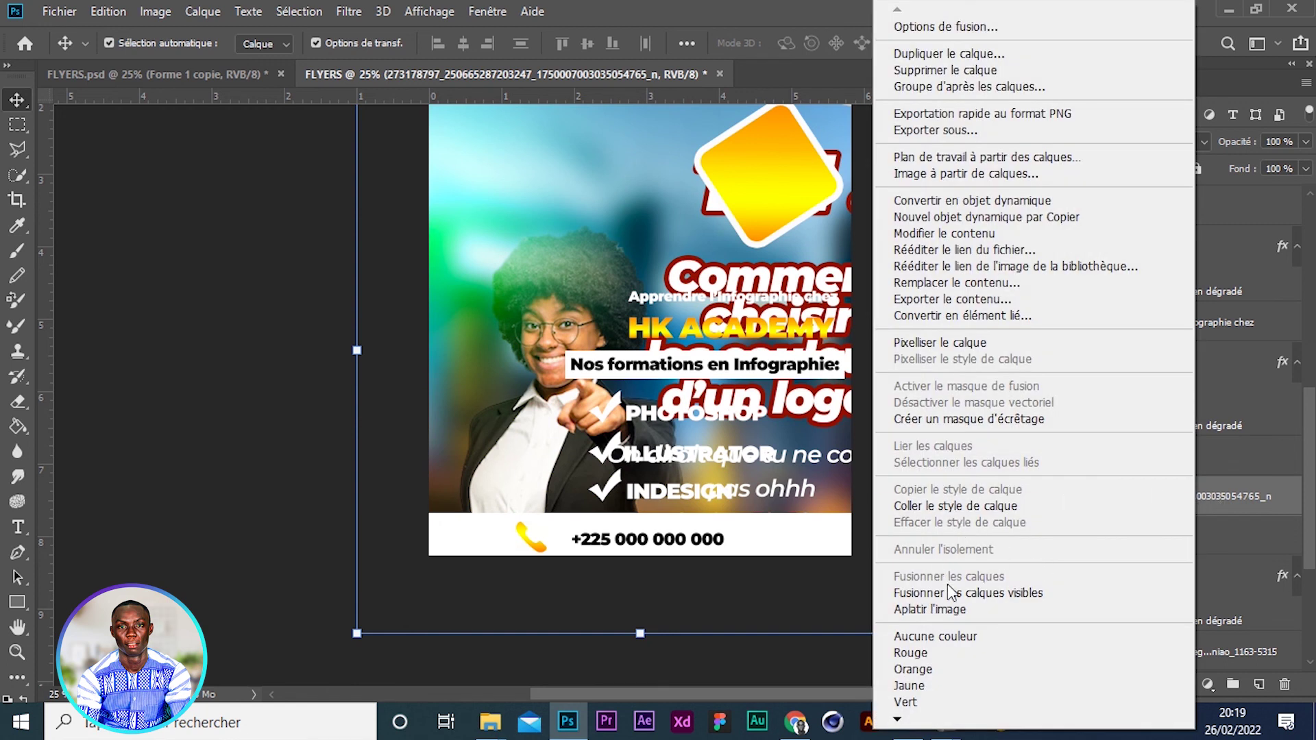
left_click(952, 419)
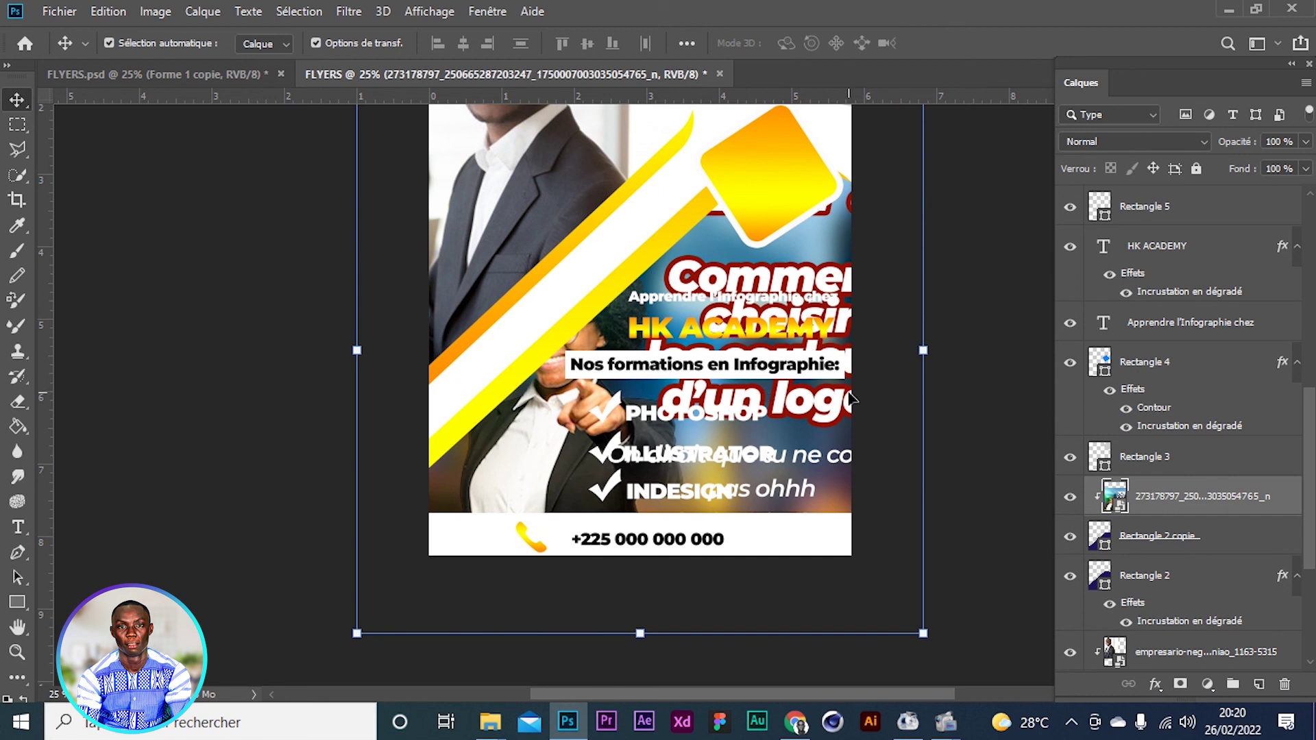
Apply a Gaussian blur with a radius of about 92.7 pixels to the clipped image and deselect it
left_click(348, 11)
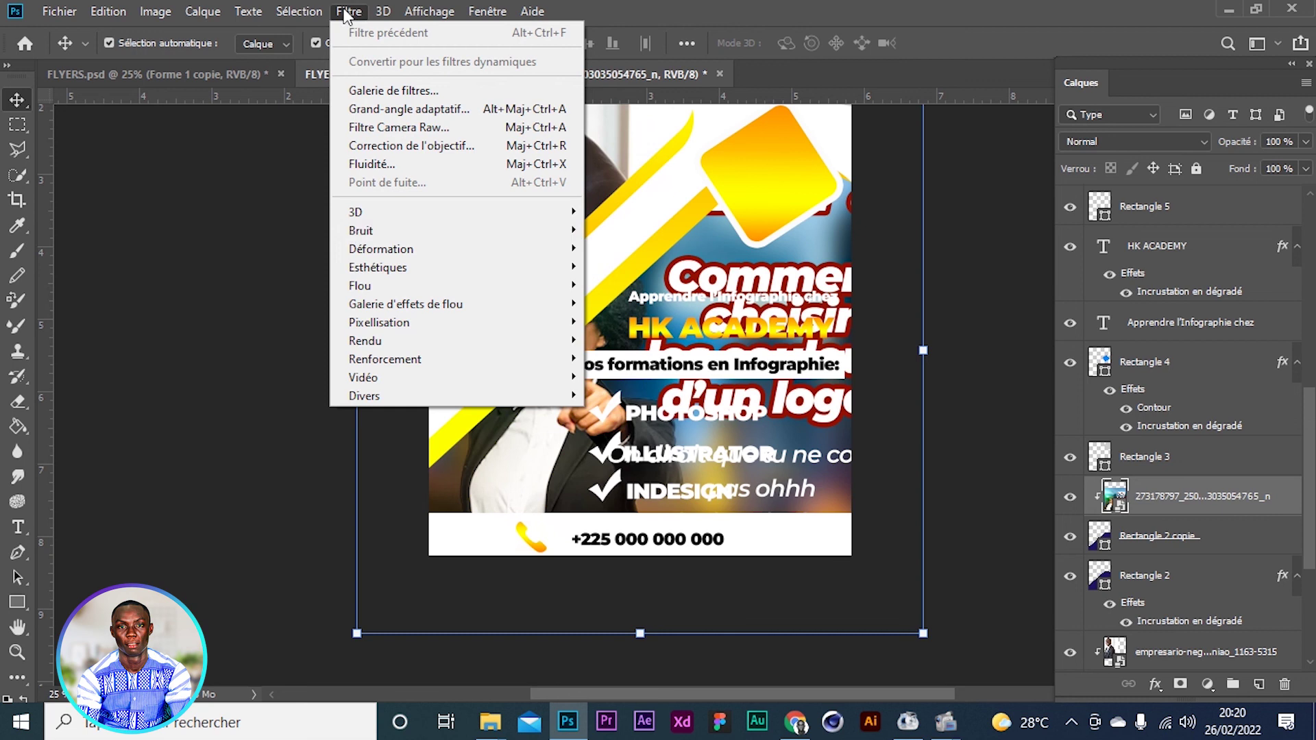
mouse_move(548, 288)
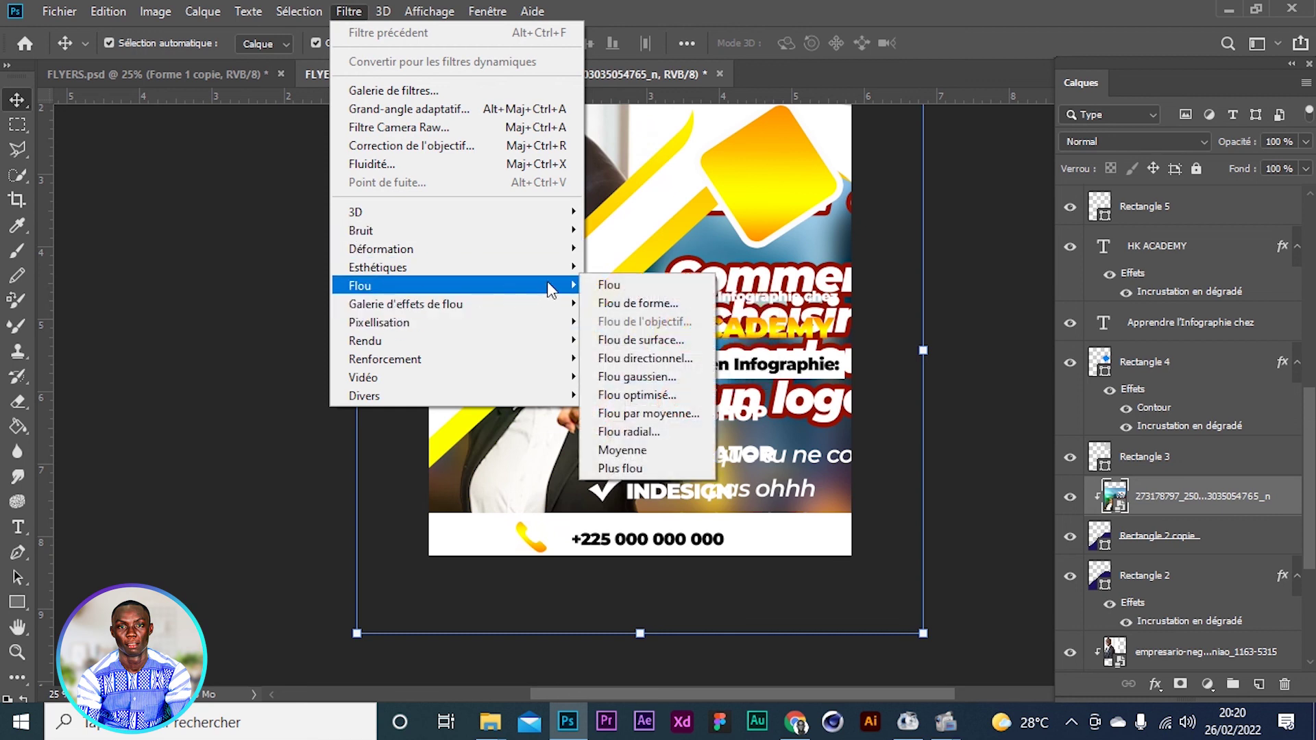
left_click(634, 375)
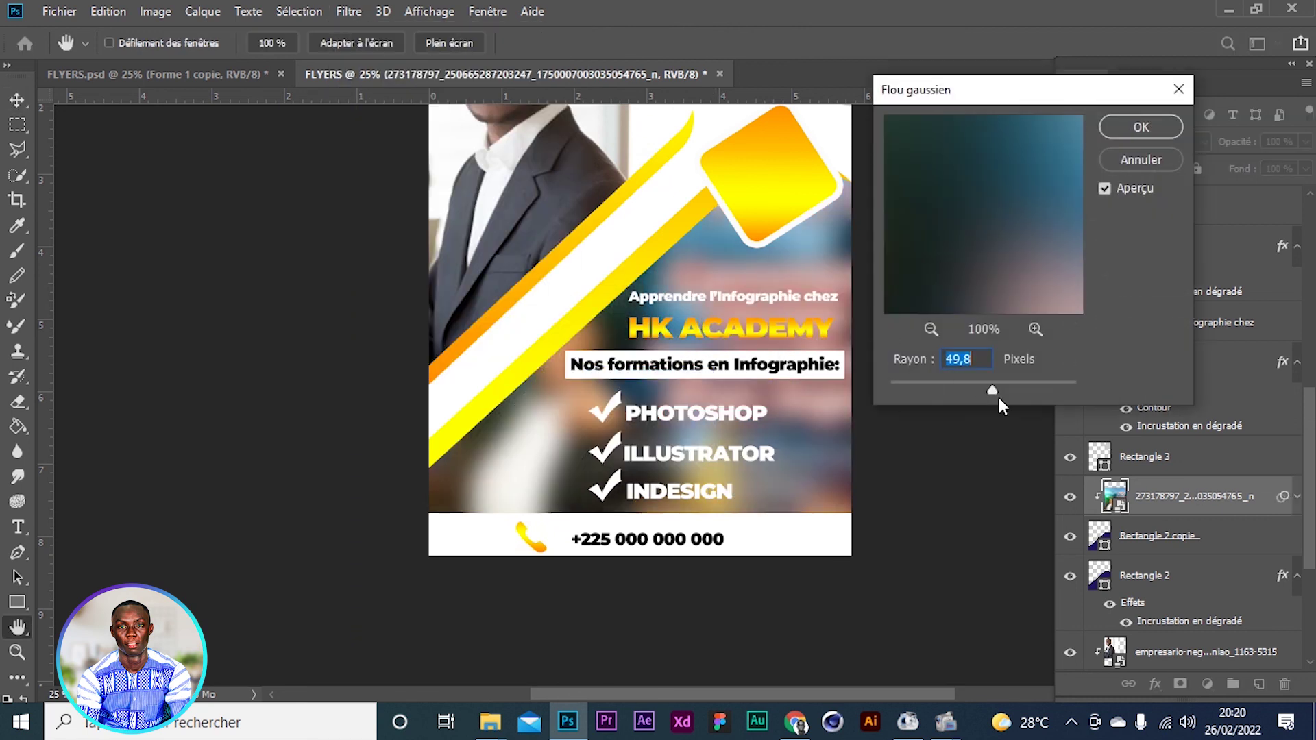
left_click_drag(997, 388, 1006, 392)
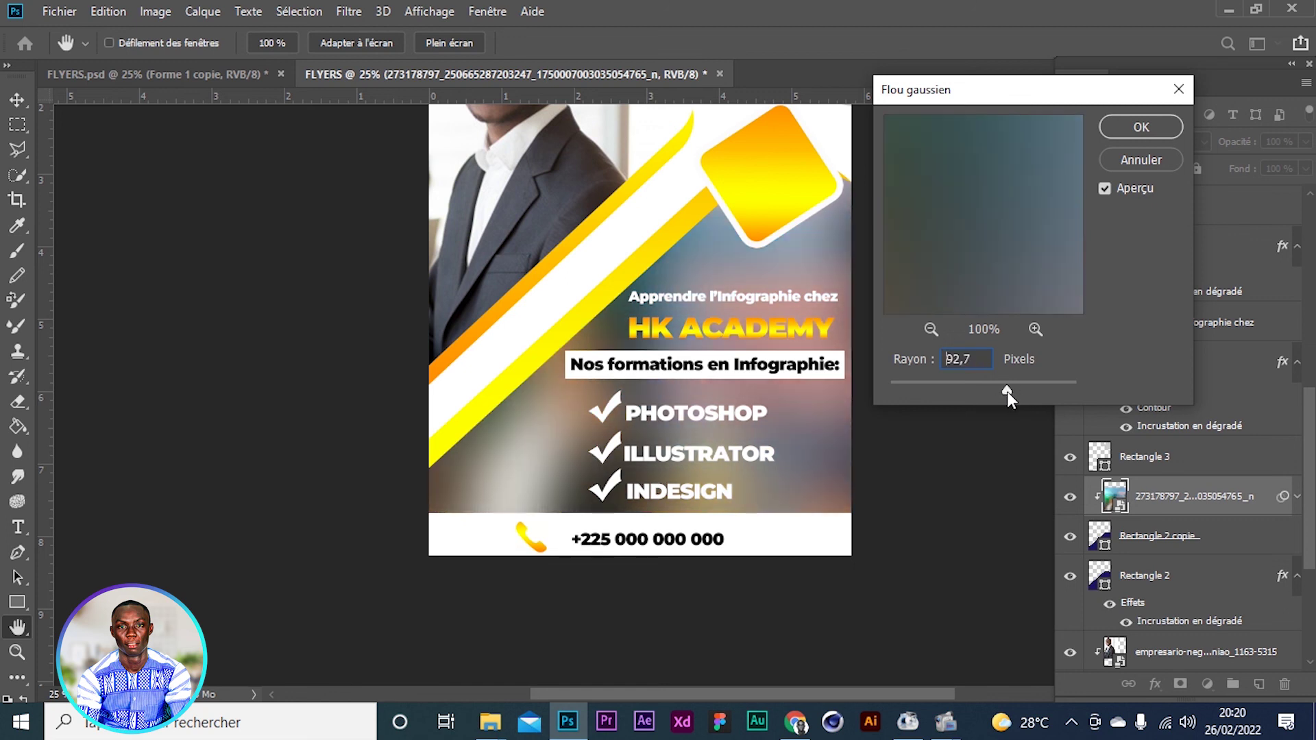
left_click(1137, 127)
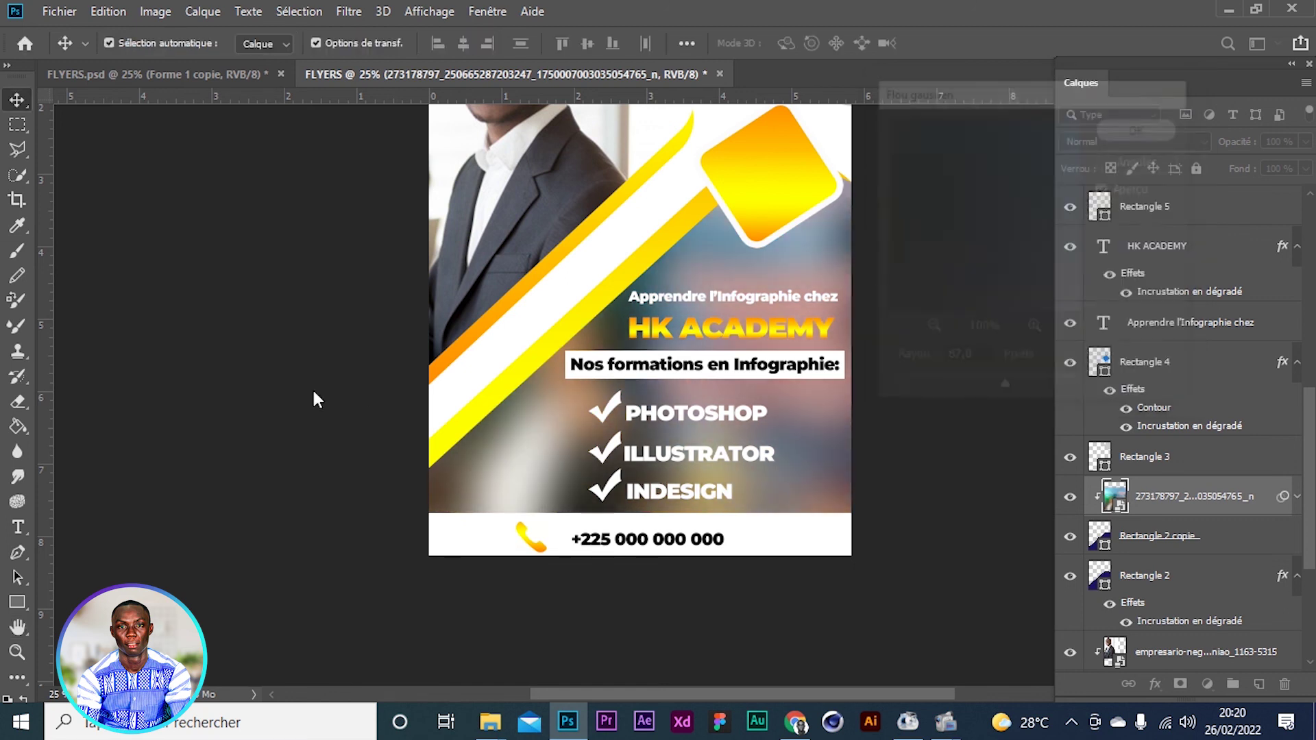
left_click(229, 396, "ctrl")
key("ctrl+minus")
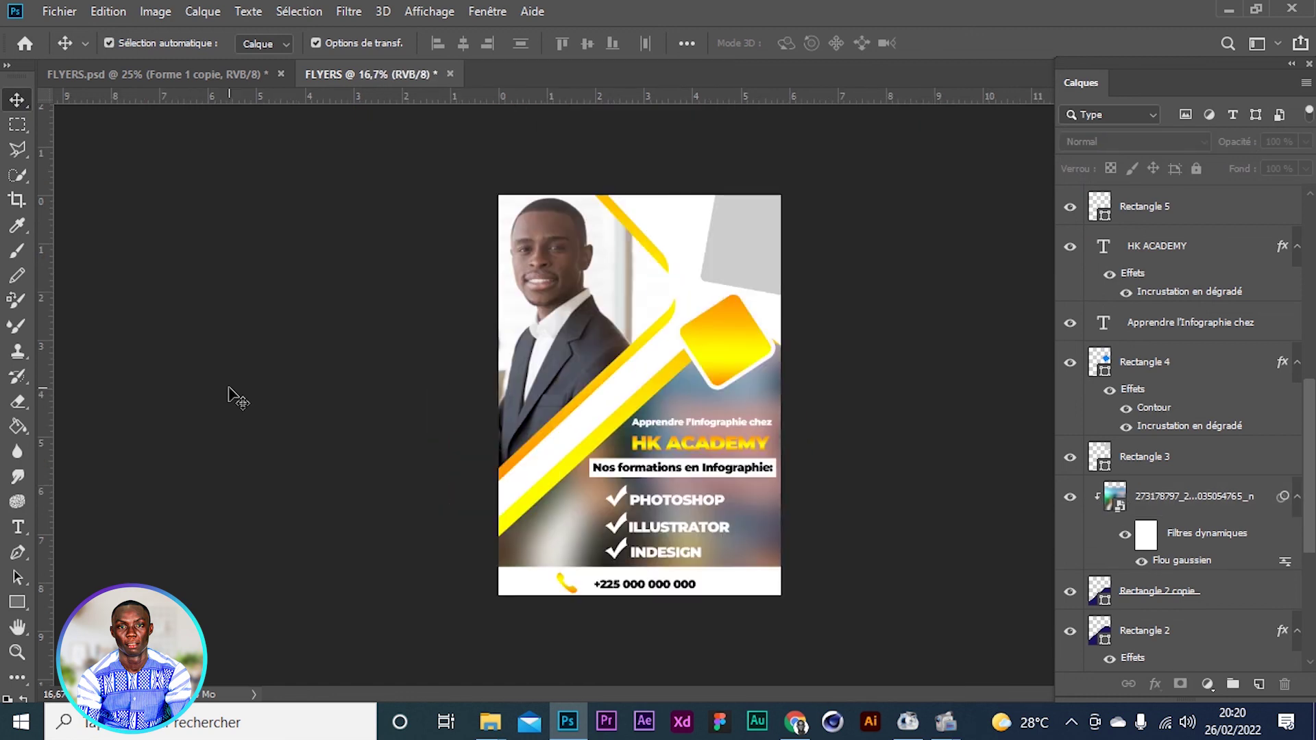
Look through the recent files on the home screen for a usable file and return to the flyer
left_click(736, 235)
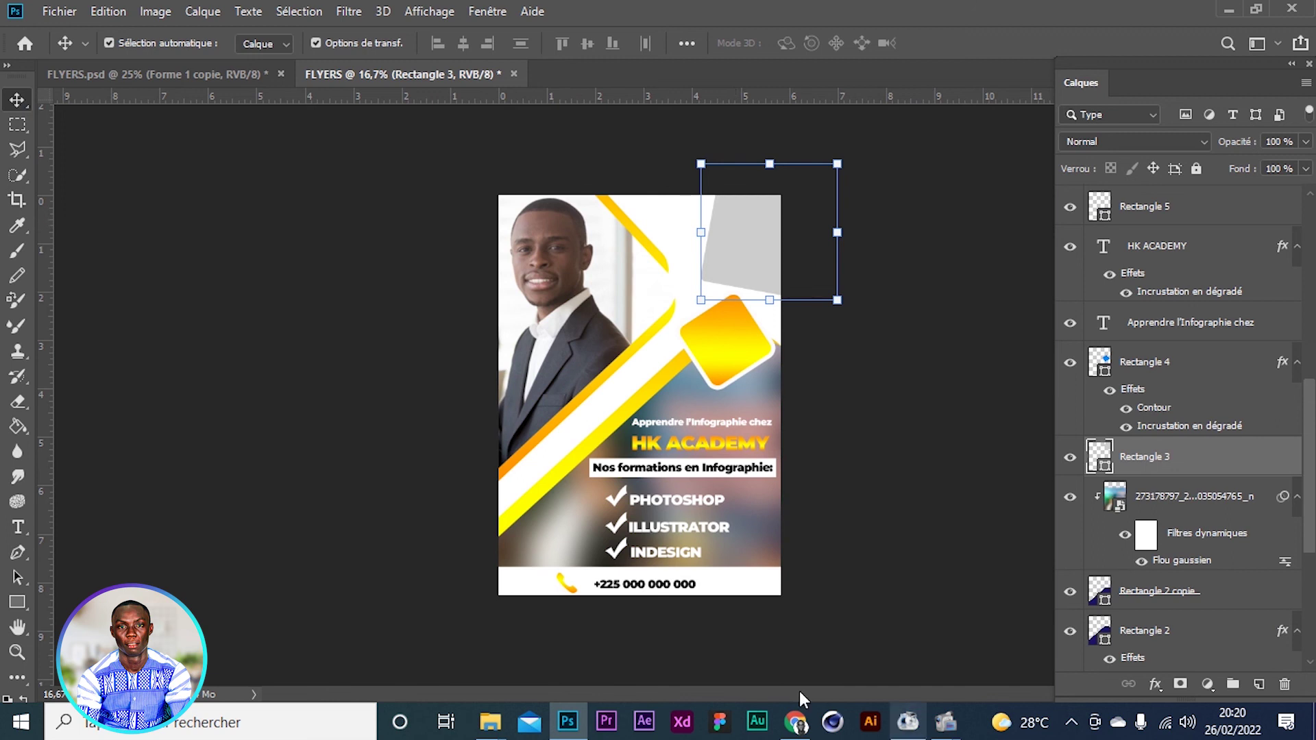
mouse_move(489, 721)
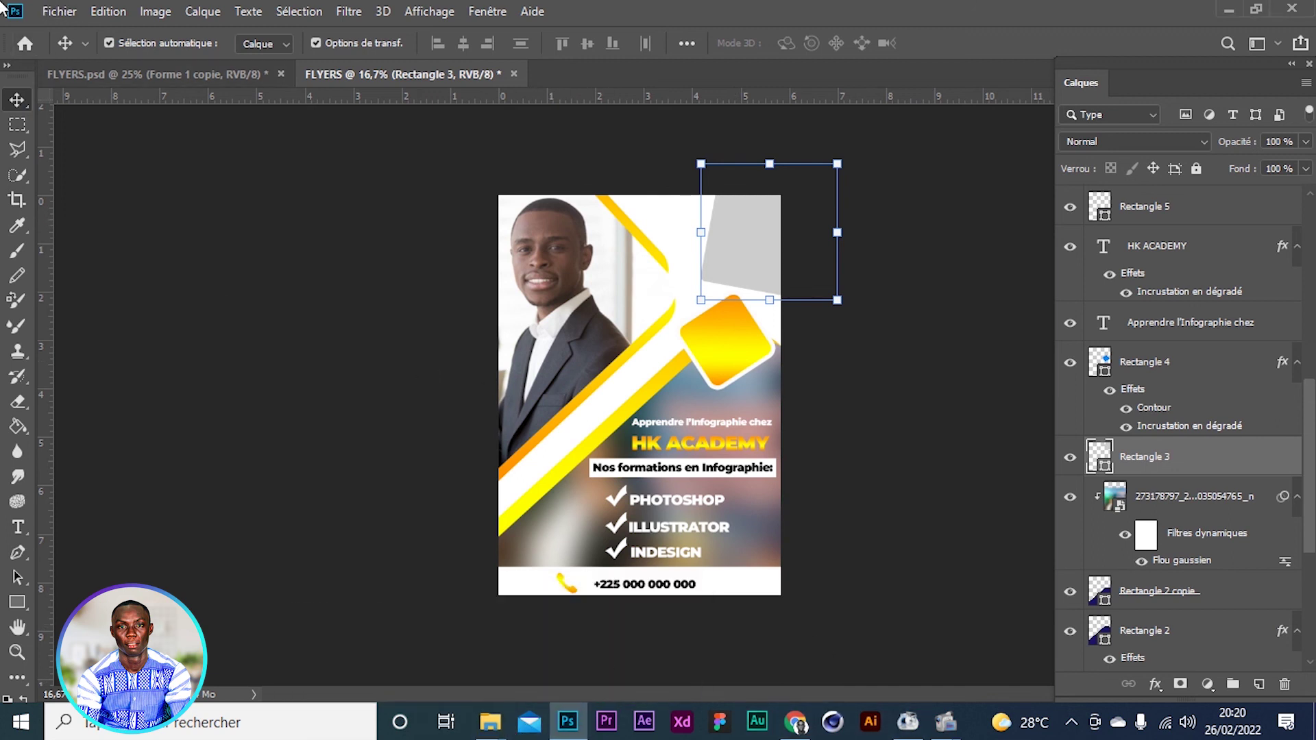
left_click(25, 43)
scroll(434, 499, "down", 5)
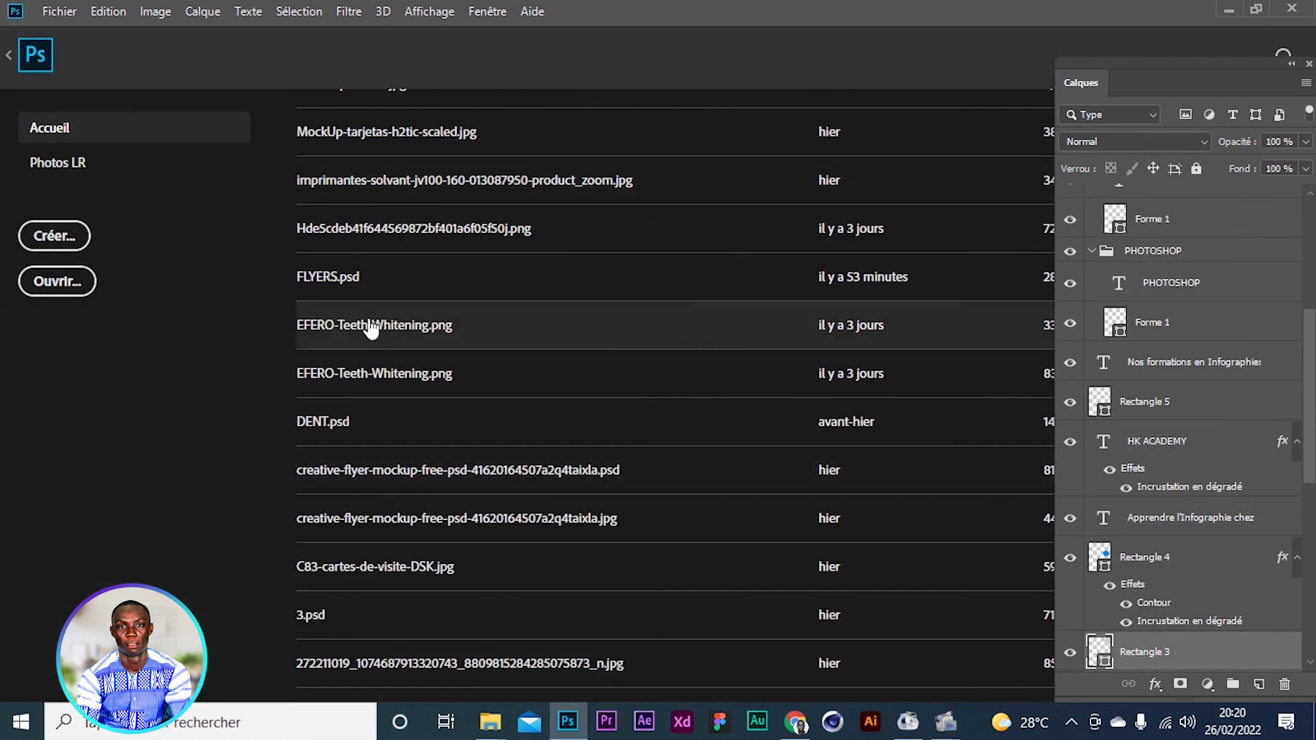
scroll(372, 384, "down", 6)
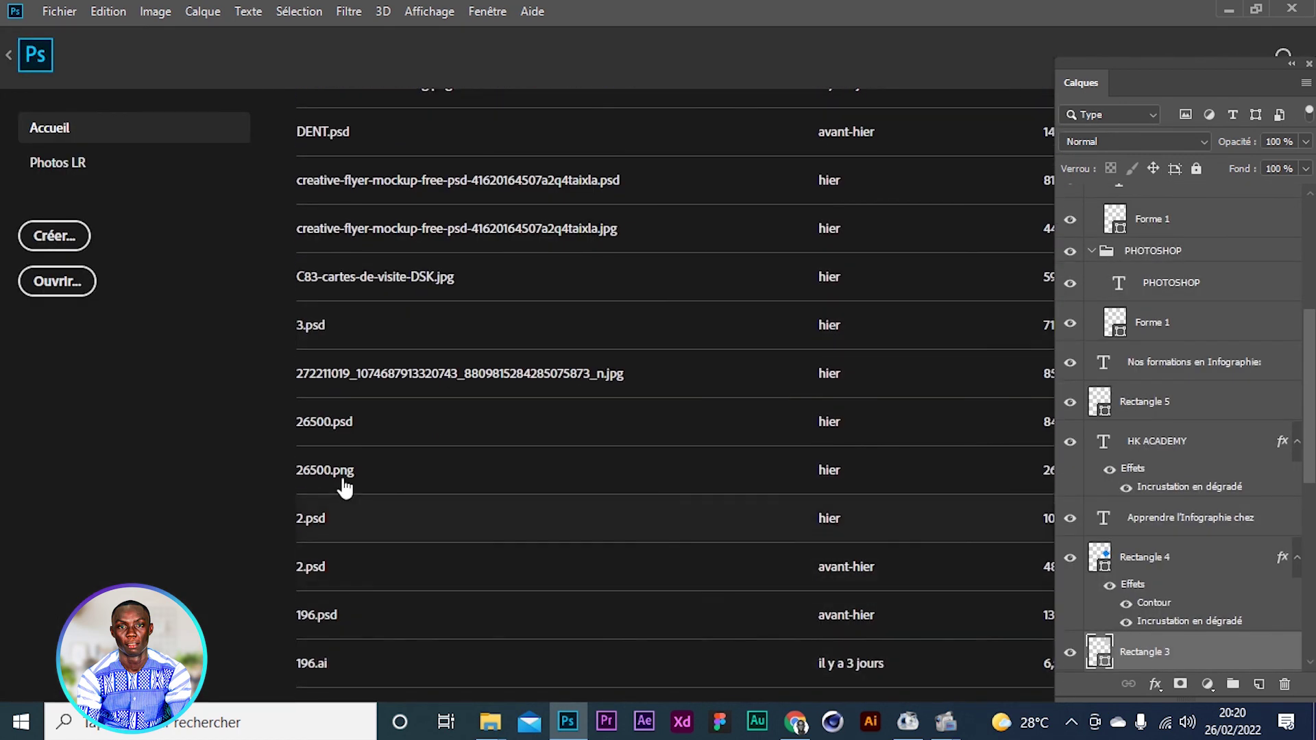
scroll(359, 499, "up", 3)
scroll(499, 620, "down", 3)
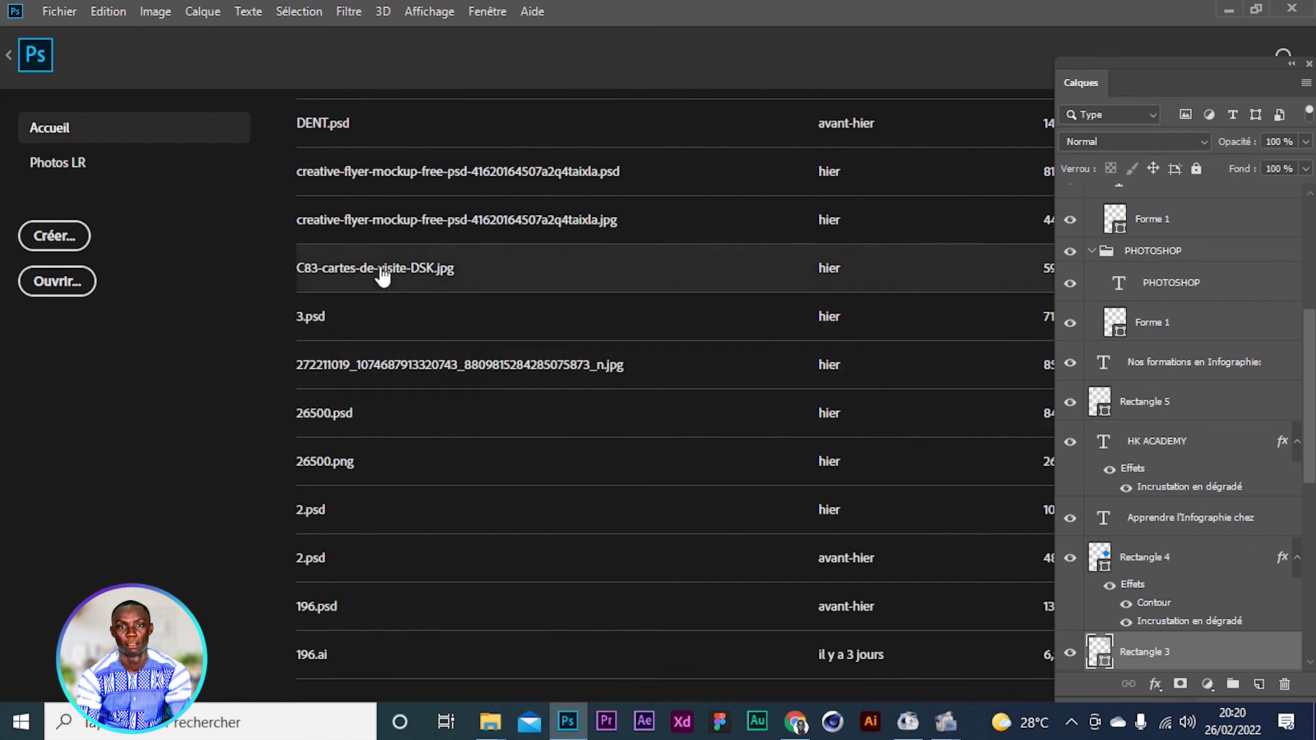
scroll(347, 220, "up", 2)
scroll(343, 240, "down", 2)
scroll(343, 240, "up", 8)
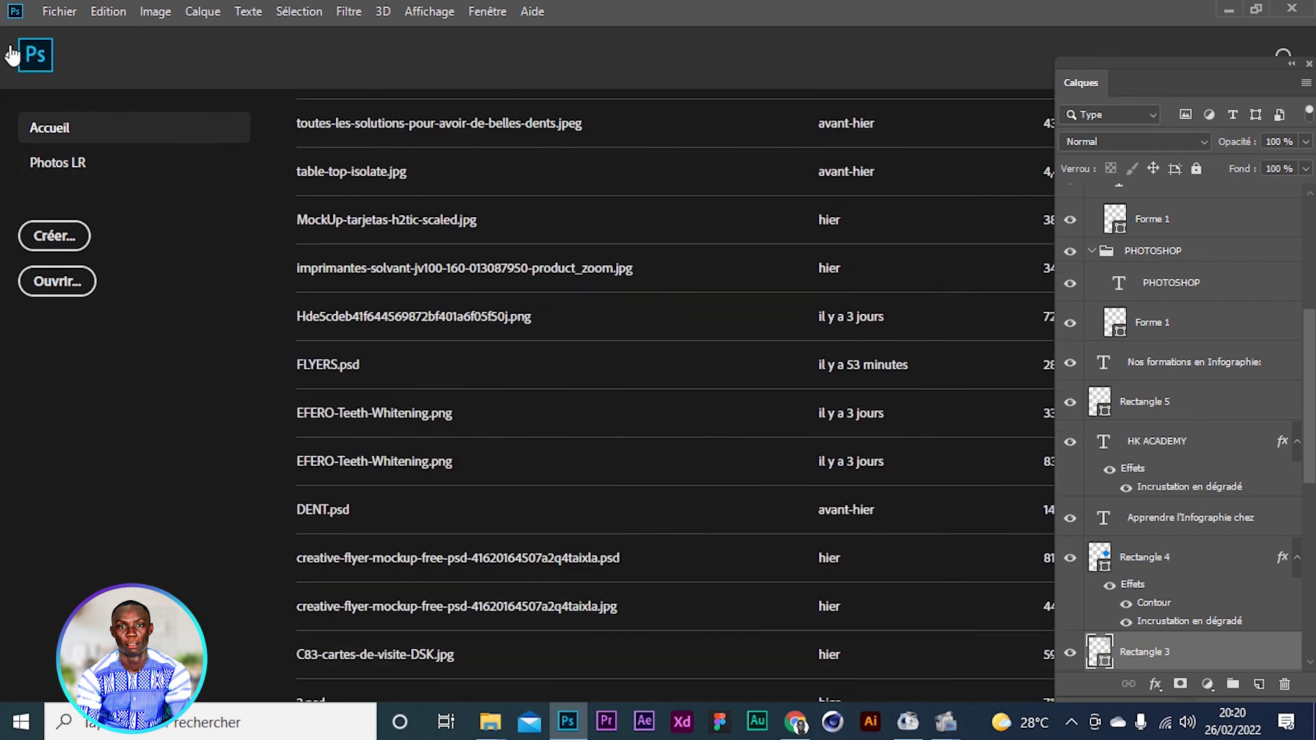
left_click(31, 54)
left_click(944, 285)
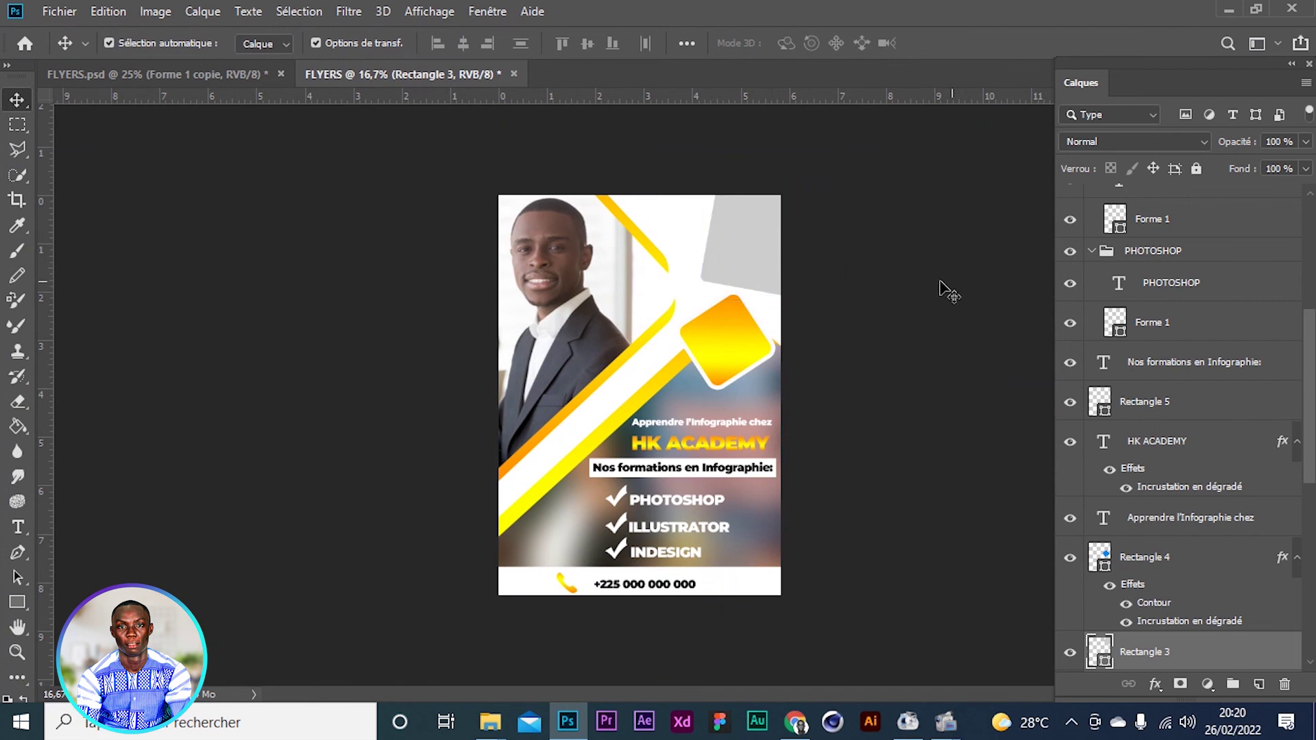
Nudge the grey tilted square in the flyer's upper-right corner slightly up, rotate it by 0.02°, and deselect it
left_click_drag(720, 263, 711, 262)
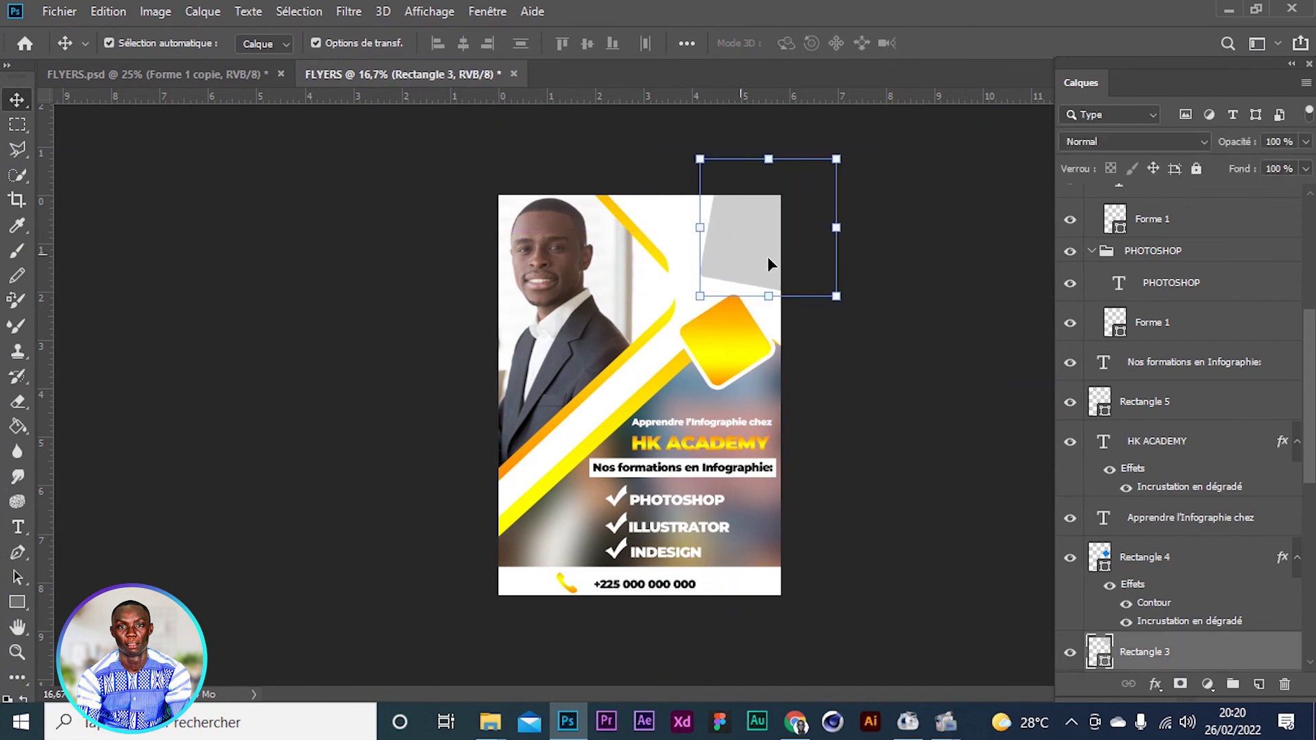
left_click_drag(841, 151, 898, 124)
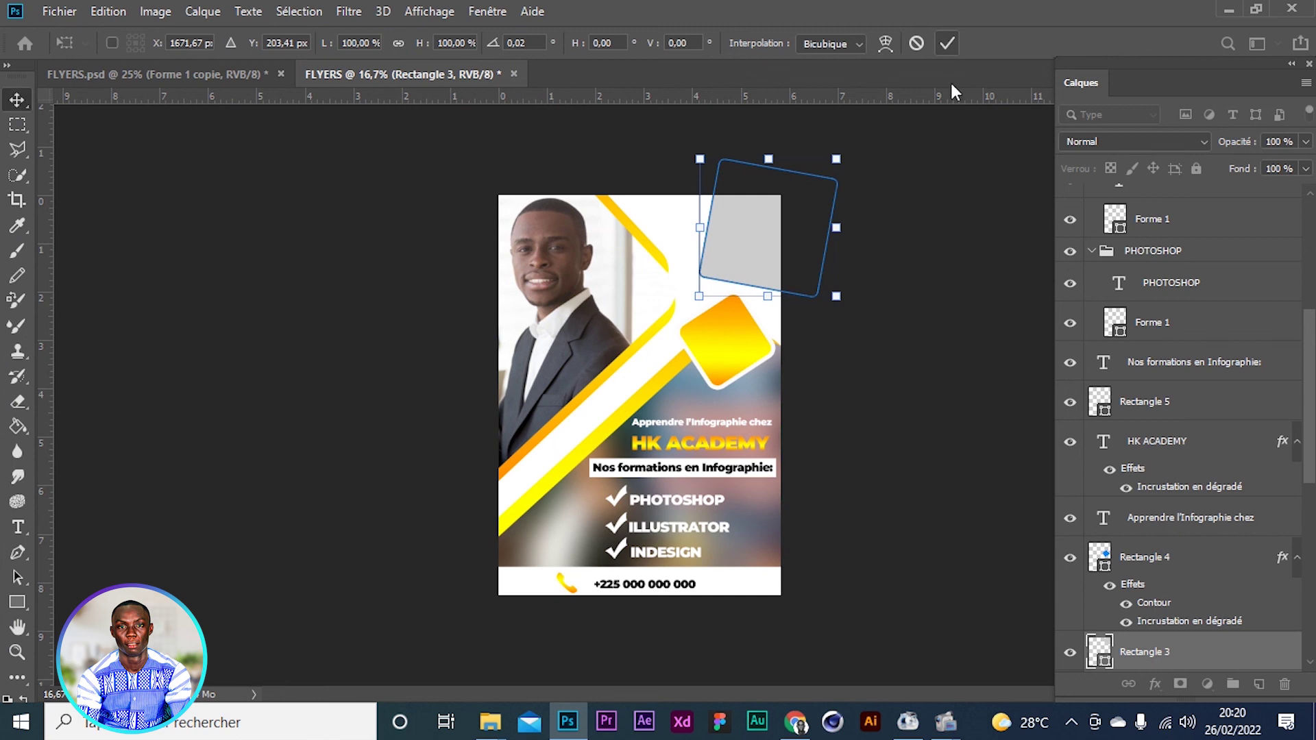
left_click(947, 43)
left_click(987, 209)
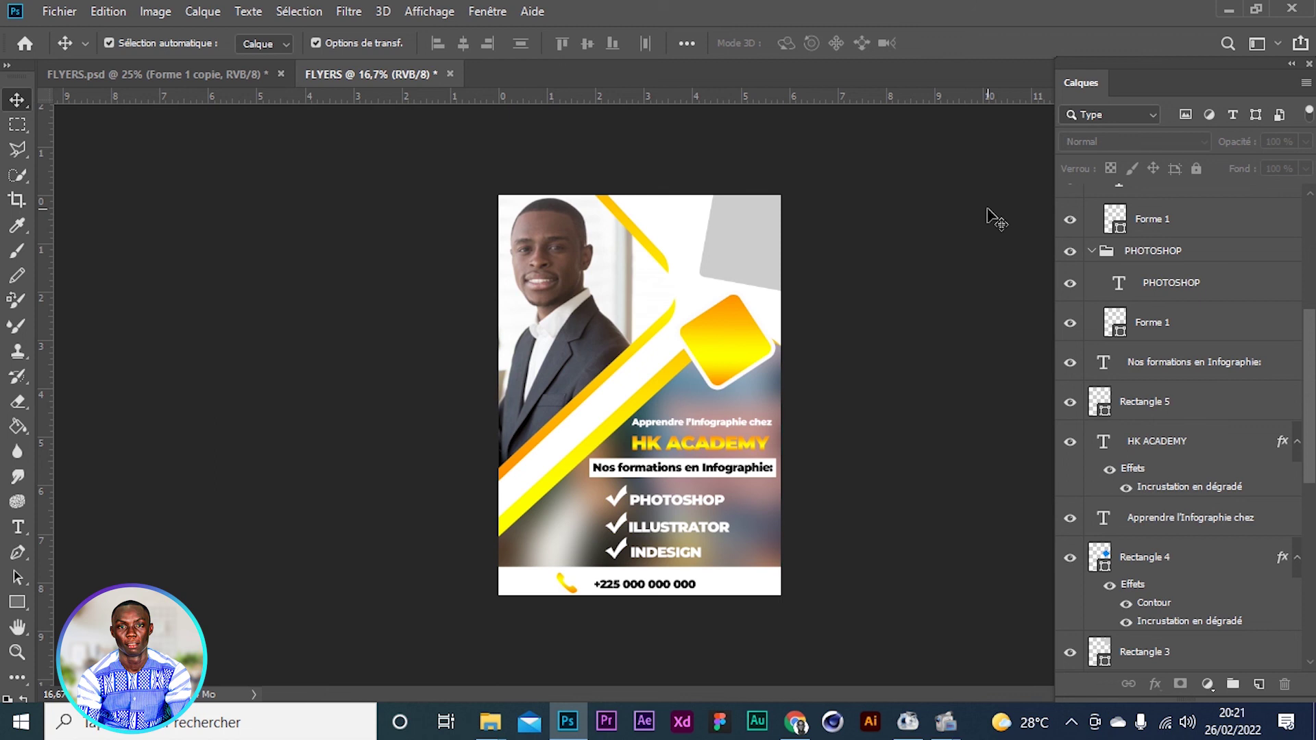
key("ctrl+plus")
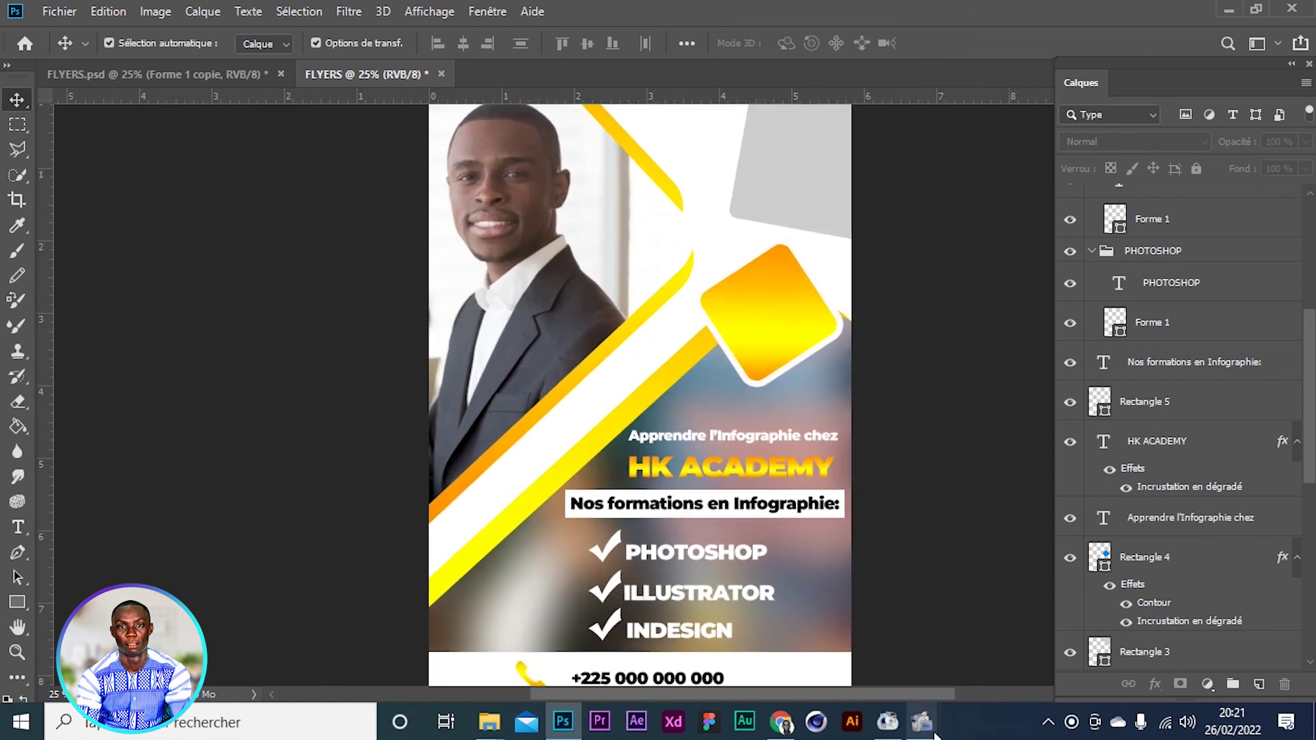
mouse_move(885, 719)
left_click(847, 660)
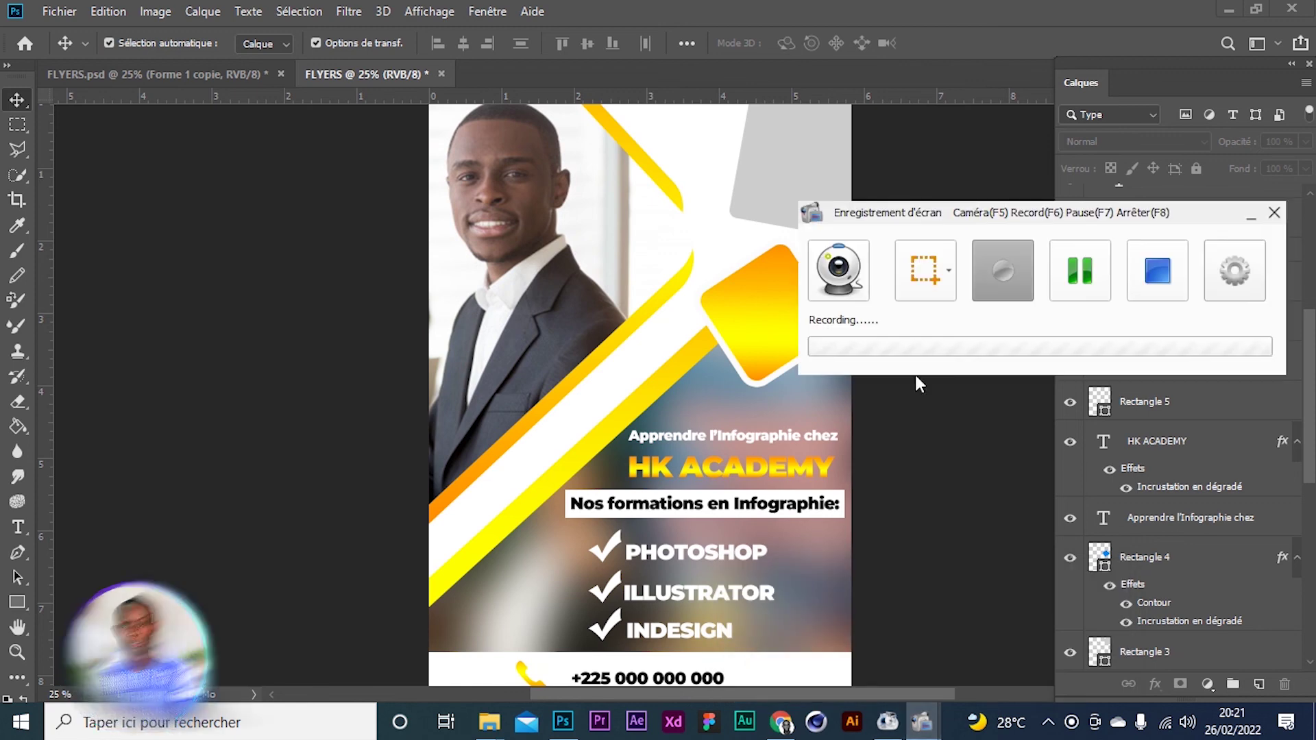